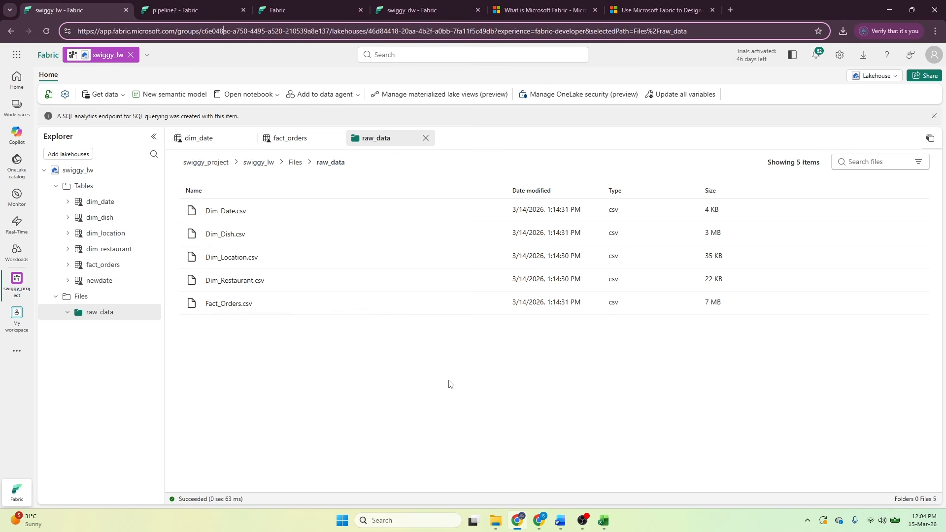
Pass through pipeline2 and the model diagram to swiggy_dw's SQL query 1 with the dim_dish_new script.
{"action": "left_click", "coordinate": [213, 6]}
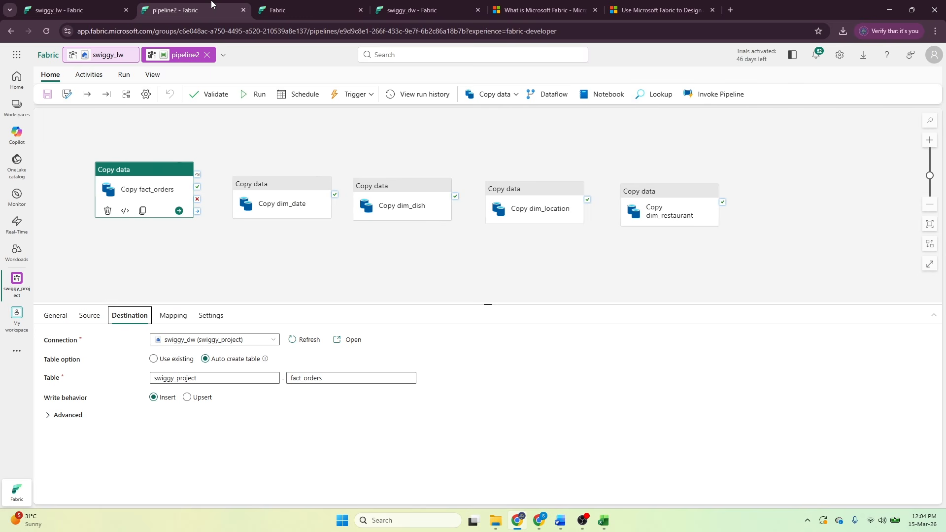
{"action": "left_click", "coordinate": [311, 4]}
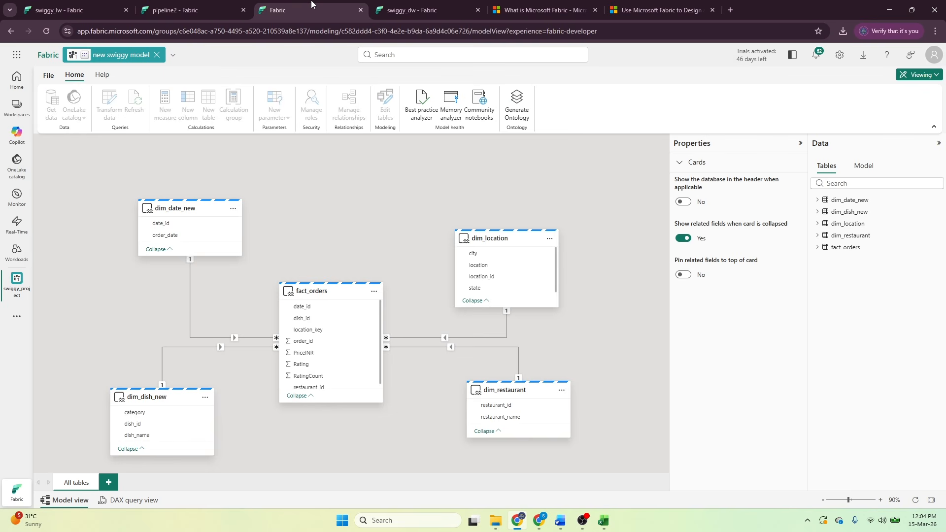
{"action": "left_click", "coordinate": [411, 4]}
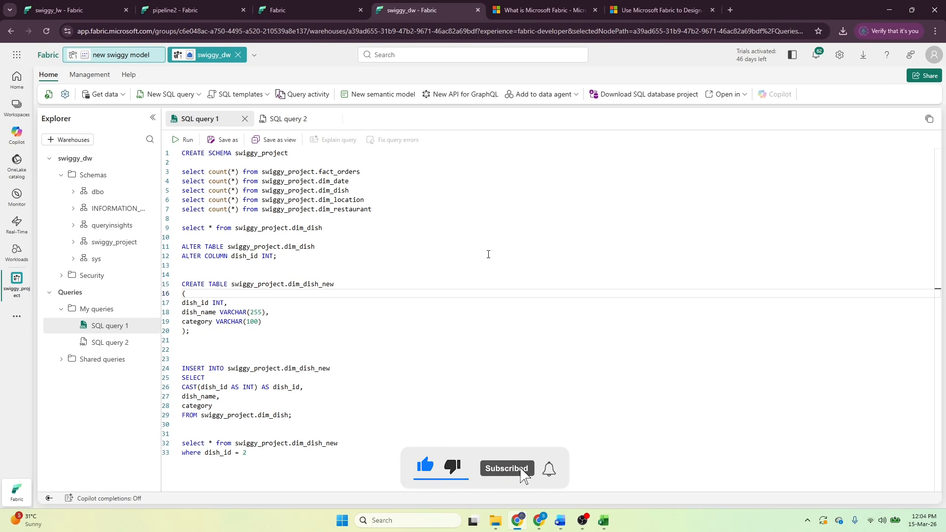
Show the new swiggy model linking fact_orders to dim_date_new, dim_dish_new, dim_location and dim_restaurant.
{"action": "left_click", "coordinate": [261, 4]}
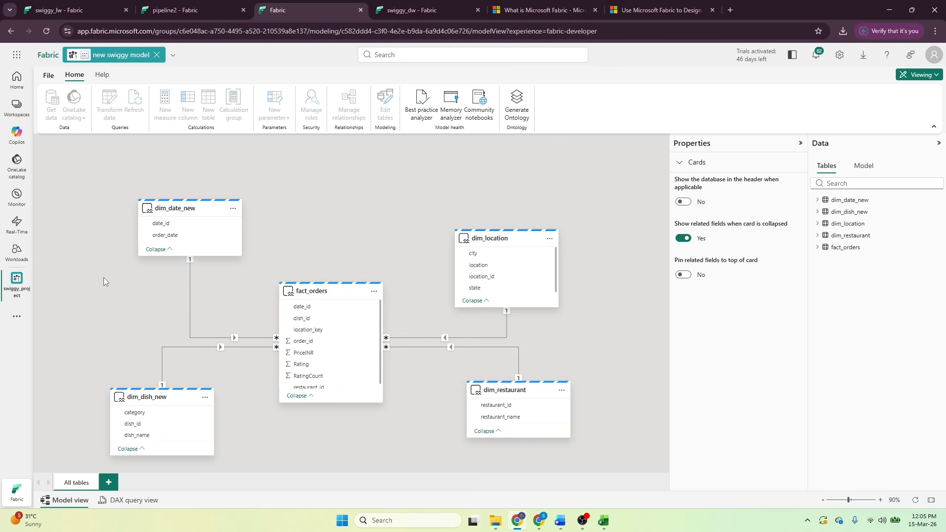
View the 'What is Microsoft Fabric' article's architecture diagram of workloads and platform layer.
{"action": "left_click", "coordinate": [542, 10]}
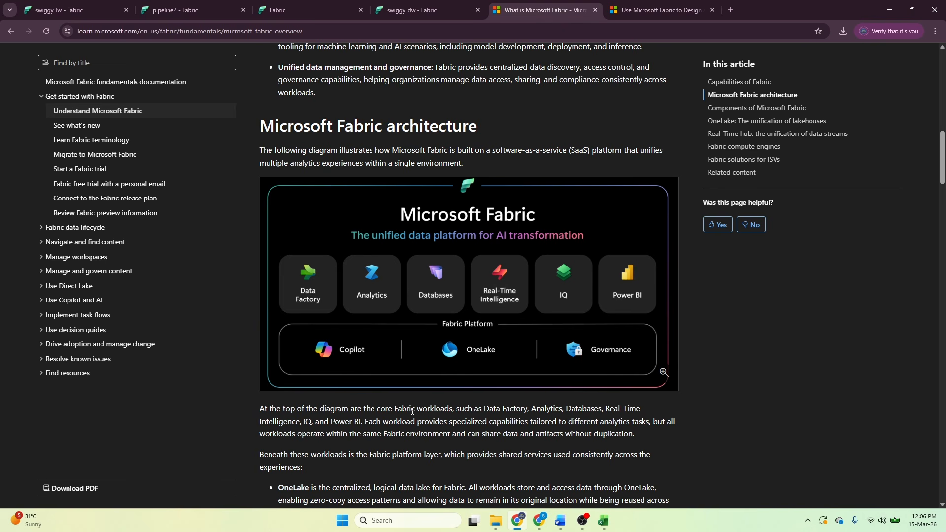
Return to swiggy_lw's Files > raw_data folder with the five CSVs, including Fact_Orders.csv.
{"action": "left_click", "coordinate": [93, 12]}
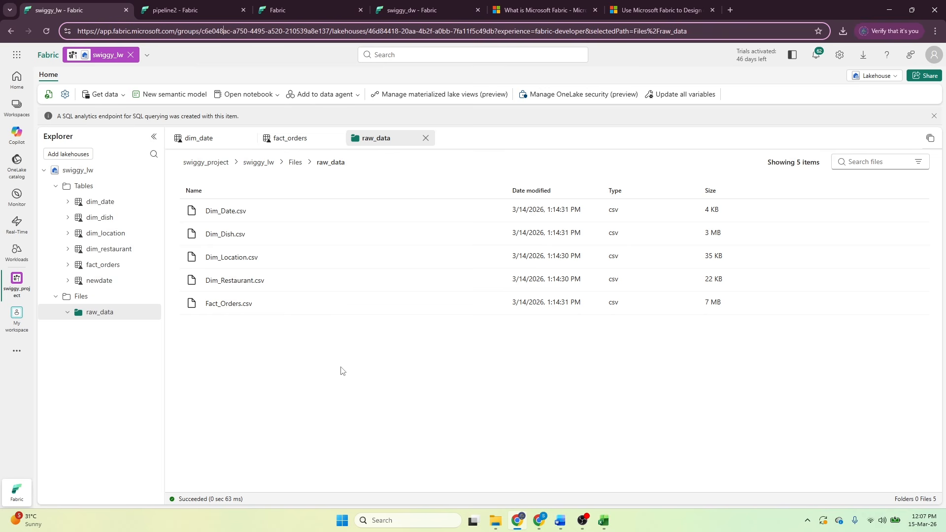
Bring back swiggy_dw's SQL query 1 with the dim_dish_new creation and insert scripts.
{"action": "left_click", "coordinate": [413, 10]}
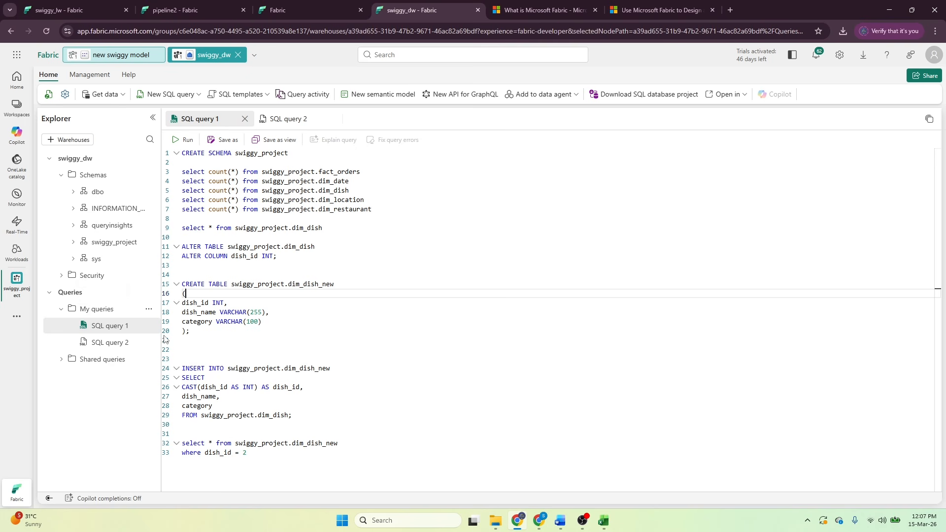
List the swiggy_project schema's tables in a widened Explorer, then return to pipeline2's five Copy data activities.
{"action": "left_click", "coordinate": [94, 242]}
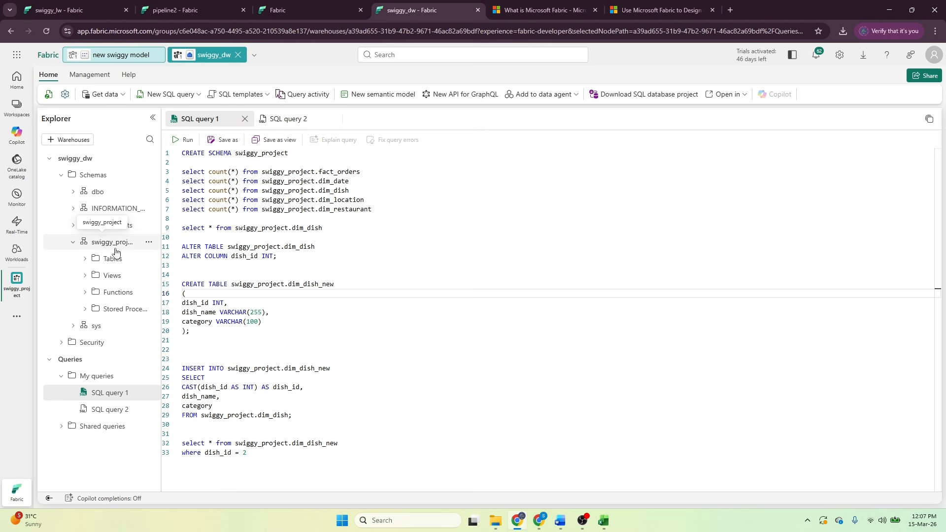
{"action": "left_click_drag", "start_coordinate": [161, 259], "coordinate": [231, 260]}
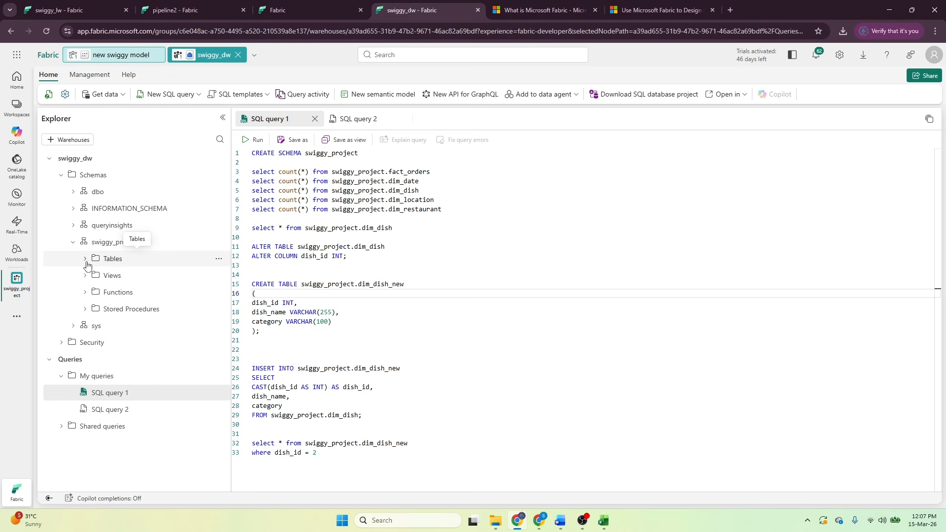
{"action": "left_click", "coordinate": [118, 260]}
{"action": "scroll", "coordinate": [176, 331], "scroll_direction": "down", "scroll_amount": 2}
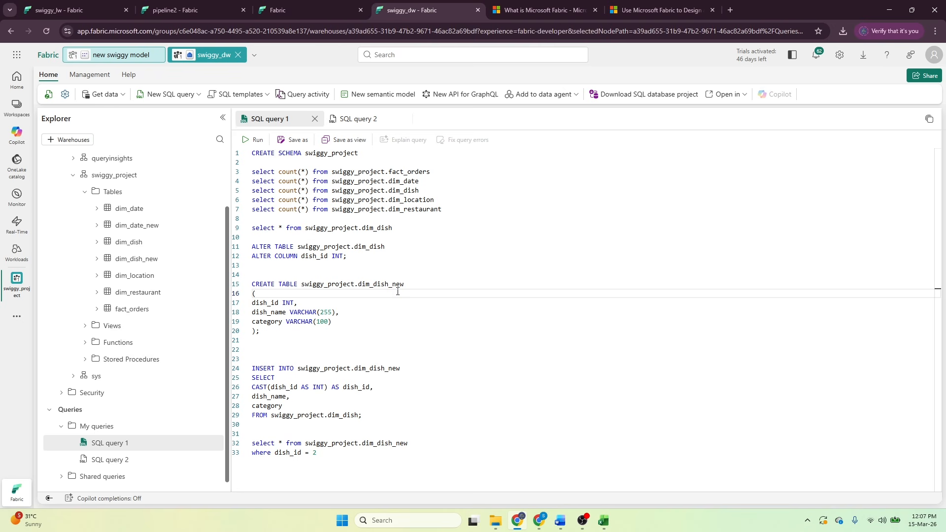
{"action": "left_click", "coordinate": [279, 13]}
{"action": "left_click", "coordinate": [181, 13]}
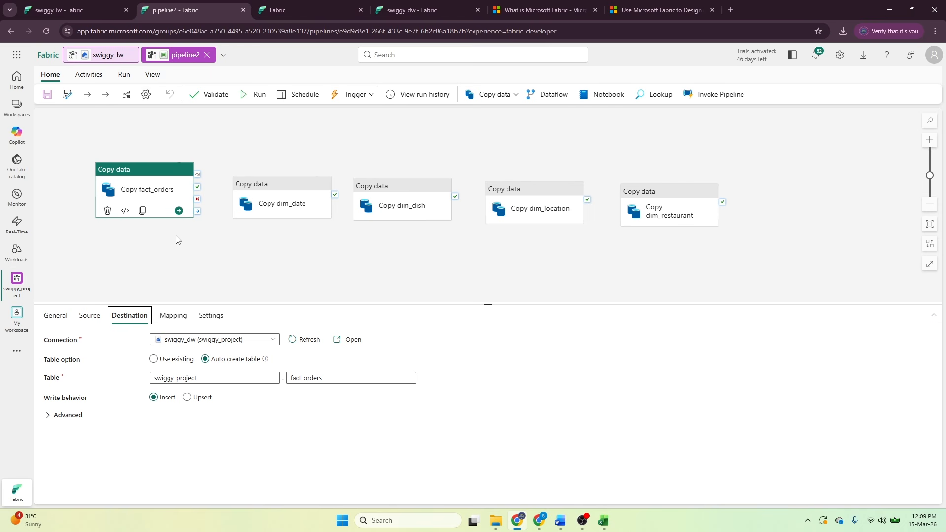
Enlarge the article's Fabric architecture diagram, then go back to swiggy_lw's raw_data CSV files.
{"action": "left_click", "coordinate": [543, 10]}
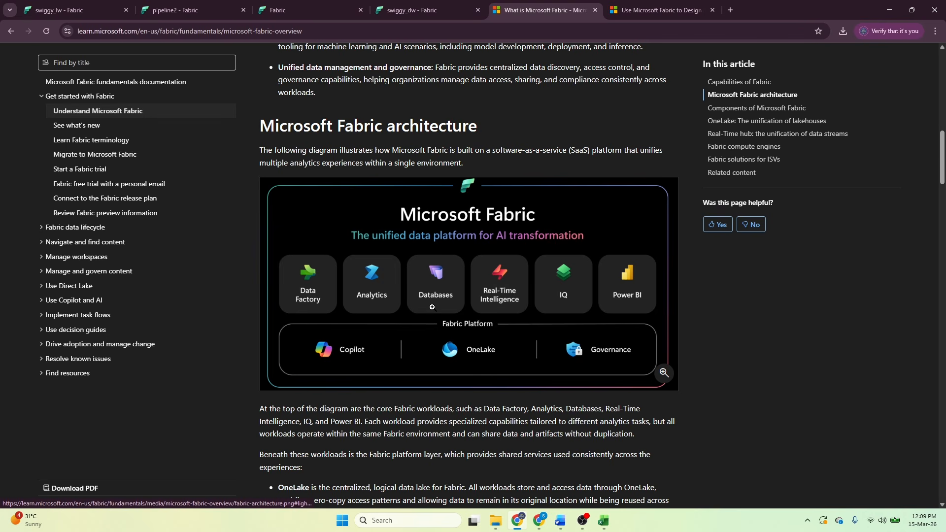
{"action": "left_click", "coordinate": [432, 307]}
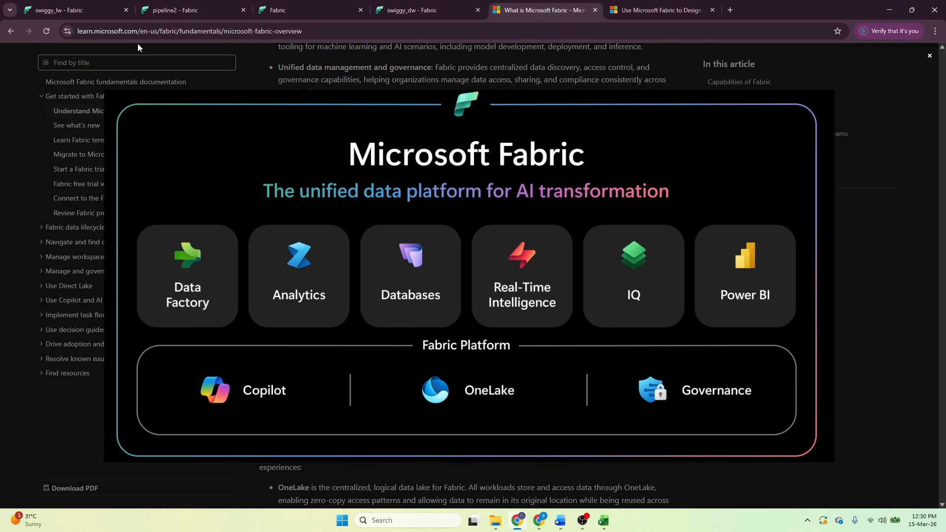
{"action": "left_click", "coordinate": [80, 9]}
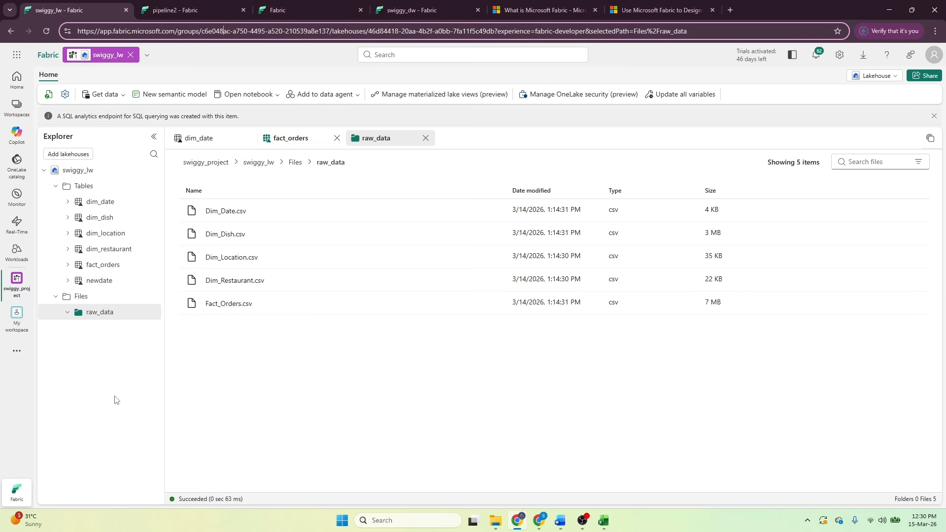
Review pipeline2, the swiggy_dw SQL queries and the model diagram, then show Excel's Swiggy Sales Analysis dashboard.
{"action": "left_click", "coordinate": [285, 393]}
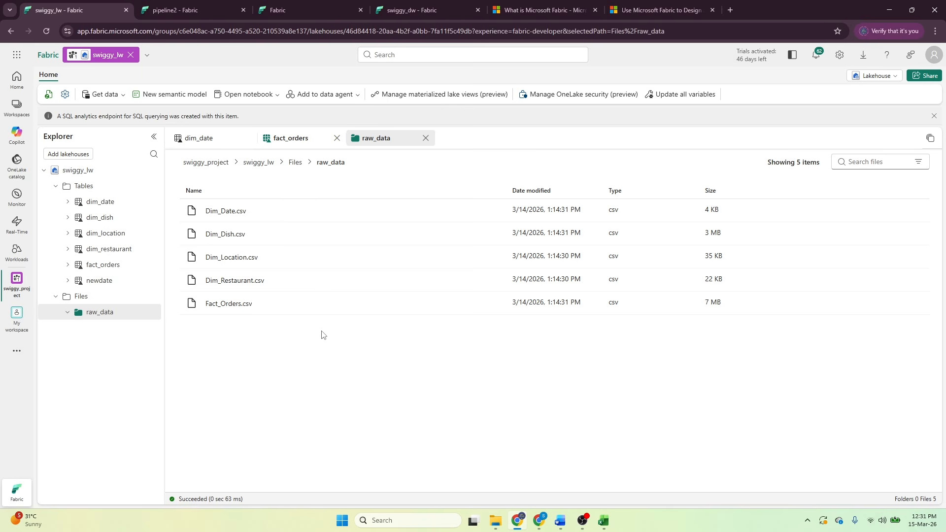
{"action": "left_click", "coordinate": [183, 9]}
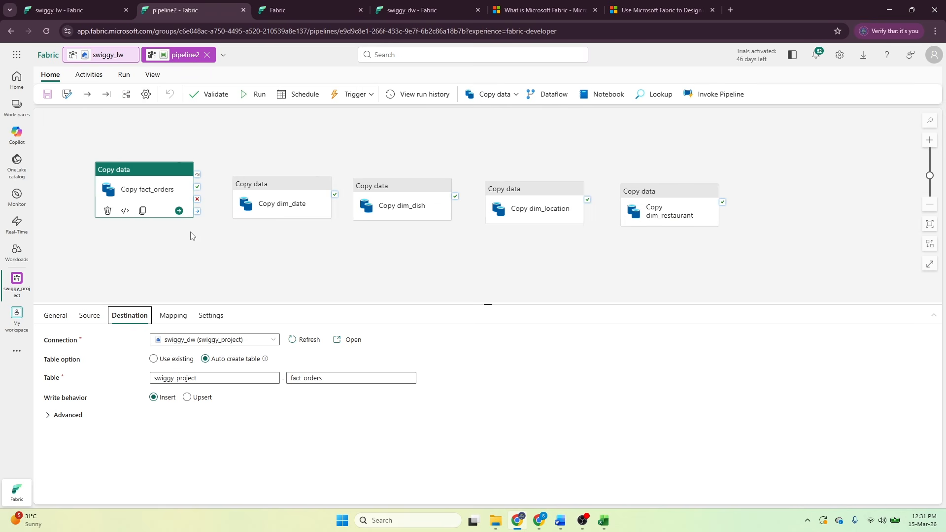
{"action": "left_click", "coordinate": [414, 10]}
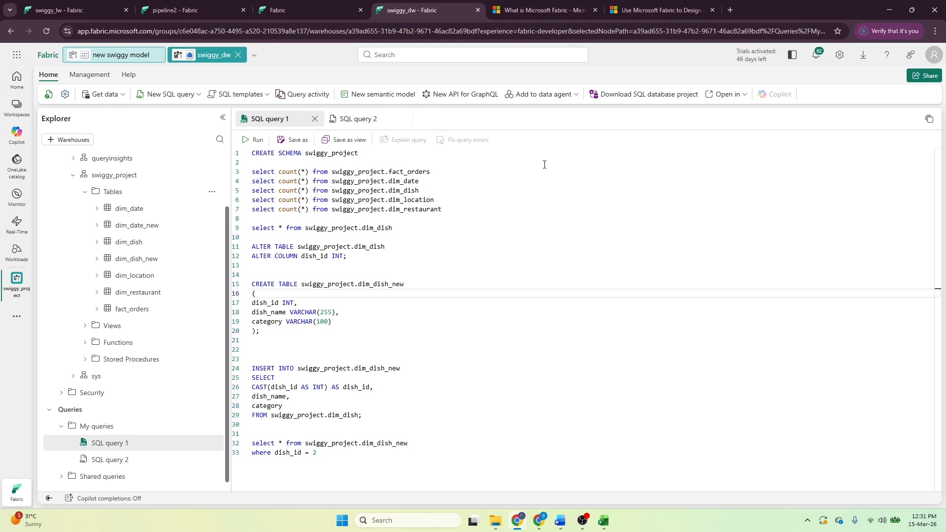
{"action": "left_click", "coordinate": [217, 10]}
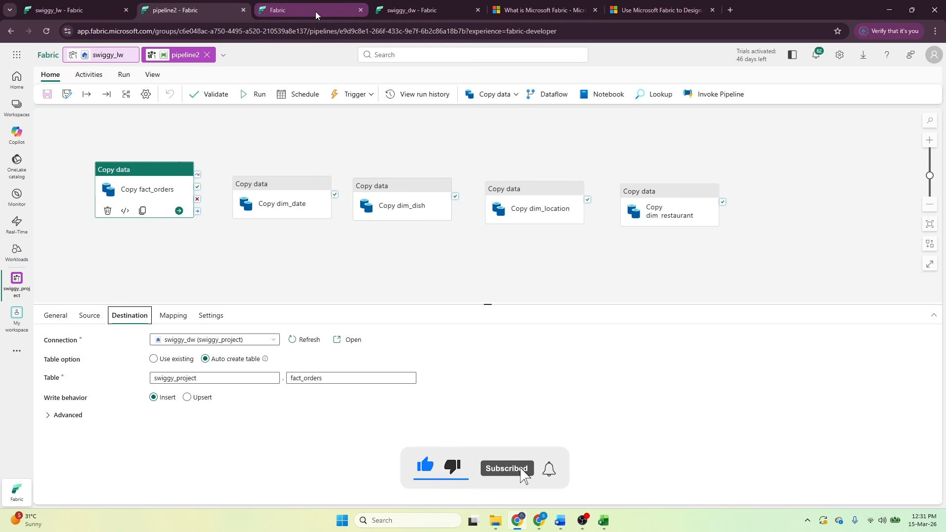
{"action": "left_click", "coordinate": [412, 10]}
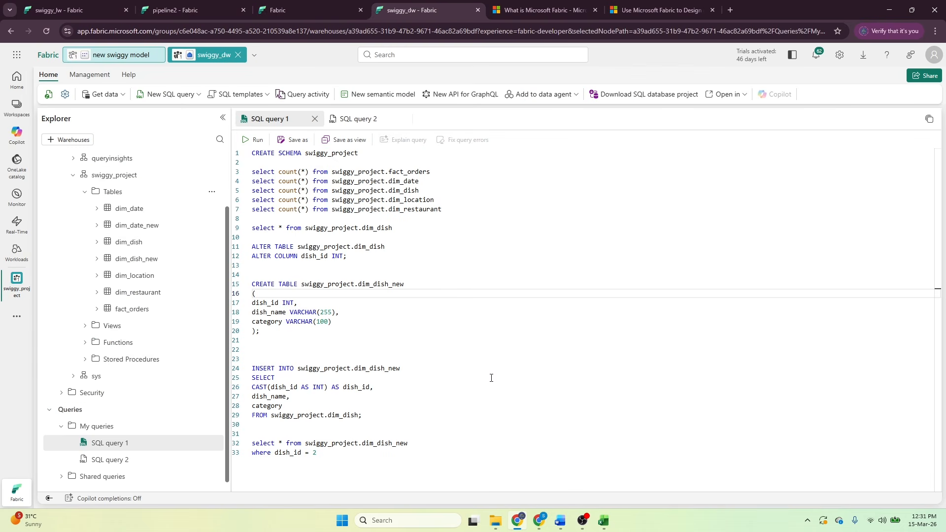
{"action": "left_click", "coordinate": [330, 11]}
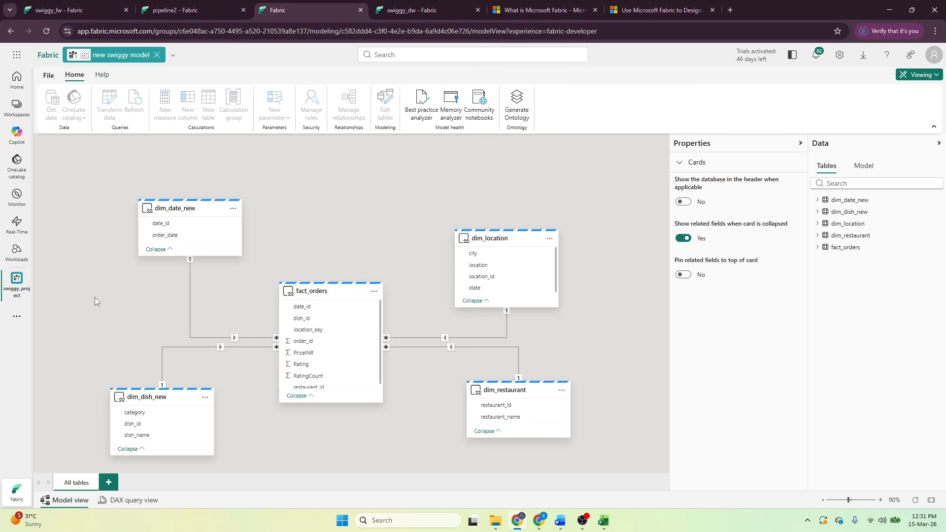
{"action": "left_click", "coordinate": [604, 521]}
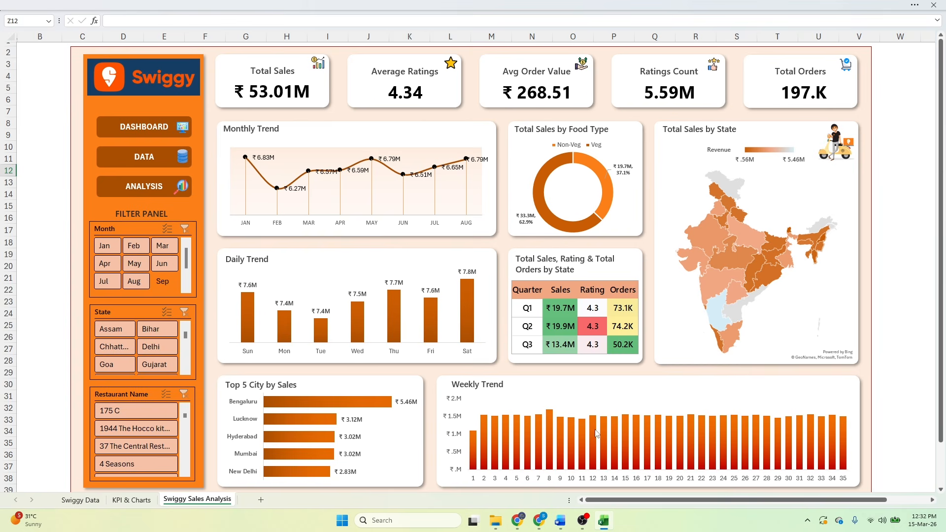
Switch from Excel back to the new swiggy model diagram in Fabric.
{"action": "left_click", "coordinate": [541, 521]}
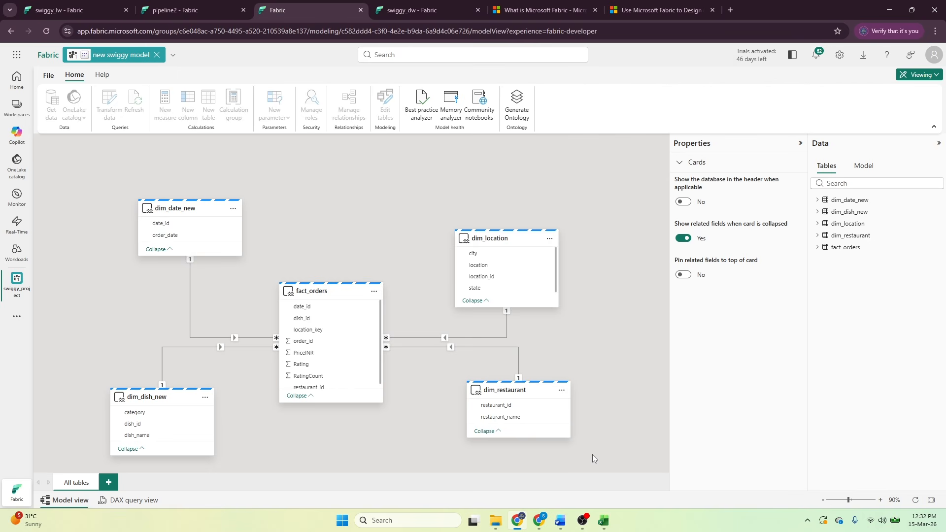
Open the Word document 'Swiggy Data Analytics Project' at its Business Scenario section.
{"action": "left_click", "coordinate": [560, 521]}
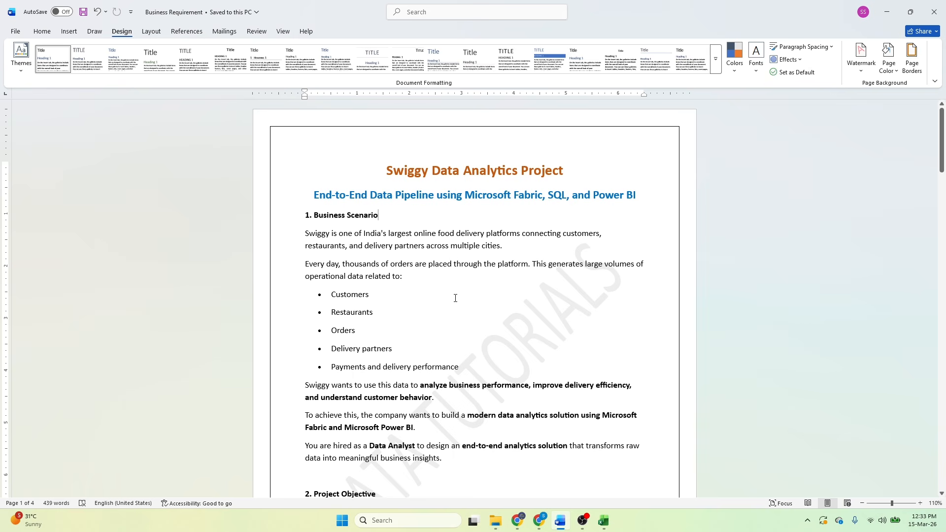
Scroll down to section 3, Technology Stack, showing six layers from Data Storage to Visualization.
{"action": "scroll", "coordinate": [455, 298], "scroll_direction": "down", "scroll_amount": 6}
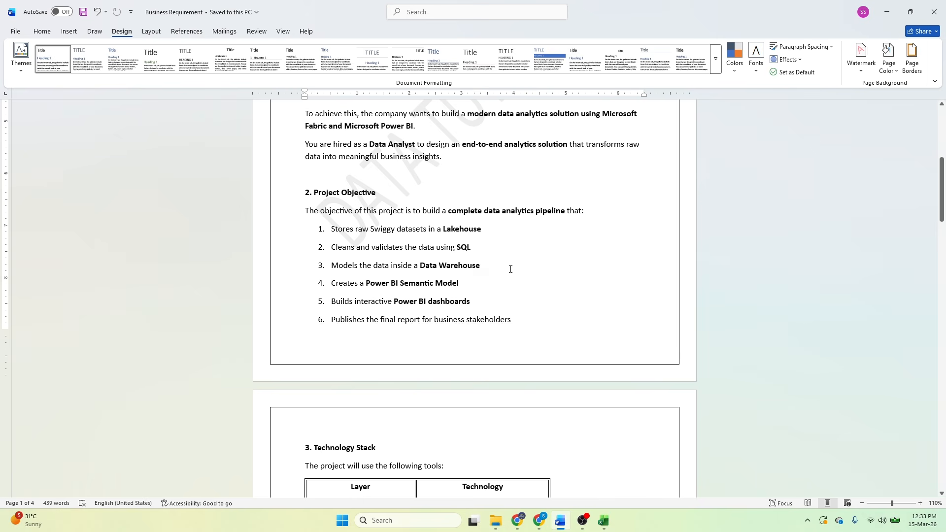
{"action": "scroll", "coordinate": [536, 311], "scroll_direction": "down", "scroll_amount": 3}
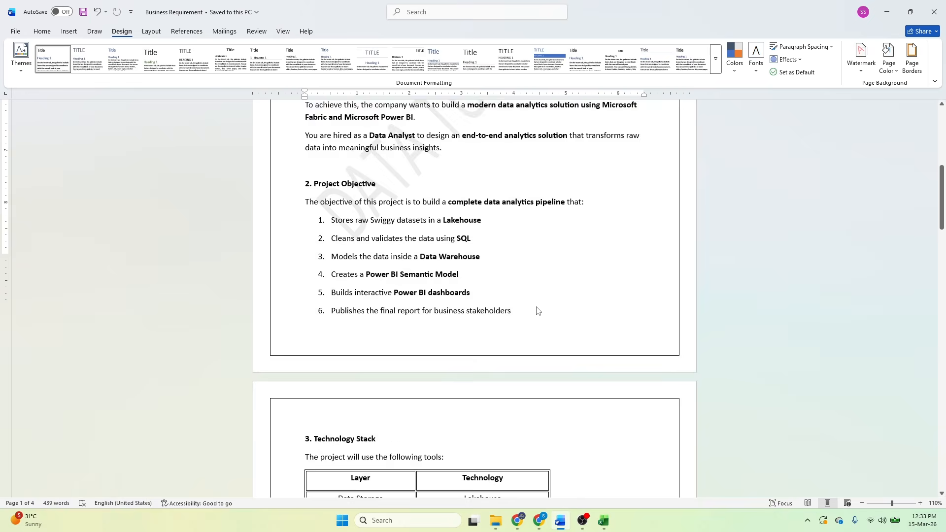
{"action": "scroll", "coordinate": [537, 307], "scroll_direction": "up", "scroll_amount": 3}
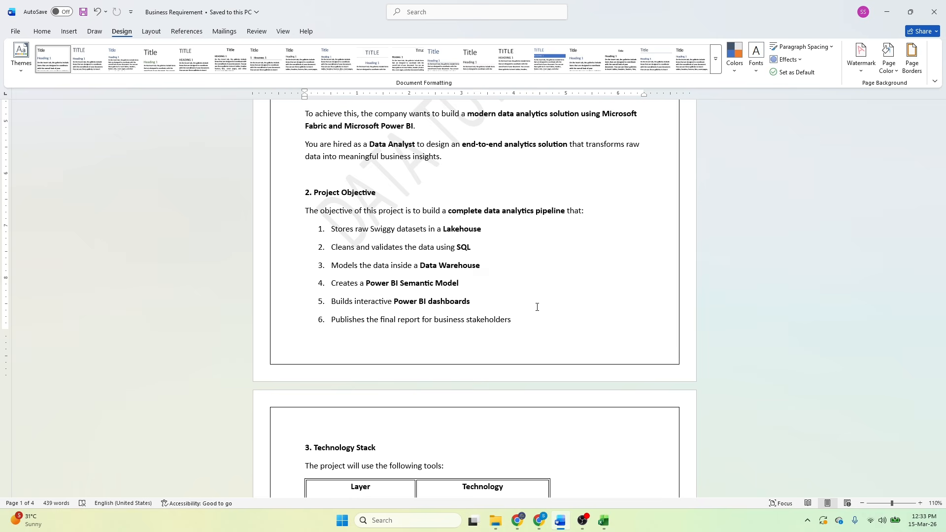
{"action": "scroll", "coordinate": [537, 306], "scroll_direction": "down", "scroll_amount": 7}
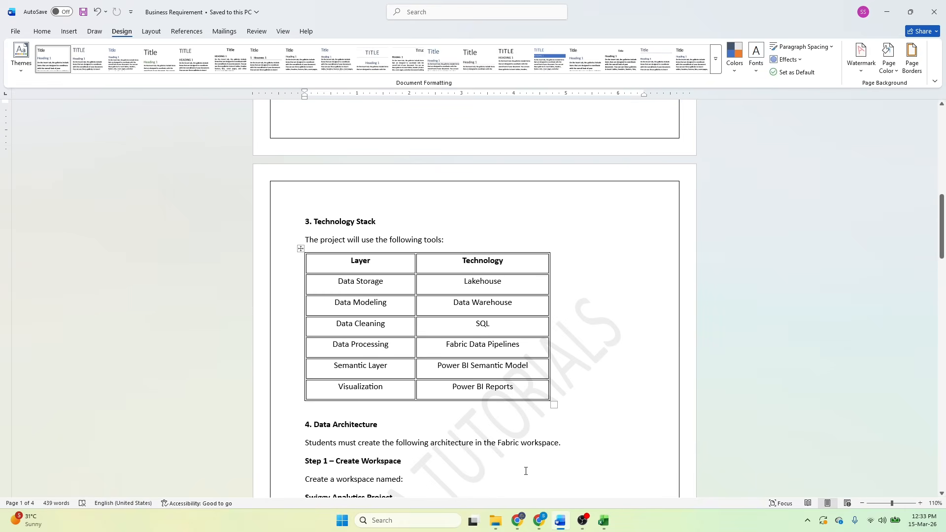
Read down past the Technology Stack table to the final Power BI Report step, then return to page 1.
{"action": "left_click", "coordinate": [515, 453]}
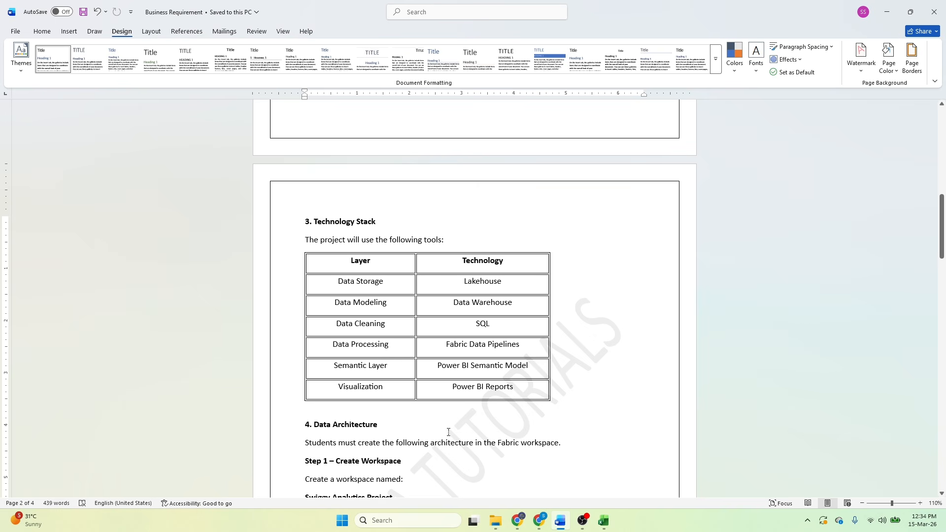
{"action": "scroll", "coordinate": [448, 430], "scroll_direction": "down", "scroll_amount": 6}
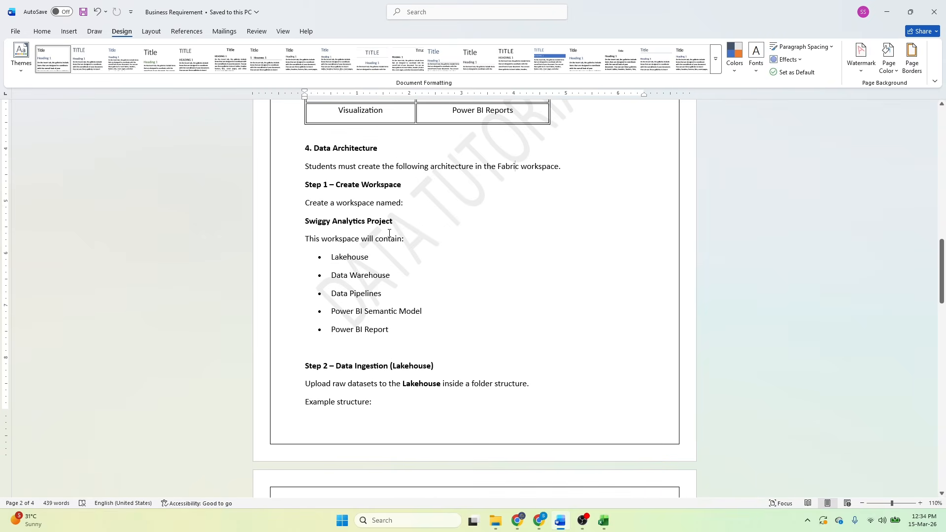
{"action": "scroll", "coordinate": [405, 236], "scroll_direction": "down", "scroll_amount": 17}
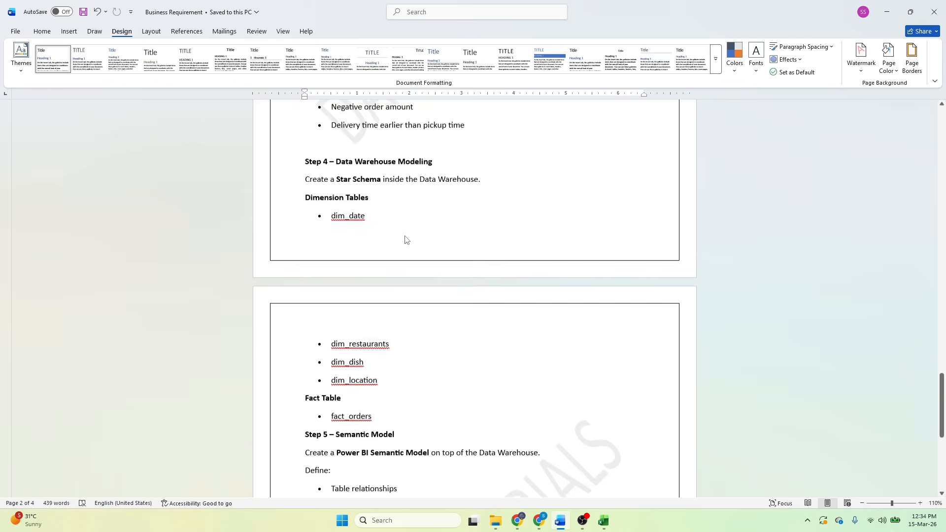
{"action": "scroll", "coordinate": [405, 237], "scroll_direction": "down", "scroll_amount": 5}
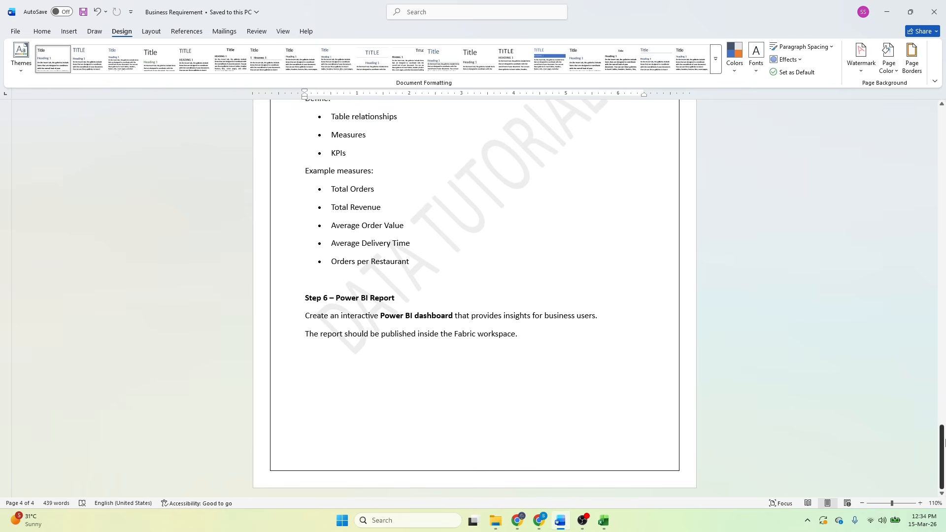
{"action": "left_click_drag", "start_coordinate": [944, 428], "coordinate": [944, 110]}
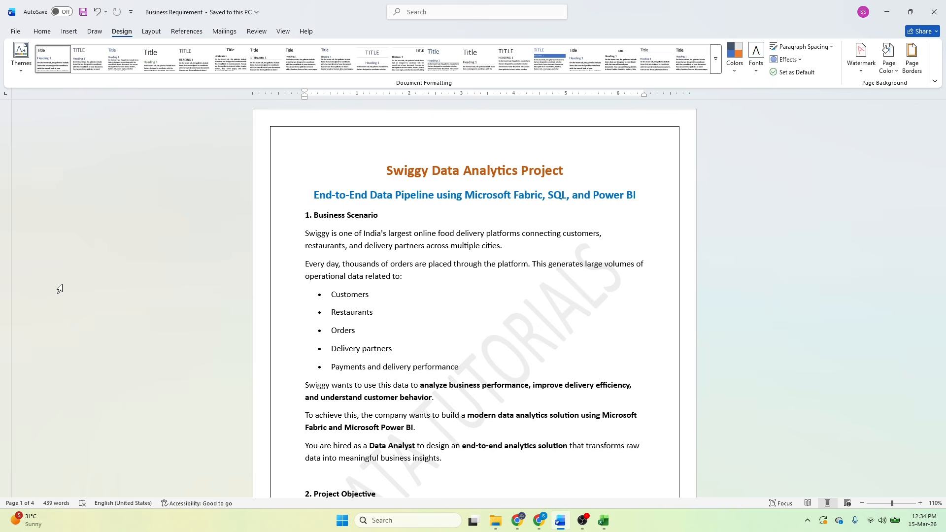
Open the data folder inside Swiggy Fabric Power BI Project to list its five CSV files.
{"action": "left_click", "coordinate": [496, 521]}
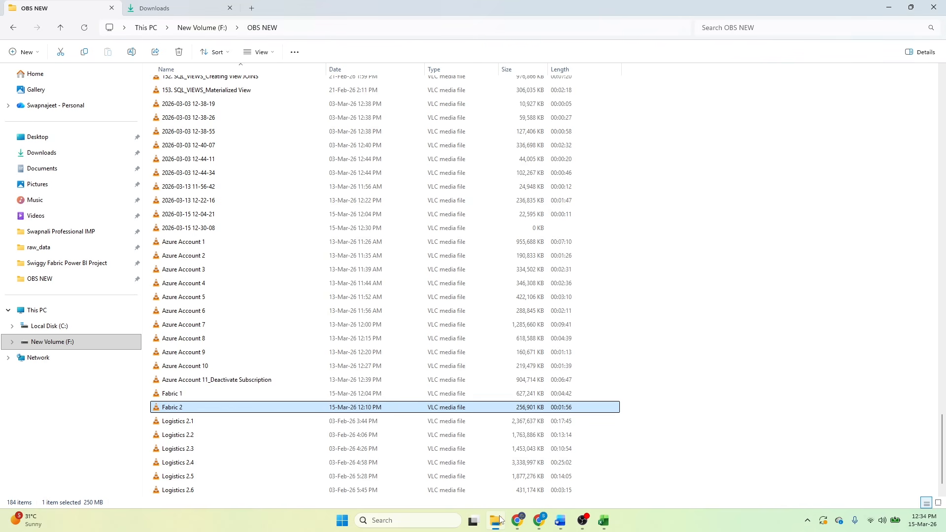
{"action": "left_click", "coordinate": [56, 279]}
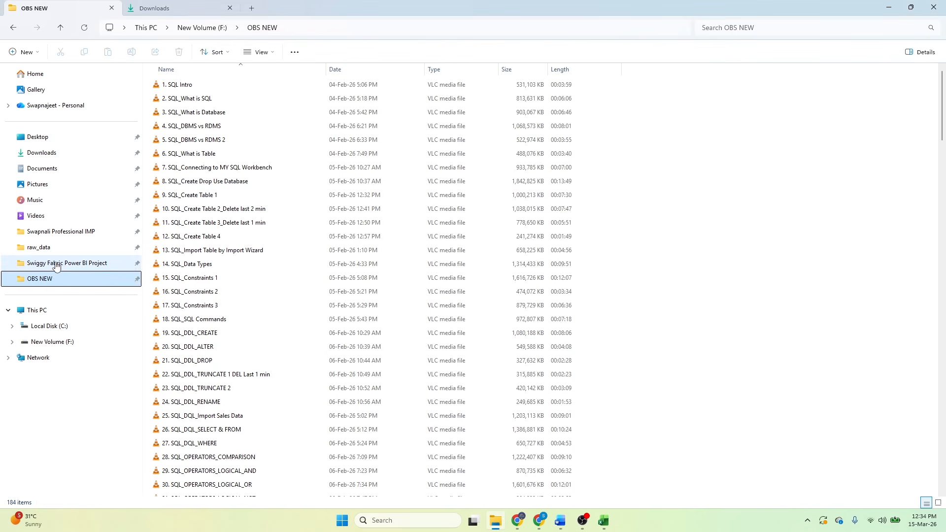
{"action": "left_click", "coordinate": [57, 265]}
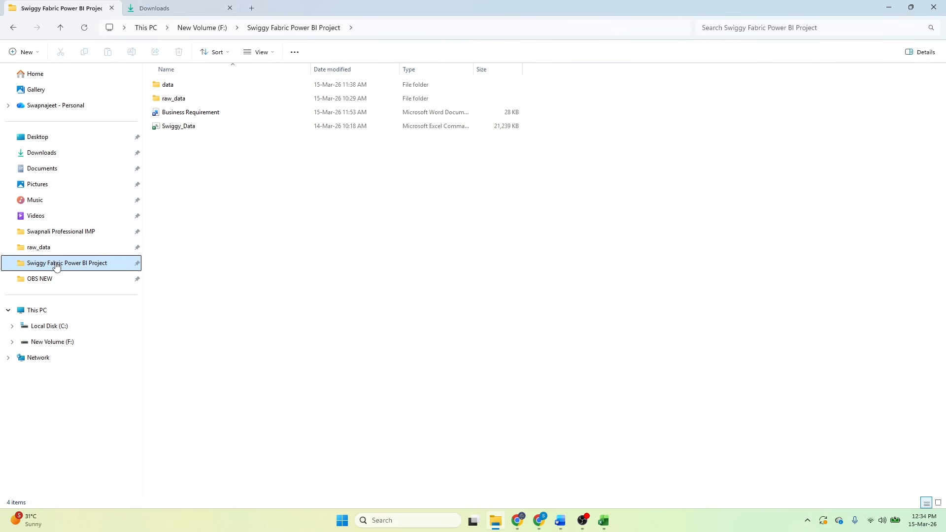
{"action": "double_click", "coordinate": [173, 86]}
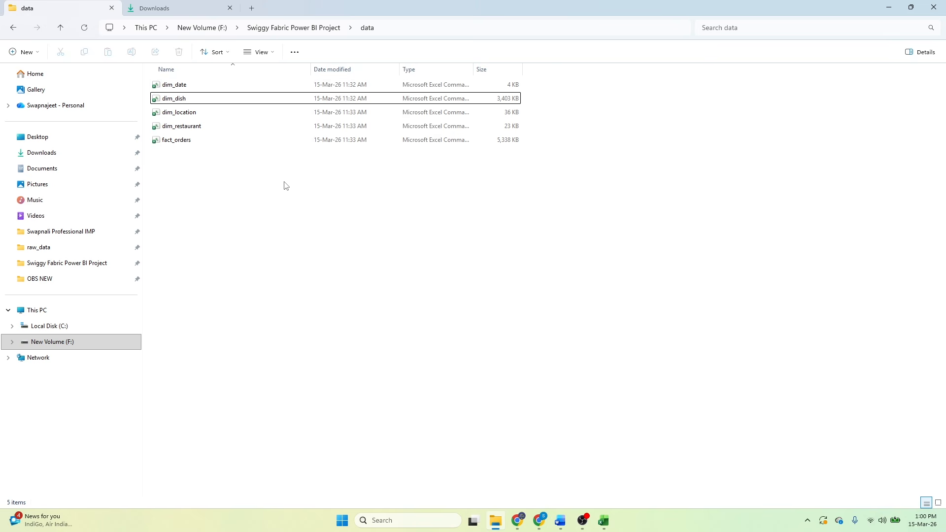
Open fact_orders and convert its data into a table with headers.
{"action": "double_click", "coordinate": [179, 144]}
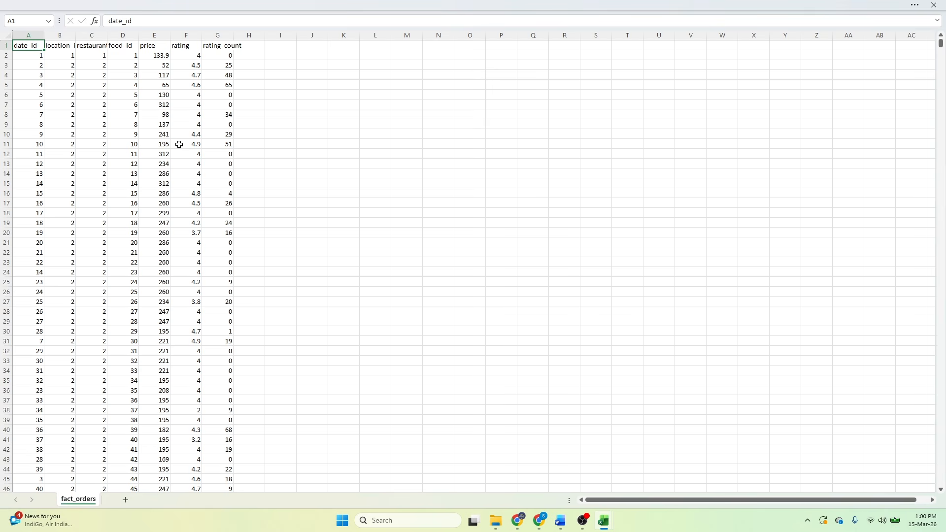
{"action": "left_click", "coordinate": [179, 145]}
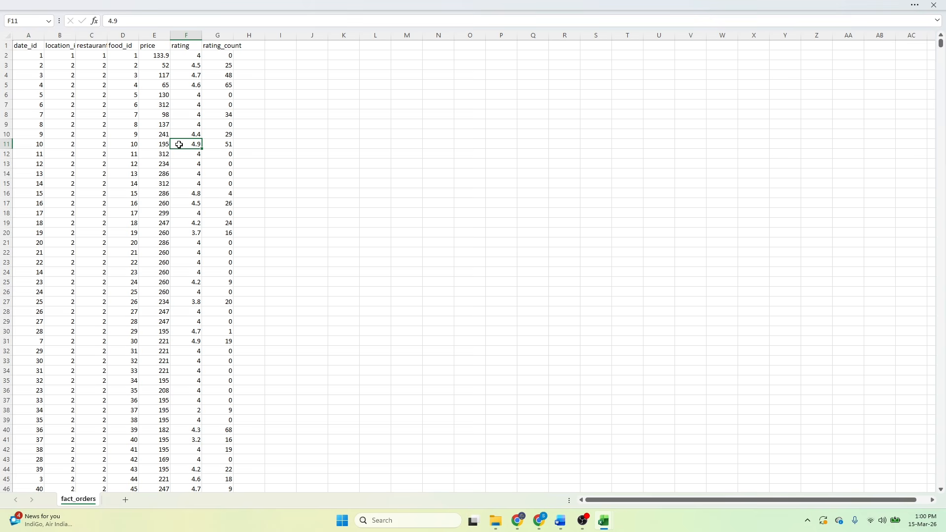
{"action": "key", "text": "ctrl+t"}
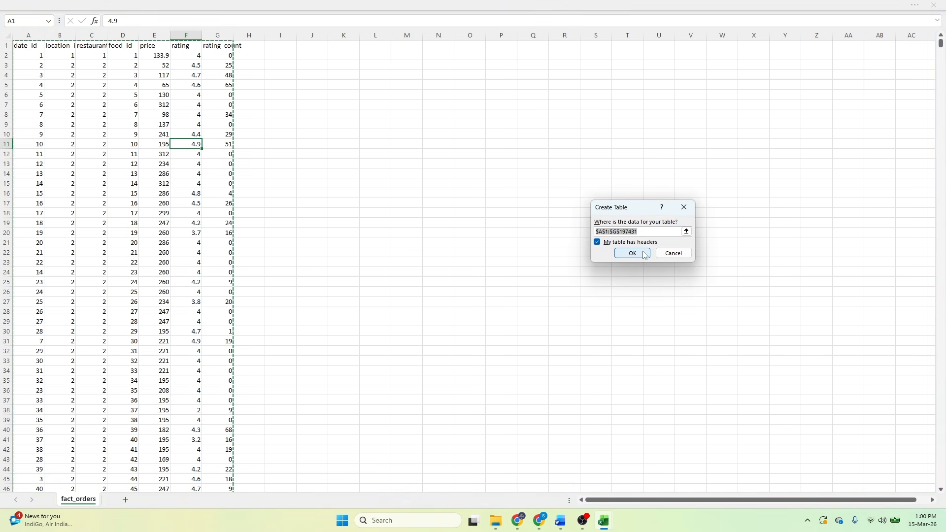
{"action": "left_click", "coordinate": [634, 251]}
Highlight the price, rating and rating_count columns for review.
{"action": "left_click", "coordinate": [115, 173]}
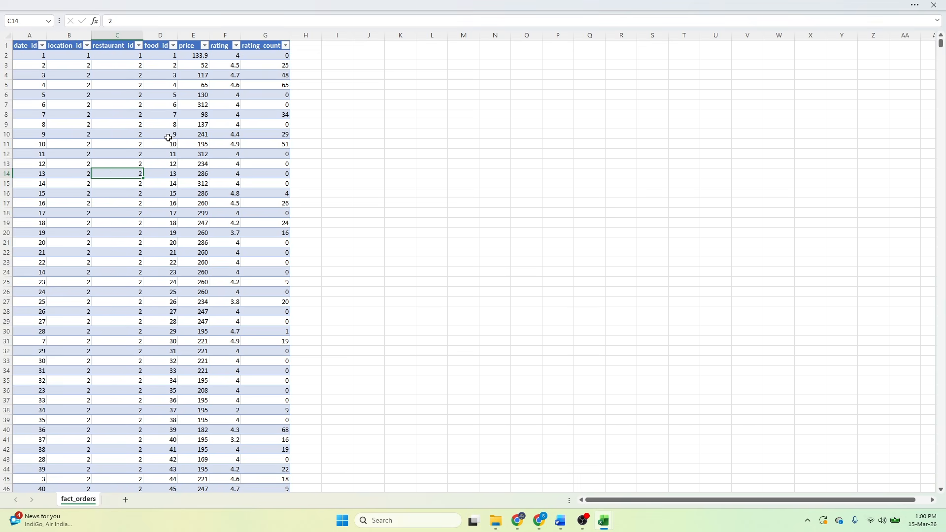
{"action": "left_click", "coordinate": [194, 35]}
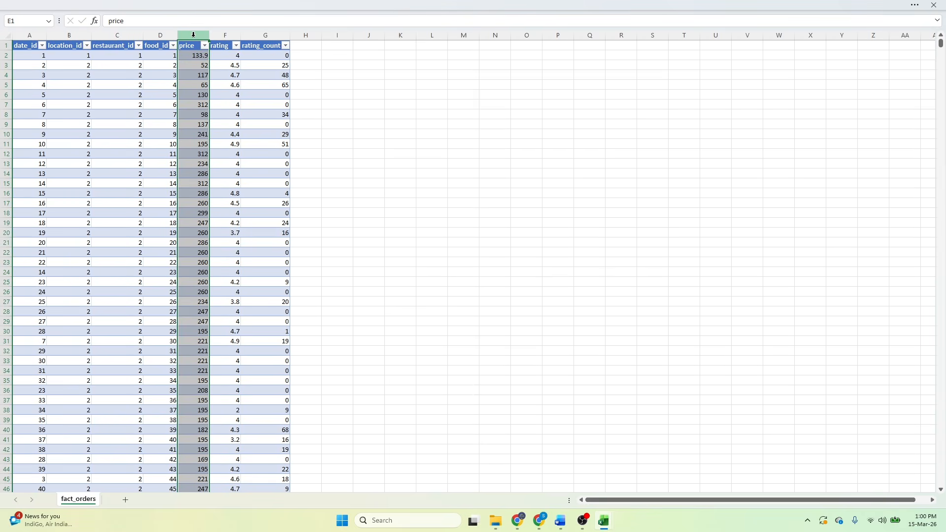
{"action": "left_click", "coordinate": [226, 35]}
{"action": "left_click", "coordinate": [266, 37]}
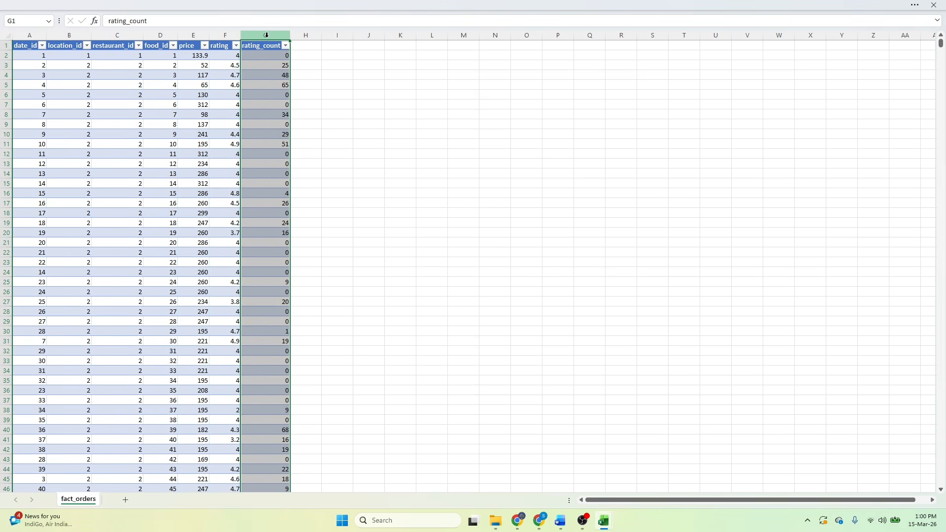
{"action": "left_click_drag", "start_coordinate": [194, 35], "coordinate": [252, 39]}
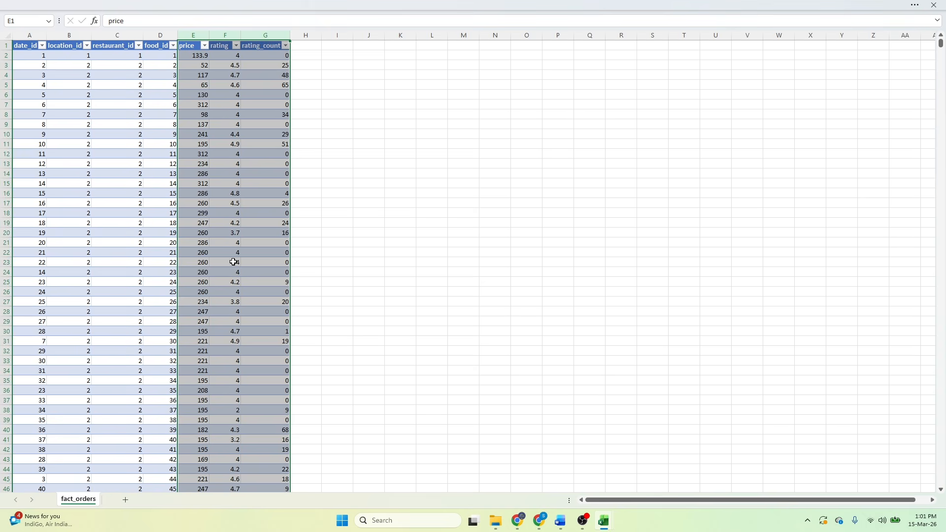
{"action": "left_click", "coordinate": [207, 155]}
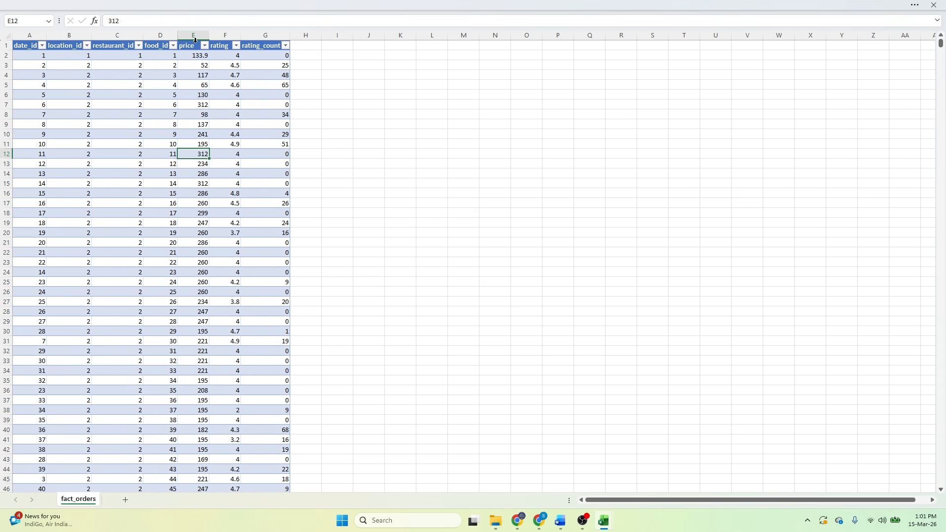
{"action": "left_click_drag", "start_coordinate": [195, 41], "coordinate": [262, 37]}
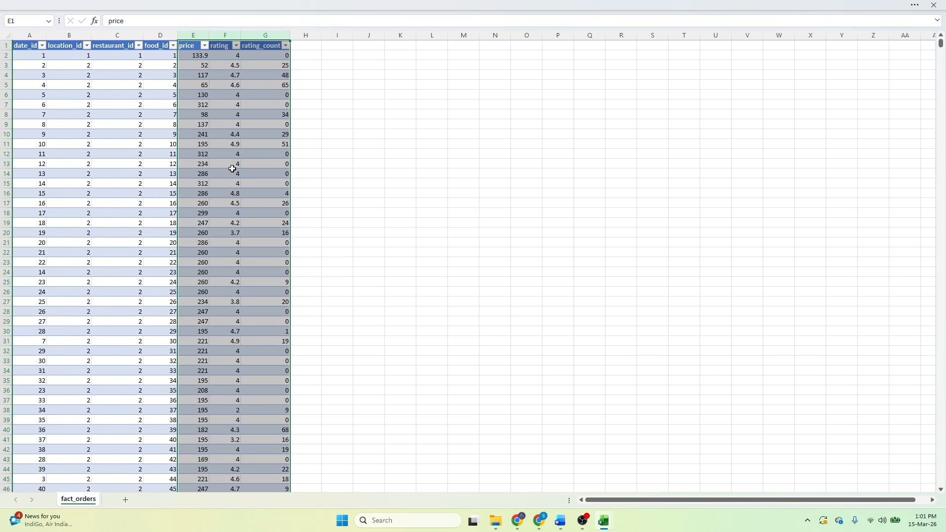
{"action": "left_click", "coordinate": [115, 105]}
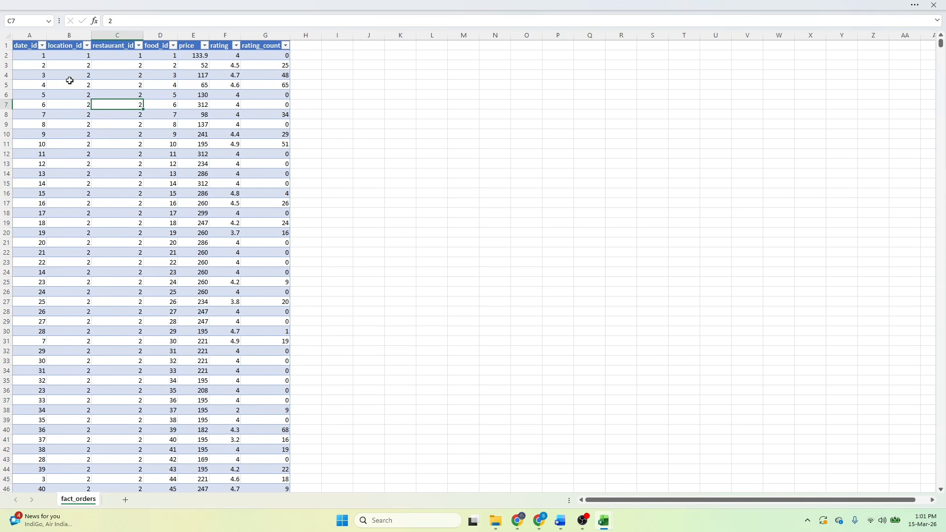
Inspect the date_id, location_id, restaurant_id and food_id values in the first rows.
{"action": "left_click", "coordinate": [30, 68]}
{"action": "left_click", "coordinate": [70, 64]}
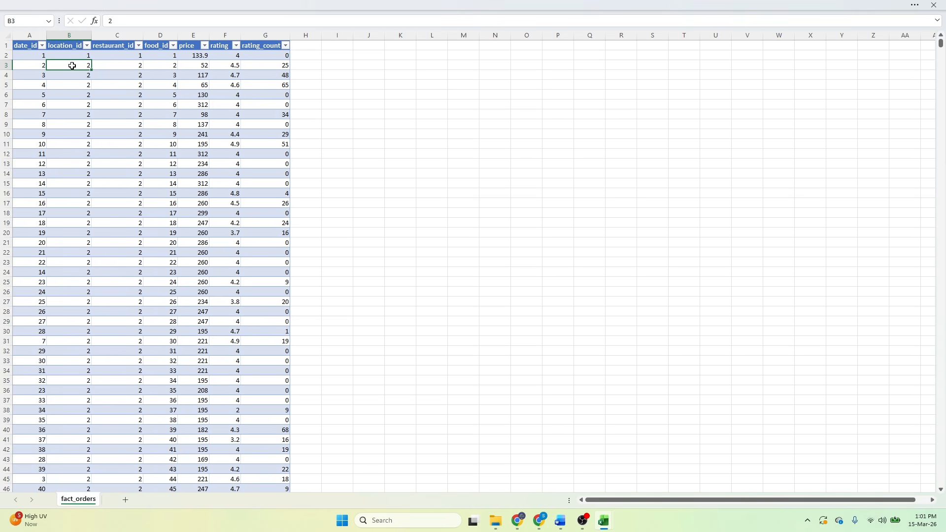
{"action": "left_click", "coordinate": [117, 65]}
{"action": "left_click", "coordinate": [161, 64]}
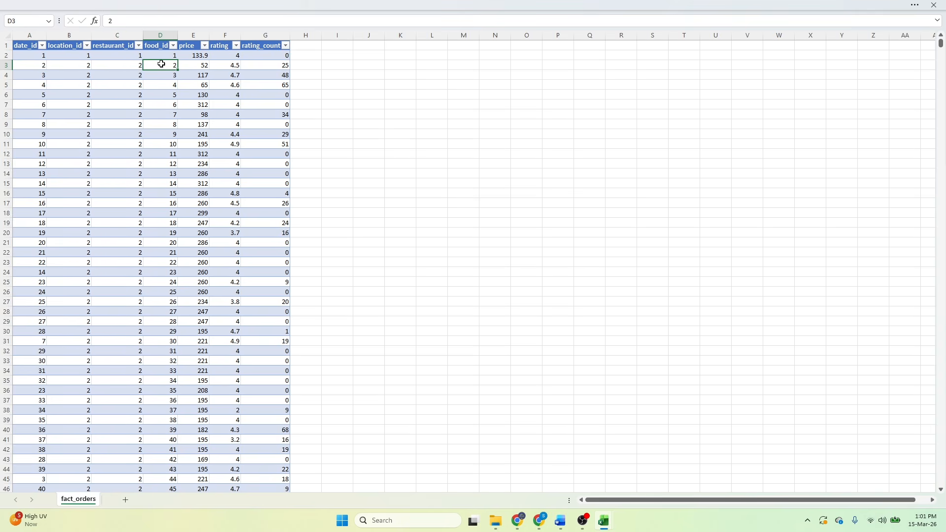
{"action": "left_click_drag", "start_coordinate": [44, 64], "coordinate": [156, 67]}
{"action": "left_click", "coordinate": [34, 74]}
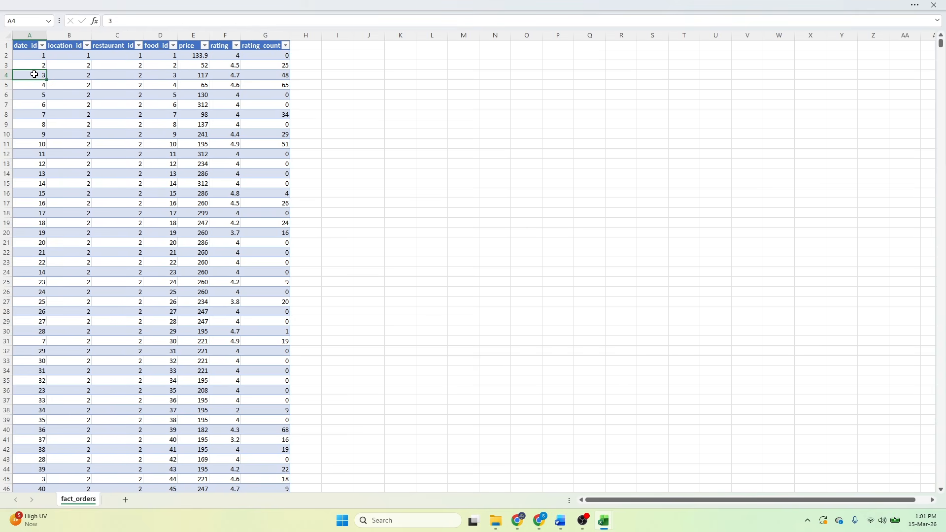
{"action": "scroll", "coordinate": [47, 124], "scroll_direction": "down", "scroll_amount": 7}
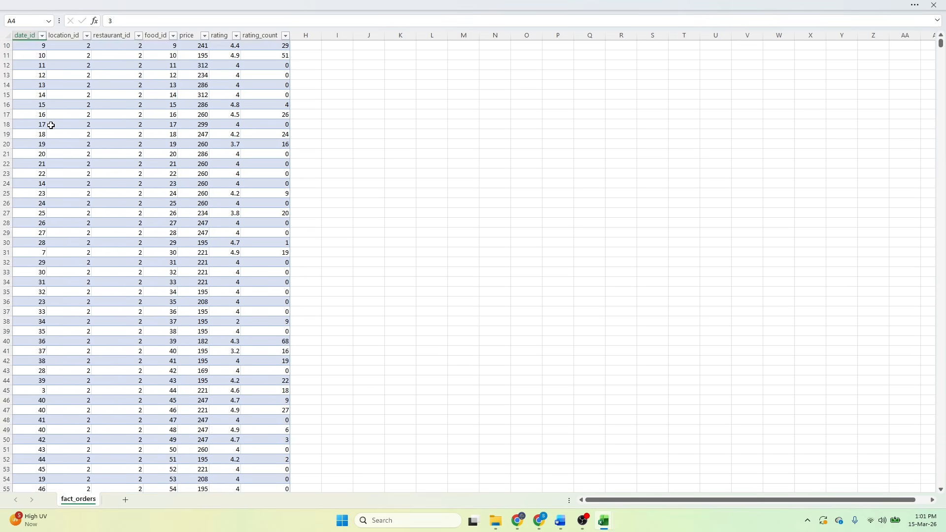
{"action": "scroll", "coordinate": [51, 126], "scroll_direction": "up", "scroll_amount": 7}
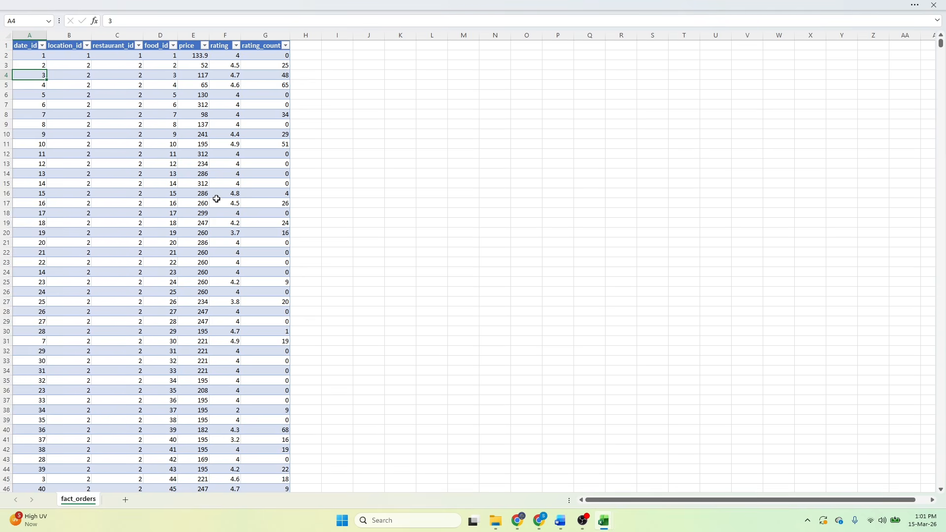
{"action": "scroll", "coordinate": [219, 227], "scroll_direction": "down", "scroll_amount": 7}
{"action": "scroll", "coordinate": [197, 232], "scroll_direction": "up", "scroll_amount": 7}
{"action": "left_click", "coordinate": [65, 114]}
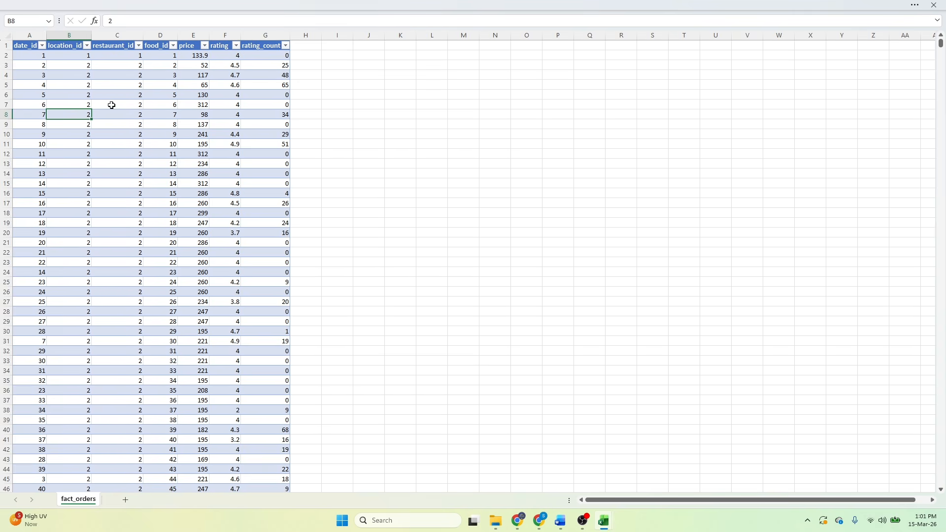
Insert an empty column before date_id and give it the header order_id.
{"action": "right_click", "coordinate": [30, 35]}
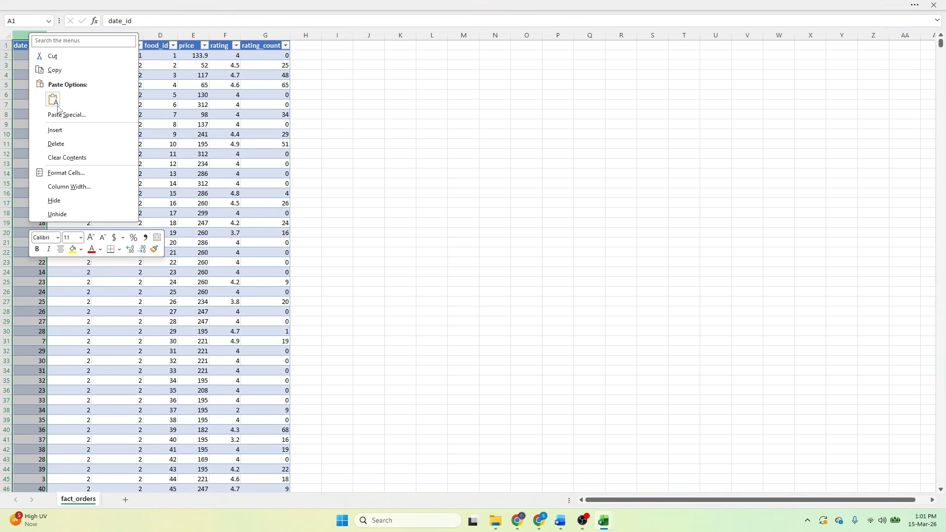
{"action": "left_click", "coordinate": [61, 132]}
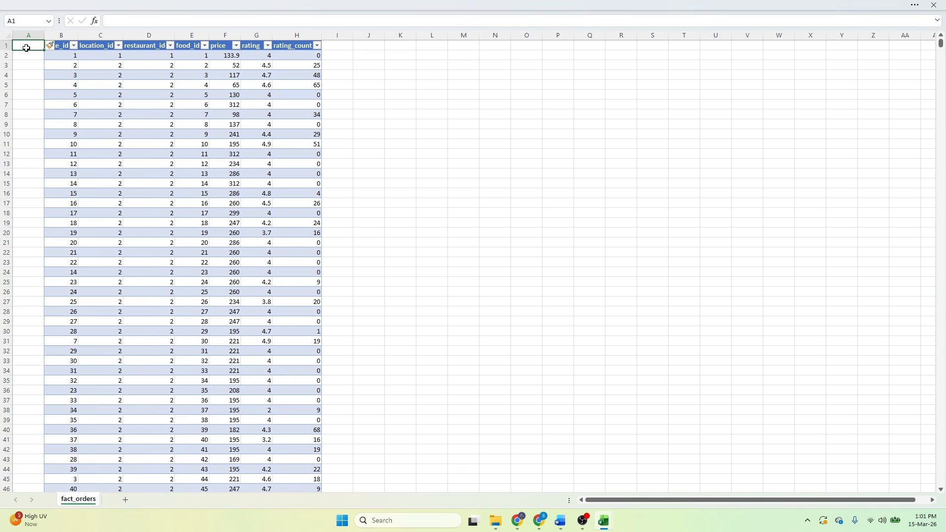
{"action": "type", "text": "order_id"}
{"action": "key", "text": "Return"}
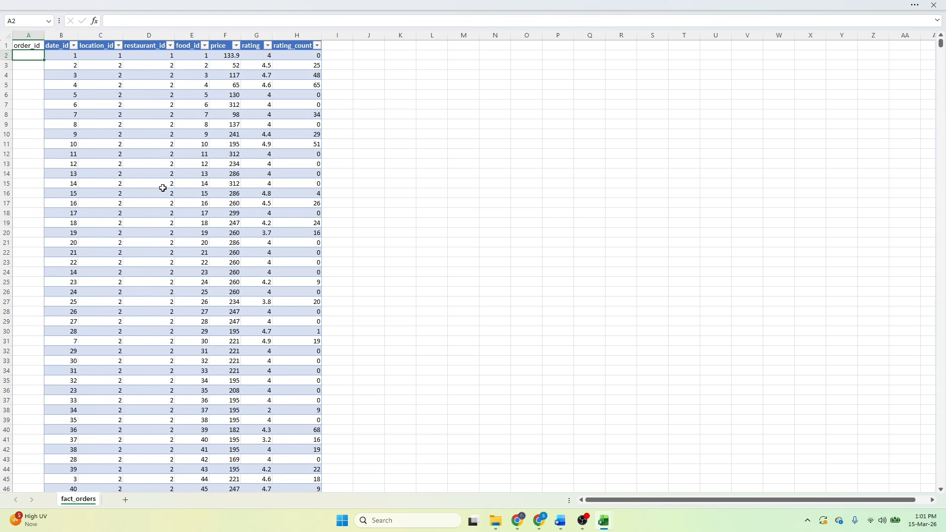
Enter order ids 1 and 2 in column A and check how far the data extends.
{"action": "left_click_drag", "start_coordinate": [61, 35], "coordinate": [192, 36]}
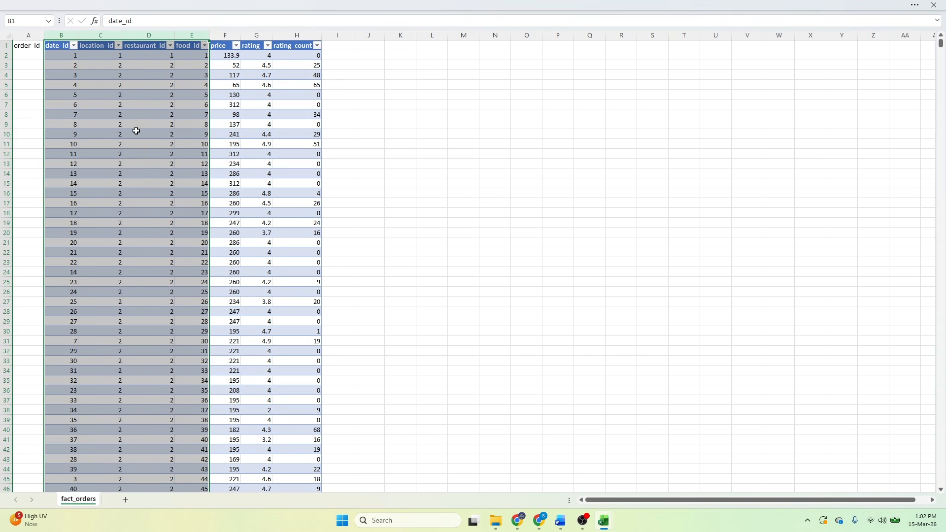
{"action": "left_click", "coordinate": [32, 59]}
{"action": "type", "text": "1"}
{"action": "key", "text": "Return"}
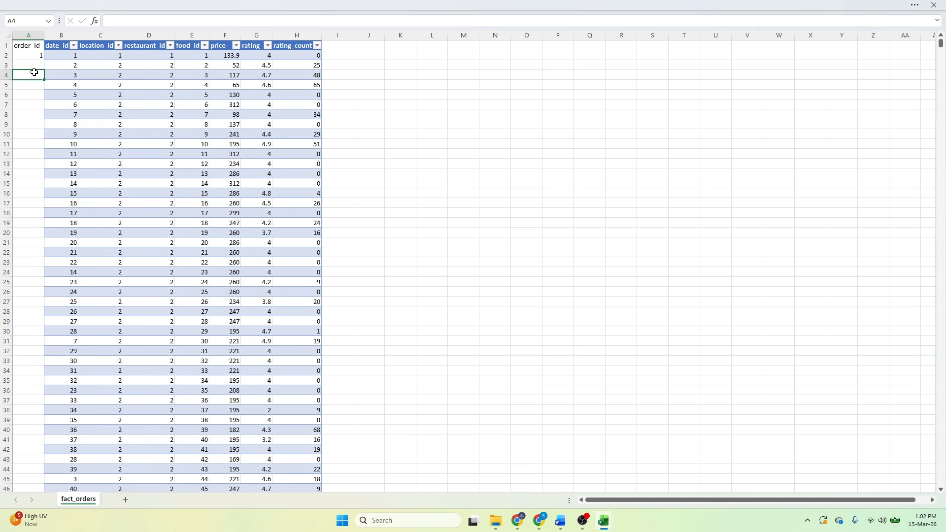
{"action": "type", "text": "2"}
{"action": "left_click", "coordinate": [39, 54]}
{"action": "left_click_drag", "start_coordinate": [39, 52], "coordinate": [39, 65]}
{"action": "key", "text": "Right"}
{"action": "key", "text": "ctrl+Down"}
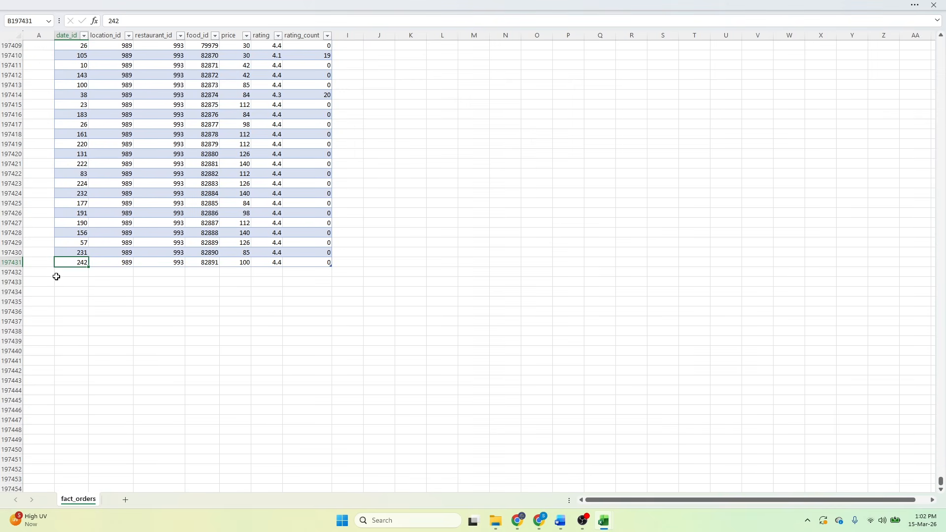
{"action": "left_click", "coordinate": [41, 265]}
{"action": "key", "text": "ctrl+Up"}
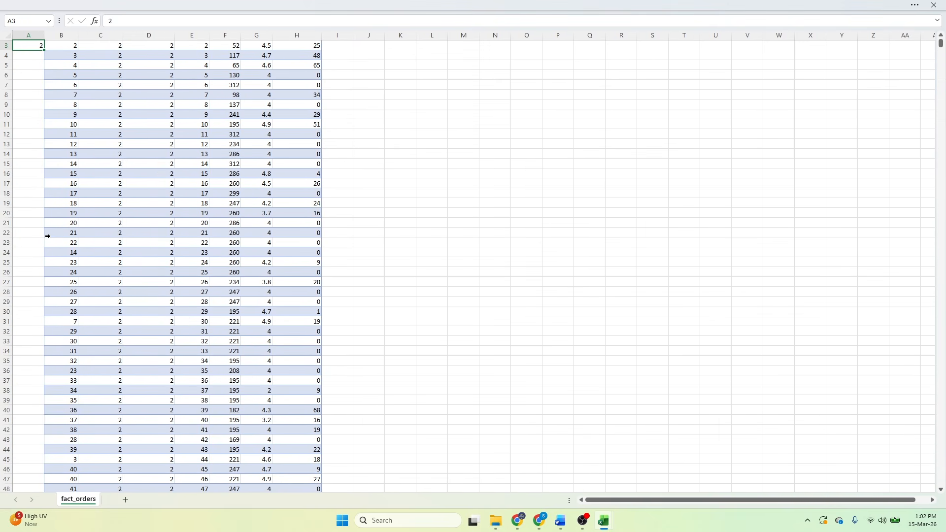
{"action": "scroll", "coordinate": [43, 266], "scroll_direction": "up", "scroll_amount": 1}
Try filling the order ids down column A, then undo the fill, ids and order_id header.
{"action": "left_click_drag", "start_coordinate": [36, 55], "coordinate": [34, 64]}
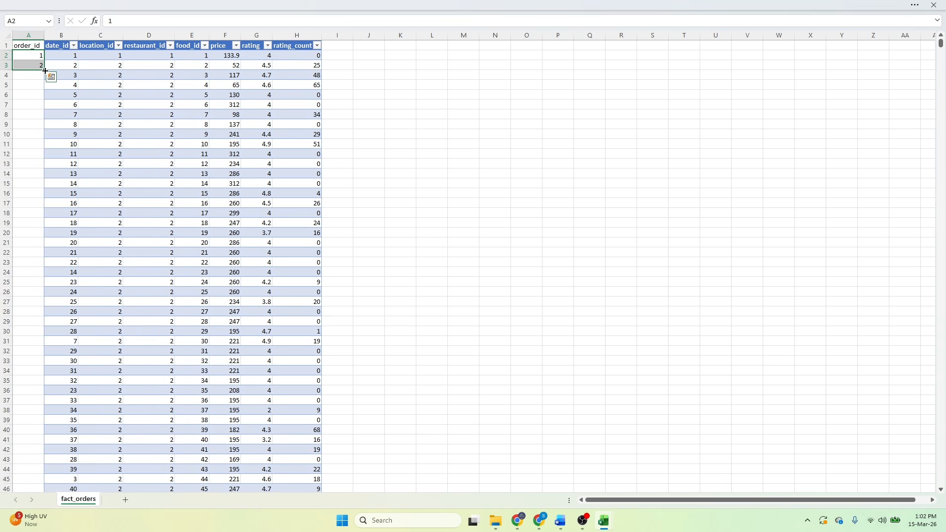
{"action": "left_click", "coordinate": [38, 57]}
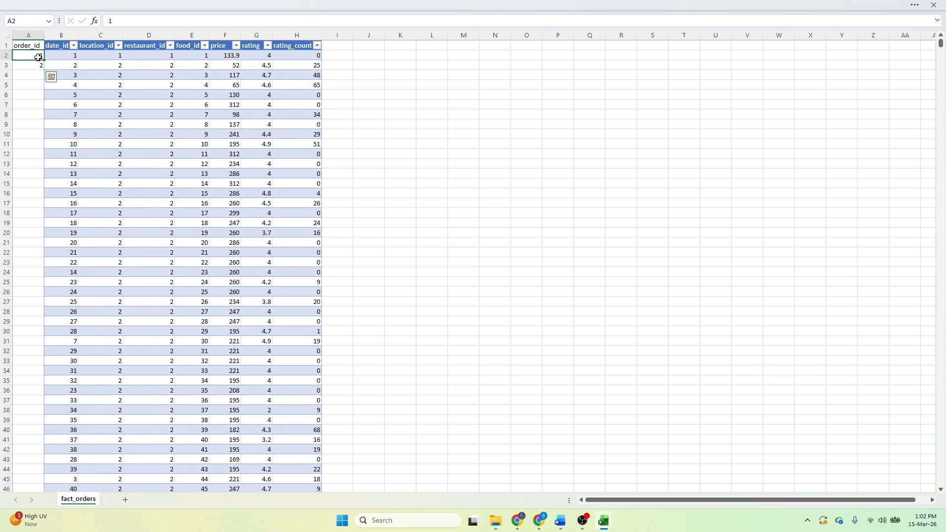
{"action": "double_click", "coordinate": [43, 59]}
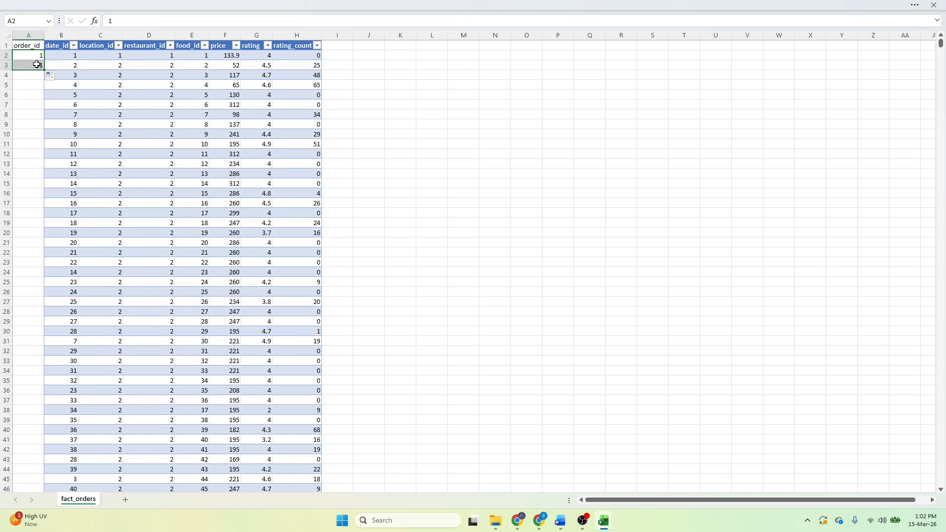
{"action": "key", "text": "ctrl+z"}
{"action": "left_click", "coordinate": [69, 92]}
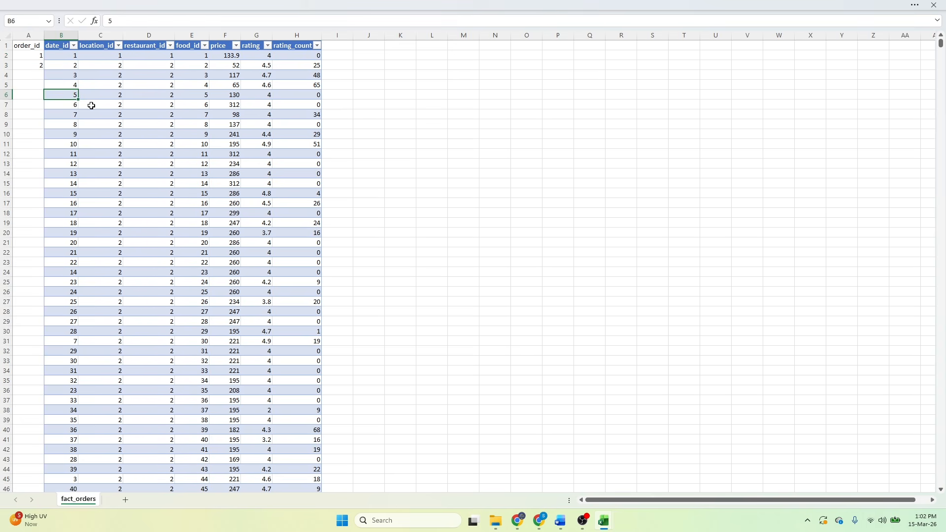
{"action": "key", "text": "ctrl+z"}
{"action": "key", "text": "ctrl+z"}
{"action": "key", "text": "ctrl+z"}
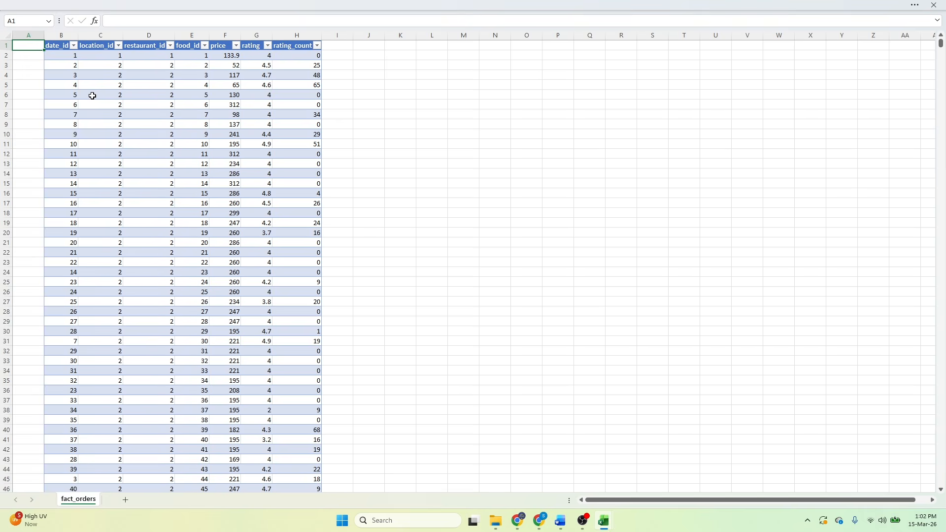
Remove the inserted empty column and set the ribbon to Always show Ribbon.
{"action": "key", "text": "ctrl+z"}
{"action": "left_click", "coordinate": [92, 89]}
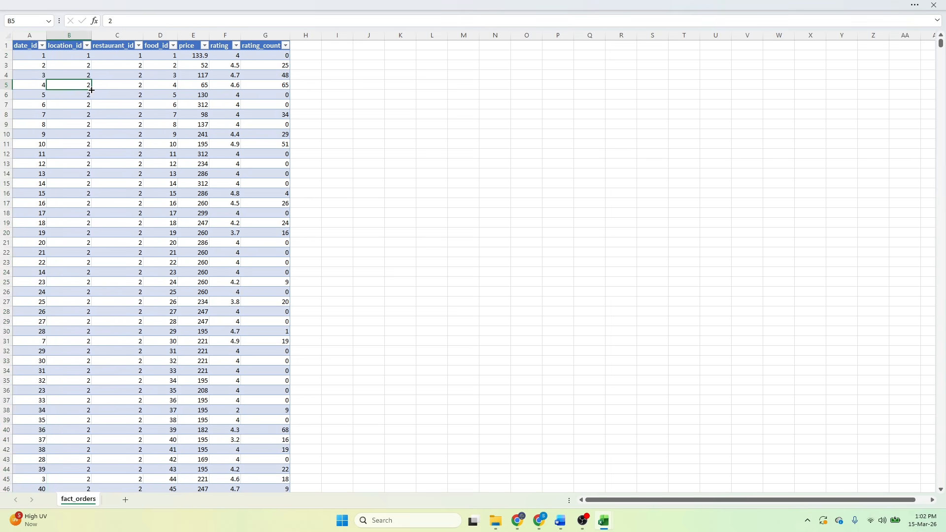
{"action": "left_click", "coordinate": [915, 5]}
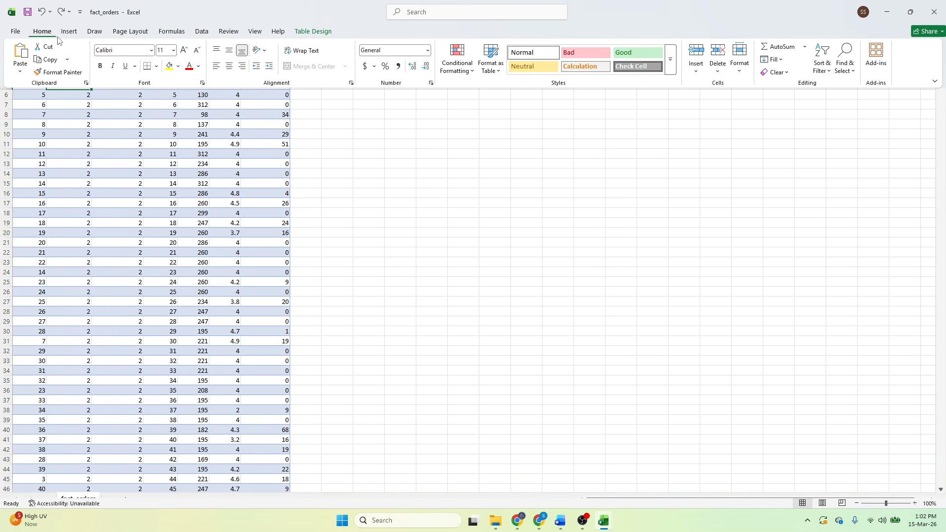
{"action": "left_click", "coordinate": [935, 80]}
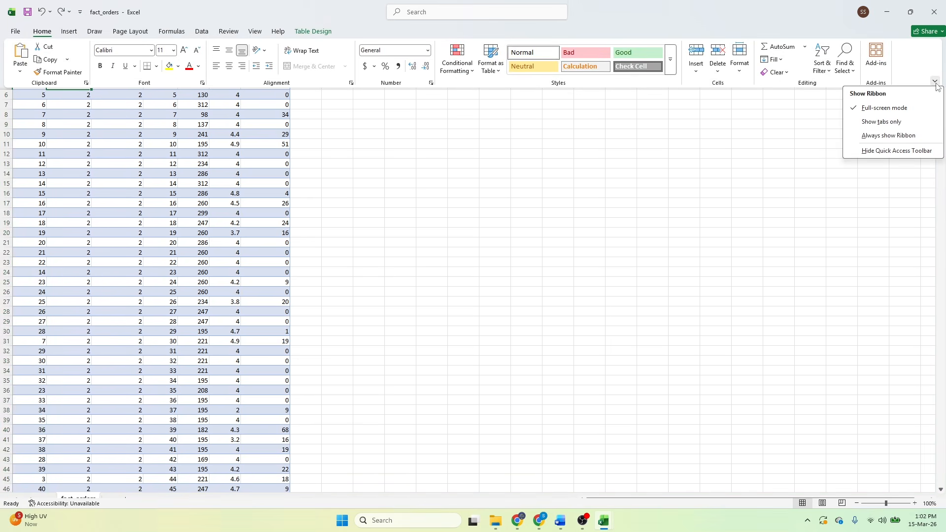
{"action": "left_click", "coordinate": [878, 135]}
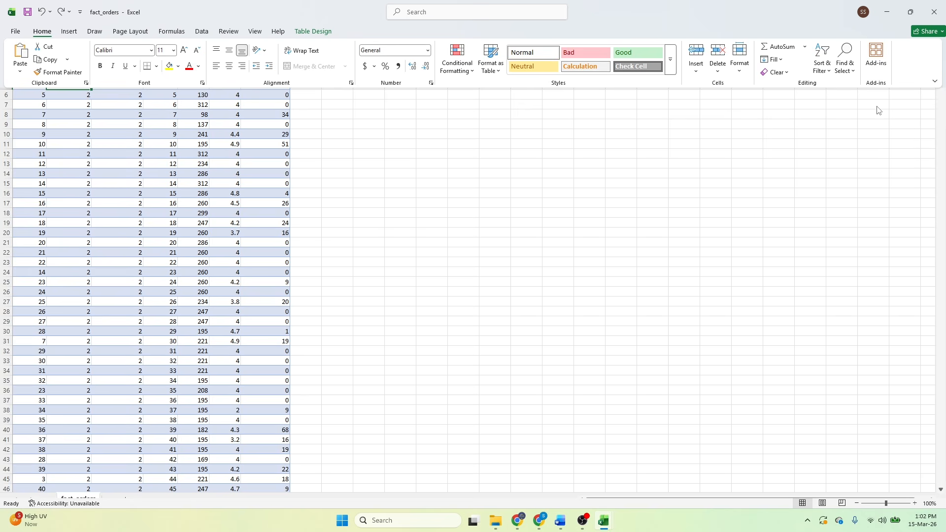
{"action": "left_click", "coordinate": [935, 82]}
{"action": "left_click", "coordinate": [878, 138]}
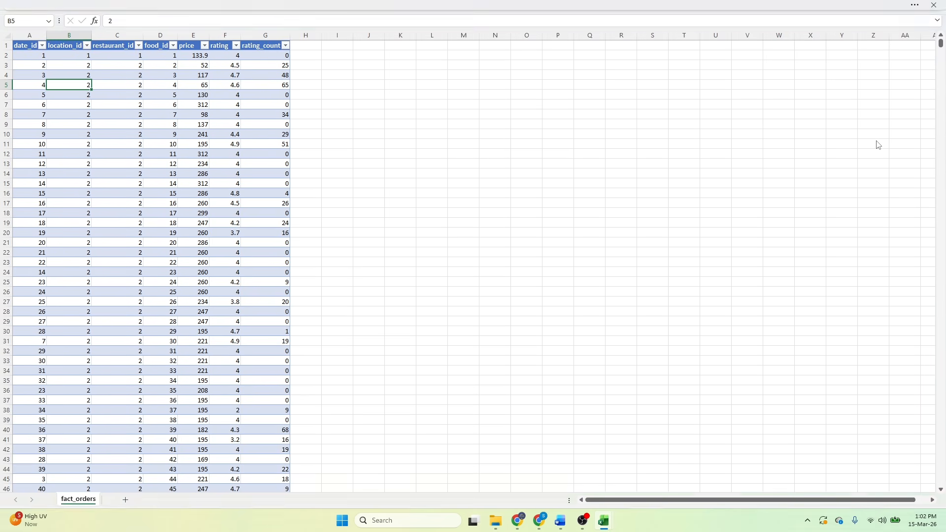
Convert the fact_orders table back to a normal range.
{"action": "left_click", "coordinate": [33, 113]}
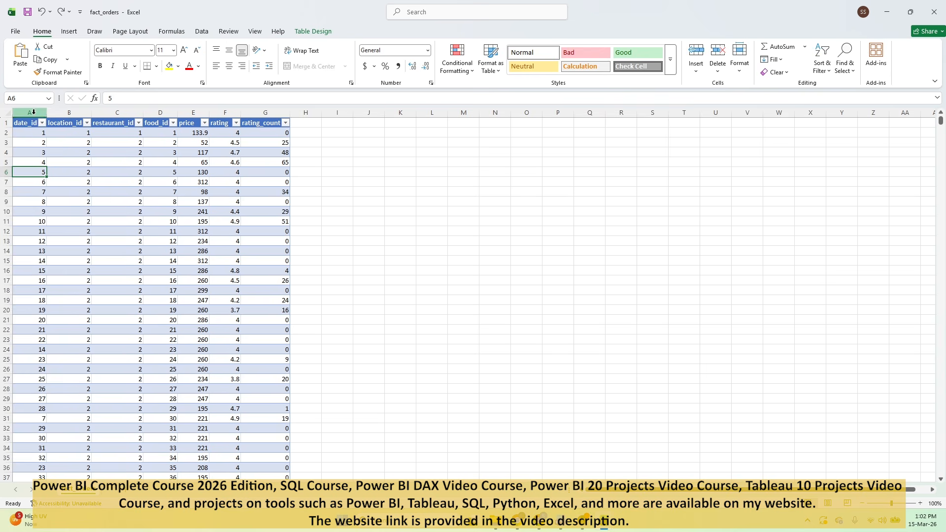
{"action": "right_click", "coordinate": [34, 115]}
{"action": "left_click", "coordinate": [310, 224]}
{"action": "left_click", "coordinate": [168, 173]}
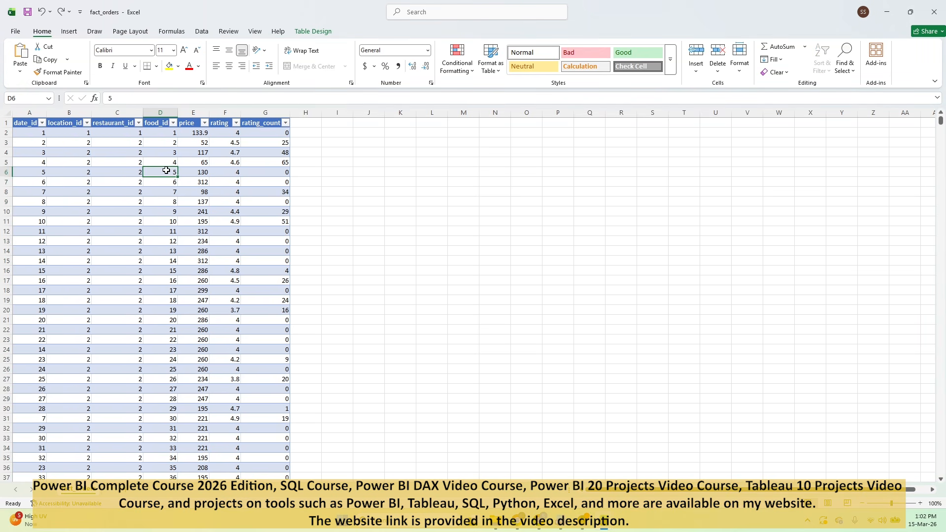
{"action": "left_click", "coordinate": [317, 33]}
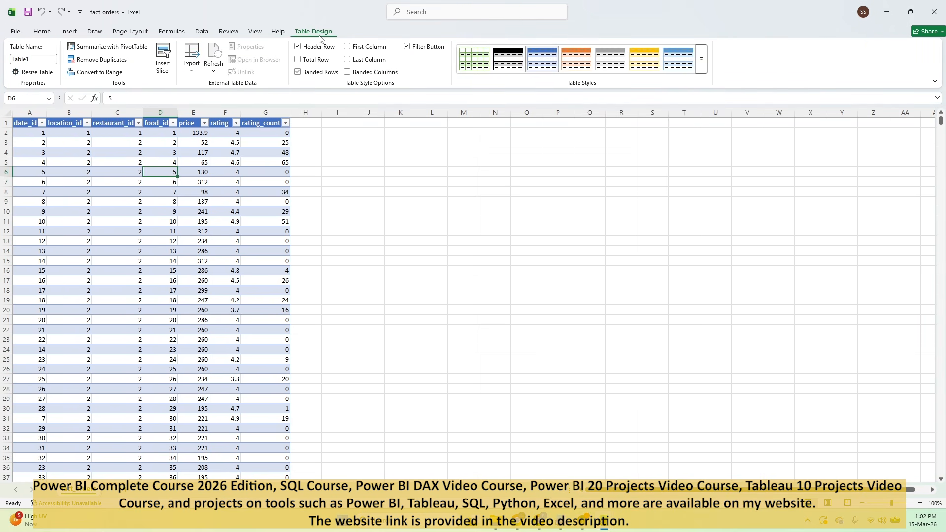
{"action": "left_click", "coordinate": [89, 75]}
{"action": "left_click", "coordinate": [483, 283]}
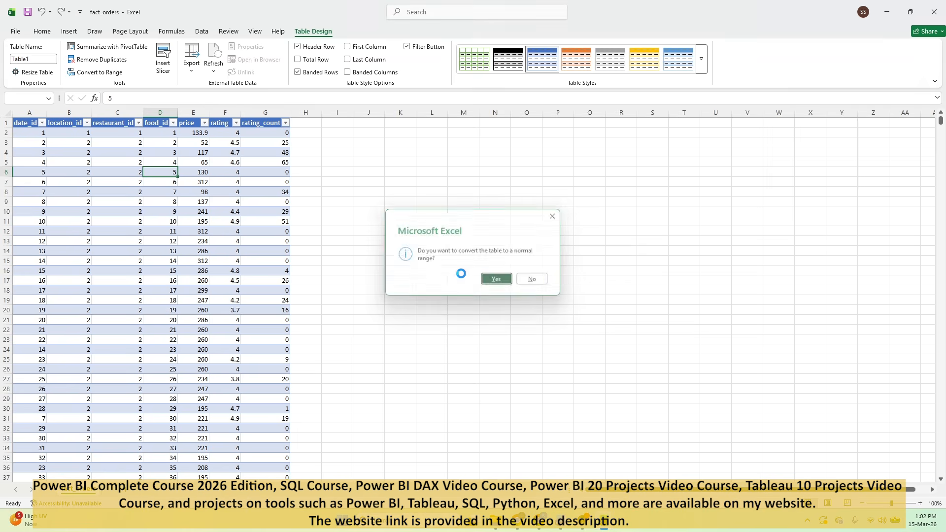
{"action": "left_click", "coordinate": [117, 142]}
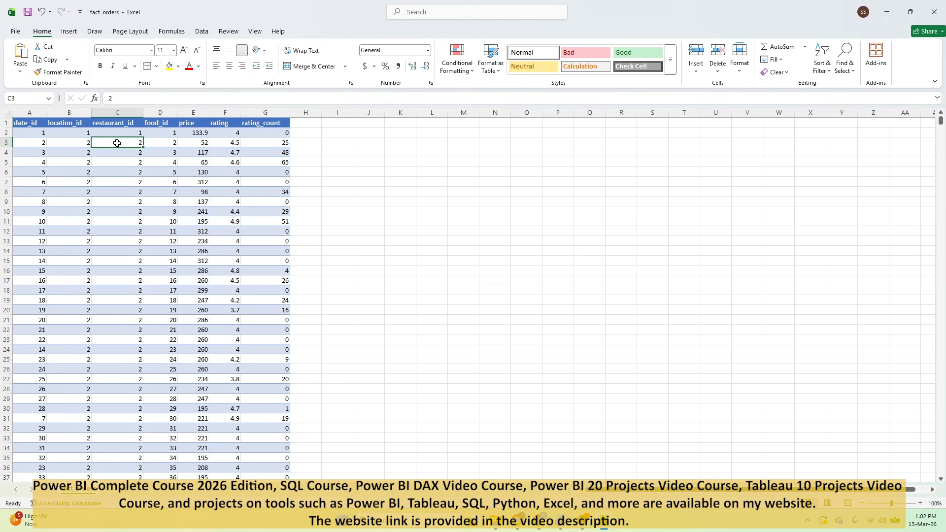
{"action": "right_click", "coordinate": [35, 116]}
{"action": "left_click", "coordinate": [61, 213]}
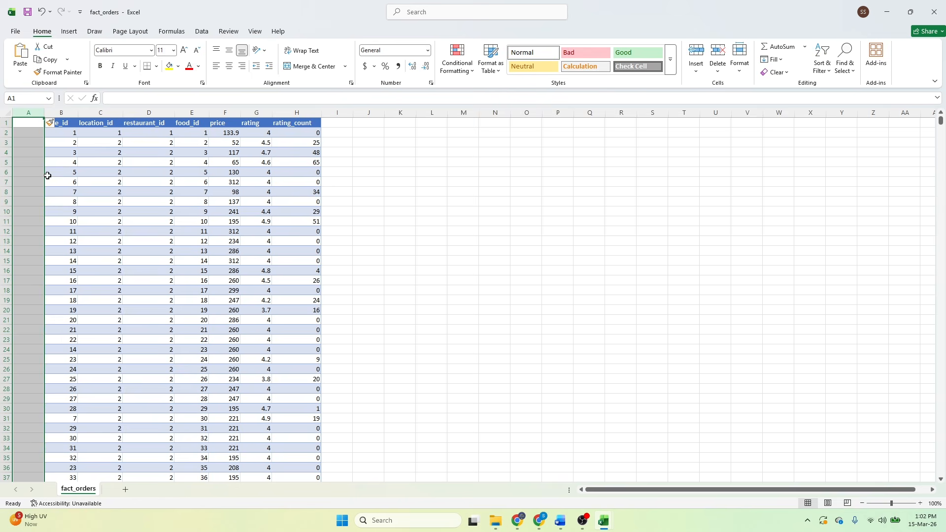
{"action": "left_click", "coordinate": [32, 124]}
{"action": "type", "text": "order_id"}
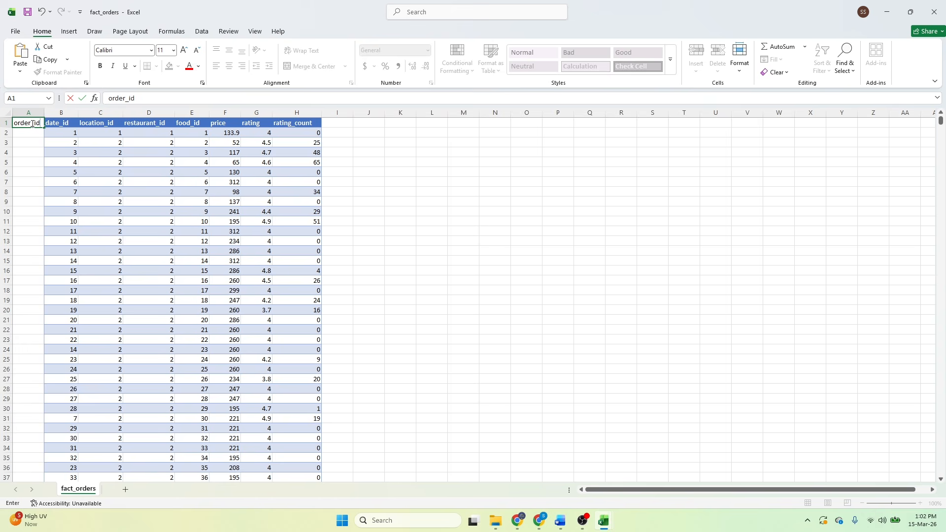
{"action": "key", "text": "Return"}
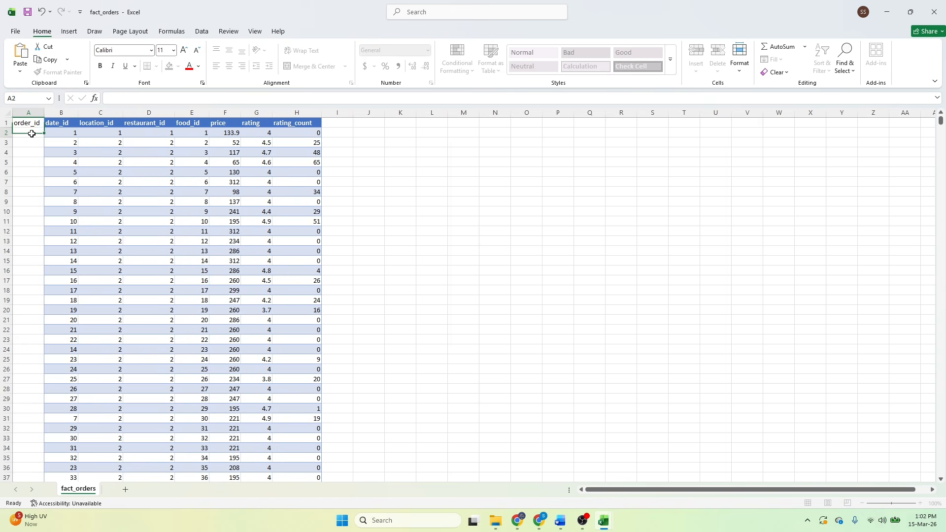
{"action": "type", "text": "1"}
{"action": "left_click", "coordinate": [35, 149]}
{"action": "left_click", "coordinate": [29, 142]}
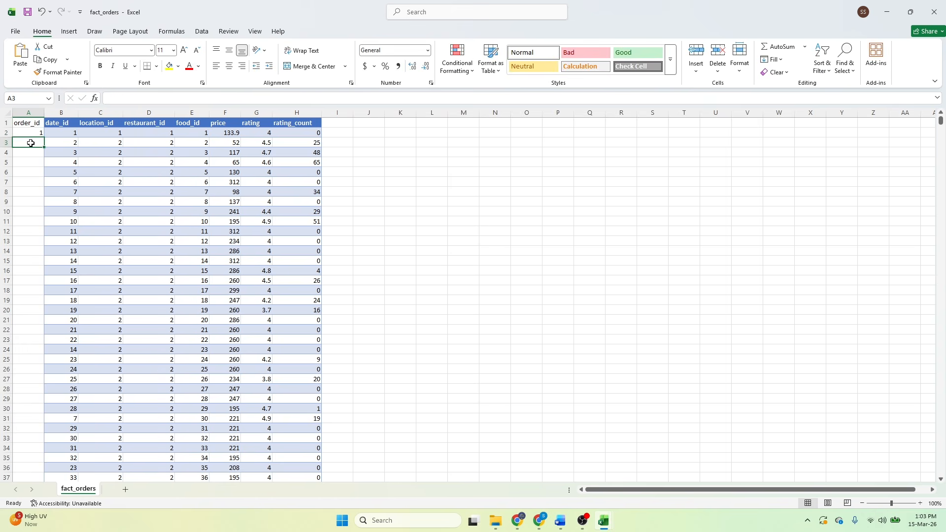
{"action": "type", "text": "2"}
{"action": "left_click", "coordinate": [30, 151]}
{"action": "type", "text": "3"}
{"action": "left_click", "coordinate": [36, 134]}
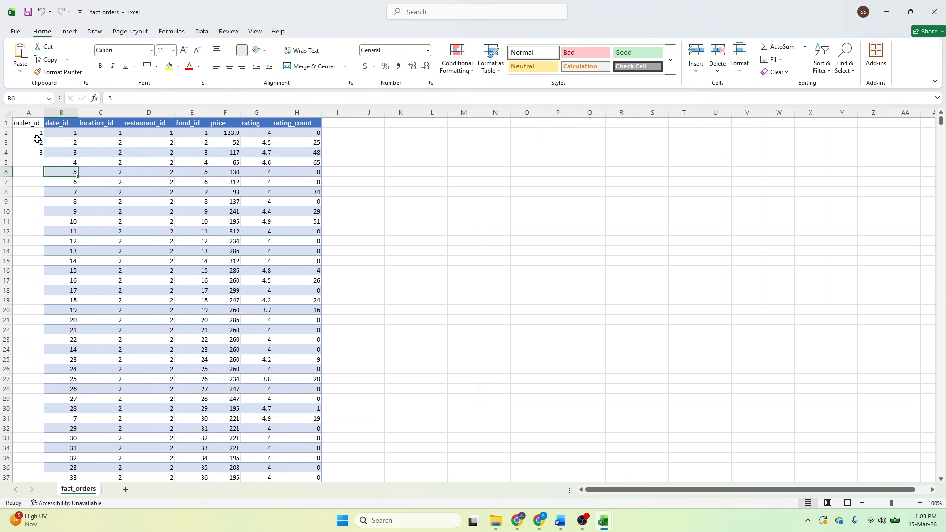
{"action": "left_click", "coordinate": [35, 122]}
{"action": "left_click", "coordinate": [35, 134]}
{"action": "left_click_drag", "start_coordinate": [35, 134], "coordinate": [40, 152]}
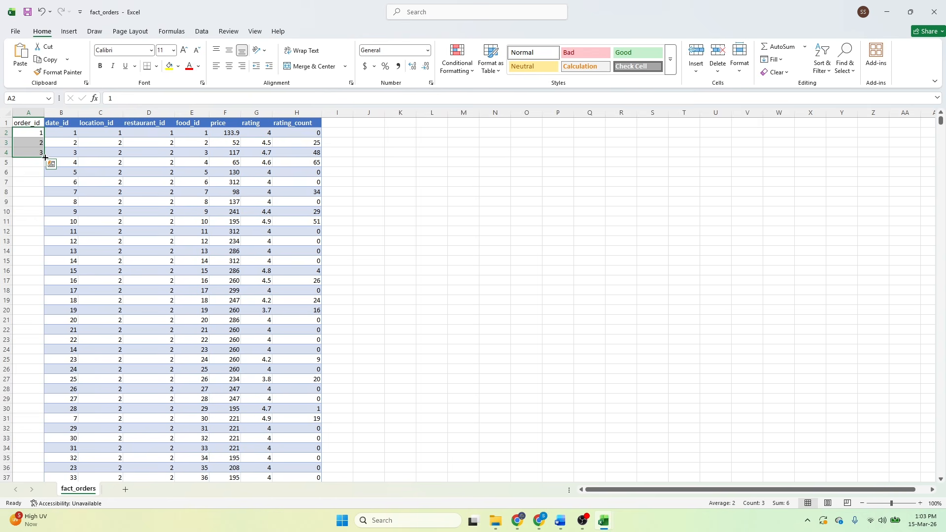
{"action": "double_click", "coordinate": [45, 157]}
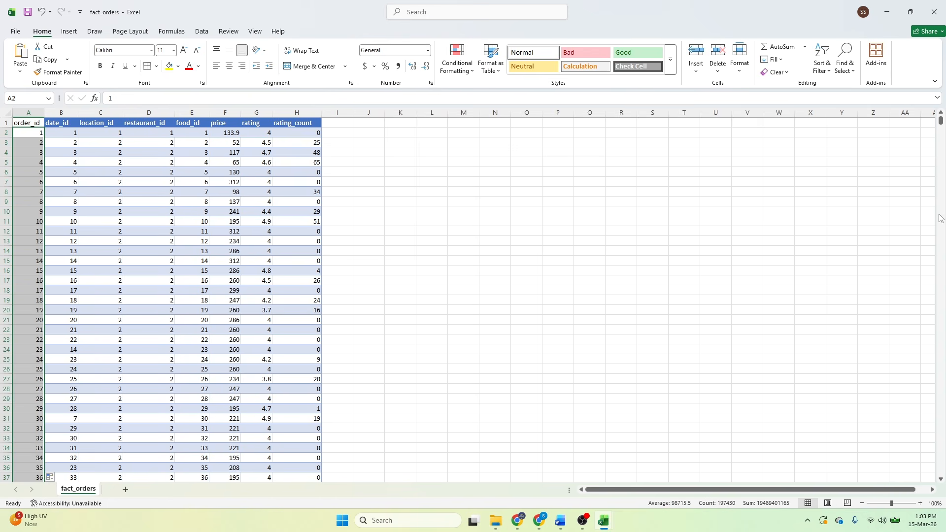
{"action": "left_click_drag", "start_coordinate": [943, 127], "coordinate": [923, 497]}
{"action": "scroll", "coordinate": [319, 311], "scroll_direction": "down", "scroll_amount": 6}
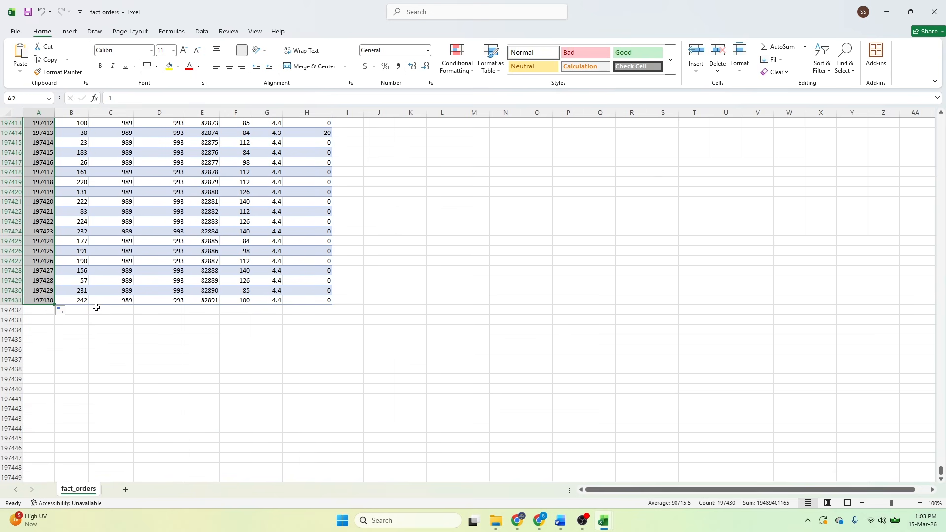
{"action": "left_click", "coordinate": [137, 311]}
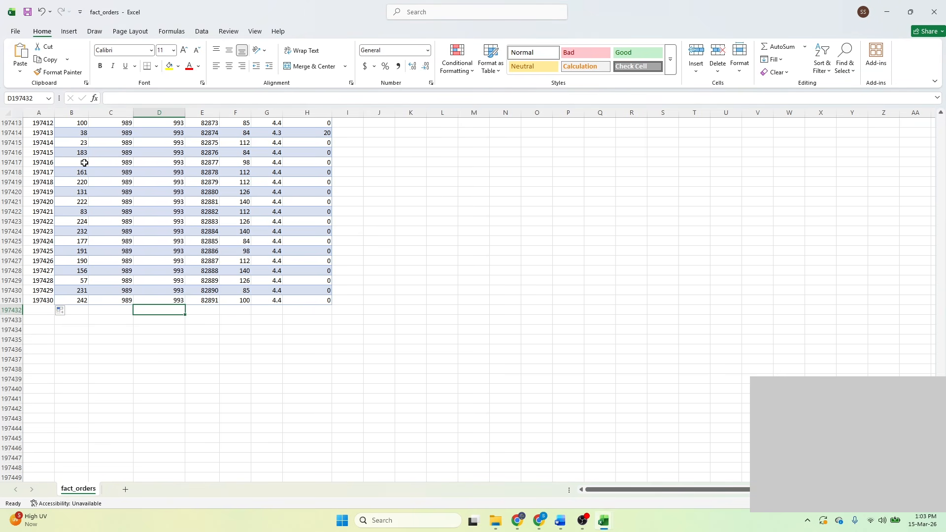
{"action": "scroll", "coordinate": [89, 210], "scroll_direction": "up", "scroll_amount": 7}
{"action": "scroll", "coordinate": [147, 206], "scroll_direction": "up", "scroll_amount": 20}
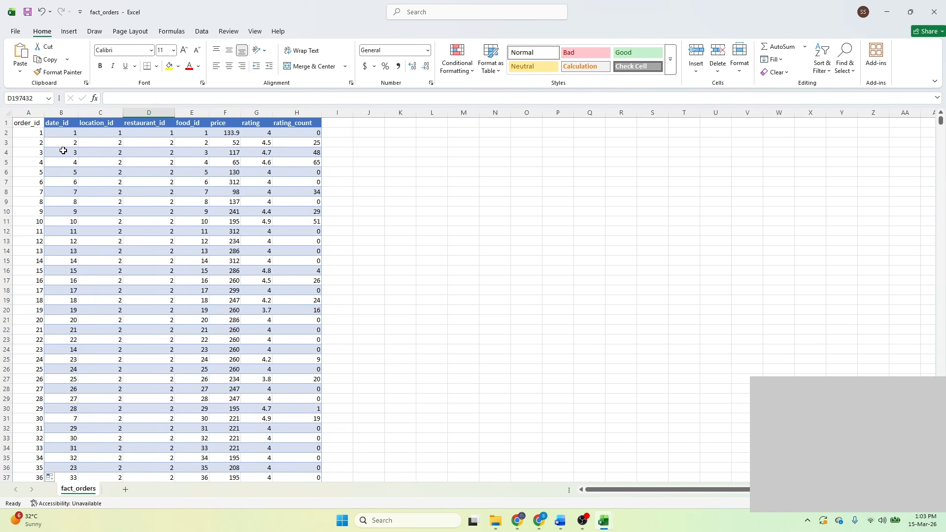
Turn the order data in columns B through E into Table2 with headers.
{"action": "left_click_drag", "start_coordinate": [66, 112], "coordinate": [190, 113]}
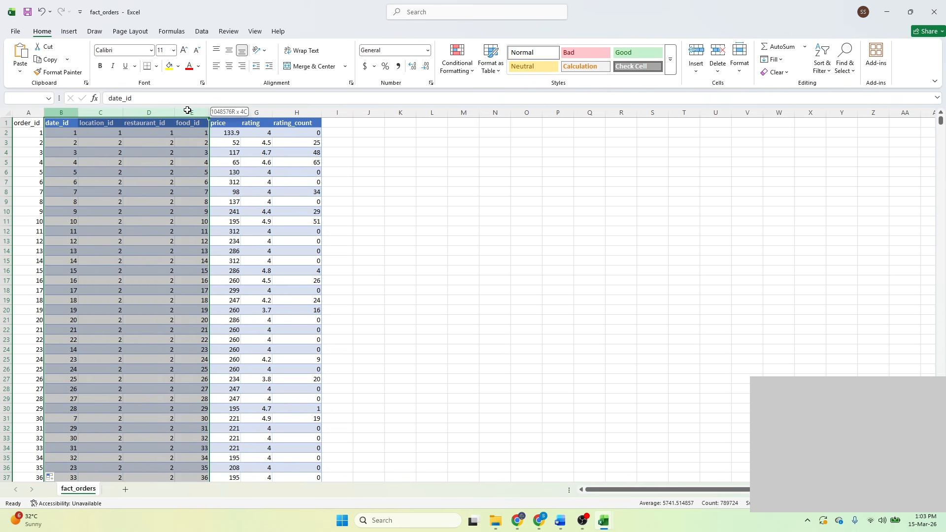
{"action": "left_click", "coordinate": [106, 208]}
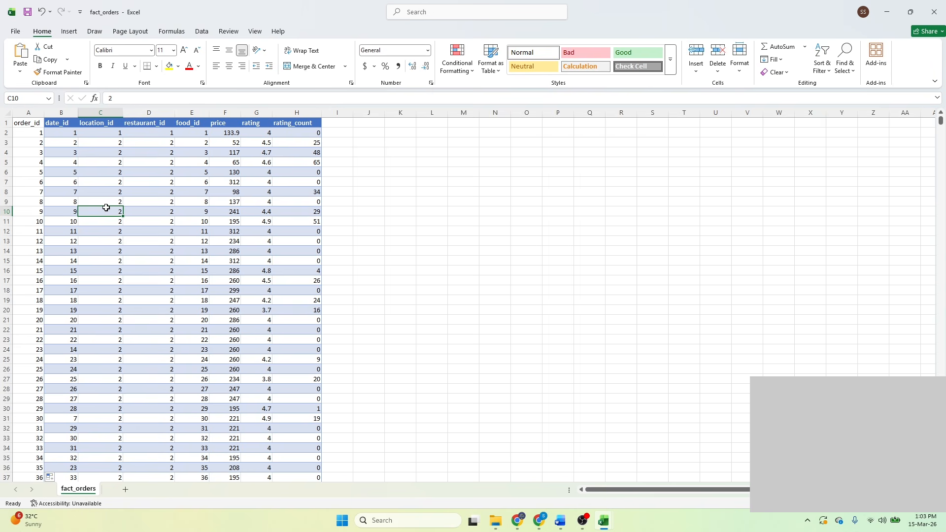
{"action": "key", "text": "ctrl+t"}
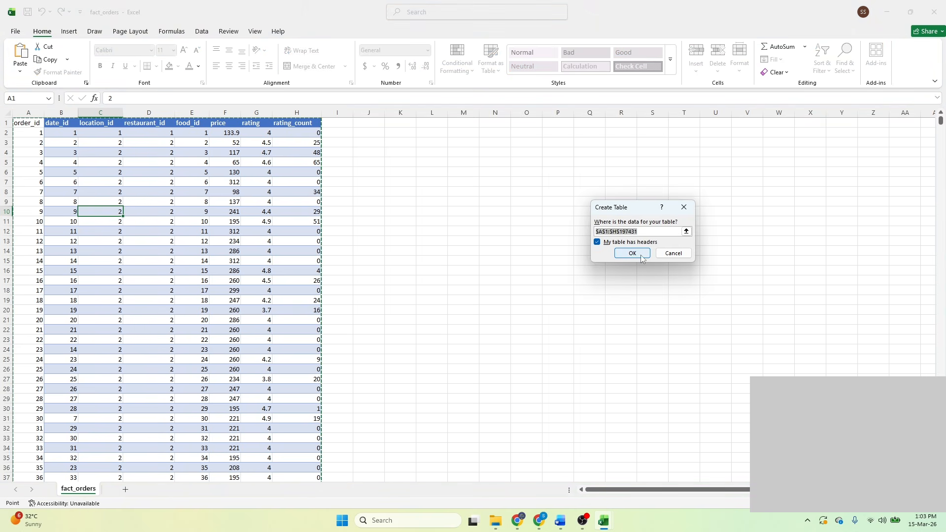
{"action": "left_click", "coordinate": [633, 256]}
{"action": "left_click", "coordinate": [186, 195]}
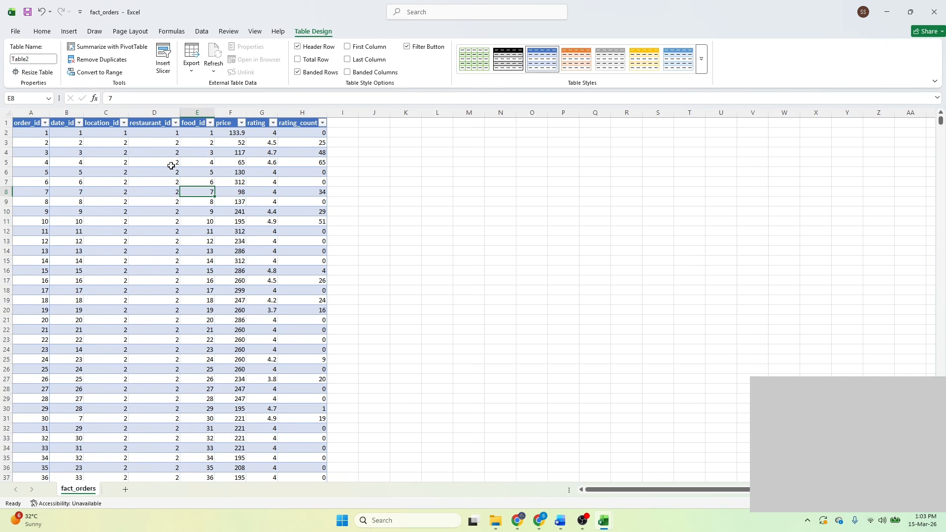
{"action": "left_click", "coordinate": [151, 260]}
{"action": "scroll", "coordinate": [151, 261], "scroll_direction": "down", "scroll_amount": 7}
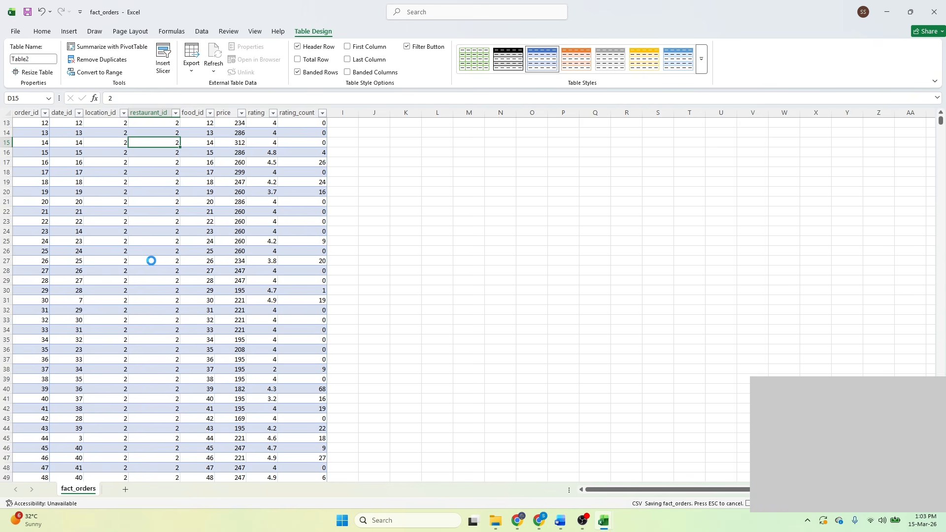
{"action": "scroll", "coordinate": [152, 261], "scroll_direction": "up", "scroll_amount": 7}
Close fact_orders, open dim_date, and convert its data into a table with headers.
{"action": "left_click", "coordinate": [934, 11]}
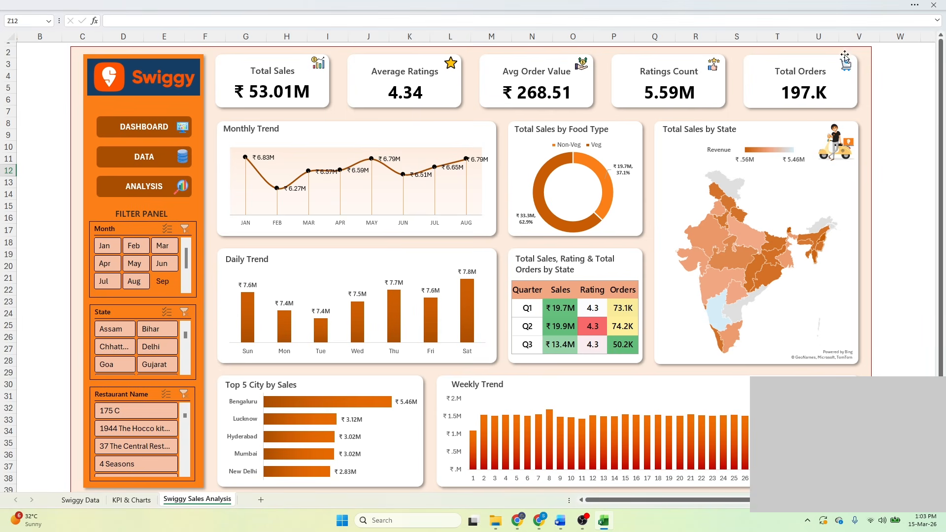
{"action": "left_click", "coordinate": [495, 520]}
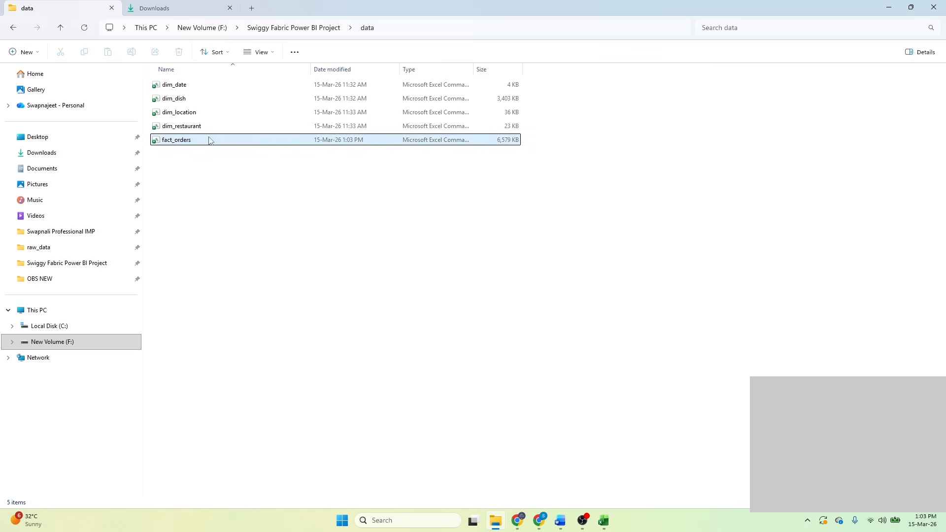
{"action": "double_click", "coordinate": [174, 87]}
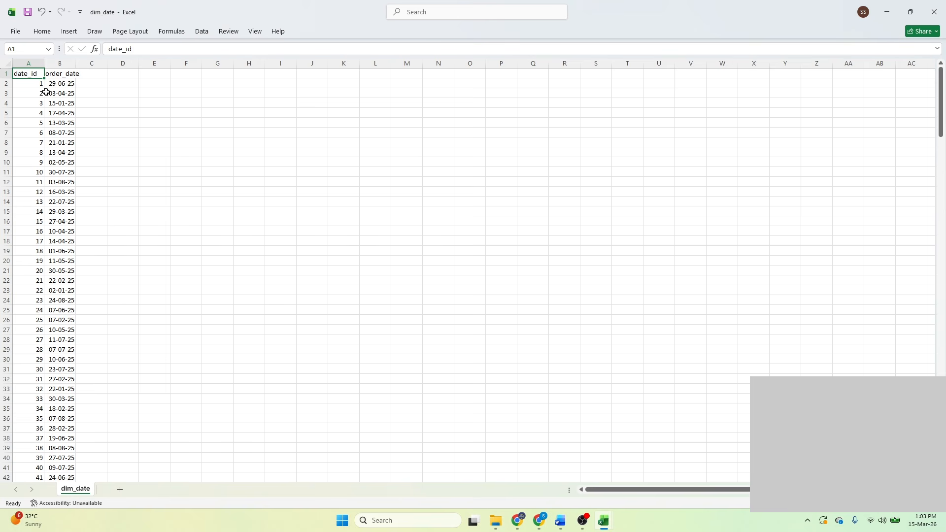
{"action": "left_click", "coordinate": [46, 93]}
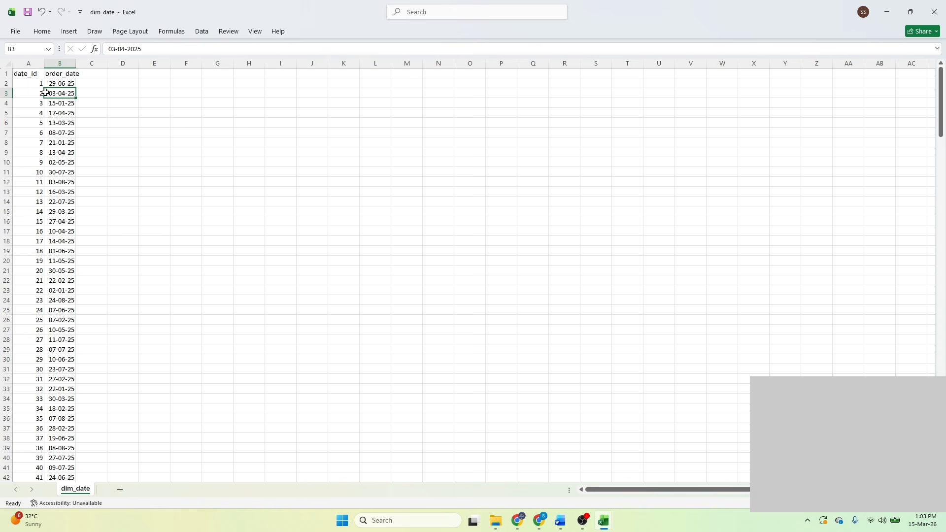
{"action": "key", "text": "ctrl+t"}
{"action": "key", "text": "Return"}
{"action": "left_click", "coordinate": [41, 91]}
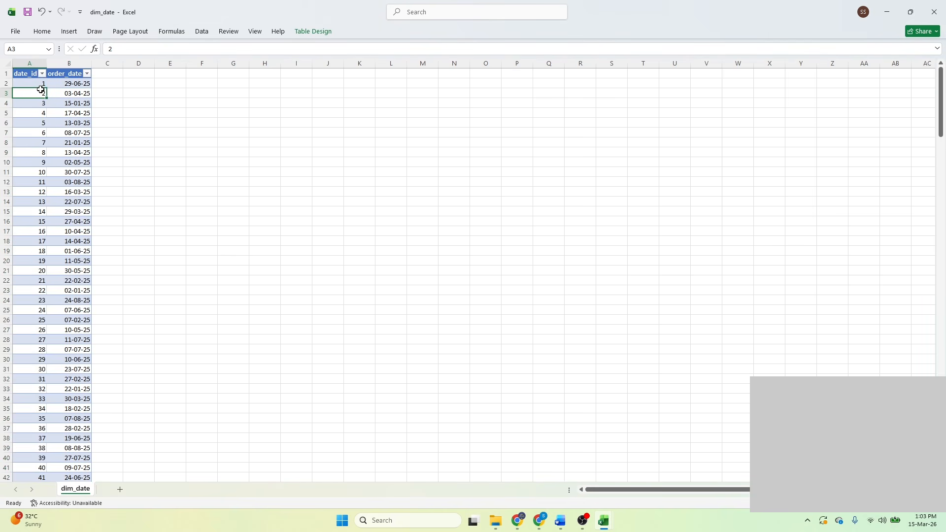
{"action": "left_click", "coordinate": [30, 63]}
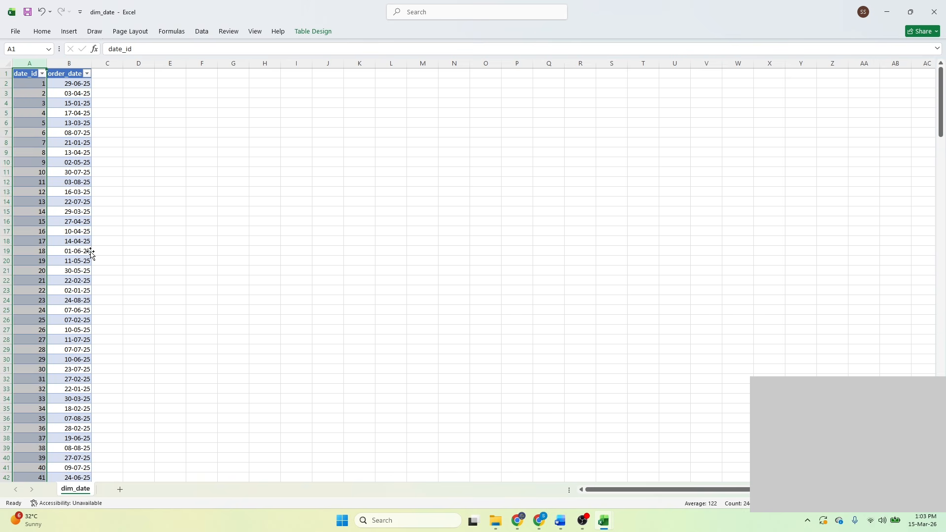
Browse the order_date filter list and dismiss it without applying a filter.
{"action": "left_click", "coordinate": [87, 74]}
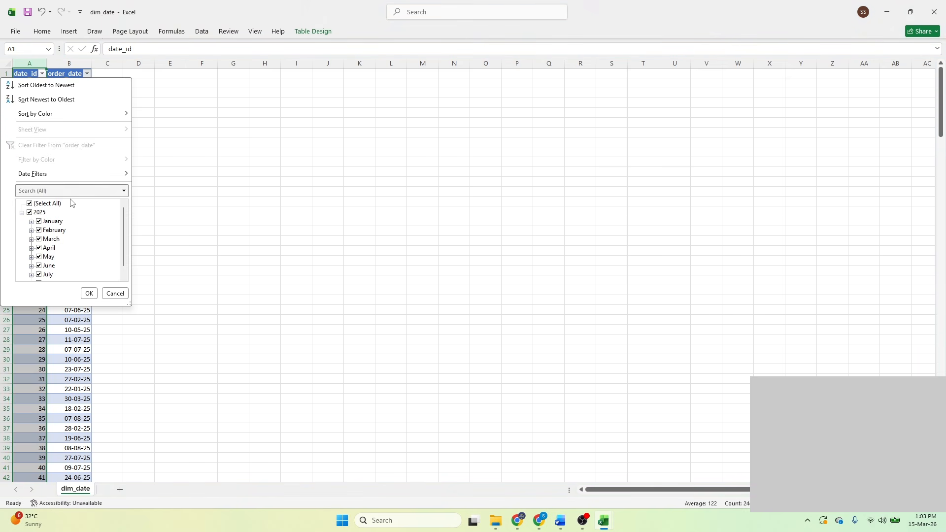
{"action": "scroll", "coordinate": [88, 258], "scroll_direction": "down", "scroll_amount": 1}
{"action": "scroll", "coordinate": [88, 258], "scroll_direction": "up", "scroll_amount": 1}
{"action": "scroll", "coordinate": [34, 218], "scroll_direction": "down", "scroll_amount": 1}
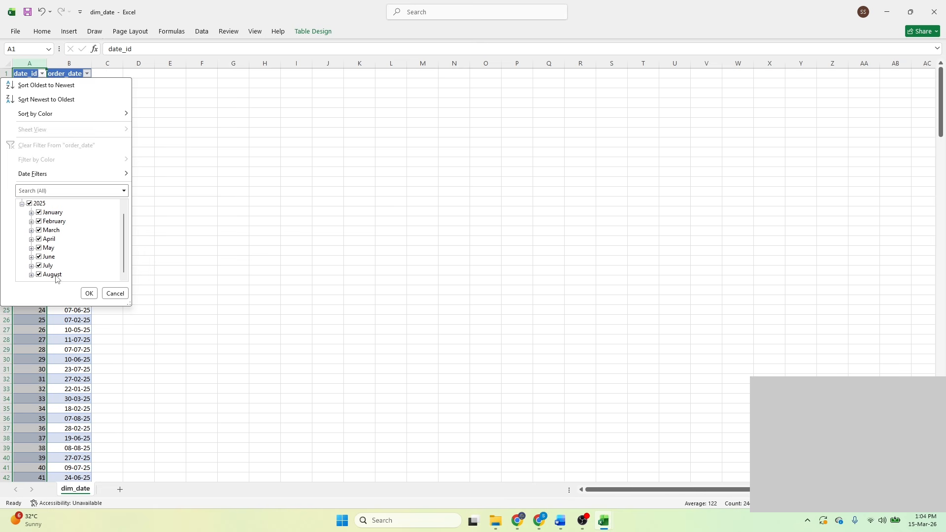
{"action": "left_click", "coordinate": [155, 218]}
{"action": "left_click", "coordinate": [156, 221]}
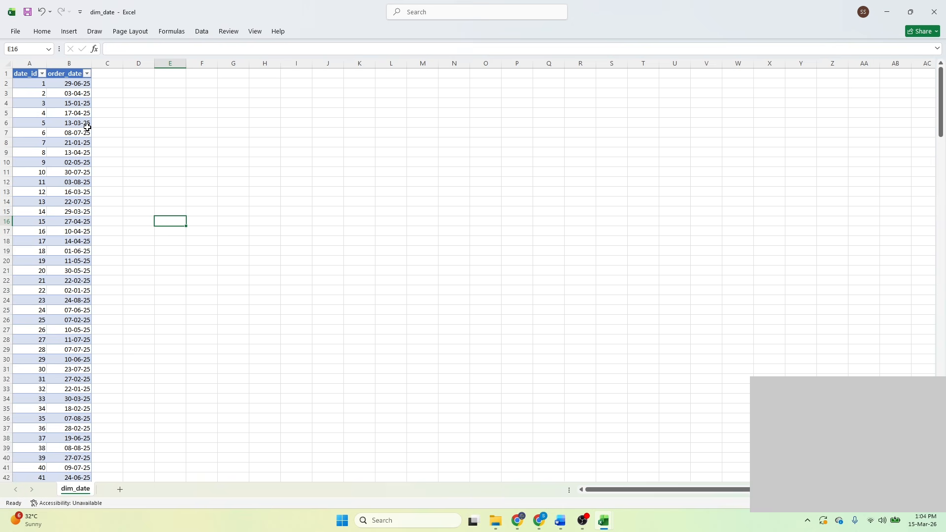
Inspect the date_id values from A2 downward and an order_date cell.
{"action": "left_click", "coordinate": [32, 73]}
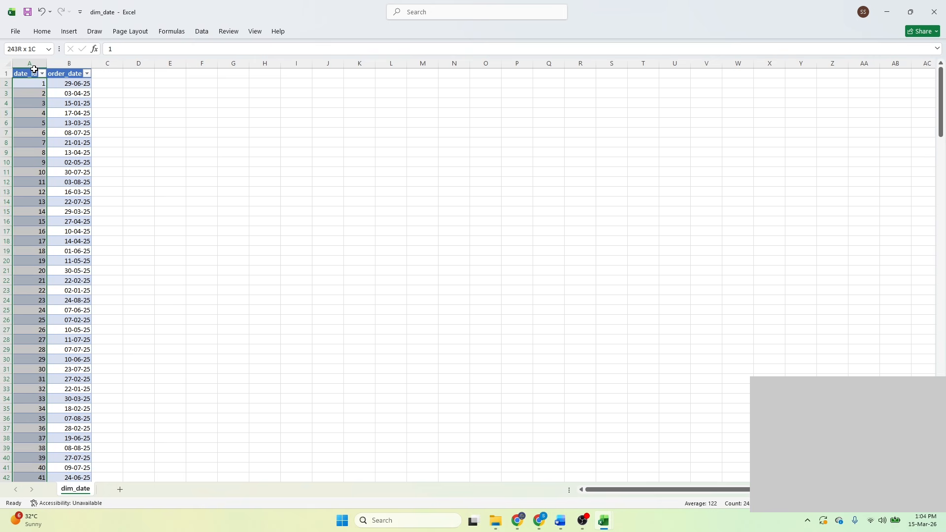
{"action": "left_click", "coordinate": [32, 89]}
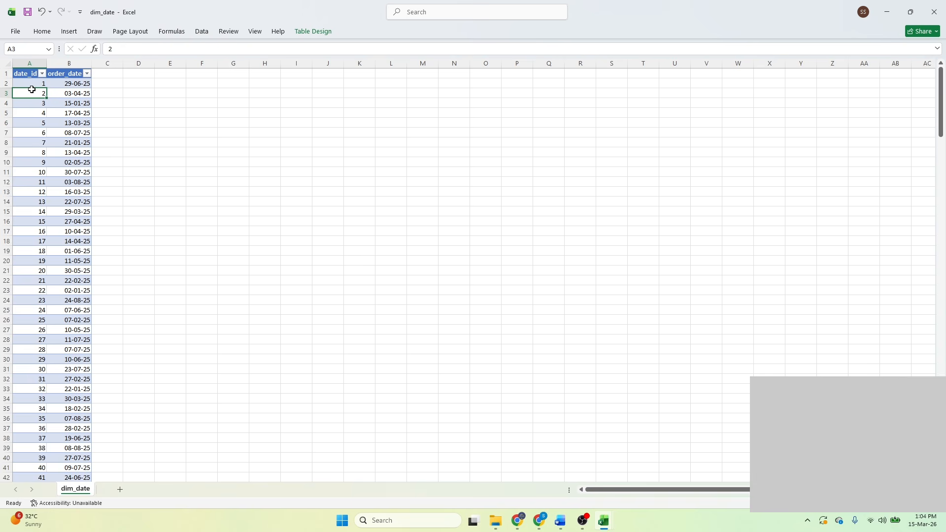
{"action": "left_click_drag", "start_coordinate": [32, 84], "coordinate": [37, 172]}
{"action": "left_click", "coordinate": [75, 411]}
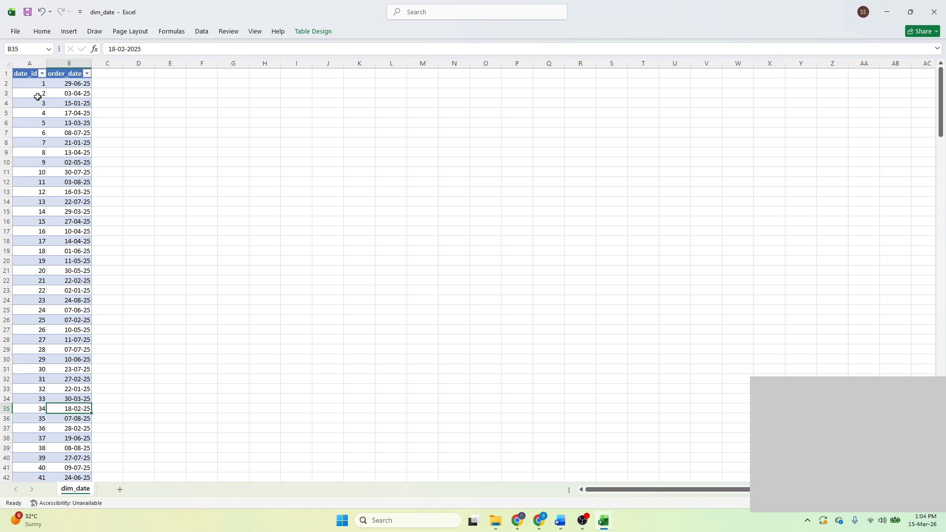
{"action": "left_click_drag", "start_coordinate": [38, 95], "coordinate": [35, 142]}
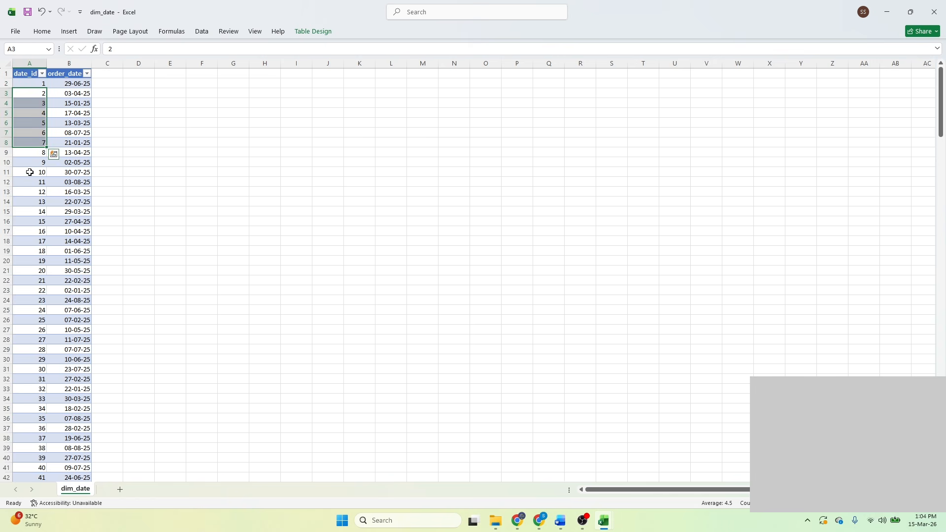
{"action": "left_click_drag", "start_coordinate": [35, 85], "coordinate": [35, 173]}
{"action": "scroll", "coordinate": [37, 218], "scroll_direction": "down", "scroll_amount": 16}
{"action": "scroll", "coordinate": [38, 222], "scroll_direction": "down", "scroll_amount": 8}
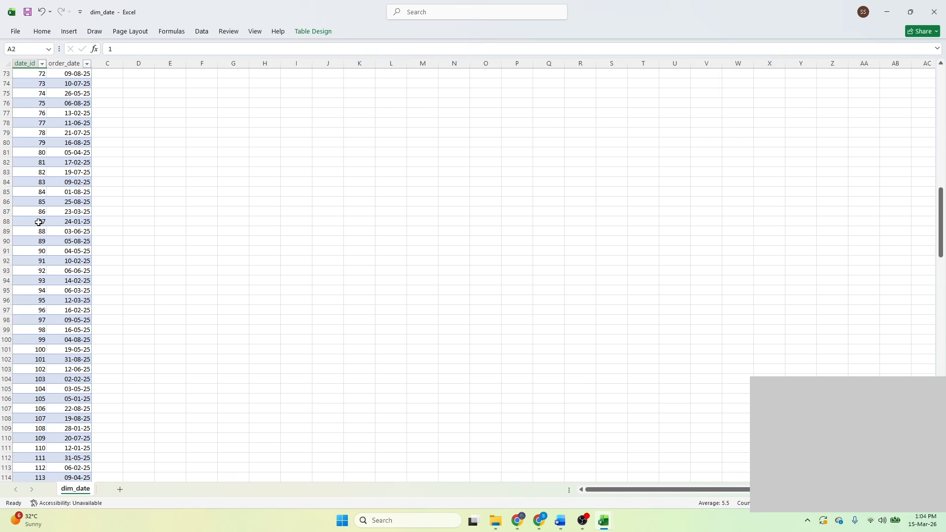
{"action": "scroll", "coordinate": [38, 222], "scroll_direction": "up", "scroll_amount": 20}
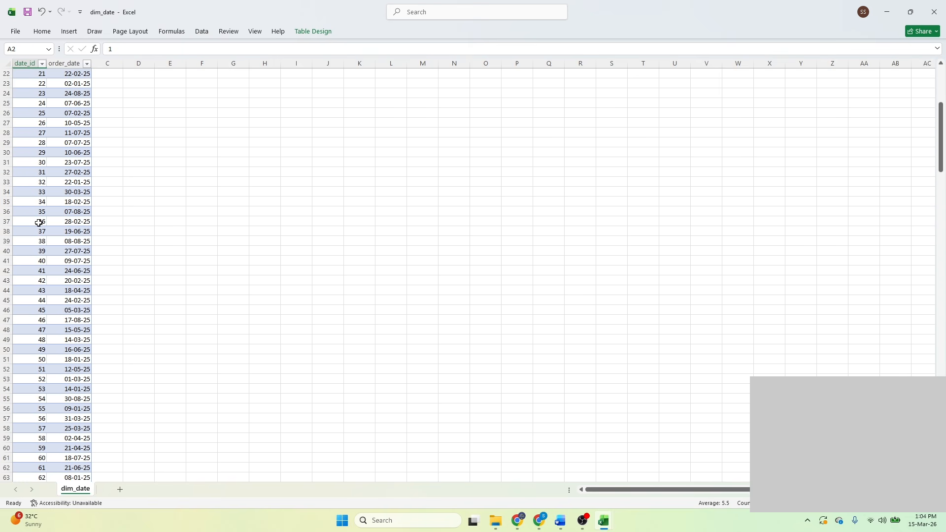
{"action": "left_click", "coordinate": [62, 120]}
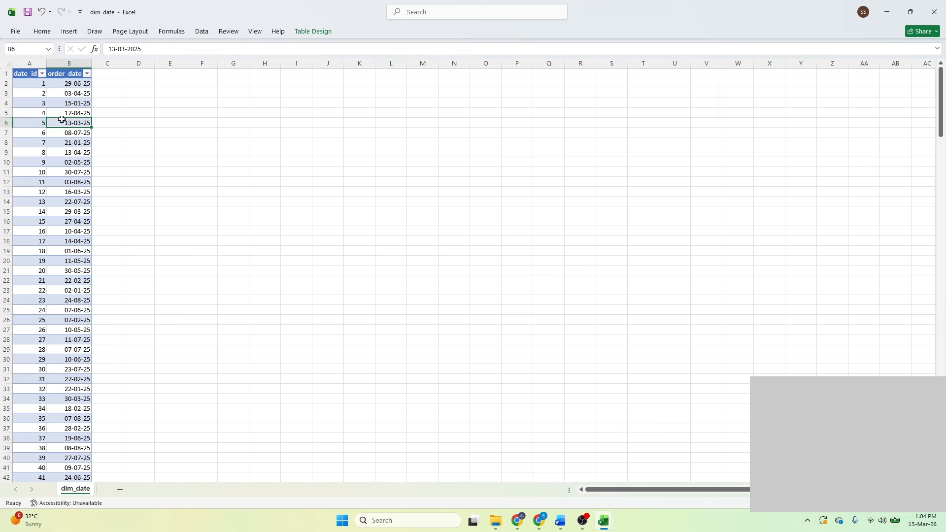
{"action": "left_click", "coordinate": [496, 521]}
Open dim_dish, convert its data into a table, and AutoFit every column.
{"action": "double_click", "coordinate": [192, 101]}
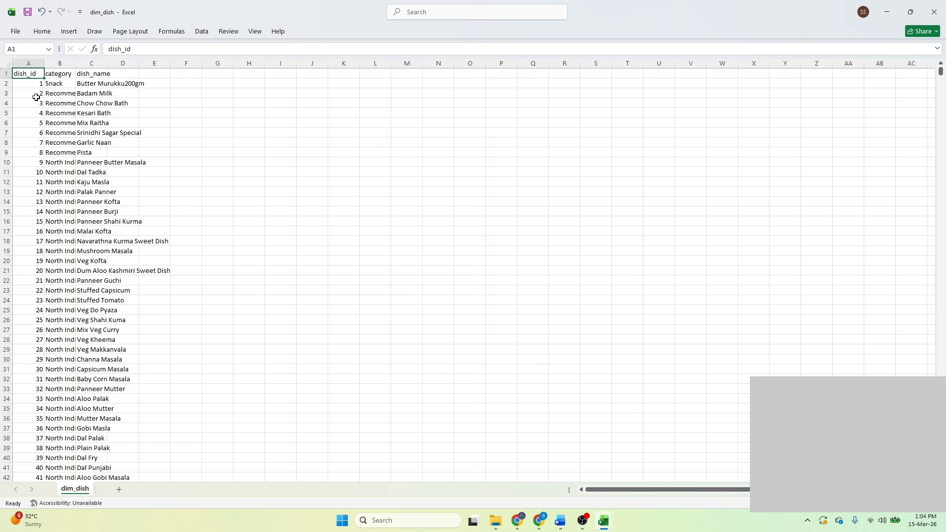
{"action": "left_click", "coordinate": [37, 98]}
{"action": "key", "text": "ctrl+t"}
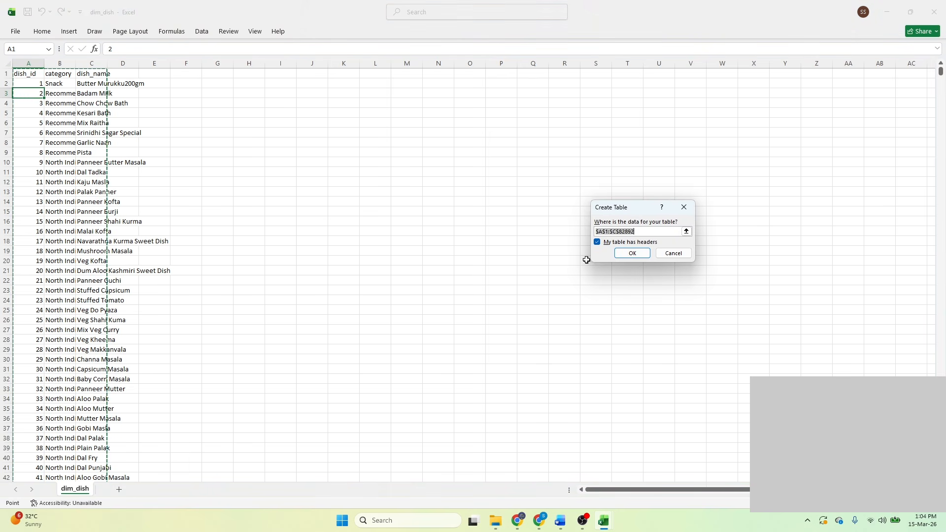
{"action": "left_click", "coordinate": [633, 256]}
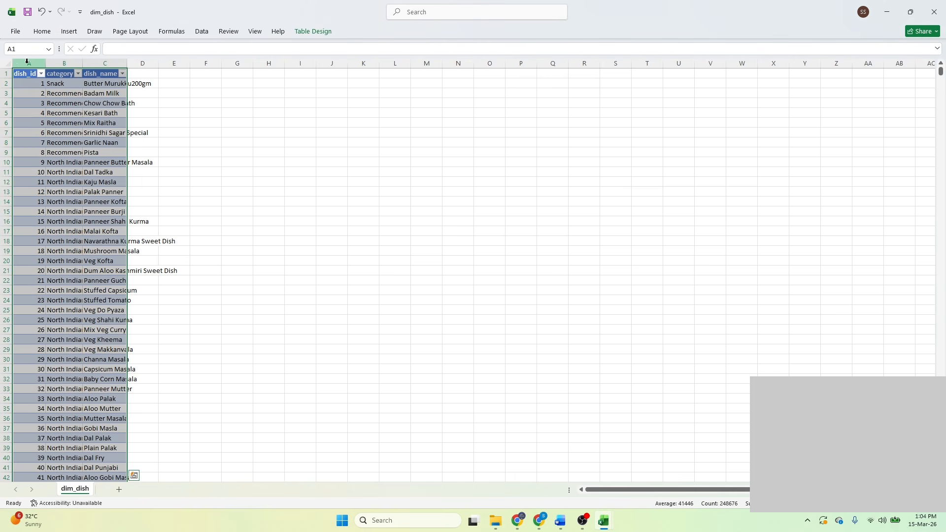
{"action": "left_click", "coordinate": [8, 63]}
{"action": "double_click", "coordinate": [44, 64]}
{"action": "left_click", "coordinate": [199, 177]}
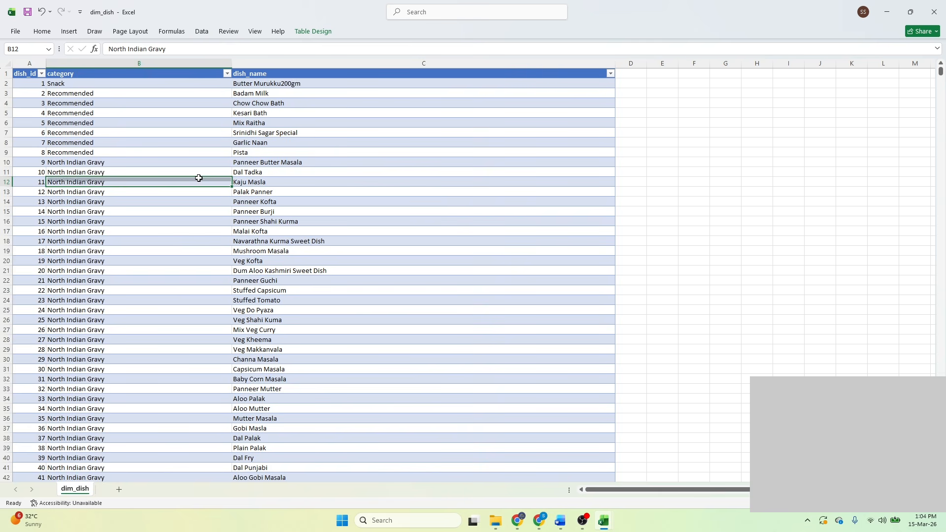
Review the dish_id values in rows 2 to 17.
{"action": "left_click", "coordinate": [29, 65]}
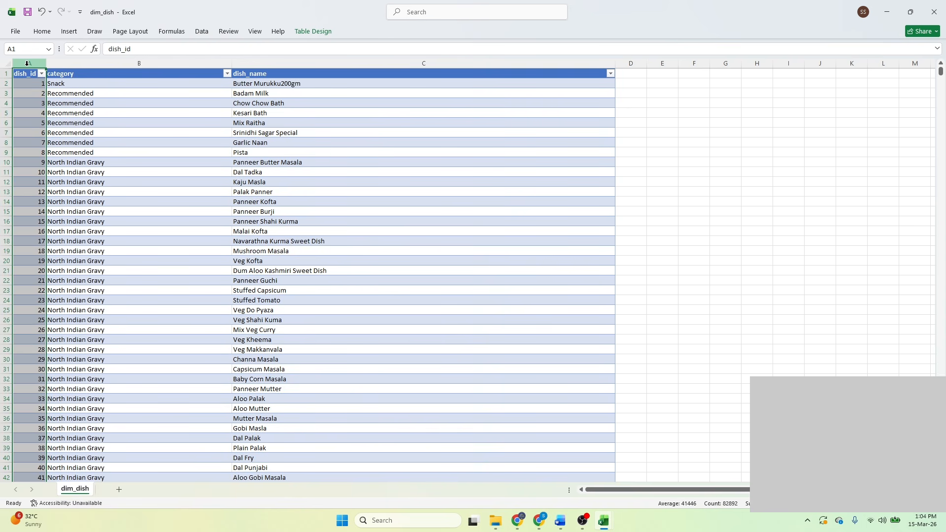
{"action": "left_click", "coordinate": [35, 85]}
{"action": "left_click_drag", "start_coordinate": [35, 85], "coordinate": [42, 227]}
{"action": "scroll", "coordinate": [42, 228], "scroll_direction": "down", "scroll_amount": 4}
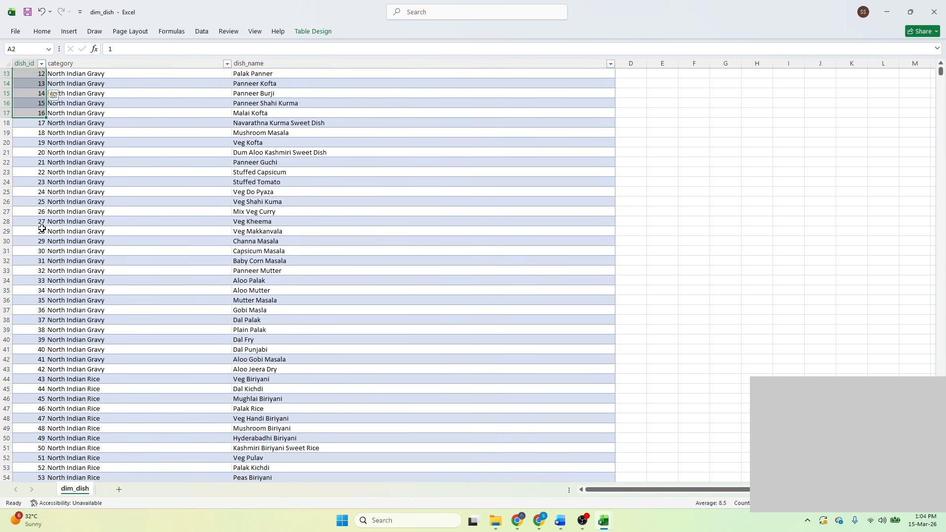
{"action": "scroll", "coordinate": [40, 256], "scroll_direction": "up", "scroll_amount": 4}
{"action": "left_click", "coordinate": [36, 279]}
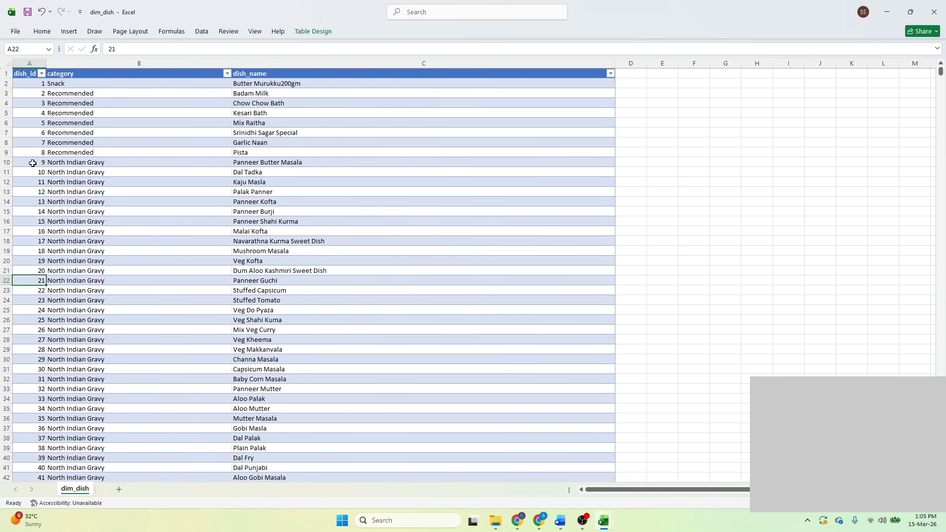
{"action": "left_click", "coordinate": [34, 64]}
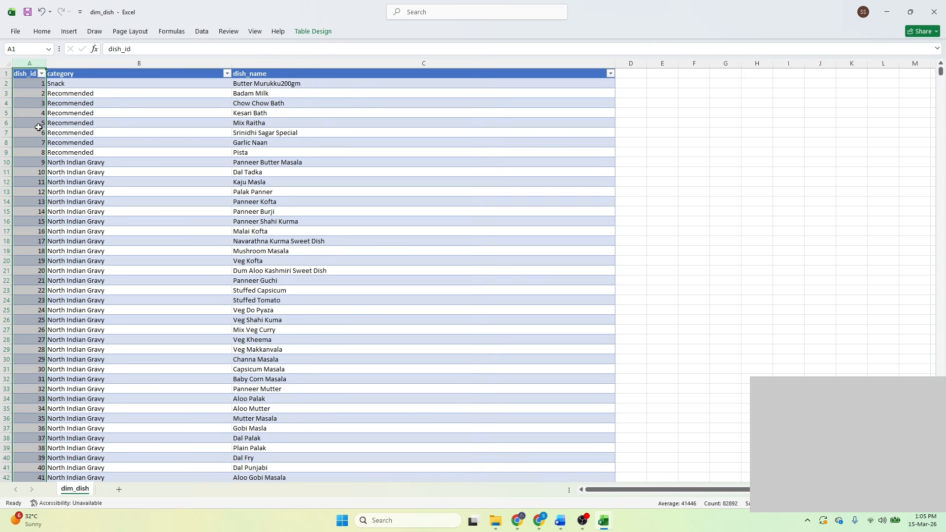
{"action": "left_click", "coordinate": [41, 173]}
Review category values such as Recommended and North Indian Gravy.
{"action": "left_click", "coordinate": [96, 110]}
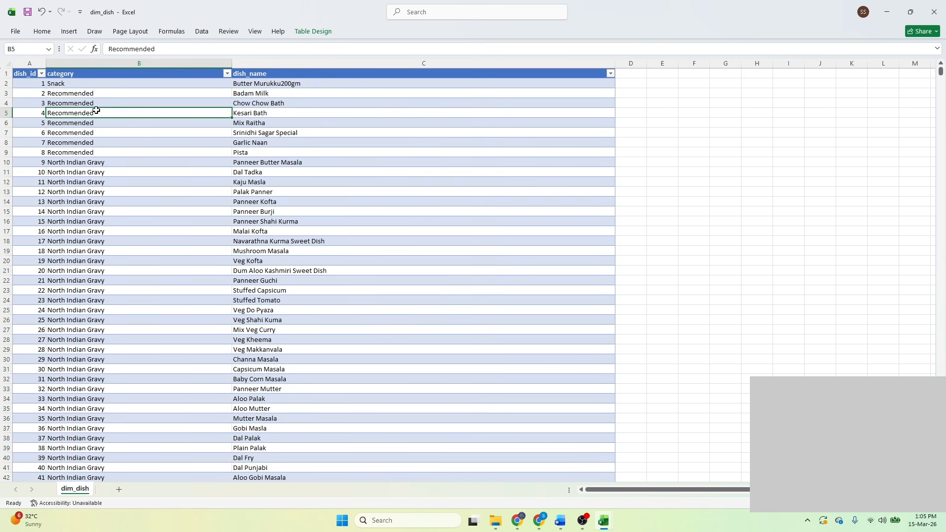
{"action": "left_click", "coordinate": [89, 64]}
{"action": "scroll", "coordinate": [150, 308], "scroll_direction": "down", "scroll_amount": 12}
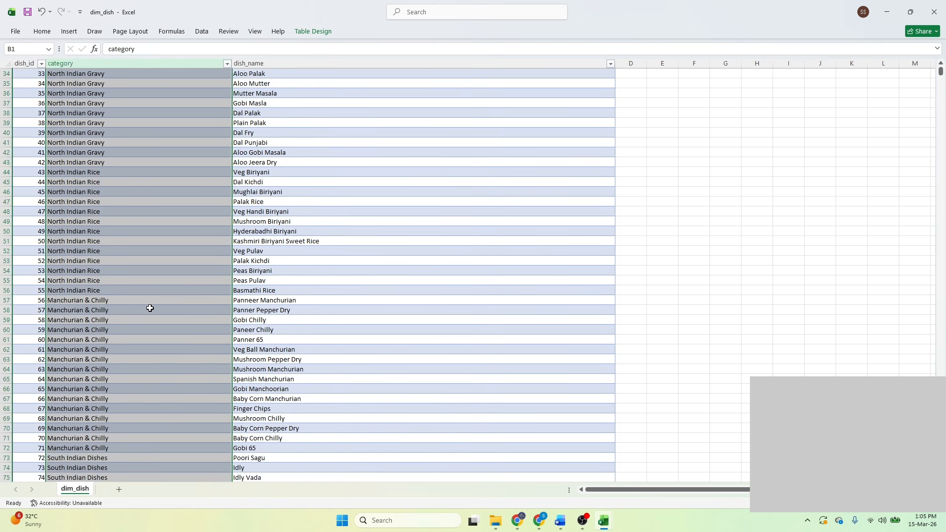
{"action": "scroll", "coordinate": [150, 308], "scroll_direction": "up", "scroll_amount": 12}
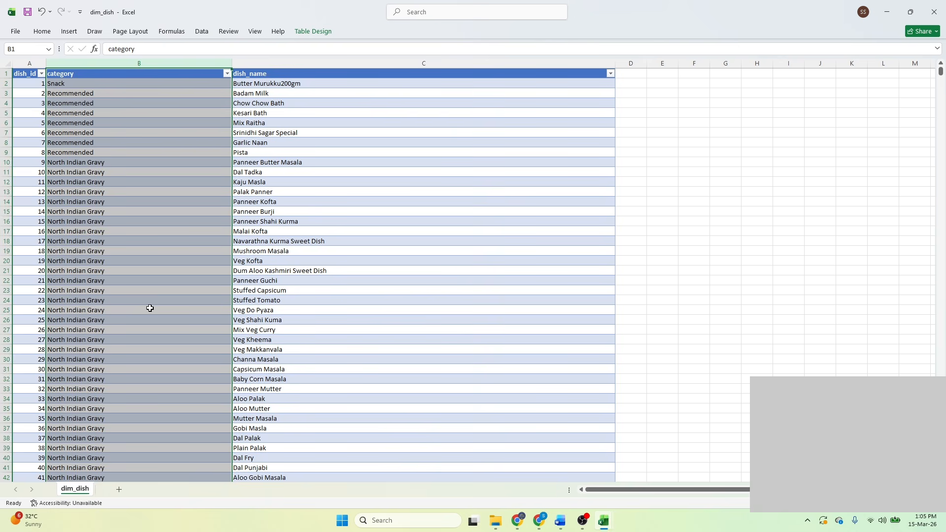
{"action": "left_click", "coordinate": [132, 241]}
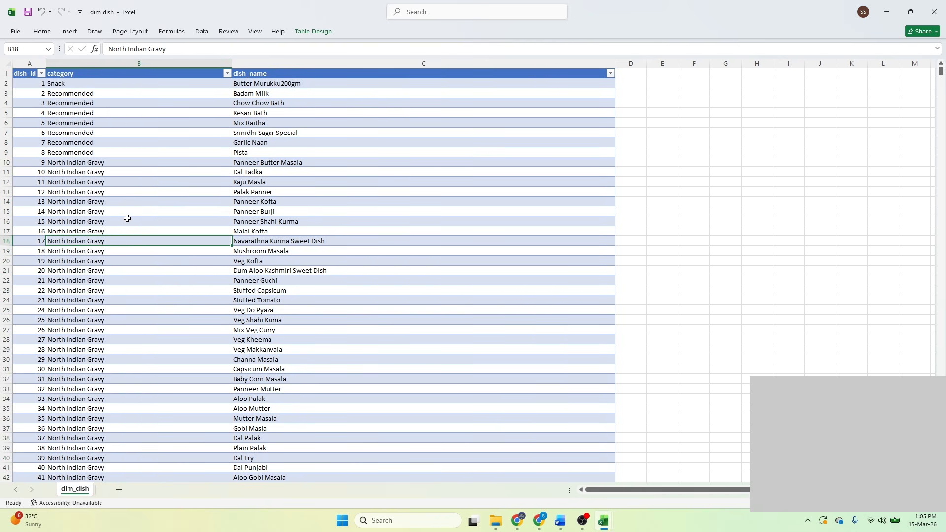
{"action": "scroll", "coordinate": [116, 162], "scroll_direction": "down", "scroll_amount": 2}
{"action": "scroll", "coordinate": [116, 162], "scroll_direction": "up", "scroll_amount": 2}
{"action": "left_click", "coordinate": [335, 114]}
{"action": "scroll", "coordinate": [351, 274], "scroll_direction": "down", "scroll_amount": 6}
{"action": "scroll", "coordinate": [350, 274], "scroll_direction": "up", "scroll_amount": 6}
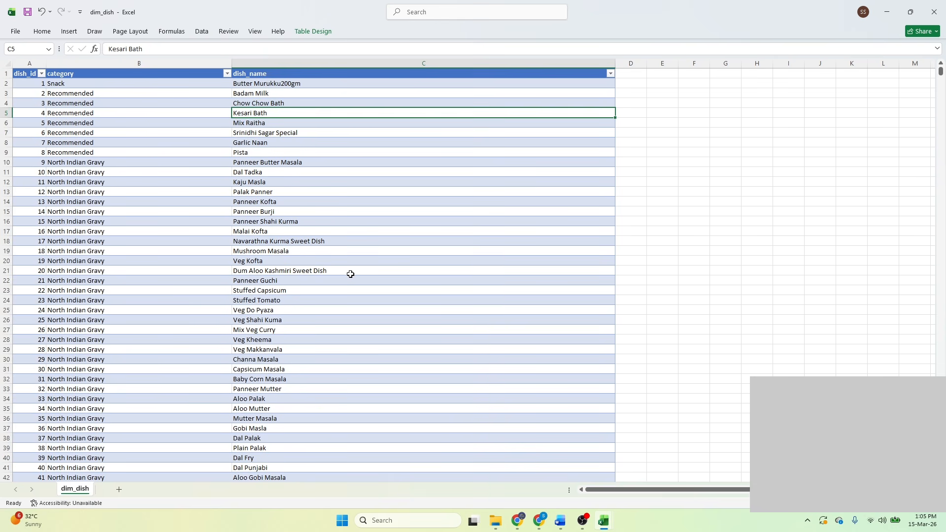
Check dish names Butter Murukku200gm, Kesari Bath, Mix Raitha and Panneer Shahi Kurma.
{"action": "key", "text": "alt+Tab"}
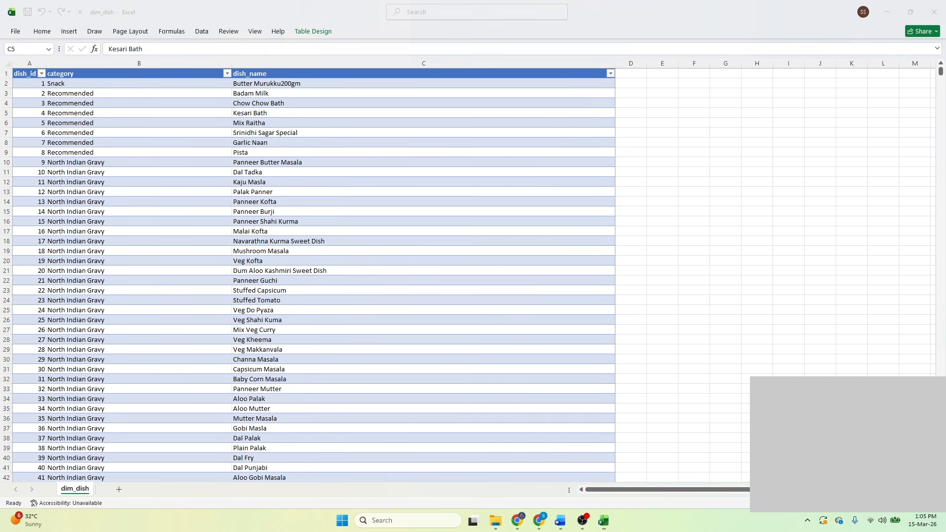
{"action": "key", "text": "alt+Tab"}
{"action": "left_click", "coordinate": [261, 85]}
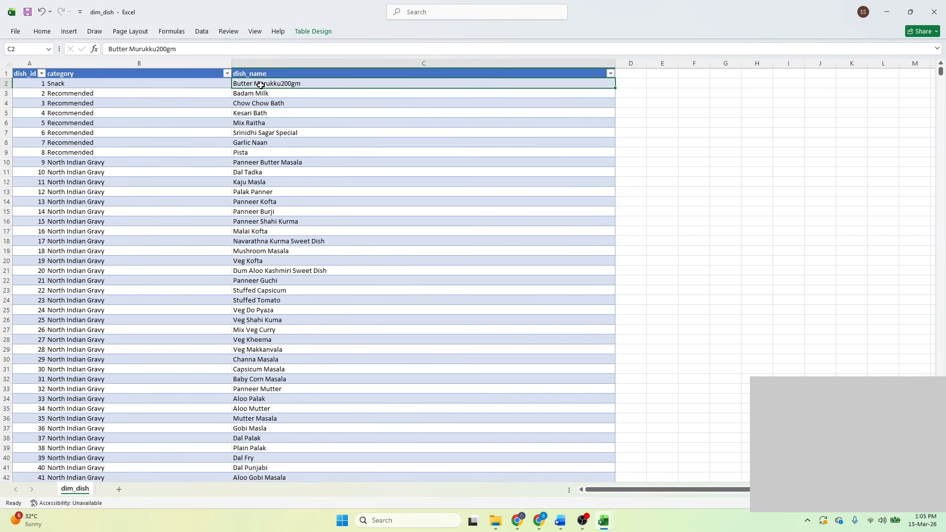
{"action": "left_click", "coordinate": [261, 112]}
{"action": "left_click", "coordinate": [266, 124]}
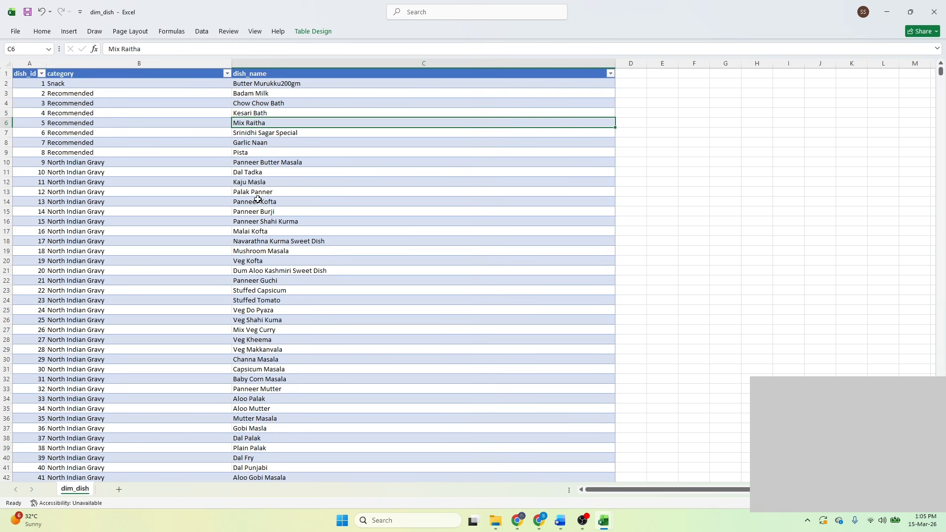
{"action": "left_click", "coordinate": [257, 221]}
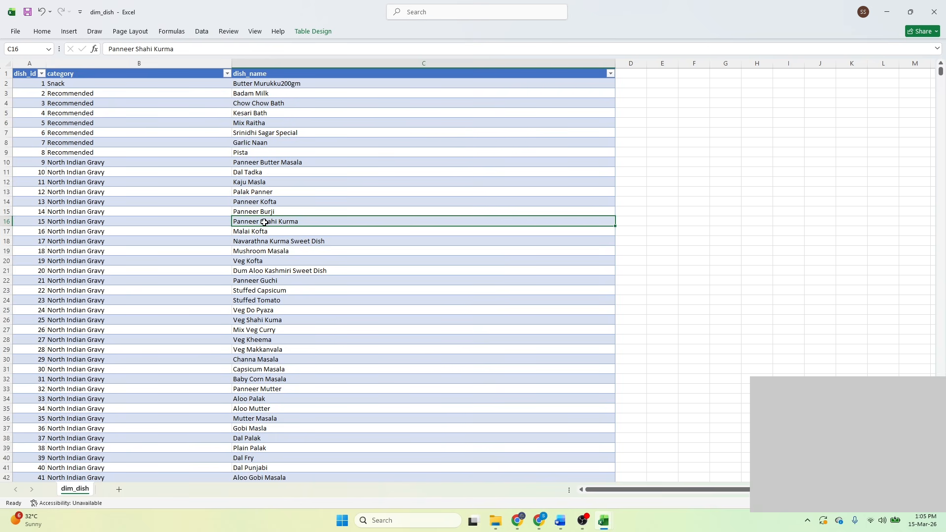
{"action": "left_click", "coordinate": [496, 523]}
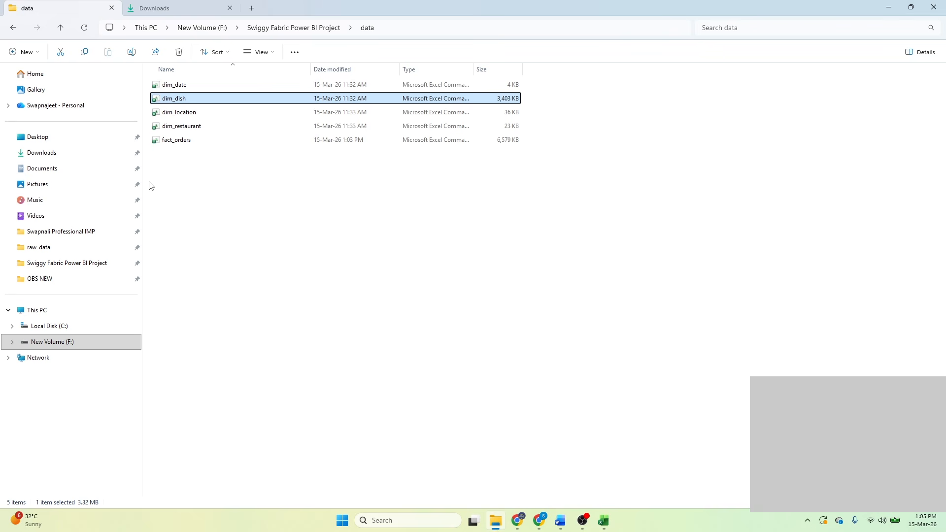
Open the dim_location CSV and autofit columns A to D to their contents.
{"action": "left_click", "coordinate": [178, 127]}
{"action": "left_click", "coordinate": [178, 113]}
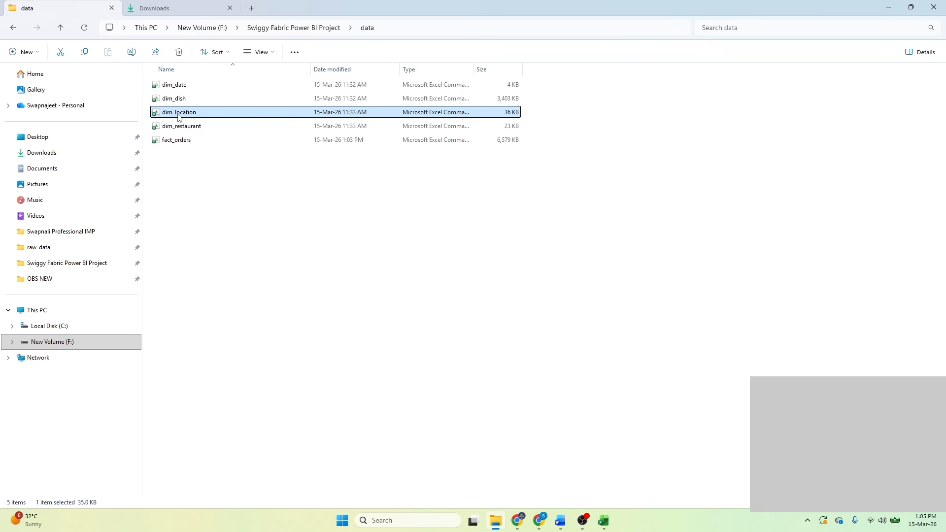
{"action": "double_click", "coordinate": [178, 113]}
{"action": "left_click", "coordinate": [7, 64]}
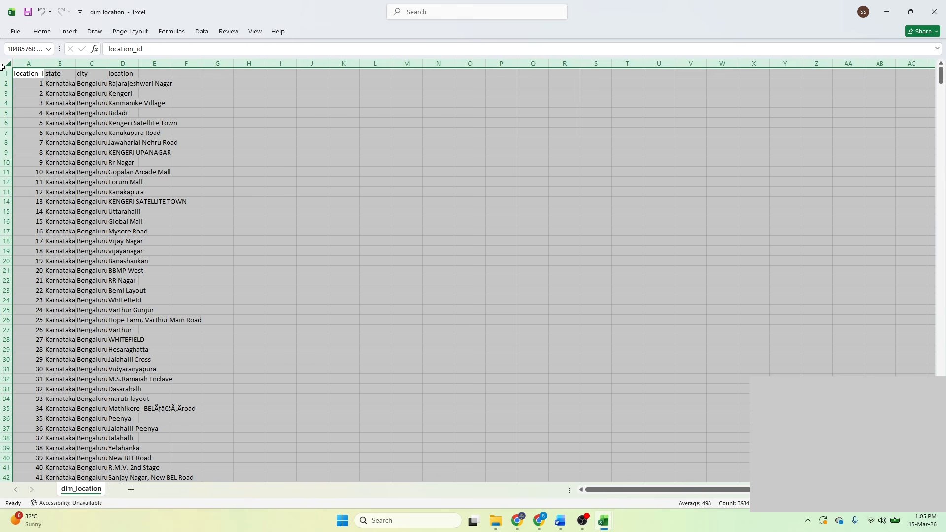
{"action": "double_click", "coordinate": [44, 63]}
Review the location_id values and the state column, including a Karnataka entry.
{"action": "left_click", "coordinate": [101, 110]}
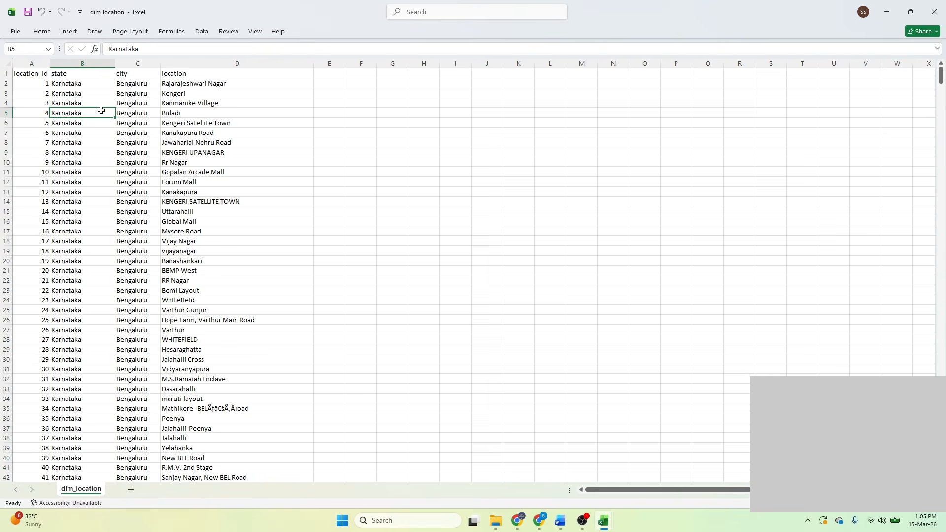
{"action": "left_click", "coordinate": [43, 63]}
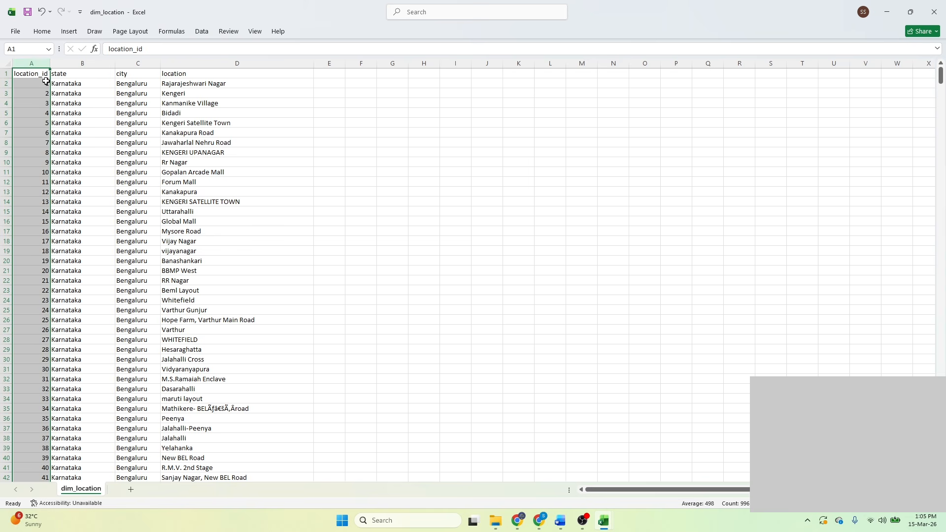
{"action": "left_click", "coordinate": [46, 192]}
{"action": "scroll", "coordinate": [47, 192], "scroll_direction": "down", "scroll_amount": 6}
{"action": "scroll", "coordinate": [47, 192], "scroll_direction": "up", "scroll_amount": 6}
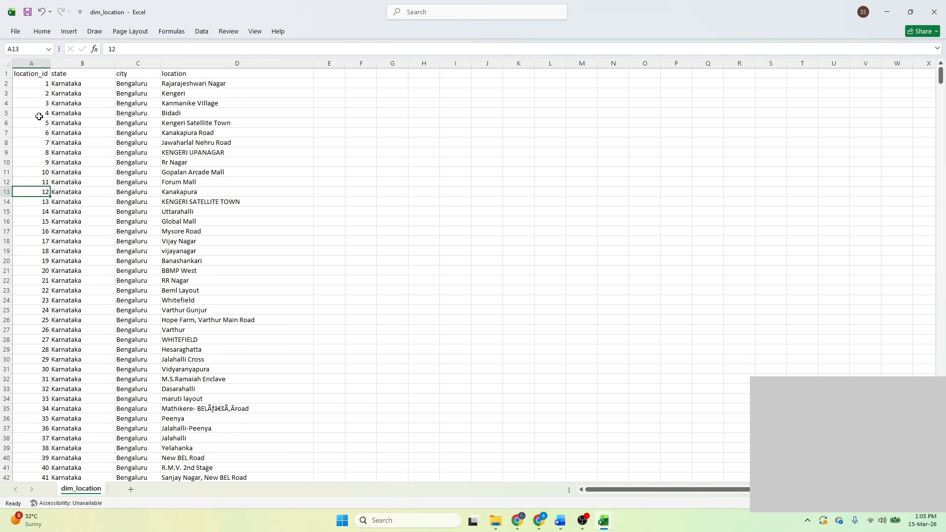
{"action": "left_click", "coordinate": [39, 86]}
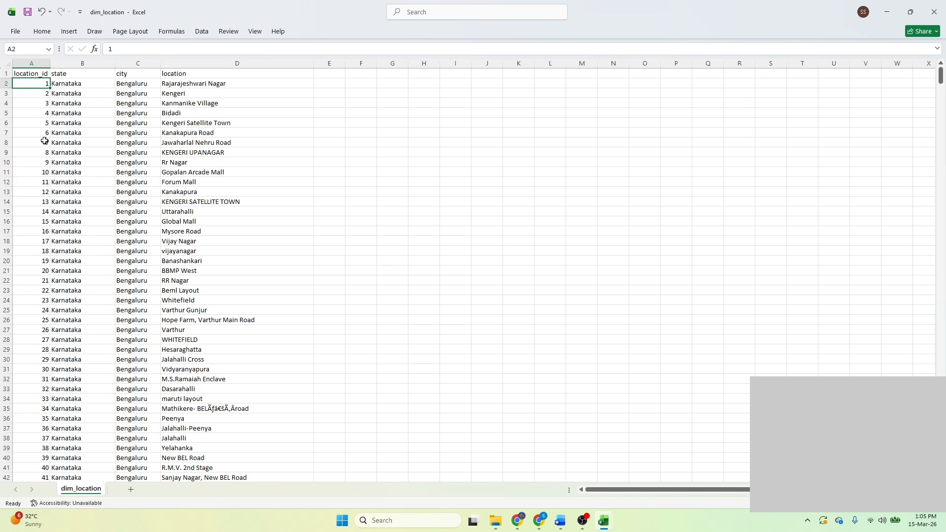
{"action": "left_click", "coordinate": [92, 69]}
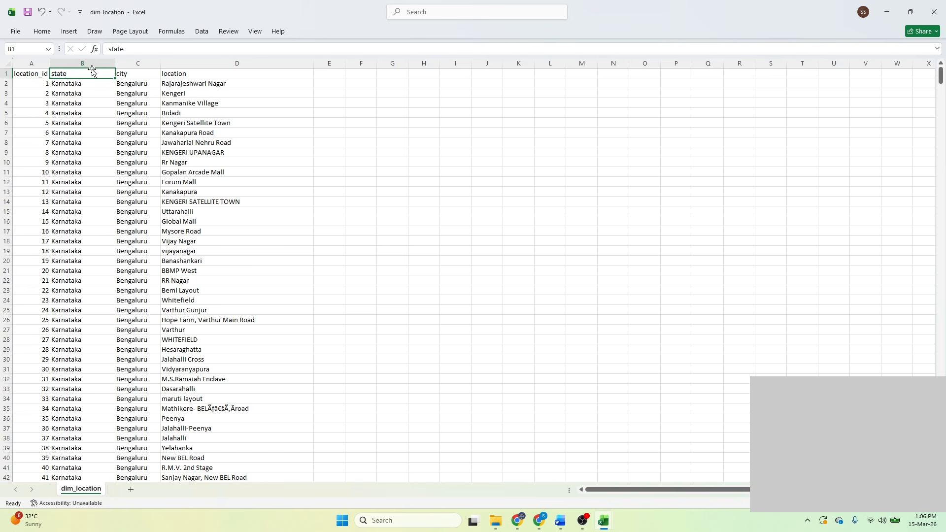
{"action": "left_click", "coordinate": [95, 179]}
{"action": "scroll", "coordinate": [95, 179], "scroll_direction": "down", "scroll_amount": 6}
{"action": "scroll", "coordinate": [118, 173], "scroll_direction": "up", "scroll_amount": 6}
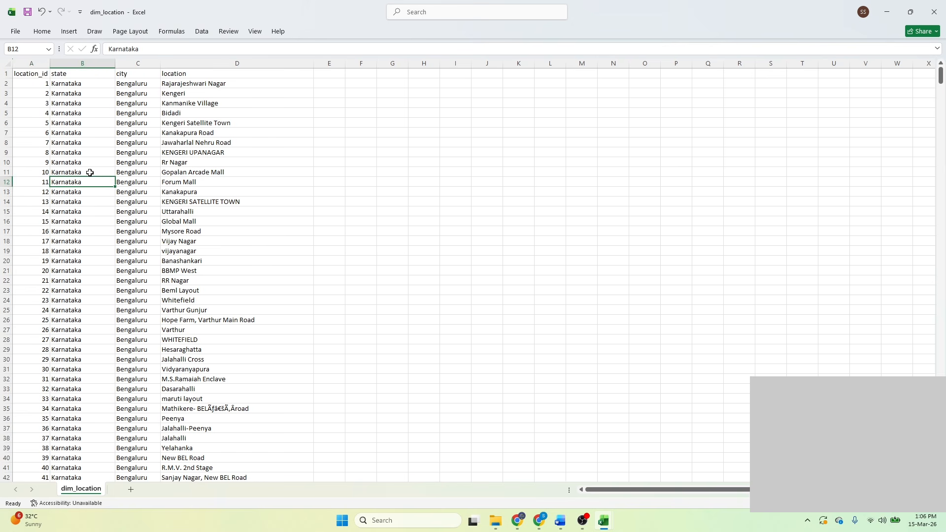
Check the city and location columns, e.g. Bengaluru, Kengeri and KENGERI UPANAGAR.
{"action": "left_click", "coordinate": [134, 77]}
{"action": "left_click", "coordinate": [144, 139]}
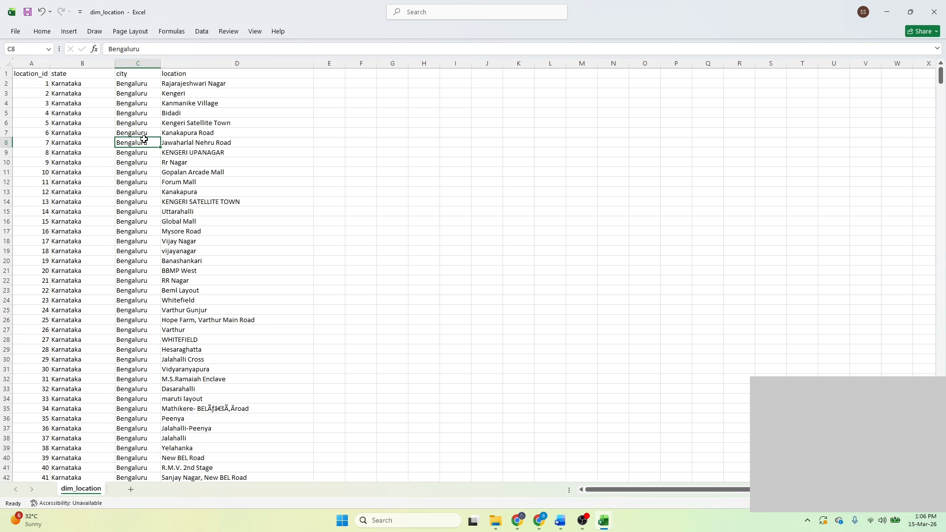
{"action": "left_click", "coordinate": [181, 97]}
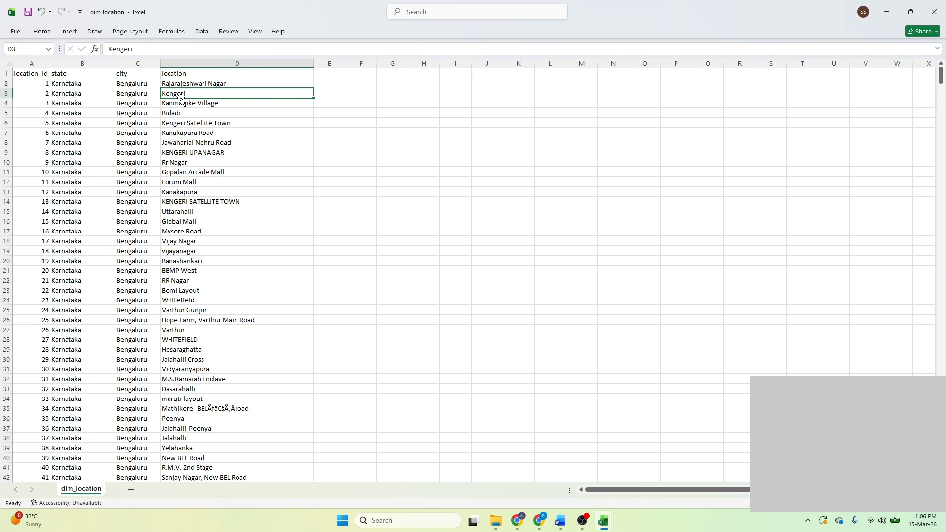
{"action": "left_click", "coordinate": [199, 154]}
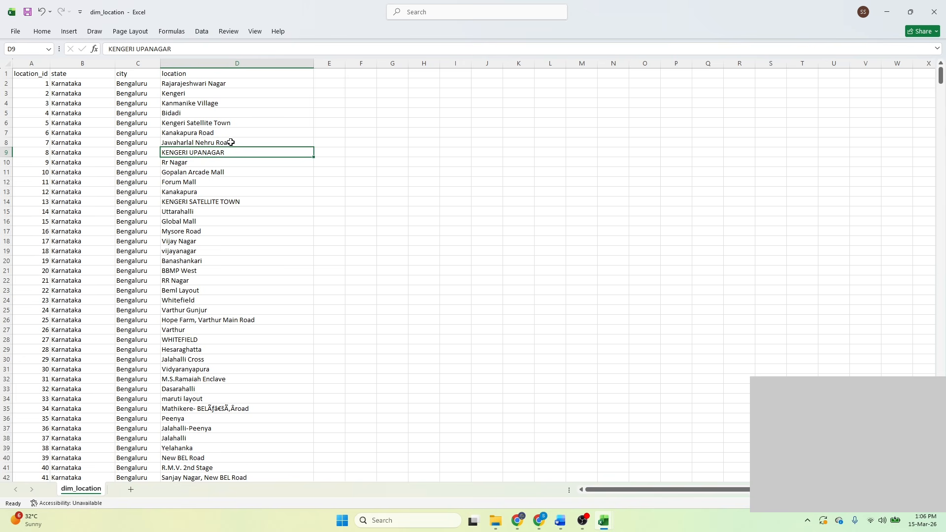
Highlight locations B5:D22, clear the selection and return to the raw data folder.
{"action": "left_click", "coordinate": [110, 113]}
{"action": "left_click_drag", "start_coordinate": [110, 113], "coordinate": [209, 277]}
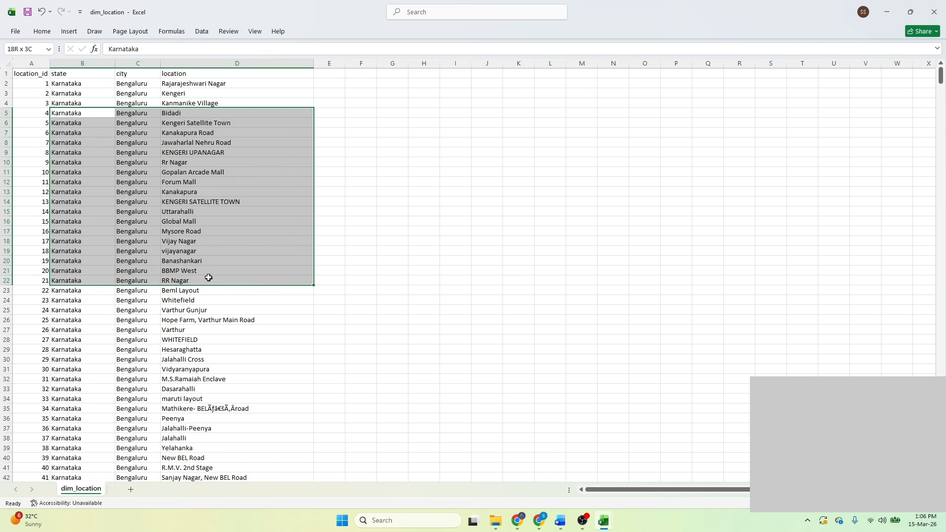
{"action": "left_click_drag", "start_coordinate": [51, 117], "coordinate": [87, 112]}
{"action": "left_click", "coordinate": [150, 159]}
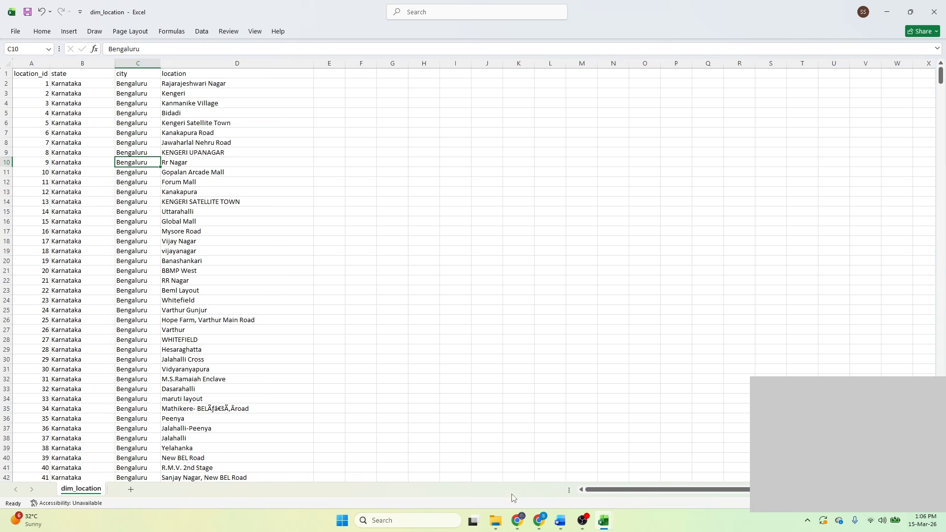
{"action": "left_click", "coordinate": [498, 517]}
Open dim_restaurant, autofit all columns and review the restaurant ids and names.
{"action": "double_click", "coordinate": [196, 126]}
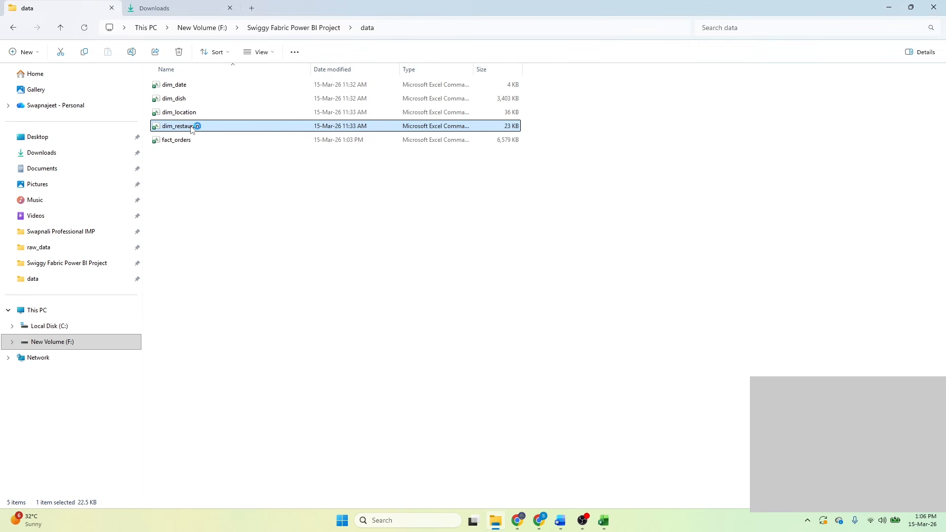
{"action": "left_click", "coordinate": [8, 63]}
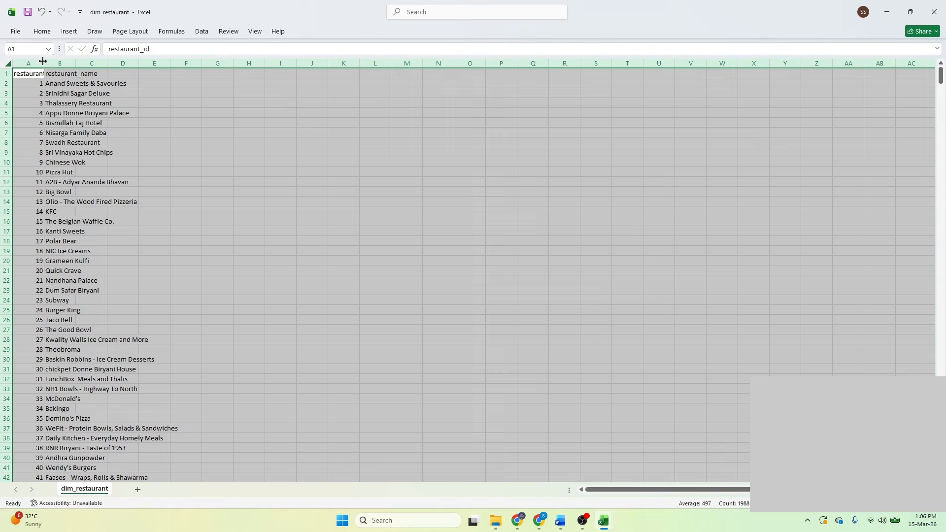
{"action": "double_click", "coordinate": [44, 63]}
{"action": "left_click", "coordinate": [98, 133]}
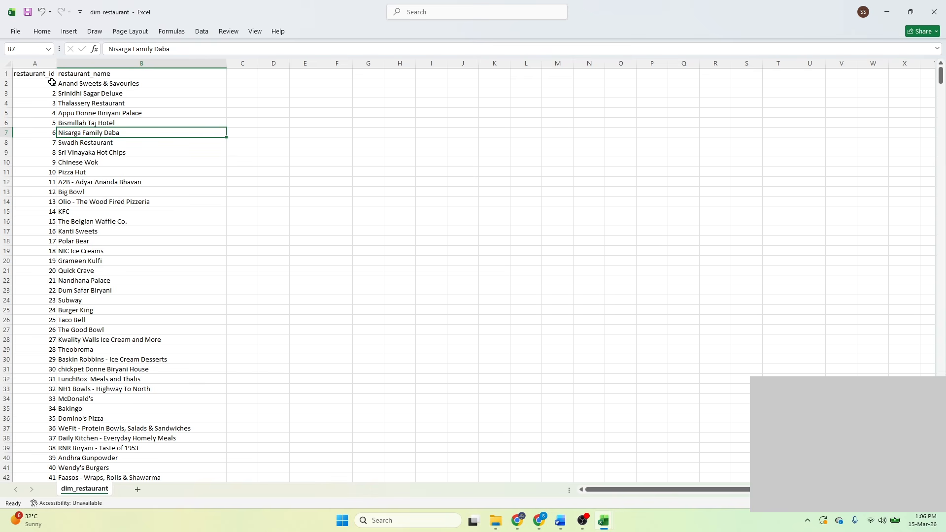
{"action": "left_click_drag", "start_coordinate": [53, 83], "coordinate": [53, 221]}
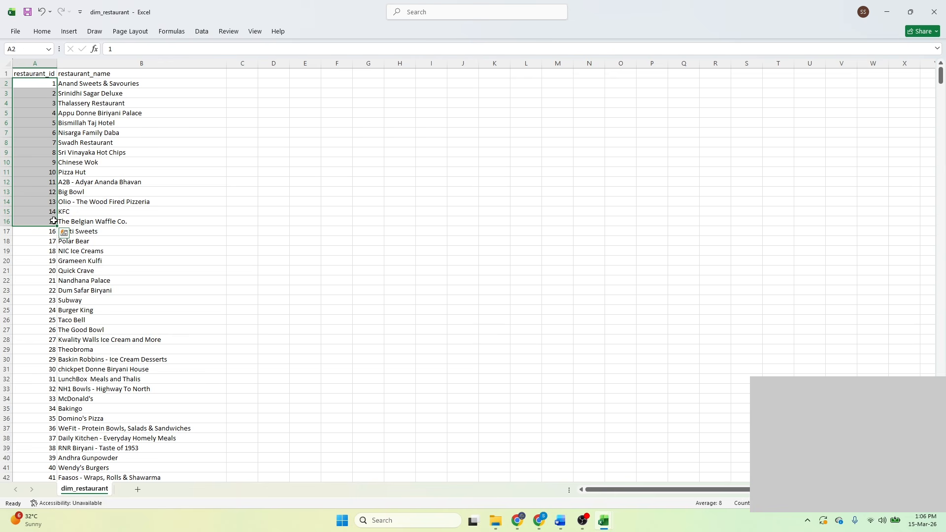
{"action": "left_click", "coordinate": [98, 122]}
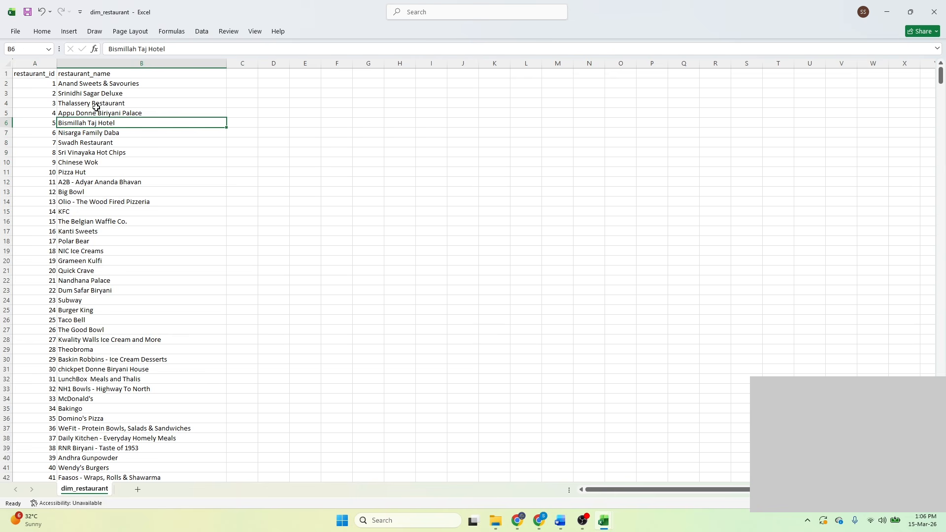
{"action": "left_click_drag", "start_coordinate": [93, 85], "coordinate": [109, 220]}
{"action": "scroll", "coordinate": [118, 232], "scroll_direction": "down", "scroll_amount": 15}
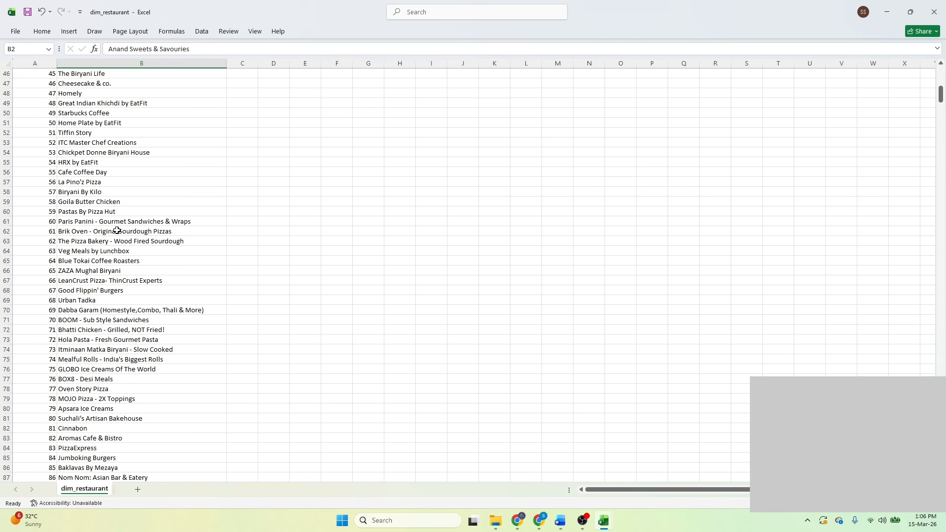
{"action": "scroll", "coordinate": [117, 230], "scroll_direction": "up", "scroll_amount": 15}
{"action": "left_click", "coordinate": [111, 175]}
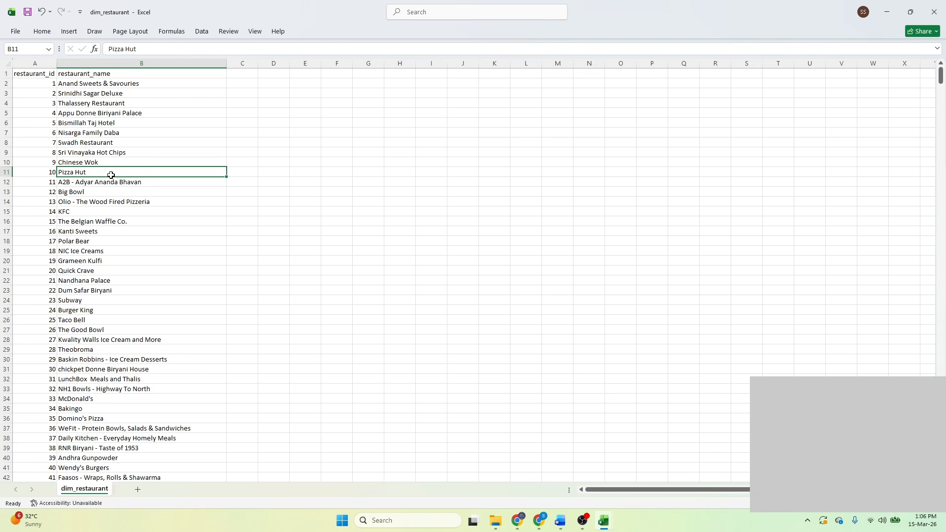
Close dim_restaurant, dim_location, the next workbook and dim_date without saving.
{"action": "left_click", "coordinate": [934, 12]}
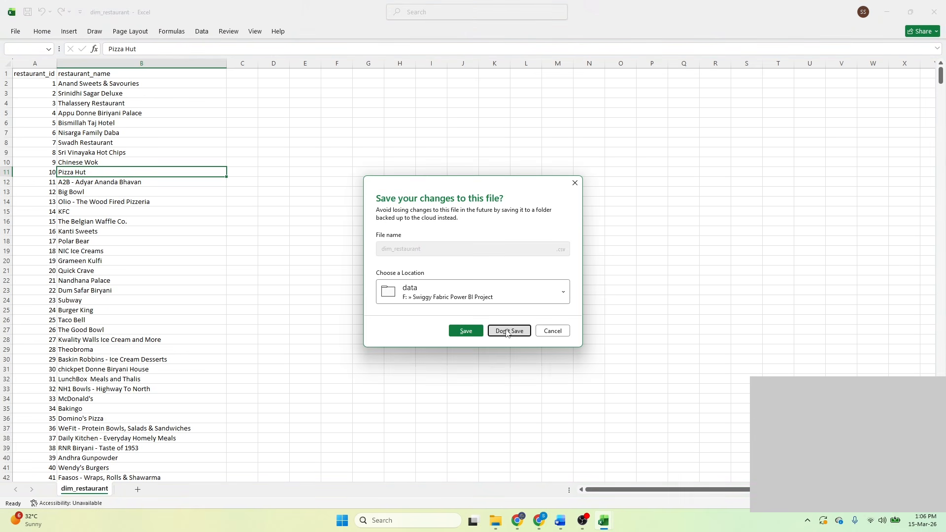
{"action": "left_click", "coordinate": [508, 333]}
{"action": "left_click", "coordinate": [934, 12]}
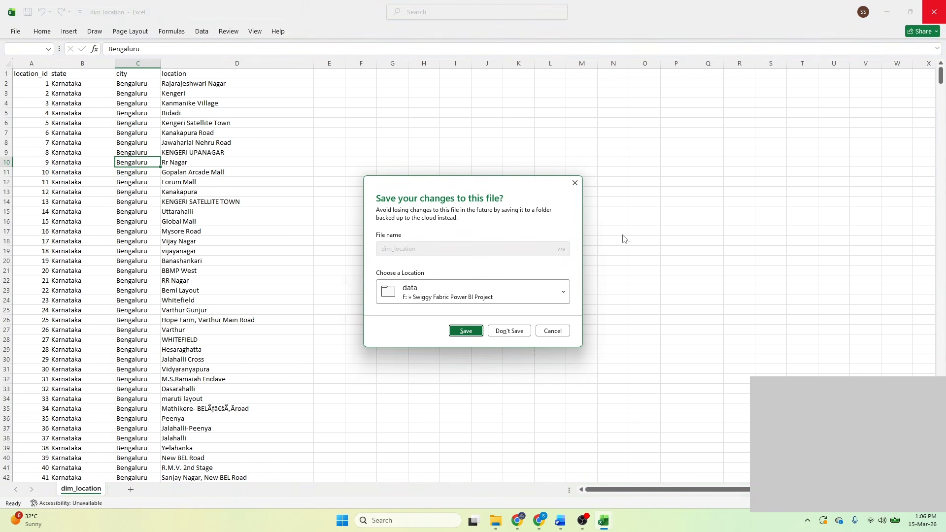
{"action": "left_click", "coordinate": [510, 335]}
{"action": "left_click", "coordinate": [934, 12]}
{"action": "left_click", "coordinate": [509, 330]}
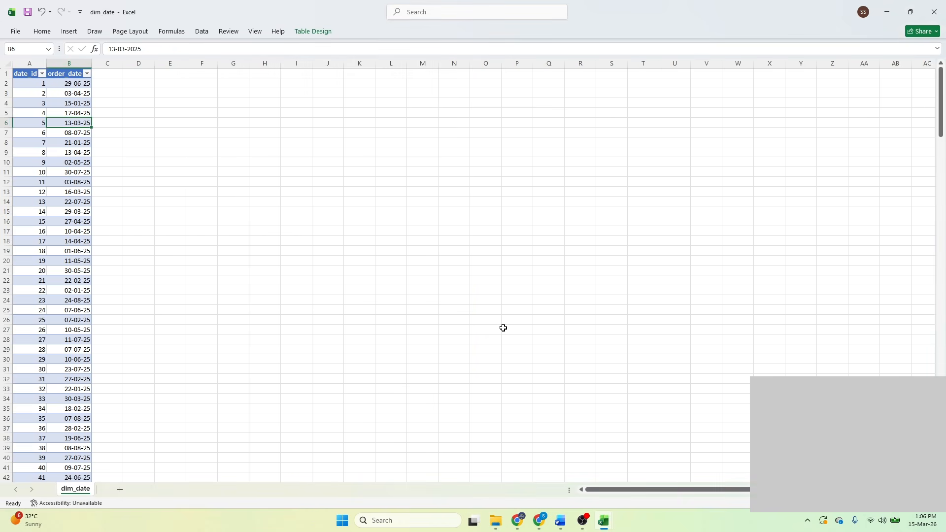
{"action": "left_click", "coordinate": [934, 11]}
{"action": "left_click", "coordinate": [508, 330]}
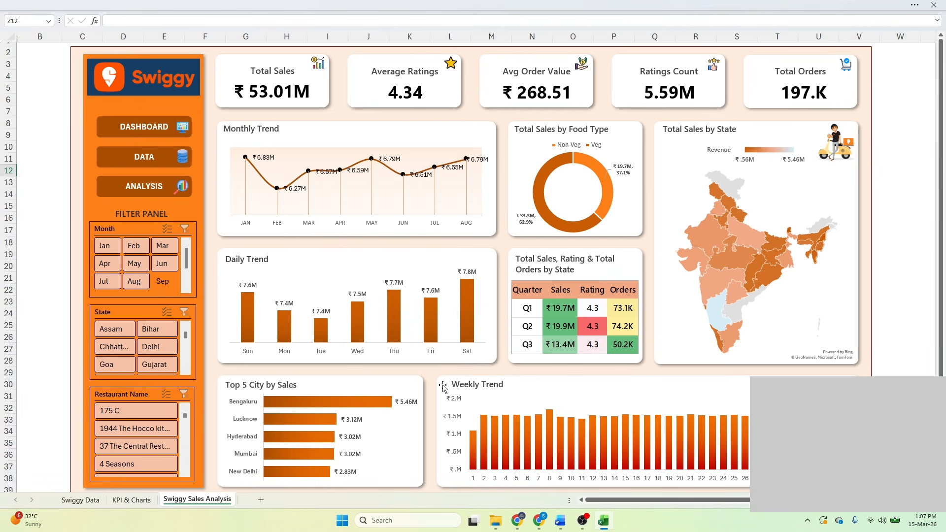
Switch from Excel to the Chrome browser window.
{"action": "left_click", "coordinate": [518, 520]}
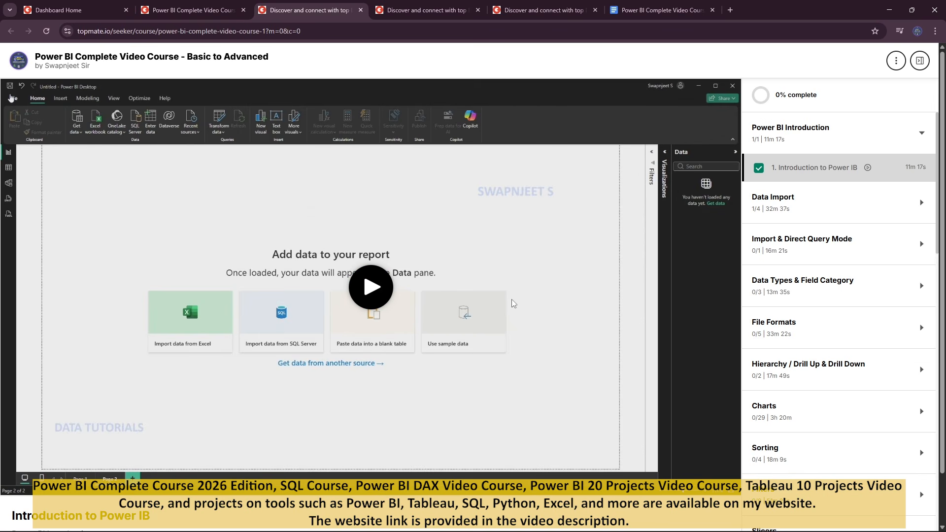
Play the Introduction to Power IB lesson briefly, set quality to 1080p and pause.
{"action": "scroll", "coordinate": [163, 398], "scroll_direction": "down", "scroll_amount": 1}
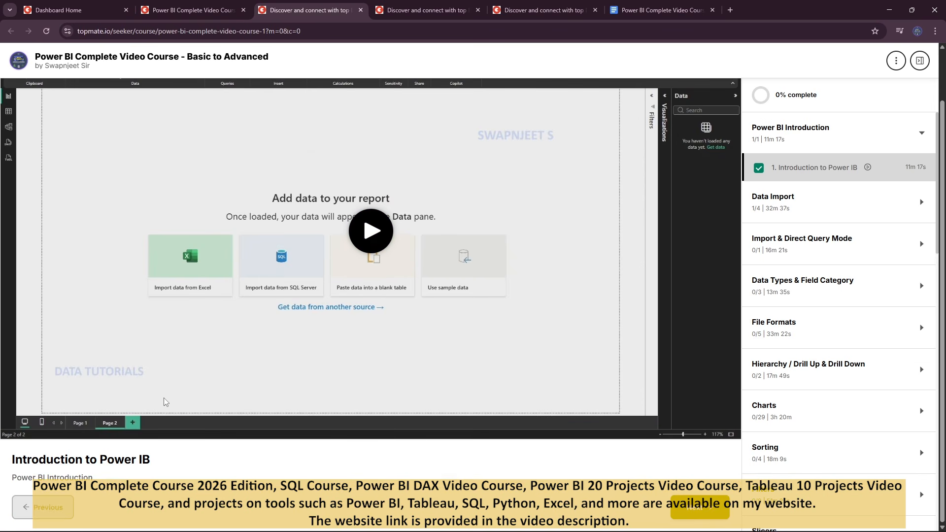
{"action": "scroll", "coordinate": [266, 350], "scroll_direction": "up", "scroll_amount": 1}
{"action": "left_click", "coordinate": [367, 291]}
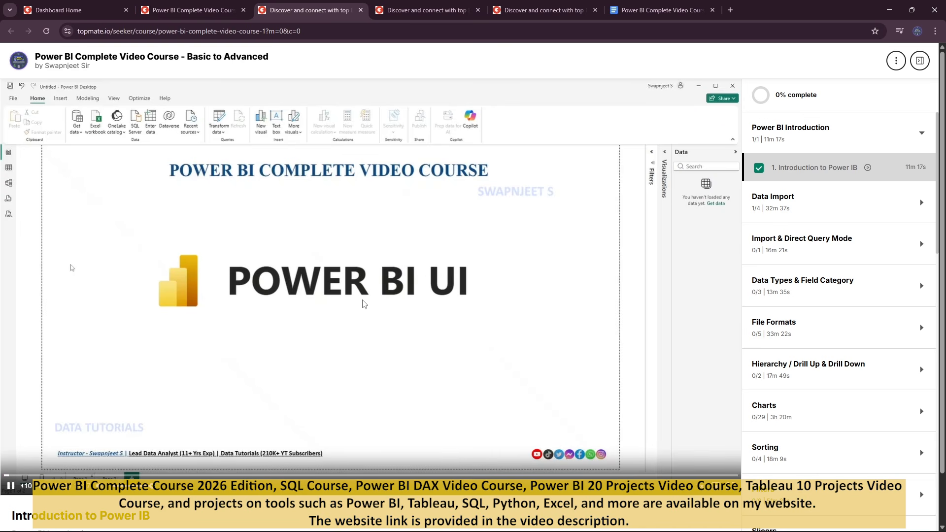
{"action": "left_click", "coordinate": [103, 268]}
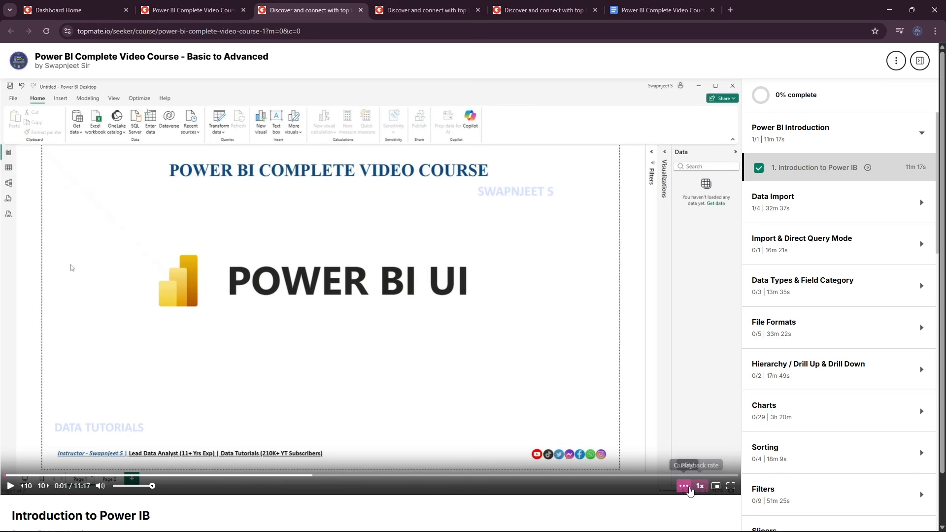
{"action": "left_click", "coordinate": [684, 487]}
{"action": "left_click", "coordinate": [689, 409]}
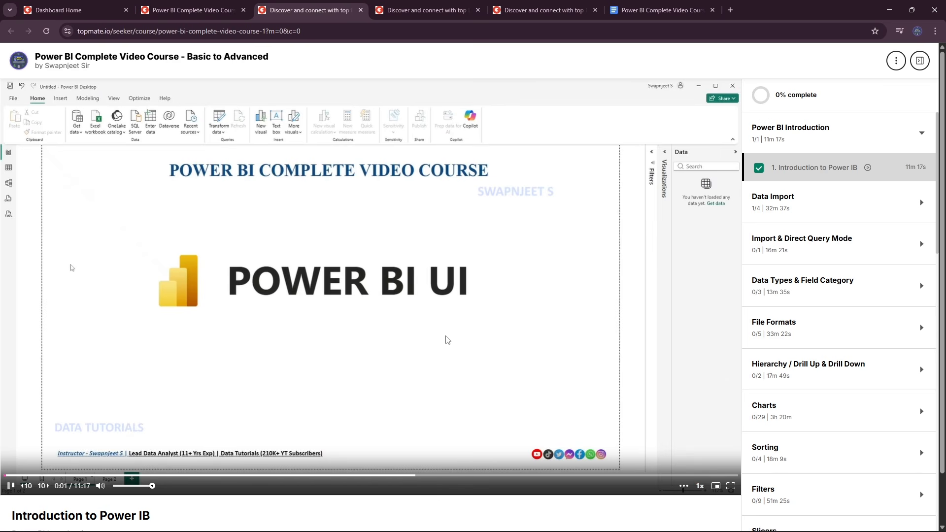
{"action": "left_click", "coordinate": [315, 325]}
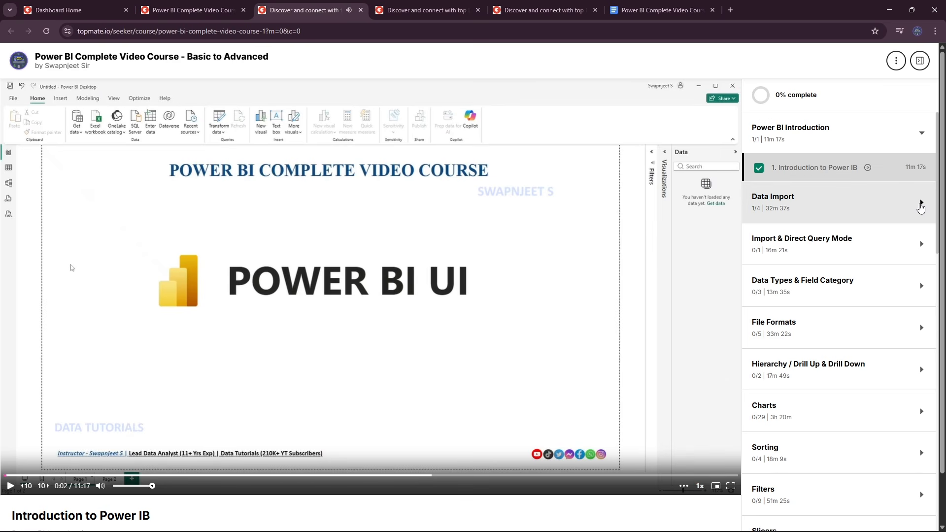
Expand the Data Import and Import & Direct Query Mode sections of the course outline.
{"action": "left_click", "coordinate": [922, 205]}
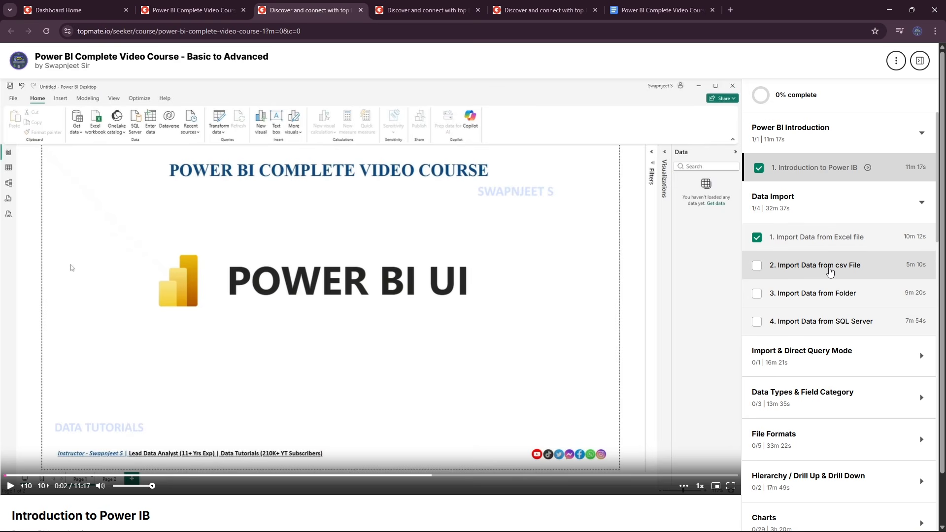
{"action": "scroll", "coordinate": [834, 313], "scroll_direction": "down", "scroll_amount": 1}
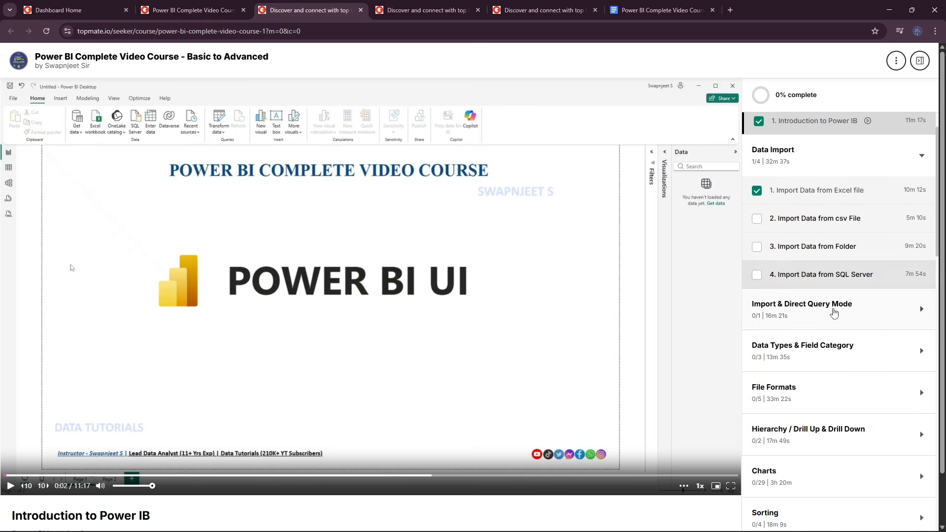
{"action": "scroll", "coordinate": [834, 313], "scroll_direction": "down", "scroll_amount": 2}
{"action": "left_click", "coordinate": [921, 213]}
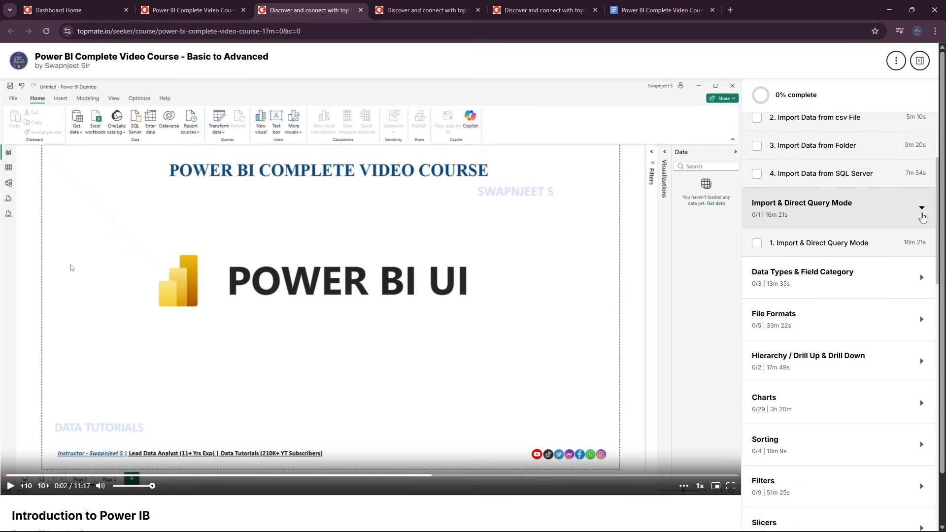
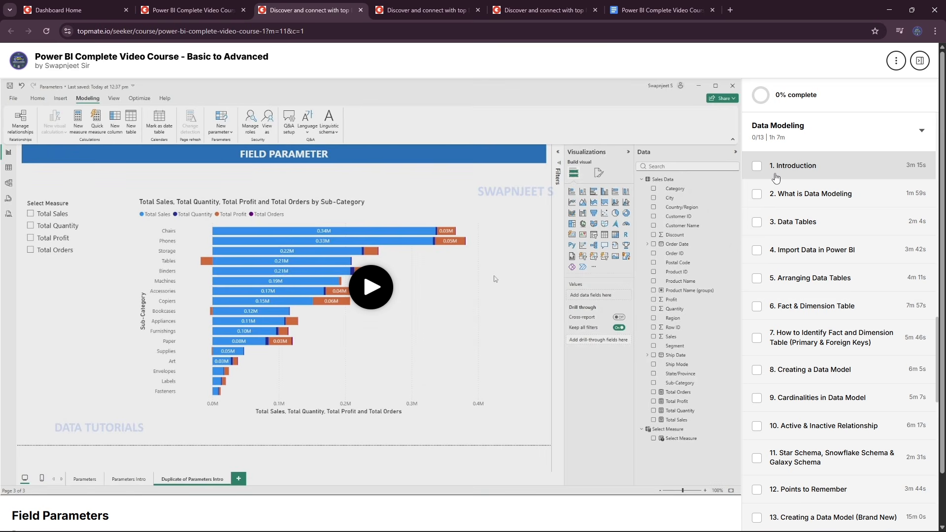
Load lesson 8, 'Creating a Data Model', from the Data Modeling section into the player.
{"action": "scroll", "coordinate": [776, 177], "scroll_direction": "down", "scroll_amount": 1}
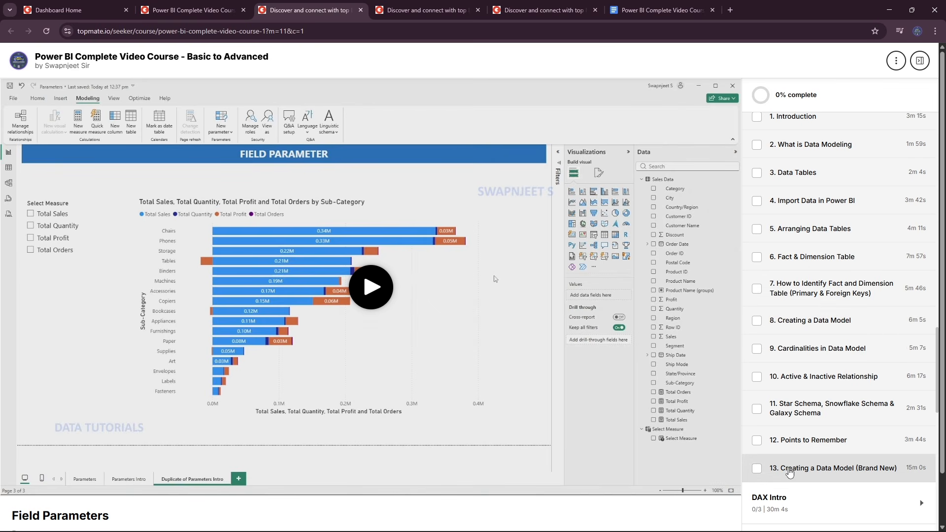
{"action": "left_click", "coordinate": [809, 470]}
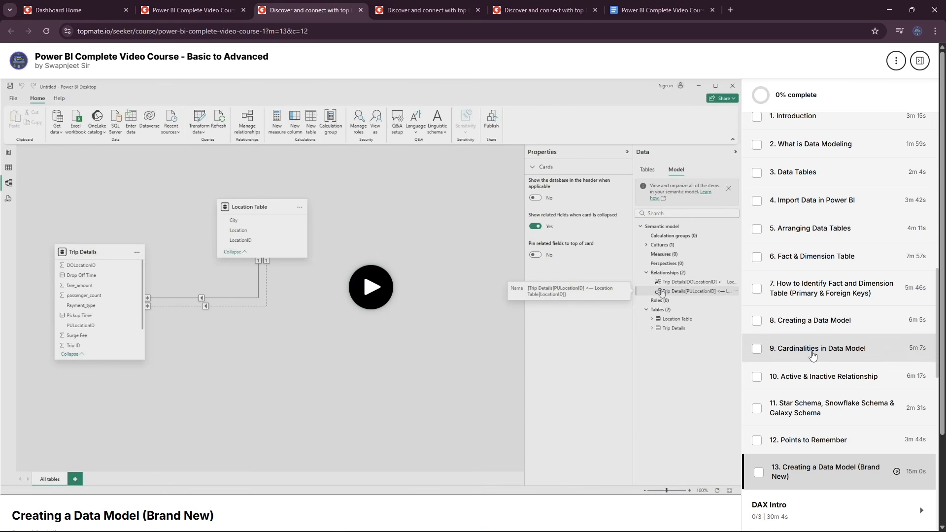
{"action": "left_click", "coordinate": [819, 320]}
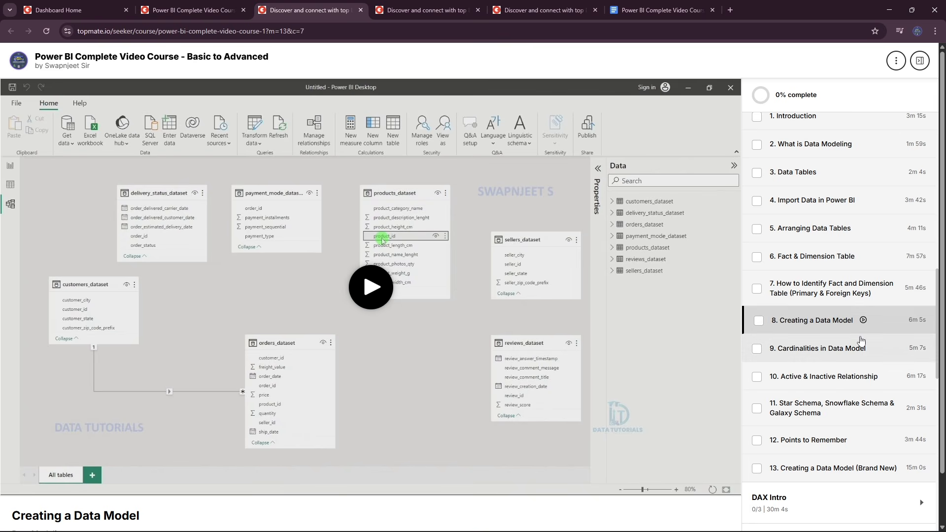
{"action": "scroll", "coordinate": [853, 323], "scroll_direction": "down", "scroll_amount": 9}
{"action": "scroll", "coordinate": [820, 332], "scroll_direction": "up", "scroll_amount": 2}
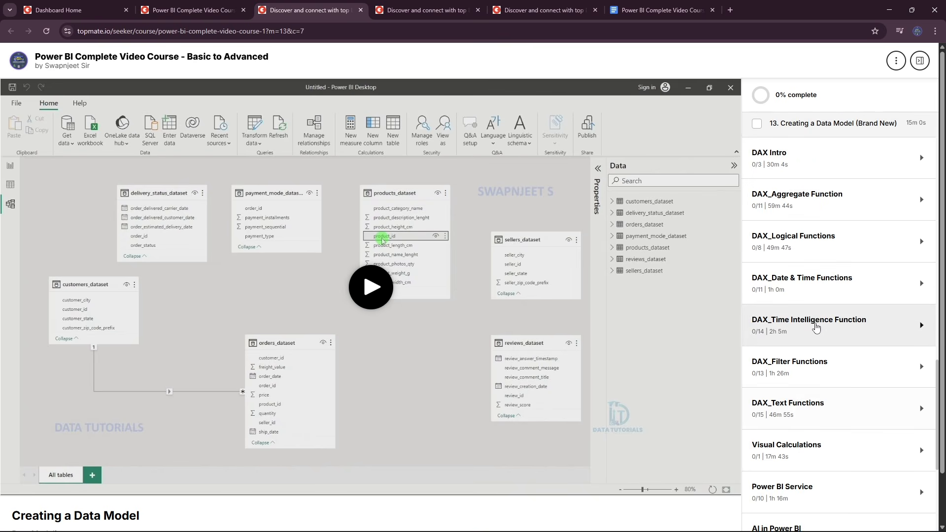
Expand the DAX Intro, DAX_Aggregate Function and DAX_Logical Functions sections.
{"action": "left_click", "coordinate": [789, 163]}
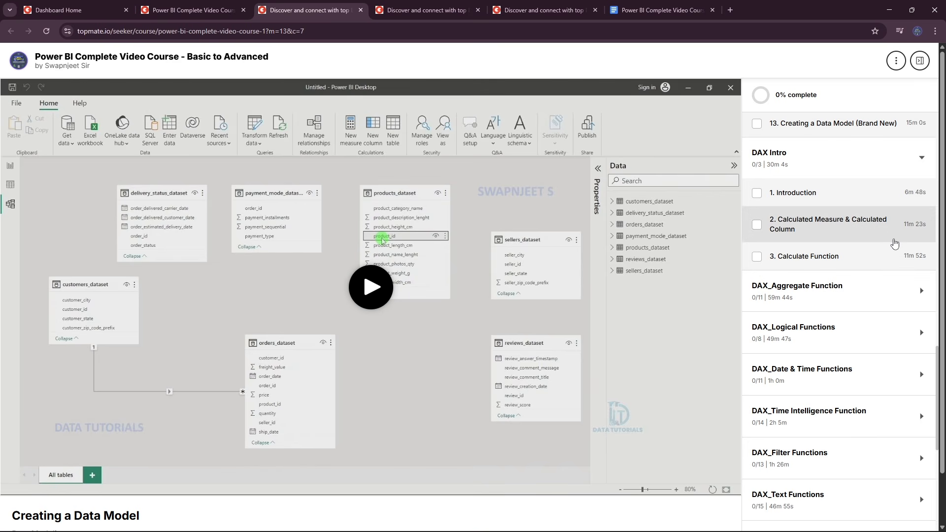
{"action": "left_click", "coordinate": [838, 298]}
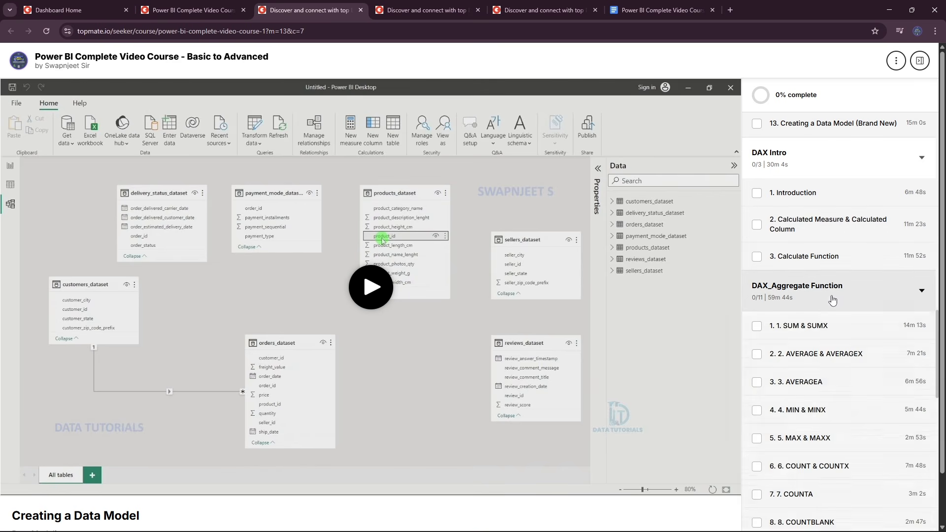
{"action": "scroll", "coordinate": [835, 298], "scroll_direction": "down", "scroll_amount": 2}
{"action": "scroll", "coordinate": [781, 316], "scroll_direction": "down", "scroll_amount": 2}
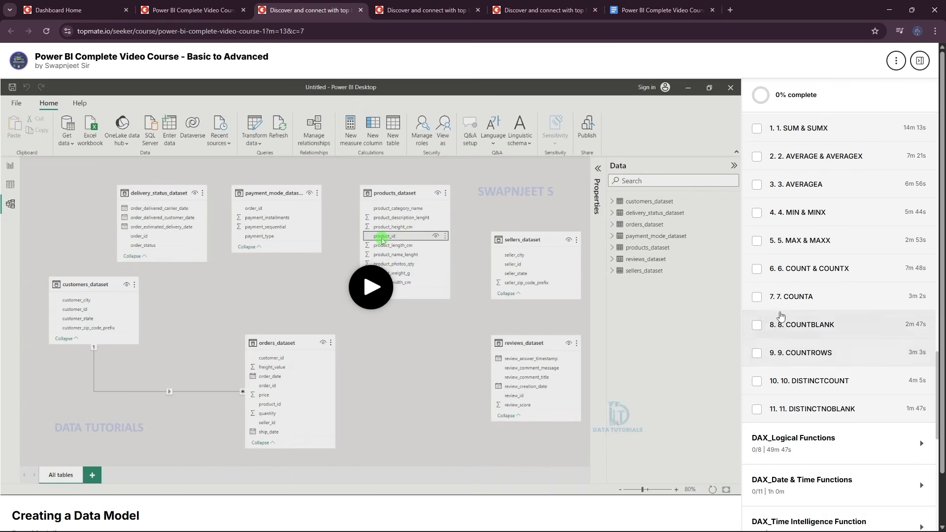
{"action": "scroll", "coordinate": [752, 242], "scroll_direction": "up", "scroll_amount": 1}
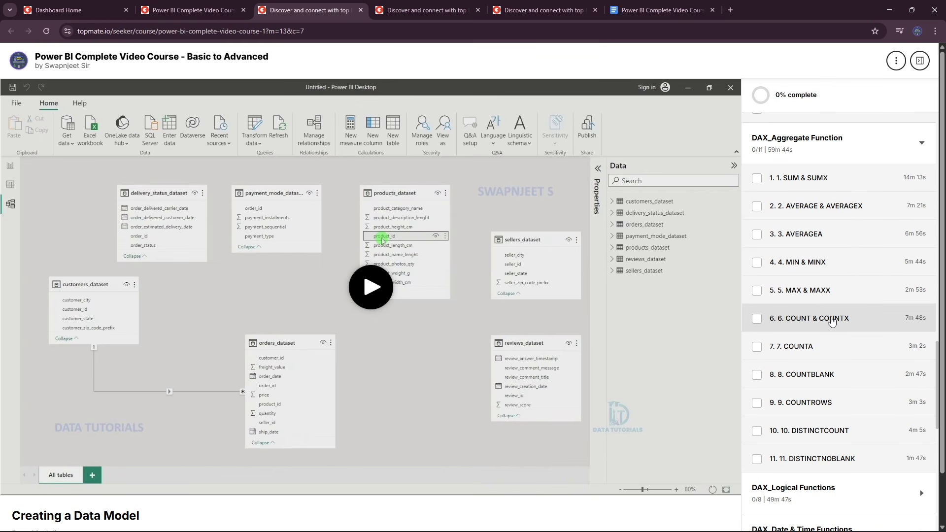
{"action": "scroll", "coordinate": [832, 321], "scroll_direction": "down", "scroll_amount": 6}
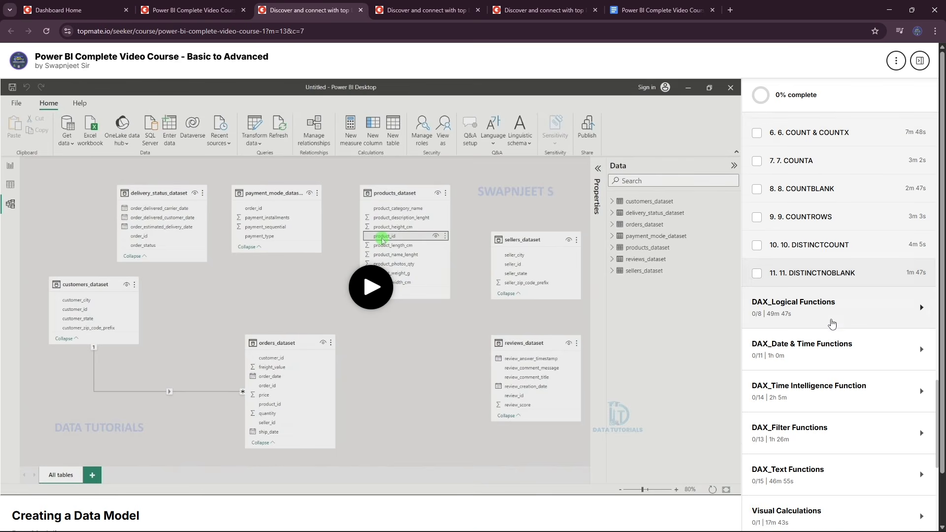
{"action": "left_click", "coordinate": [812, 200]}
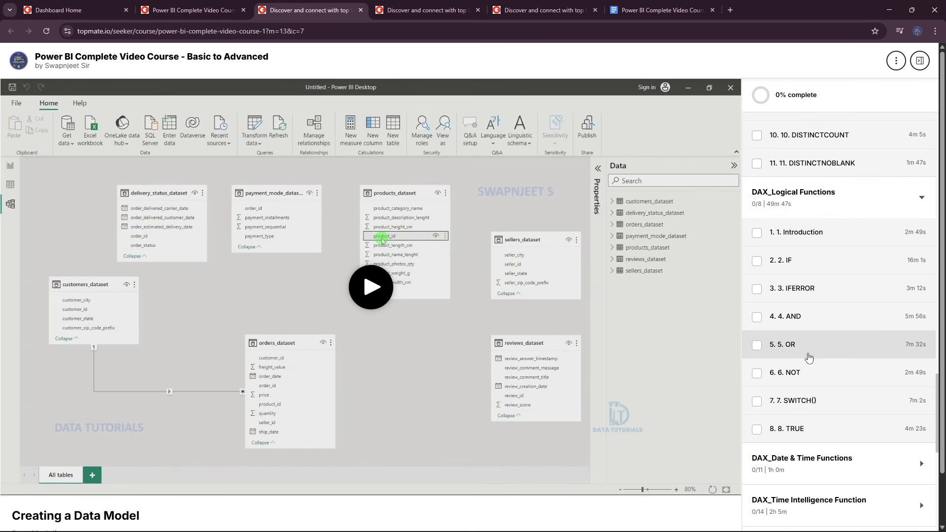
{"action": "scroll", "coordinate": [848, 367], "scroll_direction": "down", "scroll_amount": 5}
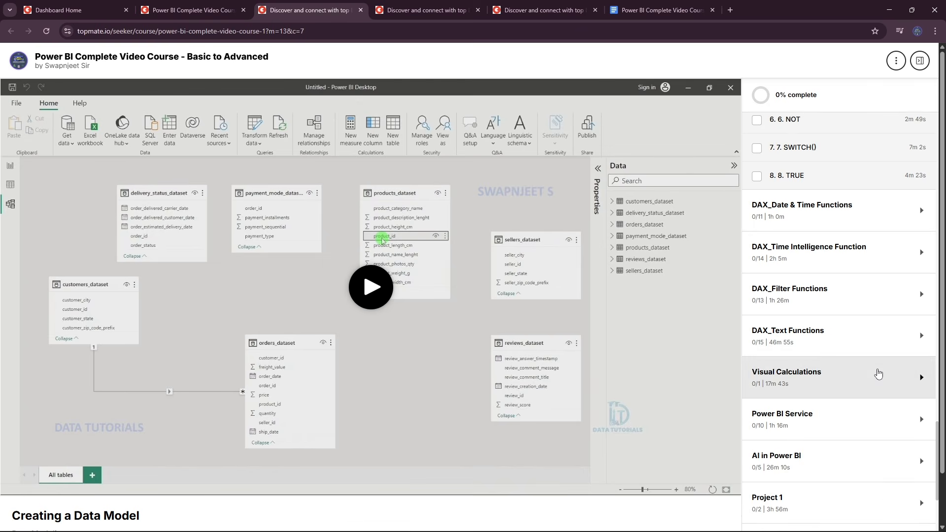
Expand the DAX_Date & Time, DAX_Time Intelligence and DAX_Filter Functions sections.
{"action": "left_click", "coordinate": [793, 176]}
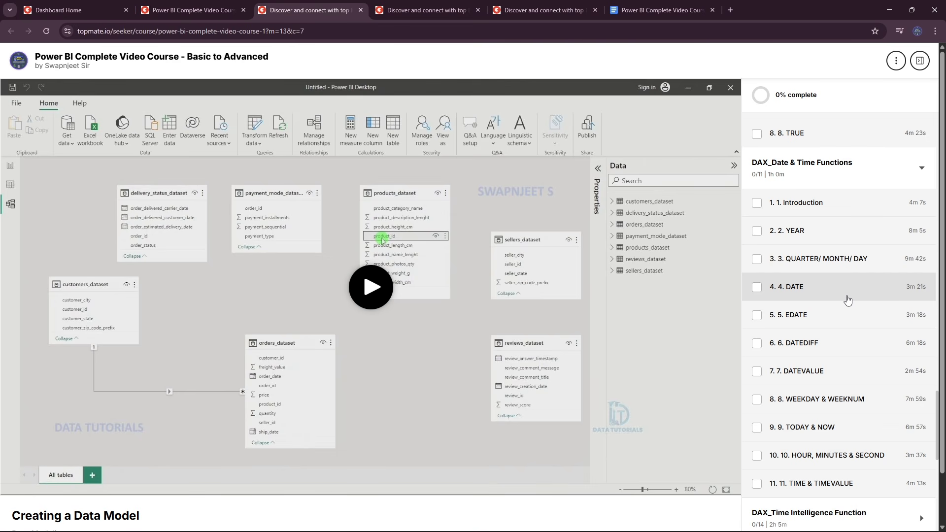
{"action": "scroll", "coordinate": [846, 300], "scroll_direction": "down", "scroll_amount": 5}
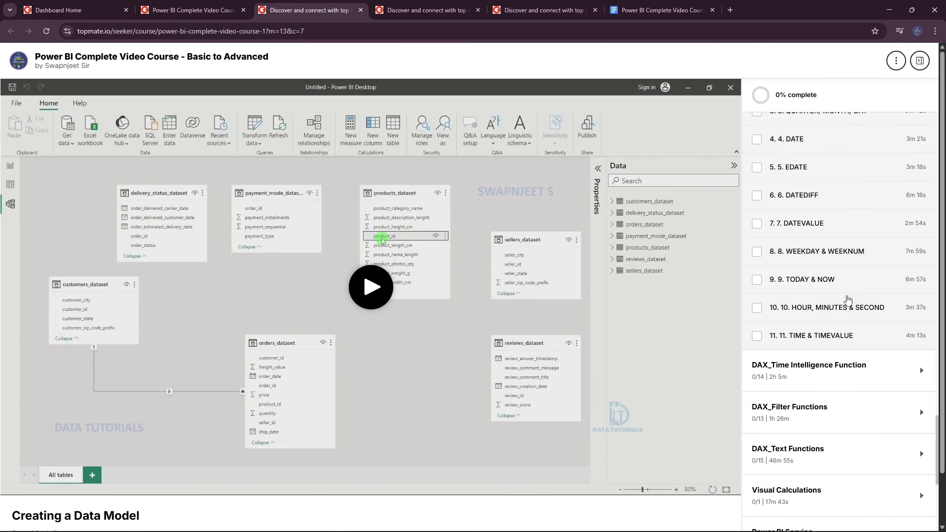
{"action": "left_click", "coordinate": [827, 238]}
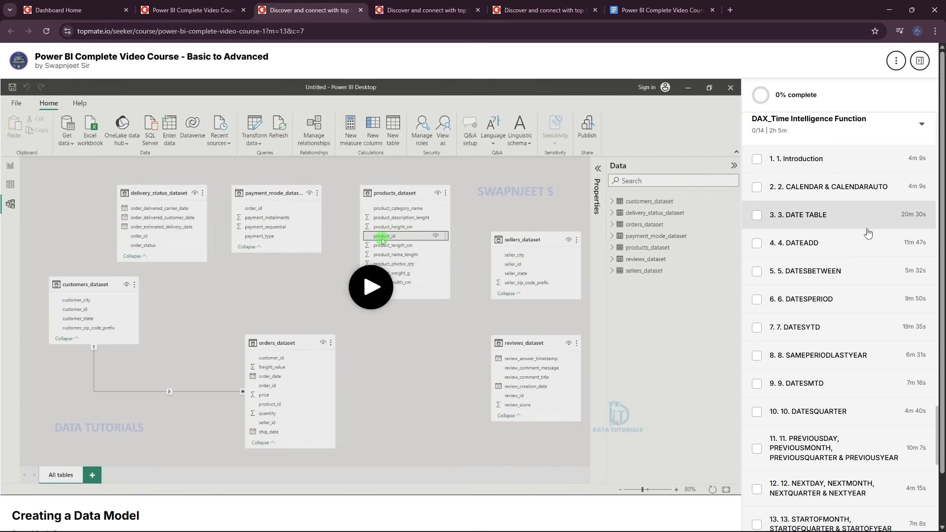
{"action": "scroll", "coordinate": [860, 239], "scroll_direction": "down", "scroll_amount": 1}
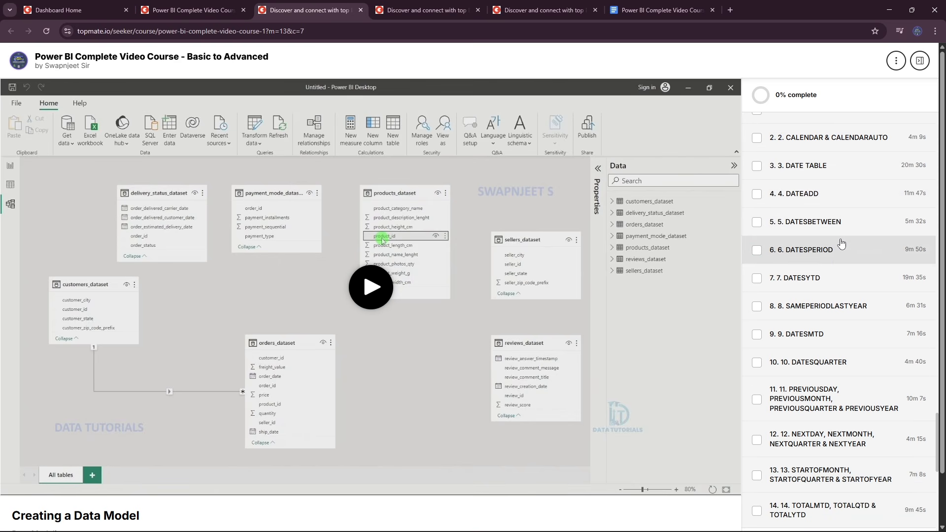
{"action": "scroll", "coordinate": [816, 284], "scroll_direction": "down", "scroll_amount": 2}
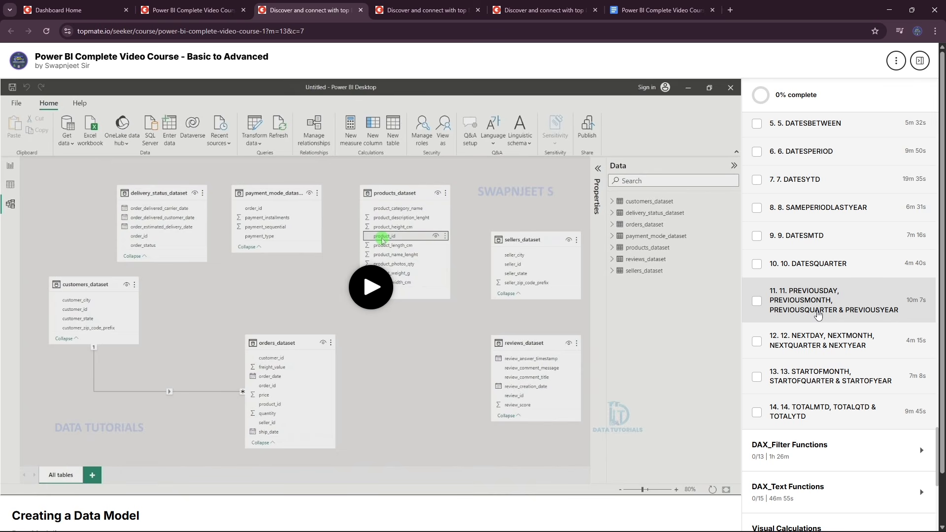
{"action": "scroll", "coordinate": [808, 315], "scroll_direction": "down", "scroll_amount": 4}
{"action": "left_click", "coordinate": [784, 249]}
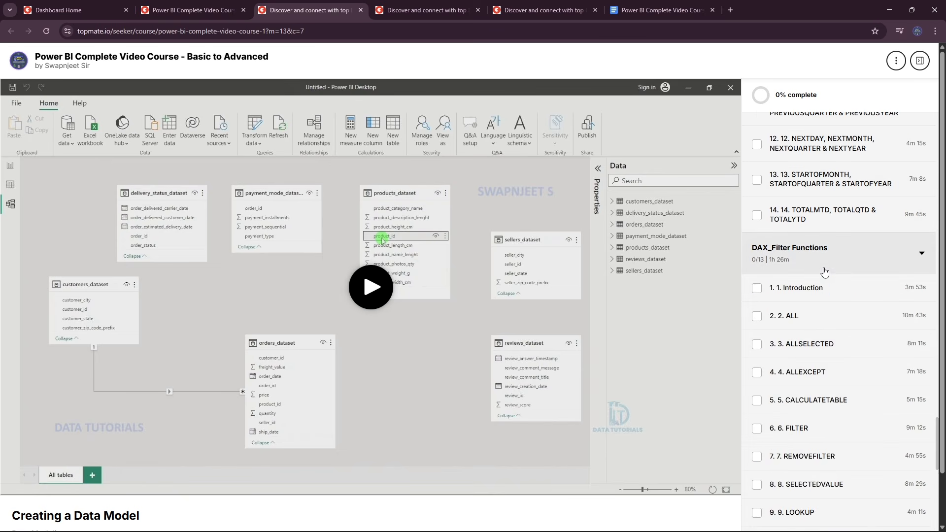
{"action": "scroll", "coordinate": [825, 271], "scroll_direction": "down", "scroll_amount": 2}
{"action": "scroll", "coordinate": [826, 272], "scroll_direction": "down", "scroll_amount": 1}
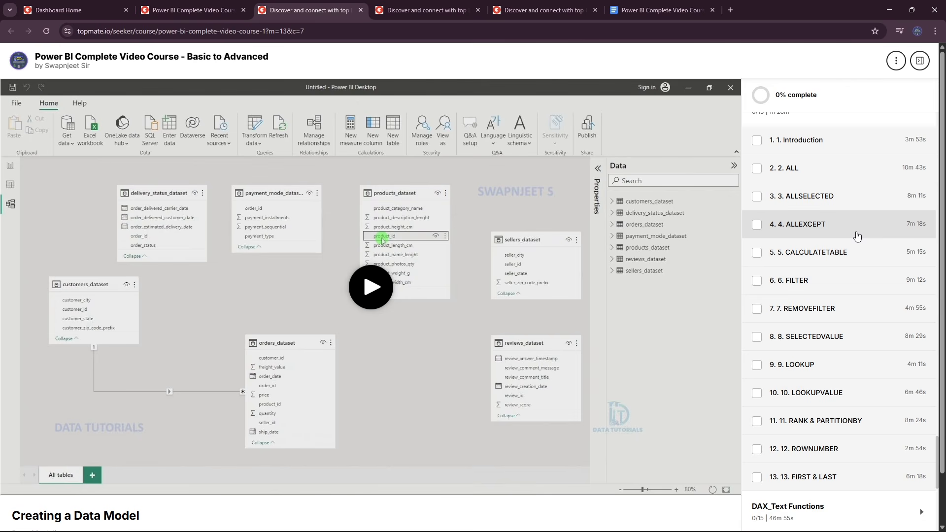
{"action": "scroll", "coordinate": [858, 236], "scroll_direction": "down", "scroll_amount": 8}
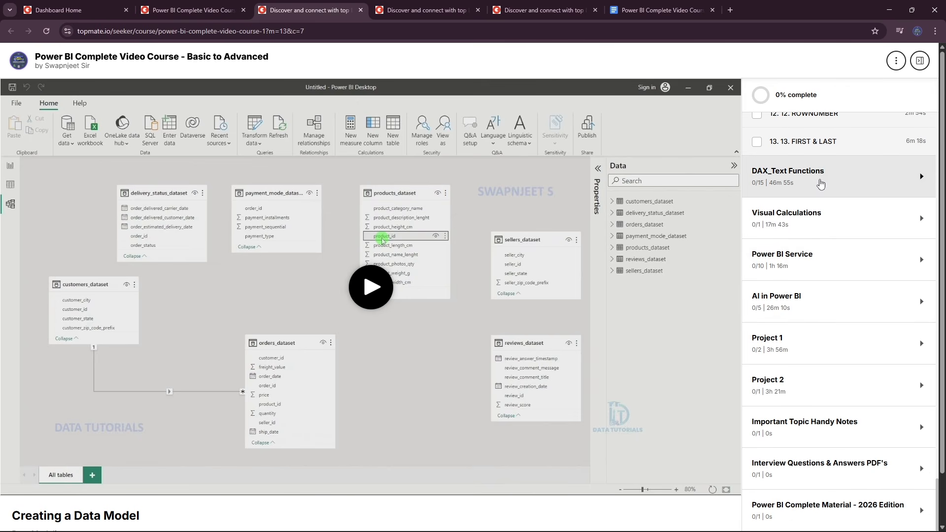
Expand the DAX_Text Functions, Visual Calculations and Power BI Service sections.
{"action": "left_click", "coordinate": [821, 184]}
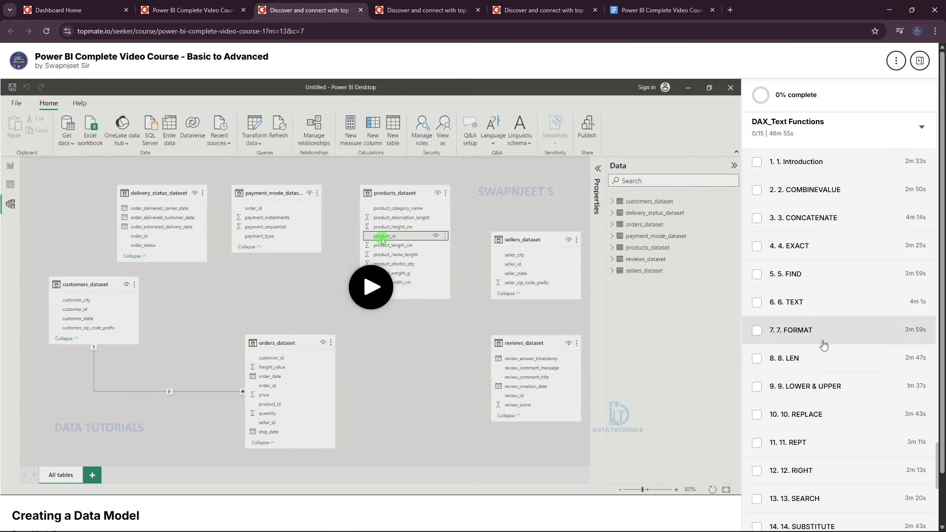
{"action": "scroll", "coordinate": [824, 345], "scroll_direction": "down", "scroll_amount": 6}
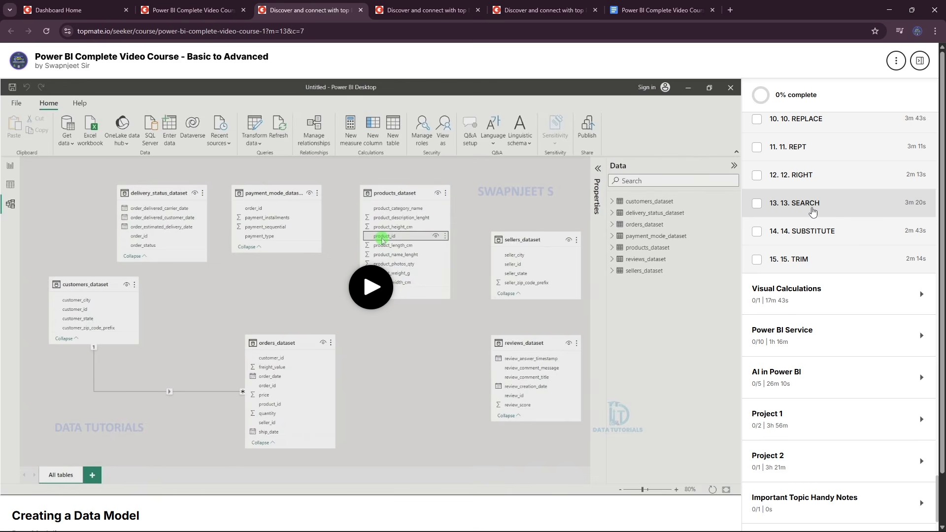
{"action": "scroll", "coordinate": [813, 211], "scroll_direction": "down", "scroll_amount": 2}
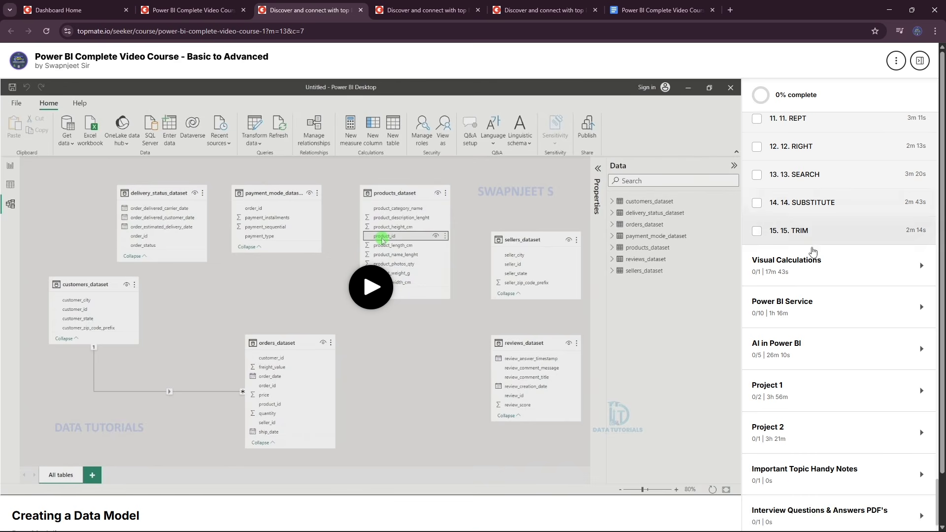
{"action": "left_click", "coordinate": [808, 219]}
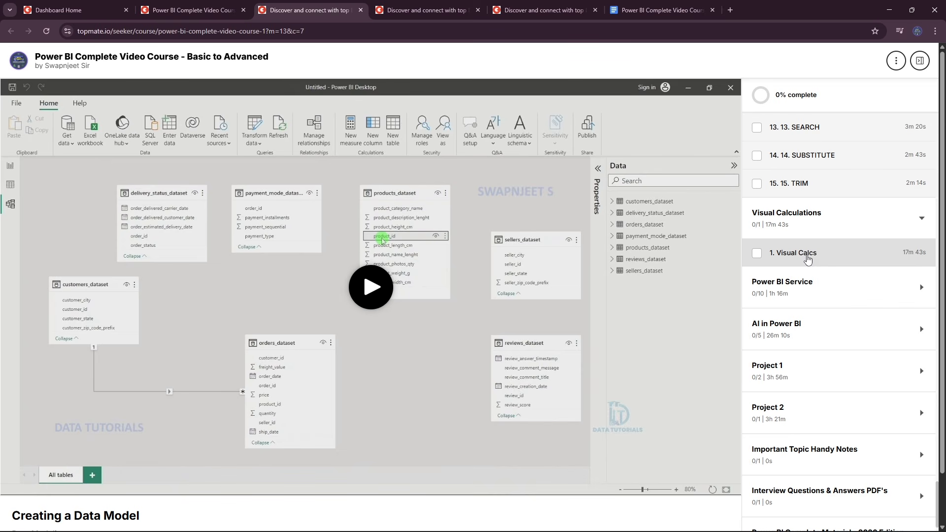
{"action": "scroll", "coordinate": [810, 259], "scroll_direction": "down", "scroll_amount": 1}
{"action": "left_click", "coordinate": [813, 267]}
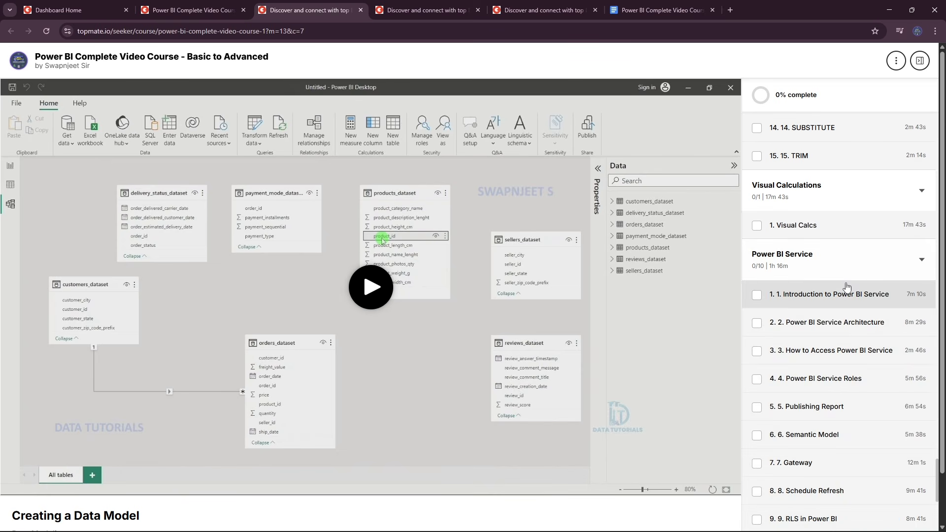
{"action": "scroll", "coordinate": [841, 281], "scroll_direction": "down", "scroll_amount": 3}
{"action": "scroll", "coordinate": [808, 198], "scroll_direction": "up", "scroll_amount": 1}
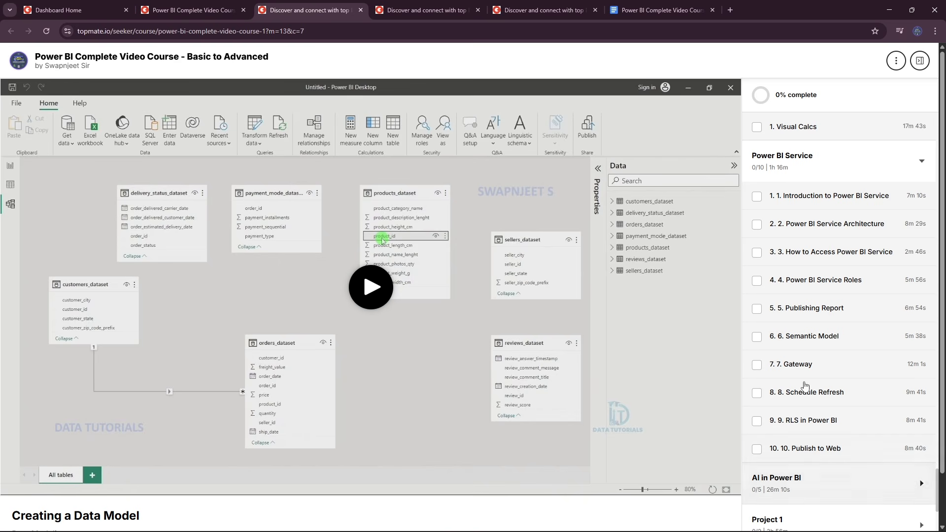
Expand AI in Power BI, Project 1, Project 2 and Important Topic Handy Notes.
{"action": "scroll", "coordinate": [805, 389], "scroll_direction": "down", "scroll_amount": 3}
{"action": "left_click", "coordinate": [798, 315]}
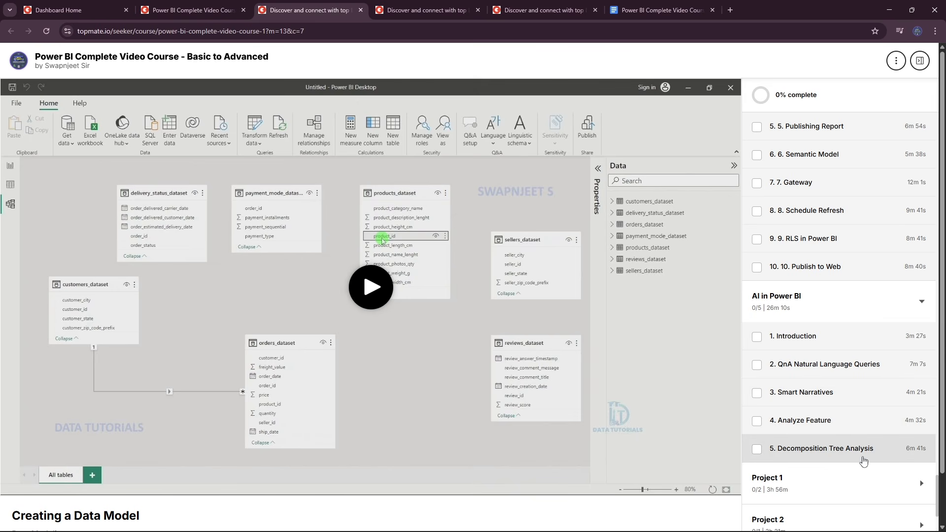
{"action": "scroll", "coordinate": [863, 461], "scroll_direction": "down", "scroll_amount": 3}
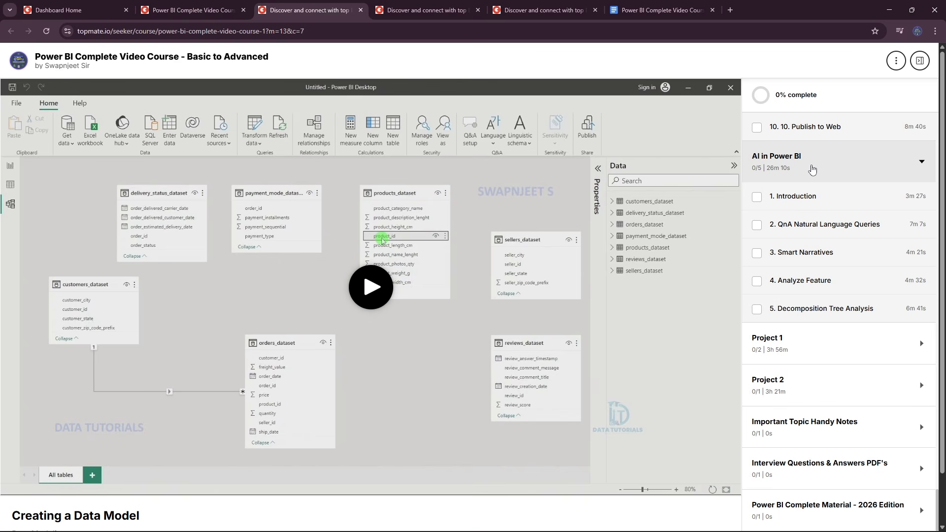
{"action": "scroll", "coordinate": [809, 171], "scroll_direction": "down", "scroll_amount": 2}
{"action": "scroll", "coordinate": [819, 315], "scroll_direction": "up", "scroll_amount": 2}
{"action": "scroll", "coordinate": [811, 365], "scroll_direction": "down", "scroll_amount": 2}
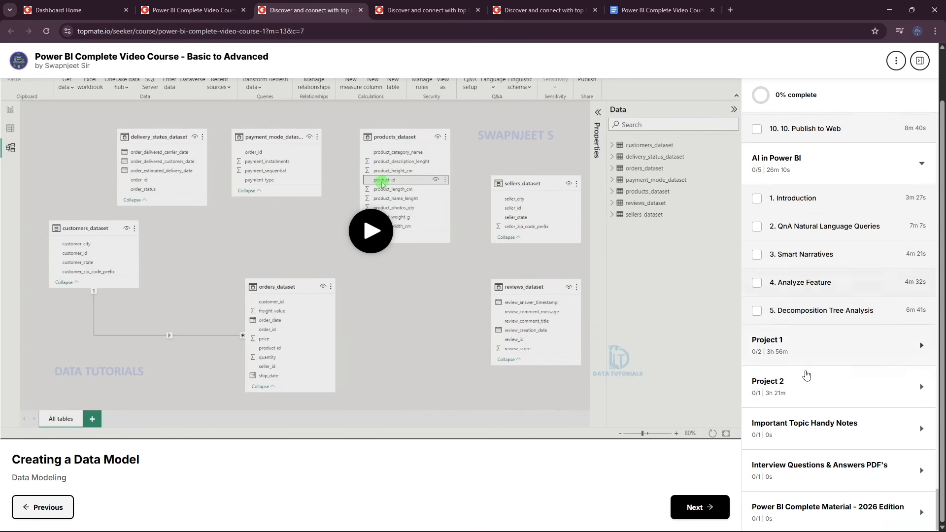
{"action": "left_click", "coordinate": [788, 344]}
{"action": "scroll", "coordinate": [818, 348], "scroll_direction": "down", "scroll_amount": 1}
{"action": "left_click", "coordinate": [800, 385]}
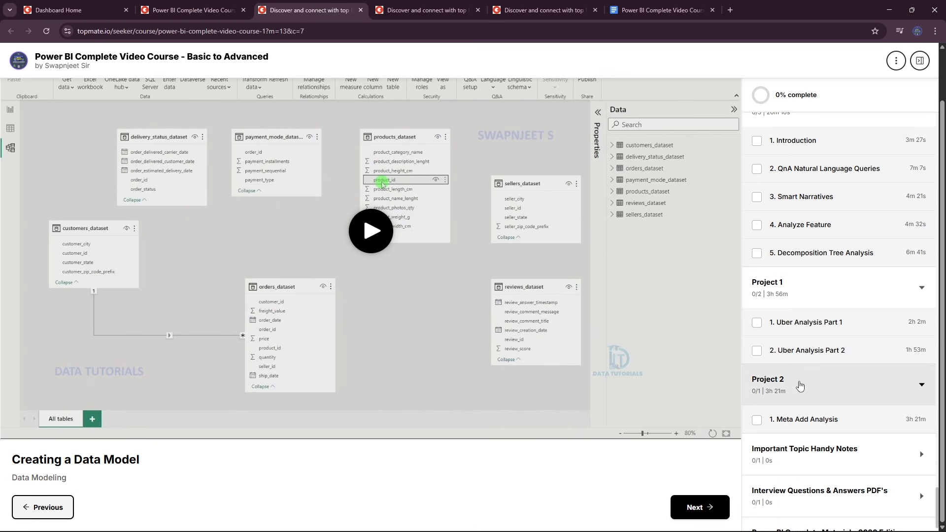
{"action": "scroll", "coordinate": [828, 328], "scroll_direction": "up", "scroll_amount": 1}
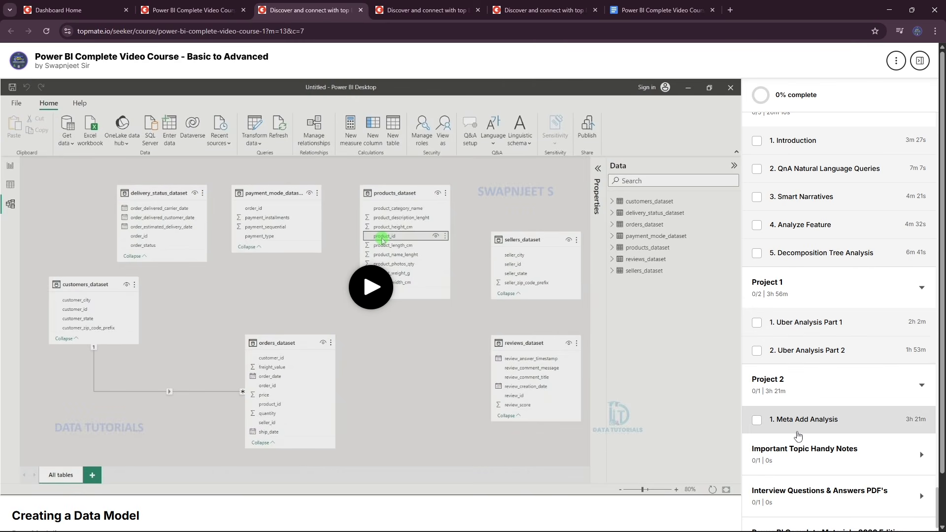
{"action": "left_click", "coordinate": [799, 444]}
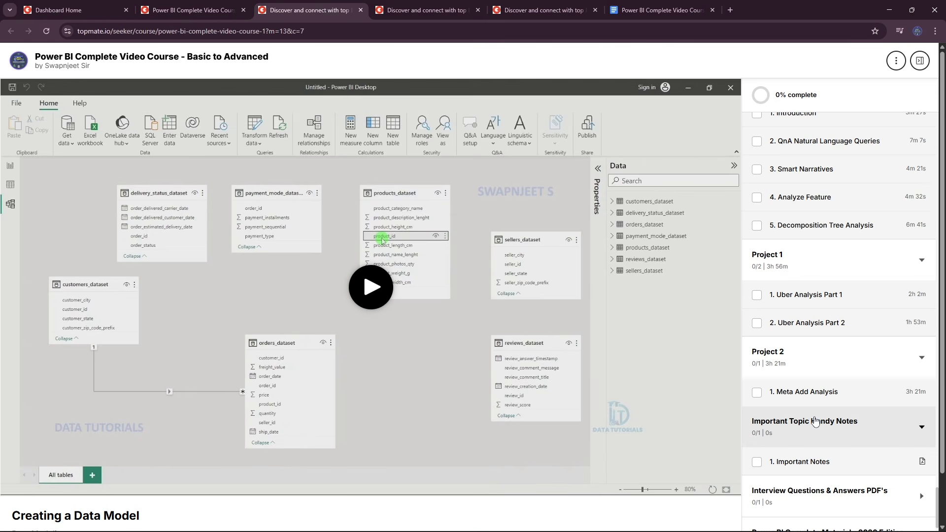
Open the Important Notes lesson, then the Interview QnA lesson.
{"action": "left_click", "coordinate": [797, 463]}
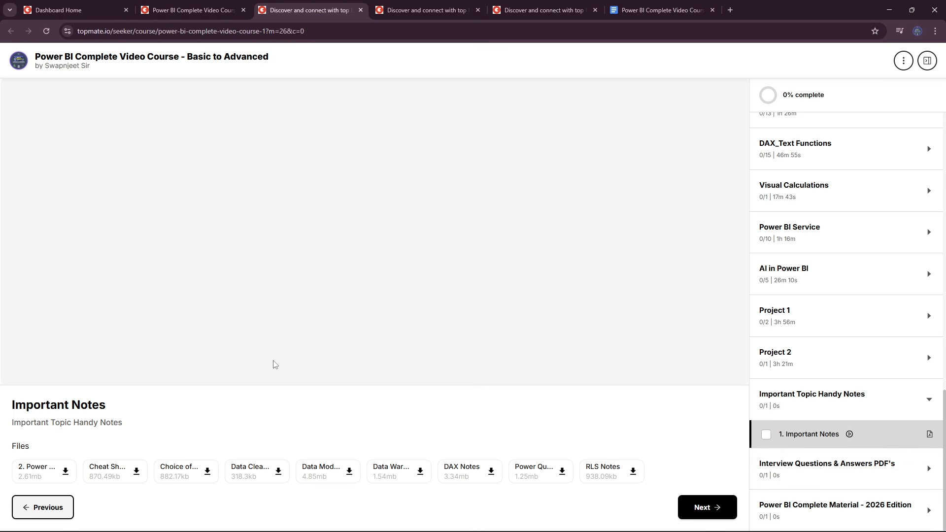
{"action": "scroll", "coordinate": [306, 268], "scroll_direction": "down", "scroll_amount": 15}
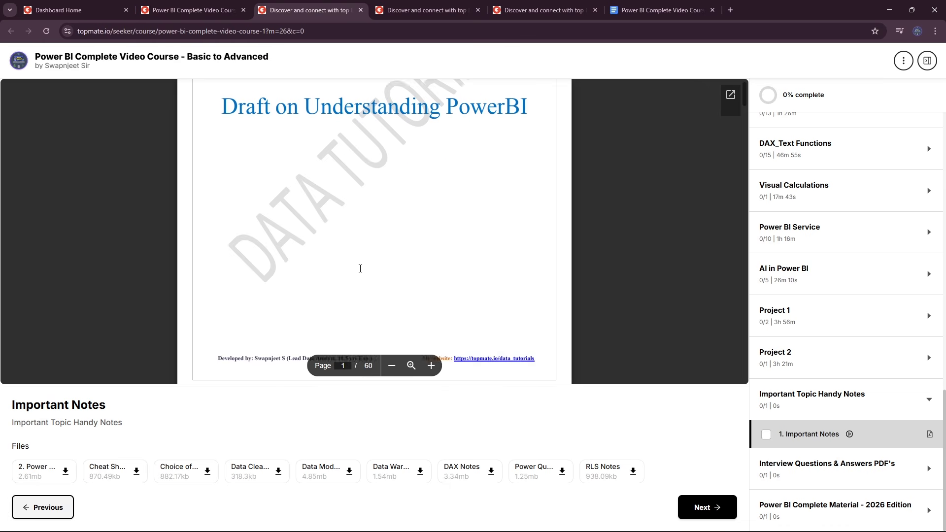
{"action": "scroll", "coordinate": [365, 277], "scroll_direction": "down", "scroll_amount": 20}
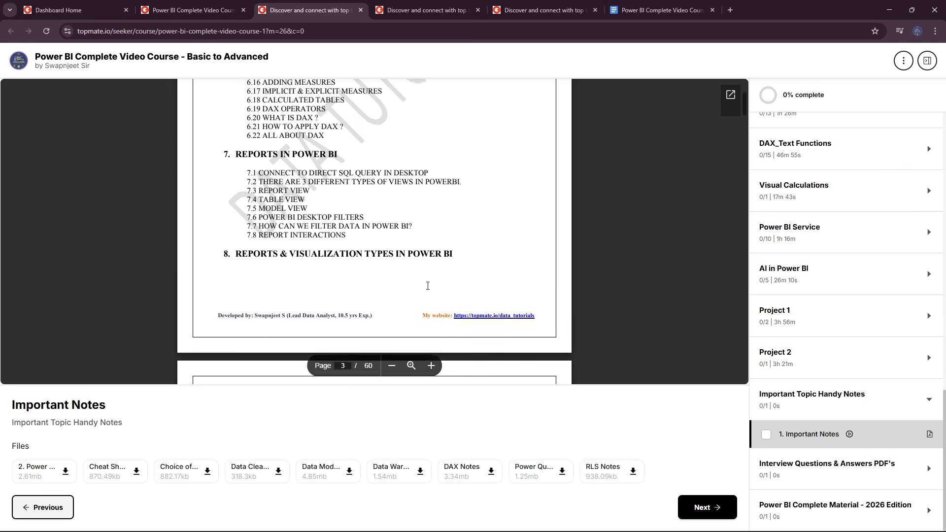
{"action": "scroll", "coordinate": [427, 285], "scroll_direction": "down", "scroll_amount": 8}
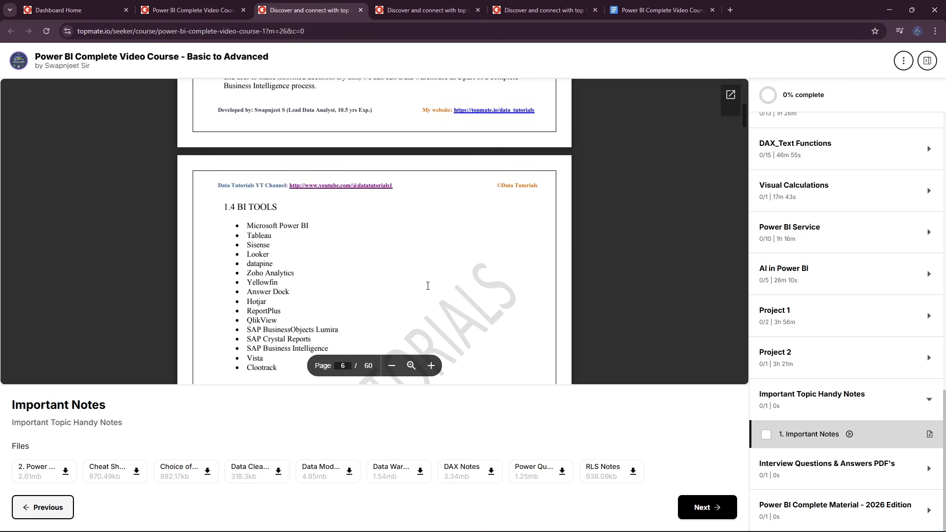
{"action": "scroll", "coordinate": [428, 285], "scroll_direction": "down", "scroll_amount": 6}
{"action": "left_click", "coordinate": [833, 467]}
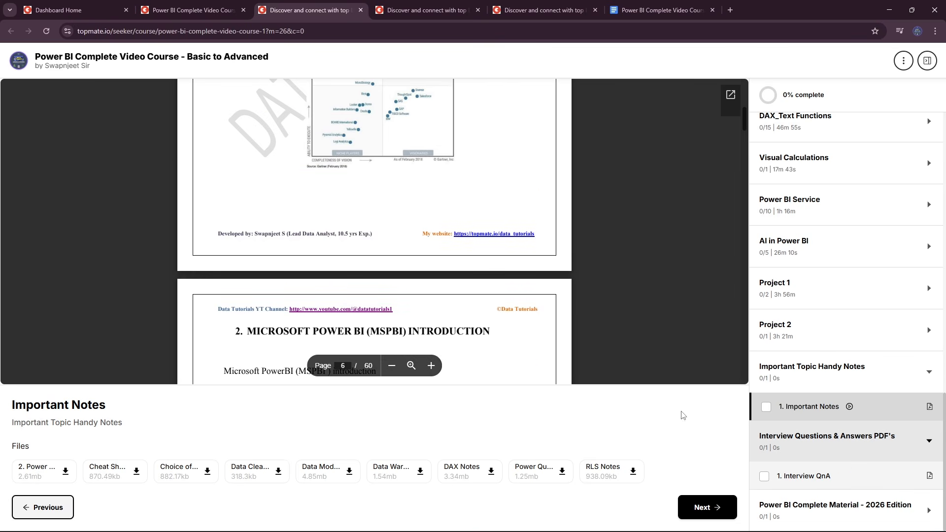
{"action": "left_click", "coordinate": [806, 477]}
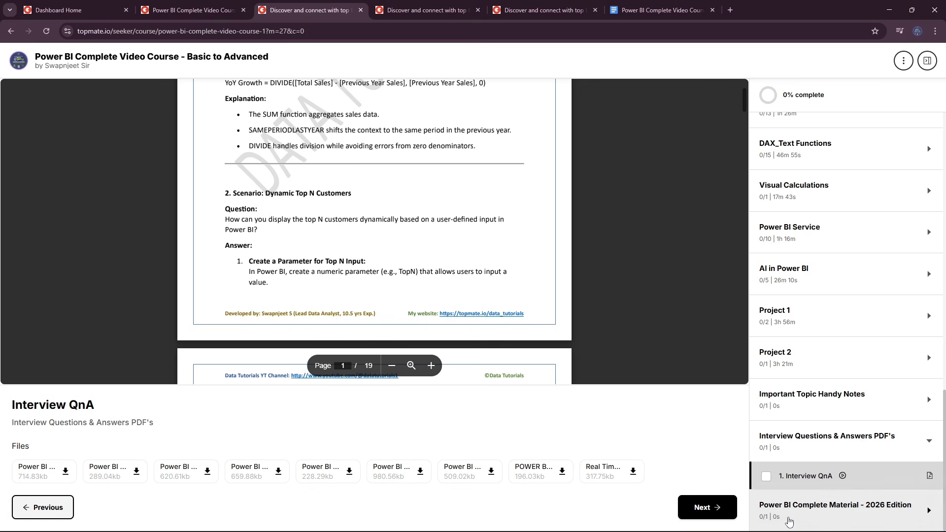
Open the 2026 Edition's Material URL lesson and select its Google Drive link.
{"action": "left_click", "coordinate": [809, 508]}
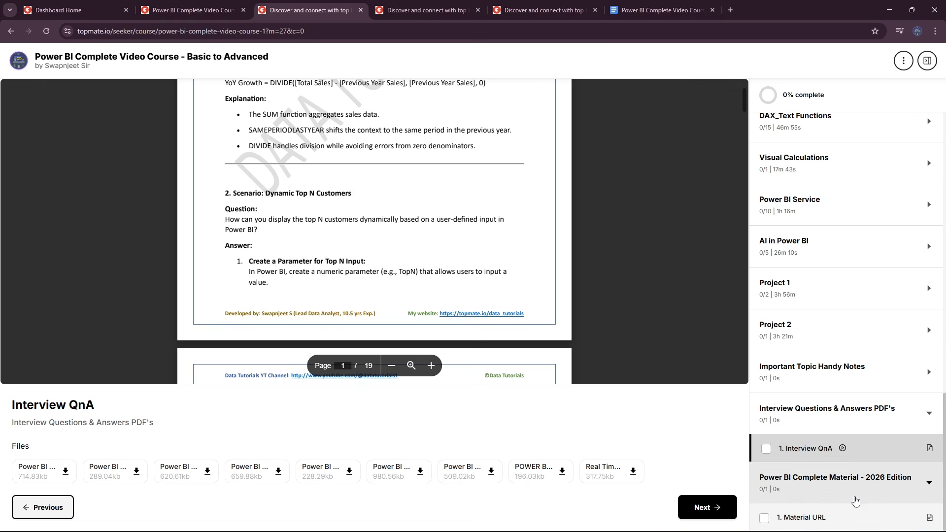
{"action": "left_click", "coordinate": [811, 519]}
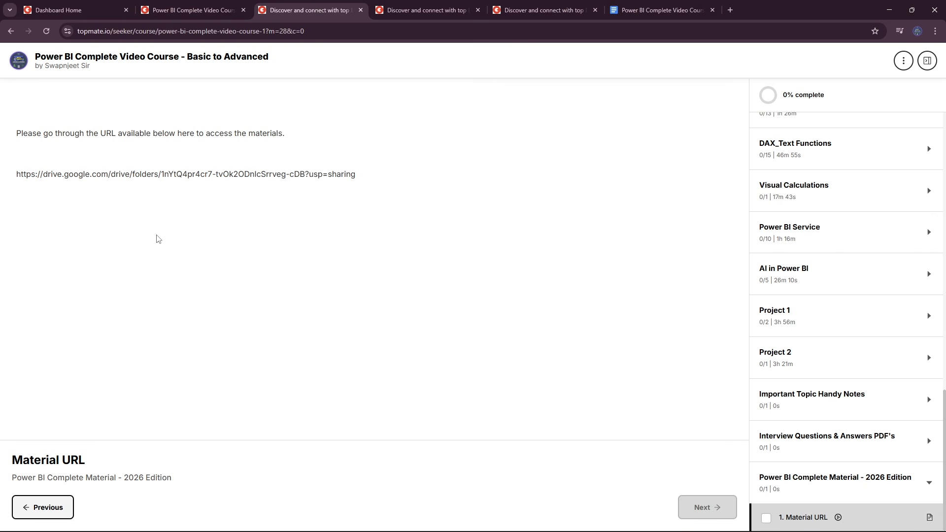
{"action": "triple_click", "coordinate": [74, 177]}
{"action": "key", "text": "ctrl+c"}
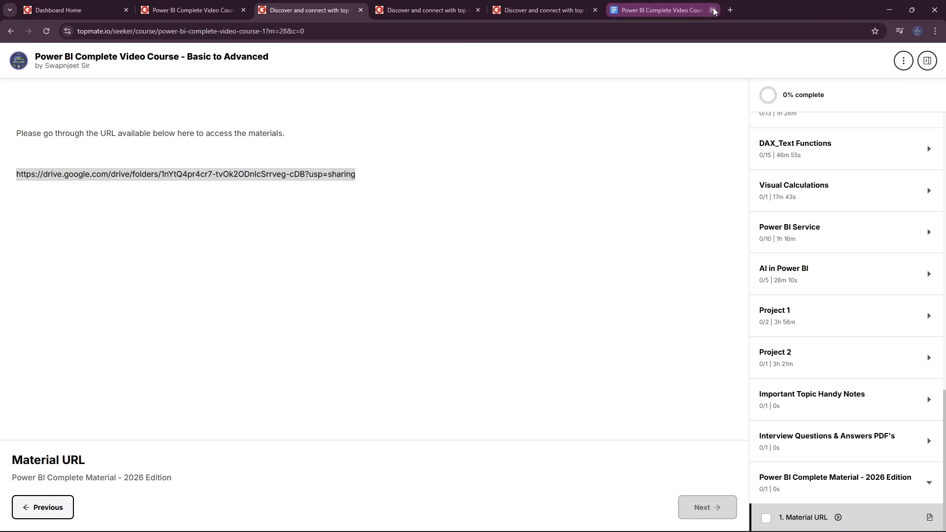
Load the Drive link in a new tab and open Power BI Material > Interview Questions as a list.
{"action": "left_click", "coordinate": [732, 10]}
{"action": "key", "text": "ctrl+v"}
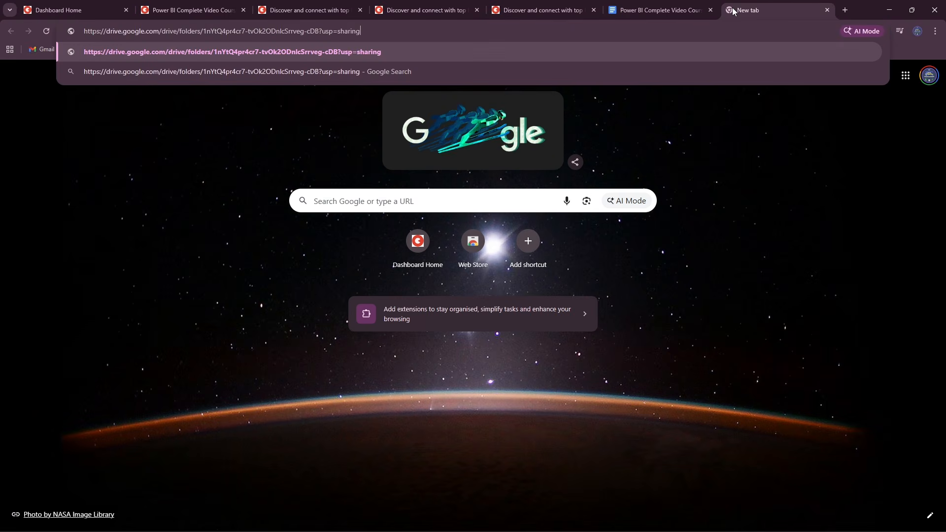
{"action": "key", "text": "Return"}
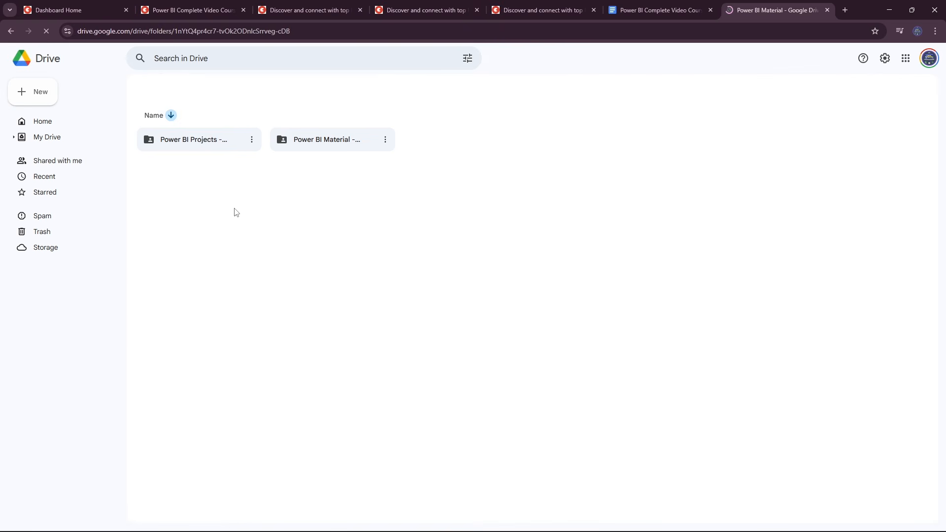
{"action": "left_click", "coordinate": [350, 168]}
{"action": "double_click", "coordinate": [349, 169]}
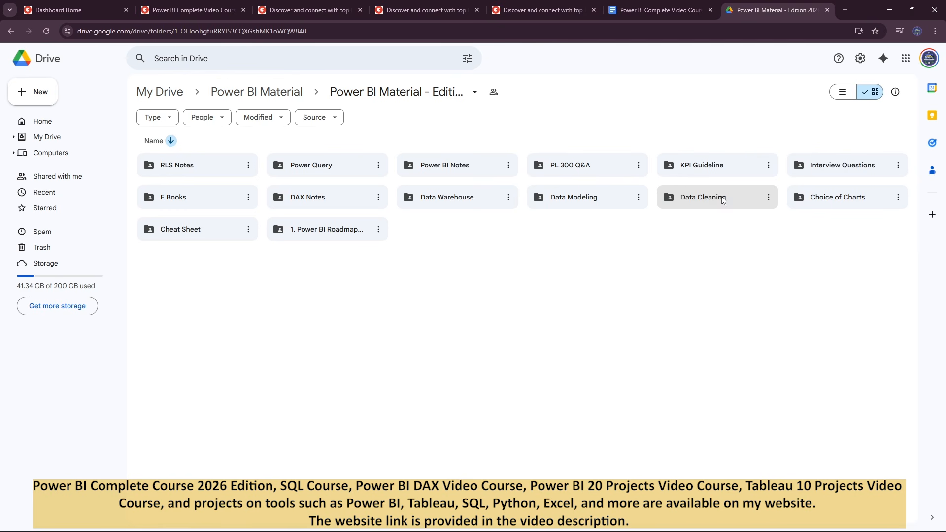
{"action": "double_click", "coordinate": [849, 174]}
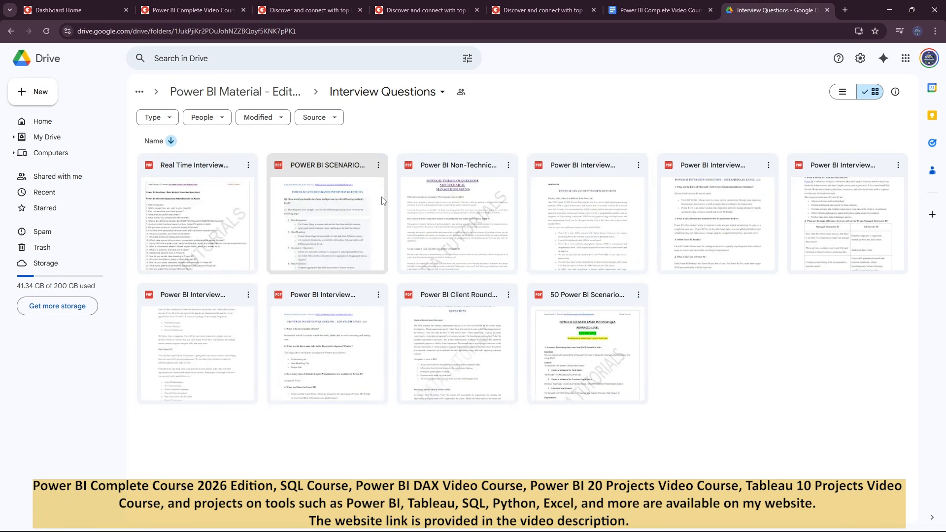
{"action": "left_click", "coordinate": [843, 92]}
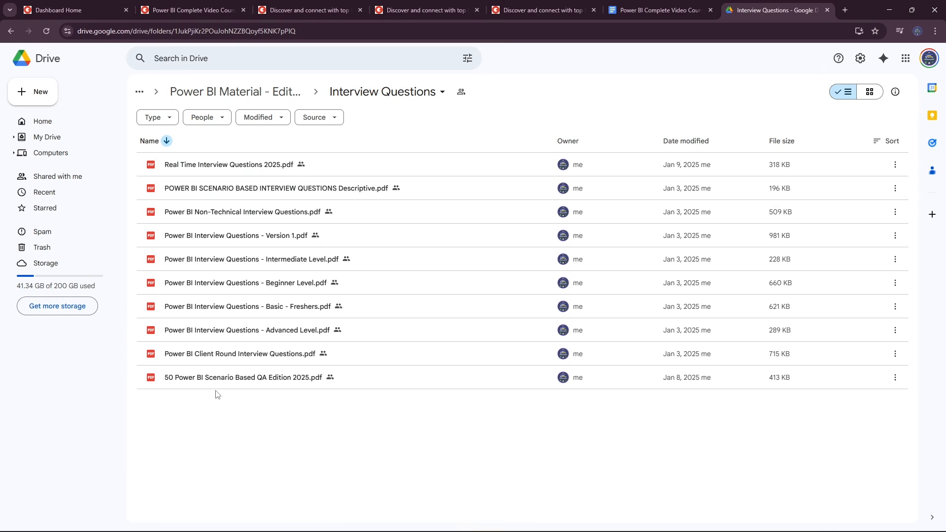
Cycle through the open course tabs, ending back on the Material URL lesson page.
{"action": "left_click", "coordinate": [542, 10]}
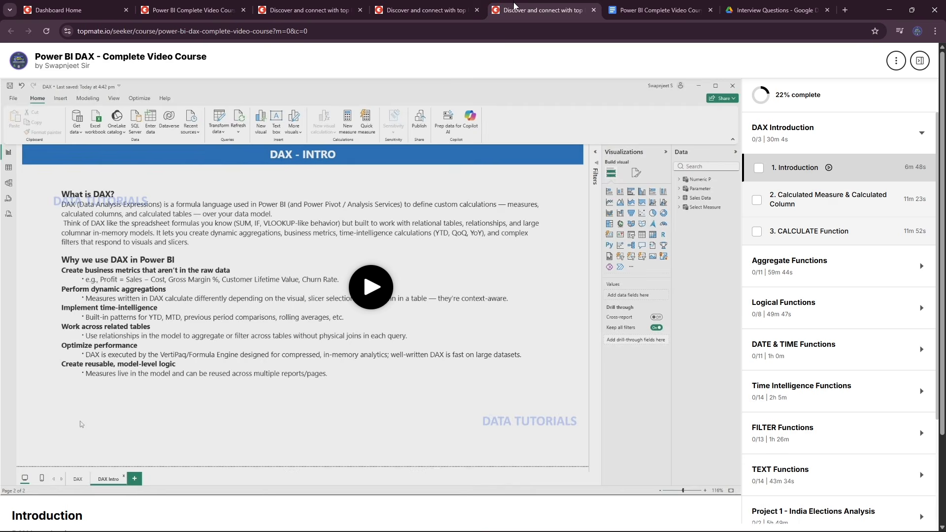
{"action": "left_click", "coordinate": [457, 4]}
{"action": "left_click", "coordinate": [347, 4]}
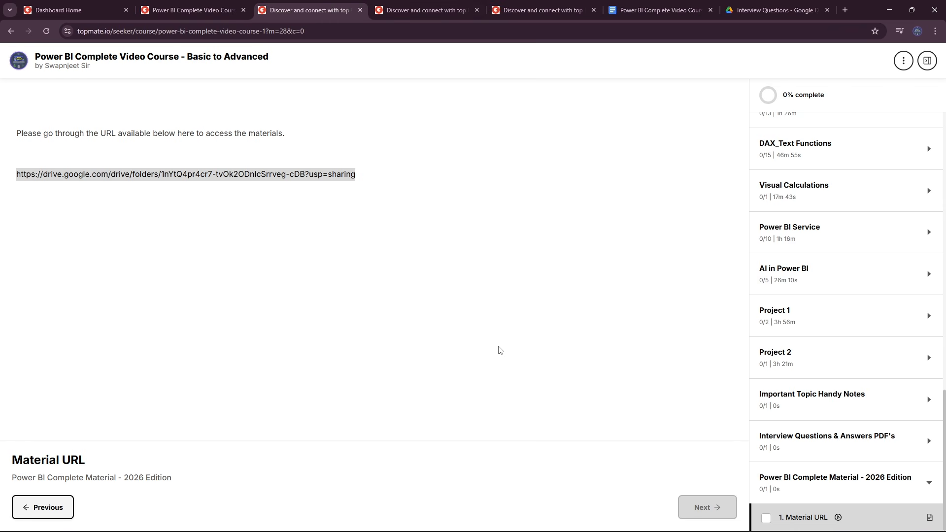
{"action": "scroll", "coordinate": [864, 323], "scroll_direction": "up", "scroll_amount": 15}
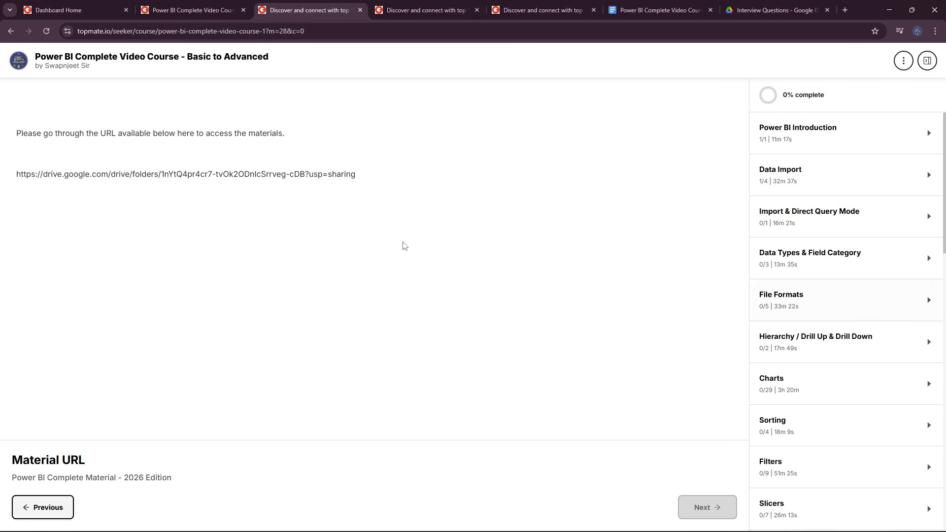
Browse the 21 Power BI Projects course, expanding Adidas Sales Analysis, then go to Dashboard Home.
{"action": "left_click", "coordinate": [403, 4]}
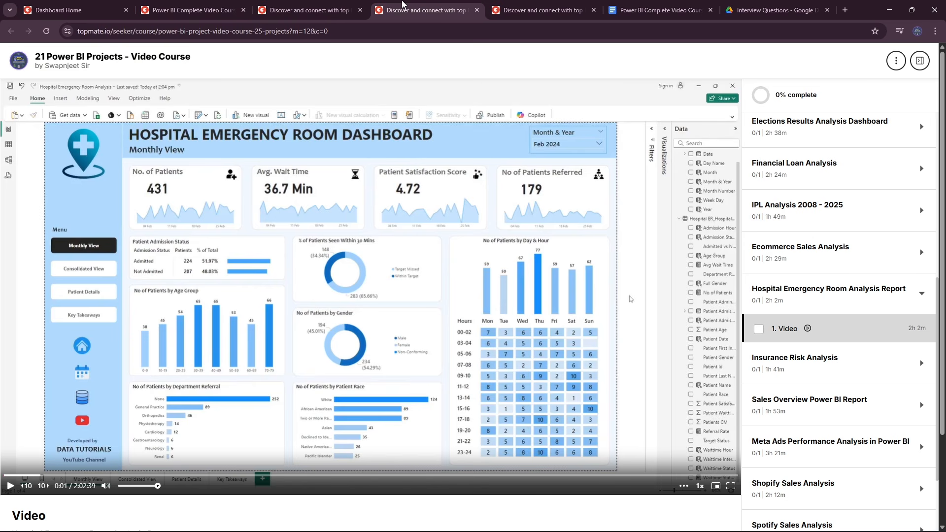
{"action": "triple_click", "coordinate": [48, 58]}
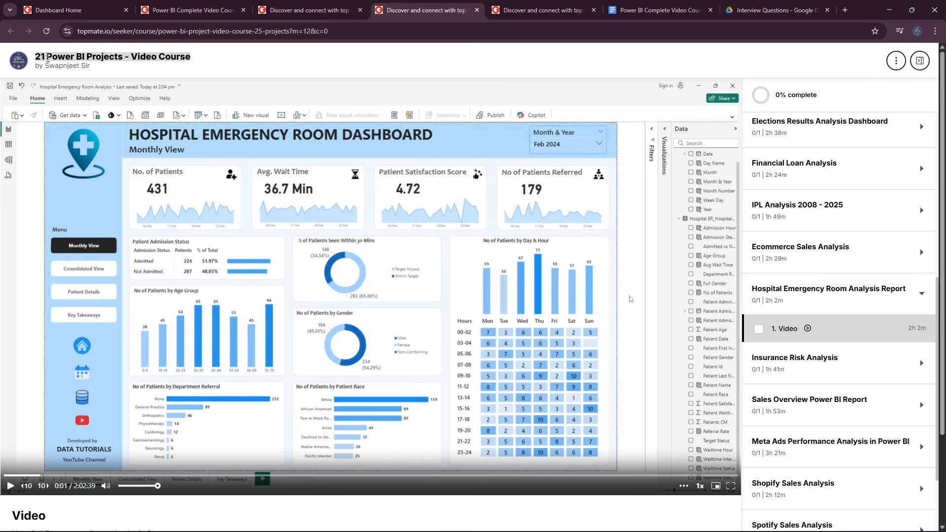
{"action": "scroll", "coordinate": [793, 163], "scroll_direction": "up", "scroll_amount": 6}
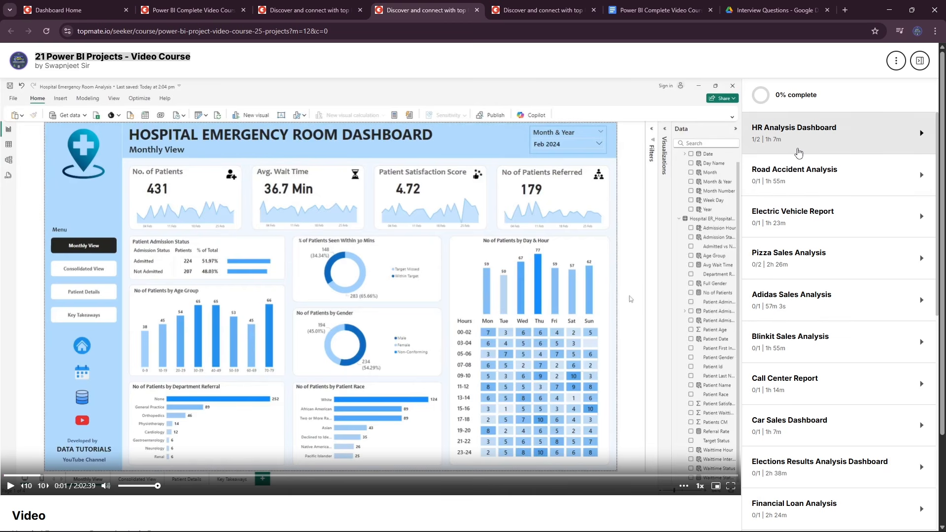
{"action": "scroll", "coordinate": [813, 296], "scroll_direction": "down", "scroll_amount": 10}
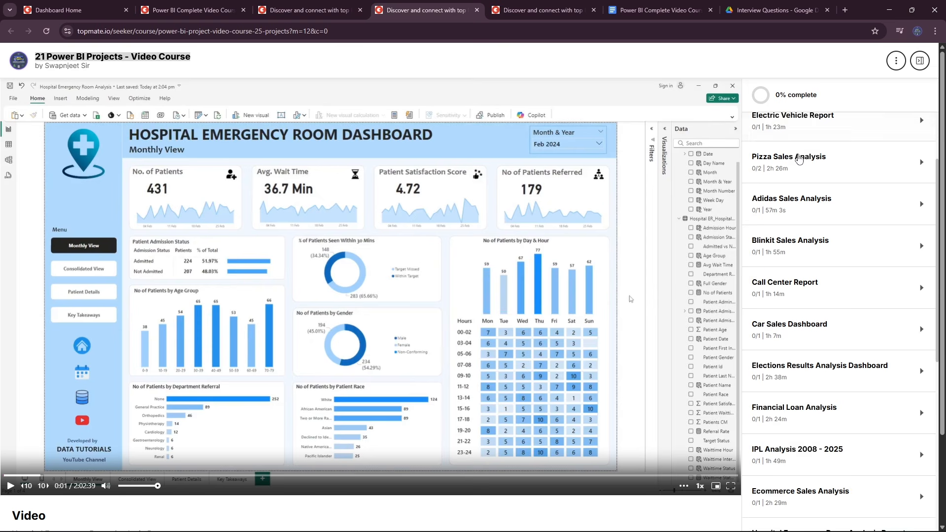
{"action": "scroll", "coordinate": [845, 450], "scroll_direction": "up", "scroll_amount": 10}
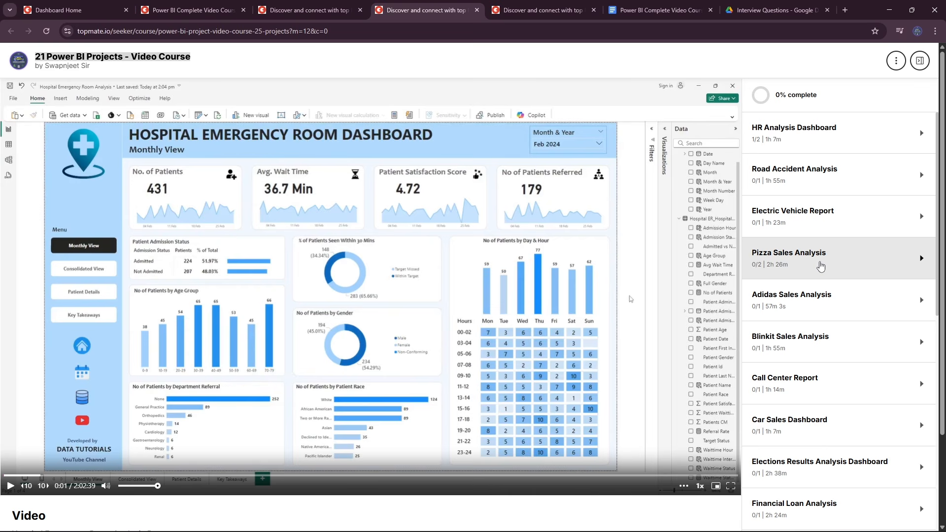
{"action": "scroll", "coordinate": [375, 374], "scroll_direction": "down", "scroll_amount": 2}
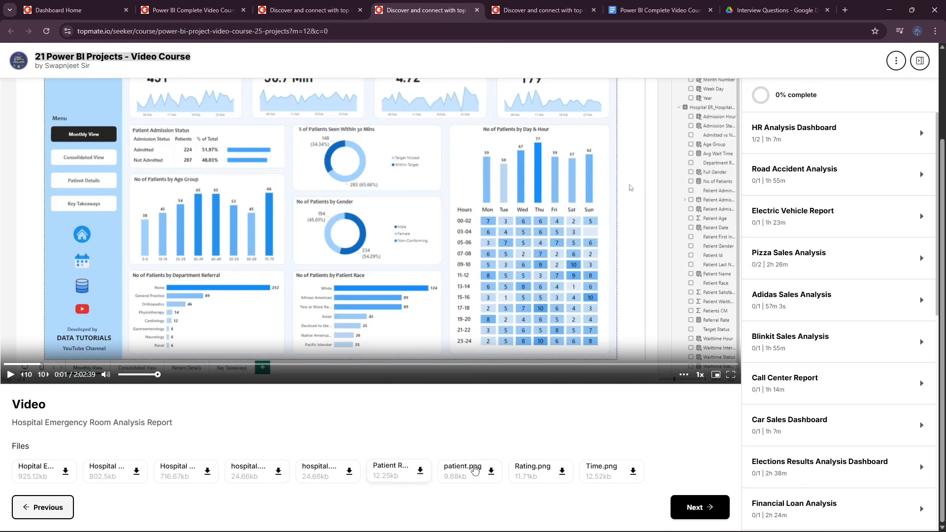
{"action": "scroll", "coordinate": [655, 440], "scroll_direction": "up", "scroll_amount": 2}
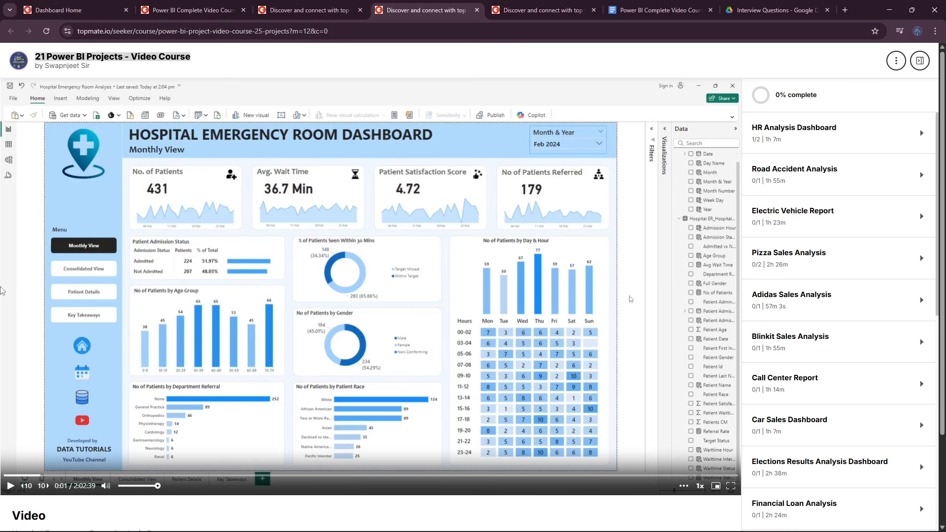
{"action": "left_click", "coordinate": [805, 311]}
{"action": "scroll", "coordinate": [811, 326], "scroll_direction": "down", "scroll_amount": 7}
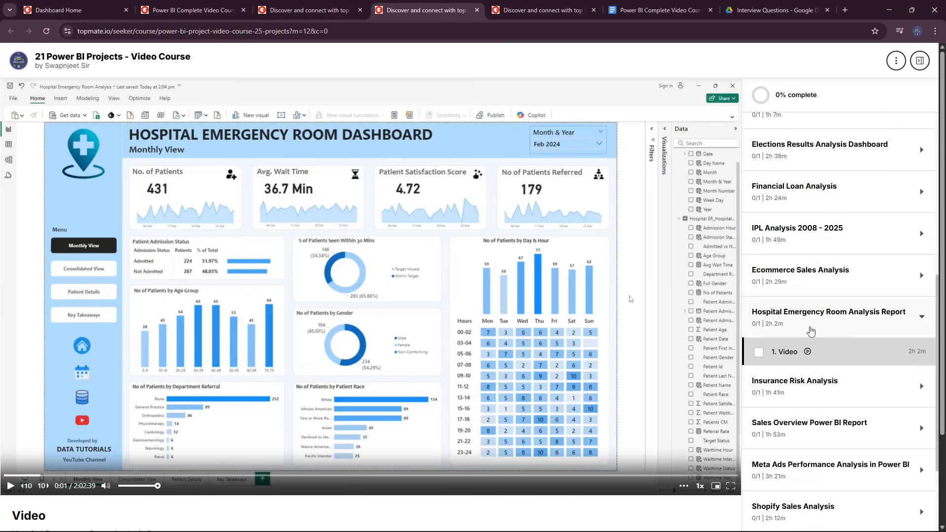
{"action": "scroll", "coordinate": [818, 453], "scroll_direction": "up", "scroll_amount": 5}
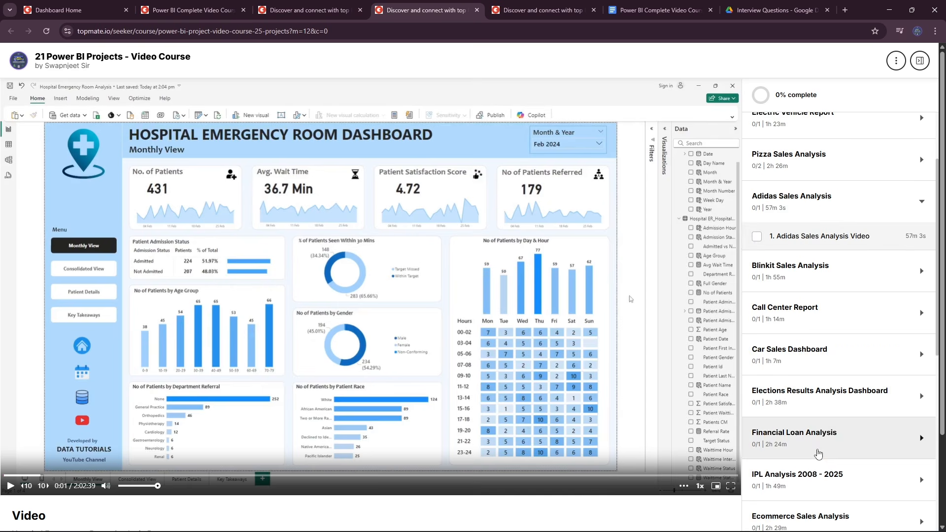
{"action": "scroll", "coordinate": [819, 453], "scroll_direction": "up", "scroll_amount": 2}
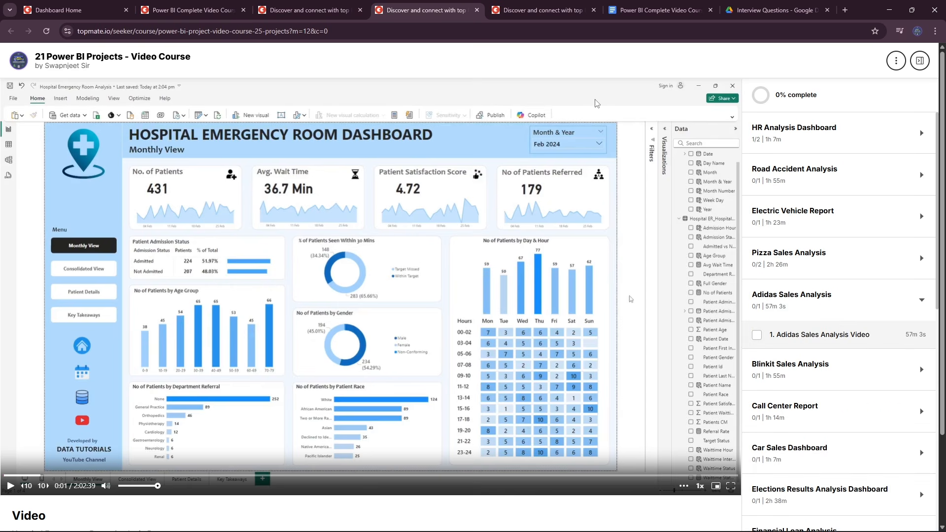
{"action": "left_click", "coordinate": [74, 3]}
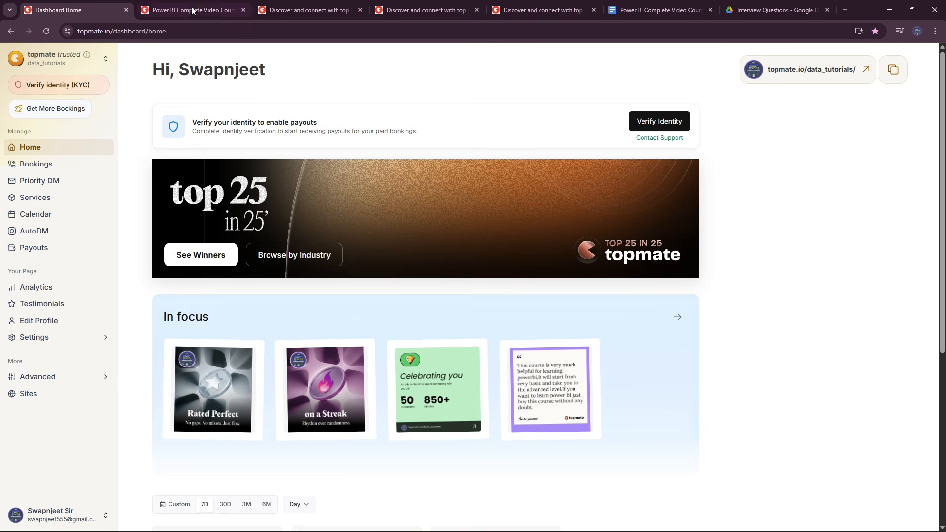
Go from the Power BI Complete Video Course page to the creator's product listing.
{"action": "left_click", "coordinate": [192, 10]}
{"action": "scroll", "coordinate": [366, 167], "scroll_direction": "up", "scroll_amount": 10}
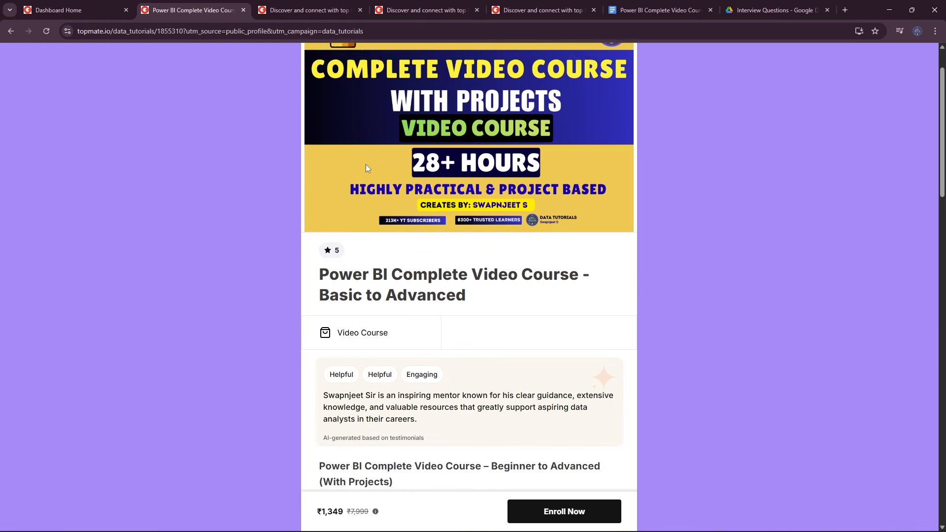
{"action": "left_click", "coordinate": [718, 192]}
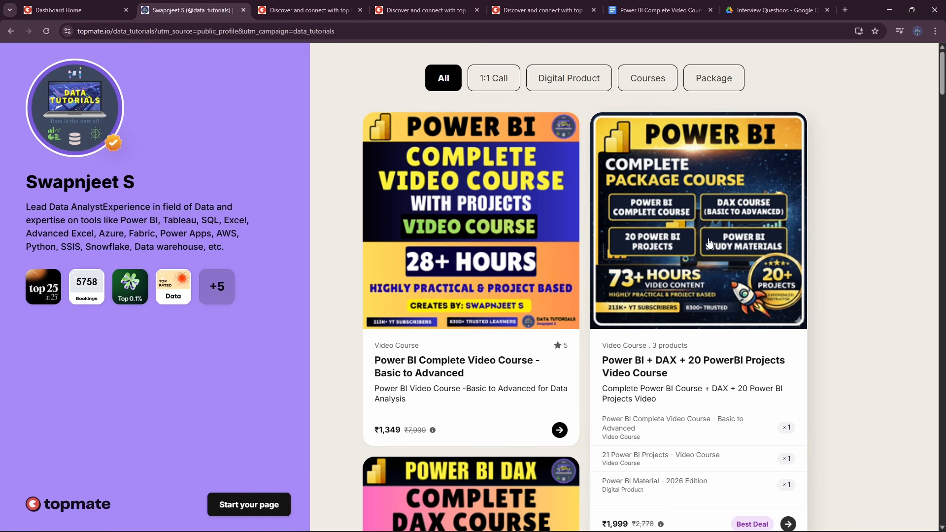
{"action": "scroll", "coordinate": [721, 251], "scroll_direction": "down", "scroll_amount": 2}
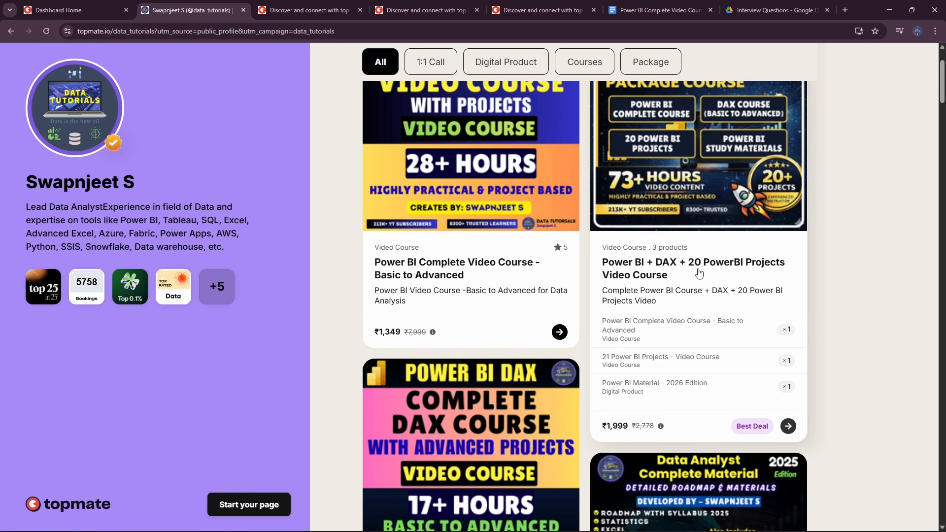
Open the Power BI + DAX + 20 PowerBI Projects package and its Detailed Syllabus document.
{"action": "left_click", "coordinate": [691, 266]}
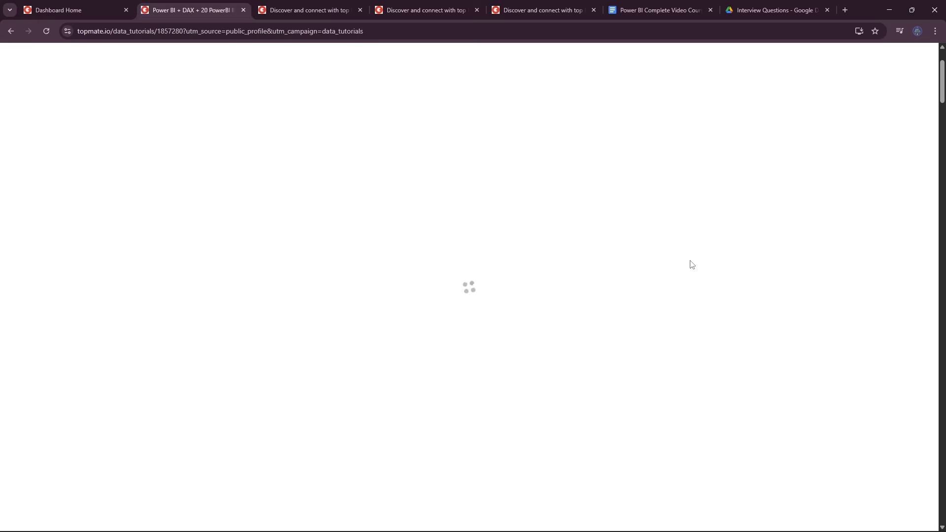
{"action": "scroll", "coordinate": [233, 364], "scroll_direction": "down", "scroll_amount": 1}
{"action": "scroll", "coordinate": [234, 356], "scroll_direction": "down", "scroll_amount": 8}
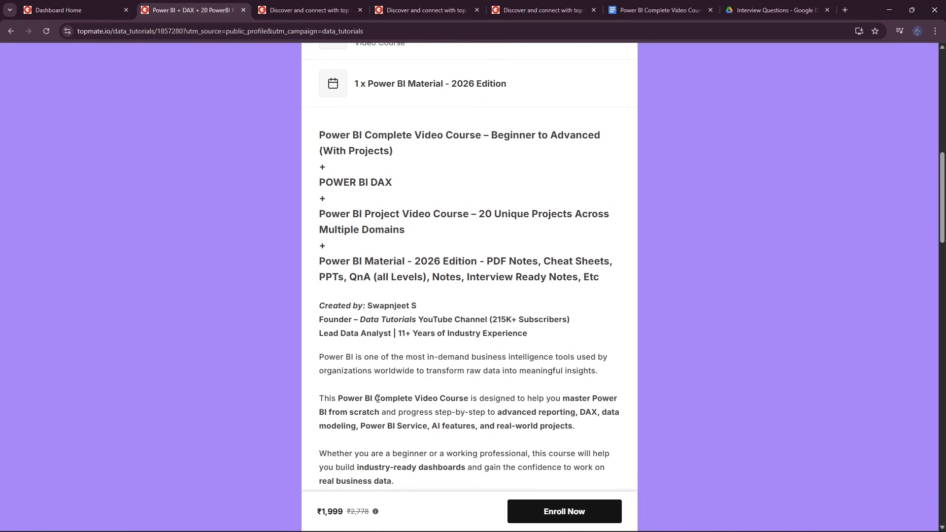
{"action": "scroll", "coordinate": [377, 399], "scroll_direction": "down", "scroll_amount": 3}
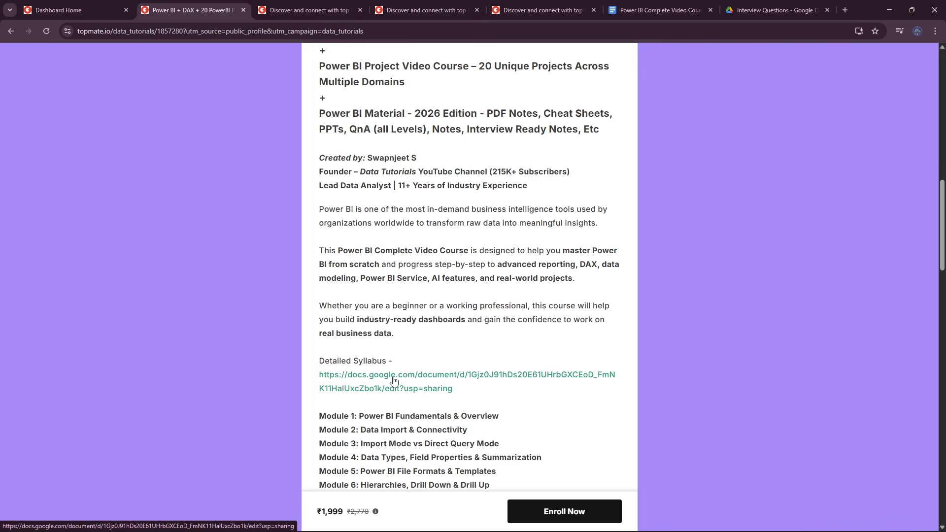
{"action": "left_click", "coordinate": [393, 378]}
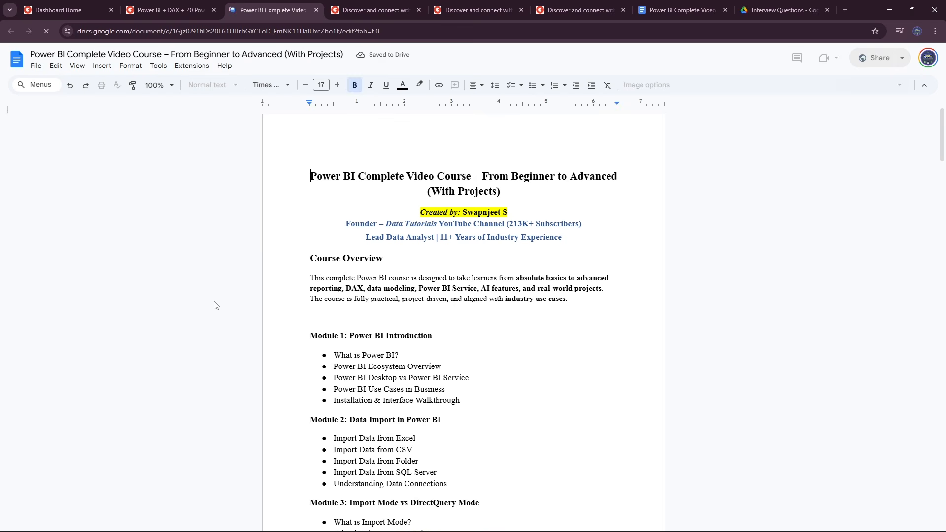
Read the Google Docs syllabus through Module 27, then return to the Power BI + DAX bundle tab.
{"action": "scroll", "coordinate": [221, 317], "scroll_direction": "down", "scroll_amount": 3}
{"action": "scroll", "coordinate": [223, 315], "scroll_direction": "down", "scroll_amount": 6}
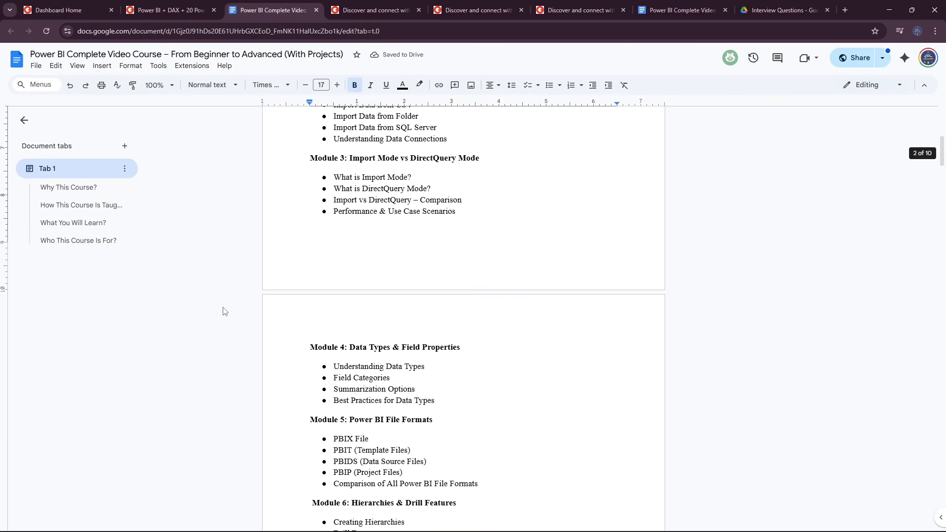
{"action": "scroll", "coordinate": [224, 311], "scroll_direction": "down", "scroll_amount": 4}
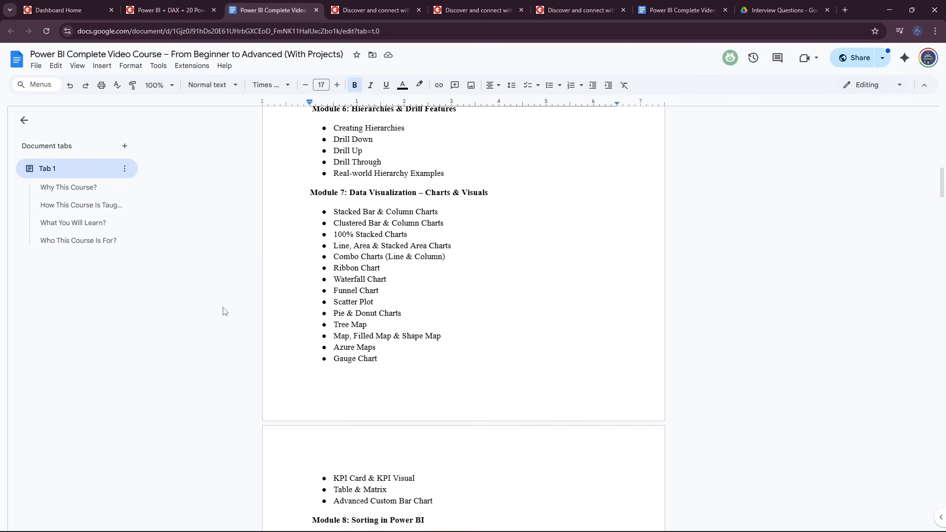
{"action": "scroll", "coordinate": [225, 311], "scroll_direction": "down", "scroll_amount": 15}
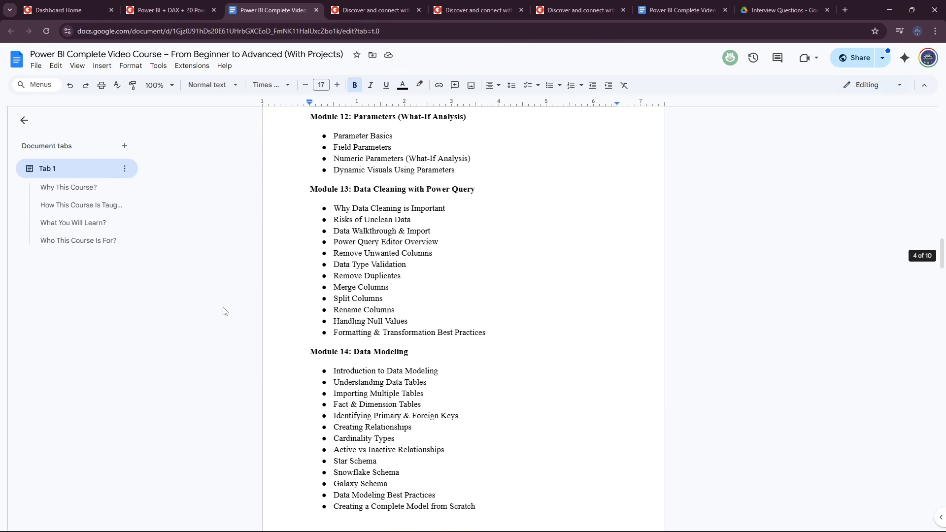
{"action": "scroll", "coordinate": [224, 311], "scroll_direction": "down", "scroll_amount": 20}
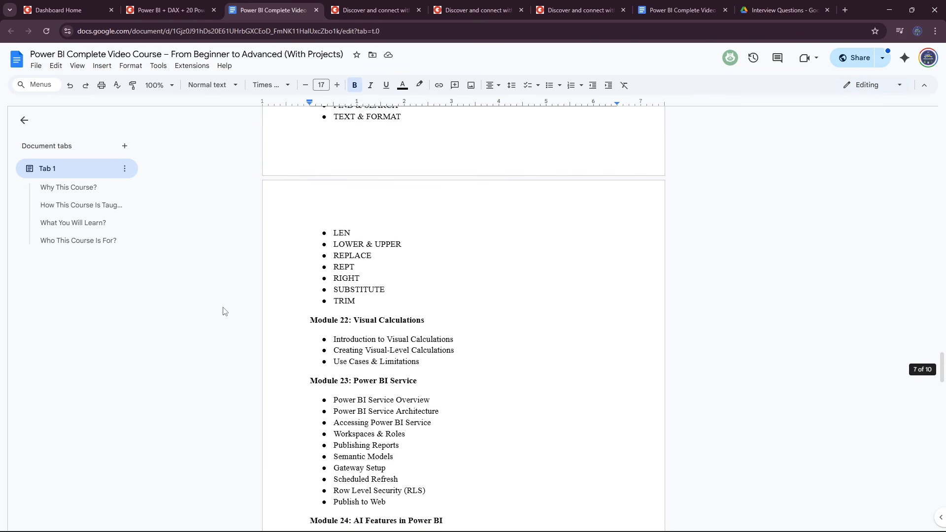
{"action": "scroll", "coordinate": [224, 311], "scroll_direction": "down", "scroll_amount": 10}
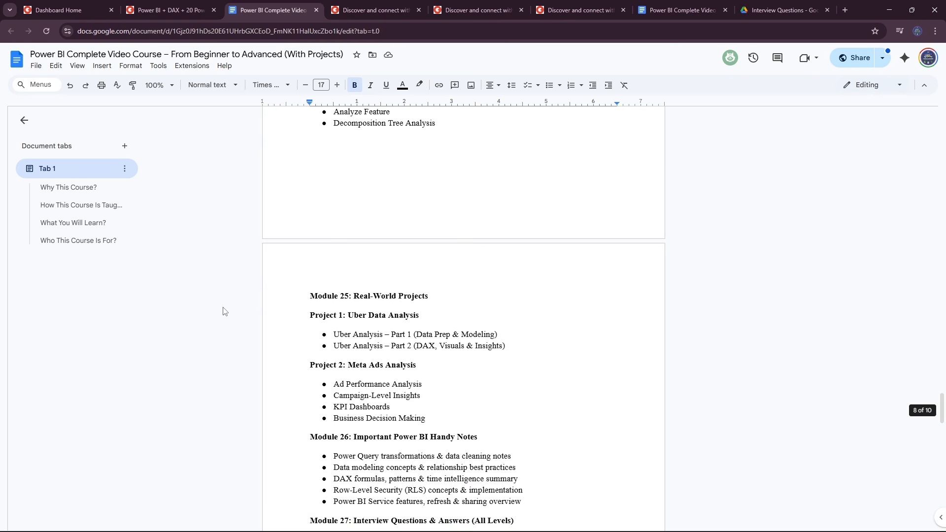
{"action": "scroll", "coordinate": [221, 312], "scroll_direction": "down", "scroll_amount": 5}
{"action": "scroll", "coordinate": [328, 236], "scroll_direction": "up", "scroll_amount": 4}
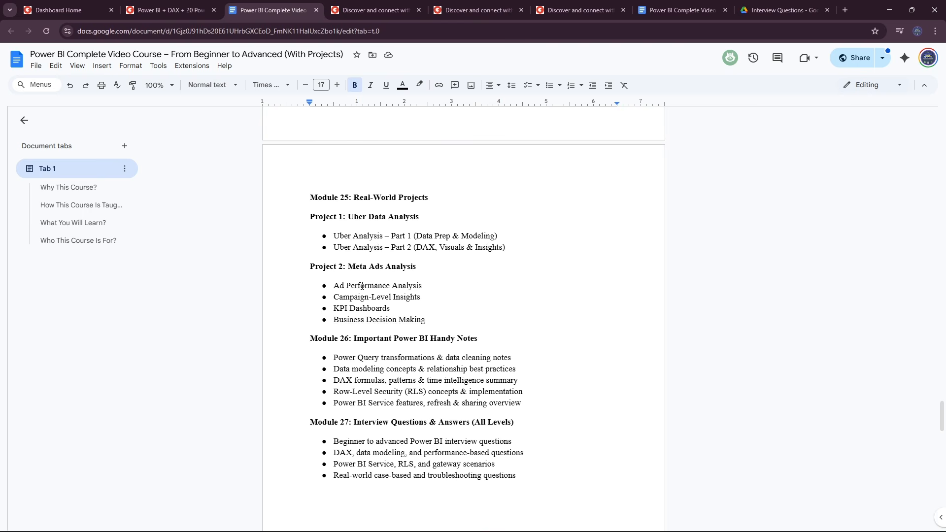
{"action": "scroll", "coordinate": [362, 286], "scroll_direction": "down", "scroll_amount": 15}
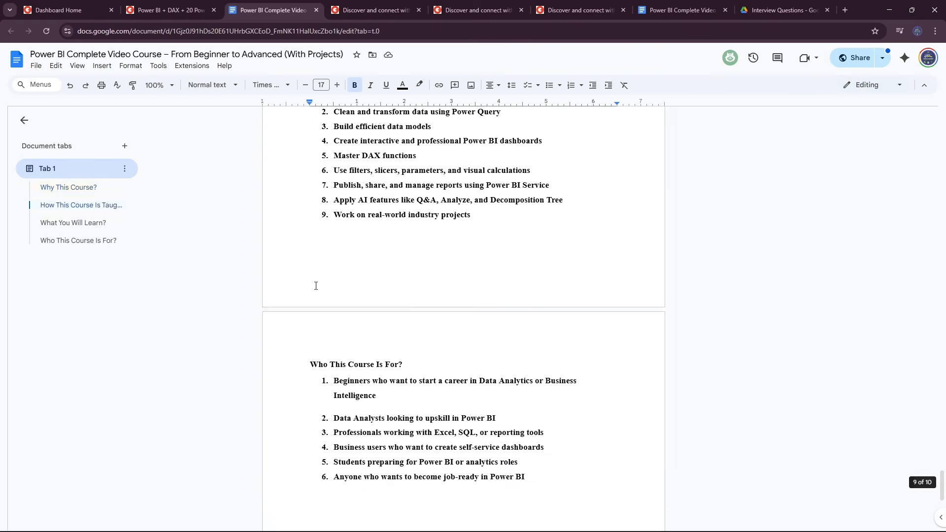
{"action": "scroll", "coordinate": [404, 298], "scroll_direction": "up", "scroll_amount": 15}
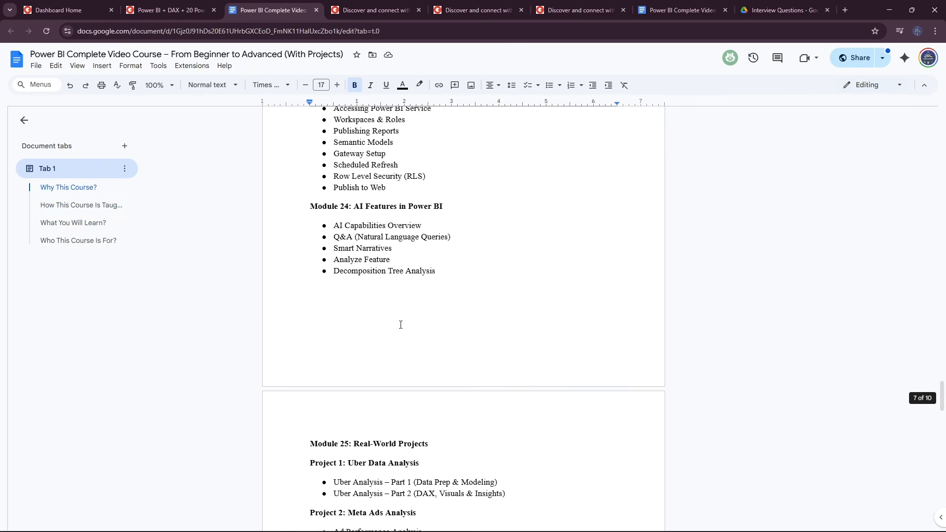
{"action": "scroll", "coordinate": [400, 324], "scroll_direction": "up", "scroll_amount": 10}
{"action": "left_click", "coordinate": [183, 10]}
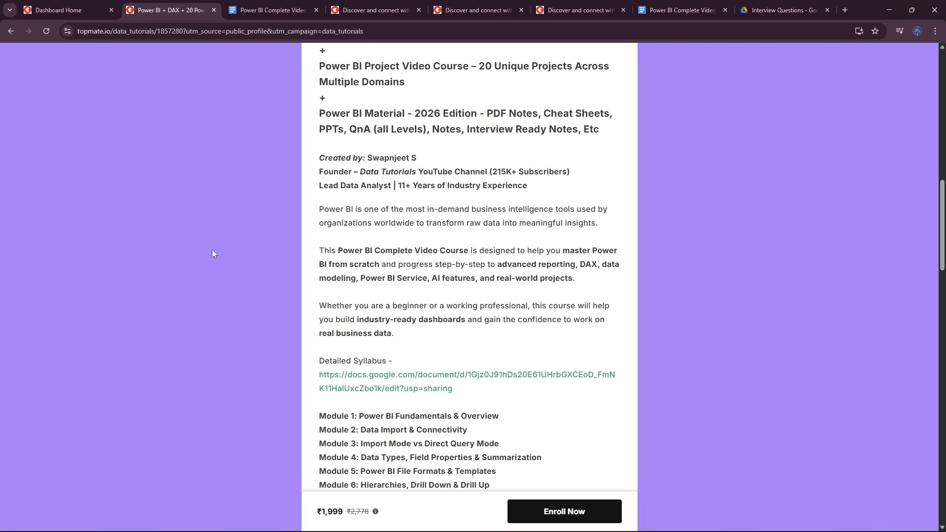
Check the open course tabs, then go back to the instructor's product listing.
{"action": "left_click", "coordinate": [375, 9]}
{"action": "left_click", "coordinate": [467, 6]}
{"action": "left_click", "coordinate": [370, 6]}
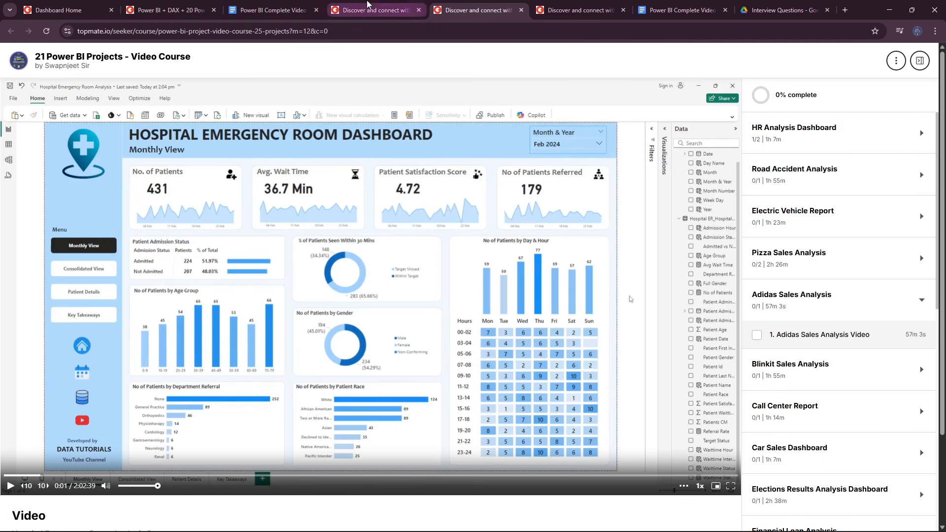
{"action": "left_click", "coordinate": [200, 7]}
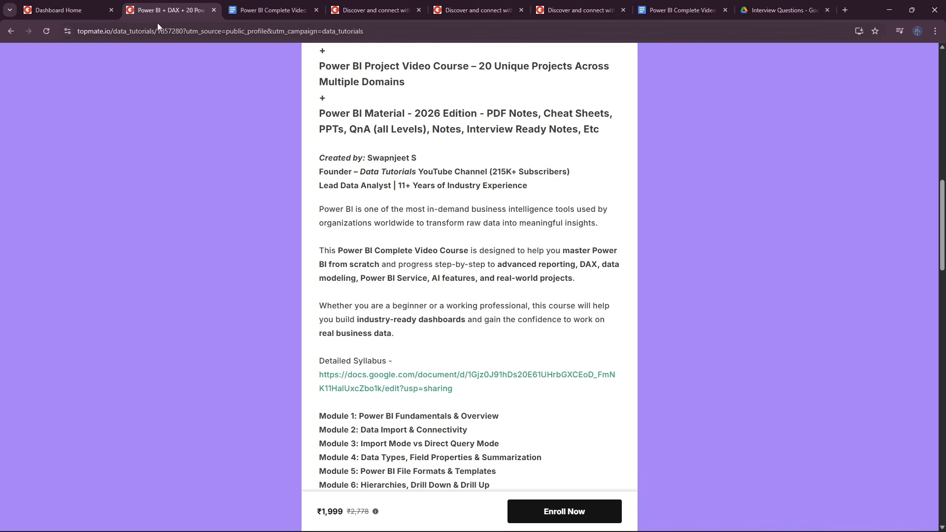
{"action": "left_click", "coordinate": [11, 31]}
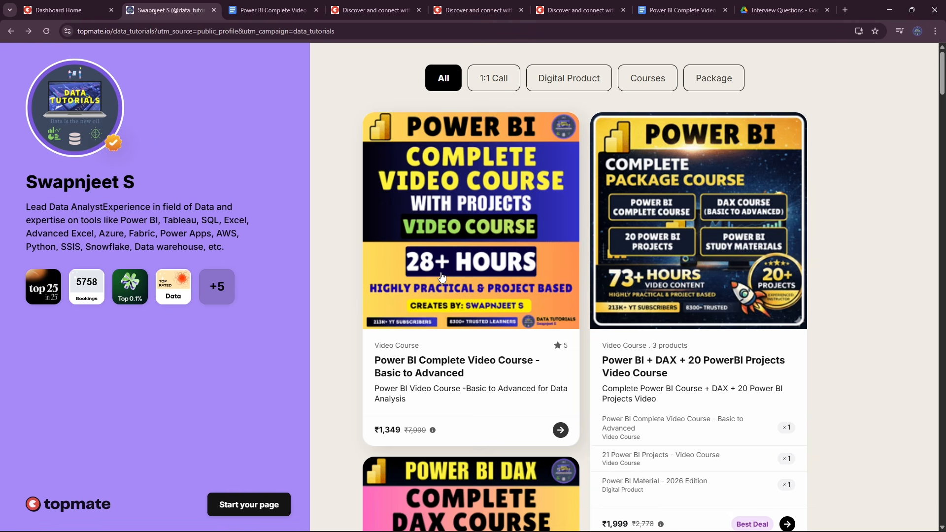
Scroll through the instructor's Power BI and Tableau course cards.
{"action": "scroll", "coordinate": [708, 287], "scroll_direction": "down", "scroll_amount": 1}
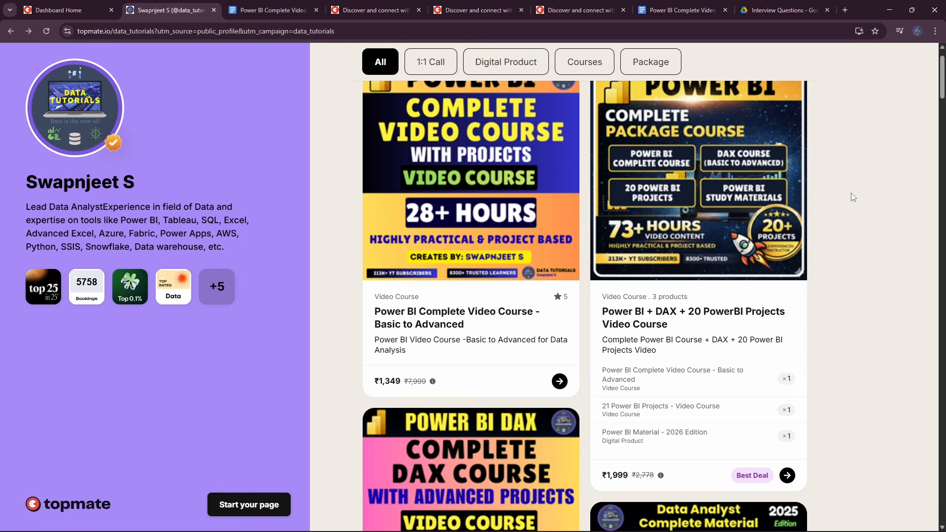
{"action": "scroll", "coordinate": [873, 238], "scroll_direction": "down", "scroll_amount": 5}
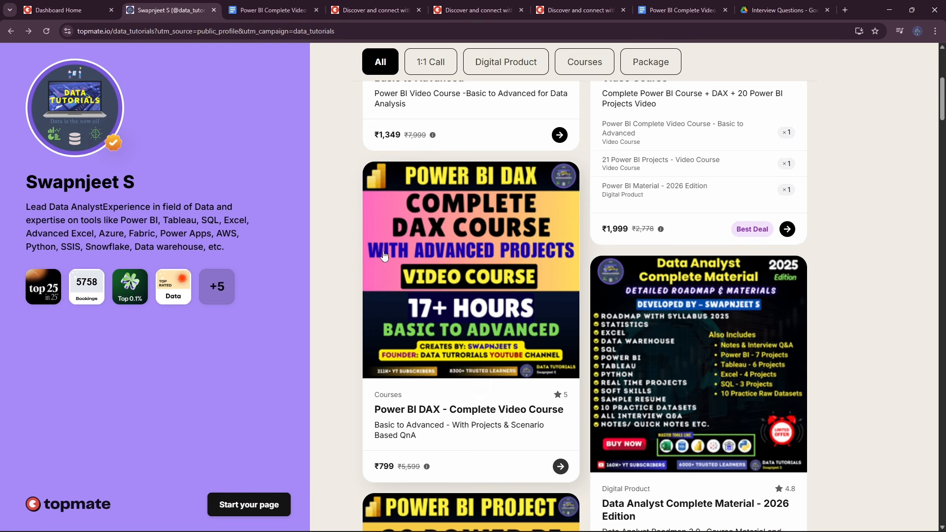
{"action": "scroll", "coordinate": [461, 299], "scroll_direction": "down", "scroll_amount": 5}
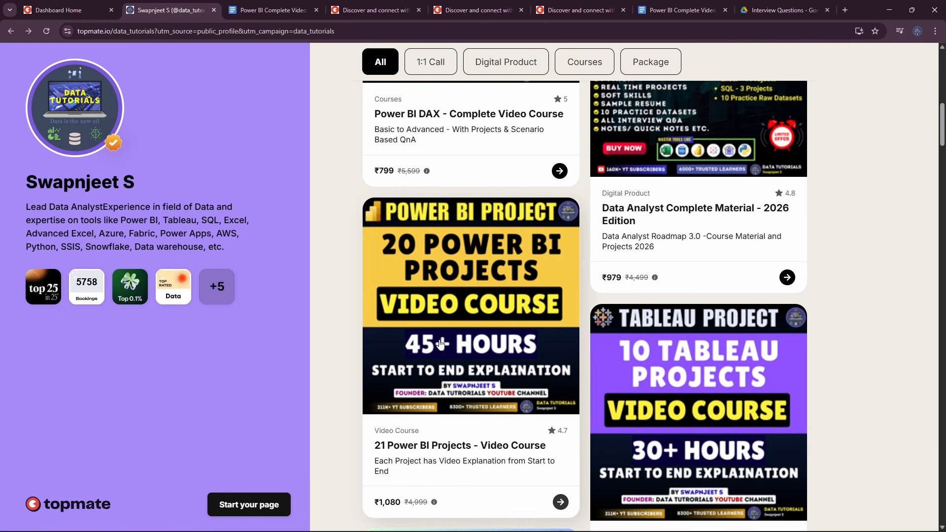
{"action": "scroll", "coordinate": [436, 322], "scroll_direction": "up", "scroll_amount": 7}
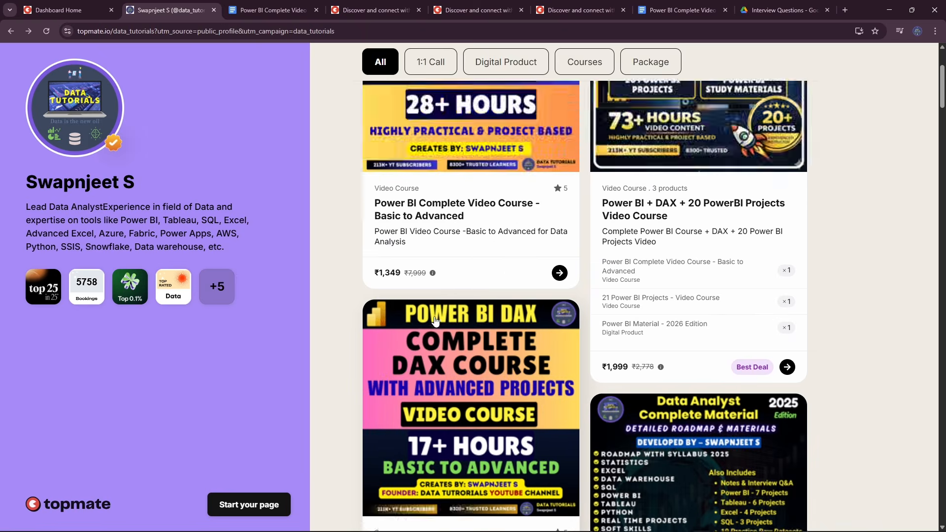
{"action": "scroll", "coordinate": [435, 322], "scroll_direction": "up", "scroll_amount": 2}
{"action": "scroll", "coordinate": [667, 282], "scroll_direction": "down", "scroll_amount": 1}
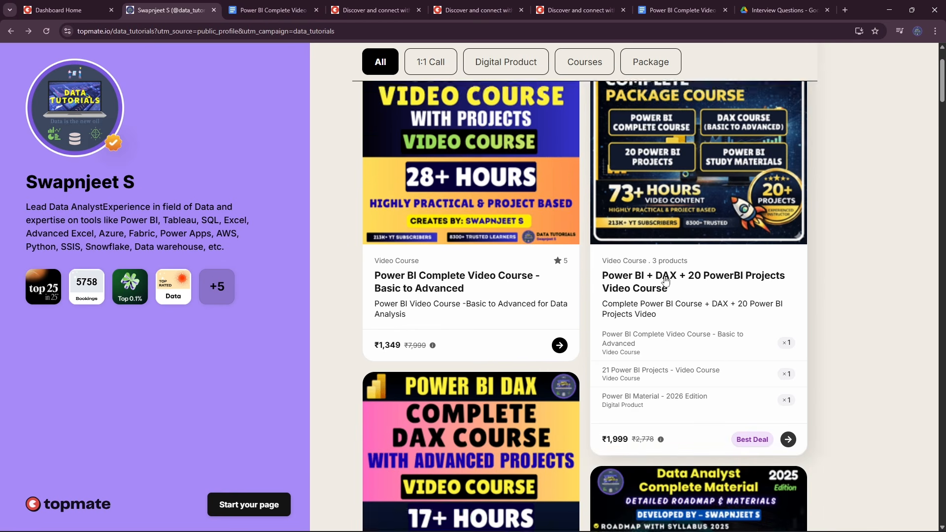
{"action": "scroll", "coordinate": [667, 281], "scroll_direction": "down", "scroll_amount": 1}
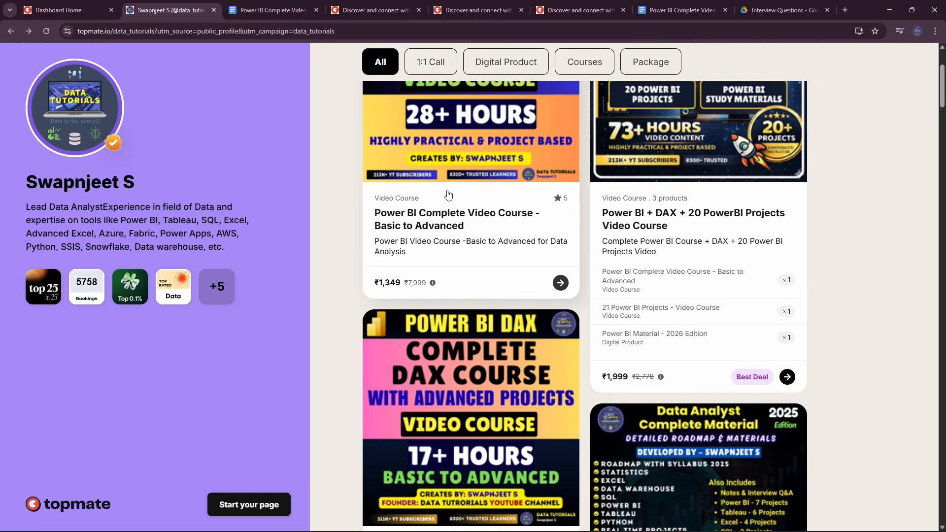
{"action": "scroll", "coordinate": [493, 365], "scroll_direction": "down", "scroll_amount": 4}
{"action": "scroll", "coordinate": [494, 364], "scroll_direction": "down", "scroll_amount": 4}
{"action": "scroll", "coordinate": [488, 335], "scroll_direction": "up", "scroll_amount": 11}
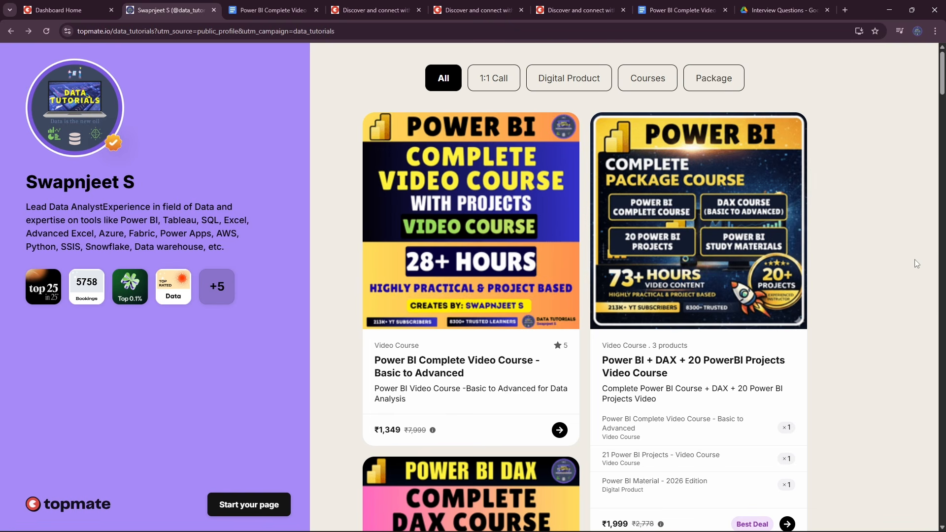
{"action": "scroll", "coordinate": [915, 259], "scroll_direction": "down", "scroll_amount": 2}
{"action": "scroll", "coordinate": [791, 300], "scroll_direction": "up", "scroll_amount": 2}
Revisit the materials, projects, DAX and outline tabs, then scroll the instructor's profile again.
{"action": "left_click", "coordinate": [374, 7]}
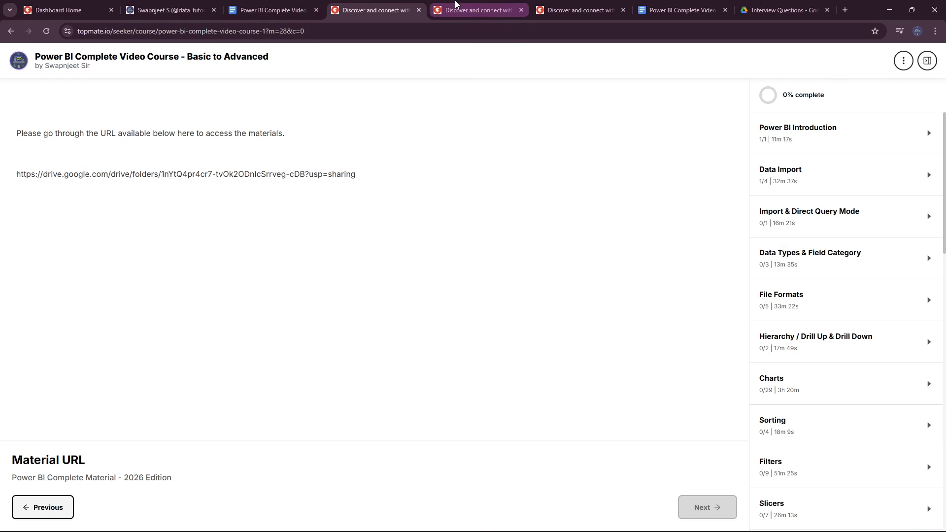
{"action": "left_click", "coordinate": [455, 5]}
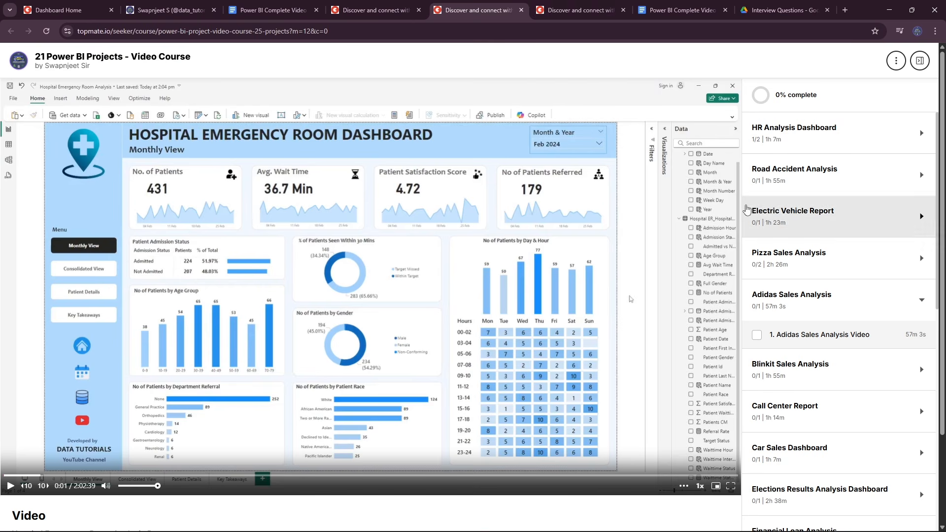
{"action": "left_click", "coordinate": [584, 7]}
{"action": "left_click", "coordinate": [695, 6]}
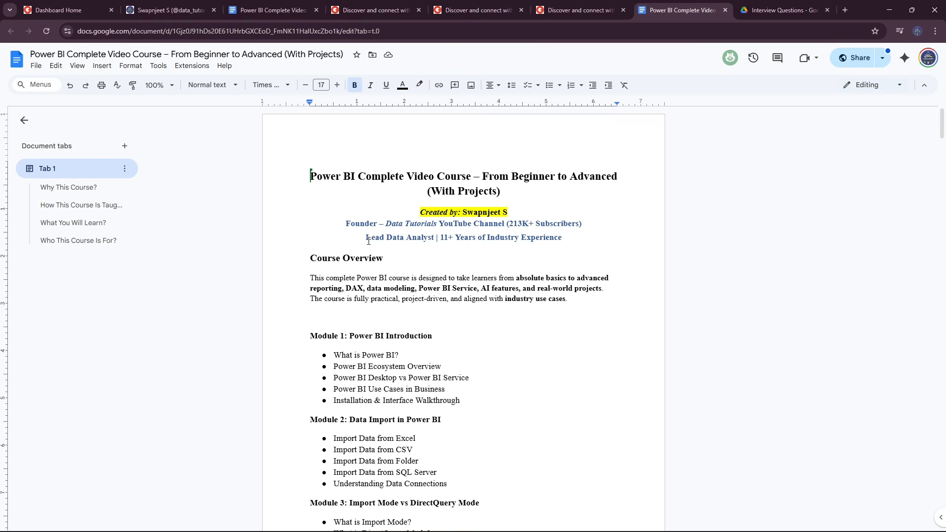
{"action": "left_click", "coordinate": [183, 7]}
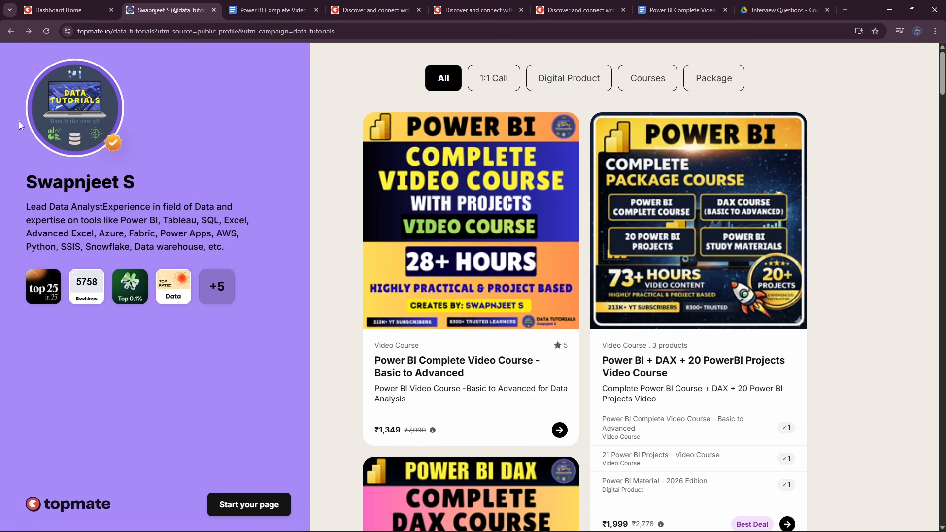
{"action": "scroll", "coordinate": [341, 339], "scroll_direction": "down", "scroll_amount": 13}
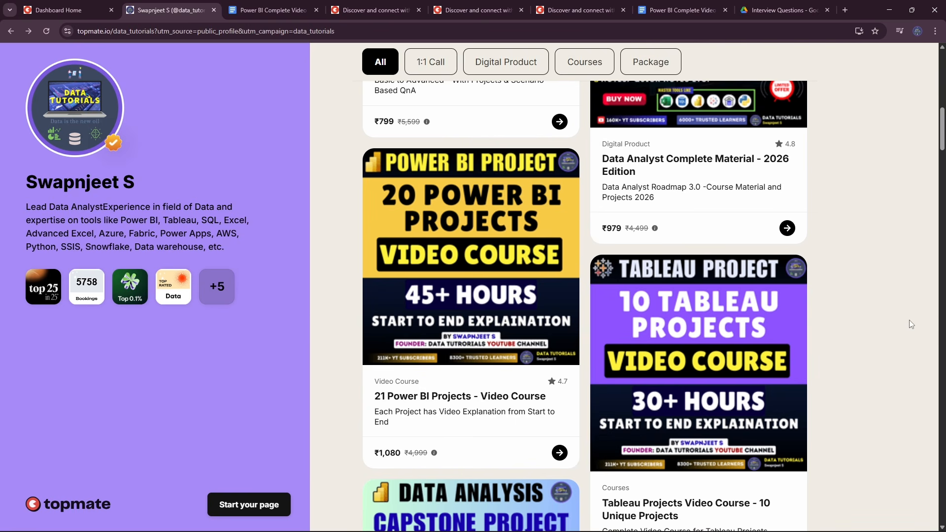
{"action": "scroll", "coordinate": [887, 282], "scroll_direction": "down", "scroll_amount": 4}
{"action": "scroll", "coordinate": [888, 267], "scroll_direction": "down", "scroll_amount": 5}
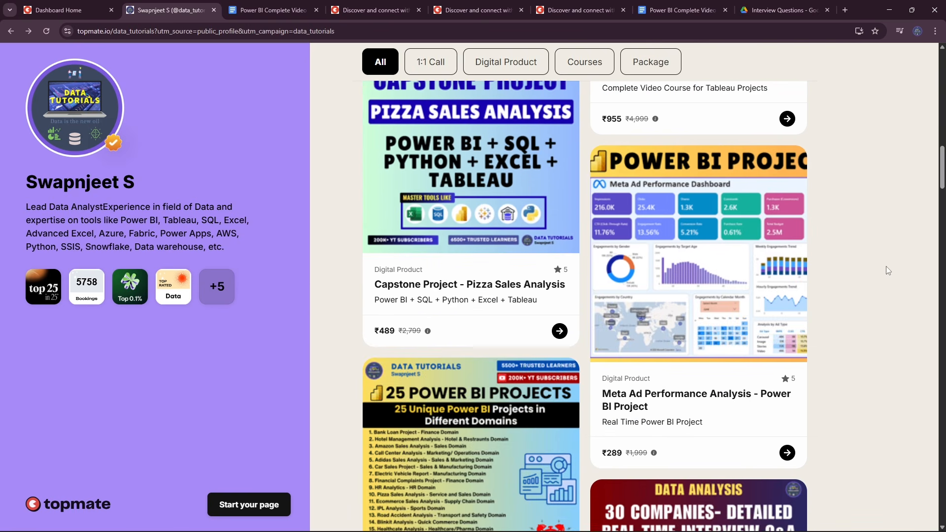
{"action": "scroll", "coordinate": [888, 270], "scroll_direction": "down", "scroll_amount": 20}
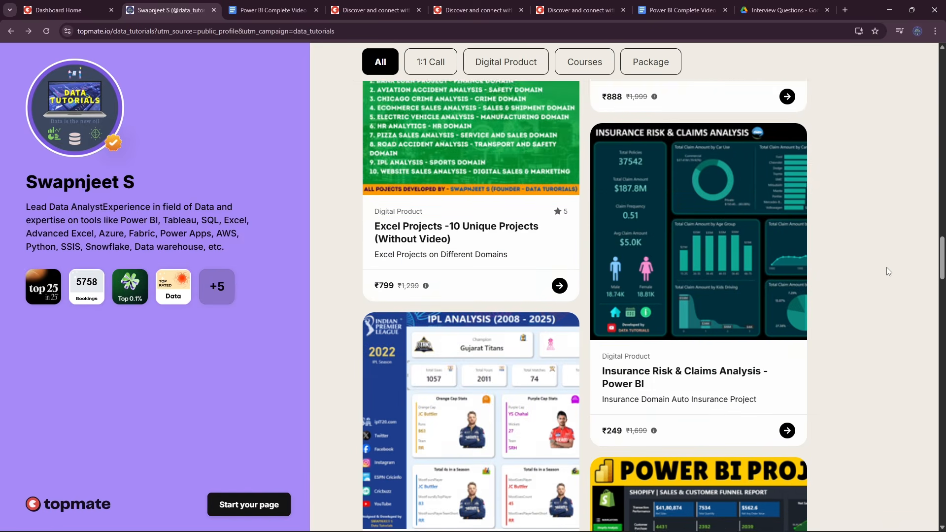
{"action": "scroll", "coordinate": [886, 268], "scroll_direction": "down", "scroll_amount": 12}
{"action": "scroll", "coordinate": [882, 273], "scroll_direction": "up", "scroll_amount": 20}
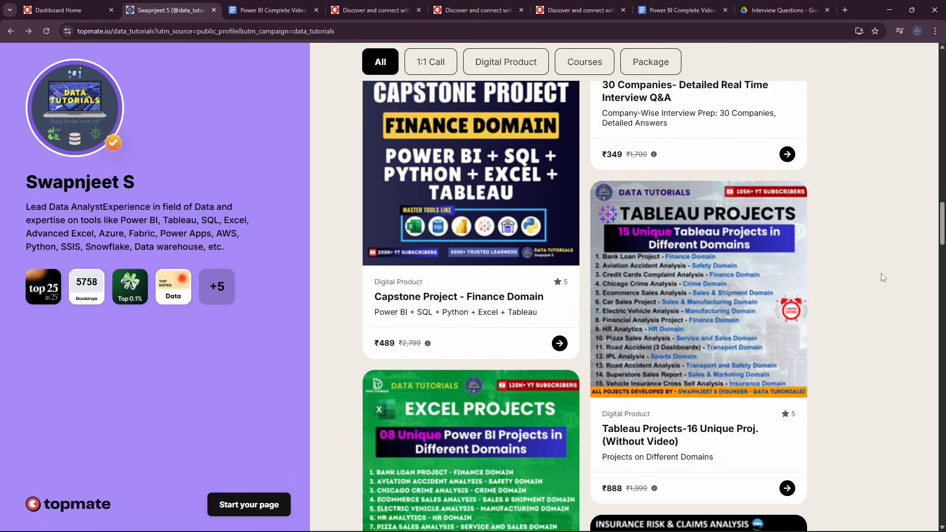
{"action": "scroll", "coordinate": [881, 273], "scroll_direction": "up", "scroll_amount": 20}
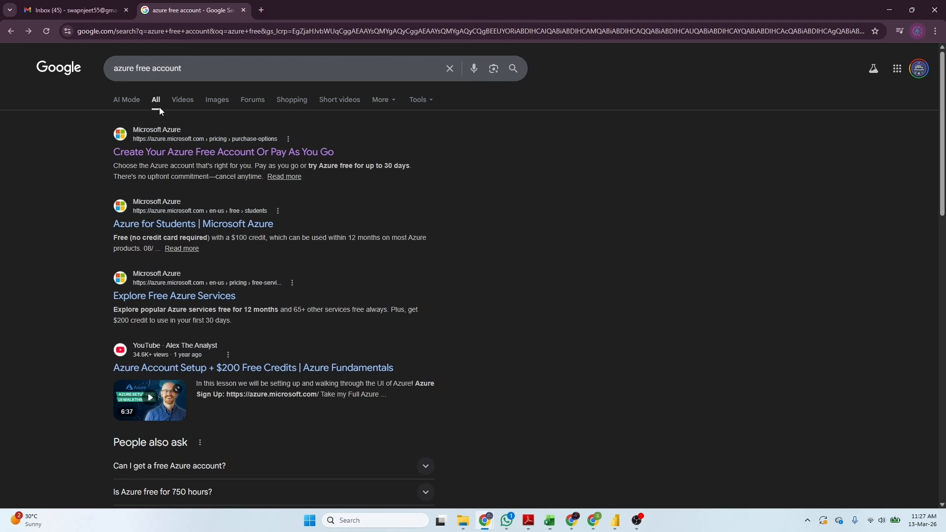
Open Azure's free account page, start Try Azure for free, and go to the sign-in tab.
{"action": "left_click", "coordinate": [156, 153]}
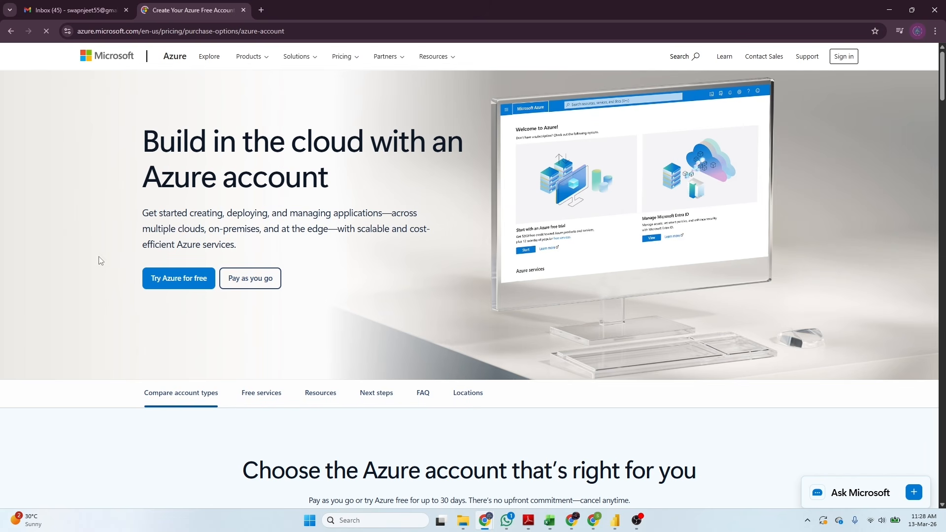
{"action": "left_click", "coordinate": [165, 280]}
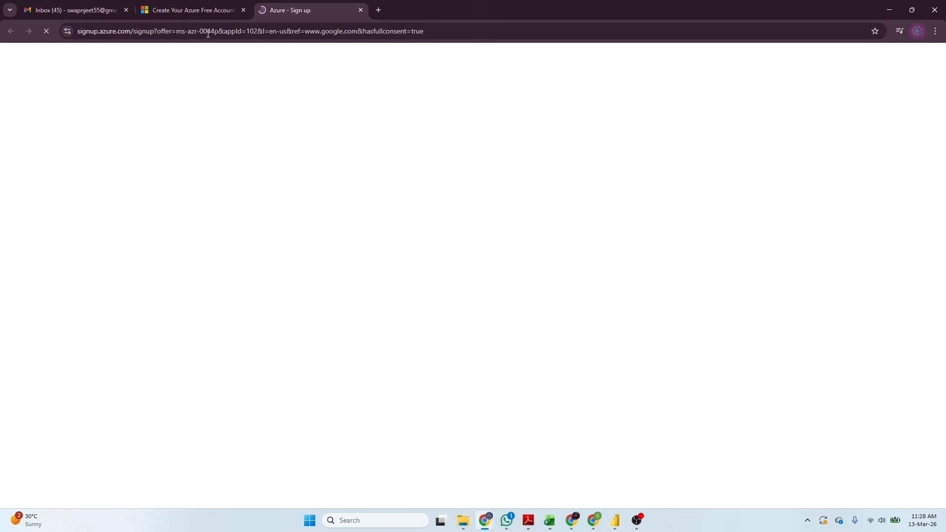
{"action": "left_click", "coordinate": [192, 10]}
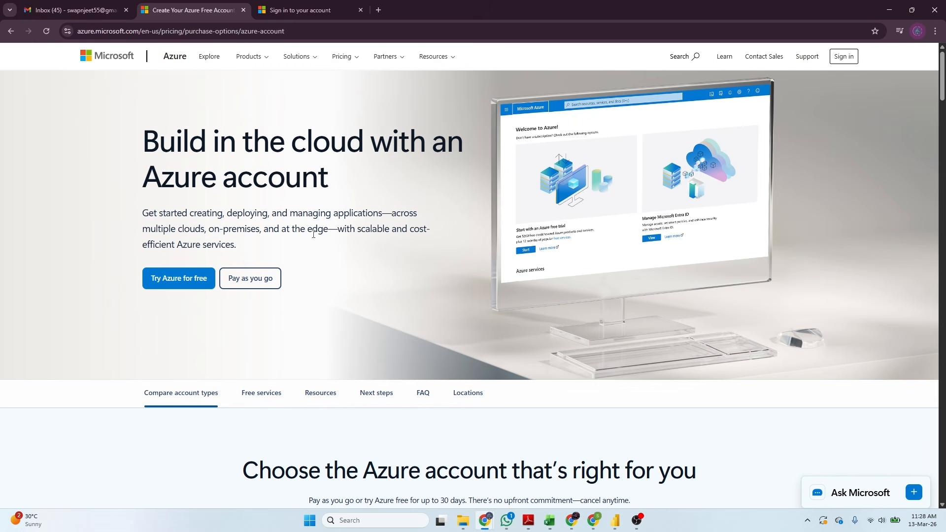
{"action": "left_click", "coordinate": [315, 9]}
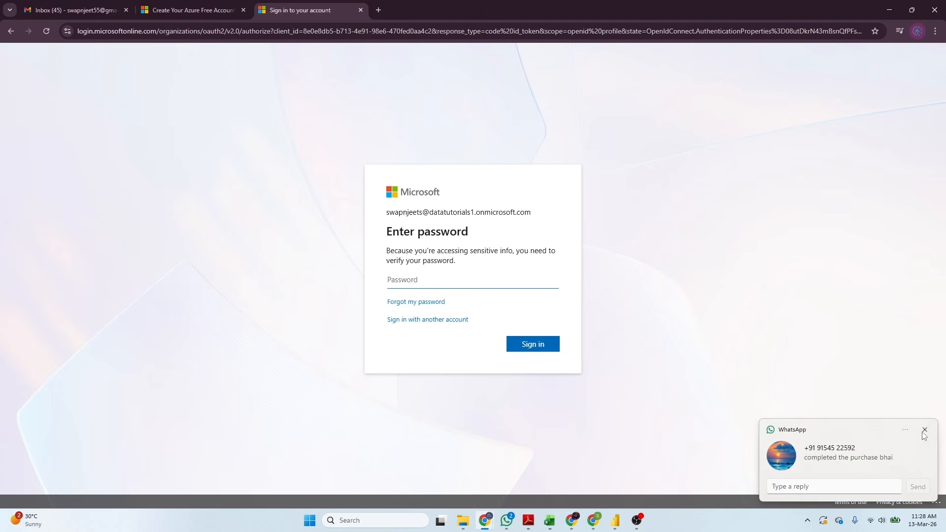
Dismiss the chat notification and try signing in with a different Gmail address.
{"action": "left_click", "coordinate": [924, 432]}
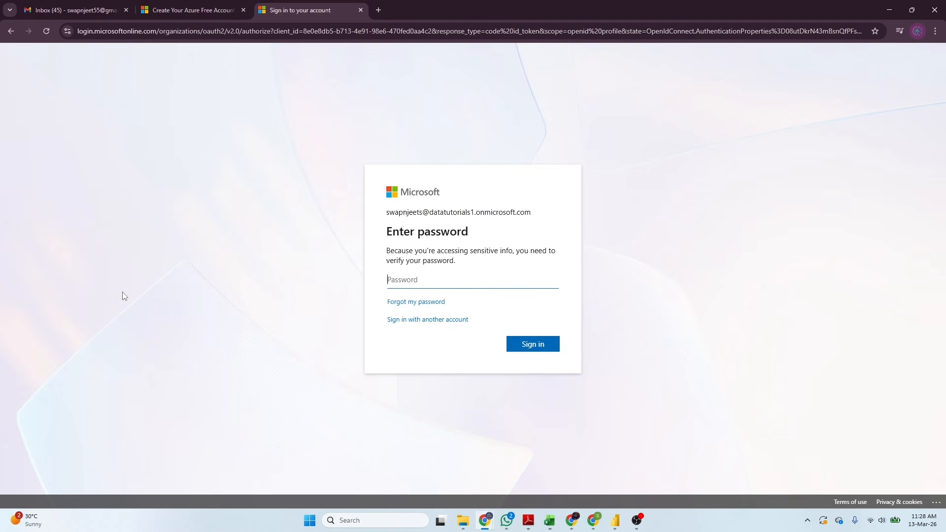
{"action": "left_click", "coordinate": [416, 323]}
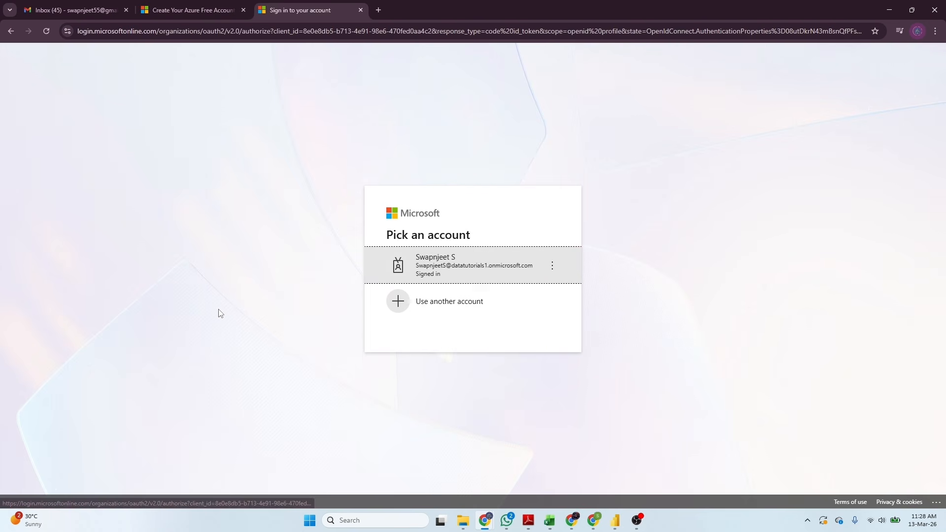
{"action": "left_click", "coordinate": [442, 311]}
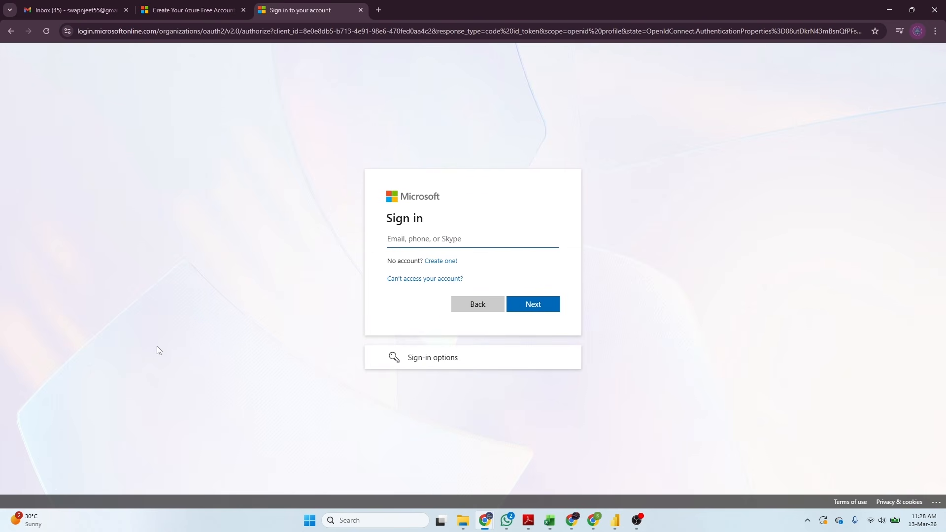
{"action": "left_click", "coordinate": [420, 231]}
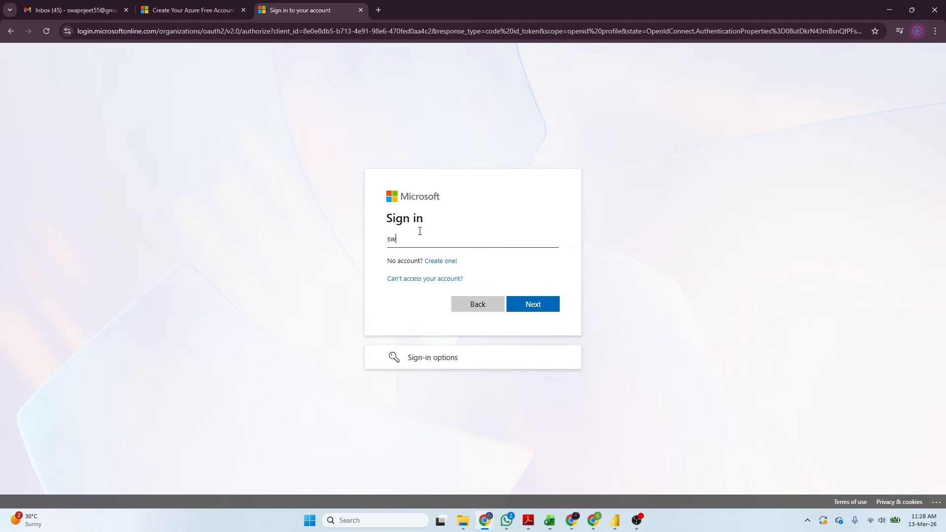
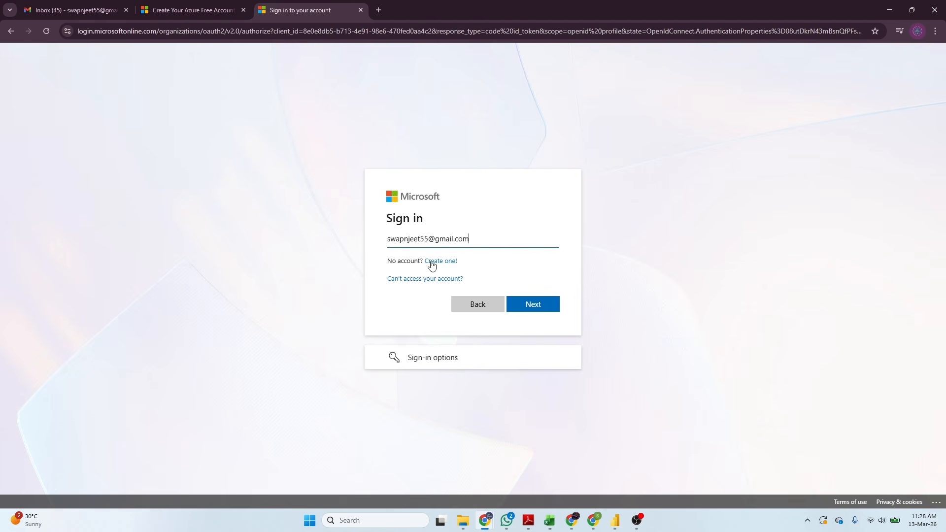
{"action": "left_click", "coordinate": [532, 305]}
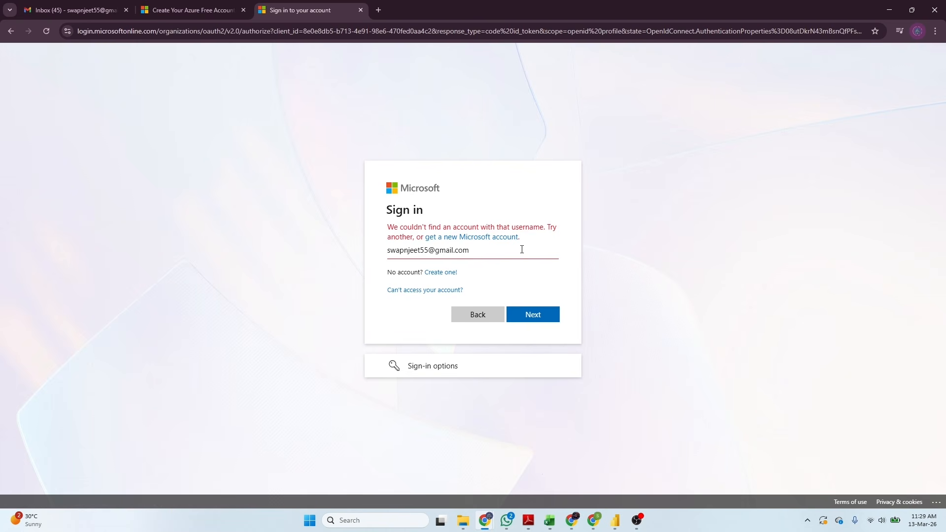
Since no account exists for that address, choose to get a new Microsoft account.
{"action": "triple_click", "coordinate": [415, 251]}
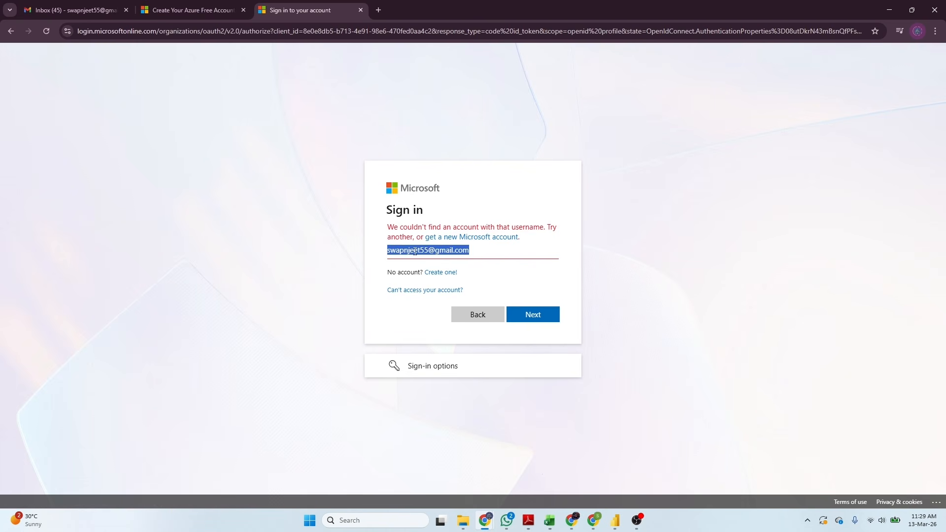
{"action": "left_click", "coordinate": [513, 255]}
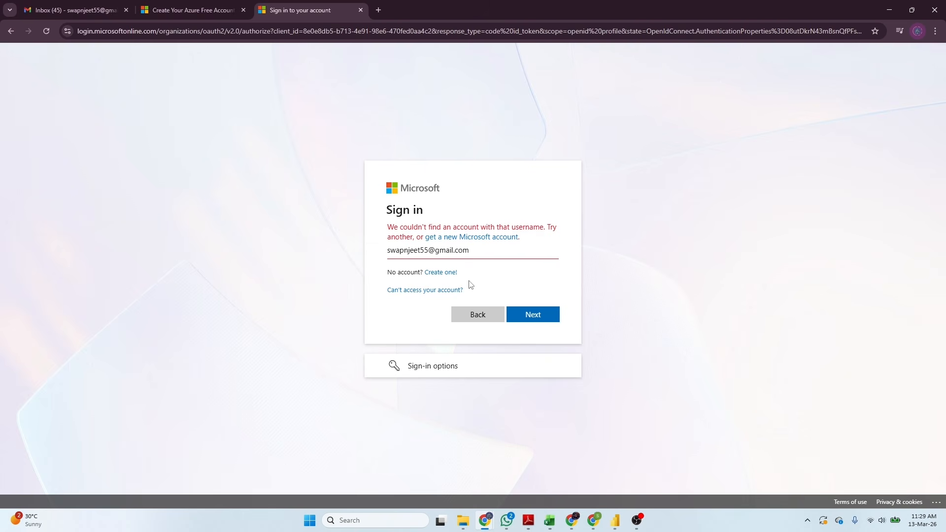
{"action": "left_click", "coordinate": [469, 237]}
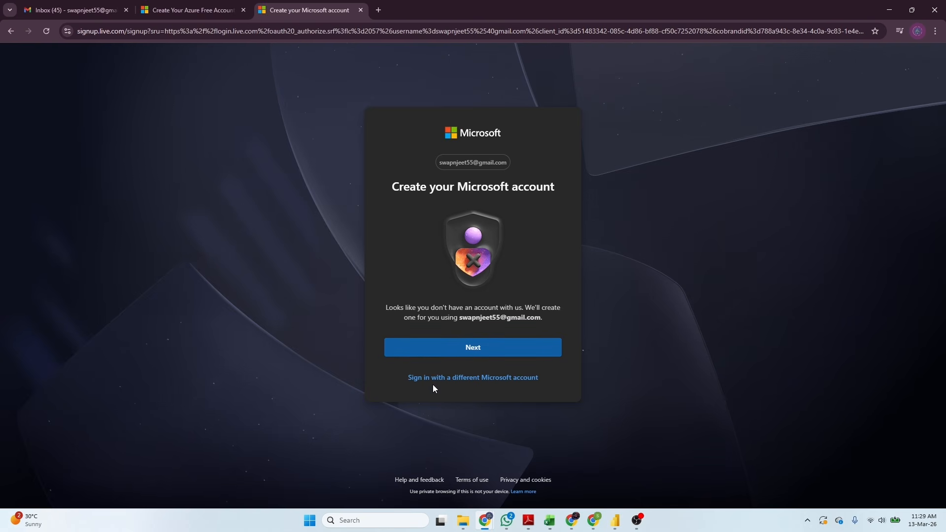
Continue sign-up and paste the verification code from the e-mail in the inbox.
{"action": "left_click", "coordinate": [472, 350]}
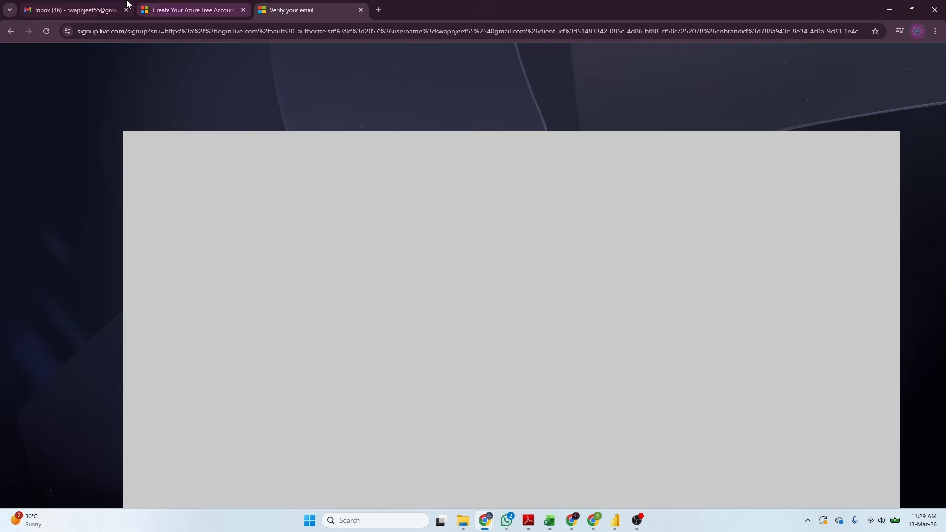
{"action": "left_click", "coordinate": [102, 6]}
{"action": "left_click", "coordinate": [237, 130]}
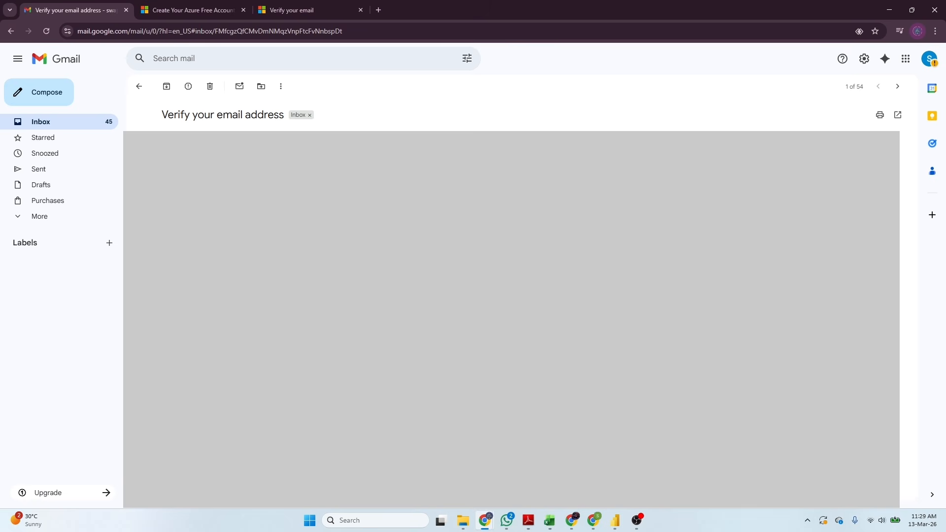
{"action": "left_click", "coordinate": [302, 9]}
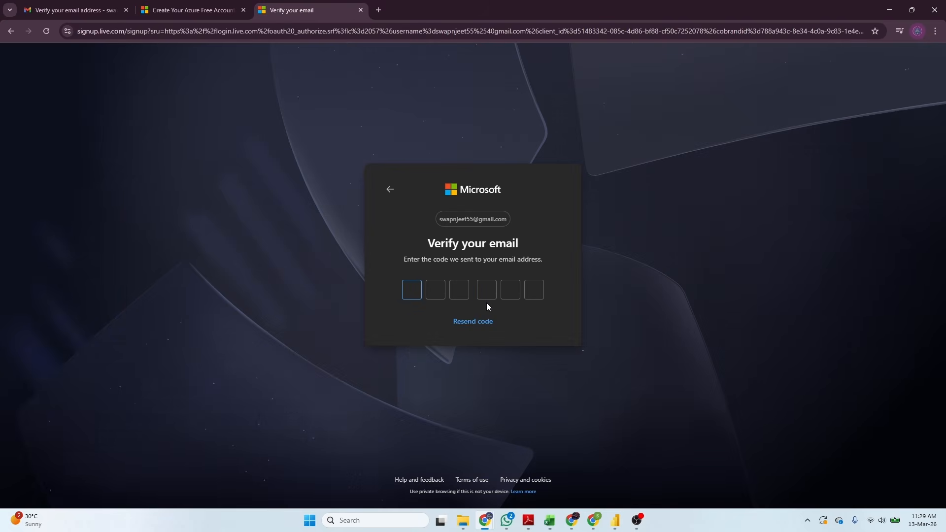
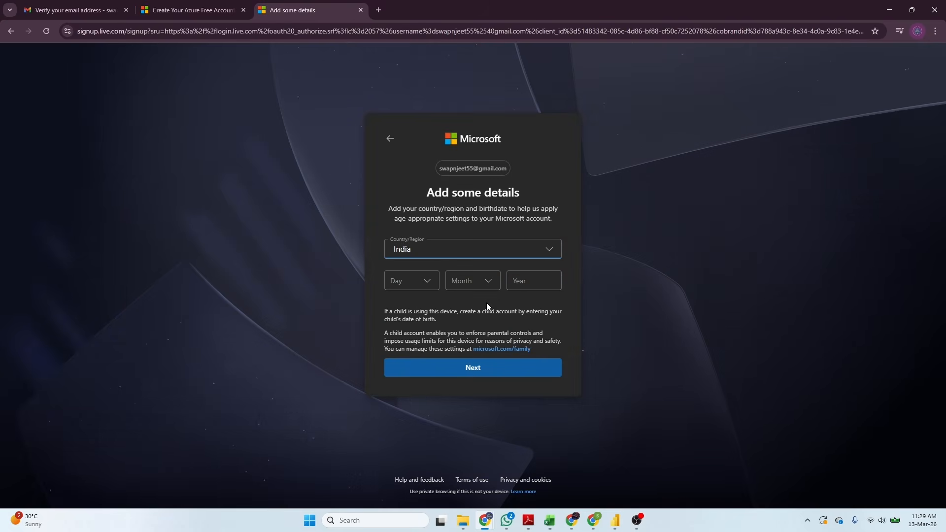
Enter the birth day, month and year, and submit the country and birthdate details.
{"action": "left_click", "coordinate": [430, 289]}
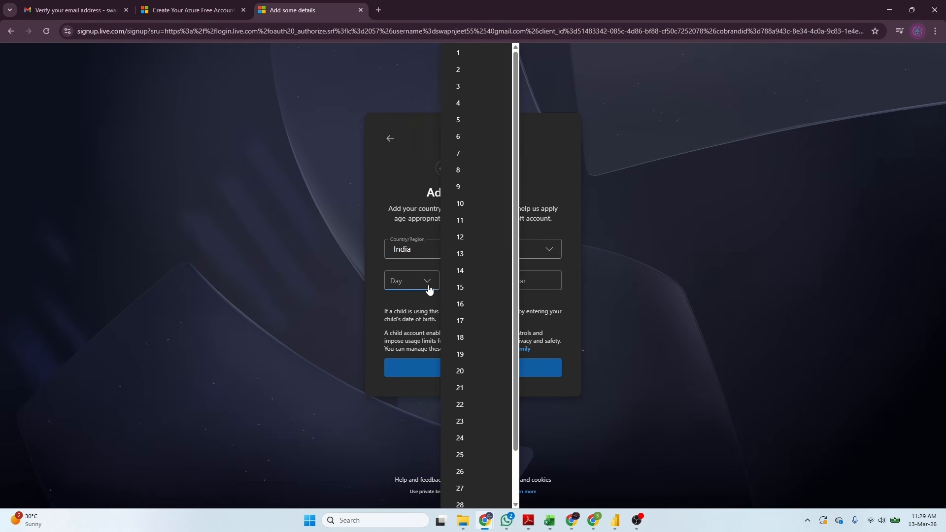
{"action": "left_click", "coordinate": [471, 78]}
{"action": "left_click", "coordinate": [474, 281]}
{"action": "left_click", "coordinate": [484, 377]}
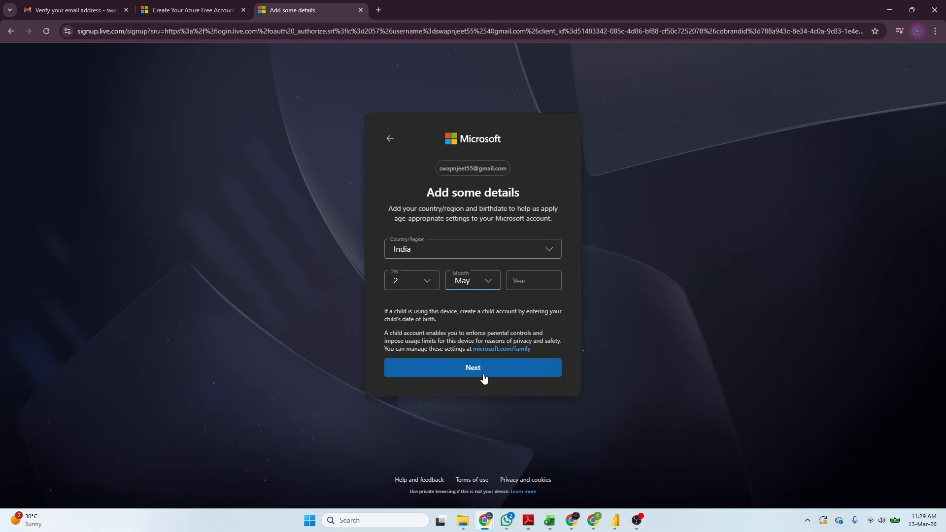
{"action": "left_click", "coordinate": [495, 287]}
{"action": "left_click", "coordinate": [492, 418]}
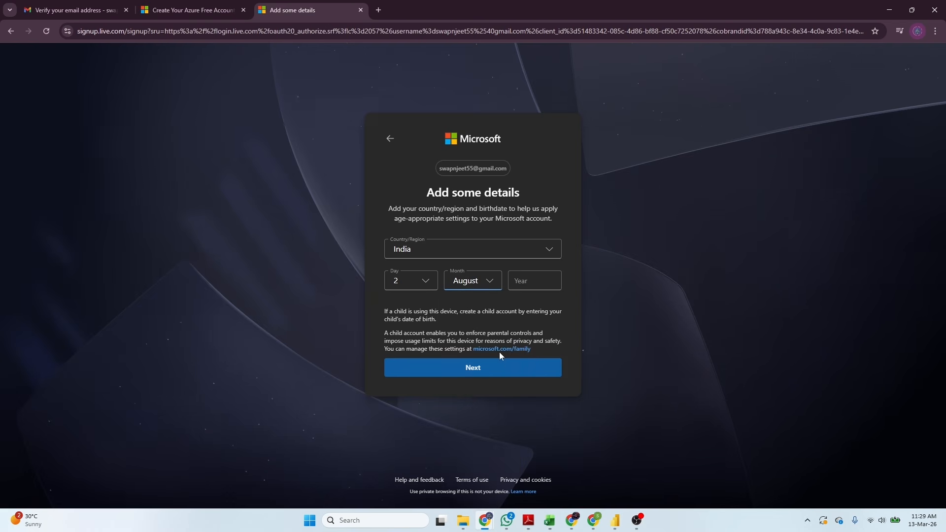
{"action": "left_click", "coordinate": [516, 288]}
{"action": "left_click", "coordinate": [521, 283]}
{"action": "type", "text": "1991"}
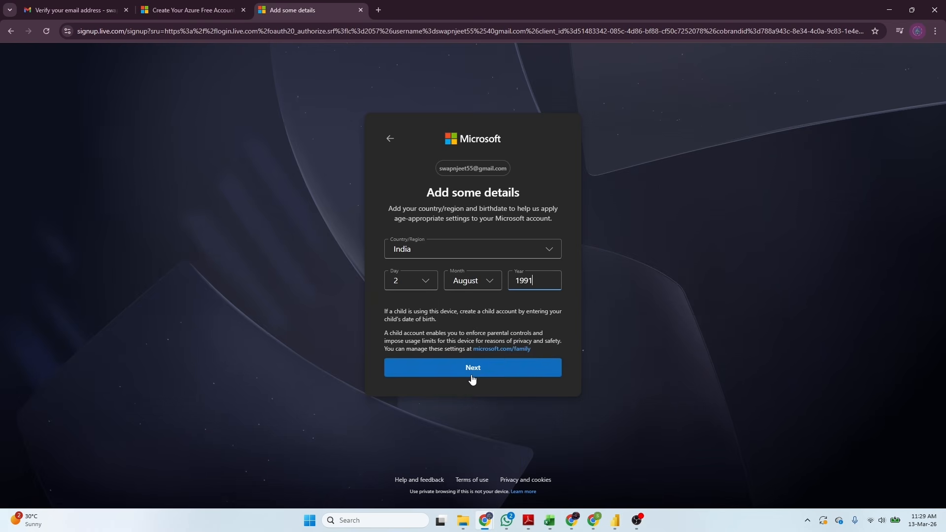
{"action": "left_click", "coordinate": [472, 378]}
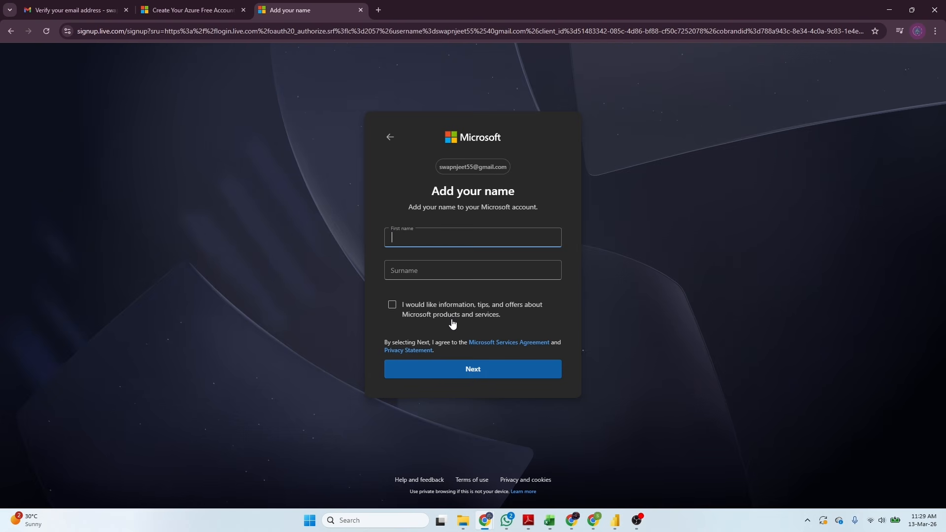
Enter the account holder's first name and surname and continue.
{"action": "type", "text": "Swapnjeet"}
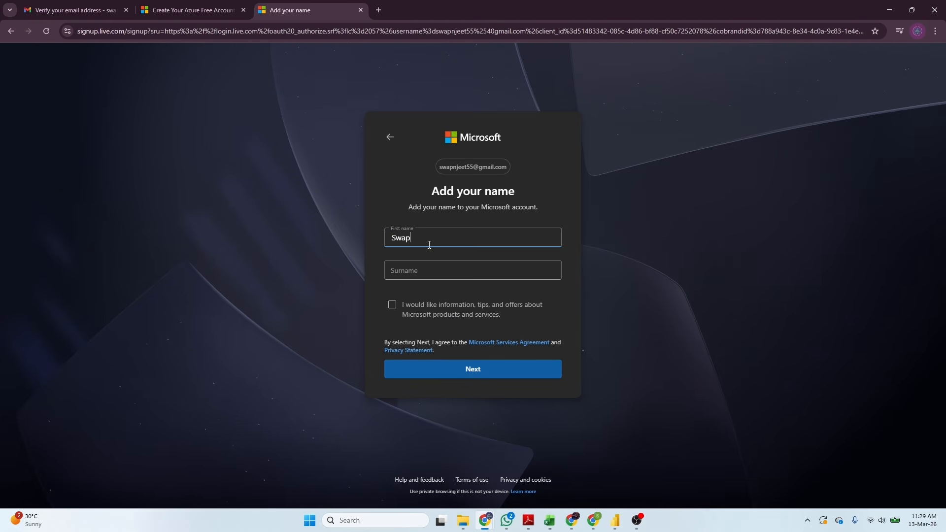
{"action": "left_click", "coordinate": [411, 268]}
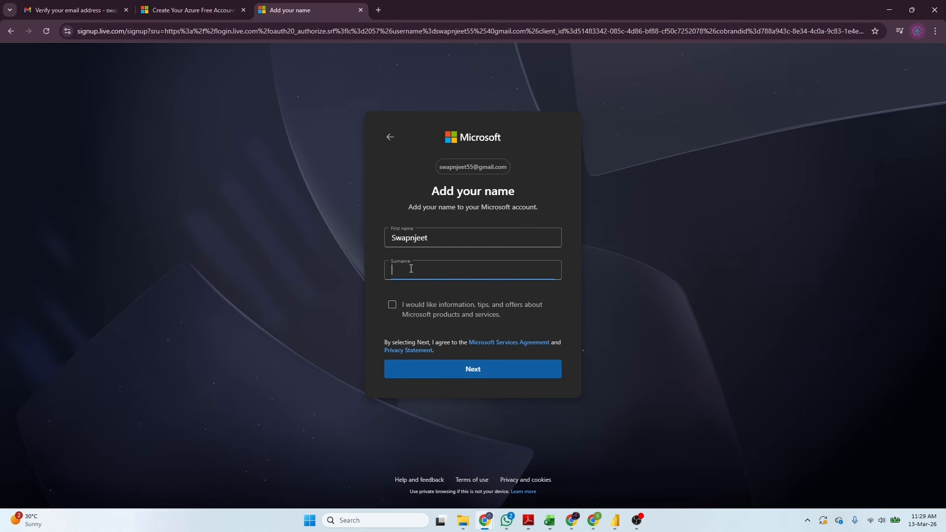
{"action": "type", "text": "S"}
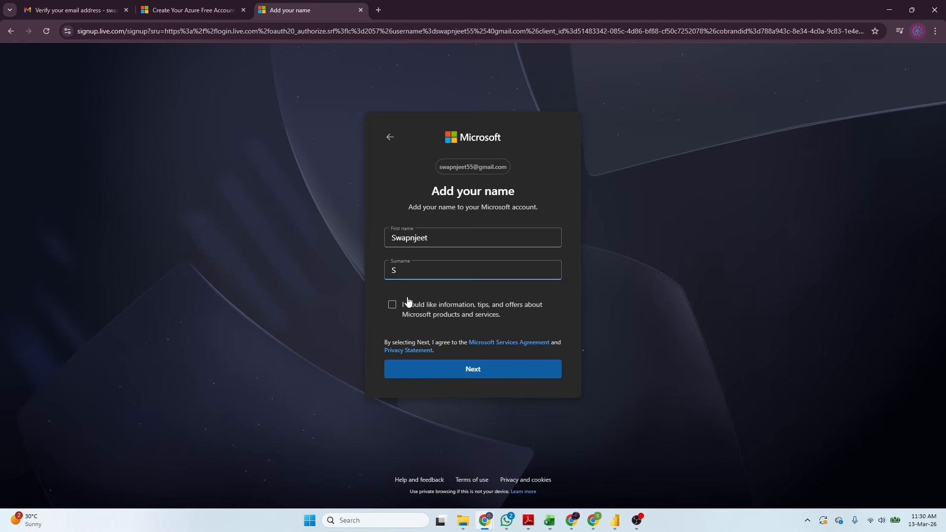
{"action": "left_click", "coordinate": [468, 370]}
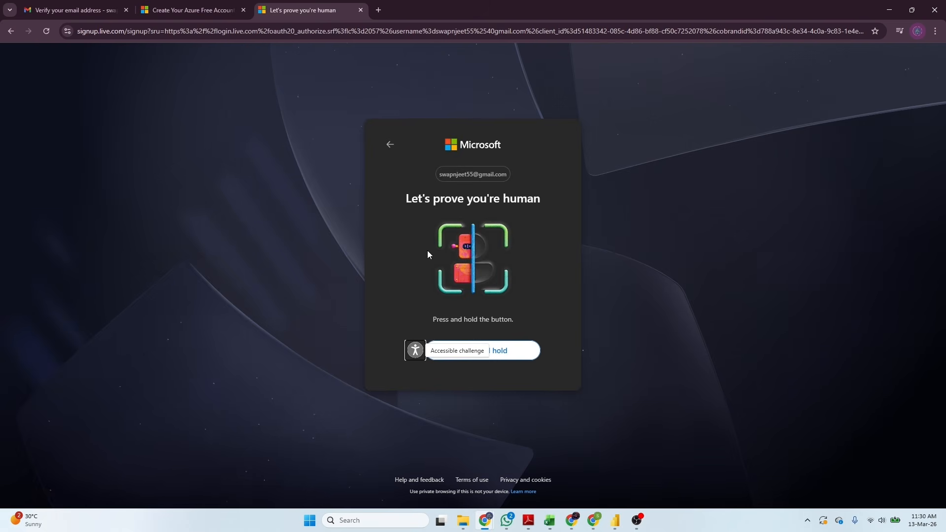
Pass the press-and-hold human verification challenge.
{"action": "left_click", "coordinate": [552, 252]}
{"action": "left_click", "coordinate": [485, 351]}
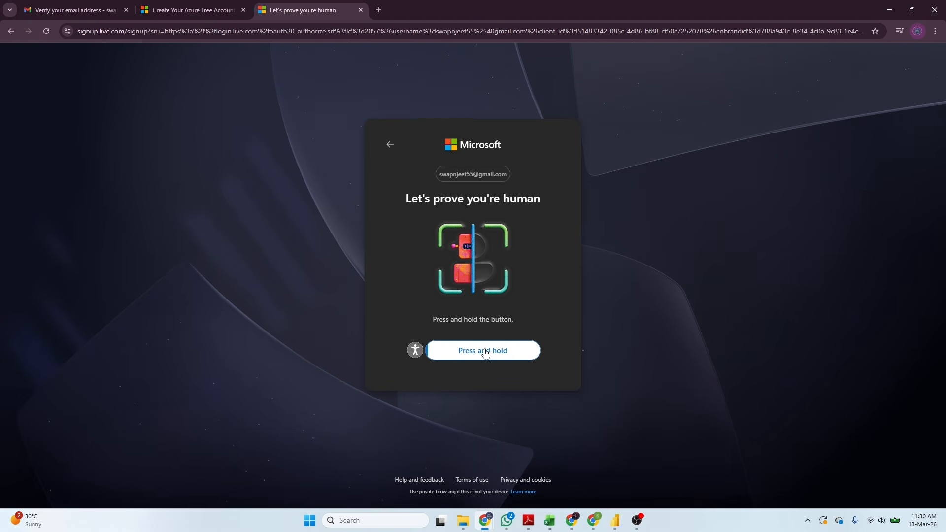
{"action": "left_click_drag", "start_coordinate": [486, 352], "coordinate": [486, 352]}
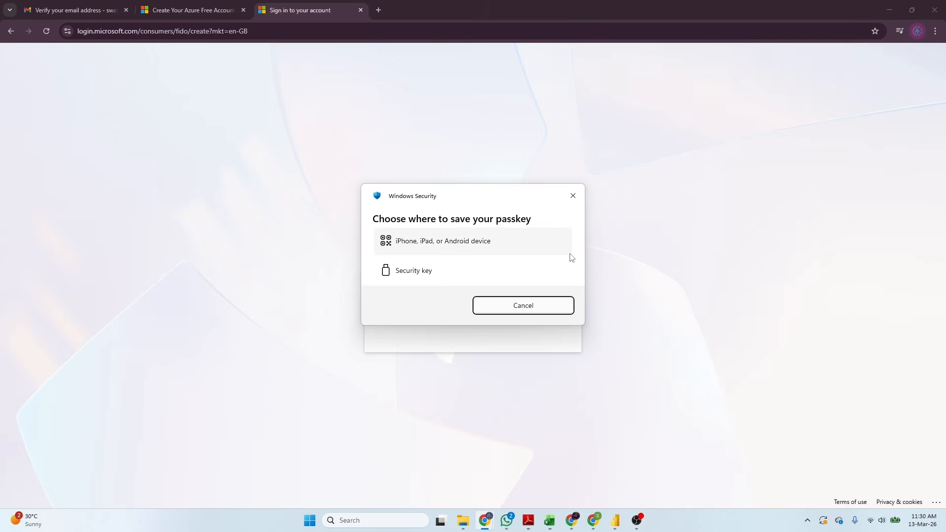
Save the new passkey to a phone or tablet via Bluetooth and continue.
{"action": "left_click", "coordinate": [467, 252]}
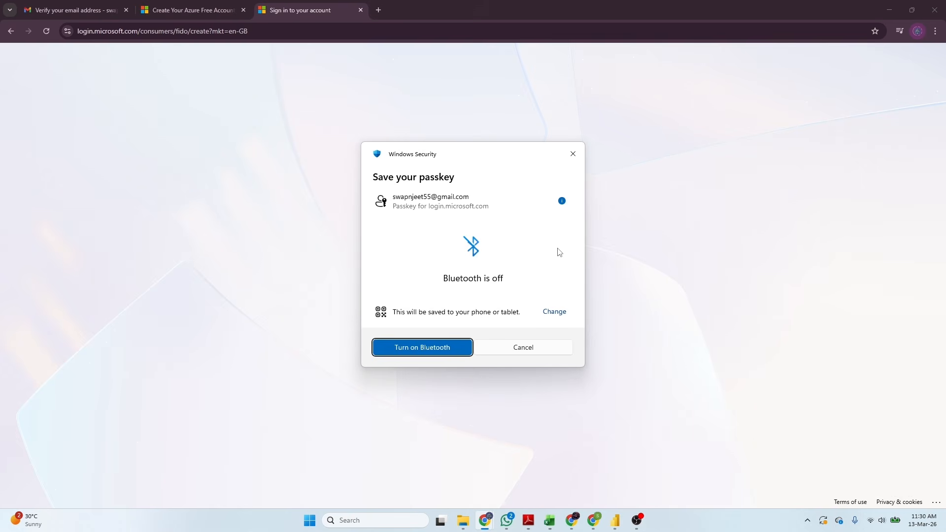
{"action": "left_click", "coordinate": [434, 348]}
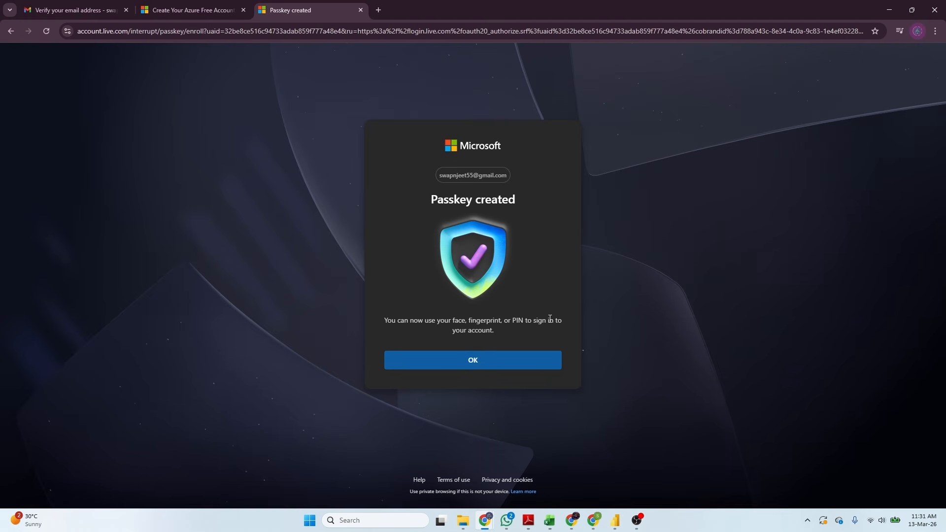
{"action": "left_click", "coordinate": [481, 355]}
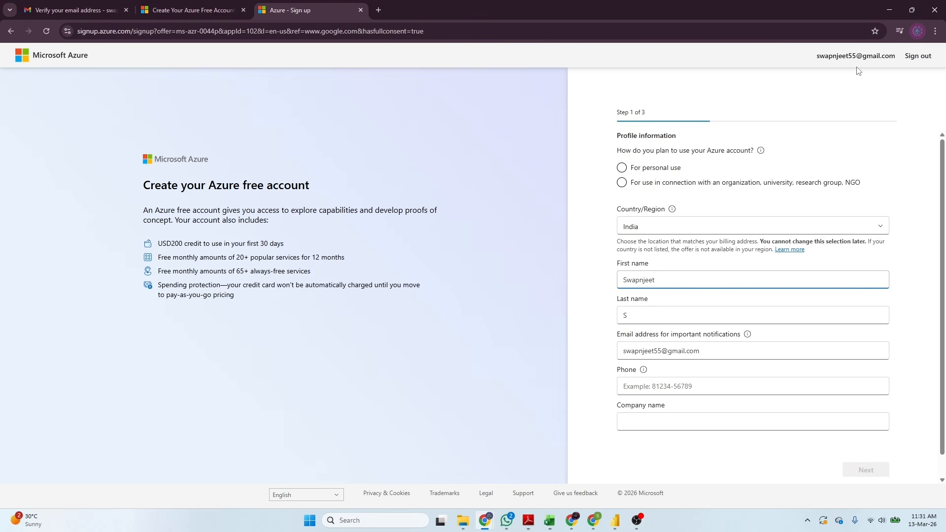
Choose personal use and enter the phone number without the country code.
{"action": "scroll", "coordinate": [772, 235], "scroll_direction": "down", "scroll_amount": 5}
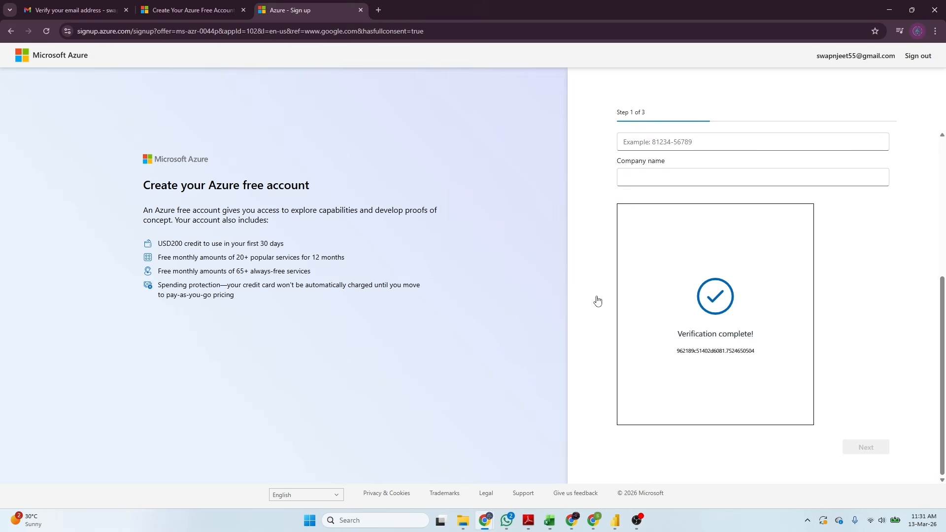
{"action": "scroll", "coordinate": [718, 295], "scroll_direction": "up", "scroll_amount": 5}
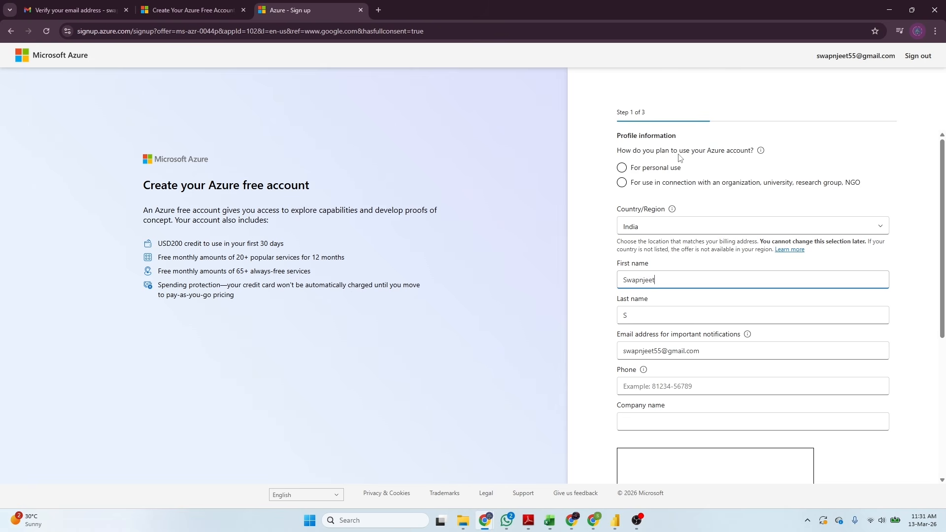
{"action": "left_click", "coordinate": [622, 169]}
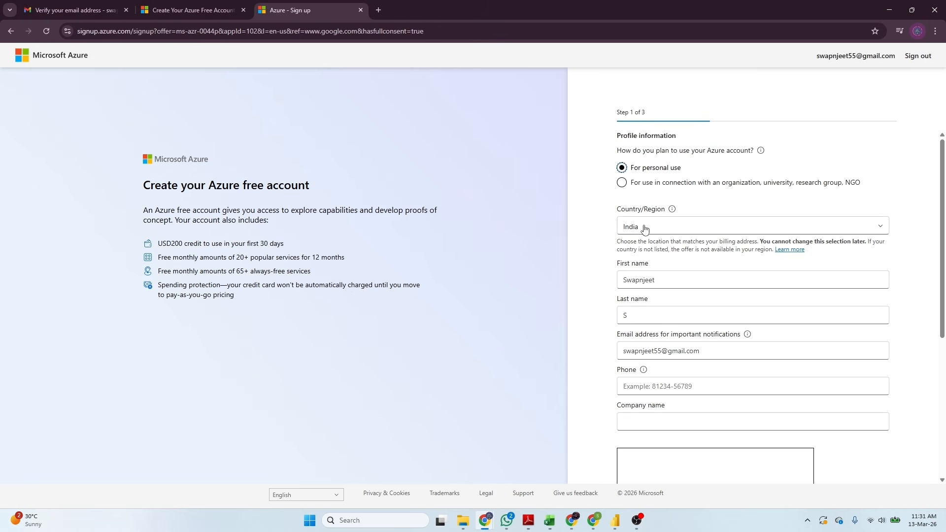
{"action": "scroll", "coordinate": [645, 276], "scroll_direction": "down", "scroll_amount": 2}
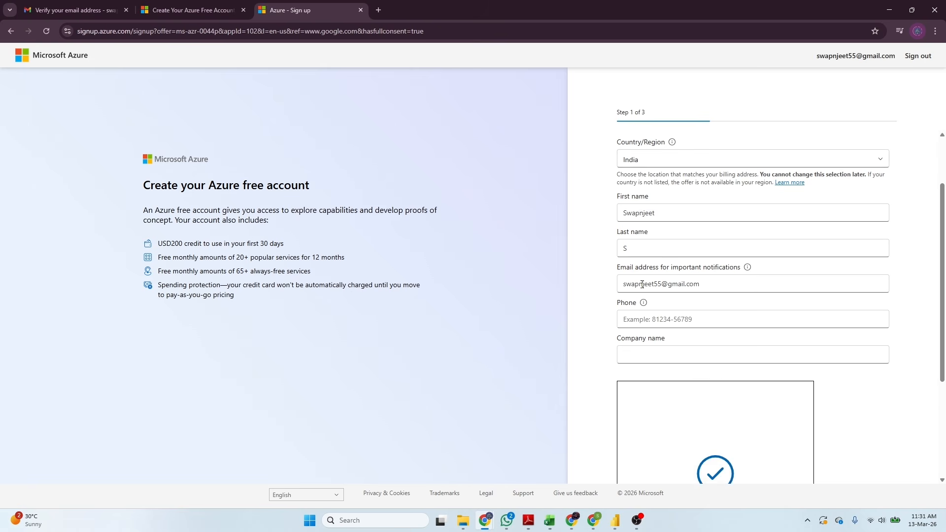
{"action": "left_click", "coordinate": [646, 291]}
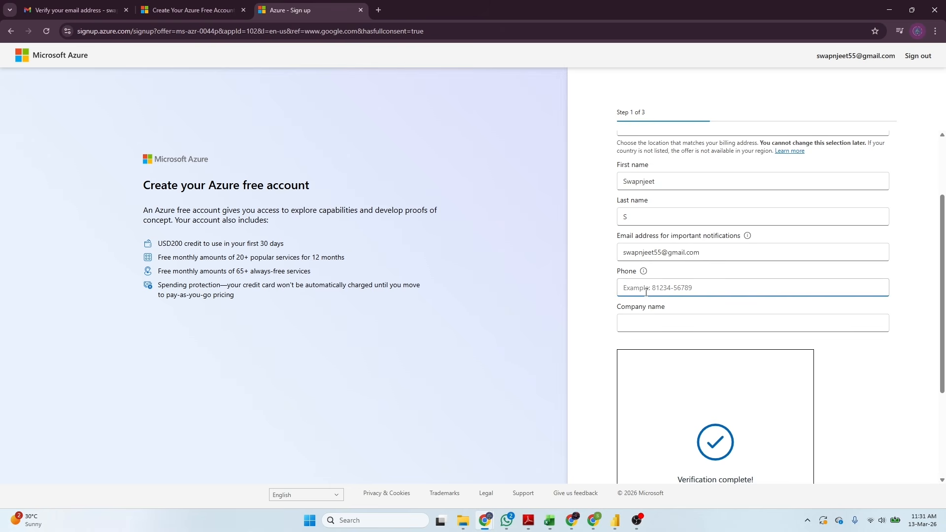
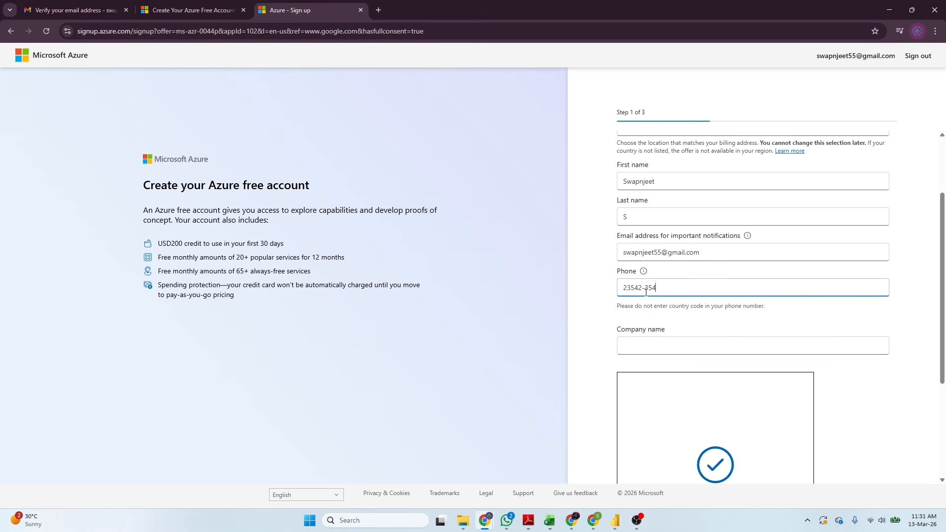
{"action": "left_click_drag", "start_coordinate": [664, 288], "coordinate": [675, 289]}
{"action": "key", "text": "BackSpace"}
{"action": "key", "text": "Tab"}
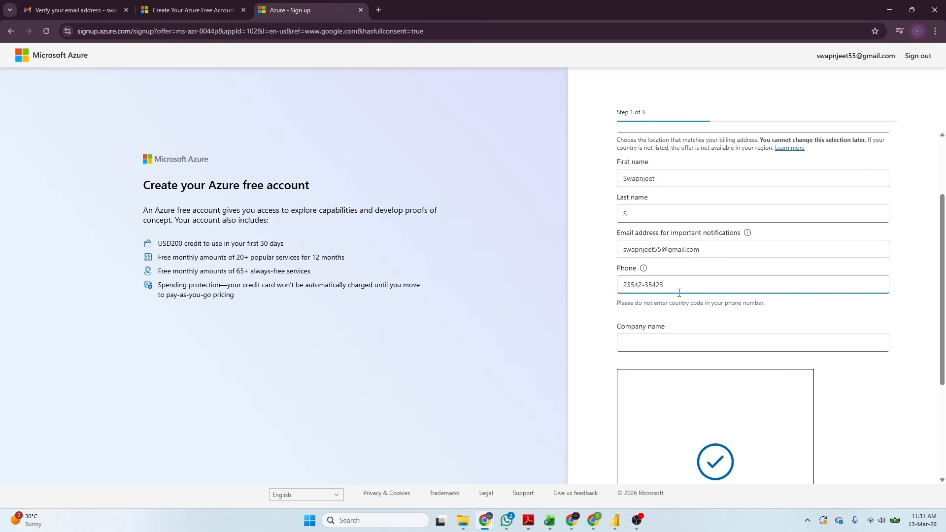
Enter ABX as the company name.
{"action": "scroll", "coordinate": [628, 218], "scroll_direction": "down", "scroll_amount": 3}
{"action": "type", "text": "A"}
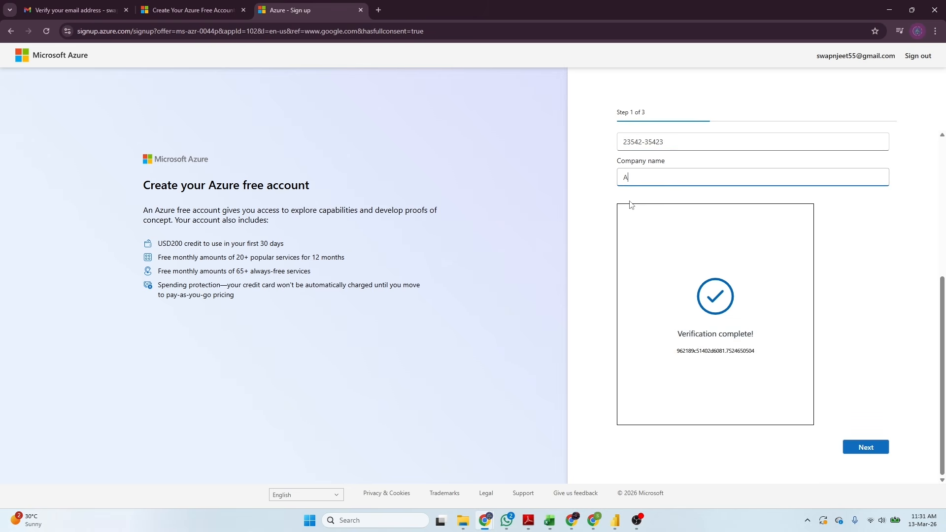
{"action": "type", "text": "BX"}
{"action": "scroll", "coordinate": [881, 264], "scroll_direction": "up", "scroll_amount": 5}
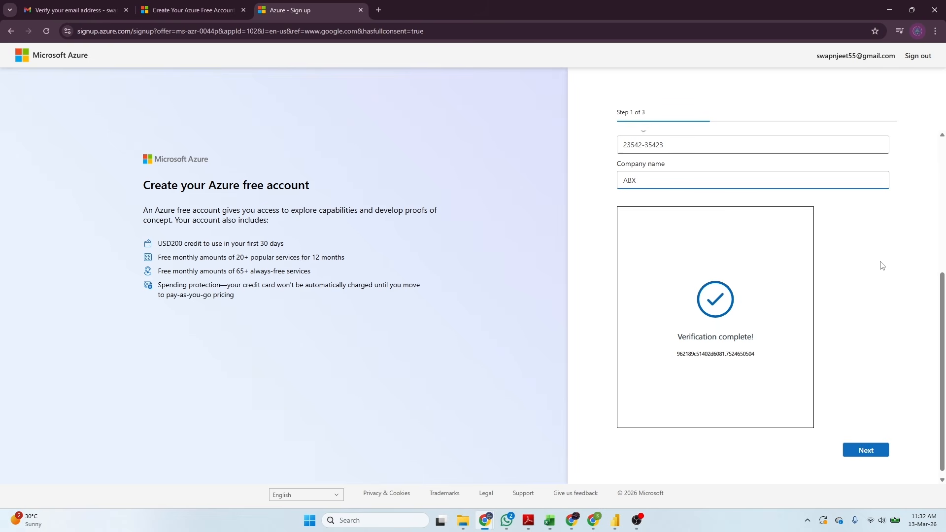
{"action": "scroll", "coordinate": [850, 263], "scroll_direction": "down", "scroll_amount": 5}
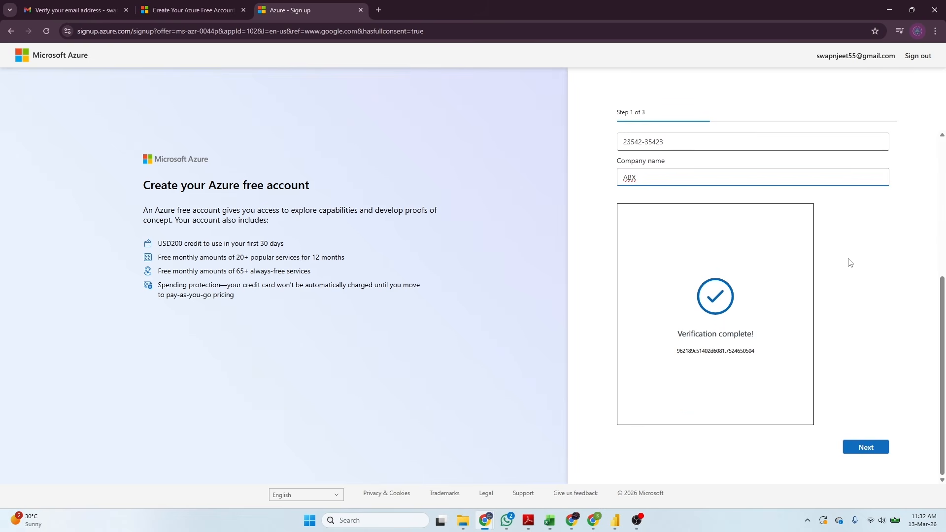
{"action": "left_click", "coordinate": [859, 257]}
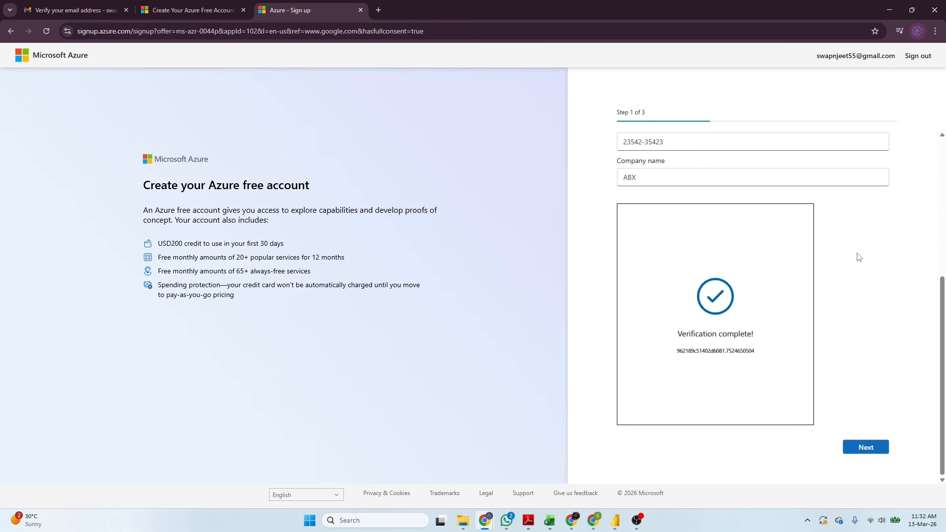
Highlight the free account benefits, including the USD200 credit for the first 30 days.
{"action": "left_click_drag", "start_coordinate": [146, 186], "coordinate": [329, 317]}
{"action": "left_click", "coordinate": [215, 324]}
{"action": "left_click_drag", "start_coordinate": [159, 244], "coordinate": [206, 244]}
{"action": "left_click", "coordinate": [228, 304]}
{"action": "left_click_drag", "start_coordinate": [247, 244], "coordinate": [289, 247]}
{"action": "left_click", "coordinate": [318, 347]}
{"action": "left_click_drag", "start_coordinate": [260, 243], "coordinate": [265, 243]}
{"action": "left_click", "coordinate": [169, 245]}
{"action": "scroll", "coordinate": [739, 316], "scroll_direction": "up", "scroll_amount": 5}
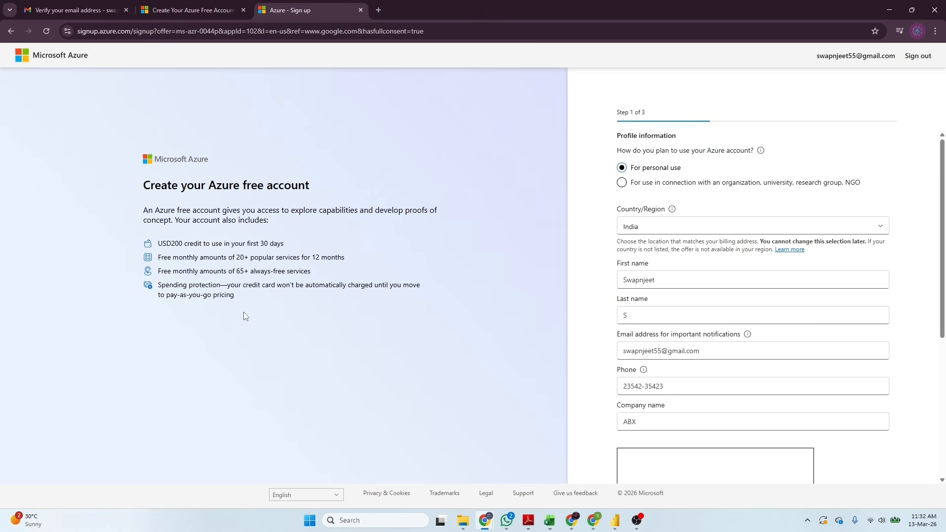
{"action": "scroll", "coordinate": [788, 321], "scroll_direction": "down", "scroll_amount": 5}
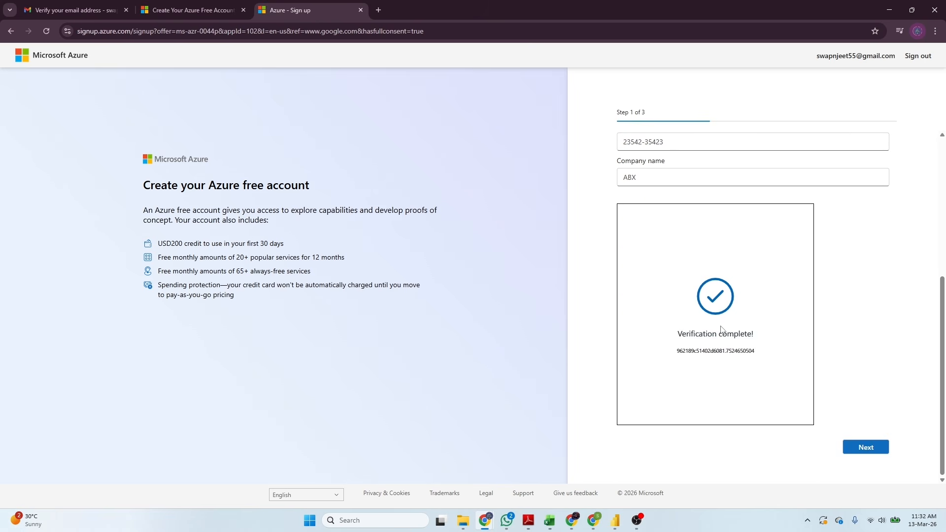
Submit the profile step, then submit the address information to reach payment.
{"action": "left_click", "coordinate": [872, 440]}
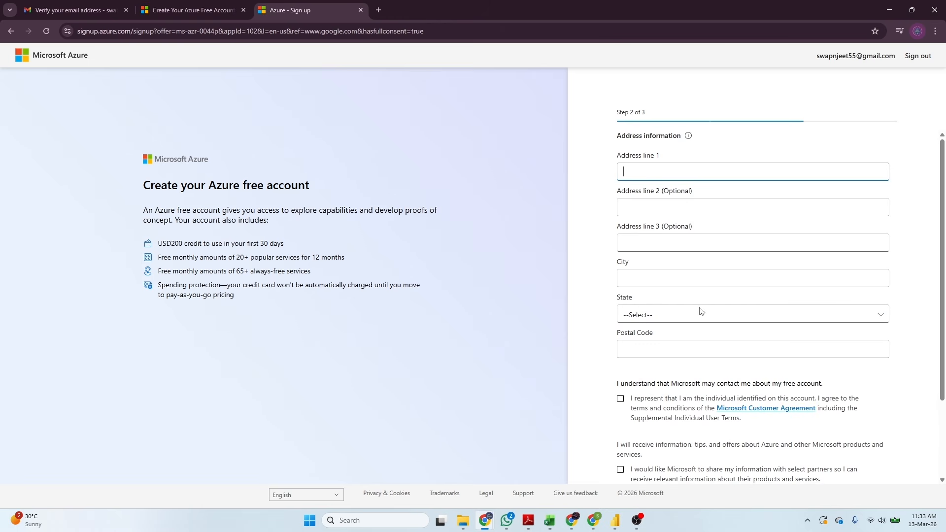
{"action": "scroll", "coordinate": [703, 313], "scroll_direction": "down", "scroll_amount": 3}
{"action": "scroll", "coordinate": [703, 313], "scroll_direction": "up", "scroll_amount": 3}
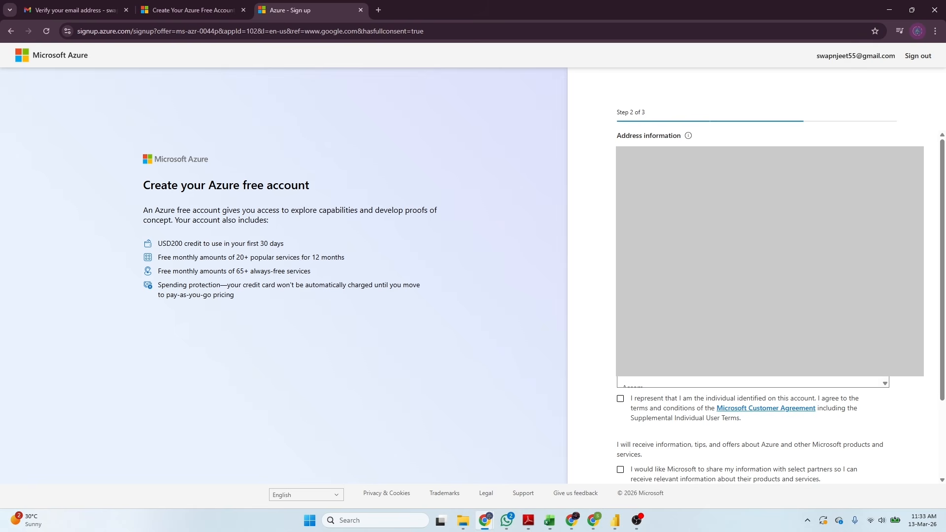
{"action": "scroll", "coordinate": [753, 345], "scroll_direction": "down", "scroll_amount": 6}
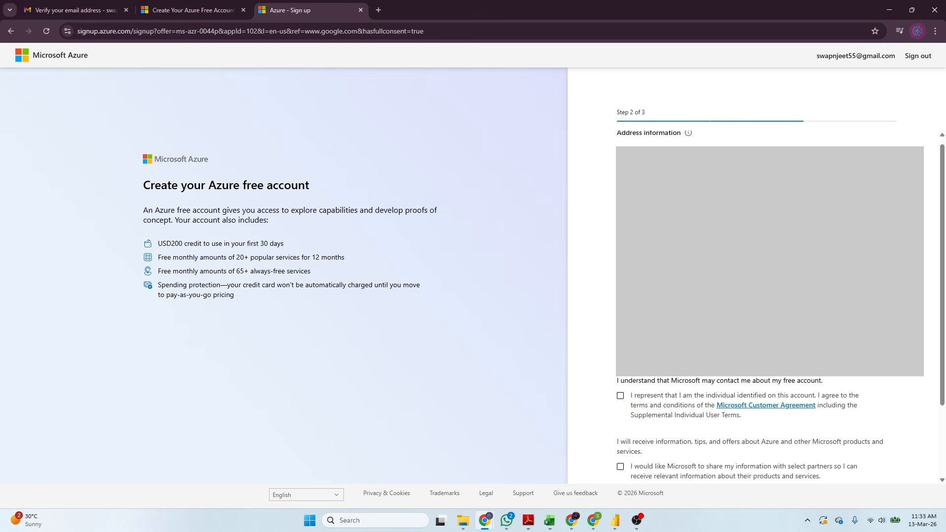
{"action": "scroll", "coordinate": [596, 320], "scroll_direction": "down", "scroll_amount": 2}
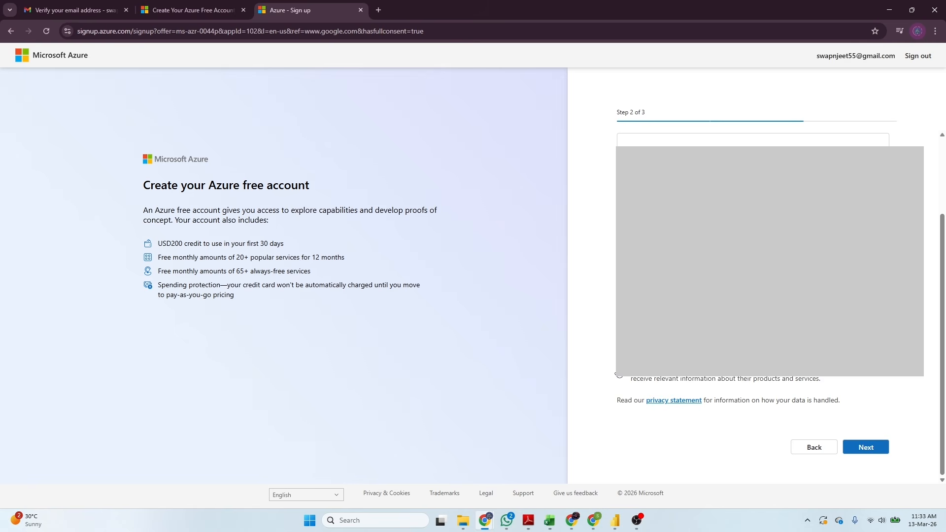
{"action": "left_click", "coordinate": [869, 449]}
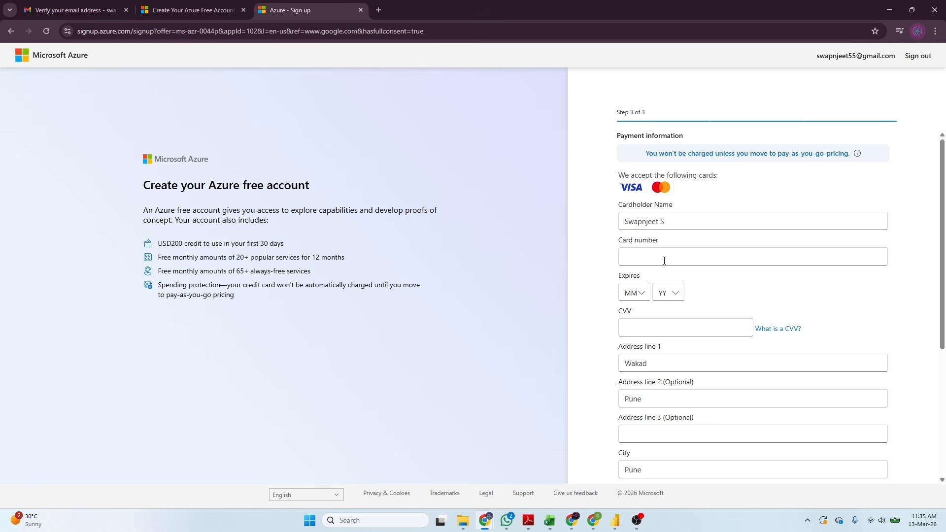
{"action": "scroll", "coordinate": [665, 260], "scroll_direction": "down", "scroll_amount": 5}
{"action": "scroll", "coordinate": [712, 403], "scroll_direction": "up", "scroll_amount": 5}
{"action": "left_click", "coordinate": [858, 154]}
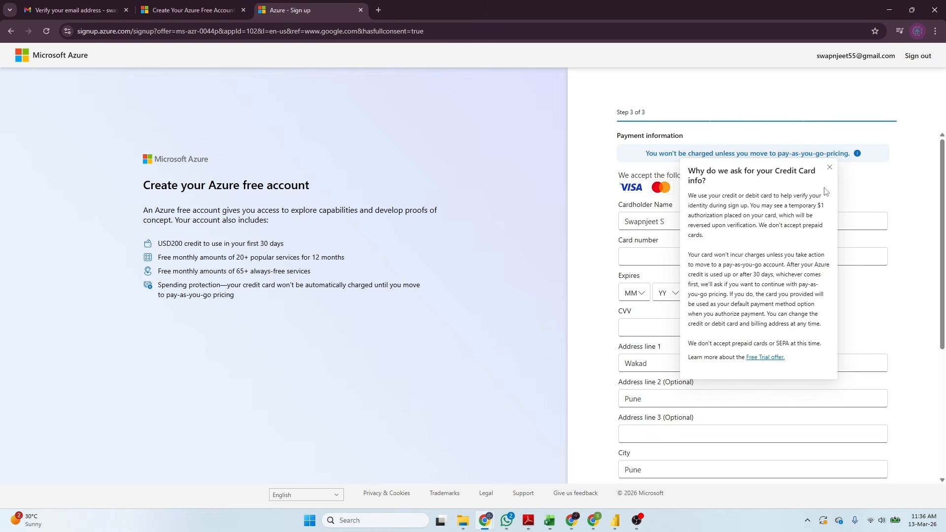
{"action": "scroll", "coordinate": [798, 248], "scroll_direction": "down", "scroll_amount": 4}
{"action": "scroll", "coordinate": [798, 249], "scroll_direction": "up", "scroll_amount": 2}
{"action": "scroll", "coordinate": [798, 248], "scroll_direction": "up", "scroll_amount": 1}
{"action": "left_click", "coordinate": [830, 167]}
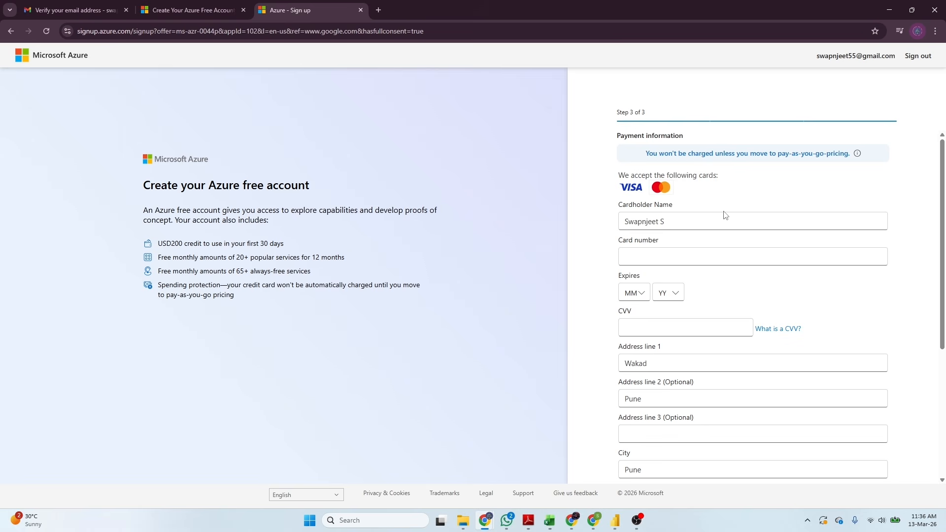
{"action": "left_click", "coordinate": [858, 154]}
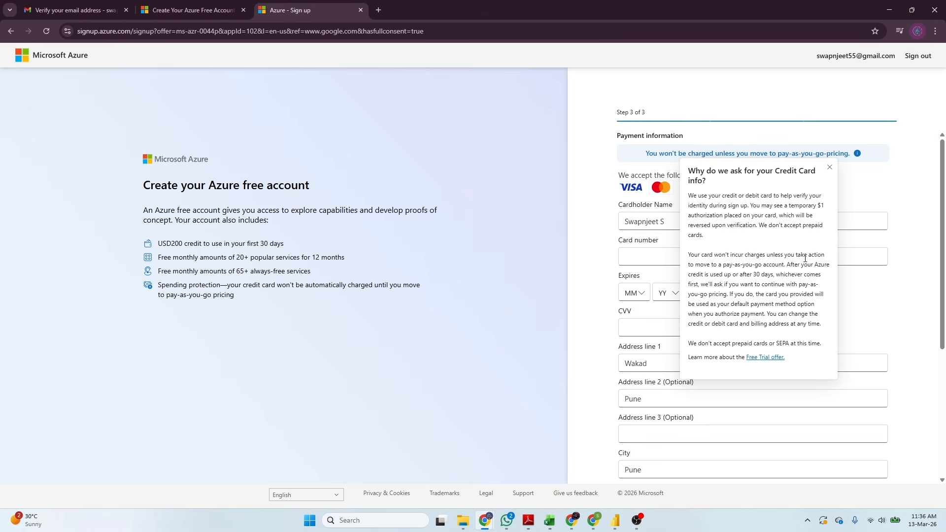
{"action": "left_click_drag", "start_coordinate": [780, 205], "coordinate": [750, 223]}
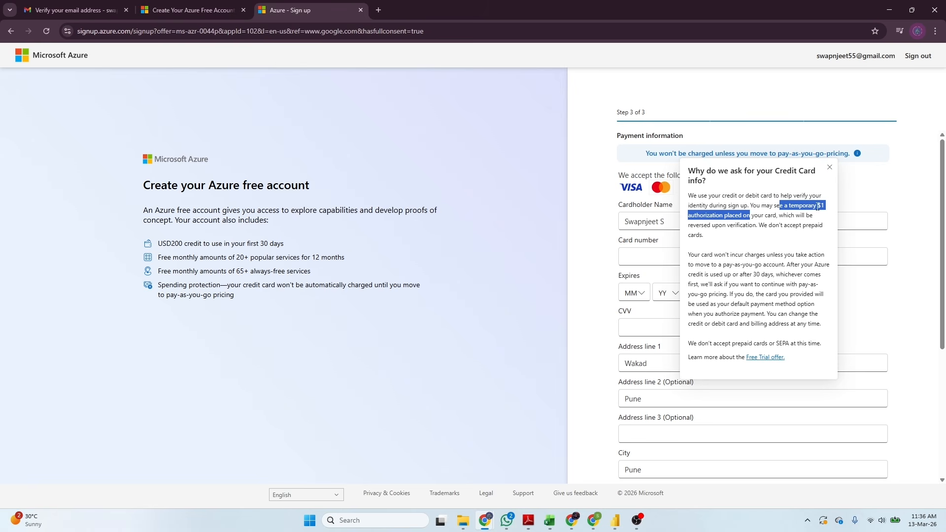
{"action": "left_click", "coordinate": [896, 189]}
Close the credit card explanation and scroll through the payment information form.
{"action": "left_click", "coordinate": [830, 167]}
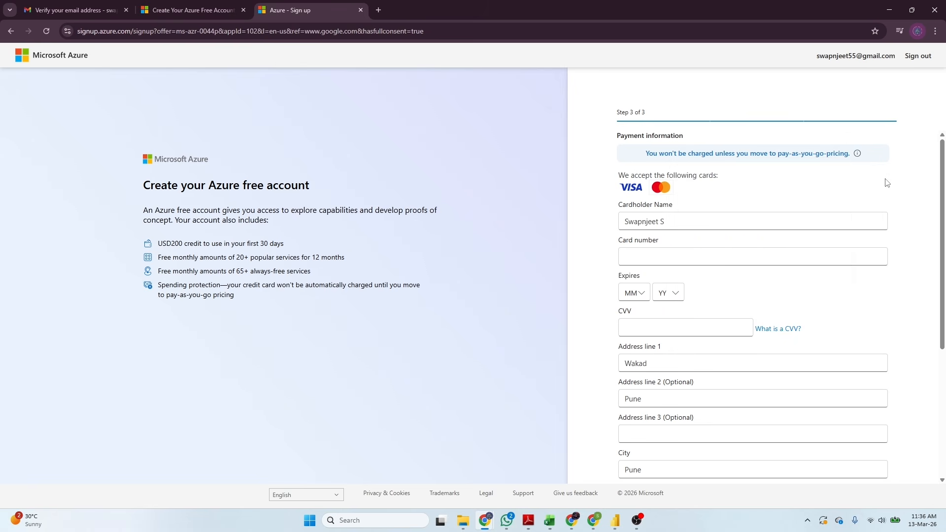
{"action": "scroll", "coordinate": [598, 296], "scroll_direction": "down", "scroll_amount": 4}
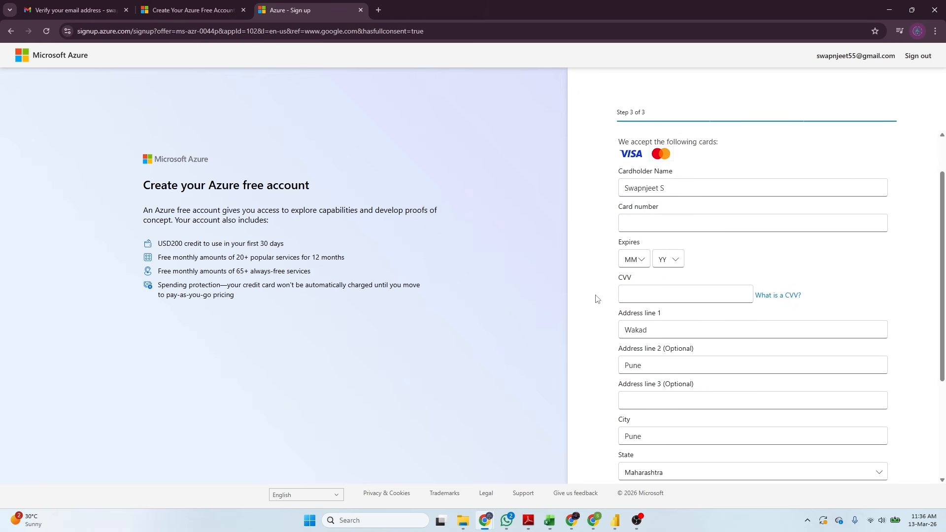
{"action": "scroll", "coordinate": [597, 299], "scroll_direction": "up", "scroll_amount": 4}
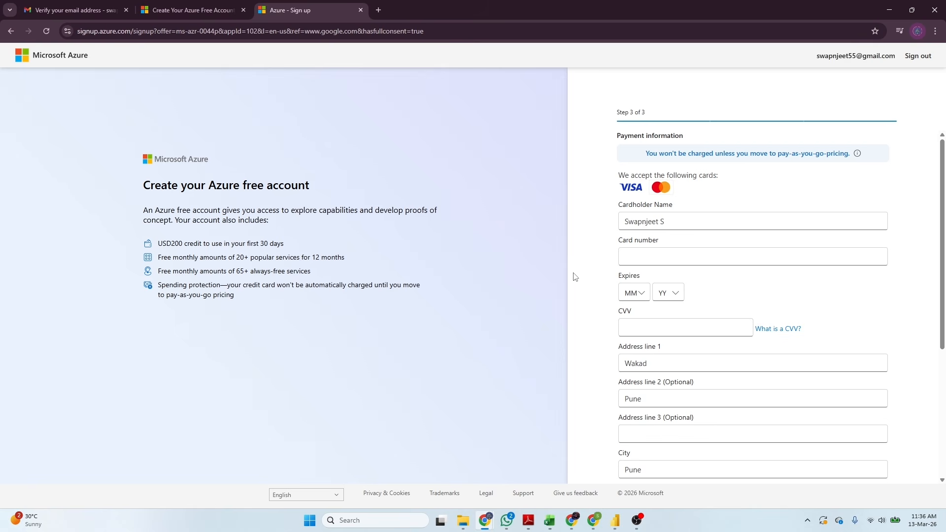
{"action": "scroll", "coordinate": [764, 288], "scroll_direction": "down", "scroll_amount": 4}
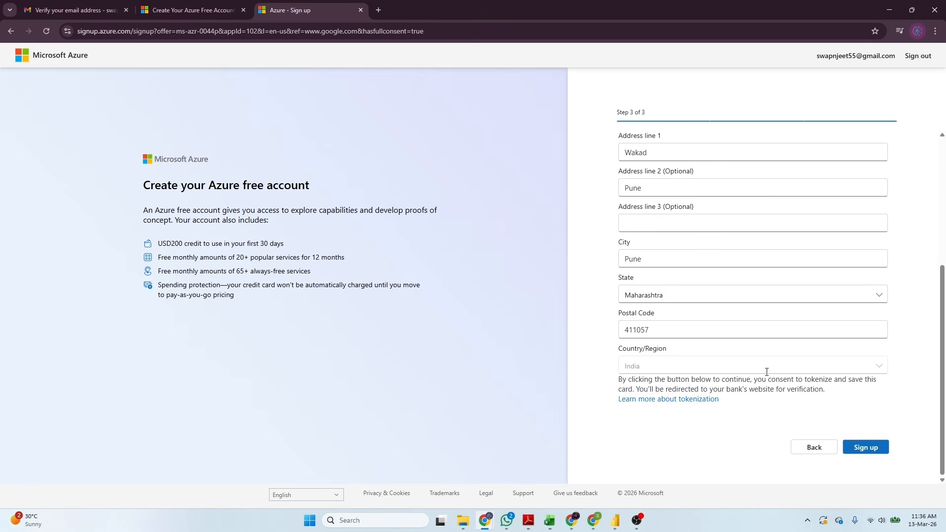
{"action": "scroll", "coordinate": [769, 291], "scroll_direction": "up", "scroll_amount": 4}
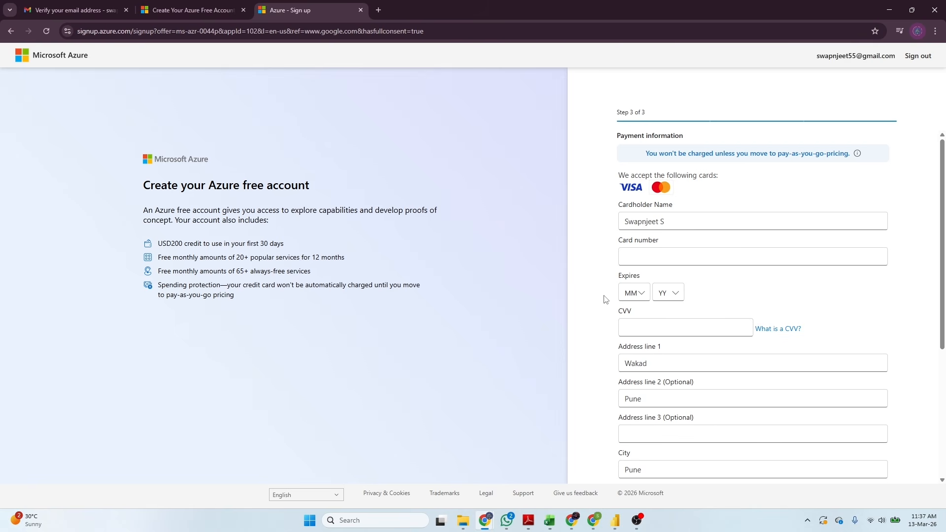
{"action": "scroll", "coordinate": [605, 300], "scroll_direction": "down", "scroll_amount": 2}
{"action": "scroll", "coordinate": [605, 299], "scroll_direction": "up", "scroll_amount": 2}
{"action": "scroll", "coordinate": [605, 299], "scroll_direction": "down", "scroll_amount": 4}
{"action": "scroll", "coordinate": [606, 299], "scroll_direction": "up", "scroll_amount": 4}
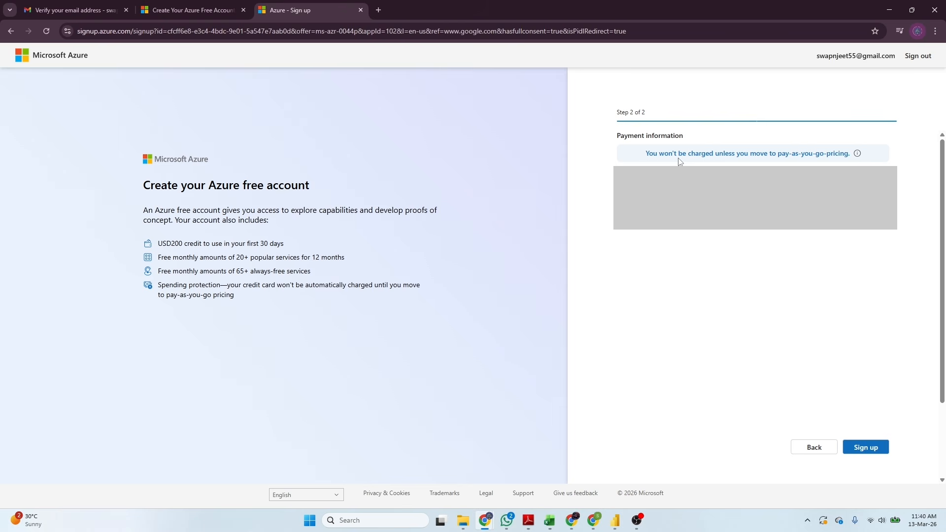
Sign up for the Azure free account and continue past the Protect your account notice.
{"action": "left_click", "coordinate": [868, 449]}
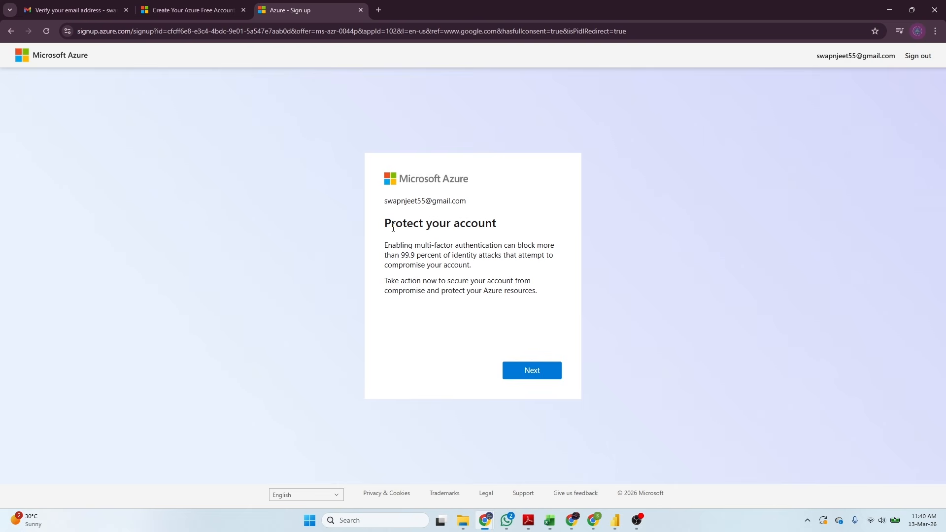
{"action": "left_click", "coordinate": [526, 373]}
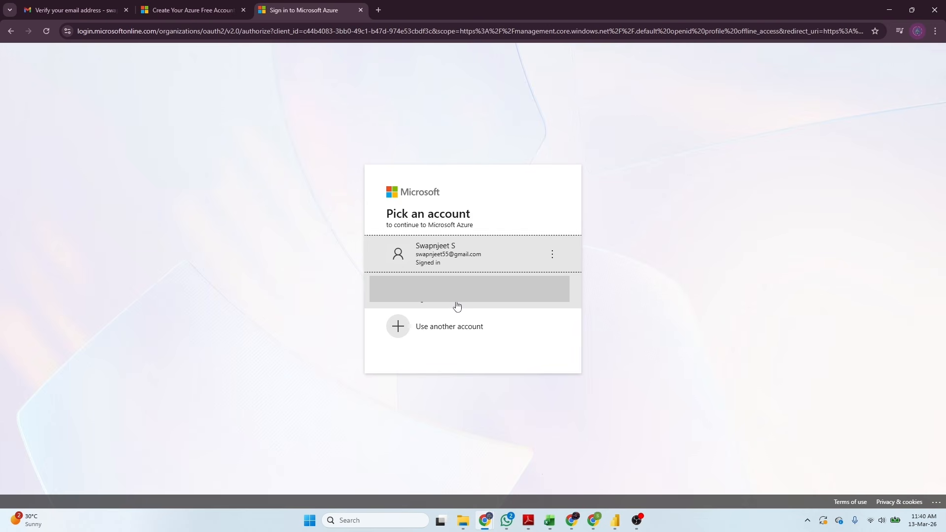
Continue to Azure with the signed-in account, dismiss Welcome to Azure, and open profile options.
{"action": "left_click", "coordinate": [476, 254]}
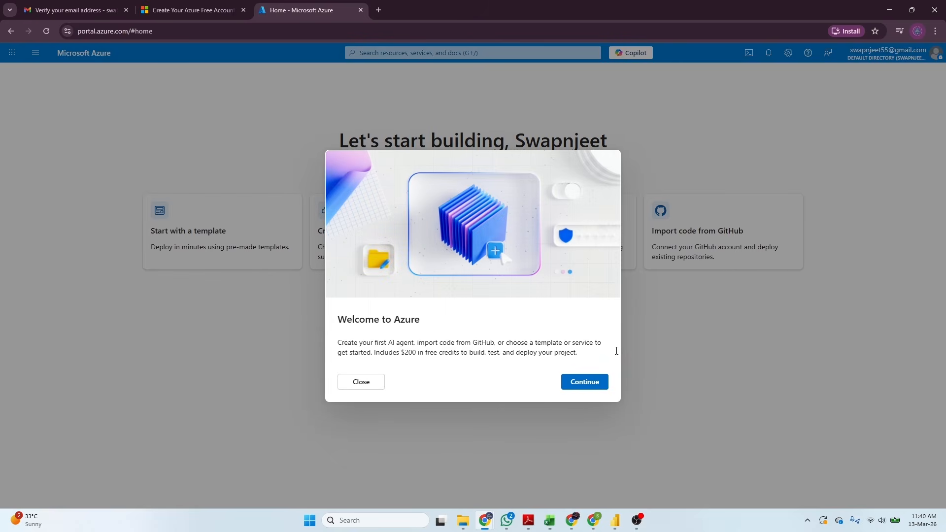
{"action": "left_click", "coordinate": [592, 388]}
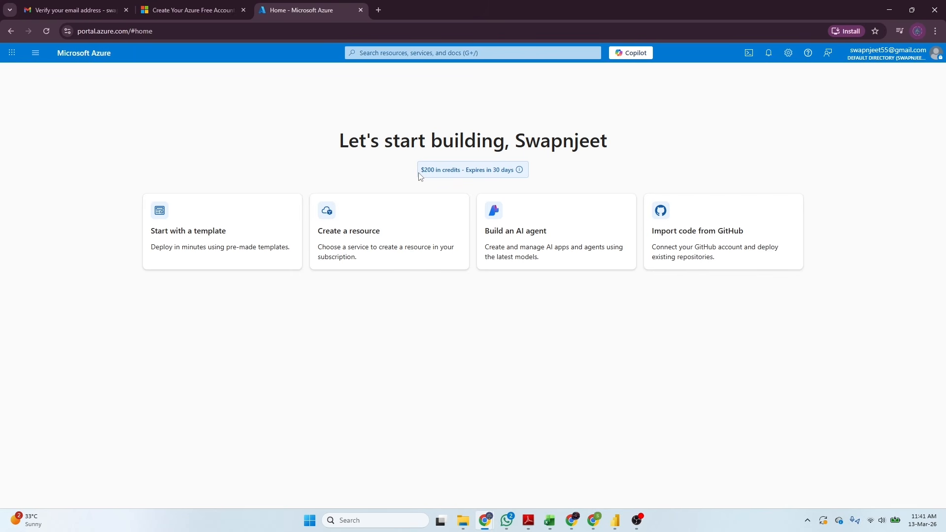
{"action": "left_click_drag", "start_coordinate": [426, 170], "coordinate": [511, 170]}
{"action": "left_click", "coordinate": [882, 104]}
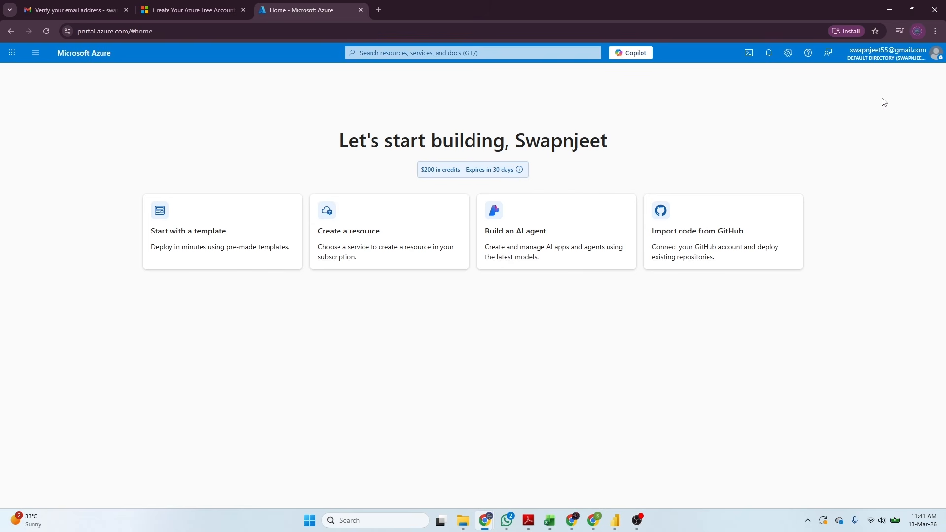
{"action": "left_click", "coordinate": [939, 56]}
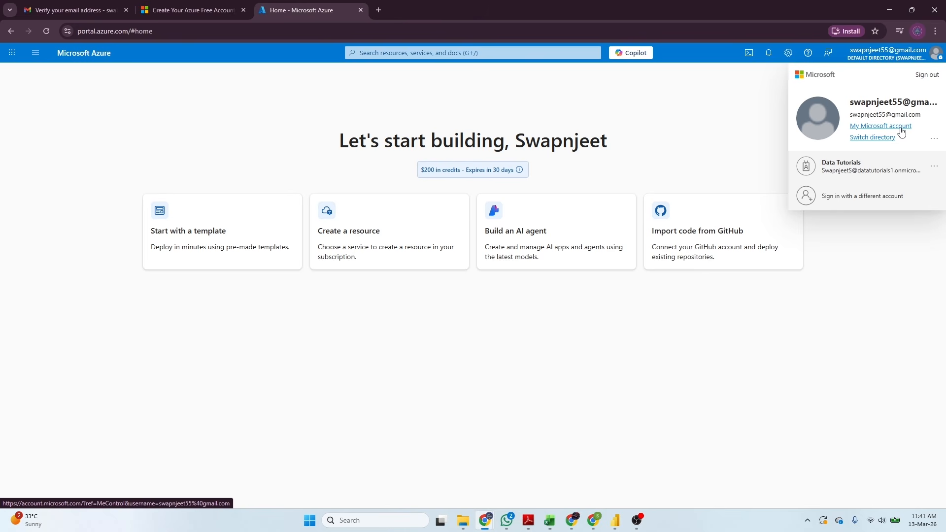
Check the Microsoft account's Payment options, find no payment methods, and return to Azure home.
{"action": "left_click", "coordinate": [869, 128]}
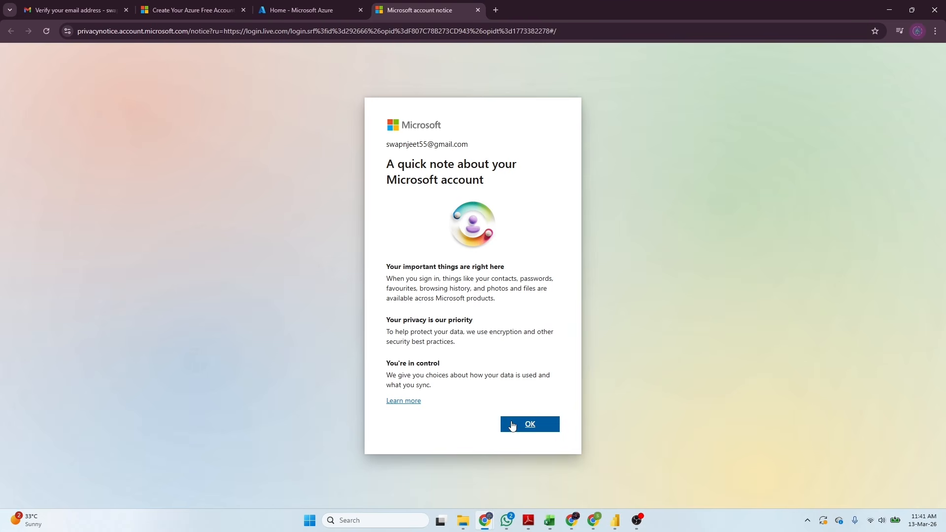
{"action": "left_click", "coordinate": [513, 426]}
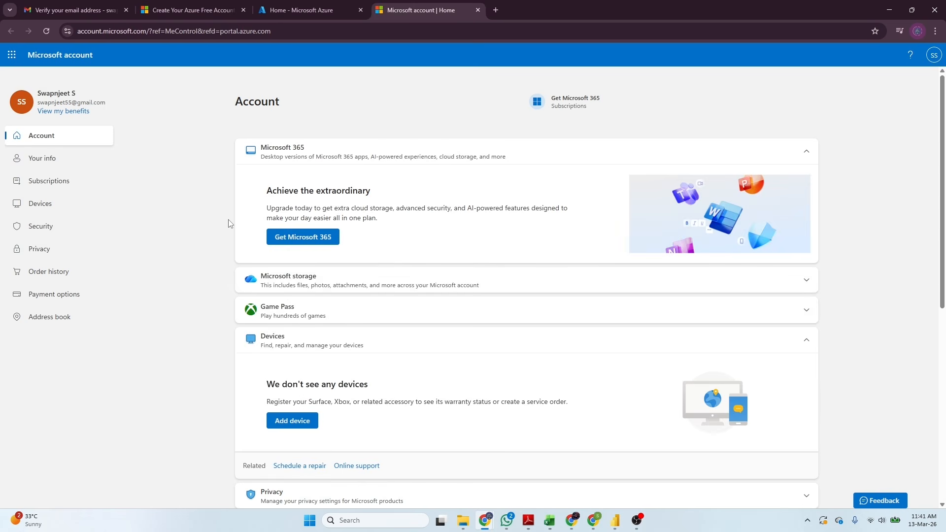
{"action": "left_click", "coordinate": [55, 295]}
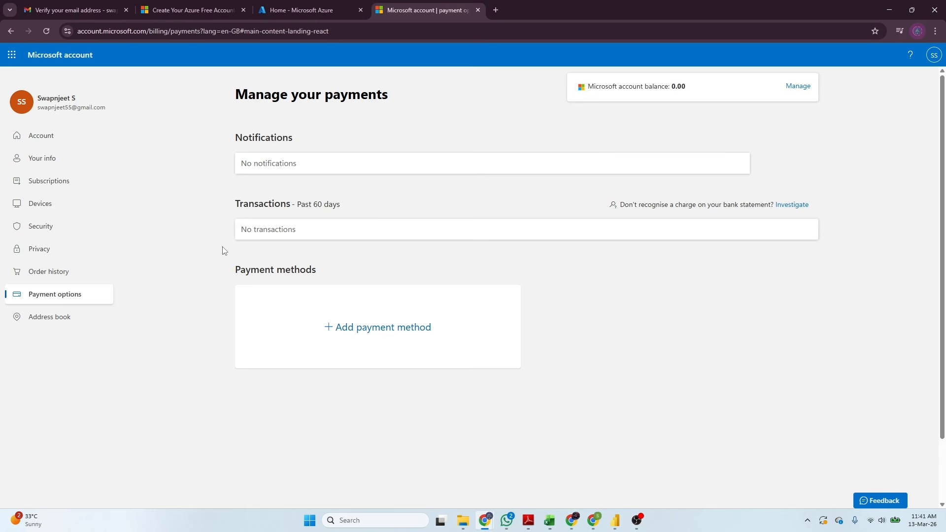
{"action": "left_click", "coordinate": [57, 142]}
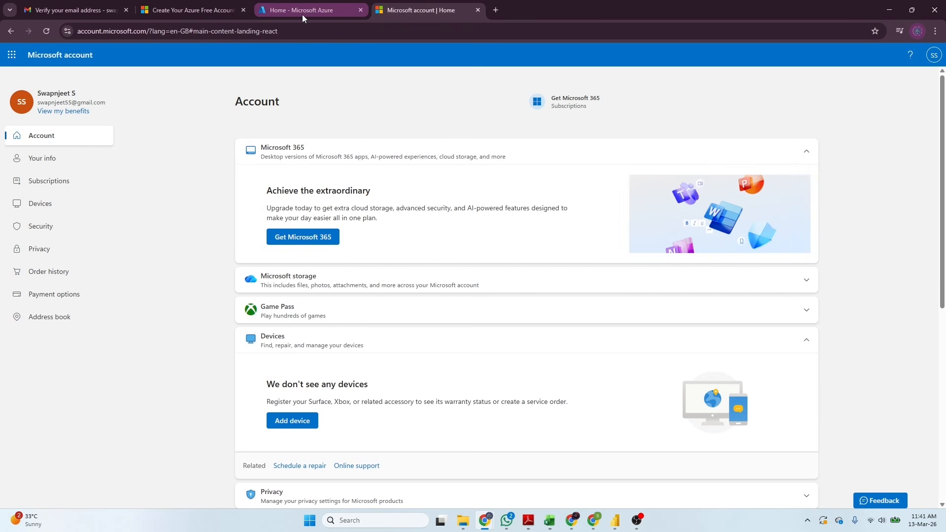
{"action": "scroll", "coordinate": [201, 316], "scroll_direction": "down", "scroll_amount": 5}
{"action": "scroll", "coordinate": [202, 316], "scroll_direction": "up", "scroll_amount": 3}
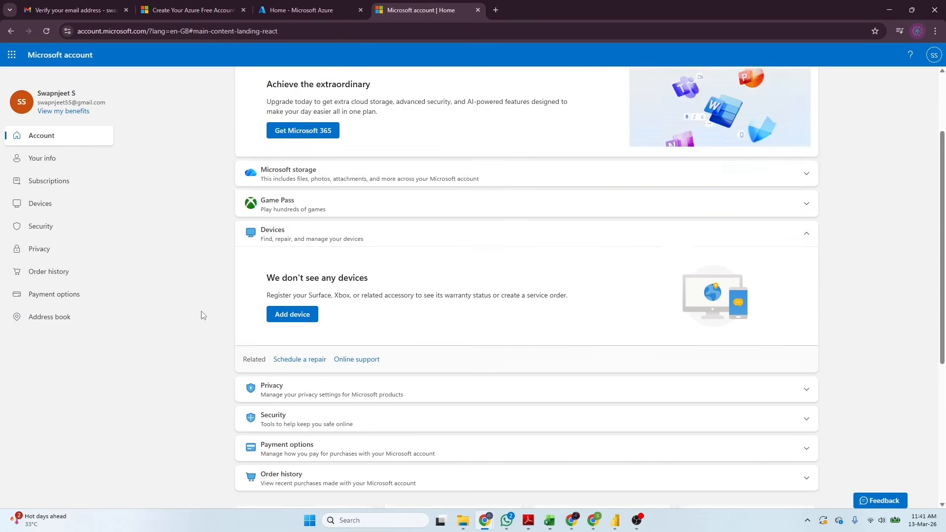
{"action": "scroll", "coordinate": [202, 315], "scroll_direction": "up", "scroll_amount": 3}
{"action": "left_click", "coordinate": [288, 12]}
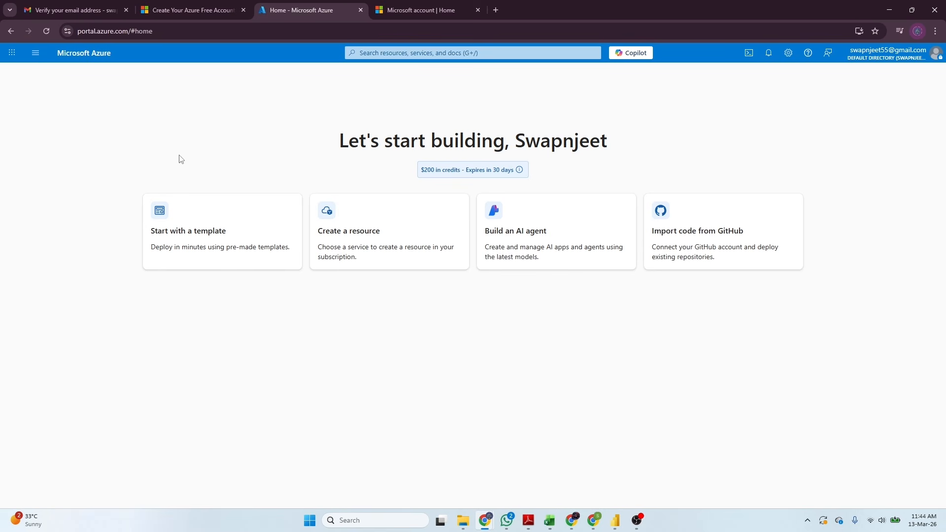
Search 'user', open the Users list, and widen the User principal name column.
{"action": "left_click", "coordinate": [397, 51]}
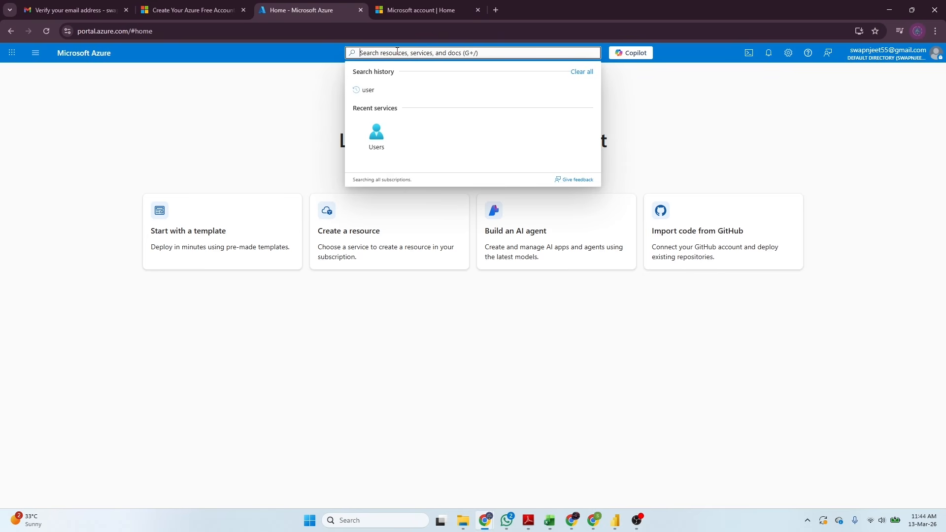
{"action": "left_click", "coordinate": [376, 89]}
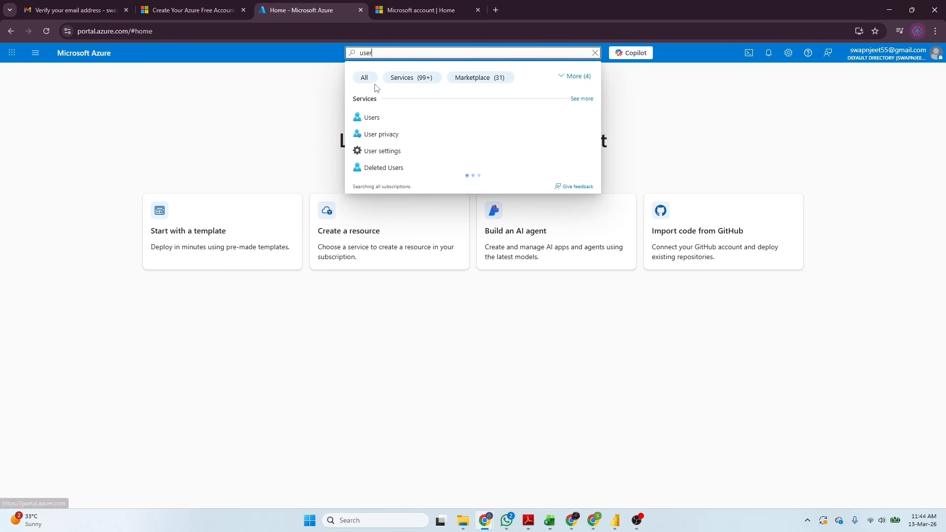
{"action": "left_click", "coordinate": [377, 121]}
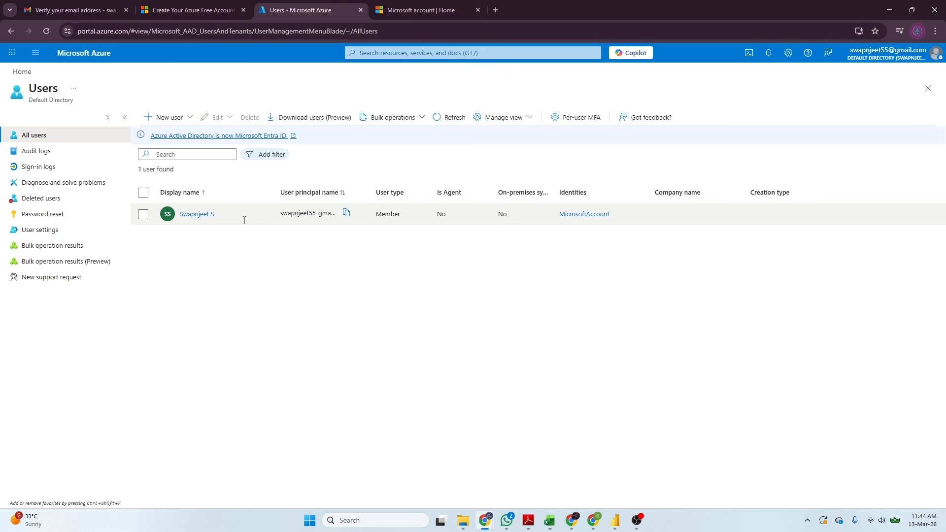
{"action": "left_click_drag", "start_coordinate": [372, 196], "coordinate": [441, 188]}
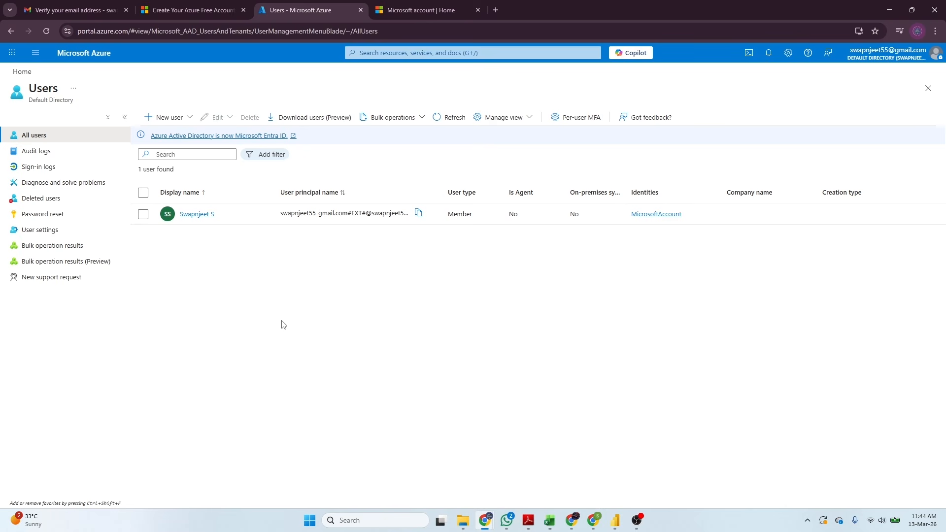
Start a new internal user and enter its user principal name, keeping the default domain.
{"action": "left_click", "coordinate": [172, 119]}
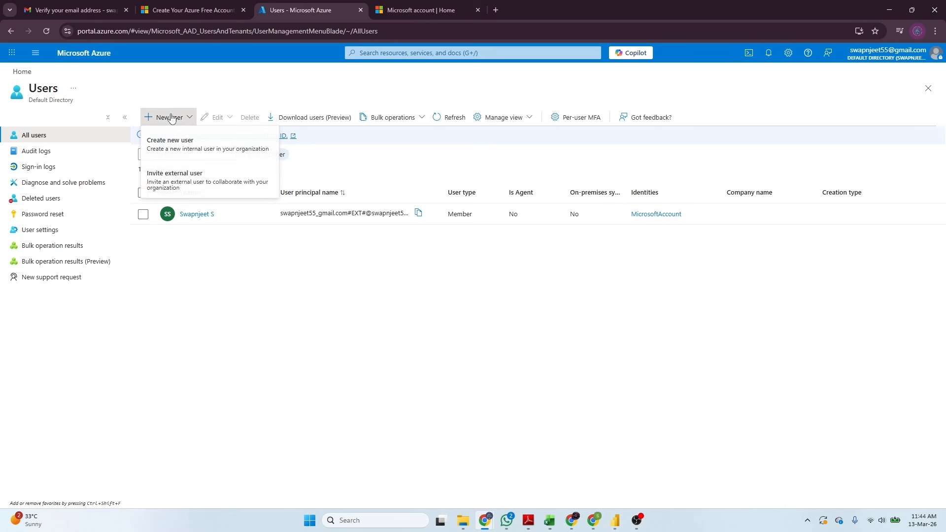
{"action": "left_click", "coordinate": [170, 140]}
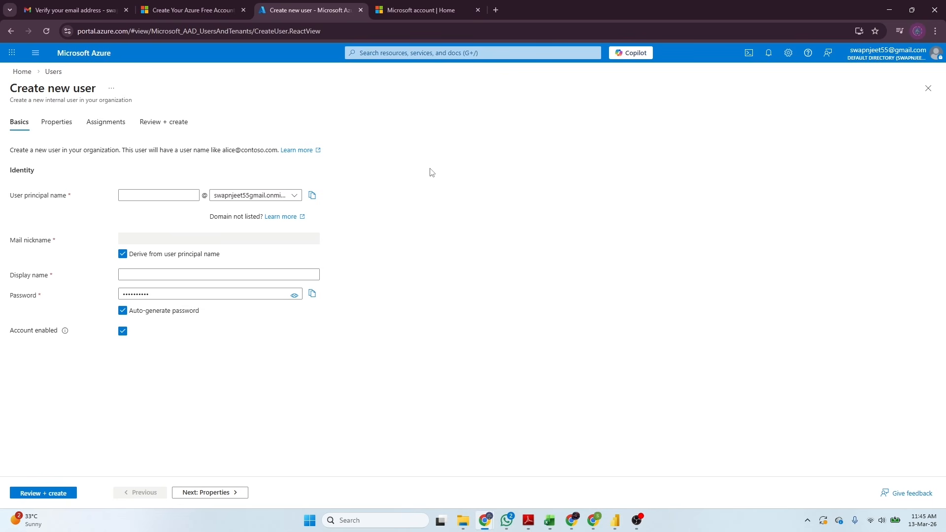
{"action": "left_click", "coordinate": [140, 196]}
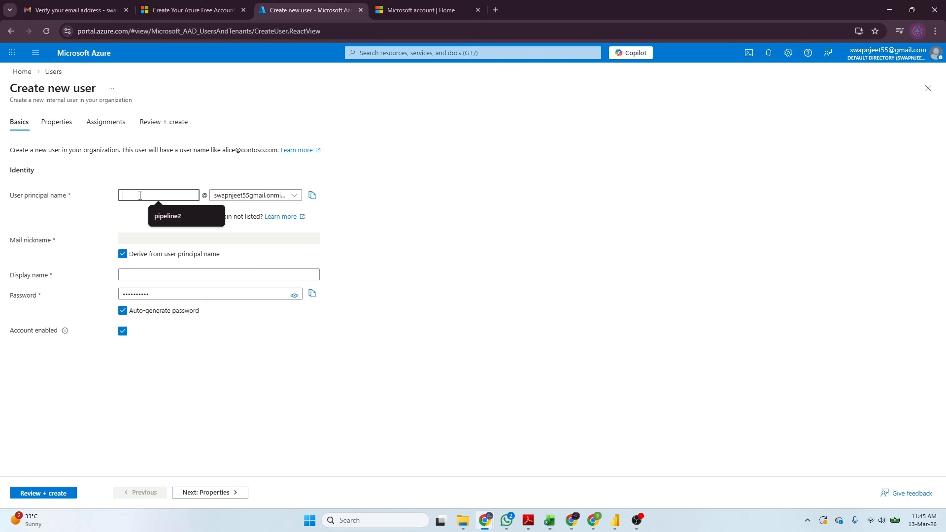
{"action": "type", "text": "swapnje"}
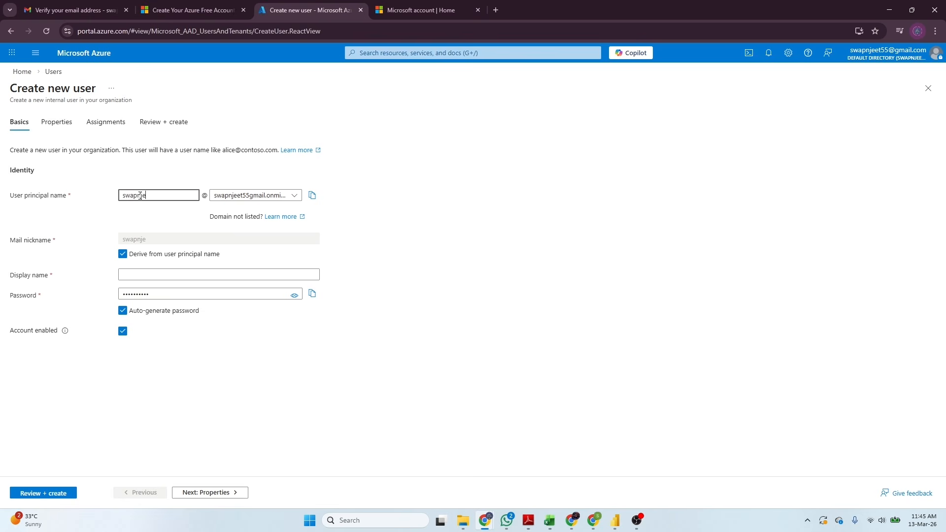
{"action": "type", "text": "etfabric"}
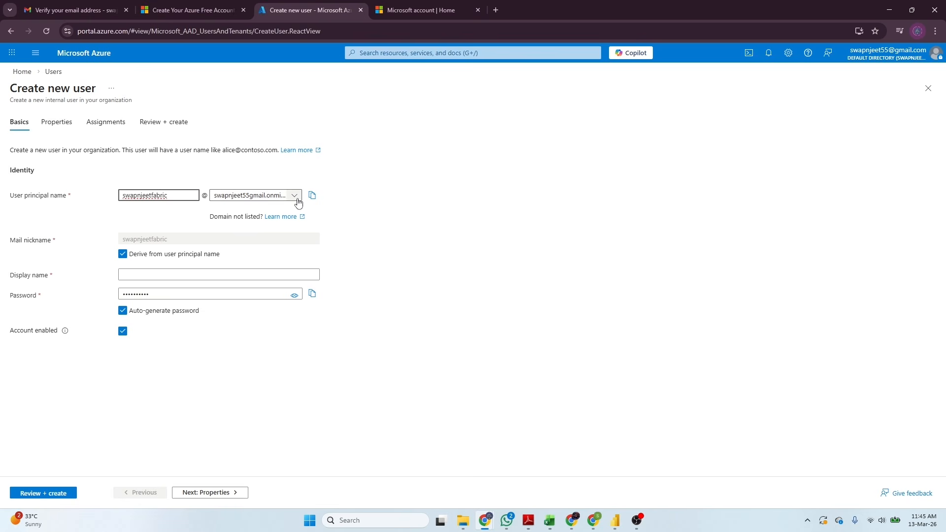
{"action": "left_click", "coordinate": [275, 196]}
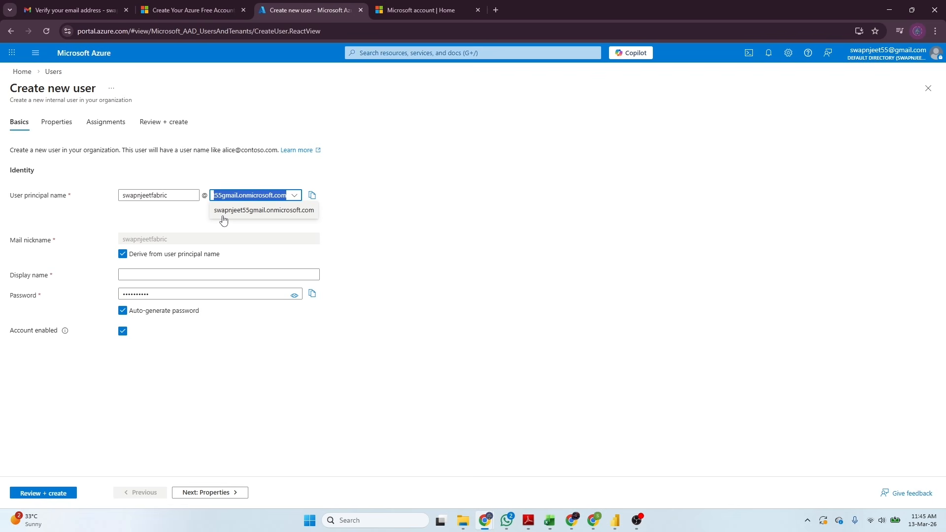
{"action": "left_click", "coordinate": [355, 216]}
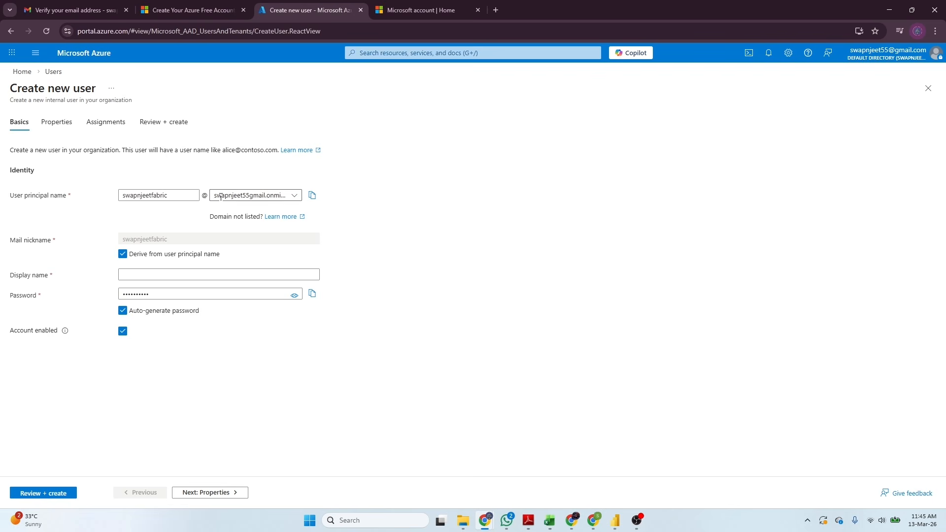
{"action": "left_click", "coordinate": [249, 197]}
{"action": "left_click", "coordinate": [384, 220]}
Give the user a display name matching the principal name and enter a custom password.
{"action": "left_click", "coordinate": [123, 276]}
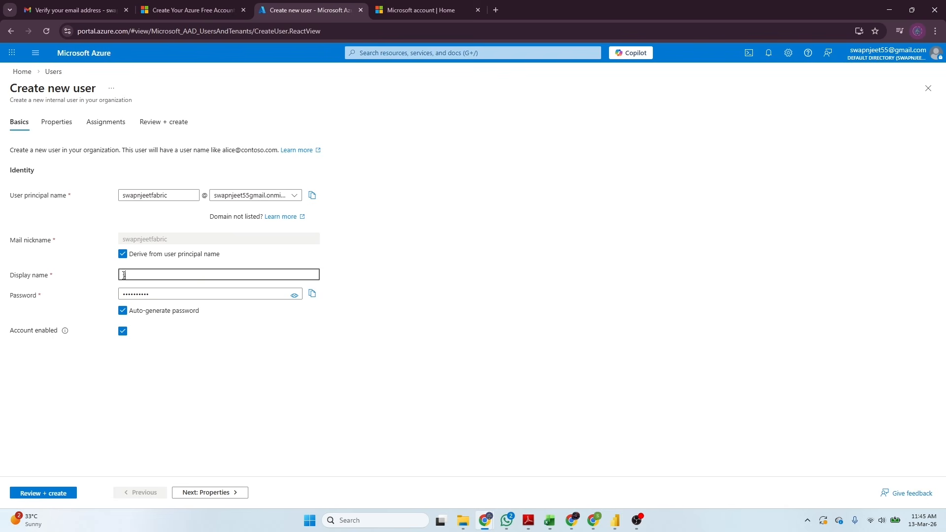
{"action": "type", "text": "swapnjeetfabric"}
{"action": "left_click", "coordinate": [503, 235]}
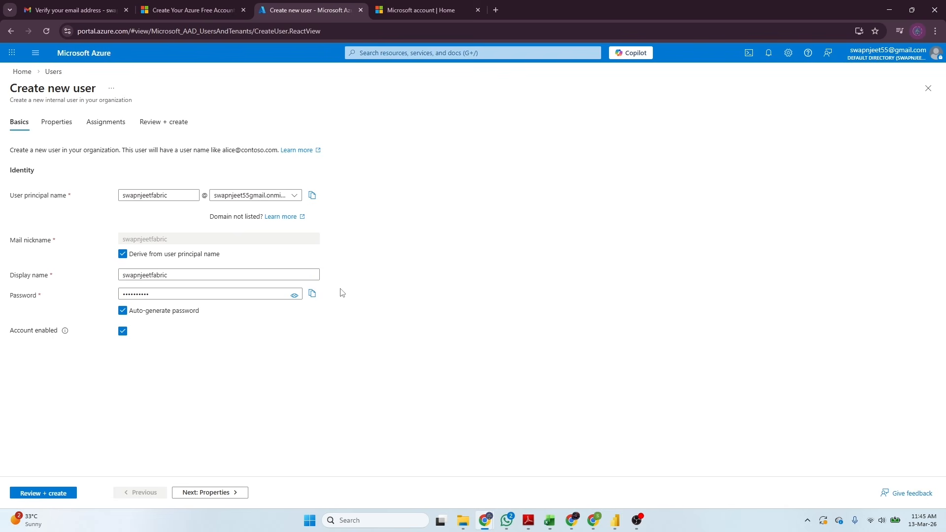
{"action": "left_click", "coordinate": [123, 312]}
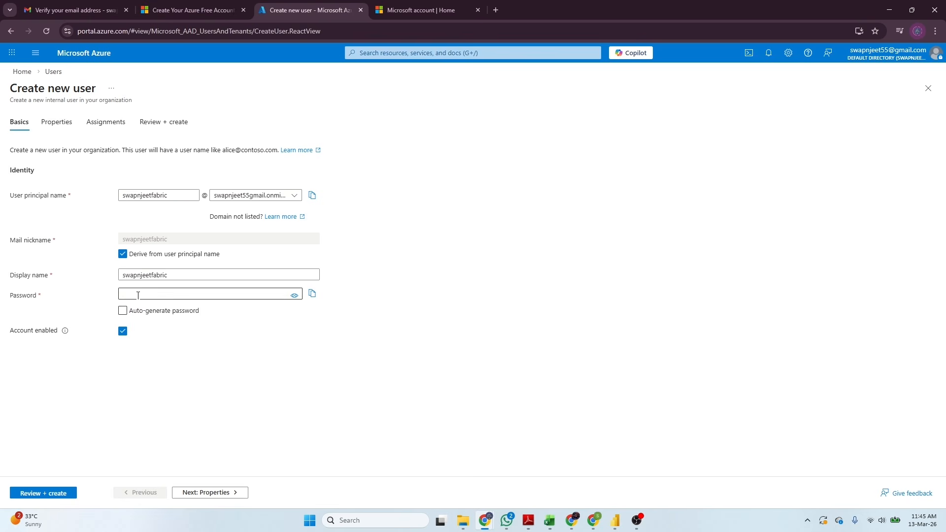
{"action": "left_click", "coordinate": [138, 295]}
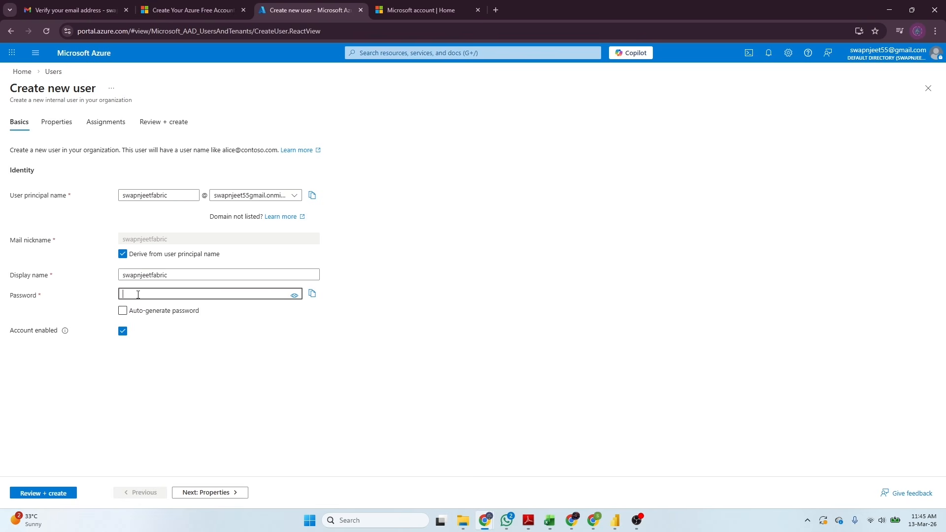
{"action": "type", "text": "••••"}
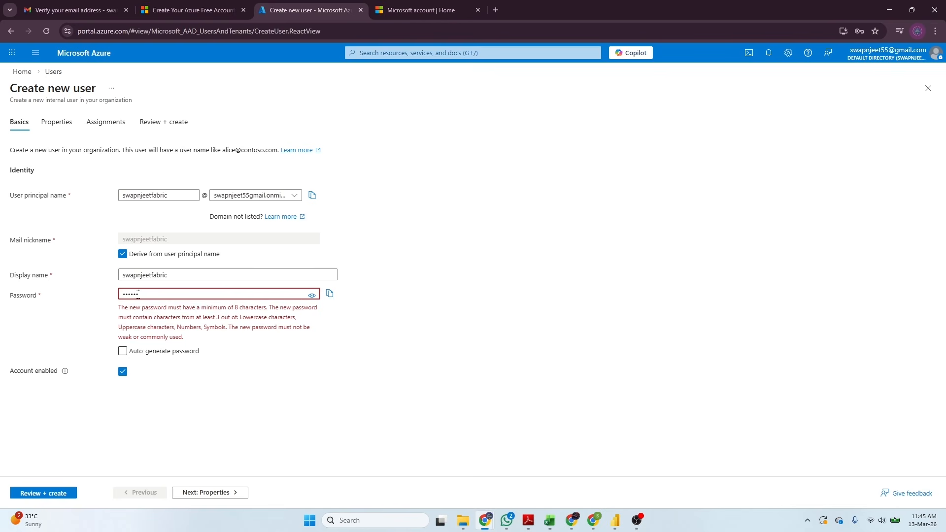
{"action": "type", "text": "•••••"}
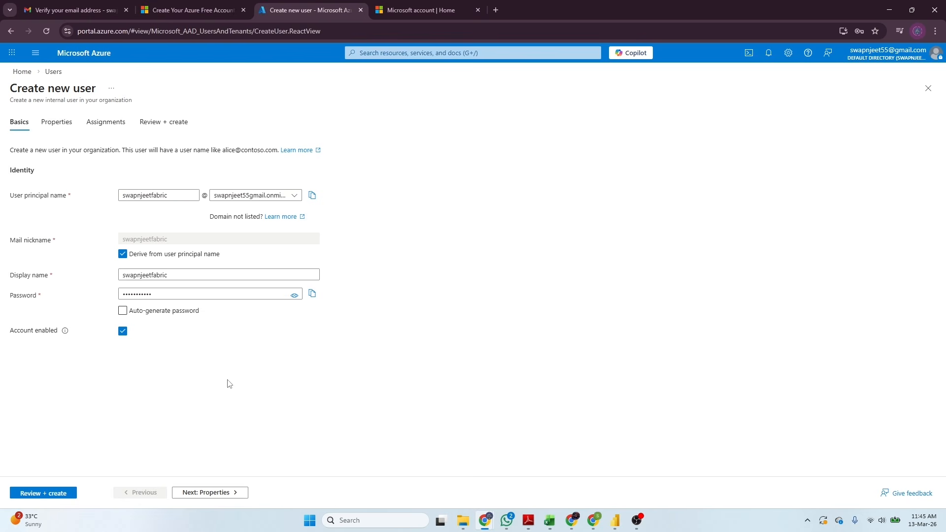
Create the new user and refresh the Users list to confirm it appears with its UPN.
{"action": "left_click", "coordinate": [55, 493]}
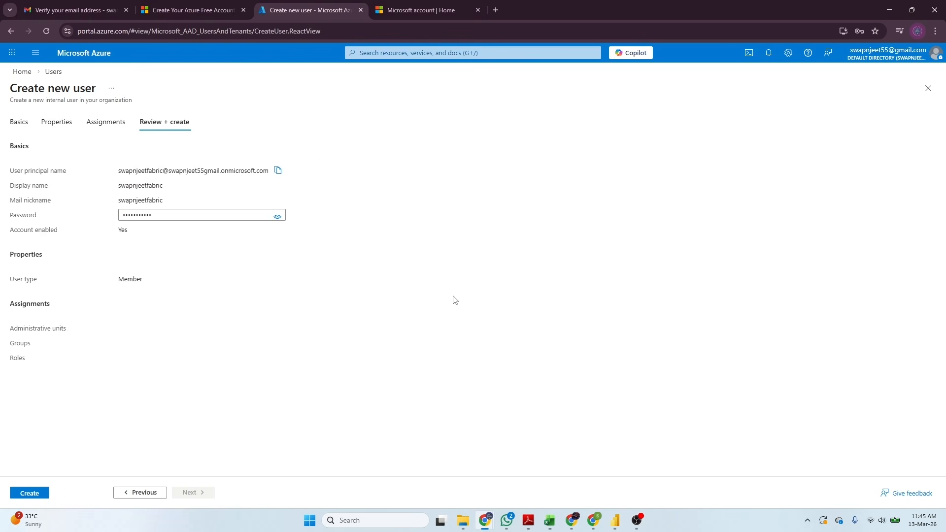
{"action": "left_click", "coordinate": [41, 493]}
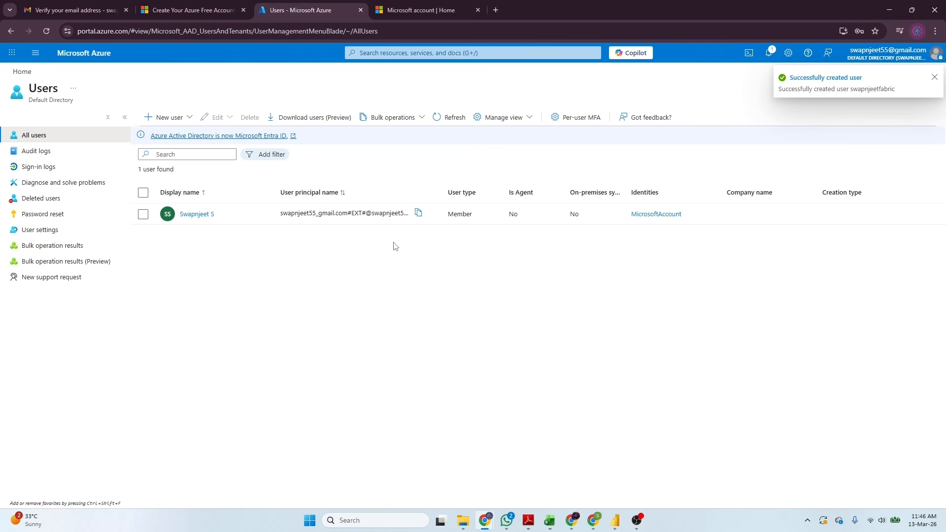
{"action": "left_click", "coordinate": [449, 122]}
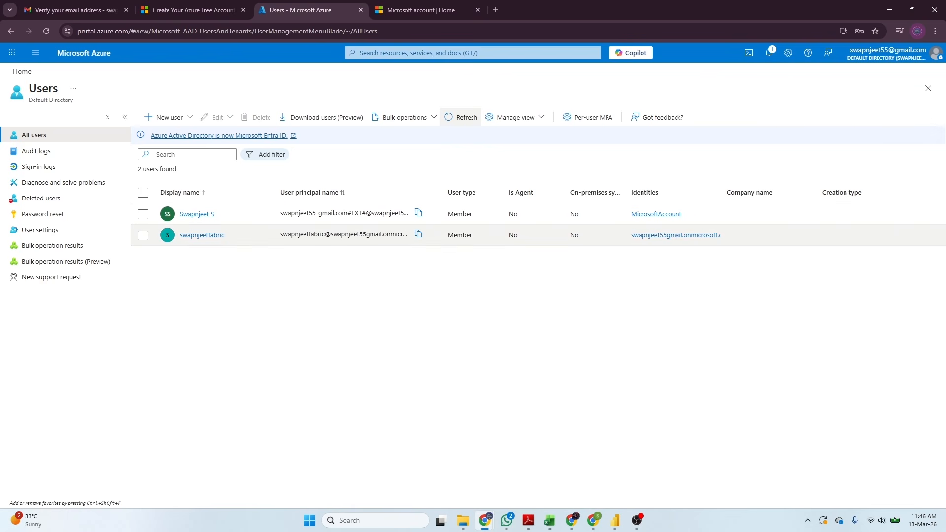
{"action": "left_click_drag", "start_coordinate": [442, 194], "coordinate": [486, 195]}
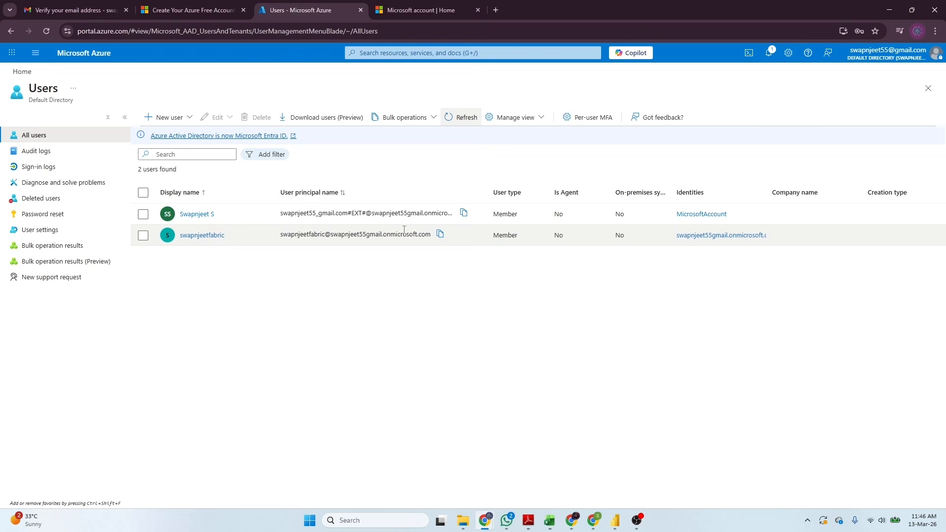
{"action": "left_click_drag", "start_coordinate": [285, 238], "coordinate": [424, 254]}
{"action": "left_click", "coordinate": [360, 299]}
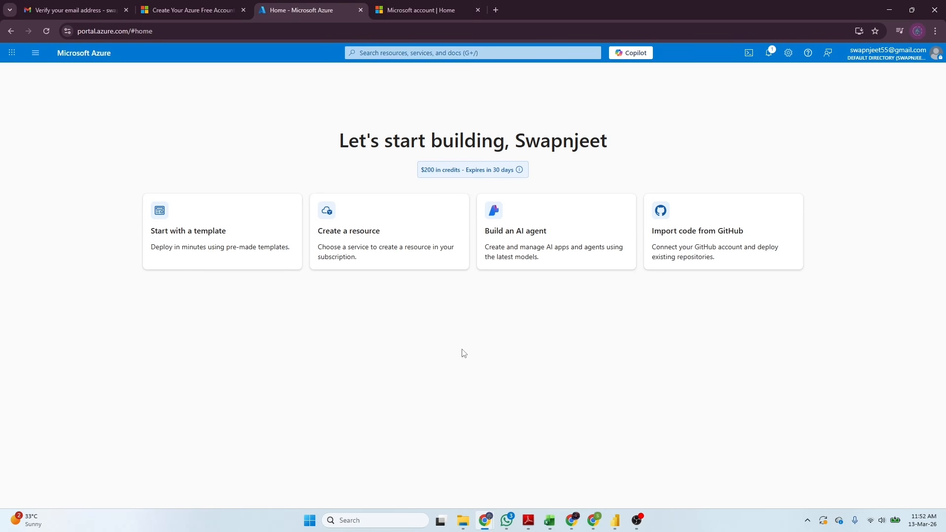
Find Azure subscription 1 through a 'subs' search and open its Access control (IAM) page.
{"action": "left_click", "coordinate": [392, 53]}
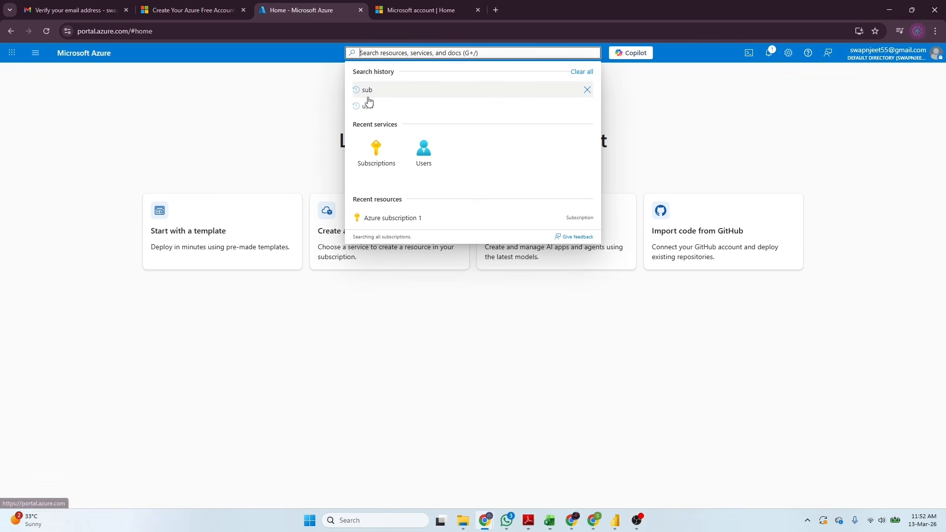
{"action": "type", "text": "subs"}
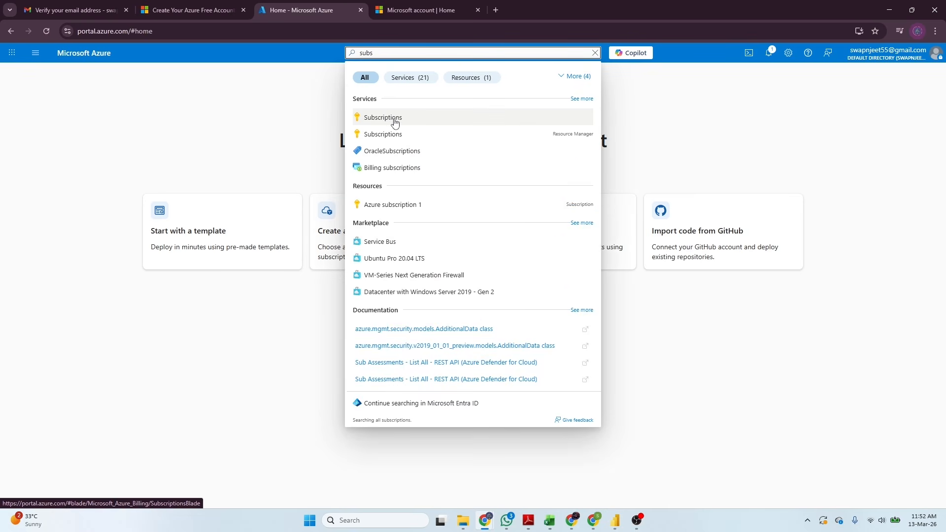
{"action": "left_click", "coordinate": [391, 117]}
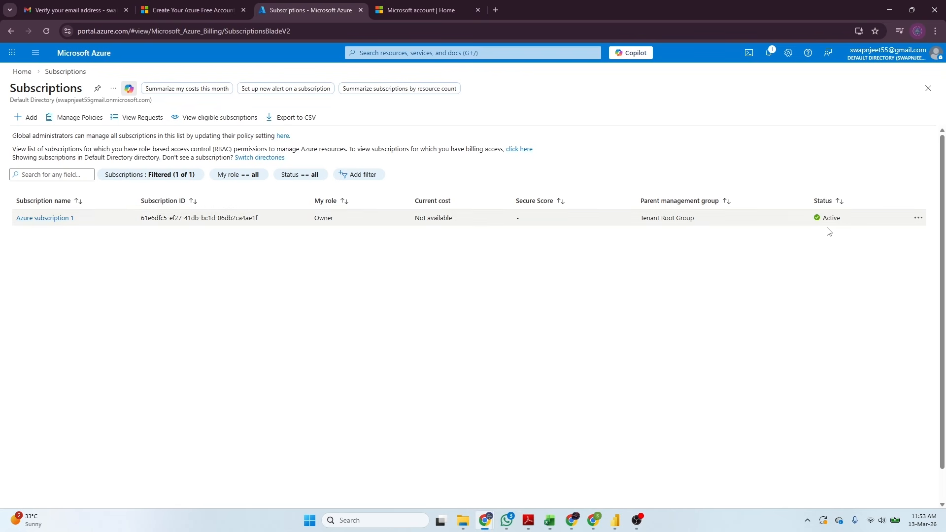
{"action": "left_click", "coordinate": [44, 218]}
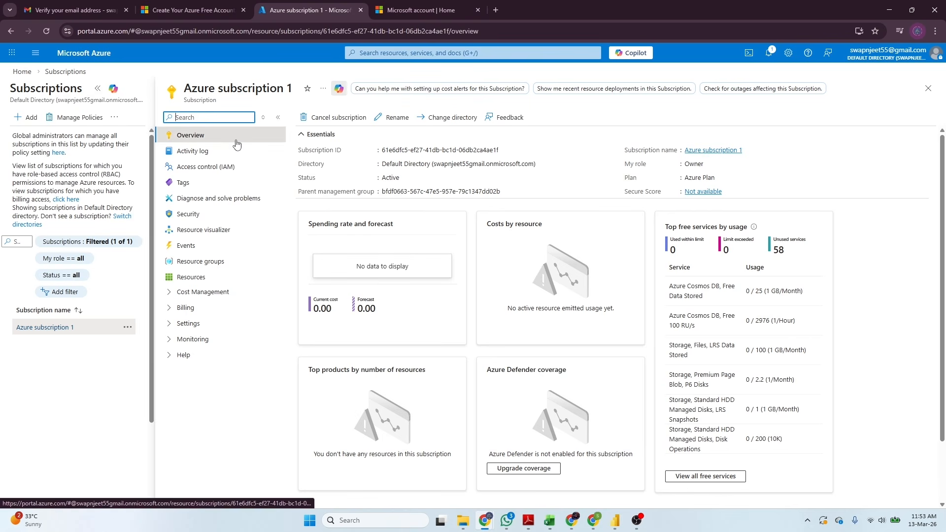
{"action": "left_click", "coordinate": [212, 170]}
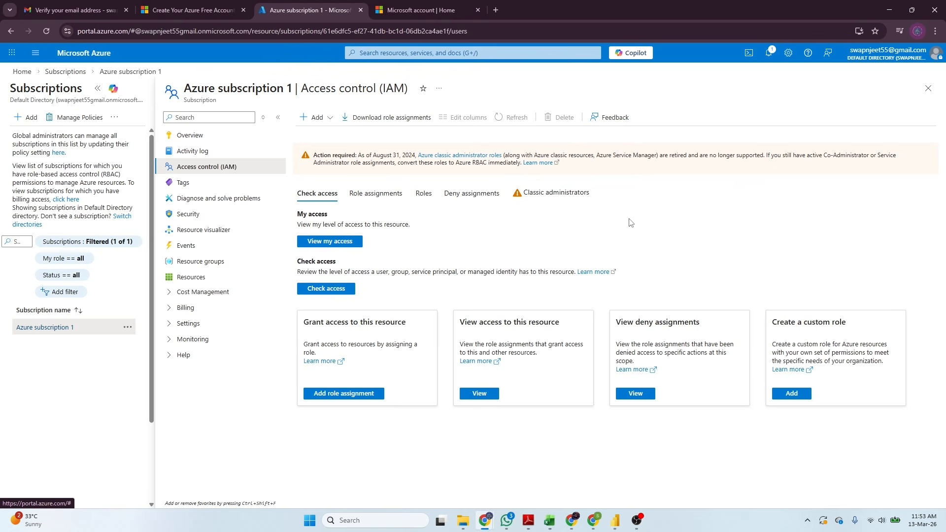
Review the Roles and Role assignments tabs, then start Add role assignment on the subscription.
{"action": "left_click", "coordinate": [423, 201]}
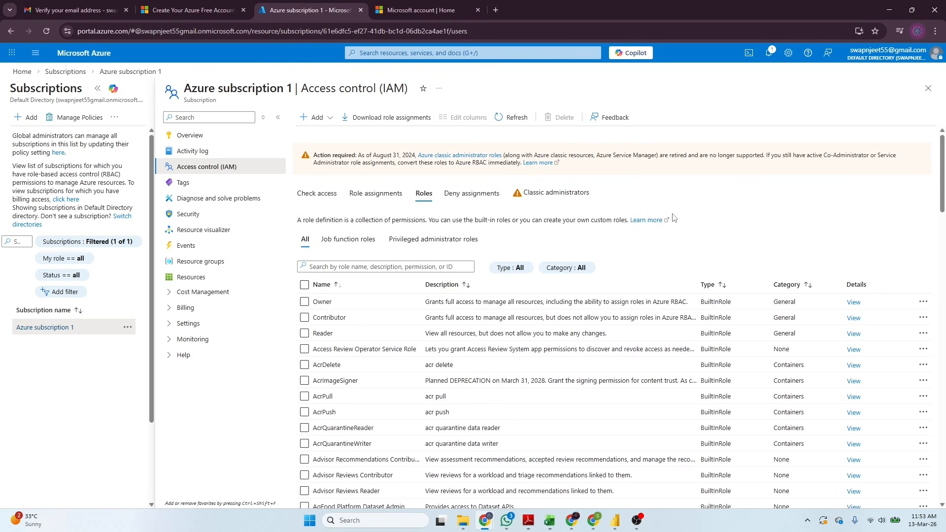
{"action": "left_click", "coordinate": [317, 193]}
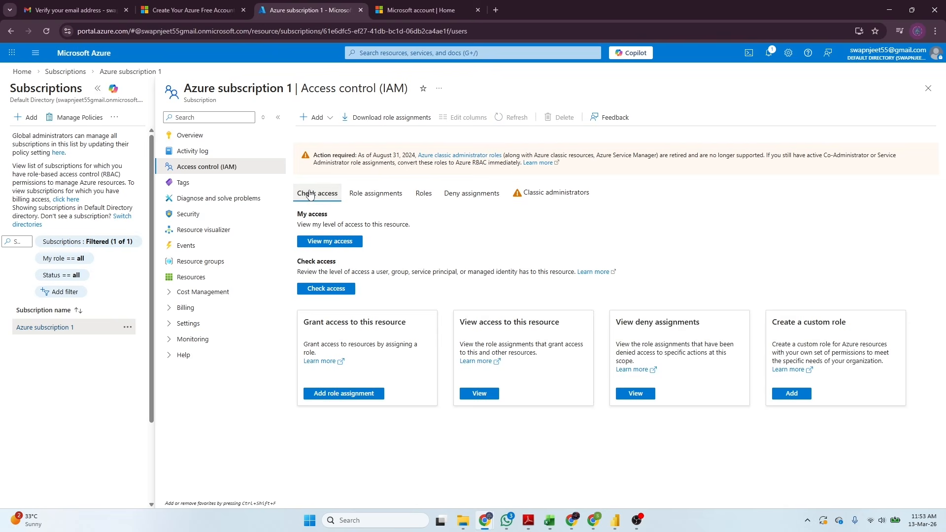
{"action": "left_click", "coordinate": [382, 197]}
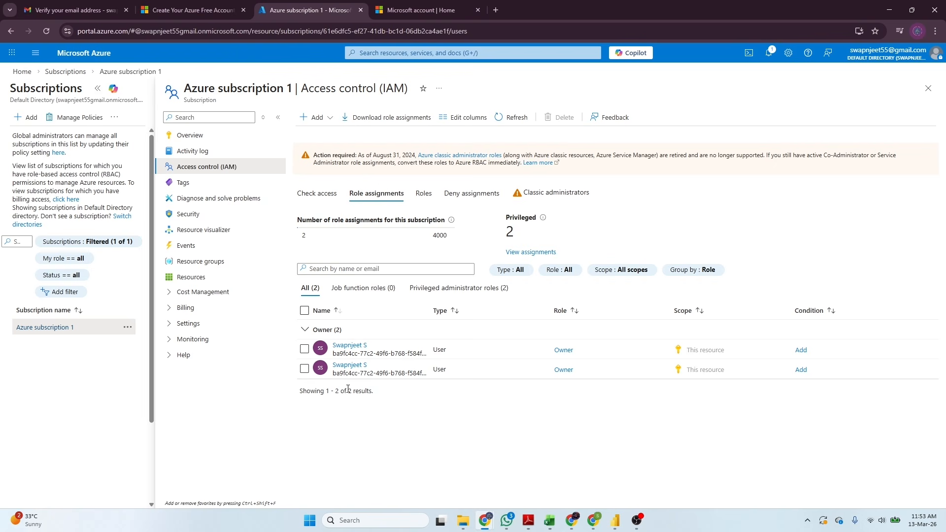
{"action": "left_click", "coordinate": [328, 121]}
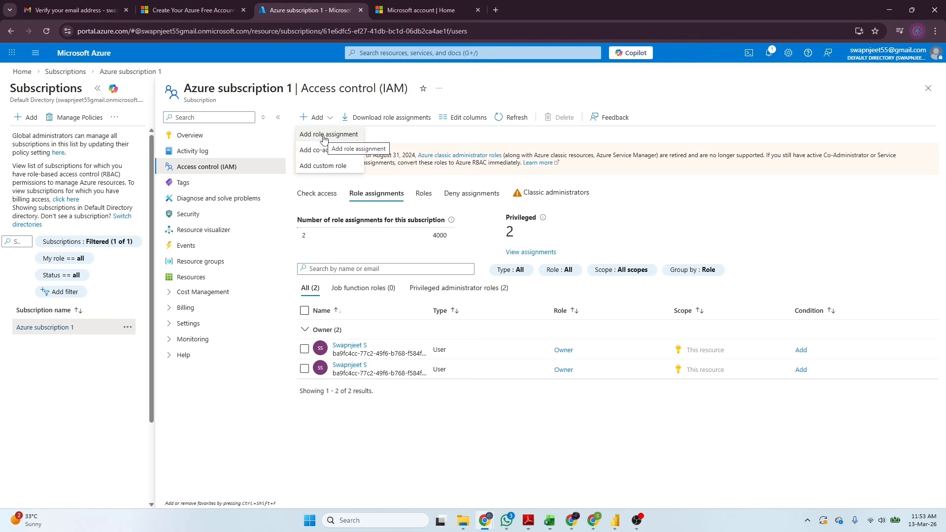
{"action": "left_click", "coordinate": [324, 138]}
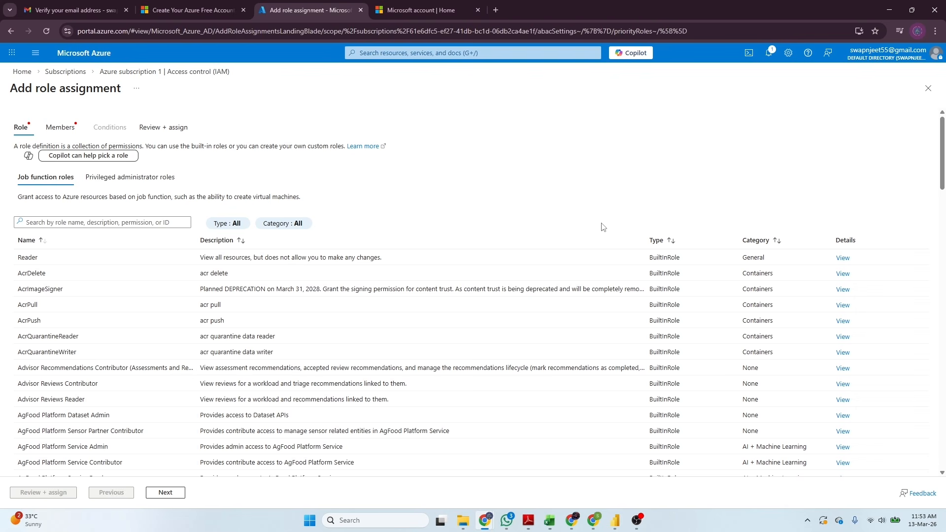
Browse the available job function roles and search the role list for 'contribu'.
{"action": "scroll", "coordinate": [281, 326], "scroll_direction": "down", "scroll_amount": 1}
{"action": "scroll", "coordinate": [279, 325], "scroll_direction": "up", "scroll_amount": 1}
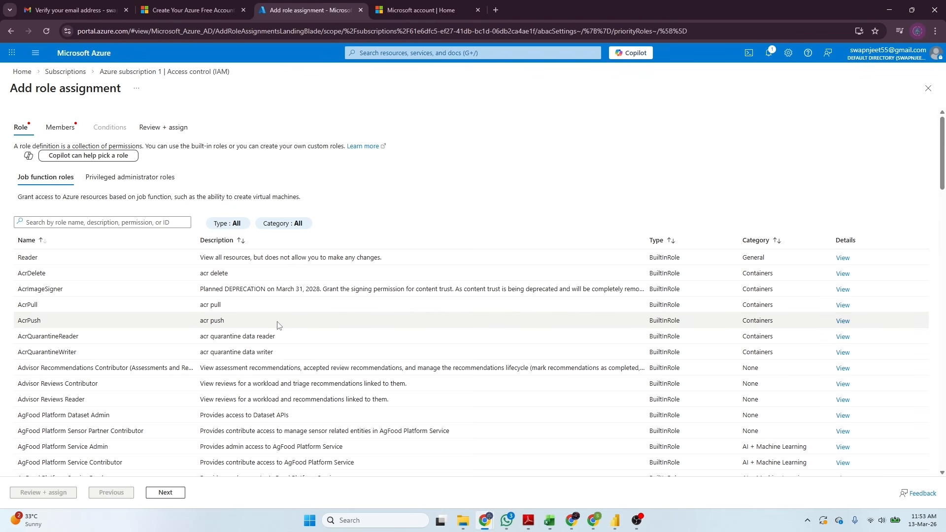
{"action": "scroll", "coordinate": [222, 330], "scroll_direction": "down", "scroll_amount": 3}
{"action": "scroll", "coordinate": [179, 334], "scroll_direction": "down", "scroll_amount": 2}
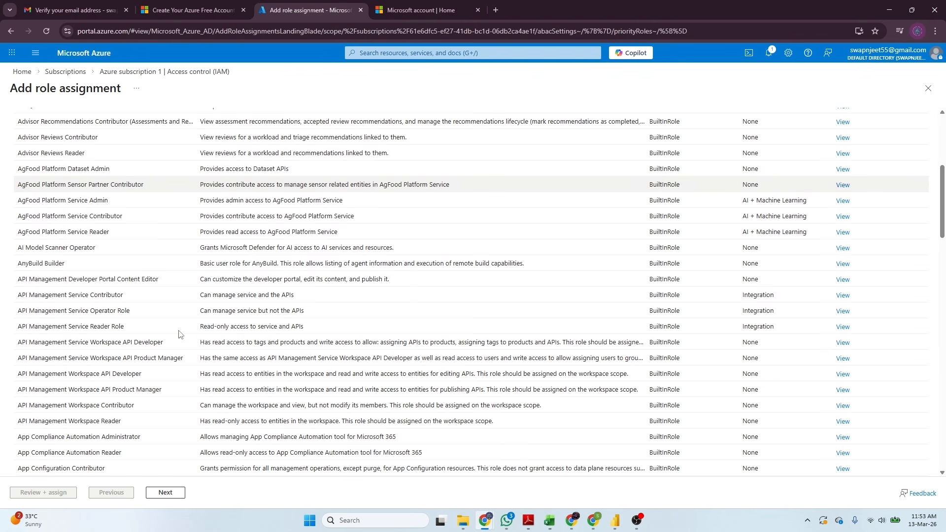
{"action": "scroll", "coordinate": [180, 334], "scroll_direction": "down", "scroll_amount": 10}
{"action": "scroll", "coordinate": [181, 334], "scroll_direction": "up", "scroll_amount": 15}
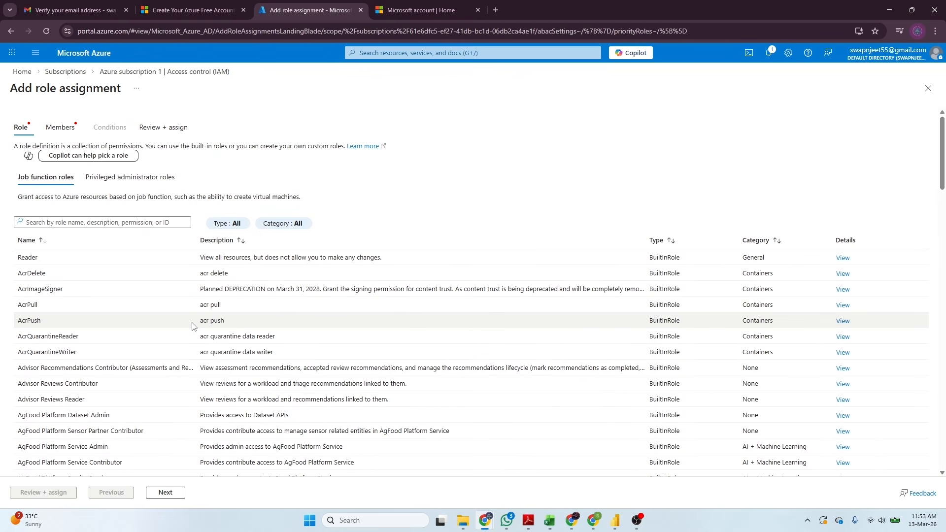
{"action": "left_click", "coordinate": [56, 132]}
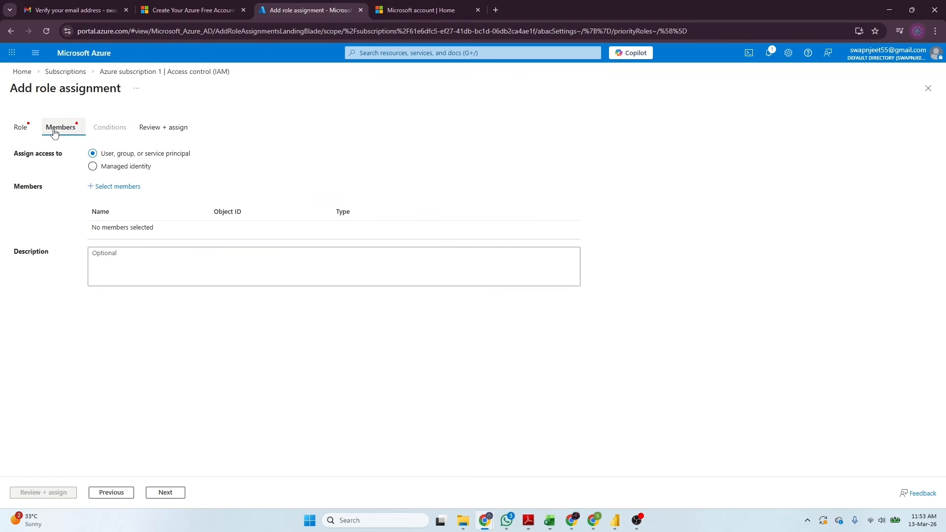
{"action": "left_click", "coordinate": [21, 130]}
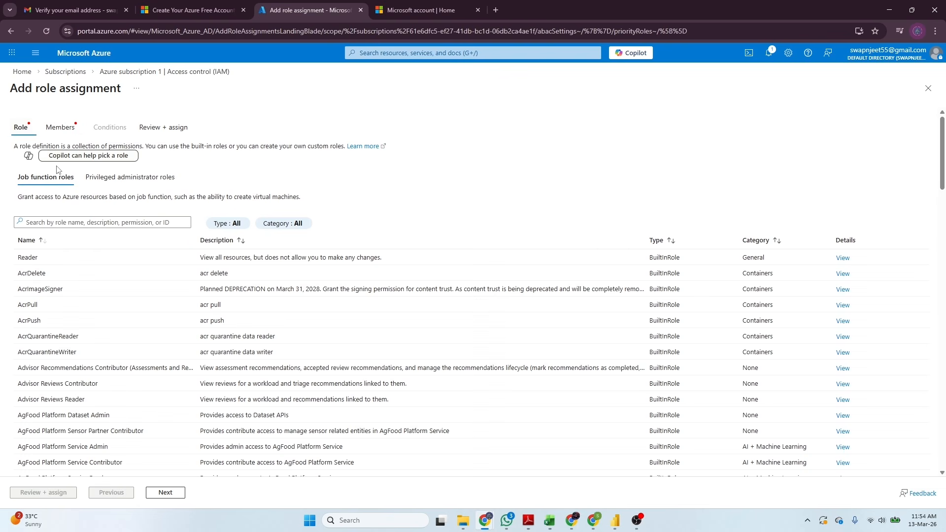
{"action": "left_click", "coordinate": [67, 221]}
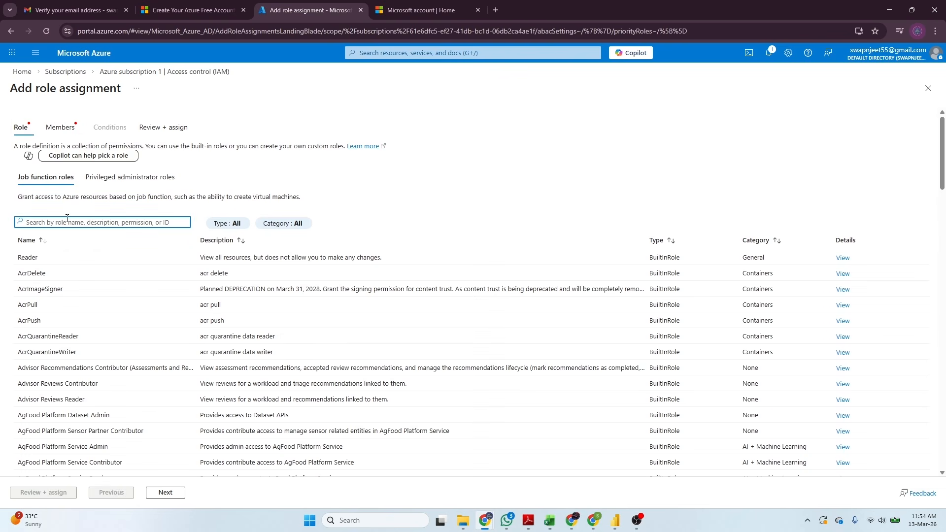
{"action": "type", "text": "contri"}
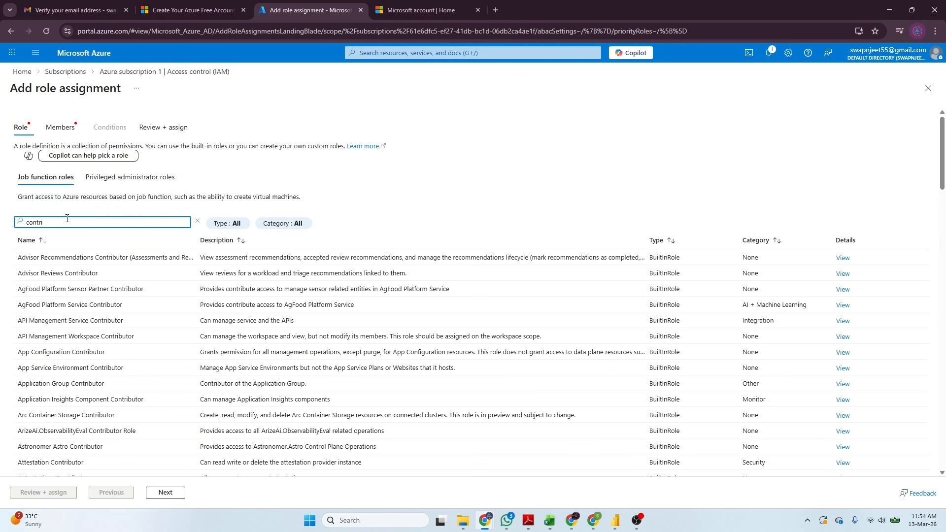
{"action": "type", "text": "but"}
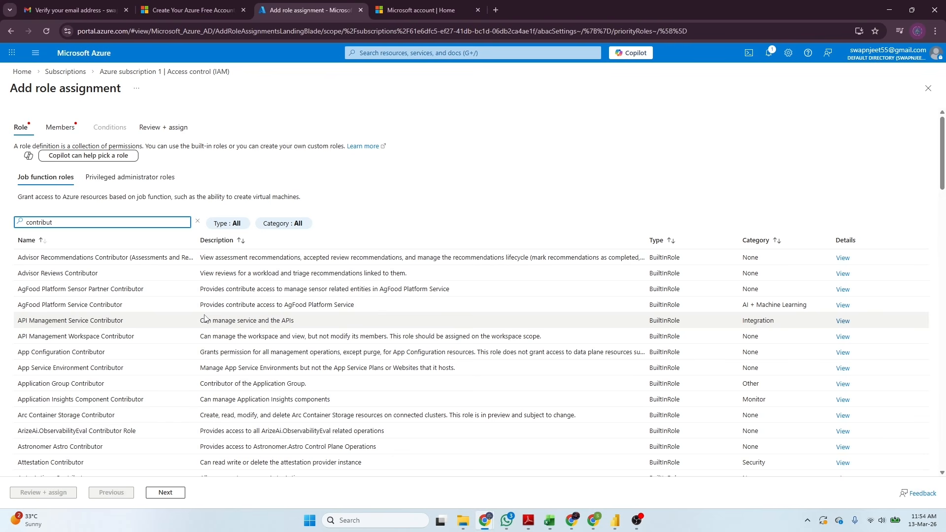
{"action": "scroll", "coordinate": [205, 318], "scroll_direction": "down", "scroll_amount": 12}
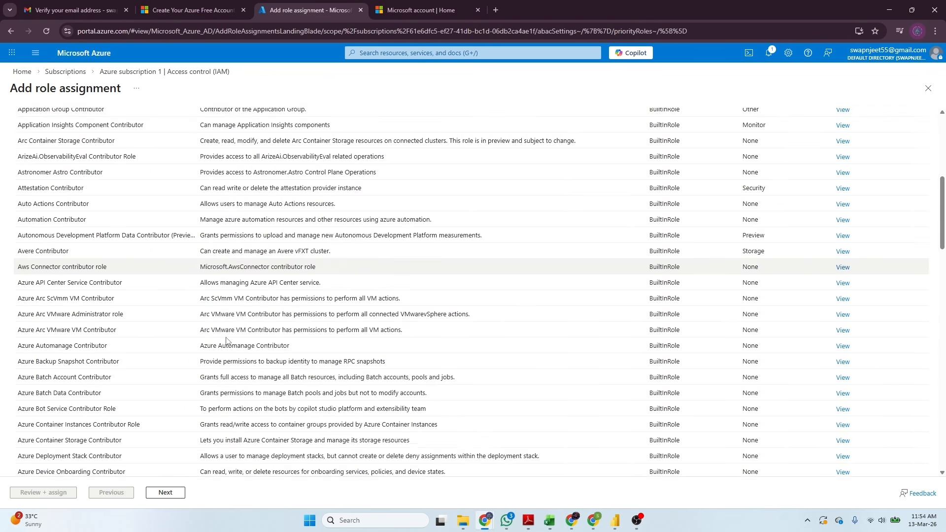
{"action": "scroll", "coordinate": [226, 342], "scroll_direction": "up", "scroll_amount": 7}
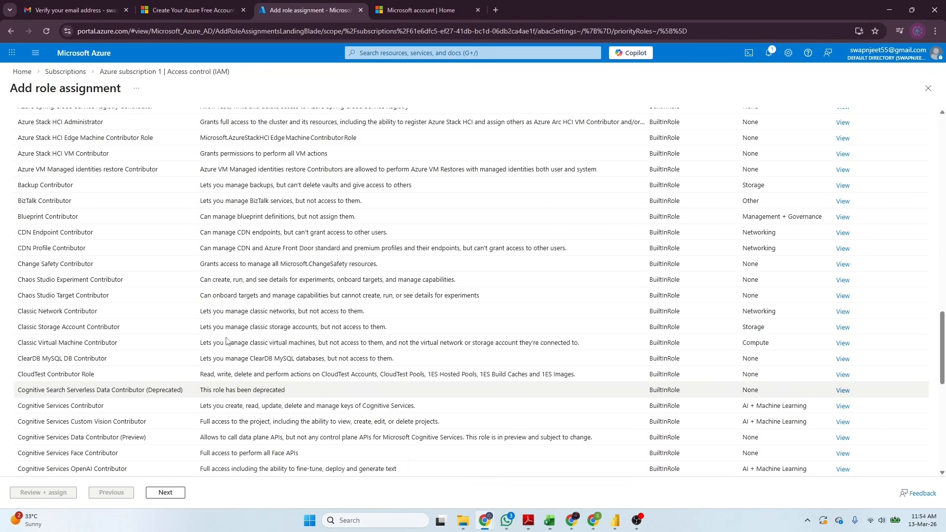
{"action": "scroll", "coordinate": [226, 341], "scroll_direction": "down", "scroll_amount": 8}
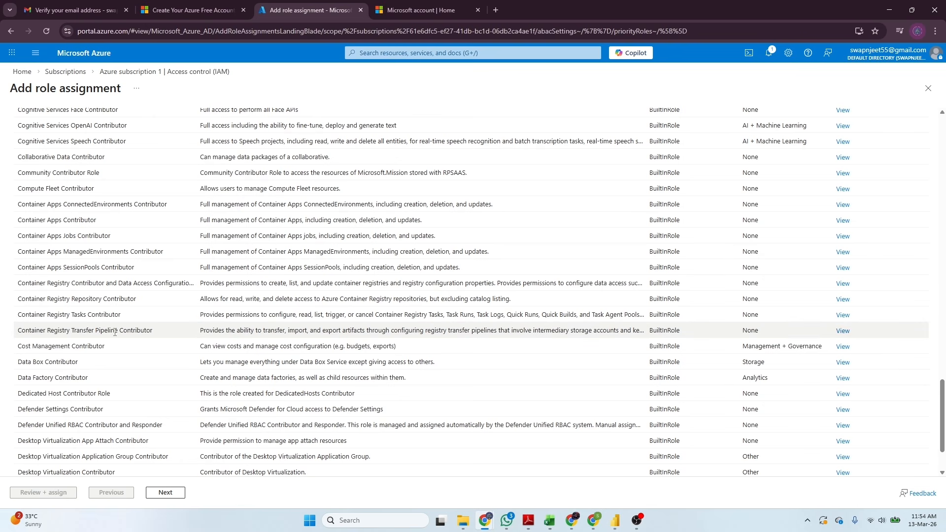
{"action": "scroll", "coordinate": [82, 286], "scroll_direction": "down", "scroll_amount": 2}
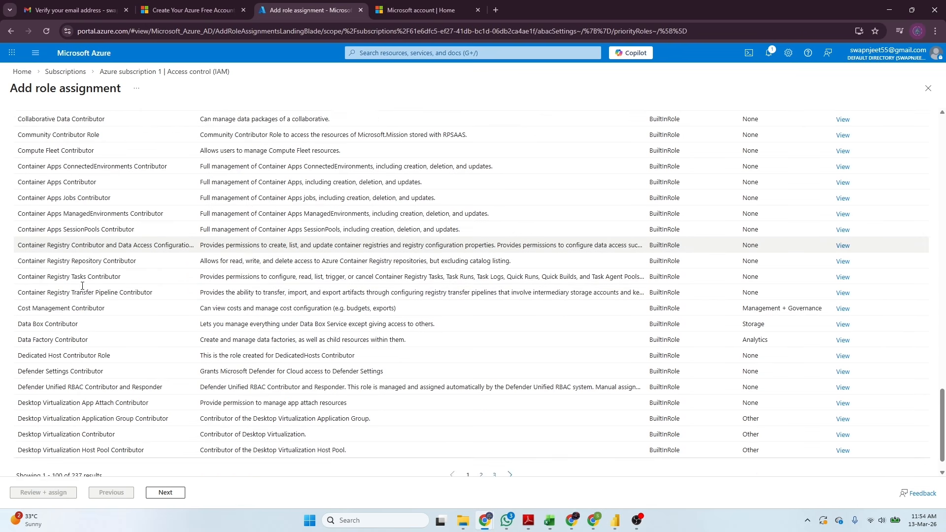
{"action": "scroll", "coordinate": [82, 285], "scroll_direction": "up", "scroll_amount": 7}
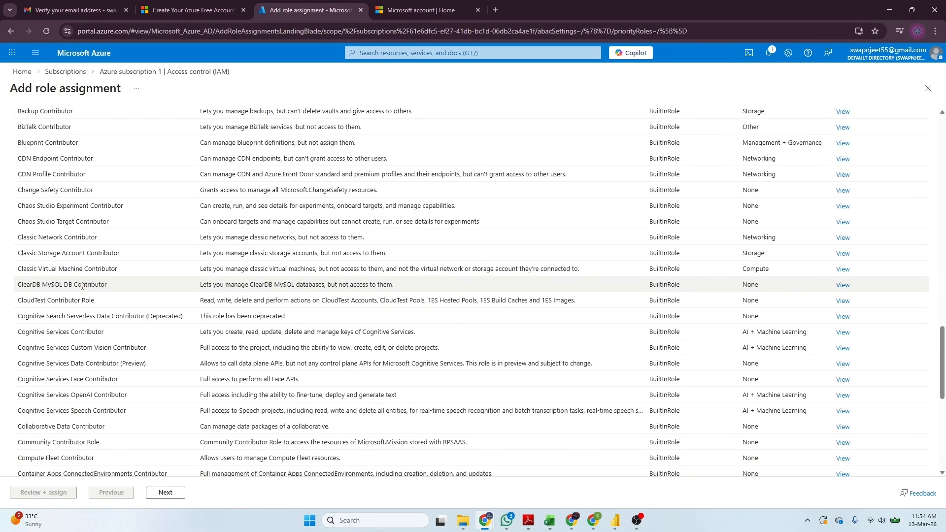
{"action": "scroll", "coordinate": [83, 286], "scroll_direction": "up", "scroll_amount": 15}
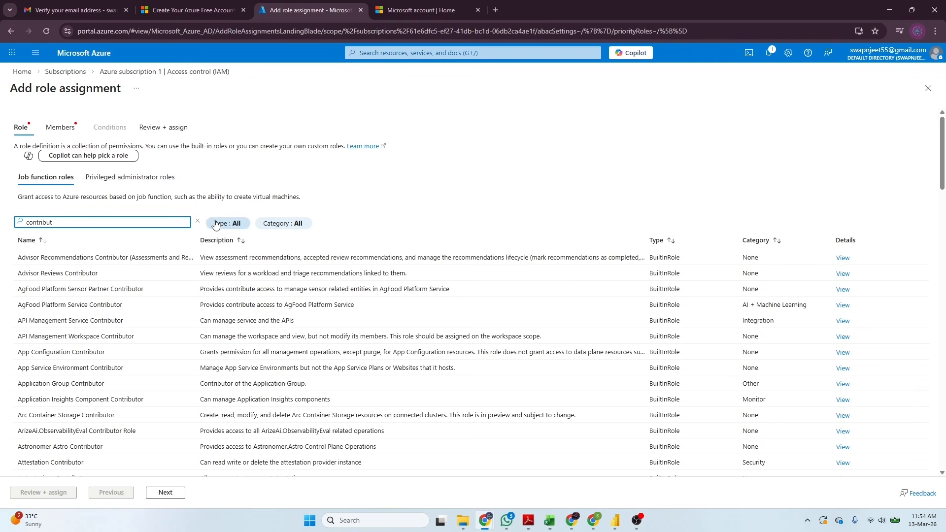
Clear the search and select Contributor under Privileged administrator roles.
{"action": "left_click", "coordinate": [198, 222]}
{"action": "left_click", "coordinate": [146, 181]}
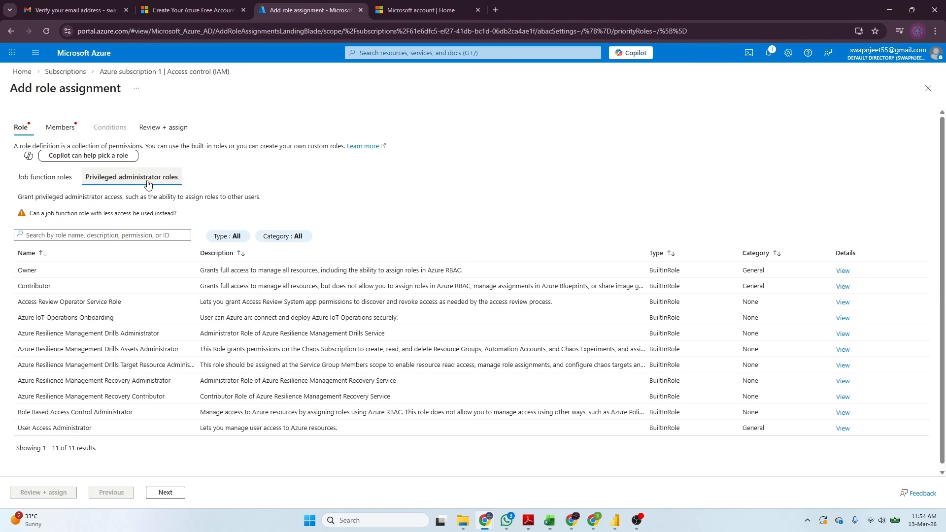
{"action": "left_click", "coordinate": [79, 286]}
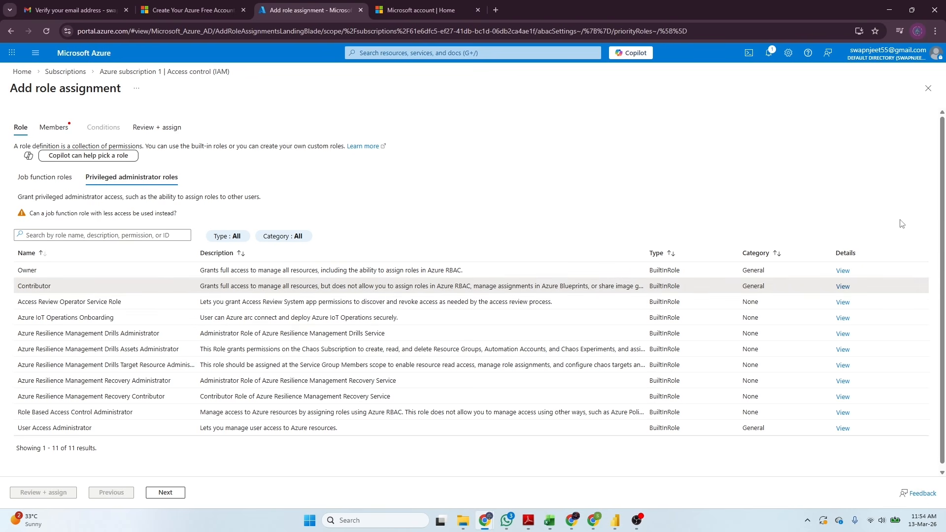
Add the newly created user as member and complete the Contributor role assignment.
{"action": "left_click", "coordinate": [48, 131]}
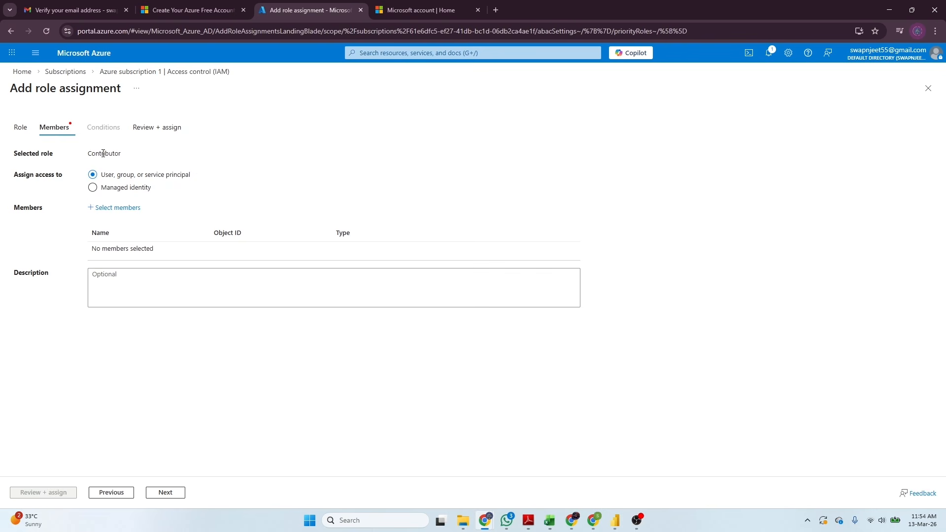
{"action": "left_click", "coordinate": [116, 210]}
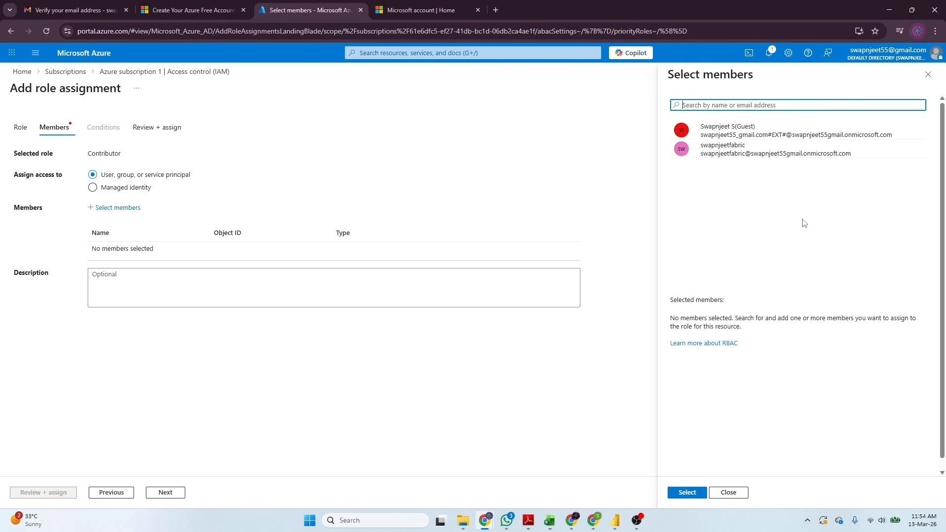
{"action": "left_click", "coordinate": [739, 151]}
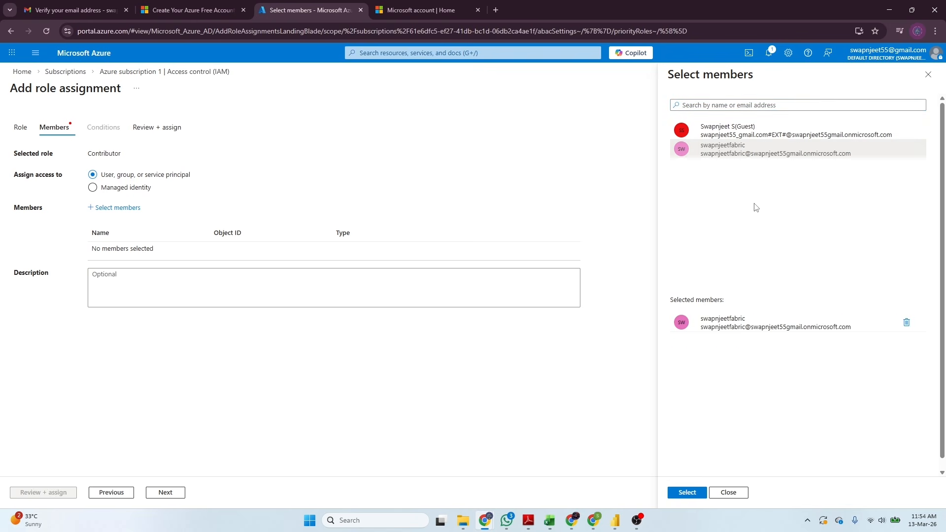
{"action": "left_click", "coordinate": [687, 493]}
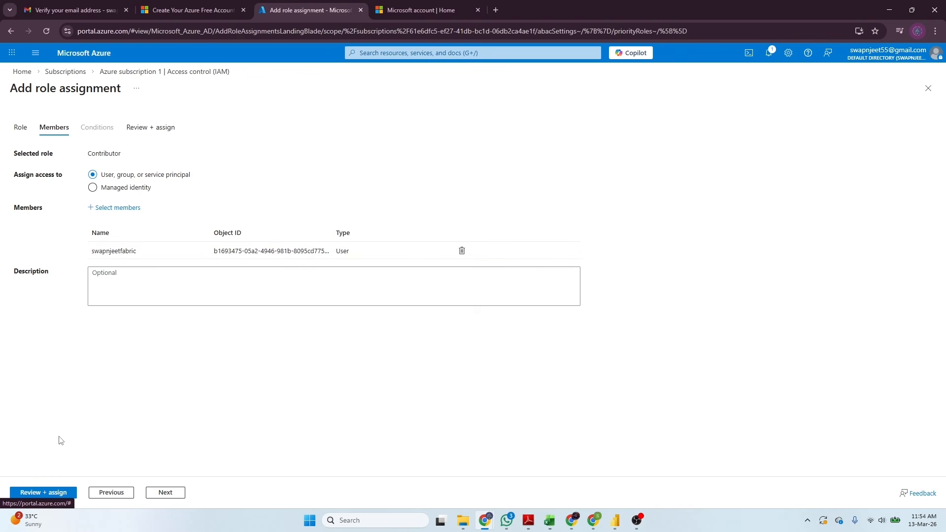
{"action": "left_click", "coordinate": [54, 493]}
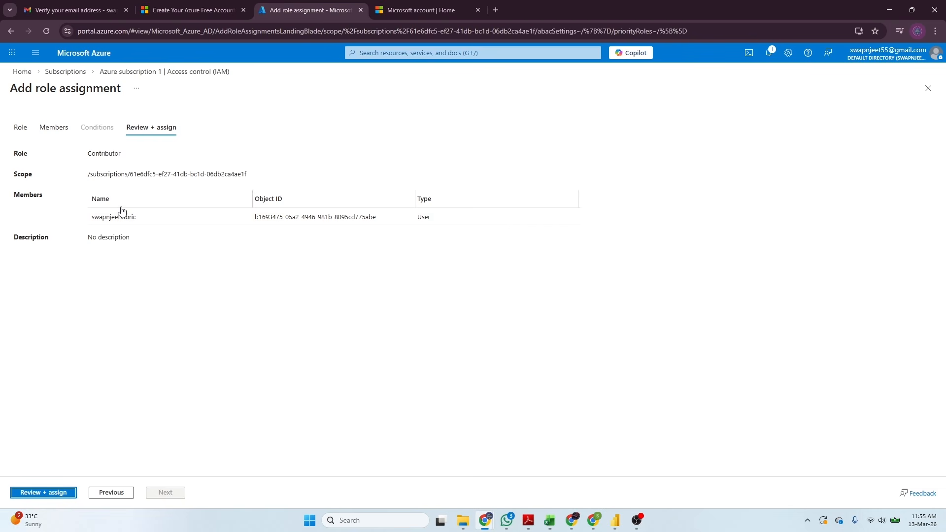
{"action": "left_click", "coordinate": [56, 493]}
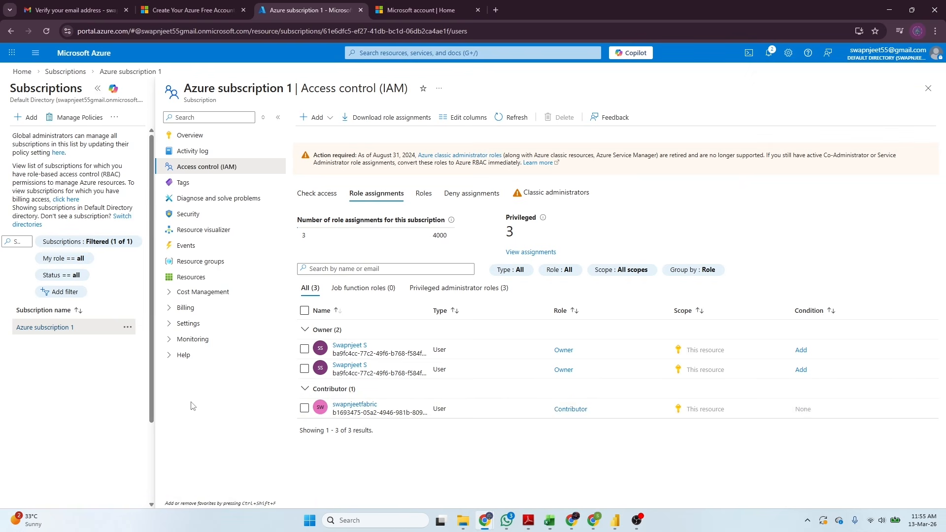
Check the subscription's role assignments list and expand its Settings section.
{"action": "left_click", "coordinate": [207, 167]}
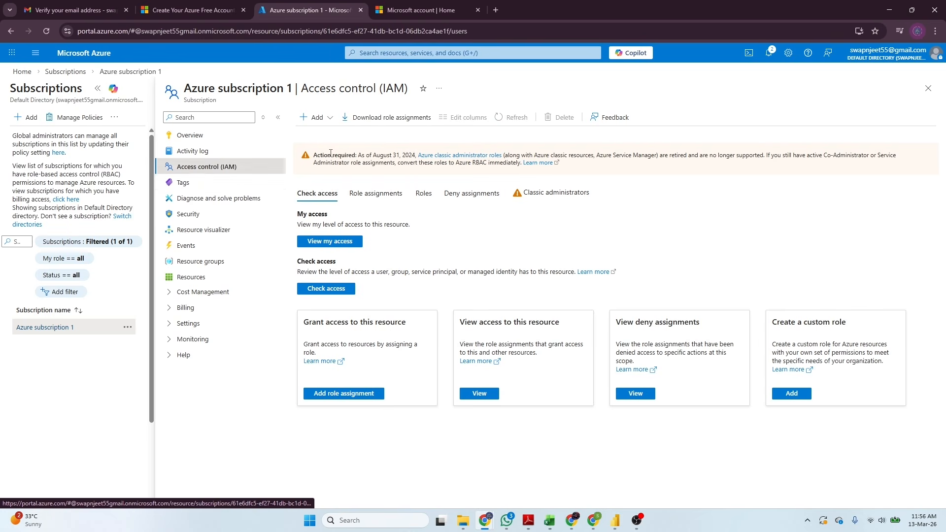
{"action": "left_click", "coordinate": [376, 193]}
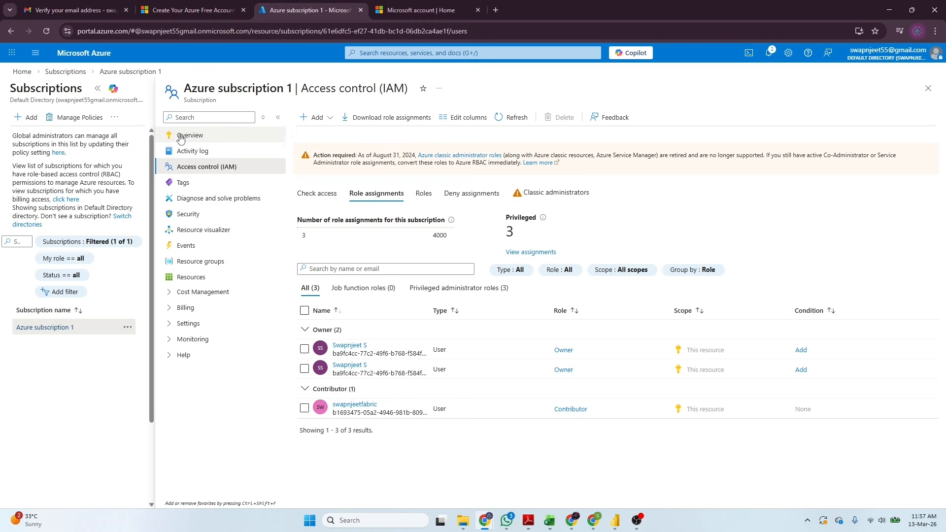
{"action": "left_click", "coordinate": [170, 329]}
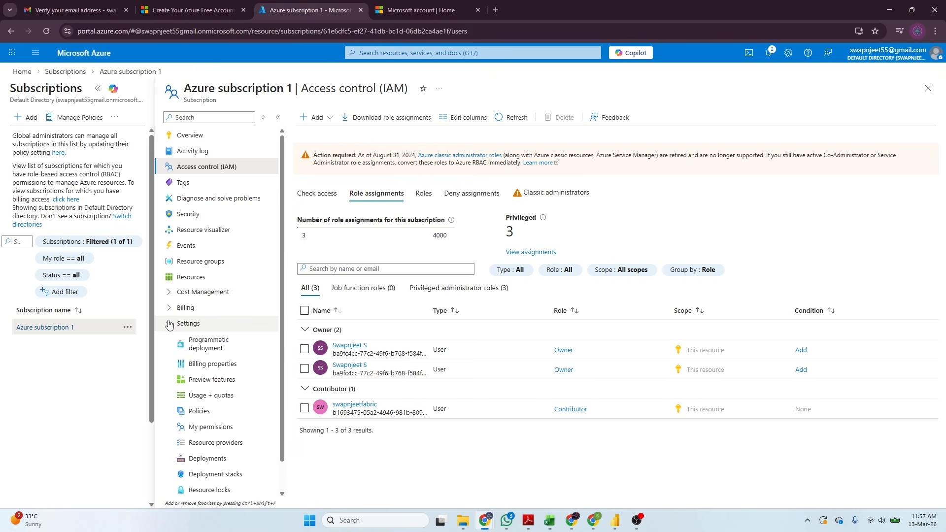
{"action": "scroll", "coordinate": [217, 362], "scroll_direction": "down", "scroll_amount": 1}
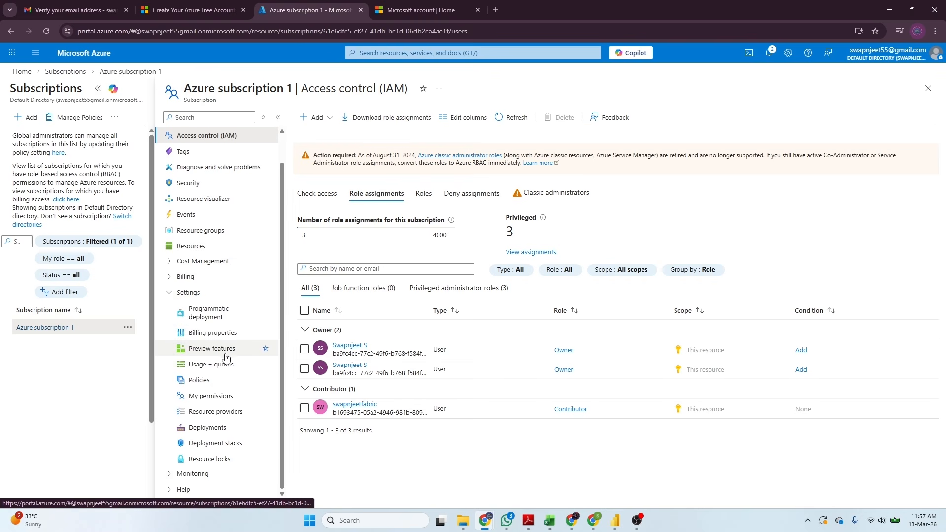
Filter resource providers by 'fabric', register Microsoft.Fabric, and refresh to see Registering.
{"action": "left_click", "coordinate": [213, 417]}
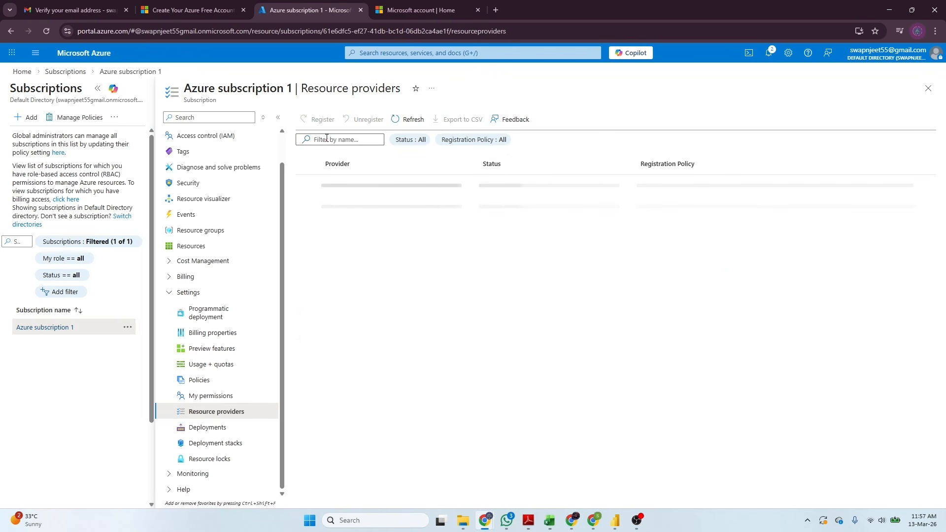
{"action": "left_click", "coordinate": [345, 139]}
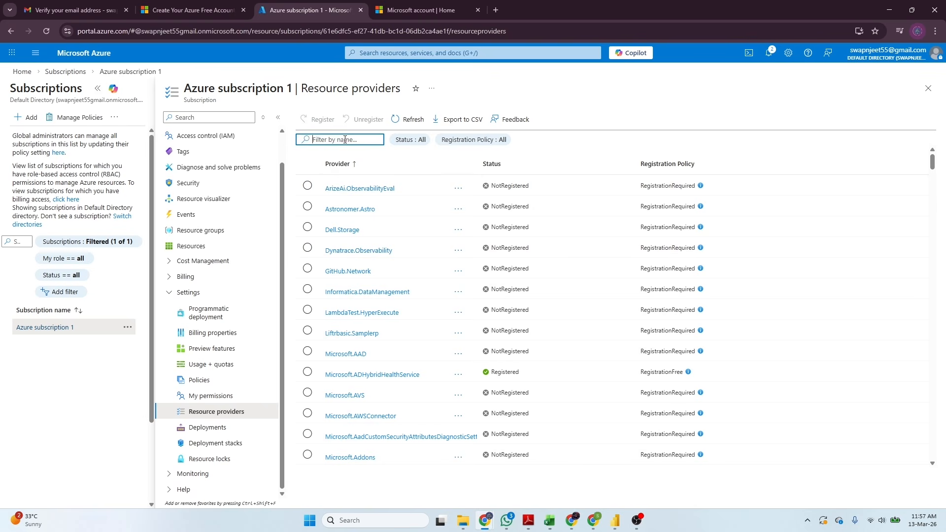
{"action": "type", "text": "fabric"}
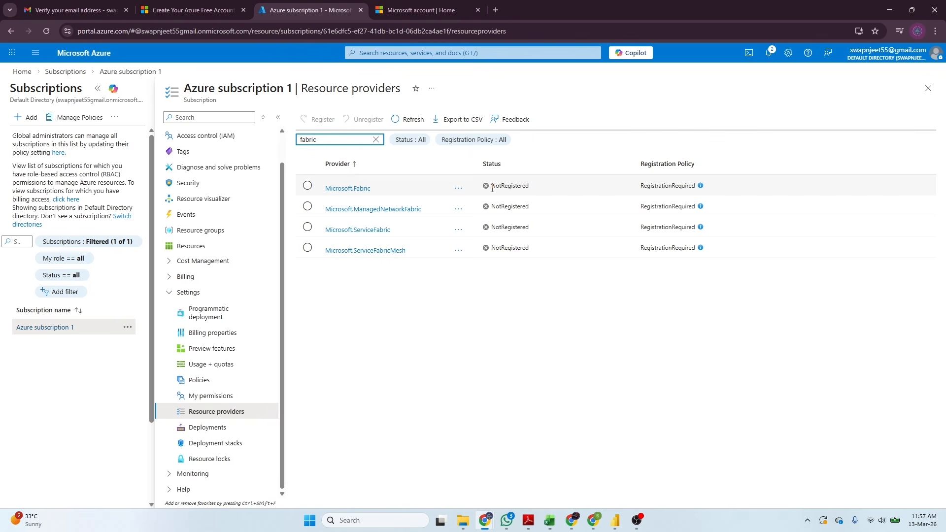
{"action": "left_click", "coordinate": [307, 185]}
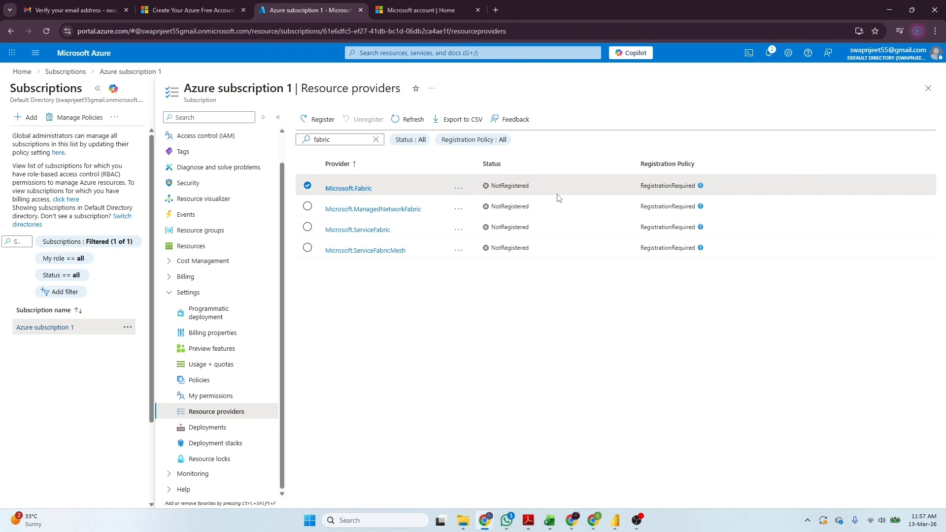
{"action": "left_click", "coordinate": [311, 118]}
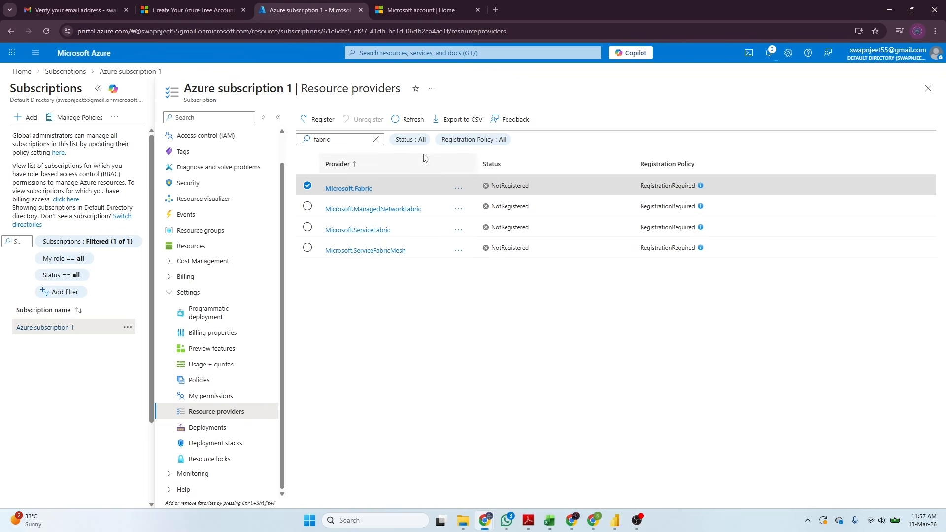
{"action": "left_click", "coordinate": [411, 120]}
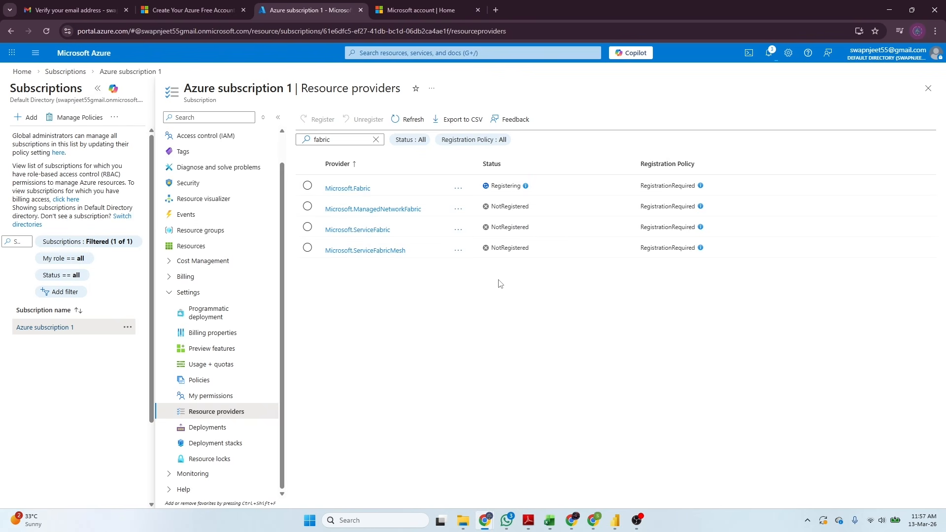
{"action": "mouse_move", "coordinate": [526, 187]}
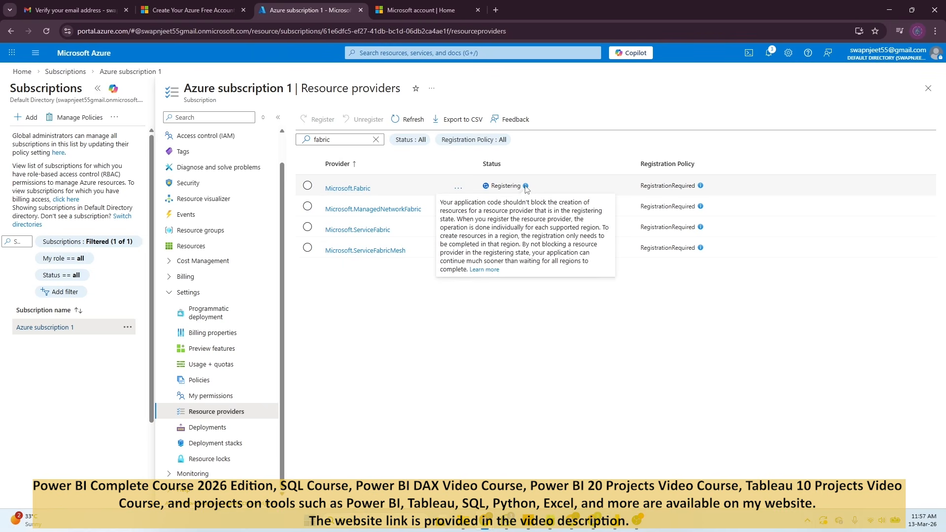
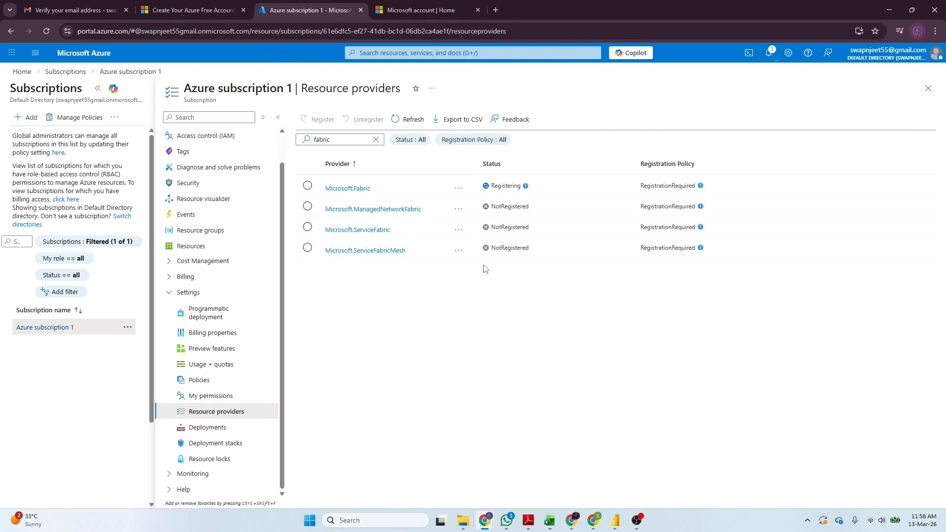
Refresh the resource providers list until Microsoft.Fabric shows as Registered.
{"action": "left_click", "coordinate": [409, 119]}
Find the two directory users via 'user' search, widen the User principal name column, then view the Microsoft account page.
{"action": "left_click", "coordinate": [387, 53]}
{"action": "left_click", "coordinate": [370, 122]}
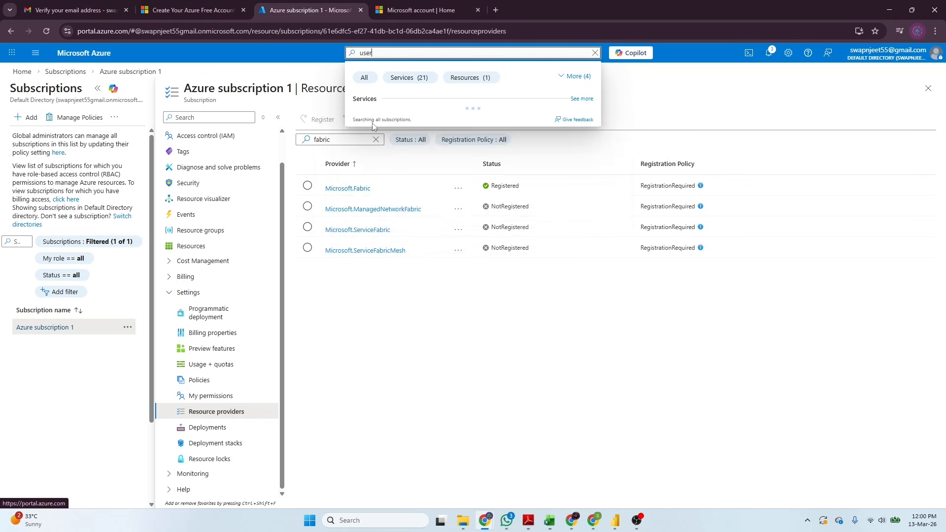
{"action": "left_click", "coordinate": [372, 123]}
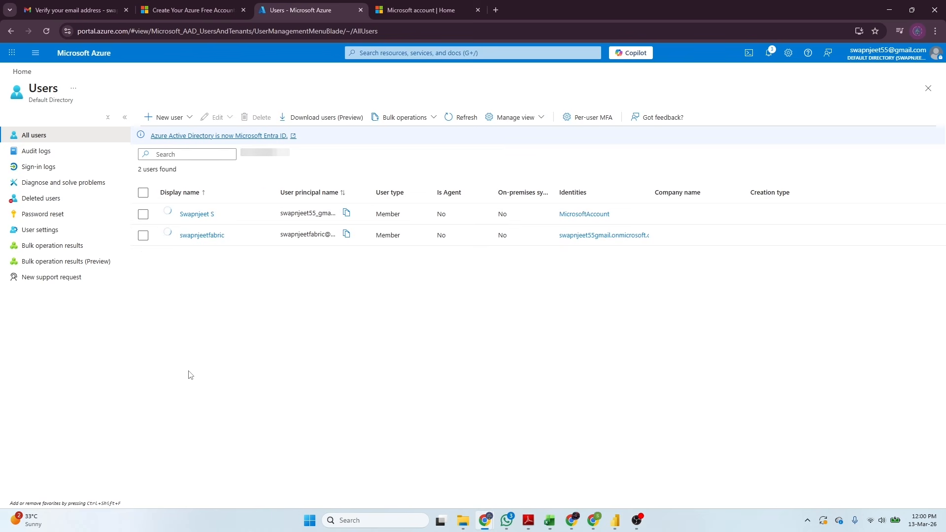
{"action": "left_click_drag", "start_coordinate": [369, 193], "coordinate": [500, 204]}
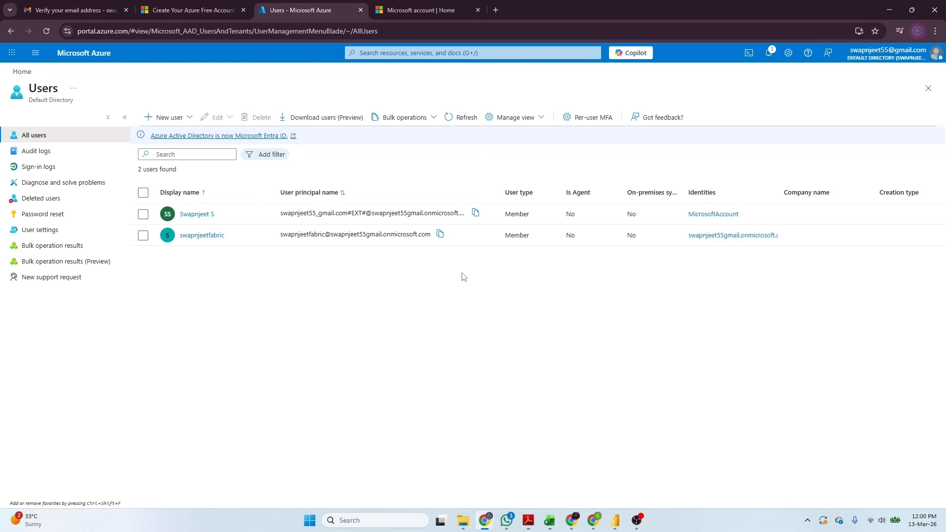
{"action": "left_click", "coordinate": [482, 12]}
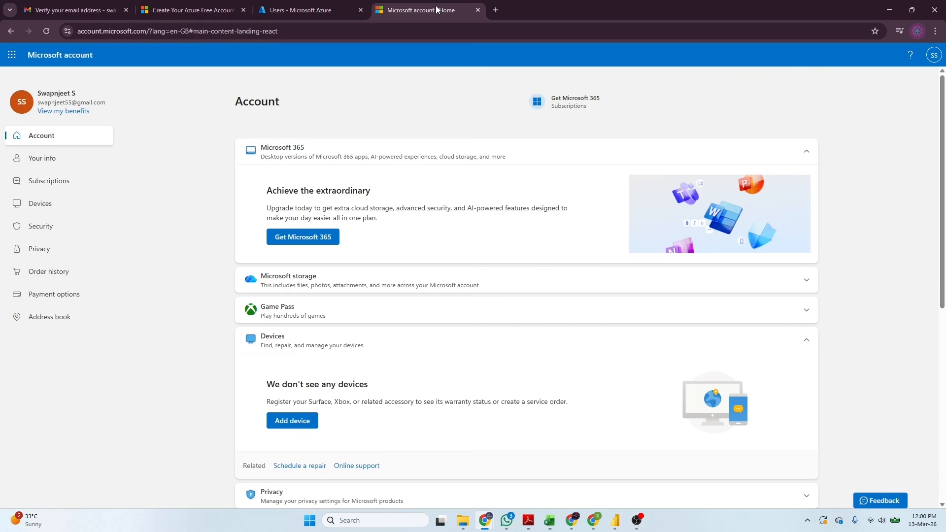
In a new tab, go to the Azure portal sign-in and choose Use another account.
{"action": "left_click", "coordinate": [498, 7]}
{"action": "type", "text": "azur"}
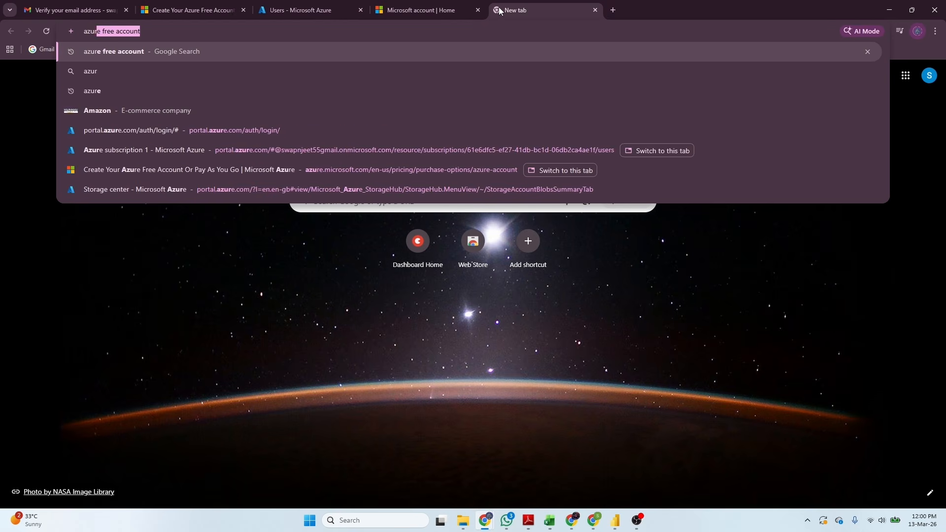
{"action": "type", "text": "e"}
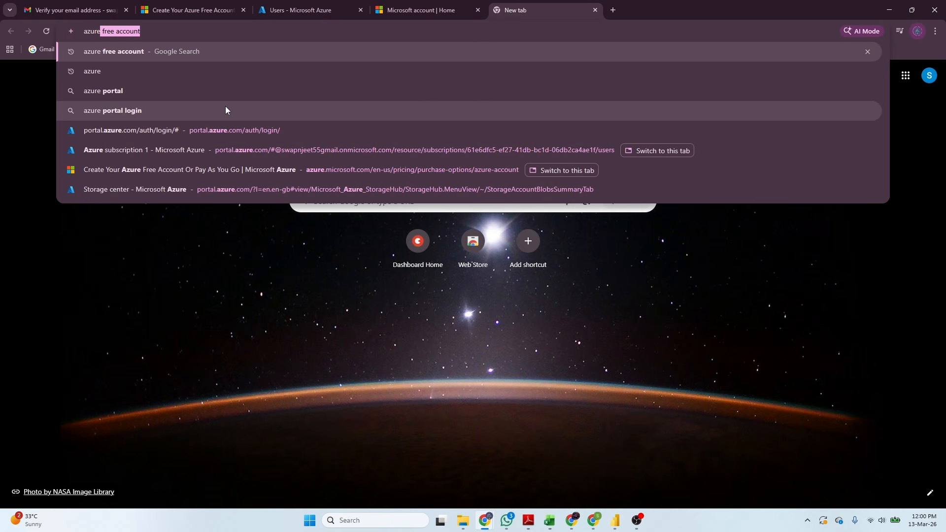
{"action": "left_click", "coordinate": [232, 130]}
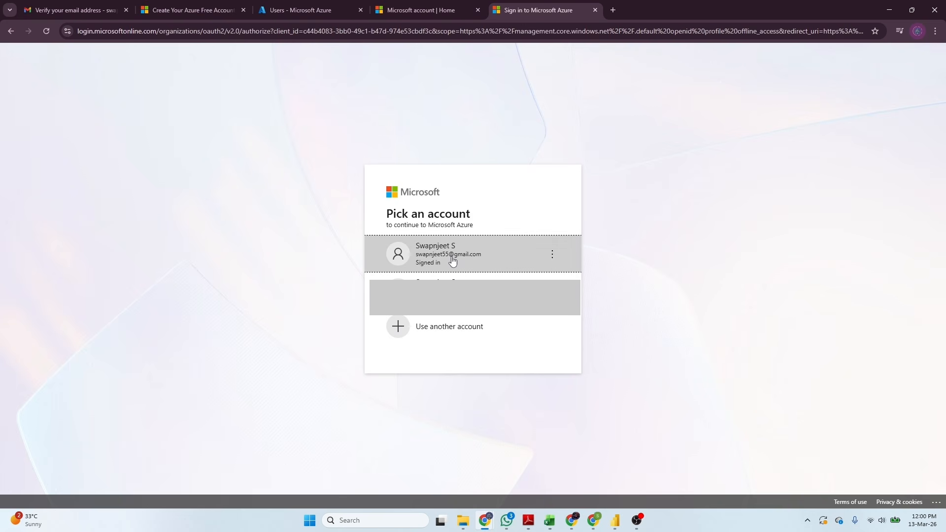
{"action": "left_click", "coordinate": [458, 326]}
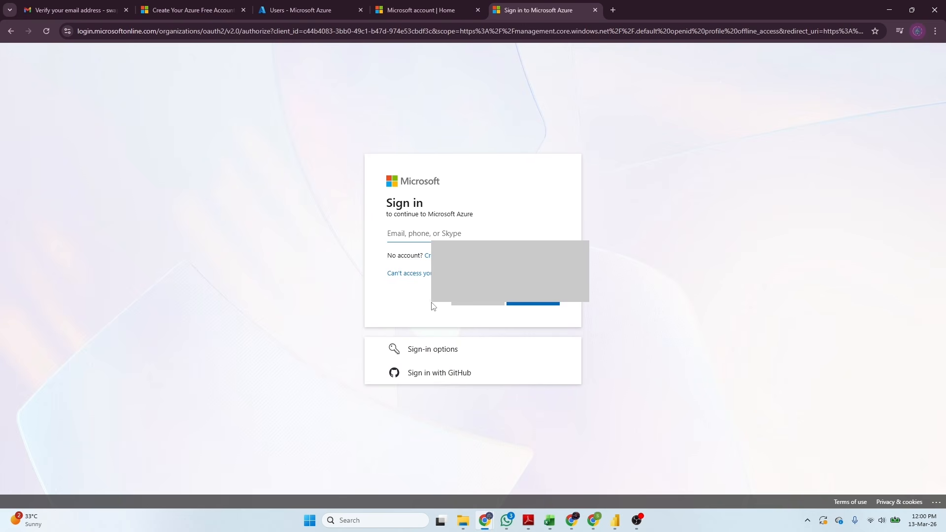
Copy the fabric user's principal name from the Users list, sign in with it, and enter its password.
{"action": "left_click", "coordinate": [421, 6]}
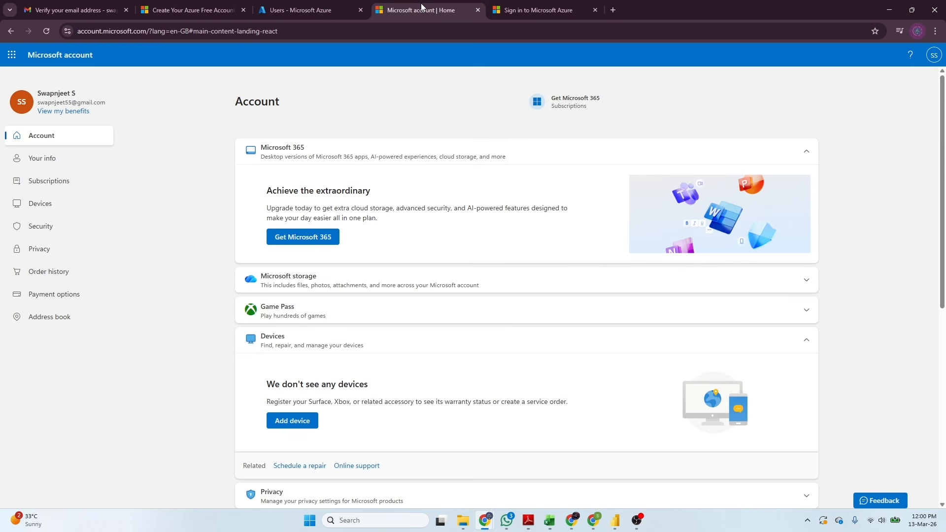
{"action": "left_click", "coordinate": [343, 6]}
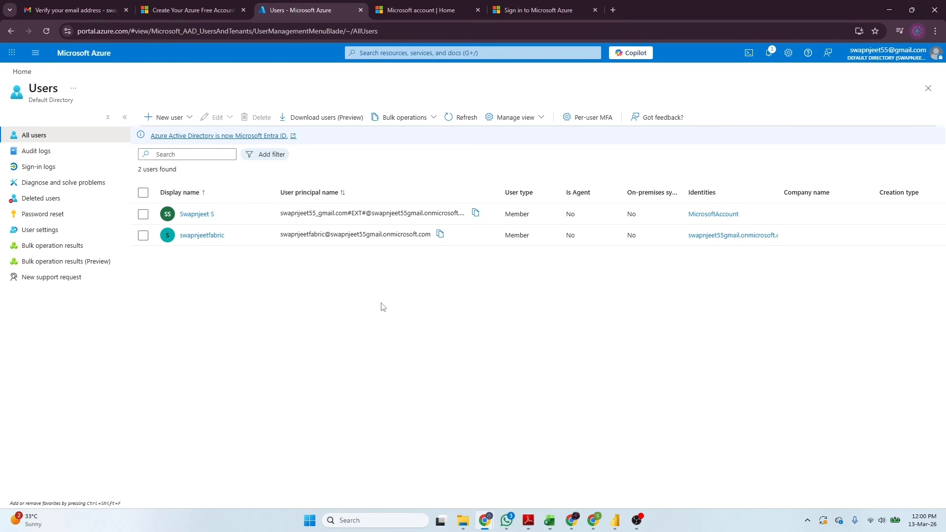
{"action": "left_click", "coordinate": [440, 235]}
{"action": "left_click", "coordinate": [538, 10]}
{"action": "left_click", "coordinate": [431, 235]}
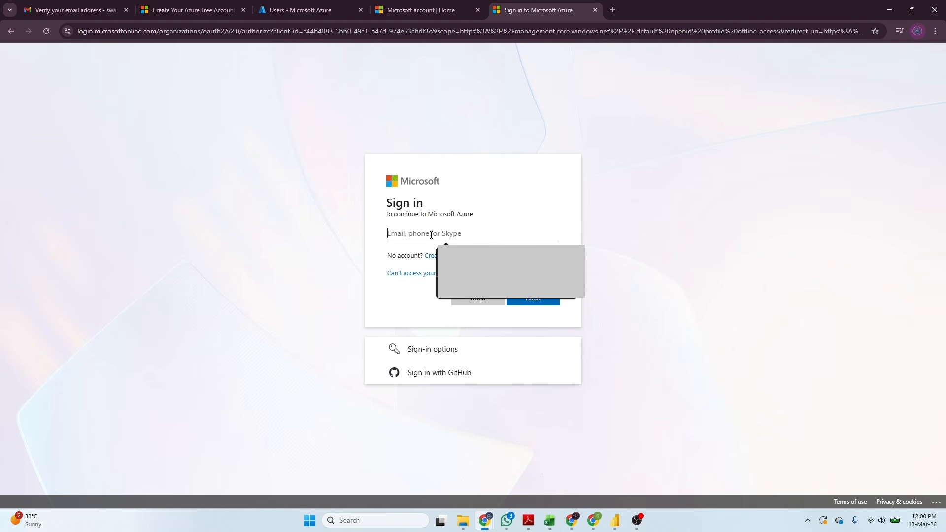
{"action": "key", "text": "ctrl+v"}
{"action": "left_click", "coordinate": [529, 298]}
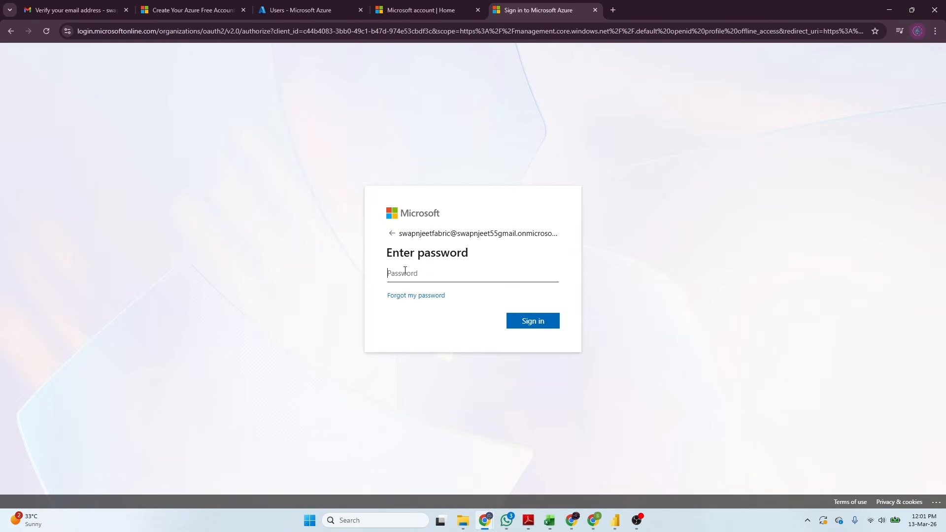
{"action": "type", "text": "•••••••••••"}
Sign in, decline saving the password, and replace the temporary password with a new, confirmed one.
{"action": "left_click", "coordinate": [543, 323]}
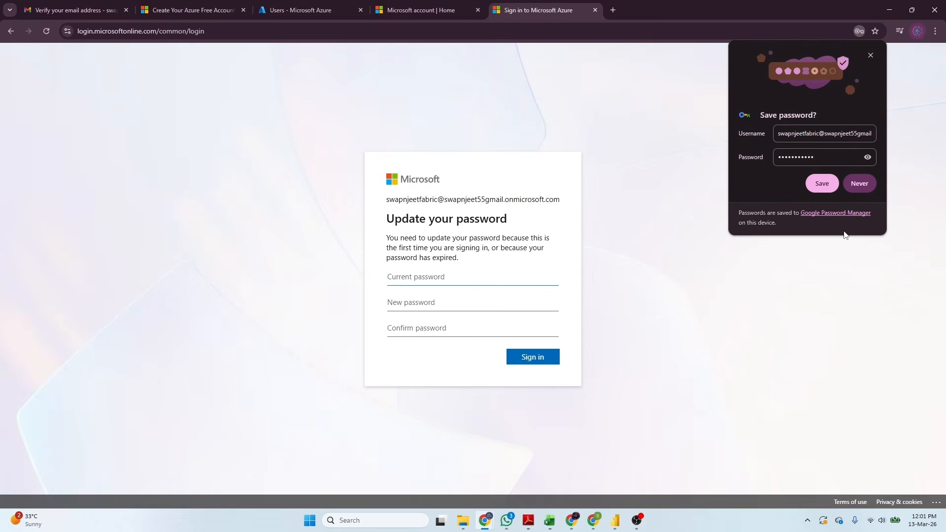
{"action": "left_click", "coordinate": [860, 178]}
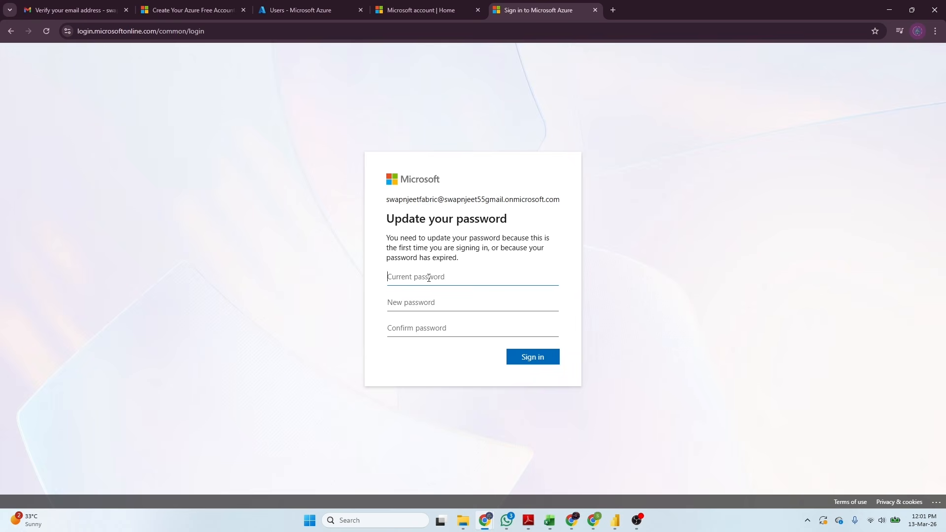
{"action": "type", "text": "•"}
{"action": "type", "text": "•••••••••"}
{"action": "left_click", "coordinate": [420, 306]}
{"action": "type", "text": "•••••••"}
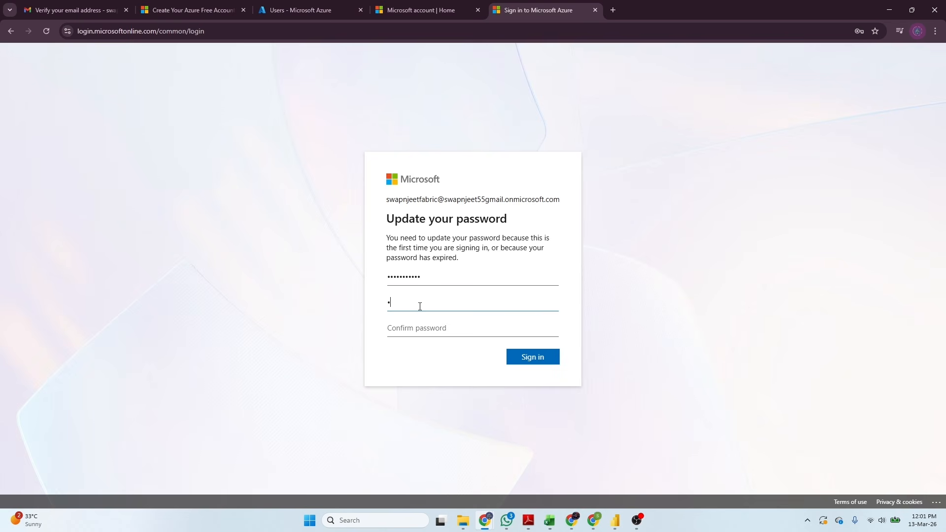
{"action": "type", "text": "•••••"}
{"action": "left_click", "coordinate": [425, 334]}
{"action": "type", "text": "••••••••••••"}
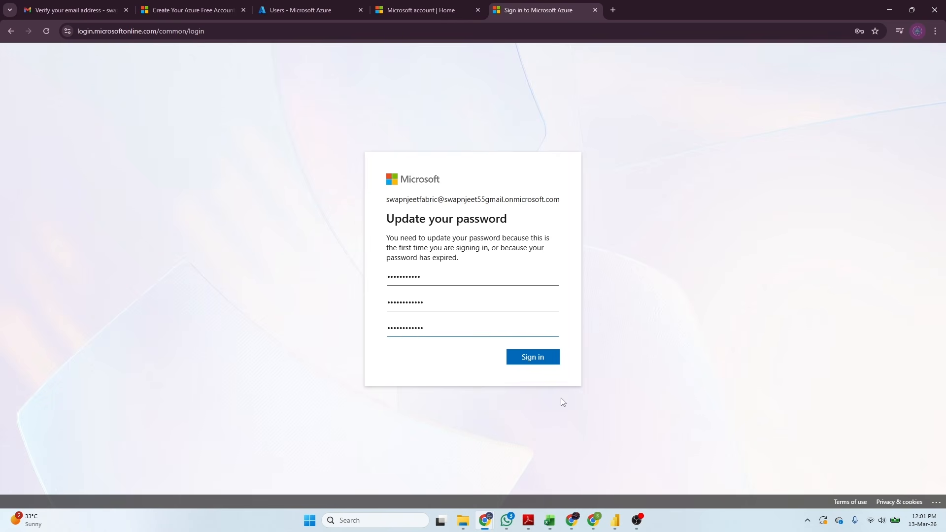
{"action": "left_click", "coordinate": [517, 356]}
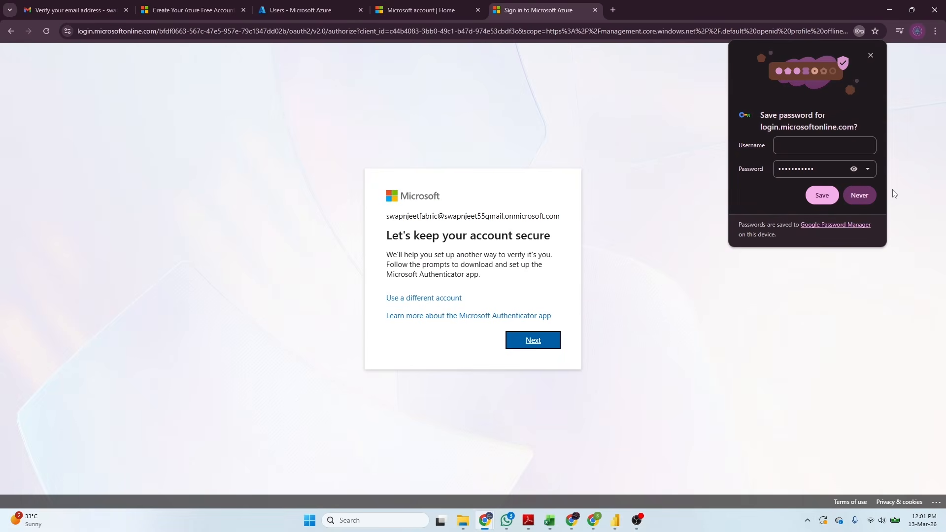
Dismiss the save-password bubble, continue to security setup, and acknowledge the Contact your admin notice.
{"action": "left_click", "coordinate": [870, 198]}
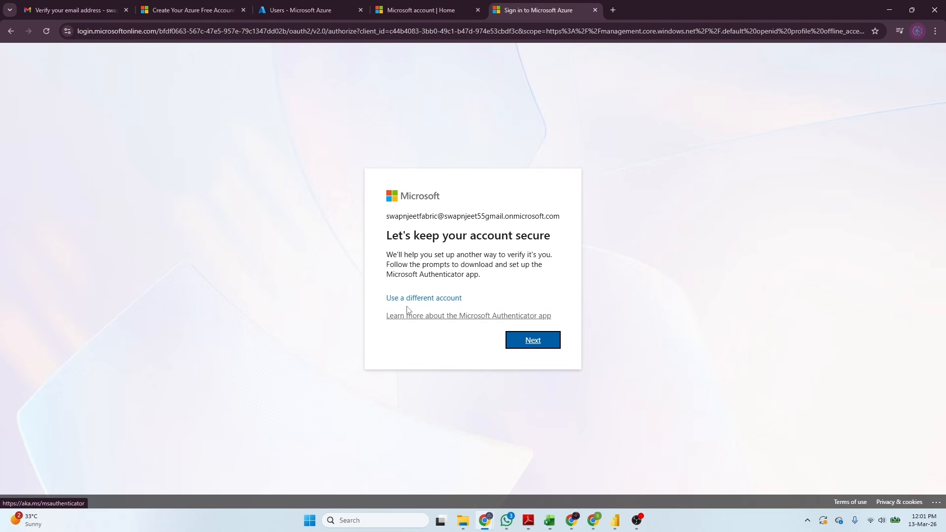
{"action": "left_click", "coordinate": [529, 340]}
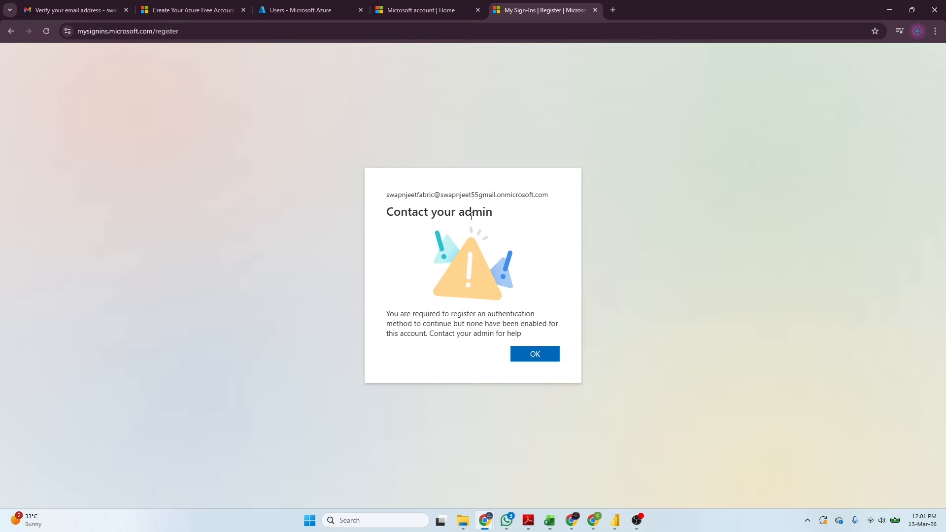
{"action": "left_click", "coordinate": [533, 356]}
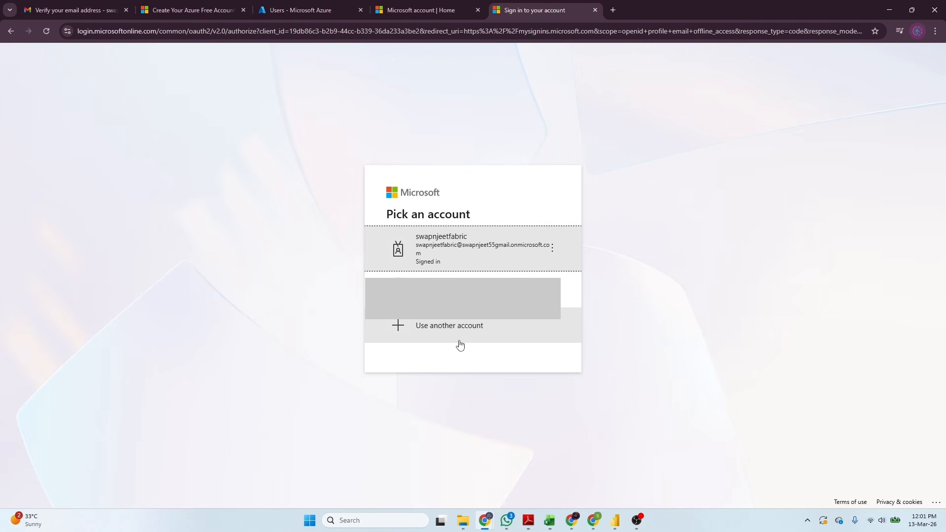
Sign back in as the fabric user, re-entering the password after an error, and stay signed in.
{"action": "left_click", "coordinate": [446, 335]}
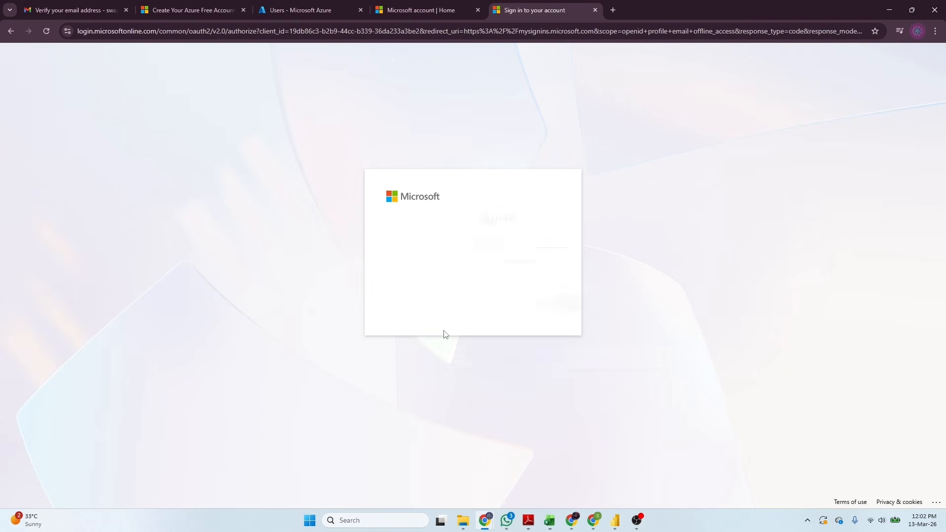
{"action": "left_click", "coordinate": [425, 240]}
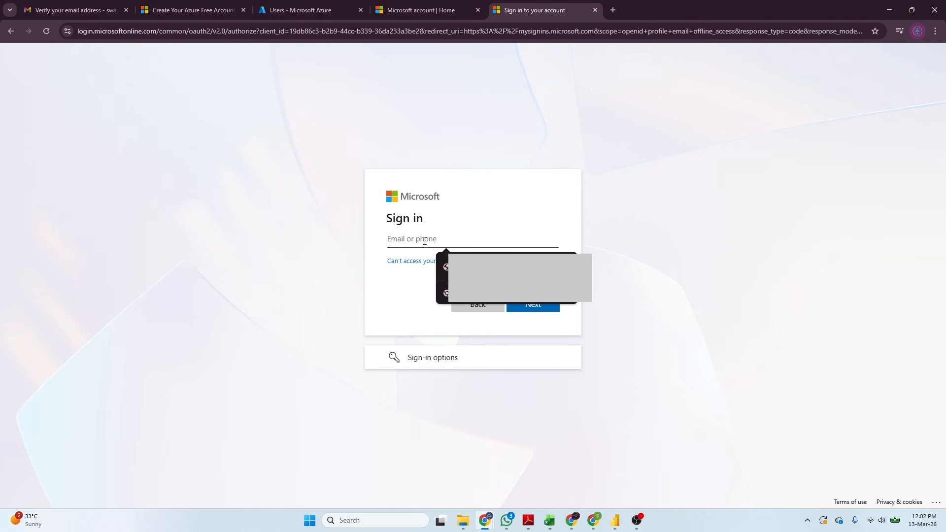
{"action": "left_click", "coordinate": [461, 268]}
{"action": "left_click", "coordinate": [532, 303]}
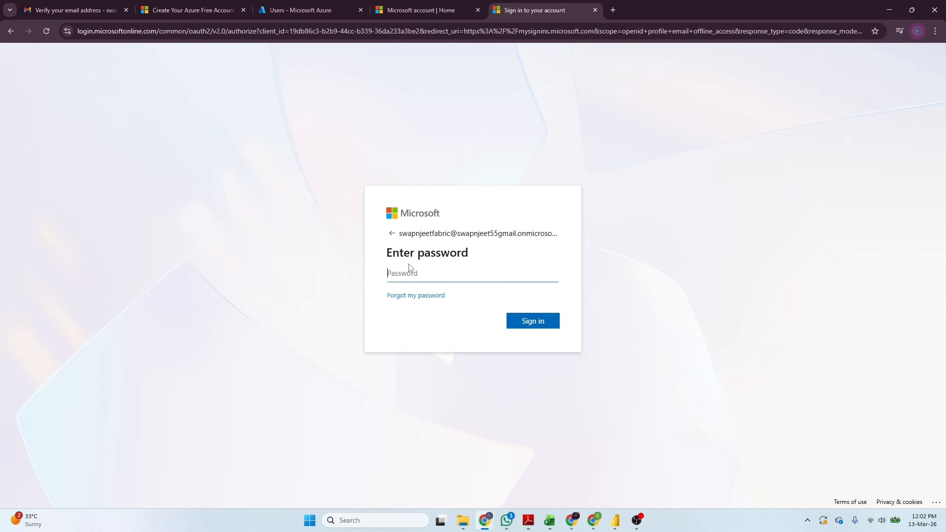
{"action": "type", "text": "•••••••••••"}
{"action": "left_click", "coordinate": [515, 324]}
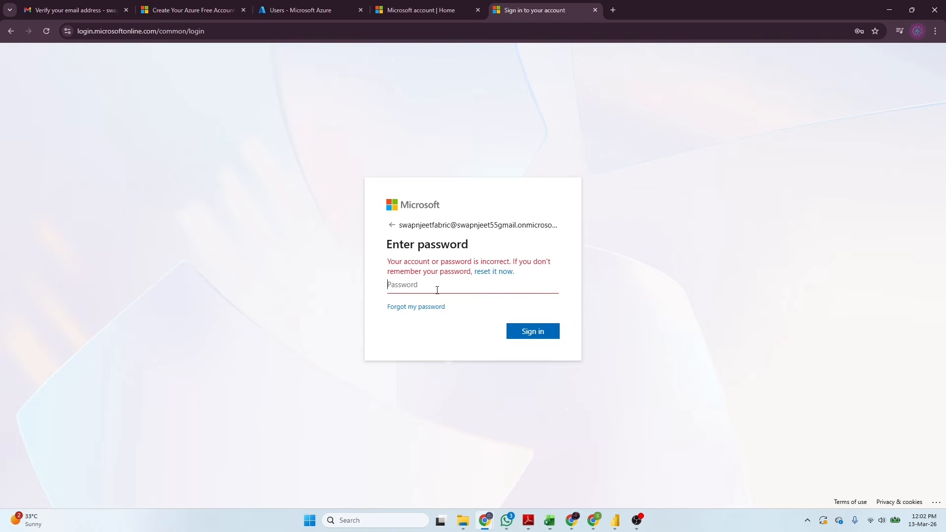
{"action": "type", "text": "••••••••••••"}
{"action": "key", "text": "Return"}
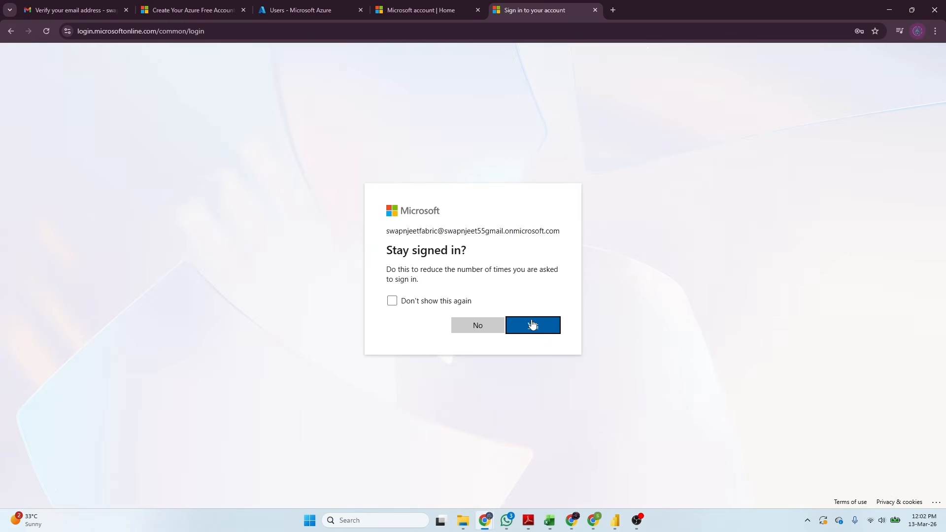
{"action": "left_click", "coordinate": [533, 324]}
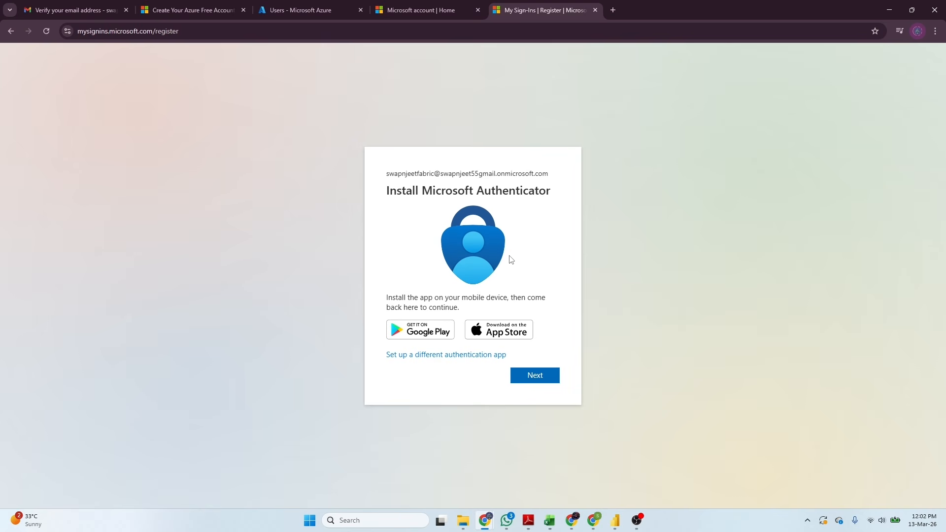
Go through the Authenticator install and account setup steps, then confirm the scanned QR code.
{"action": "left_click", "coordinate": [542, 378]}
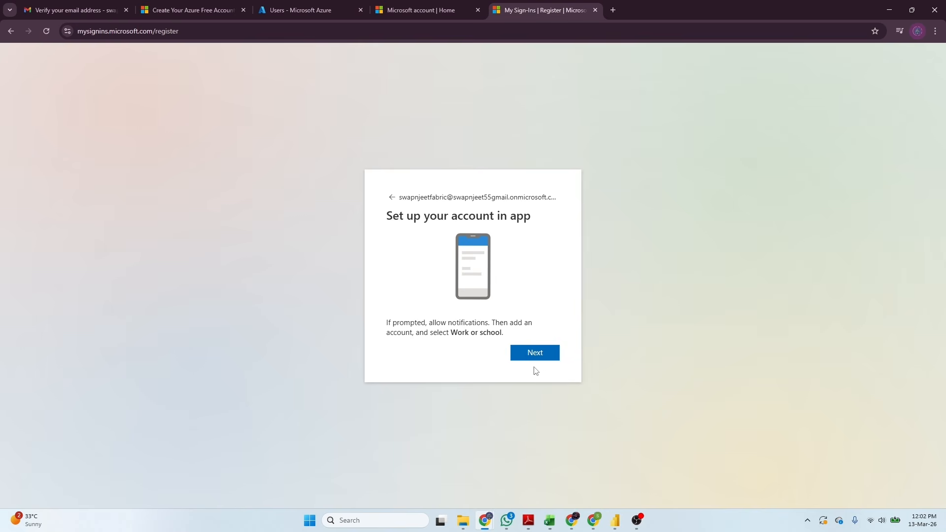
{"action": "left_click", "coordinate": [527, 355]}
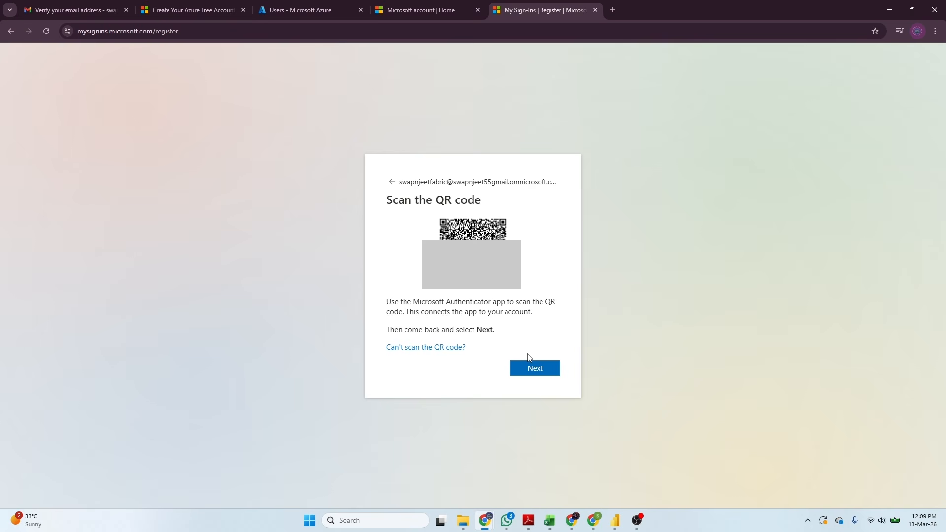
{"action": "left_click", "coordinate": [553, 370]}
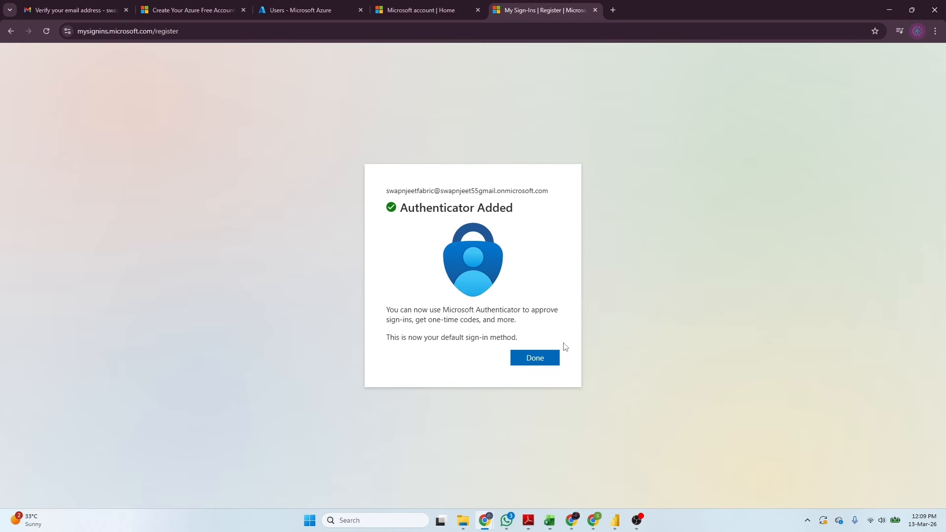
Finish Authenticator setup with Done and land on the Azure portal Home page.
{"action": "left_click", "coordinate": [540, 357]}
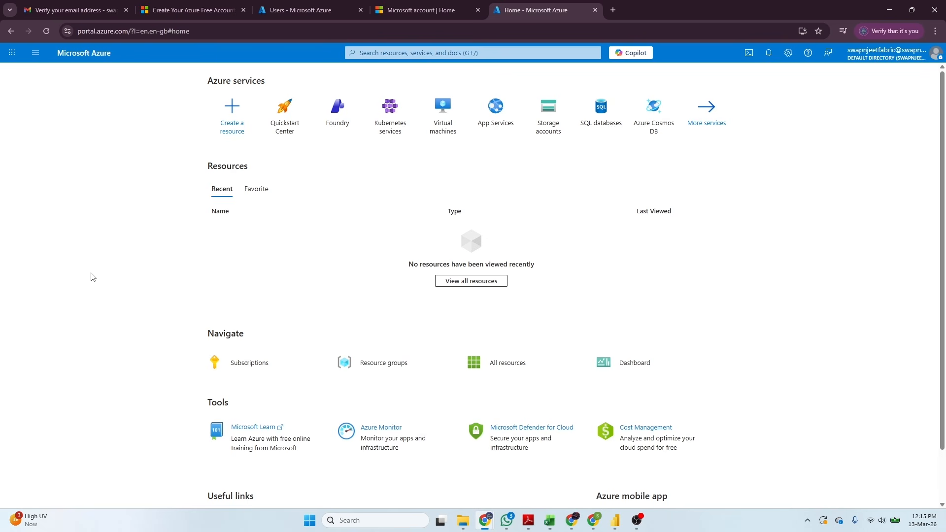
Search 'fabric', open Microsoft Fabric capacities, and start creating a new capacity.
{"action": "left_click", "coordinate": [414, 54]}
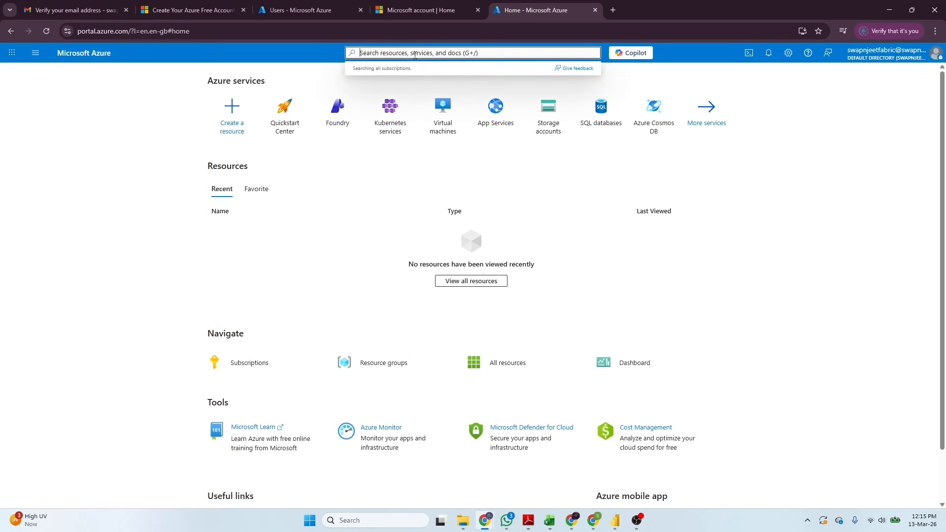
{"action": "type", "text": "fabric"}
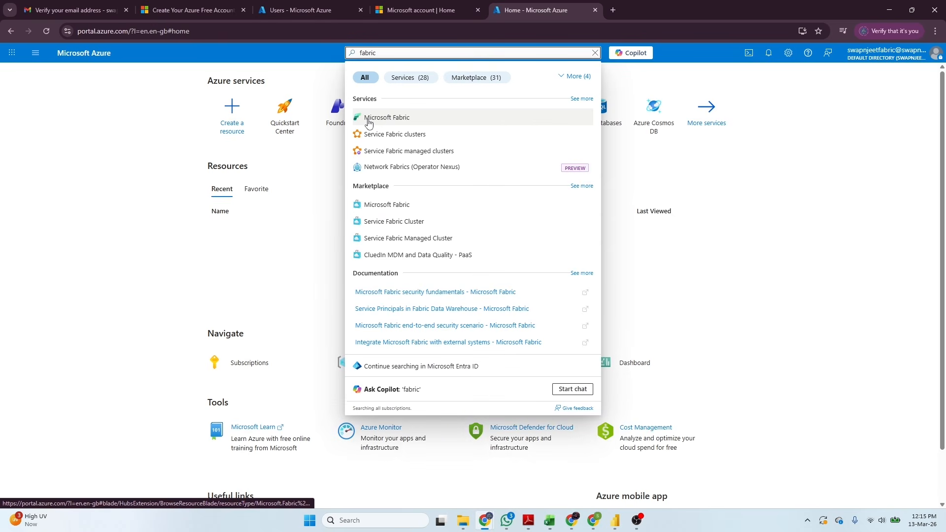
{"action": "left_click", "coordinate": [370, 121]}
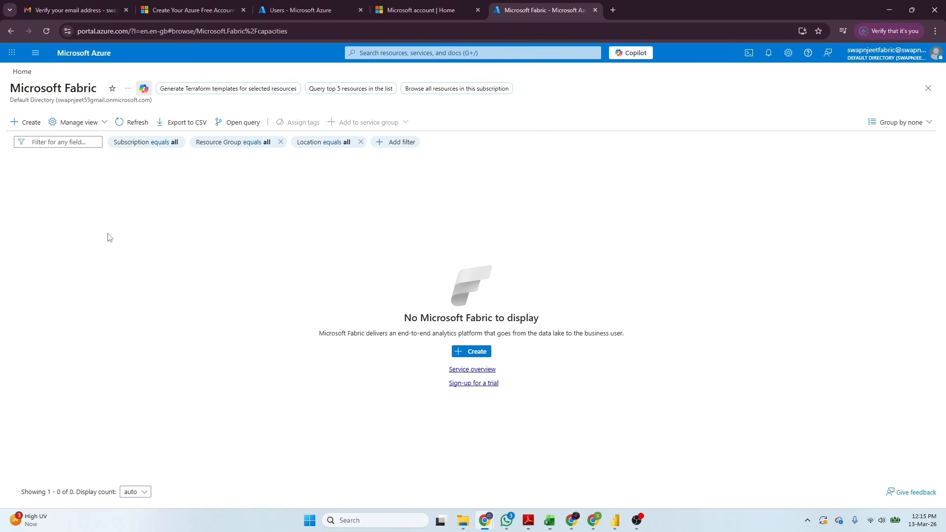
{"action": "left_click", "coordinate": [23, 124]}
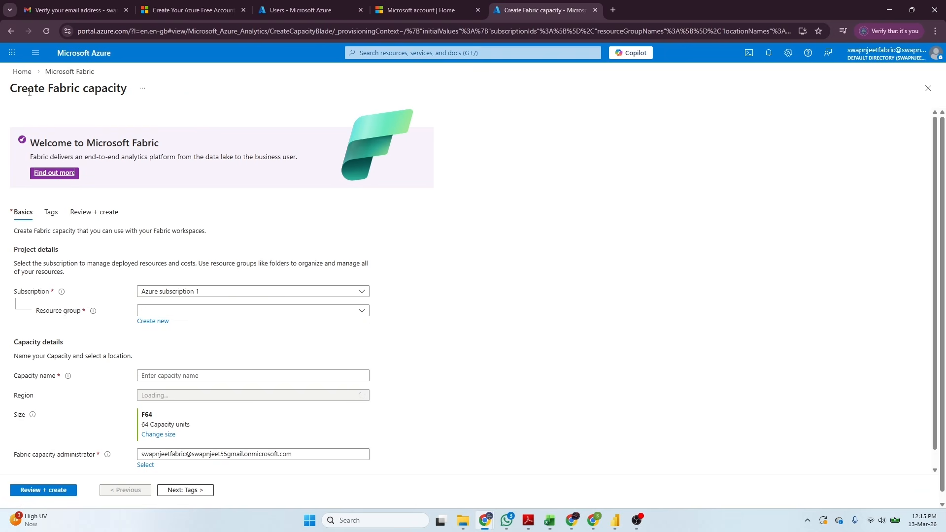
Create new resource group Fabricnew and name the capacity testfabric.
{"action": "scroll", "coordinate": [169, 242], "scroll_direction": "down", "scroll_amount": 1}
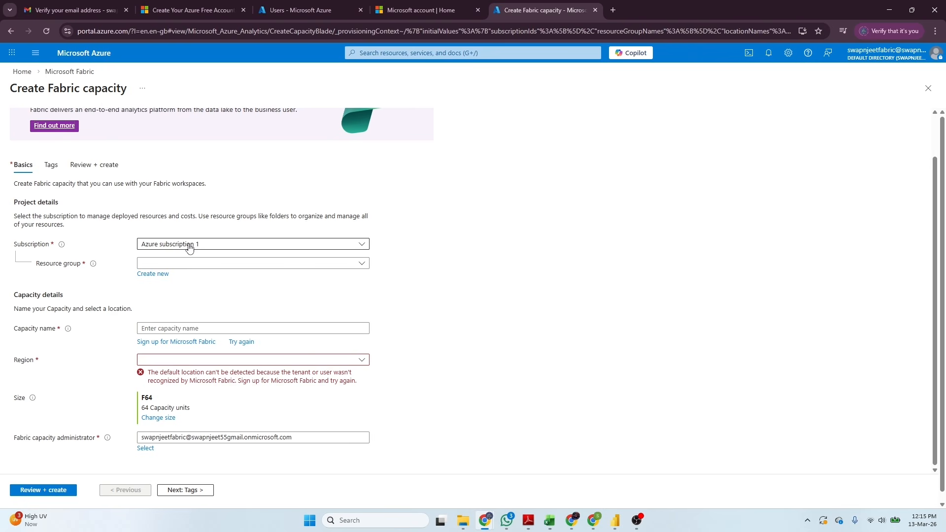
{"action": "left_click", "coordinate": [158, 277]}
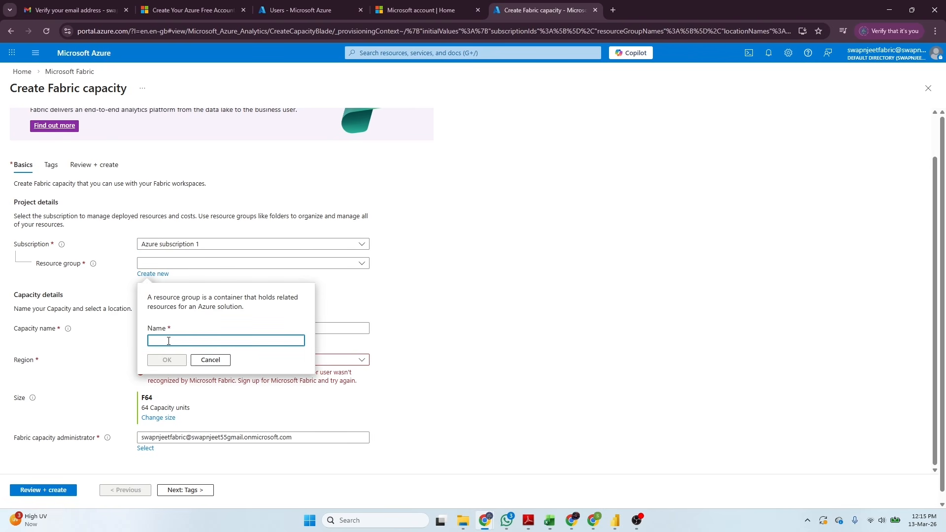
{"action": "type", "text": "Fabr"}
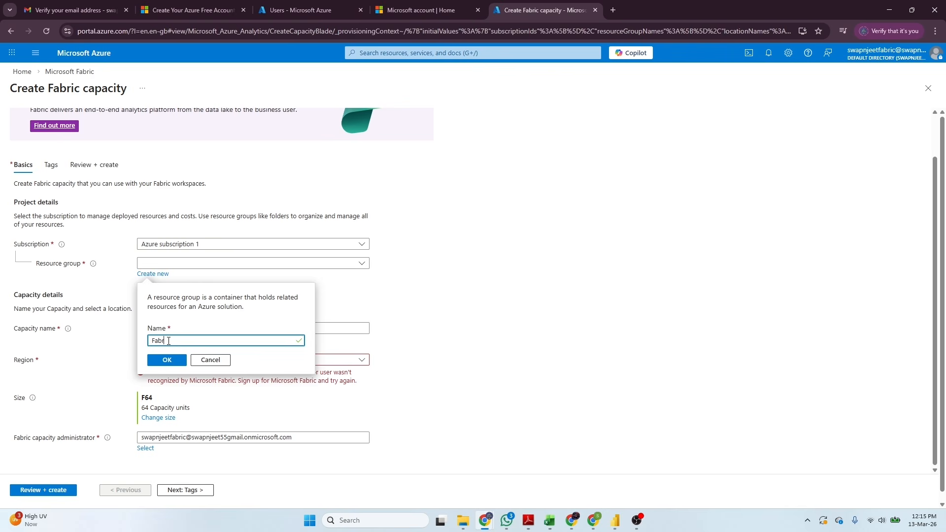
{"action": "type", "text": "icnew"}
{"action": "left_click", "coordinate": [167, 361]}
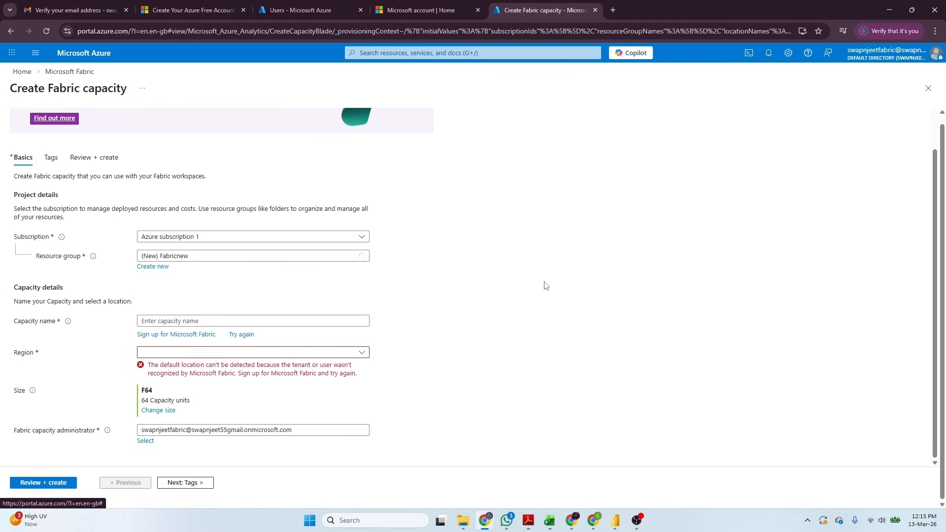
{"action": "left_click", "coordinate": [154, 321]}
{"action": "type", "text": "testfabric"}
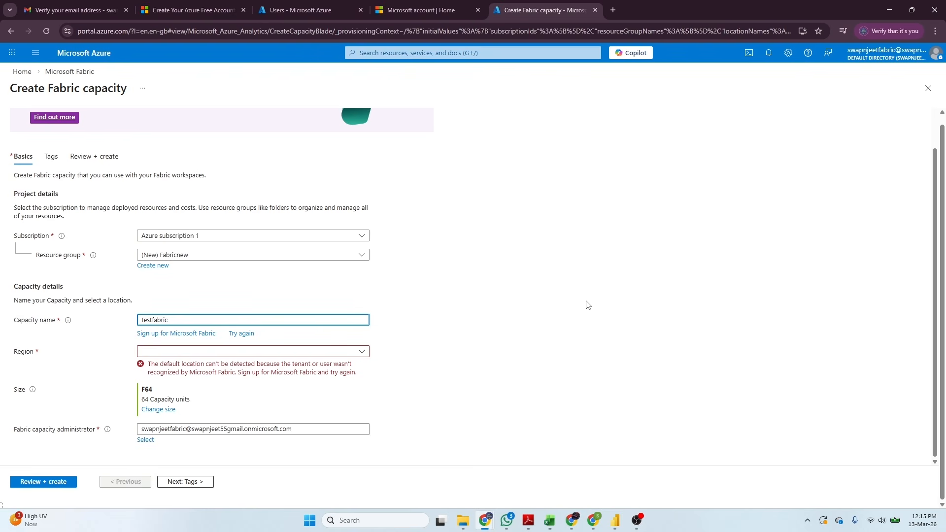
{"action": "left_click", "coordinate": [586, 304]}
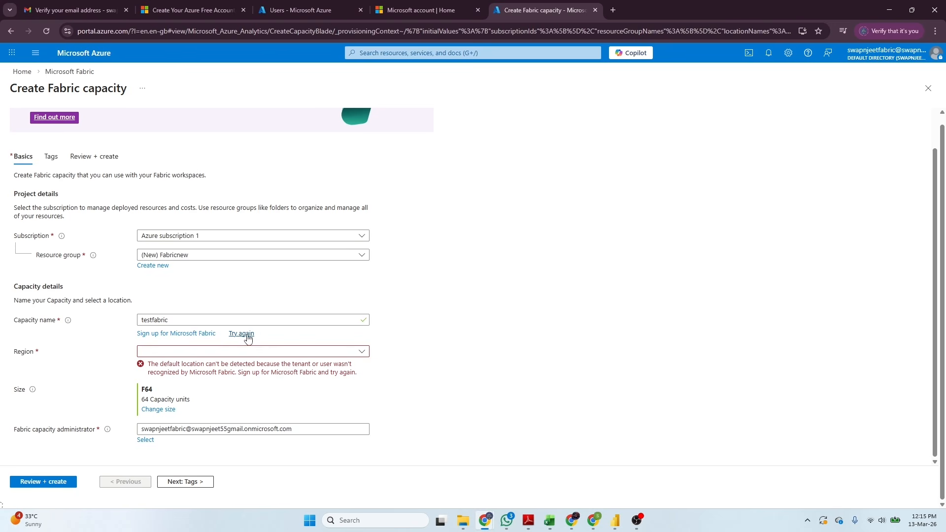
Check the Region dropdown, which lists no available regions, and close it.
{"action": "scroll", "coordinate": [474, 330], "scroll_direction": "up", "scroll_amount": 1}
{"action": "scroll", "coordinate": [473, 336], "scroll_direction": "down", "scroll_amount": 1}
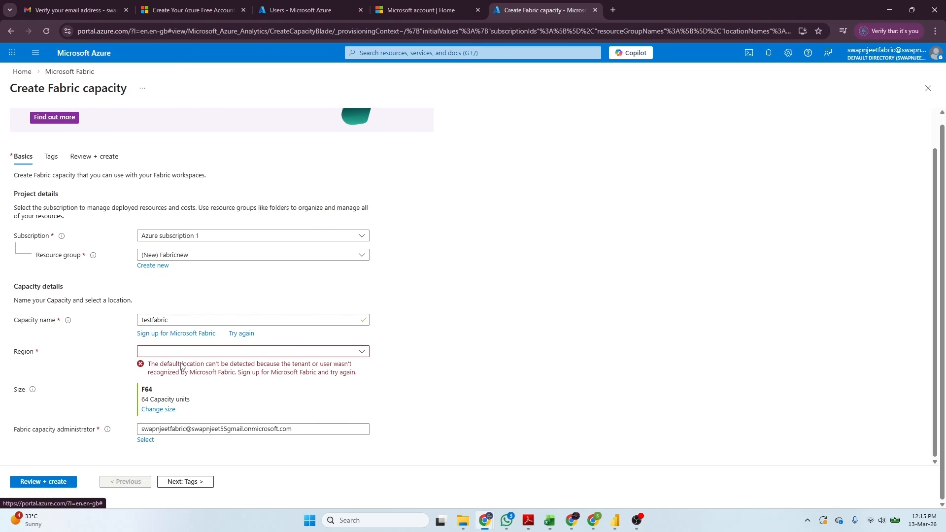
{"action": "left_click", "coordinate": [356, 355]}
{"action": "left_click", "coordinate": [356, 354]}
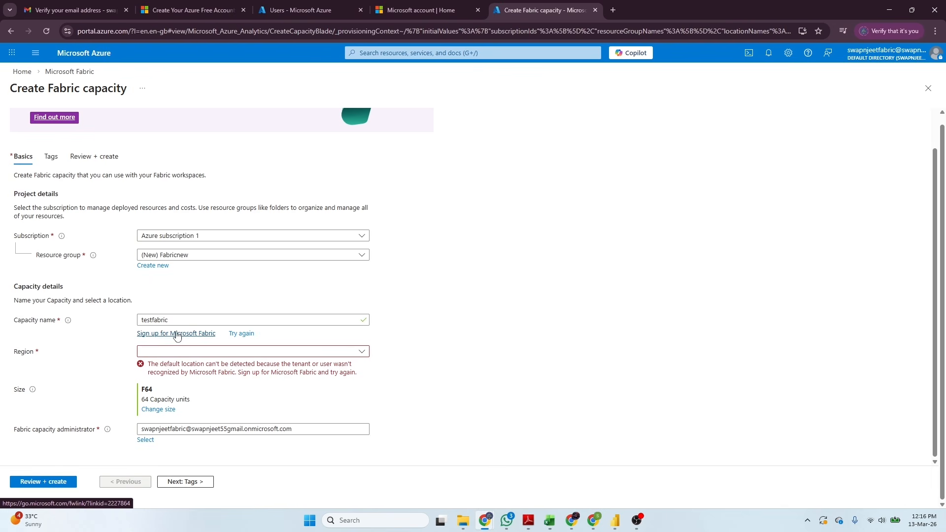
Sign up for free Microsoft Fabric, submitting the administrator email copied from the capacity form.
{"action": "left_click", "coordinate": [177, 336]}
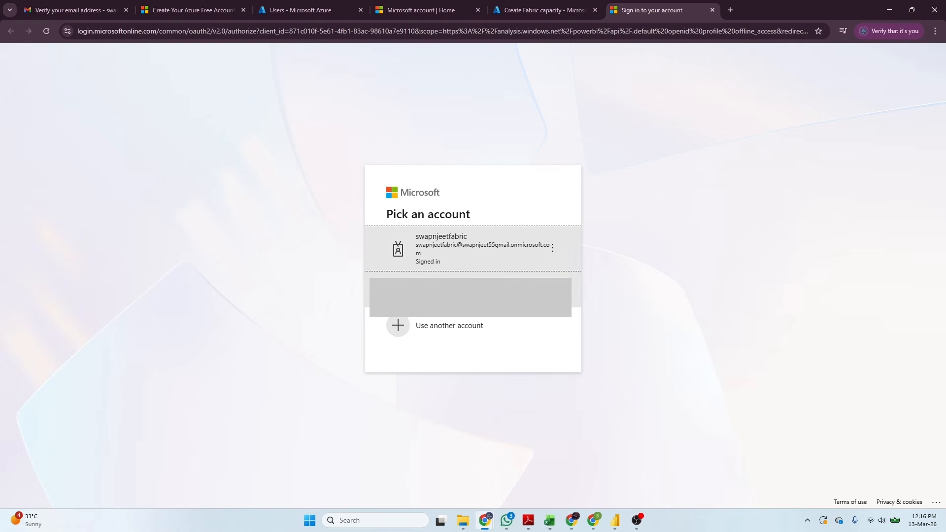
{"action": "left_click", "coordinate": [462, 248]}
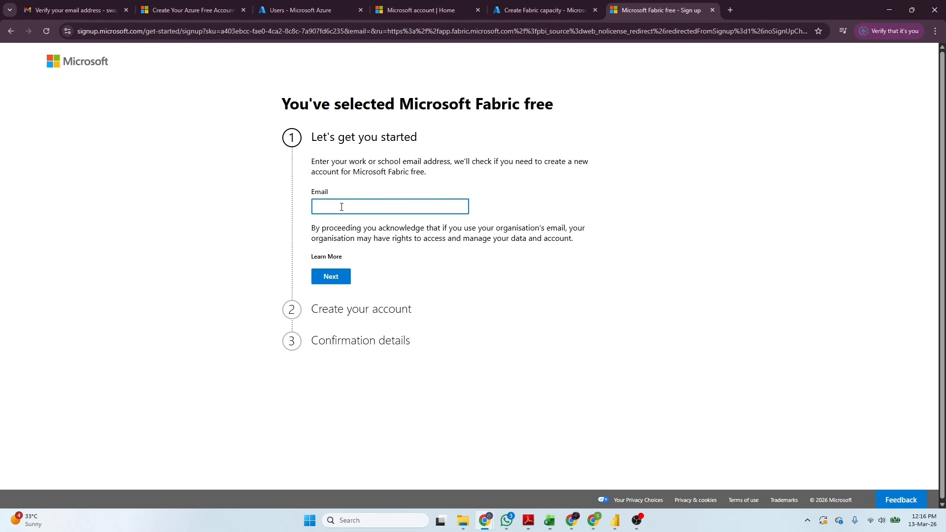
{"action": "left_click", "coordinate": [546, 11]}
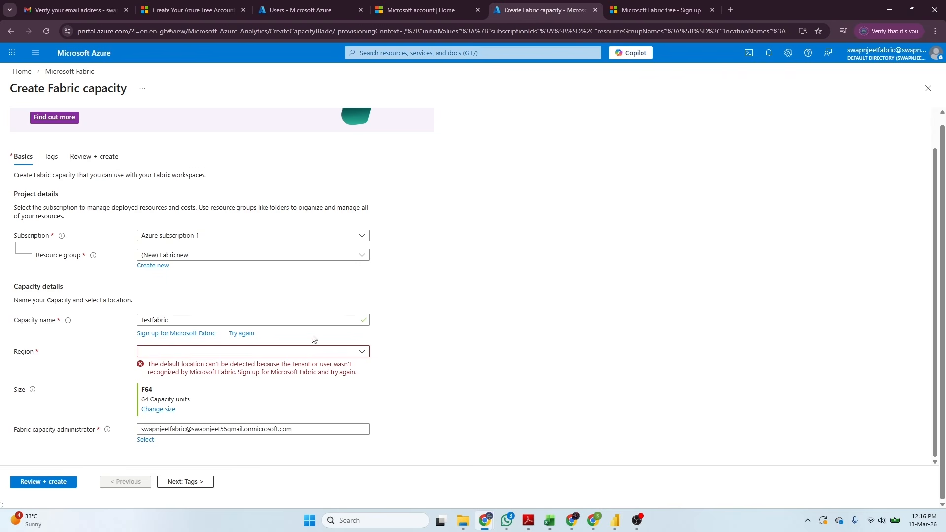
{"action": "triple_click", "coordinate": [193, 431]}
{"action": "key", "text": "ctrl+c"}
{"action": "left_click", "coordinate": [657, 9]}
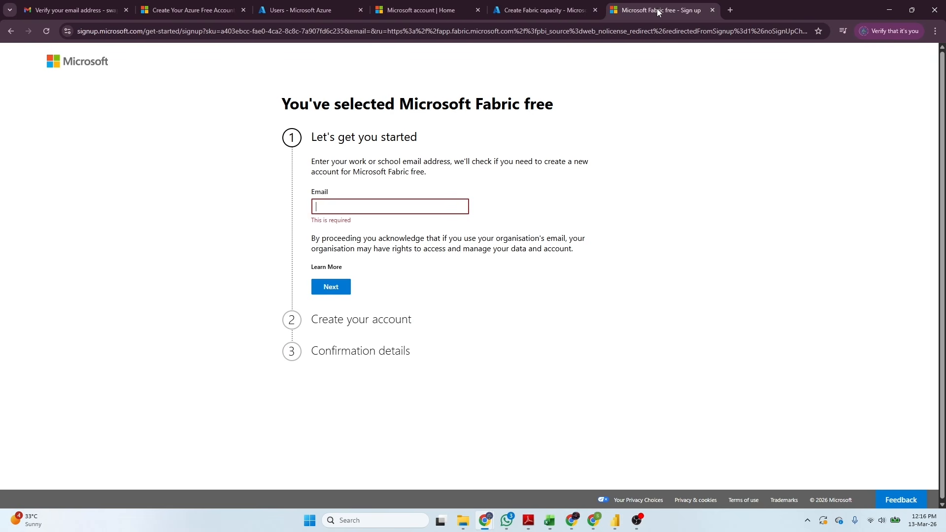
{"action": "key", "text": "ctrl+v"}
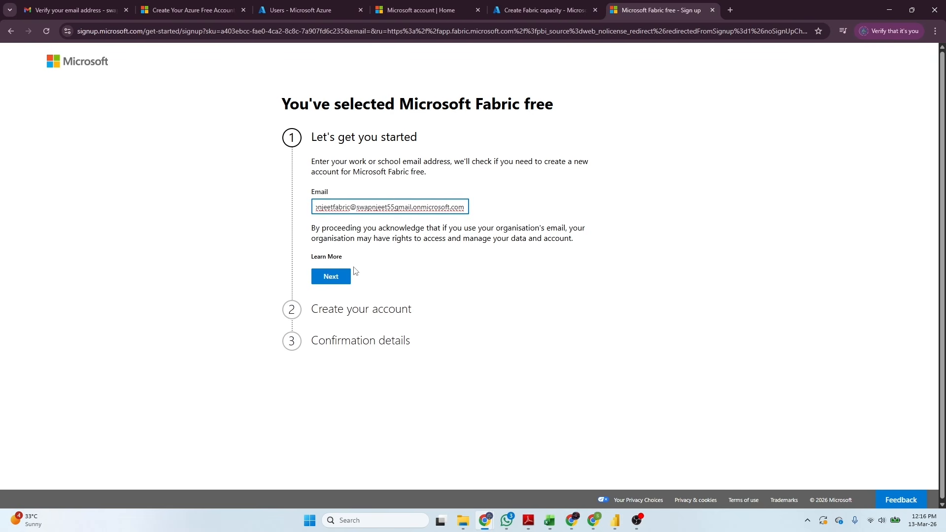
{"action": "left_click", "coordinate": [348, 274]}
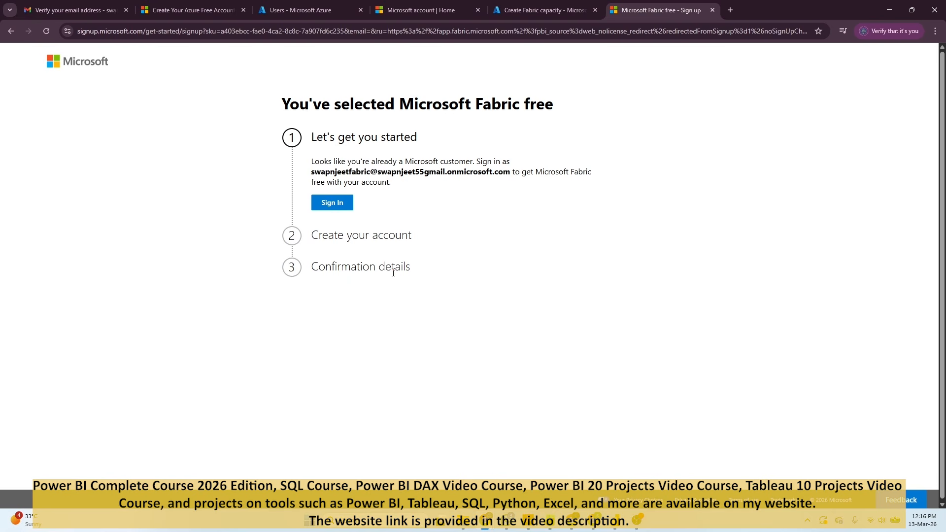
Sign in with the existing work account and choose India as the country.
{"action": "left_click", "coordinate": [349, 206]}
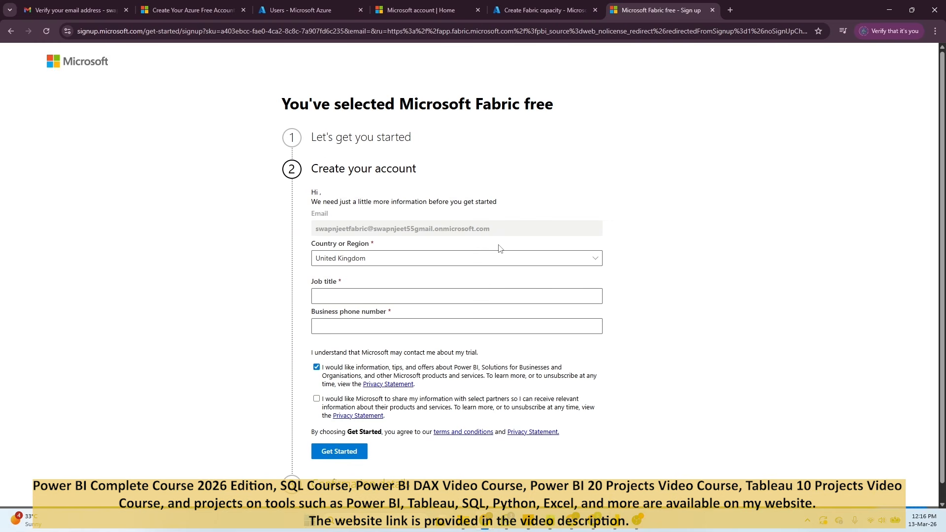
{"action": "scroll", "coordinate": [444, 242], "scroll_direction": "down", "scroll_amount": 1}
{"action": "left_click", "coordinate": [443, 241]}
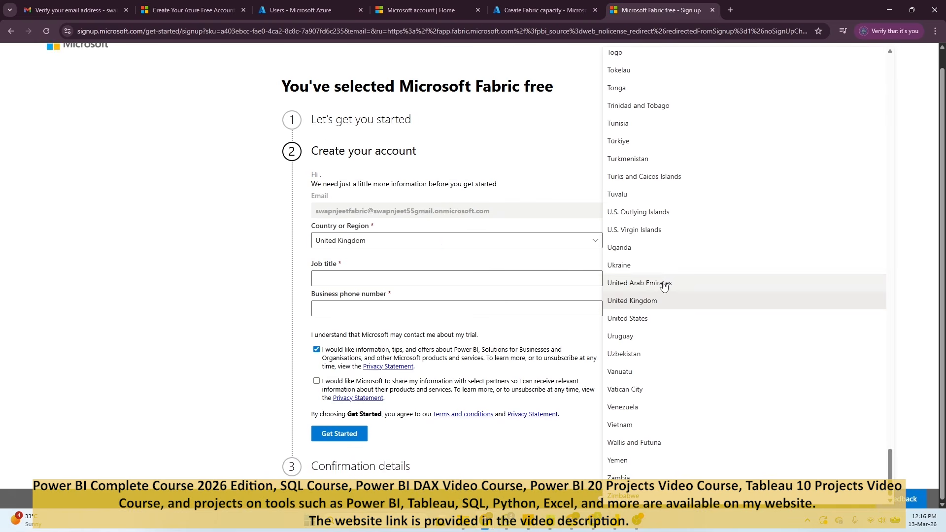
{"action": "scroll", "coordinate": [680, 340], "scroll_direction": "up", "scroll_amount": 15}
{"action": "scroll", "coordinate": [680, 340], "scroll_direction": "up", "scroll_amount": 15}
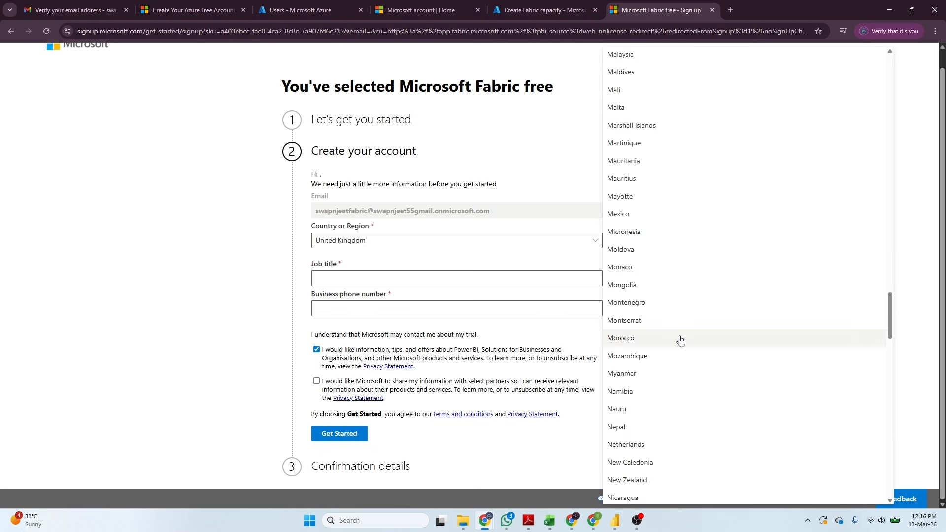
{"action": "scroll", "coordinate": [680, 340], "scroll_direction": "up", "scroll_amount": 15}
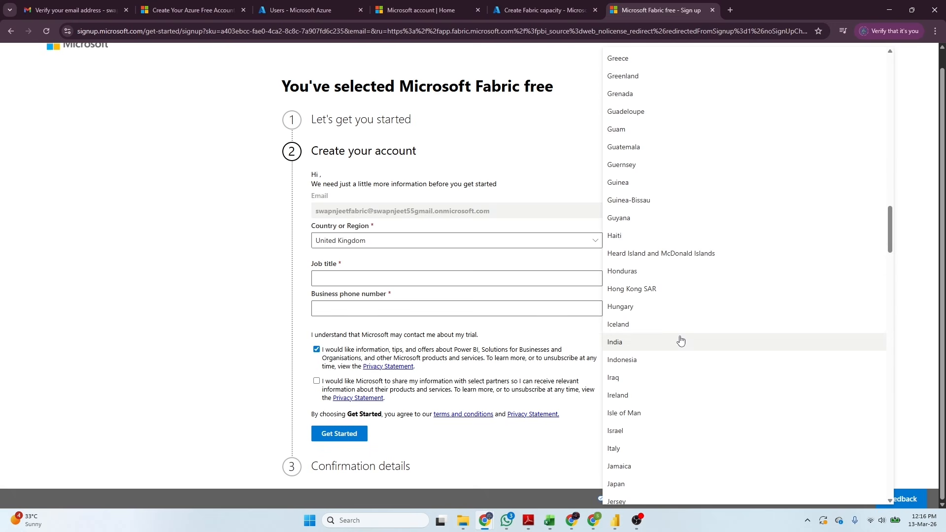
{"action": "left_click", "coordinate": [681, 340]}
Enter job title 'student' and a business phone number, agree to partner sharing, and submit.
{"action": "left_click", "coordinate": [325, 279]}
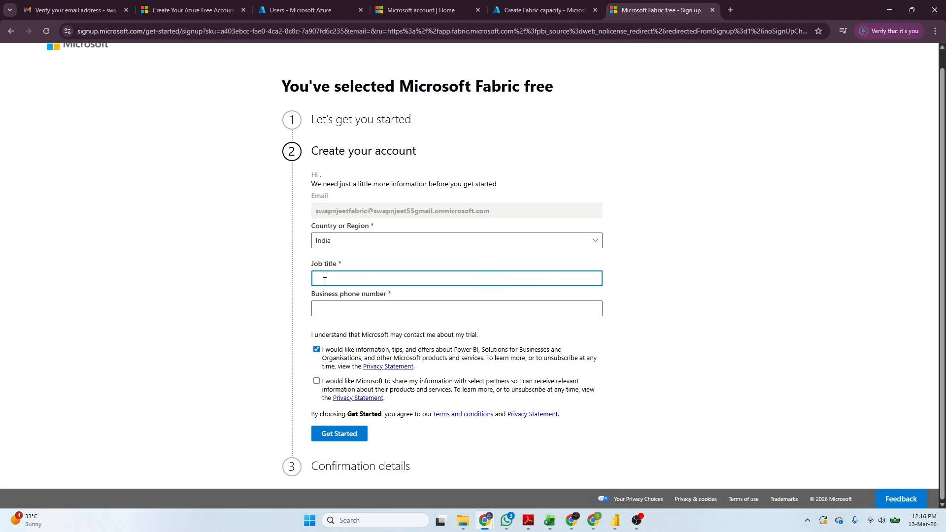
{"action": "type", "text": "student"}
{"action": "left_click", "coordinate": [345, 309]}
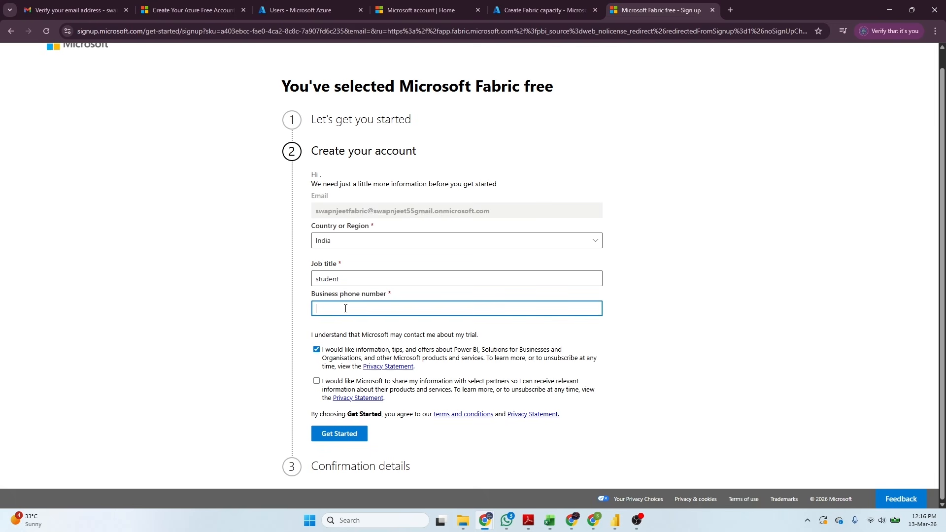
{"action": "left_click", "coordinate": [316, 381]}
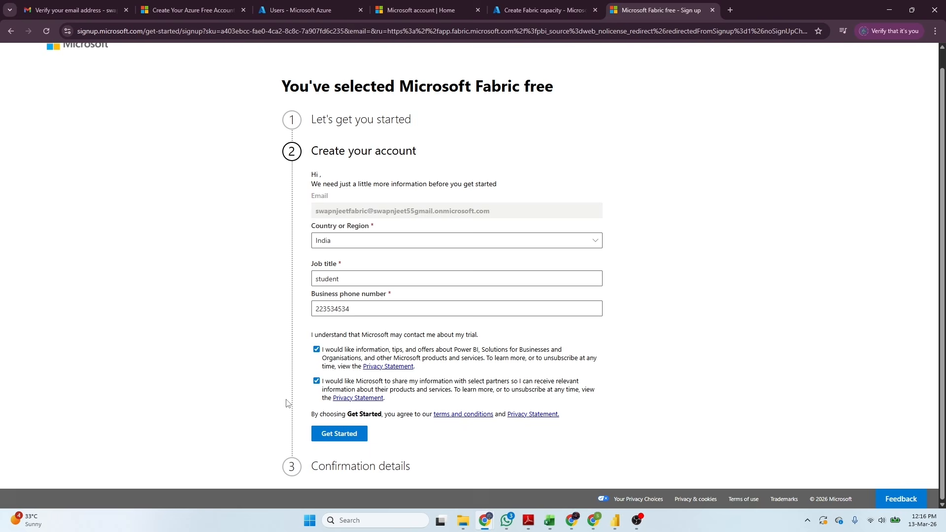
{"action": "left_click", "coordinate": [332, 436]}
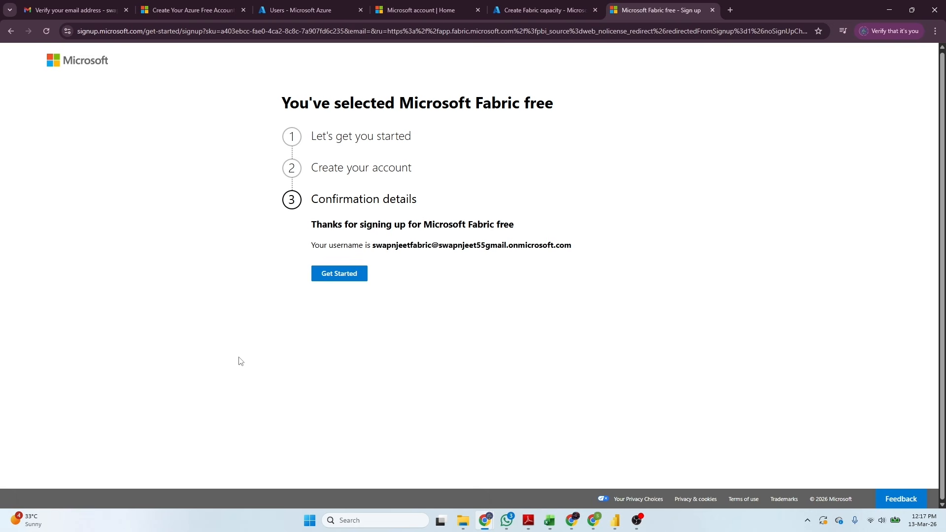
Check the confirmed username on the confirmation page and launch Microsoft Fabric.
{"action": "triple_click", "coordinate": [385, 246]}
{"action": "left_click", "coordinate": [385, 246]}
{"action": "left_click", "coordinate": [332, 277]}
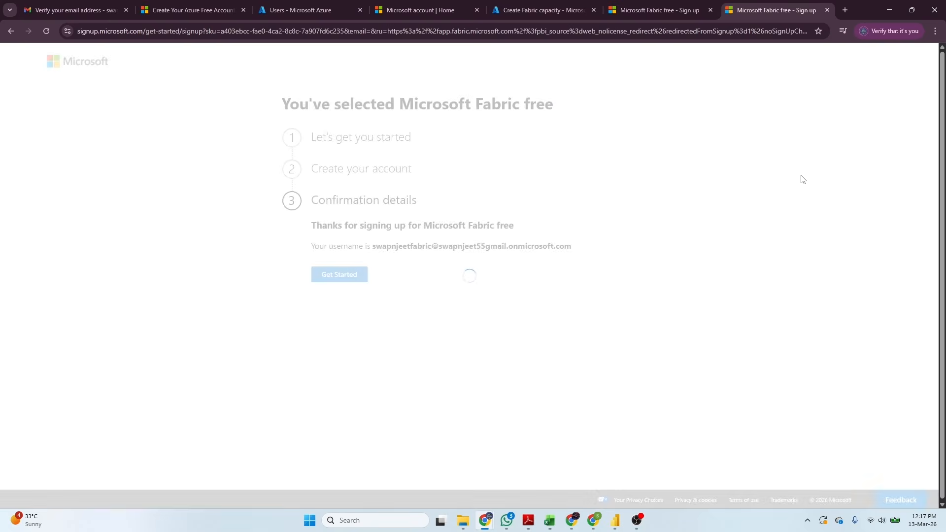
Open Fabric, dismiss the Premium Per User banner, and view the profile's e-mail, Default Directory tenant and Free licence.
{"action": "left_click", "coordinate": [364, 273]}
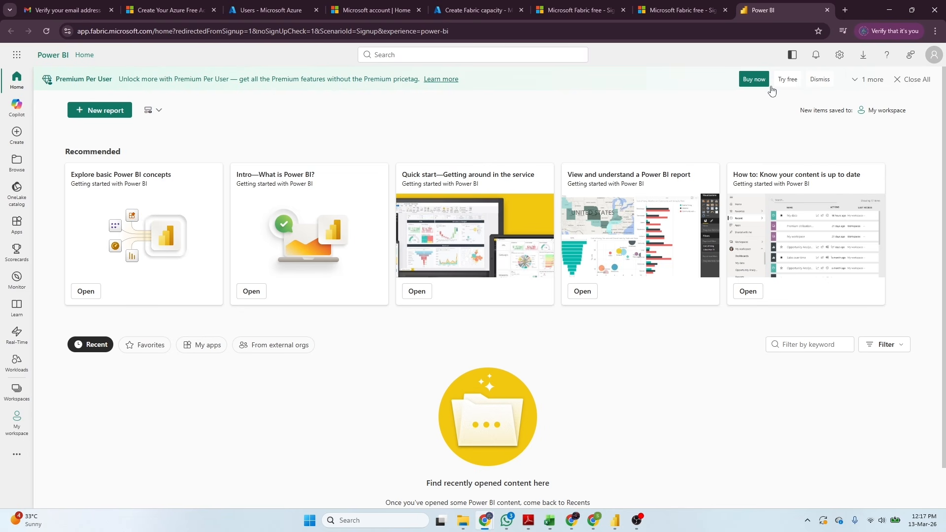
{"action": "left_click", "coordinate": [911, 81]}
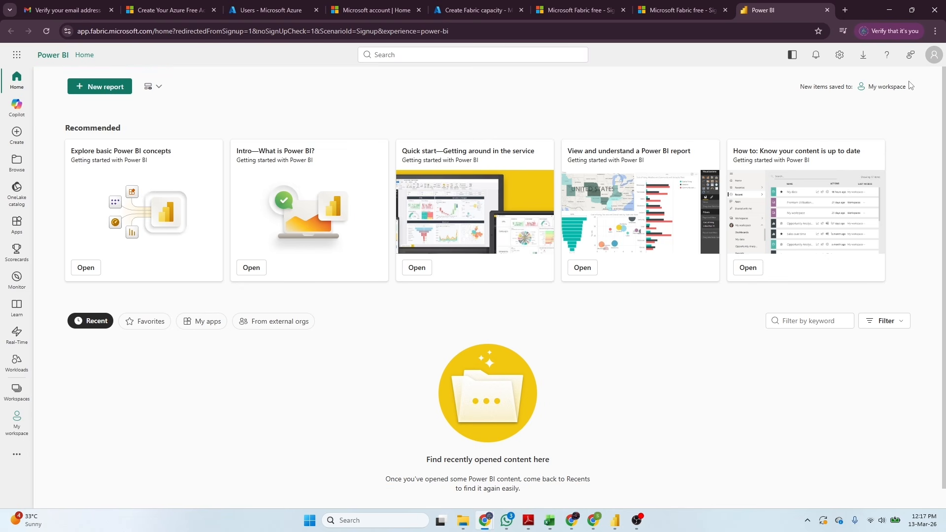
{"action": "left_click", "coordinate": [934, 54]}
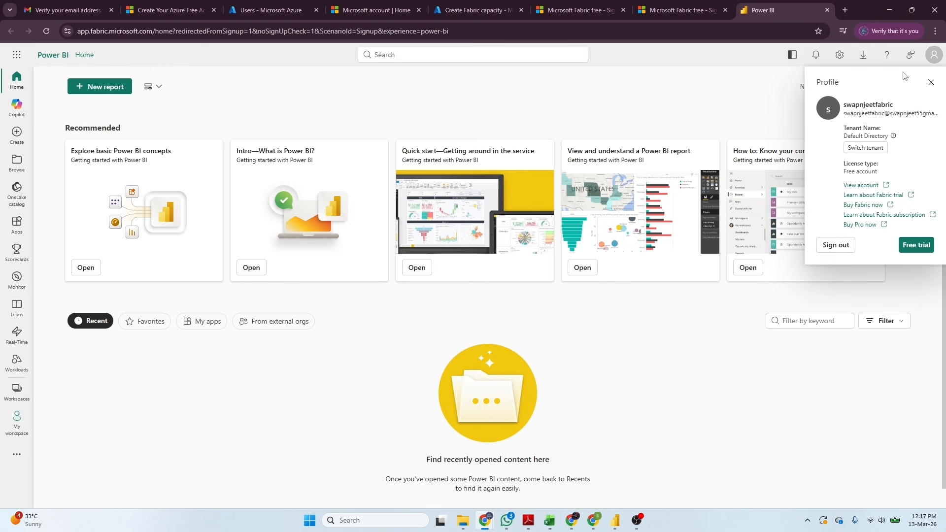
{"action": "triple_click", "coordinate": [860, 113]}
{"action": "left_click", "coordinate": [912, 132]}
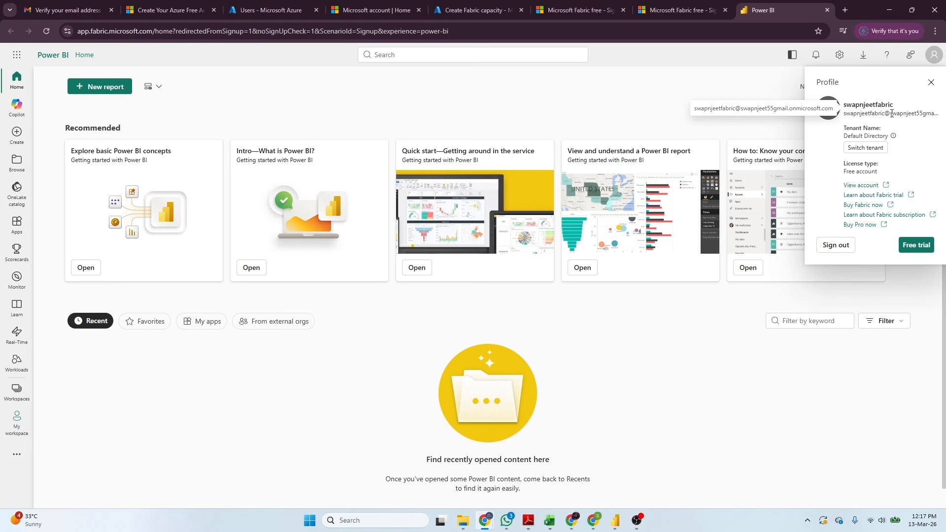
{"action": "double_click", "coordinate": [894, 113]}
{"action": "left_click", "coordinate": [912, 147]}
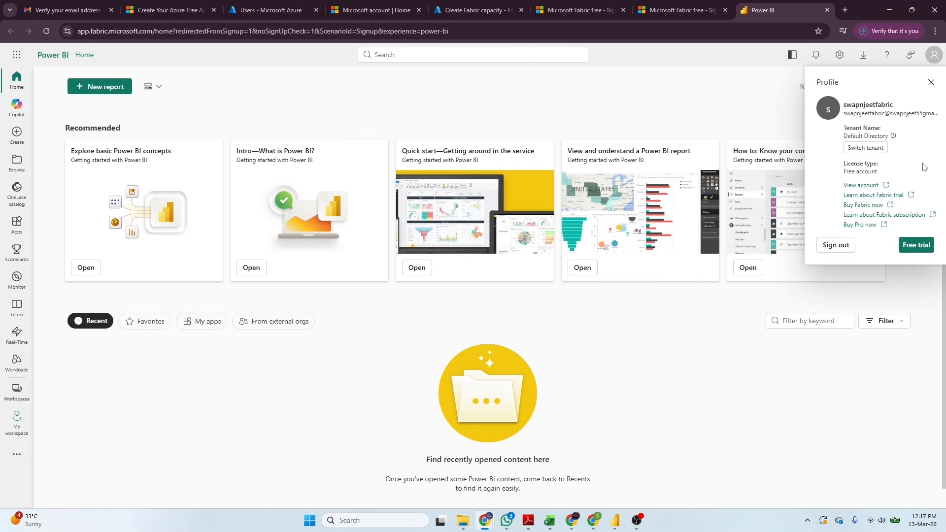
Activate the 60-day free Power BI trial from the profile and acknowledge it started.
{"action": "left_click", "coordinate": [915, 246]}
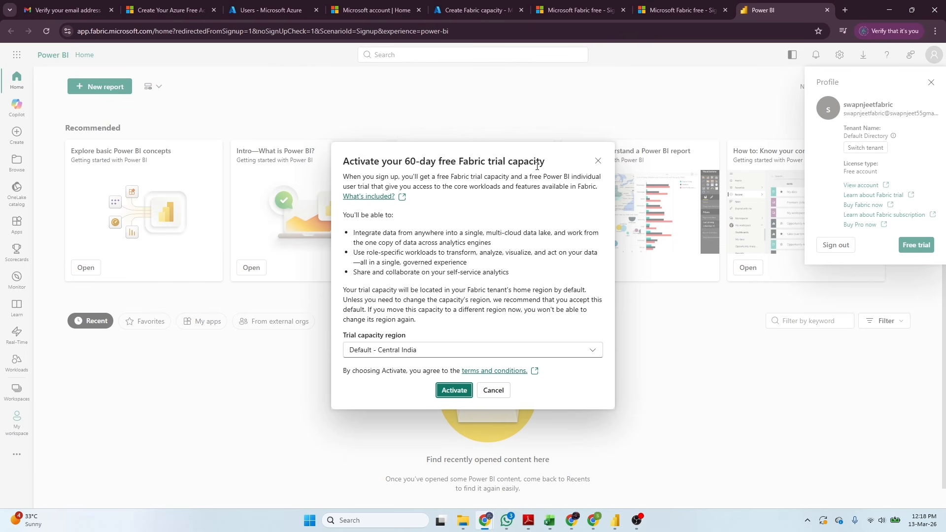
{"action": "left_click_drag", "start_coordinate": [522, 176], "coordinate": [592, 176]}
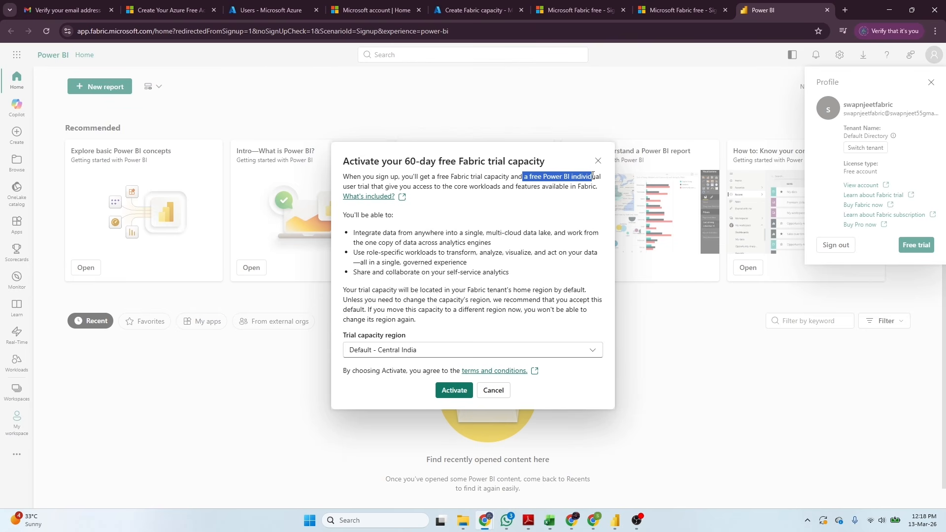
{"action": "left_click", "coordinate": [453, 229]}
{"action": "left_click", "coordinate": [454, 389]}
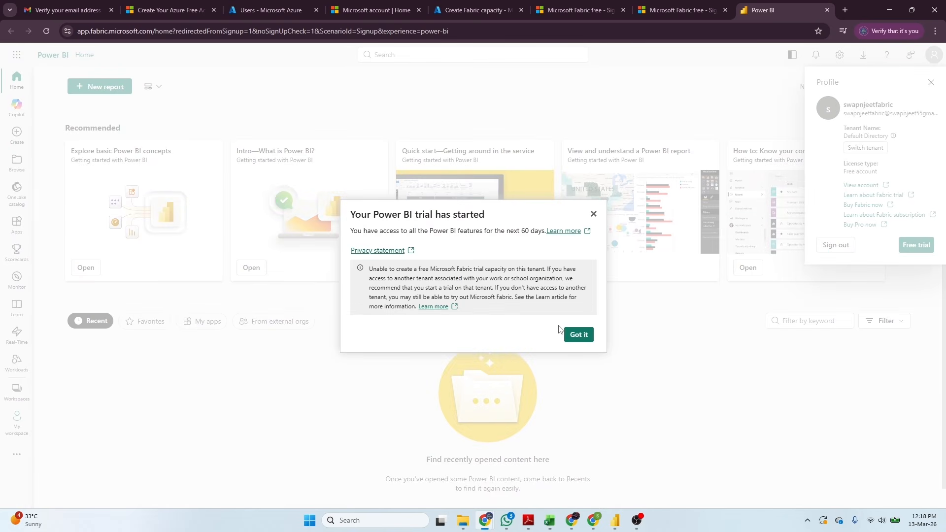
{"action": "left_click", "coordinate": [570, 340]}
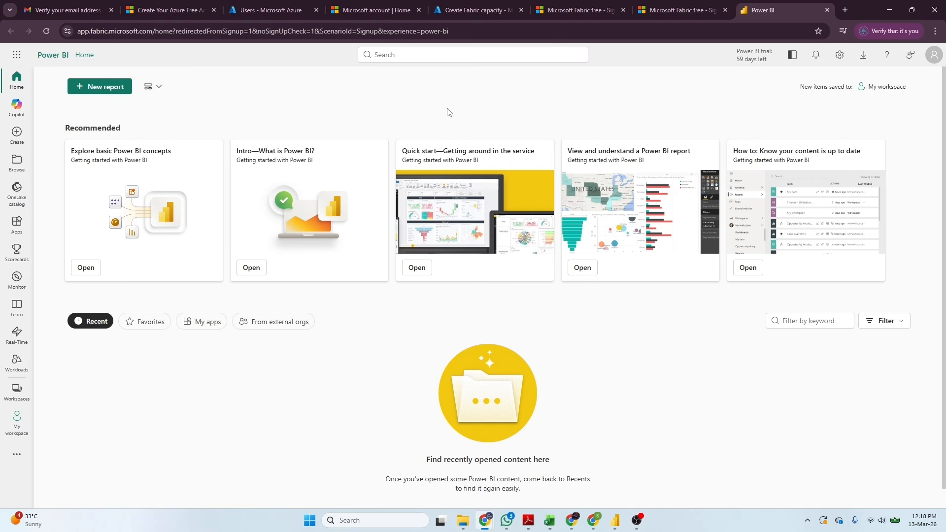
{"action": "left_click", "coordinate": [375, 10]}
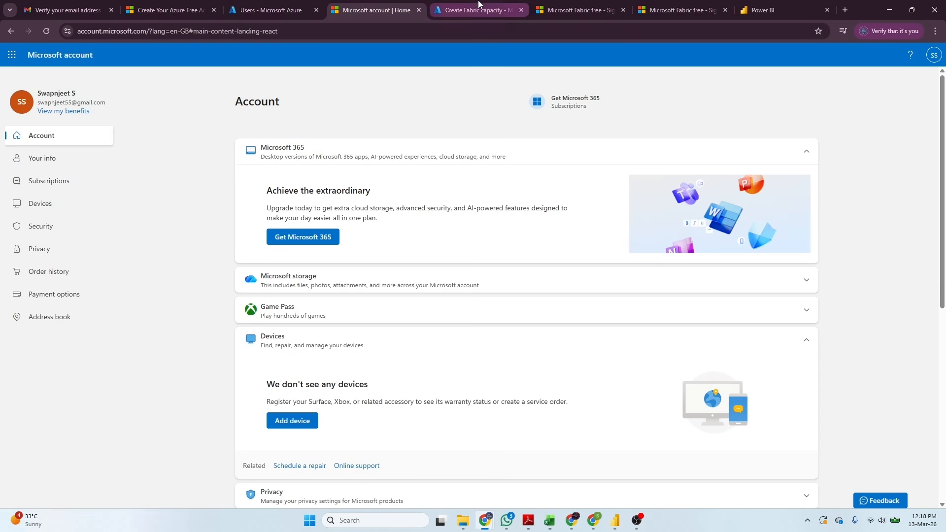
Retry the testfabric region to get Central India and change the capacity size to F2.
{"action": "left_click", "coordinate": [478, 6]}
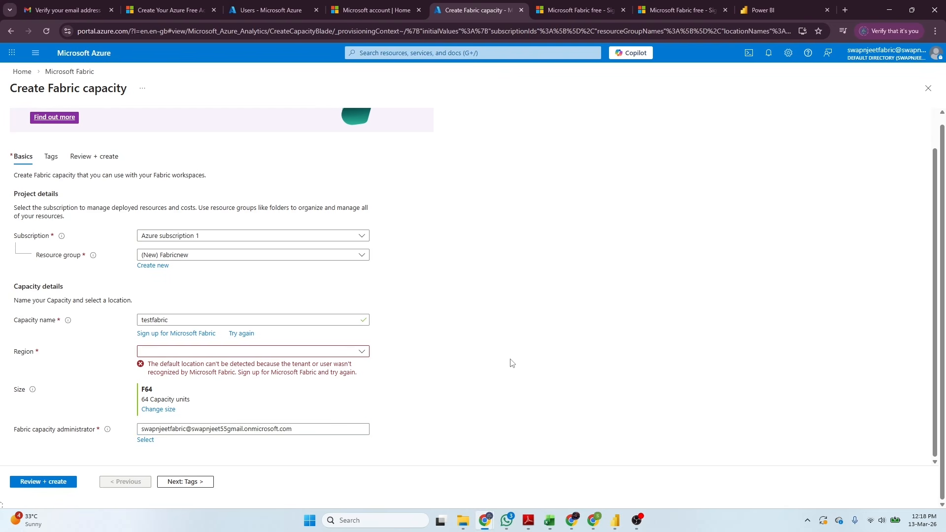
{"action": "left_click", "coordinate": [176, 321]}
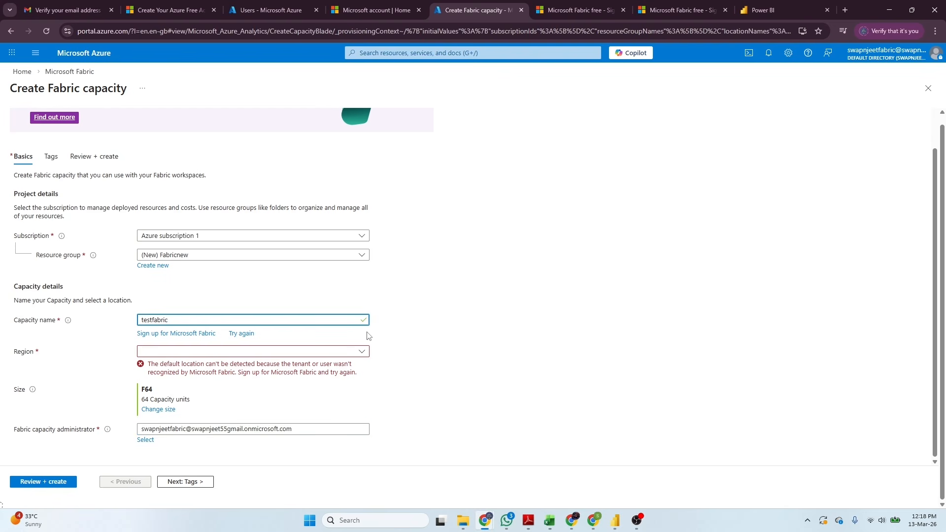
{"action": "left_click", "coordinate": [249, 334]}
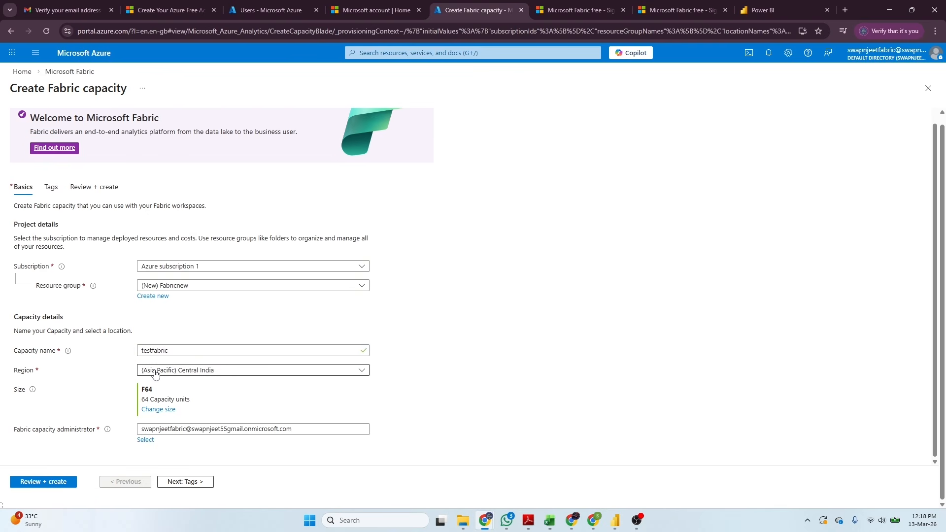
{"action": "left_click", "coordinate": [148, 410]}
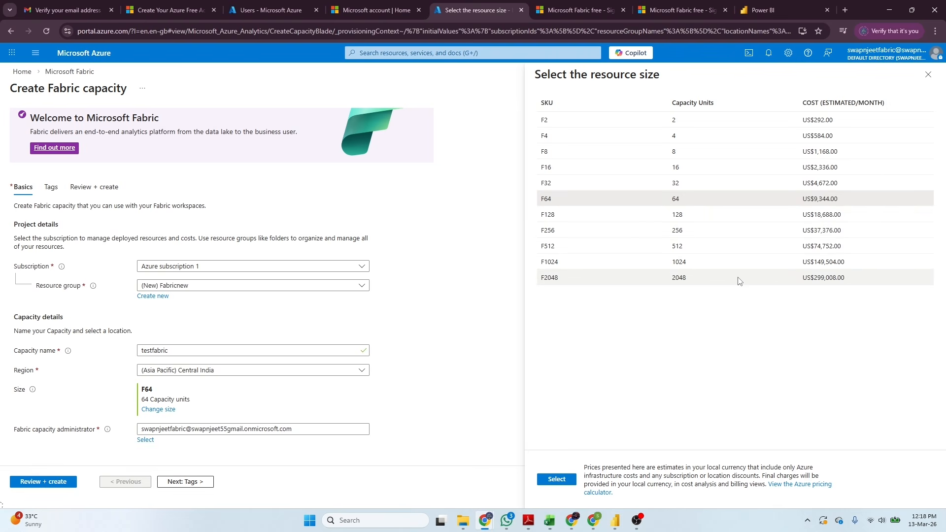
{"action": "left_click", "coordinate": [769, 120]}
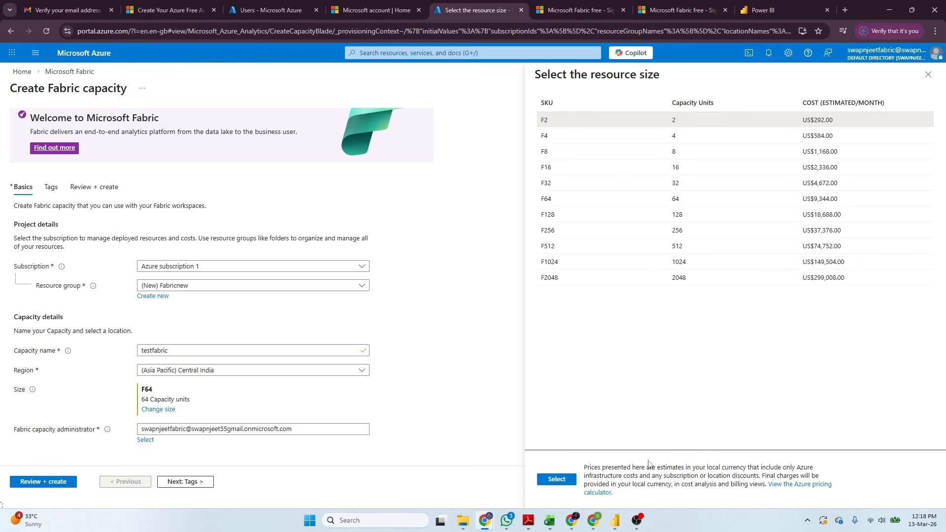
{"action": "left_click", "coordinate": [558, 479]}
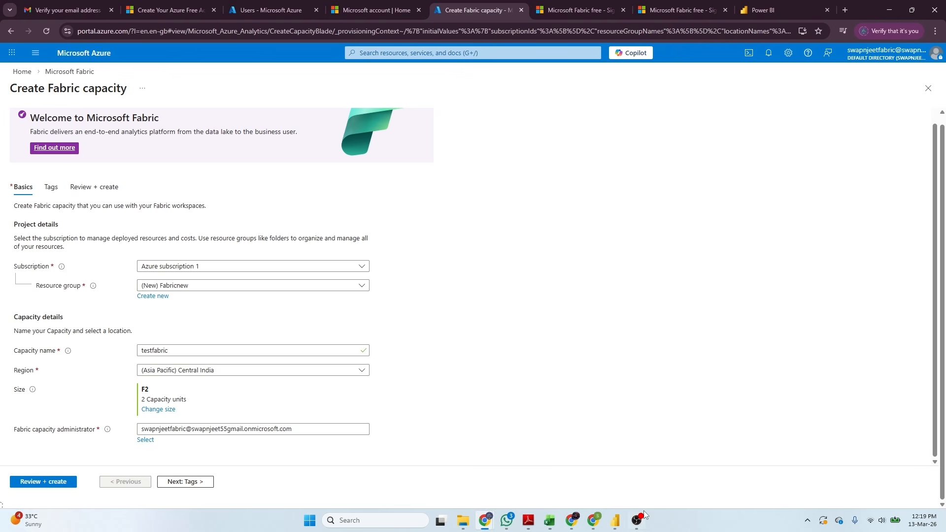
Review and validate the F2 testfabric capacity, then create it in resource group Fabricnew.
{"action": "left_click", "coordinate": [45, 486]}
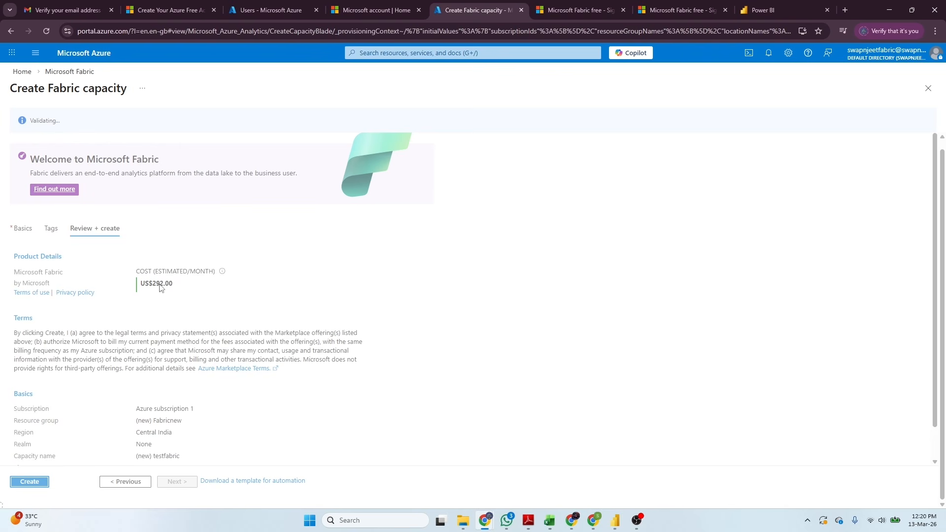
{"action": "scroll", "coordinate": [189, 337], "scroll_direction": "down", "scroll_amount": 1}
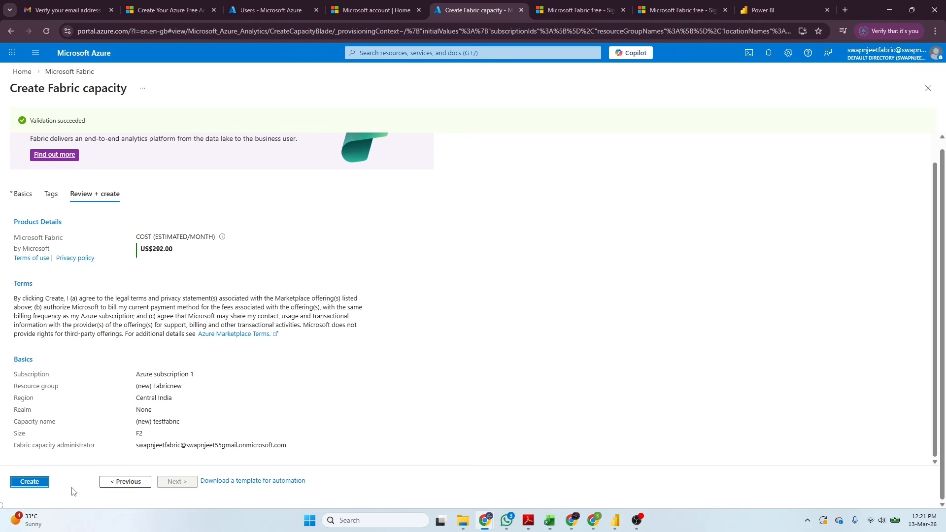
{"action": "left_click", "coordinate": [42, 487]}
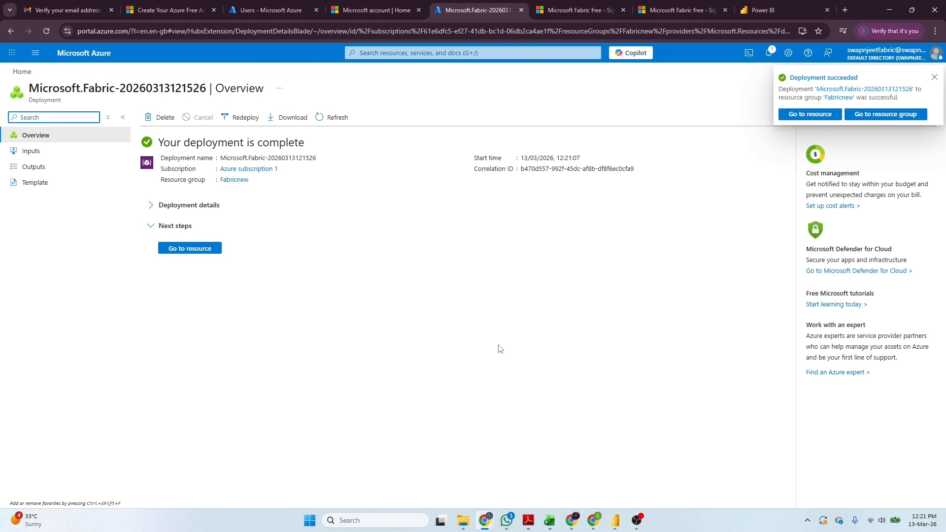
Dismiss the success notification and expand the testfabric deployment details.
{"action": "left_click", "coordinate": [935, 79]}
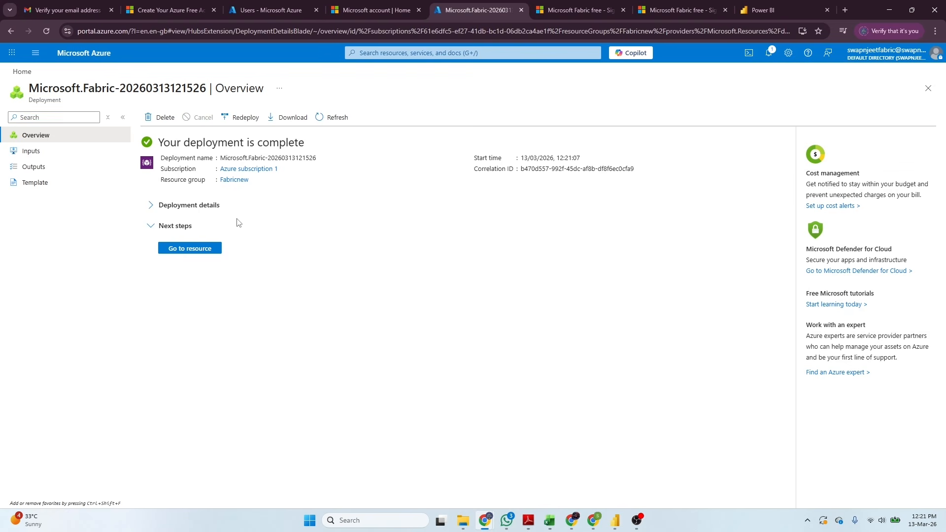
{"action": "left_click", "coordinate": [150, 206]}
{"action": "left_click", "coordinate": [150, 324]}
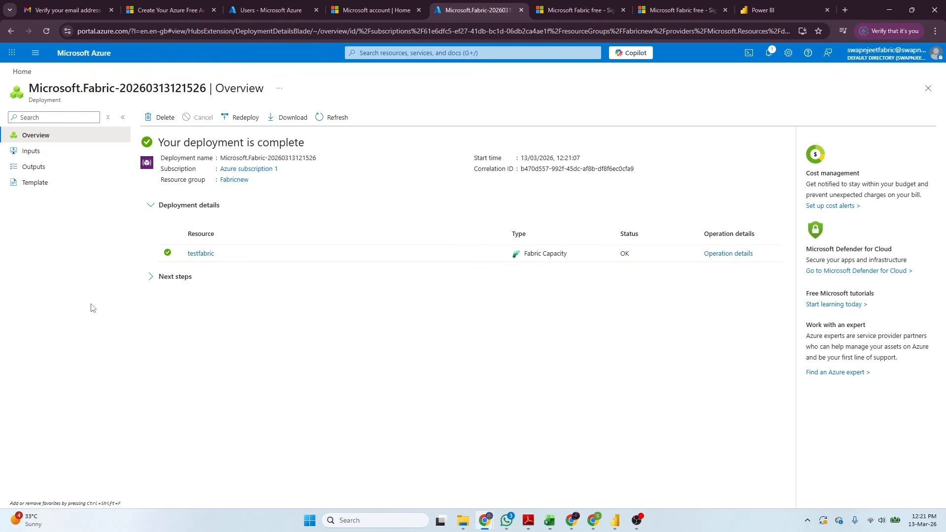
{"action": "mouse_move", "coordinate": [200, 259]}
Bookmark the deployment page under the name Microsoft.Fabric-New.
{"action": "left_click", "coordinate": [821, 31]}
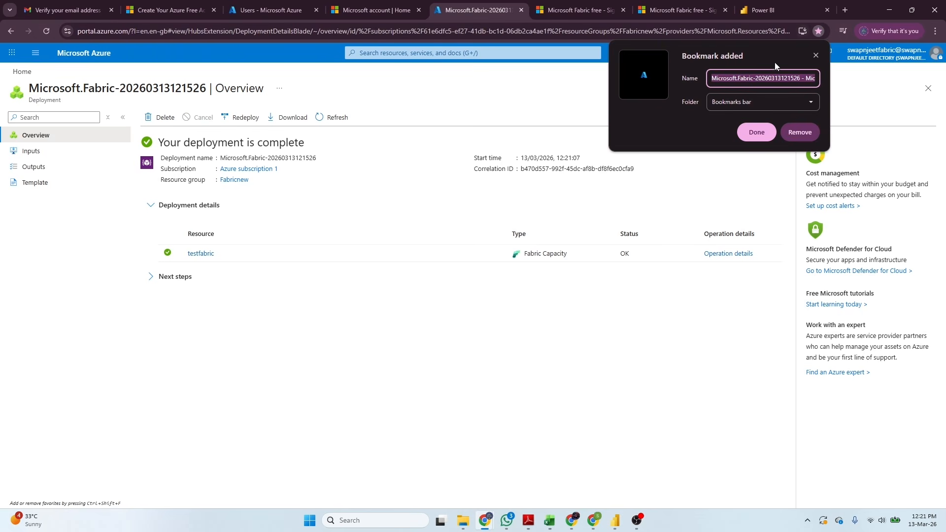
{"action": "left_click", "coordinate": [771, 78]}
{"action": "left_click_drag", "start_coordinate": [757, 79], "coordinate": [828, 83]}
{"action": "type", "text": "New"}
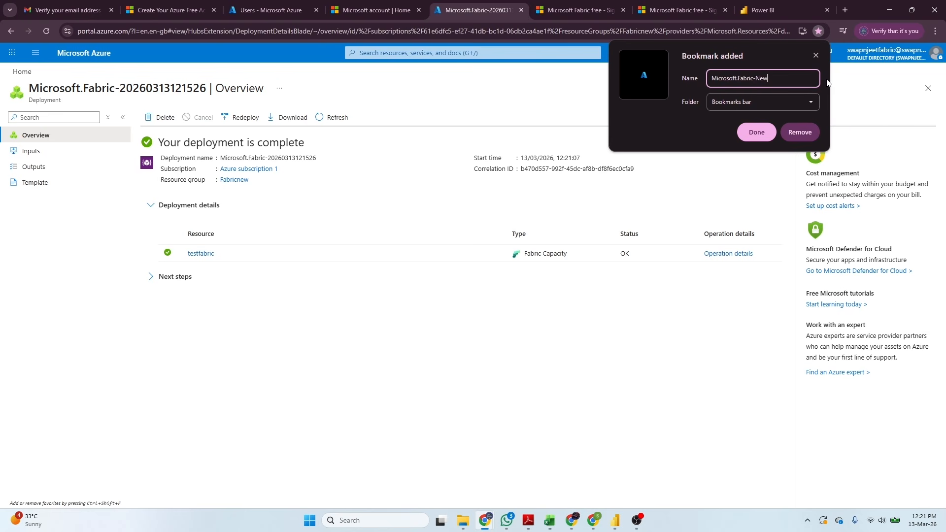
{"action": "left_click", "coordinate": [759, 132]}
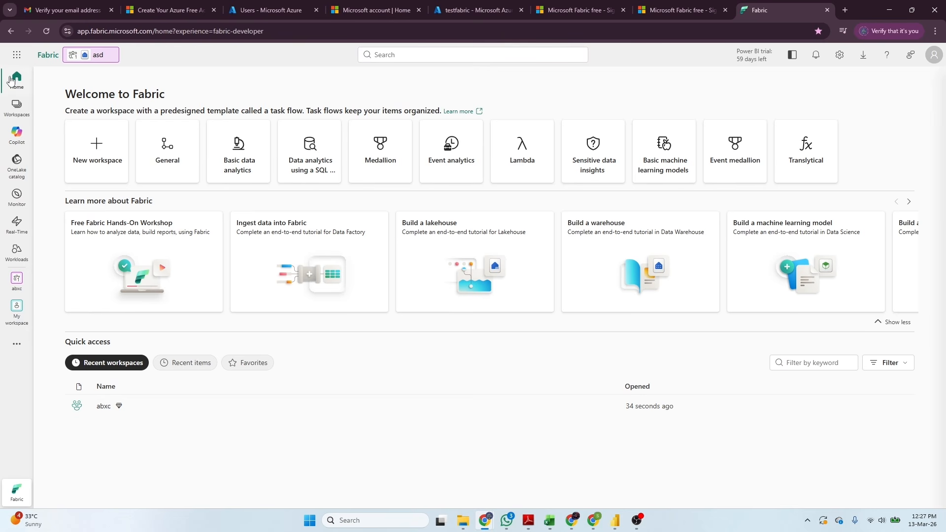
Close the asd item, then create workspace 'test' using the testfabric - Central India Fabric capacity.
{"action": "left_click", "coordinate": [113, 56]}
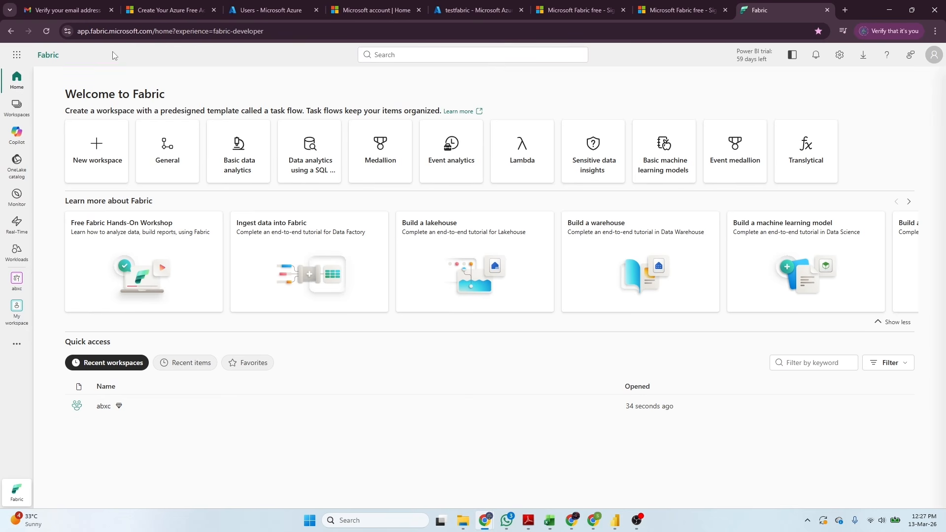
{"action": "left_click", "coordinate": [96, 144]}
{"action": "left_click", "coordinate": [702, 118]}
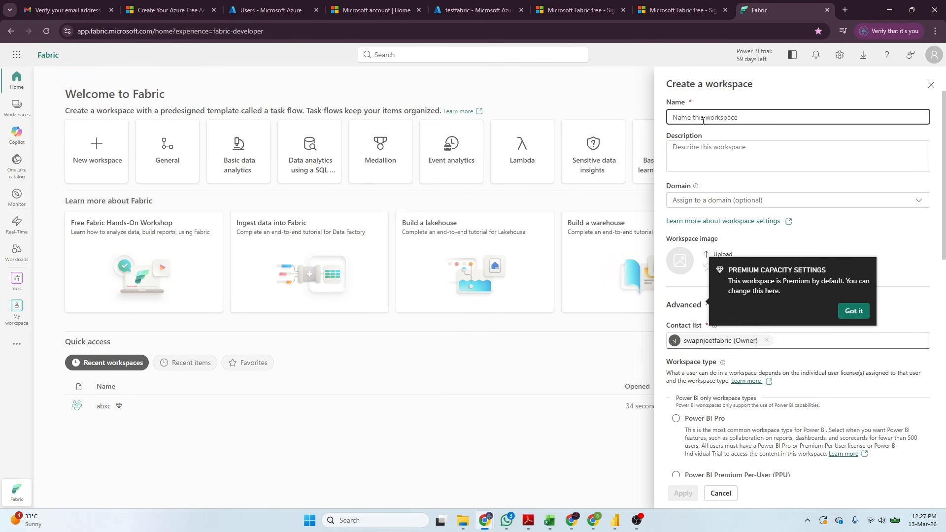
{"action": "type", "text": "test"}
{"action": "left_click", "coordinate": [715, 163]}
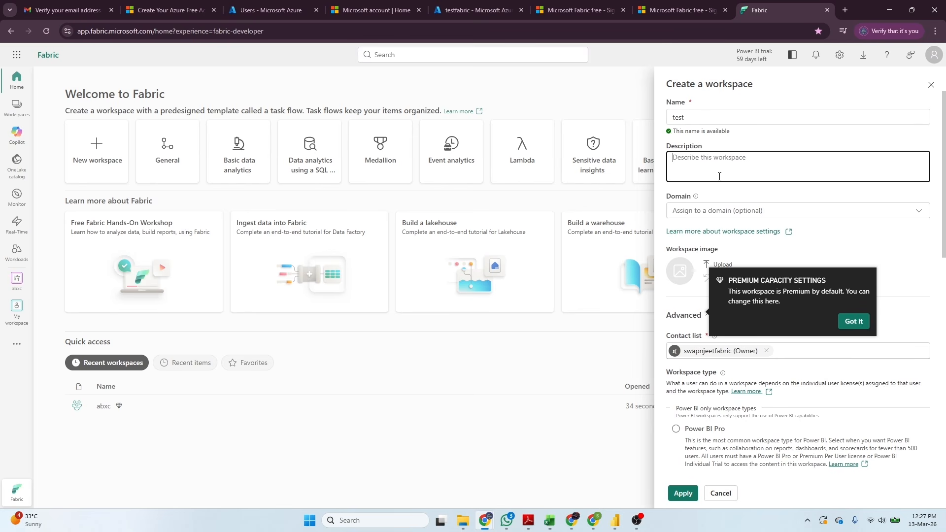
{"action": "scroll", "coordinate": [714, 276], "scroll_direction": "down", "scroll_amount": 6}
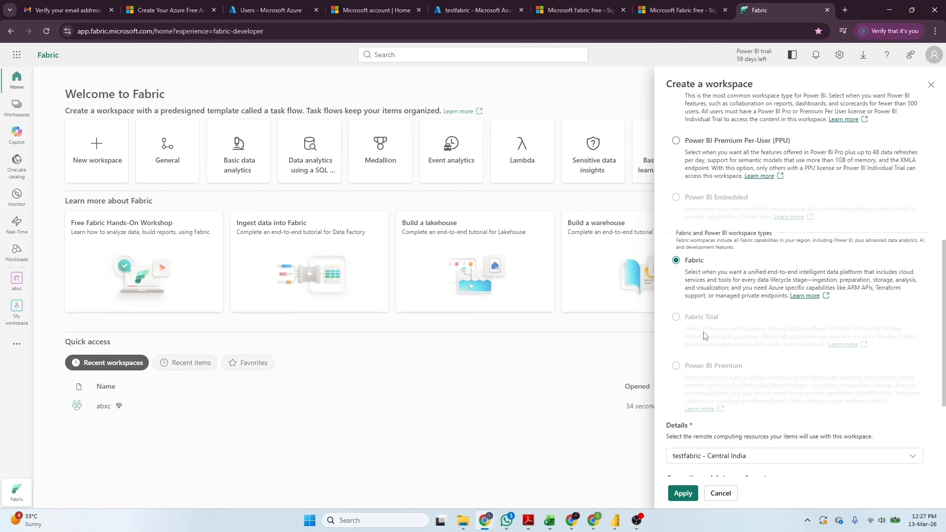
{"action": "scroll", "coordinate": [697, 288], "scroll_direction": "down", "scroll_amount": 2}
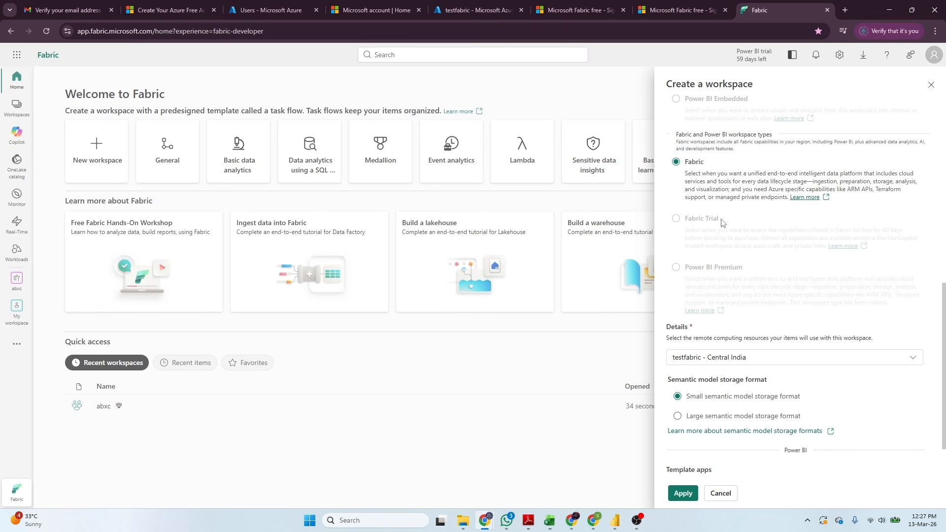
{"action": "scroll", "coordinate": [705, 165], "scroll_direction": "up", "scroll_amount": 2}
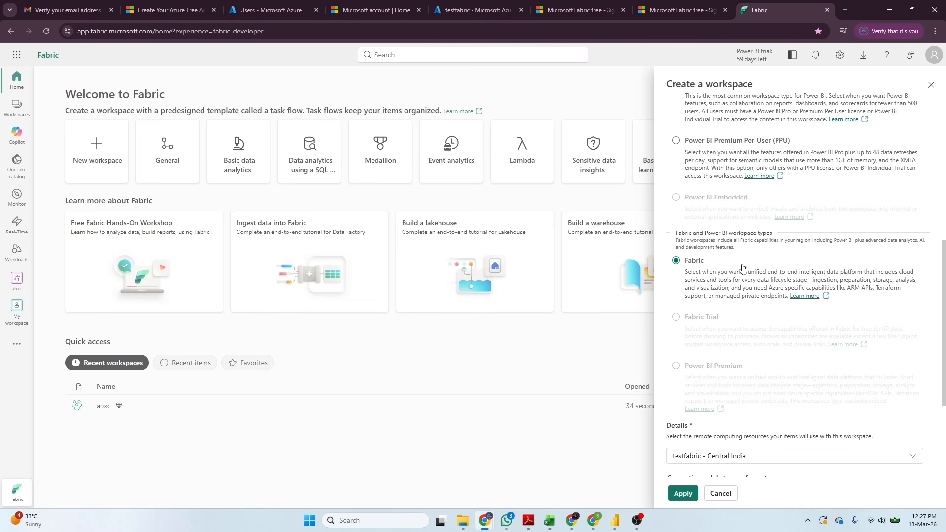
{"action": "scroll", "coordinate": [743, 269], "scroll_direction": "down", "scroll_amount": 3}
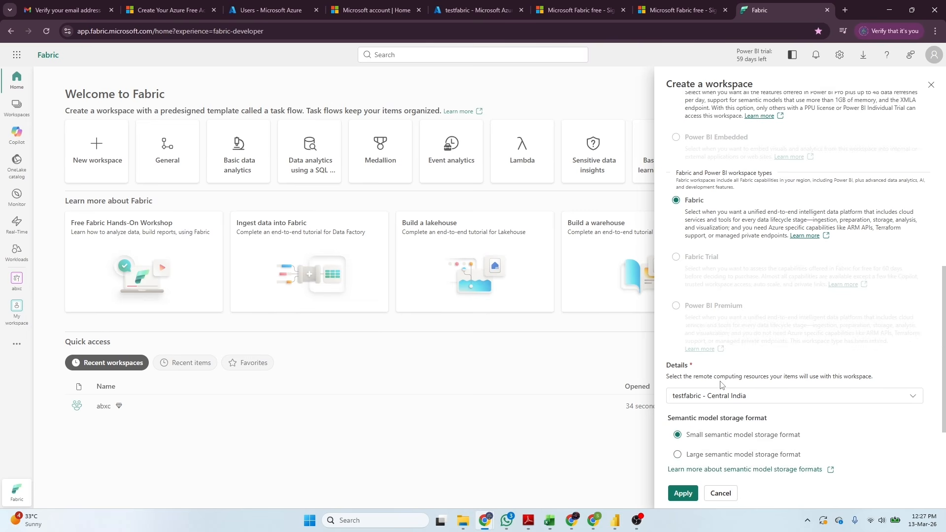
{"action": "left_click", "coordinate": [687, 492]}
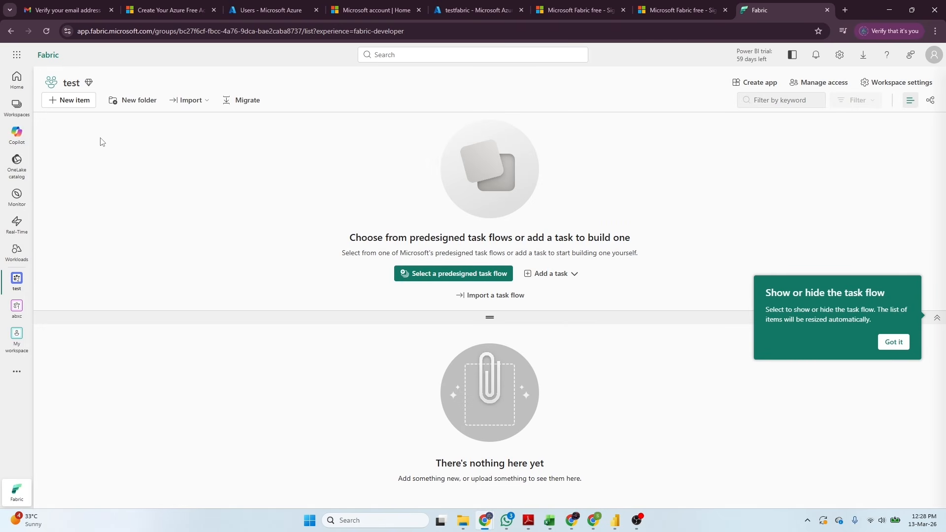
Create lakehouse 'abc' in workspace test with Lakehouse schemas unchecked, then return to the sign-up tab.
{"action": "left_click", "coordinate": [79, 100]}
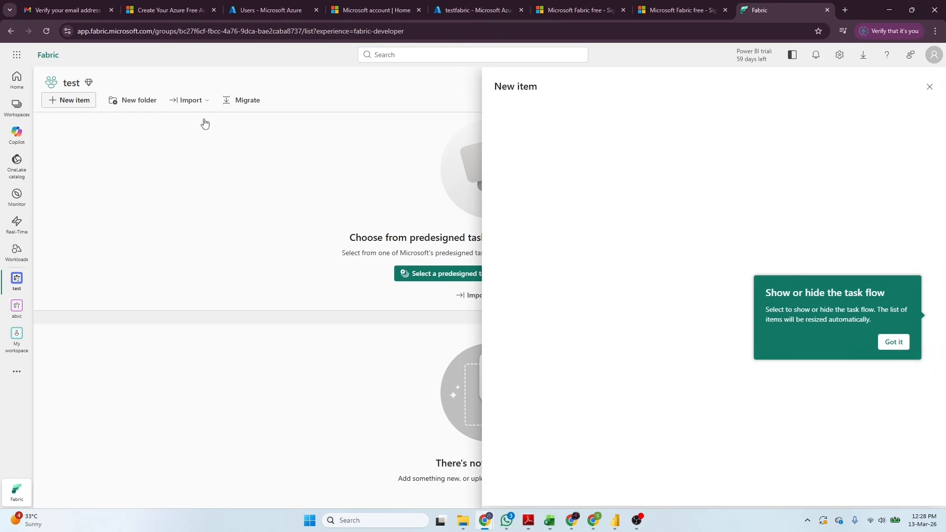
{"action": "scroll", "coordinate": [735, 261], "scroll_direction": "down", "scroll_amount": 7}
{"action": "scroll", "coordinate": [734, 262], "scroll_direction": "up", "scroll_amount": 7}
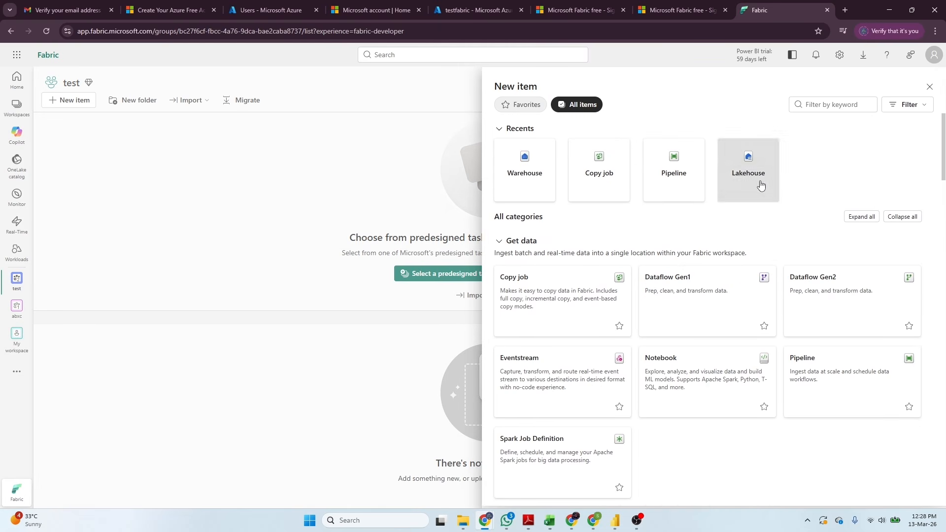
{"action": "left_click", "coordinate": [748, 170]}
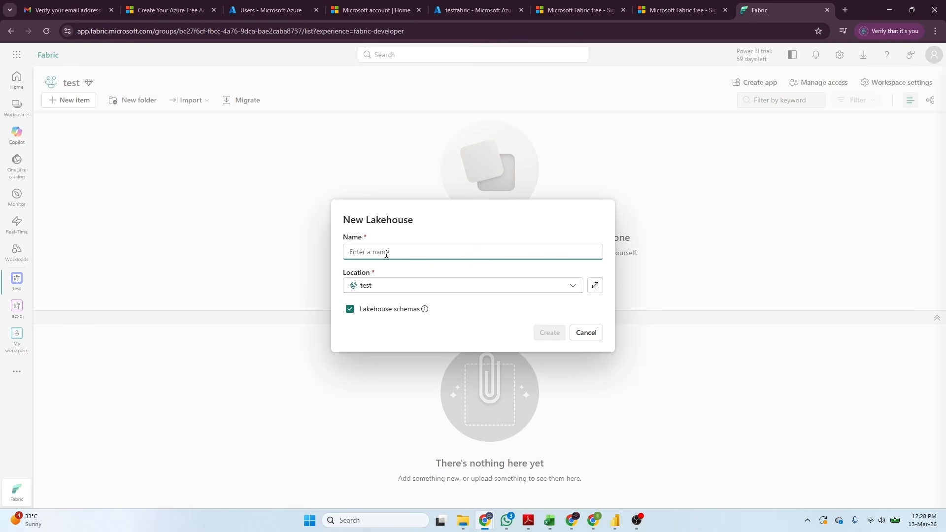
{"action": "type", "text": "abc"}
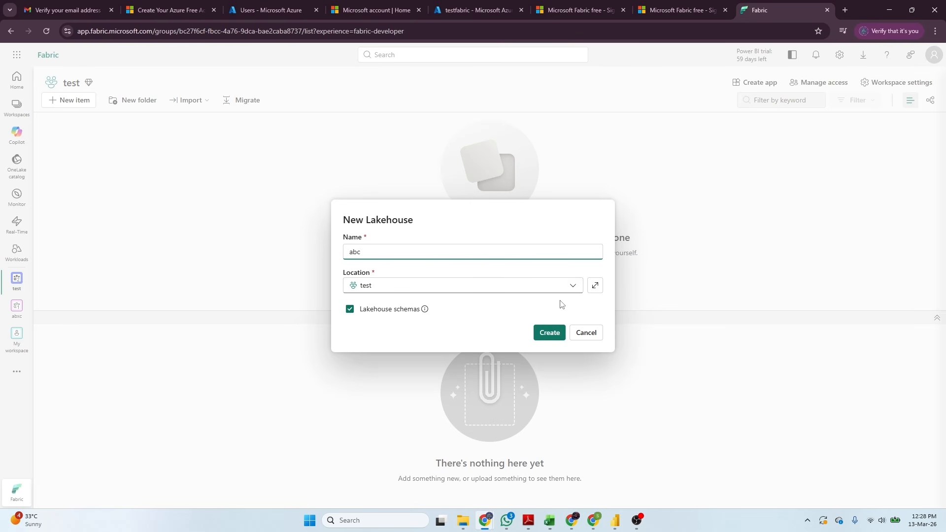
{"action": "left_click", "coordinate": [572, 286]}
{"action": "left_click", "coordinate": [572, 286]}
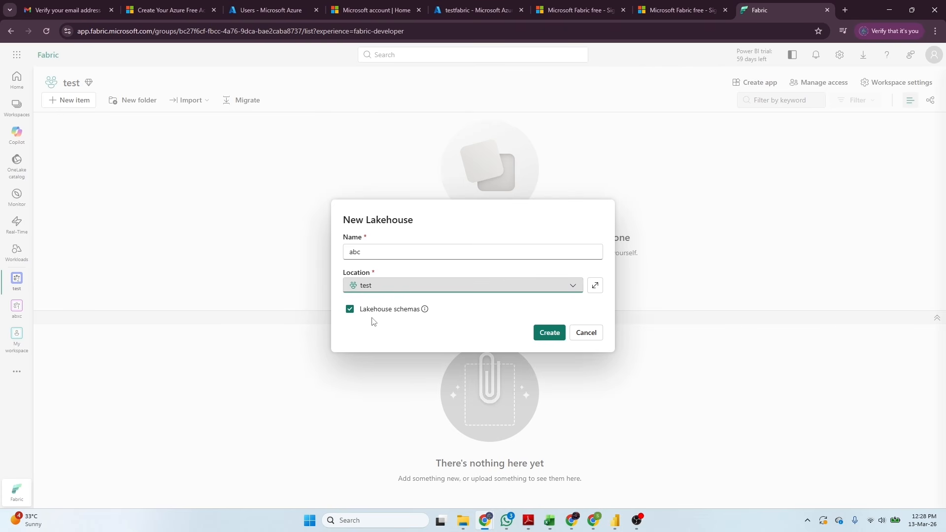
{"action": "left_click", "coordinate": [347, 312]}
{"action": "left_click", "coordinate": [559, 333]}
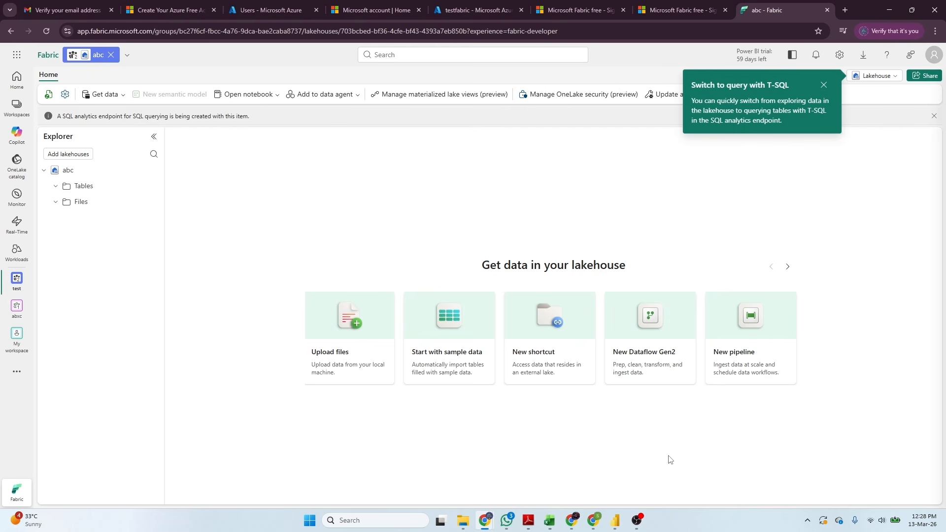
{"action": "left_click", "coordinate": [671, 6]}
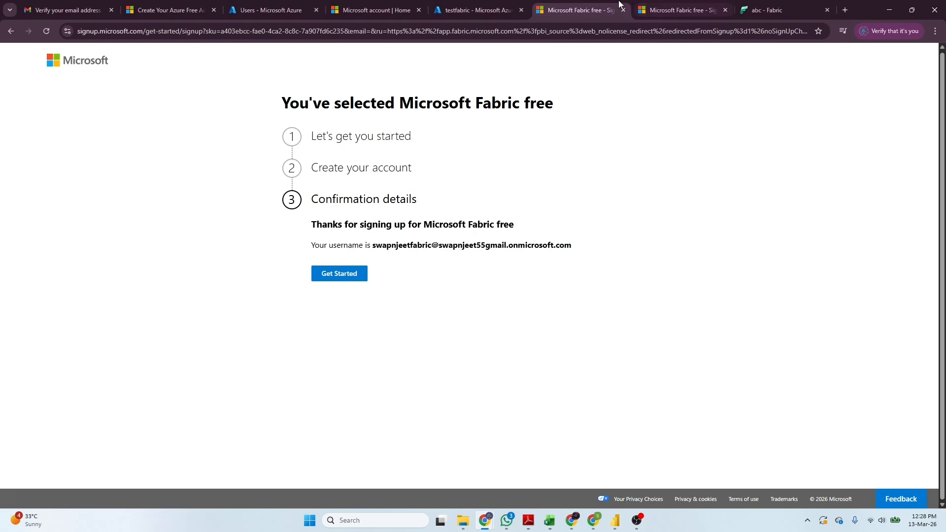
Switch to the Azure tab to check the testfabric capacity overview.
{"action": "left_click", "coordinate": [473, 10]}
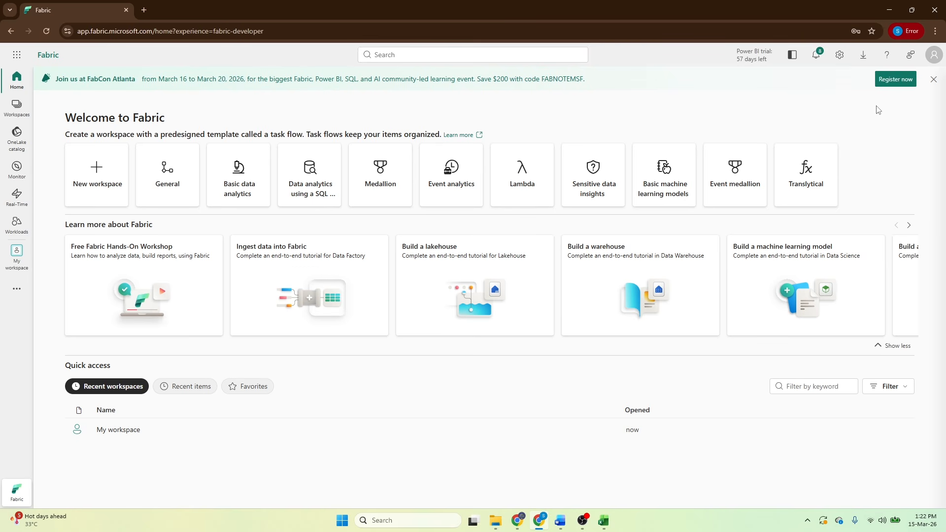
{"action": "left_click", "coordinate": [933, 54]}
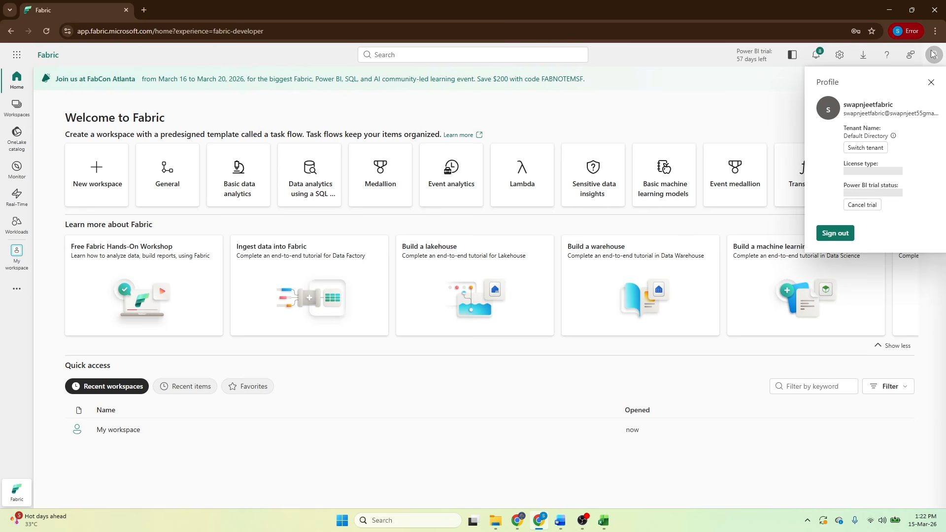
{"action": "triple_click", "coordinate": [870, 114]}
{"action": "left_click", "coordinate": [870, 113]}
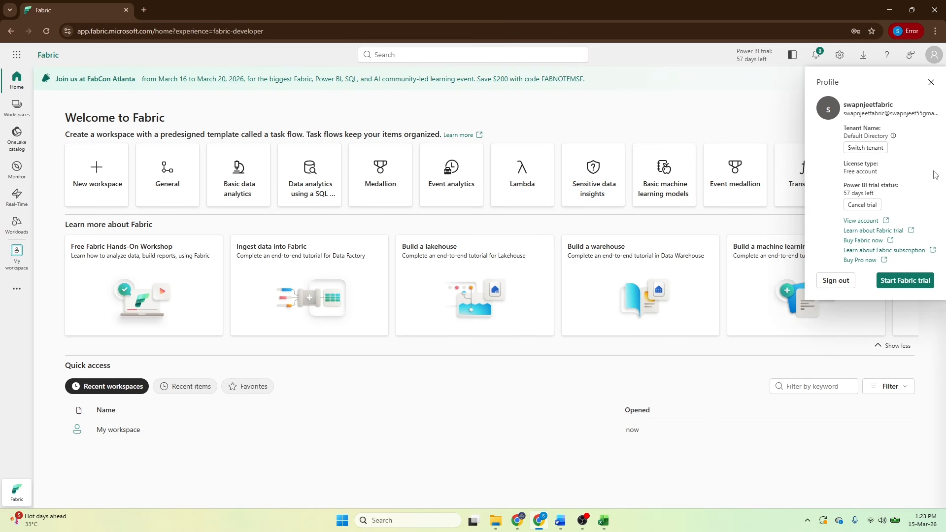
{"action": "double_click", "coordinate": [876, 136]}
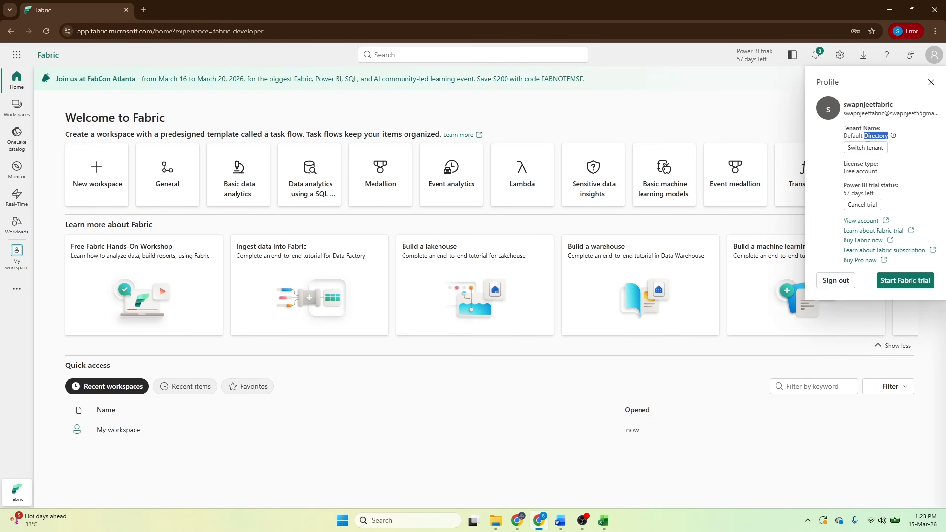
{"action": "left_click", "coordinate": [936, 145]}
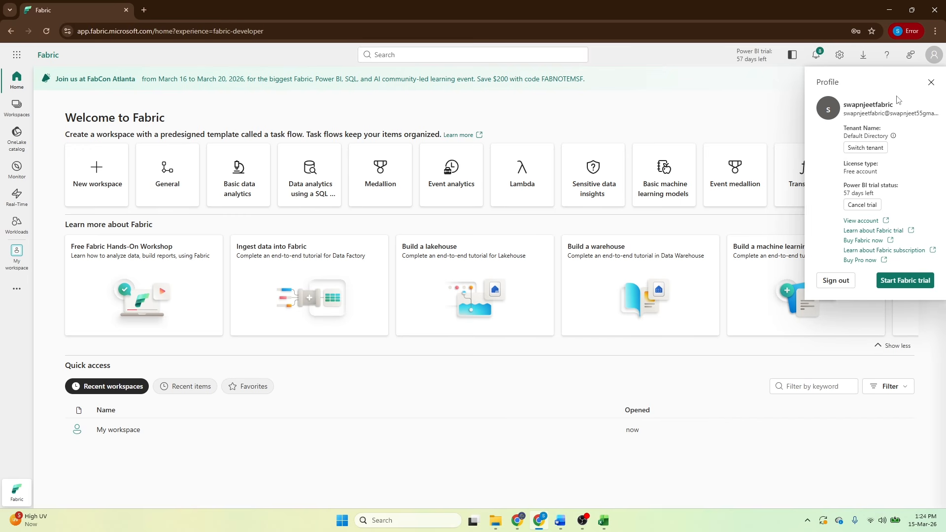
{"action": "left_click", "coordinate": [694, 104]}
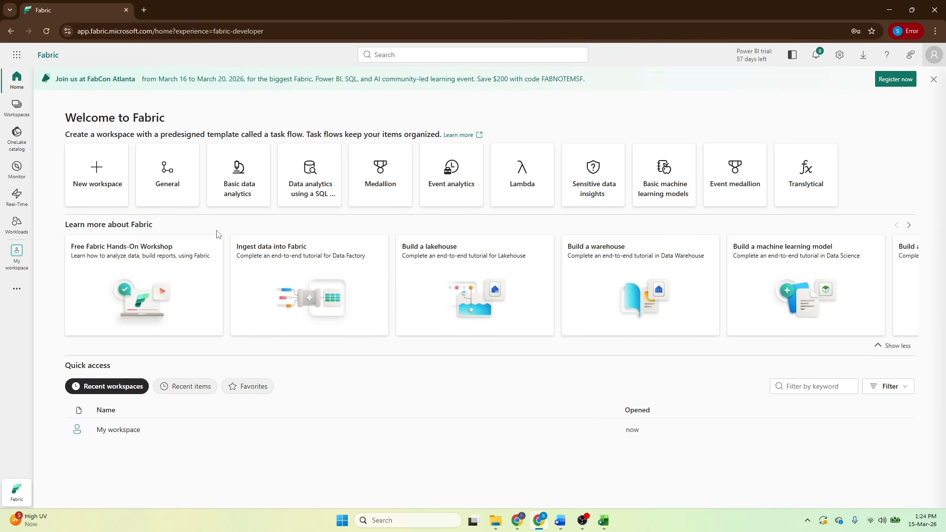
Browse the Workspaces list and OneLake catalog (My items, All items), then open the Monitor hub.
{"action": "left_click", "coordinate": [17, 115]}
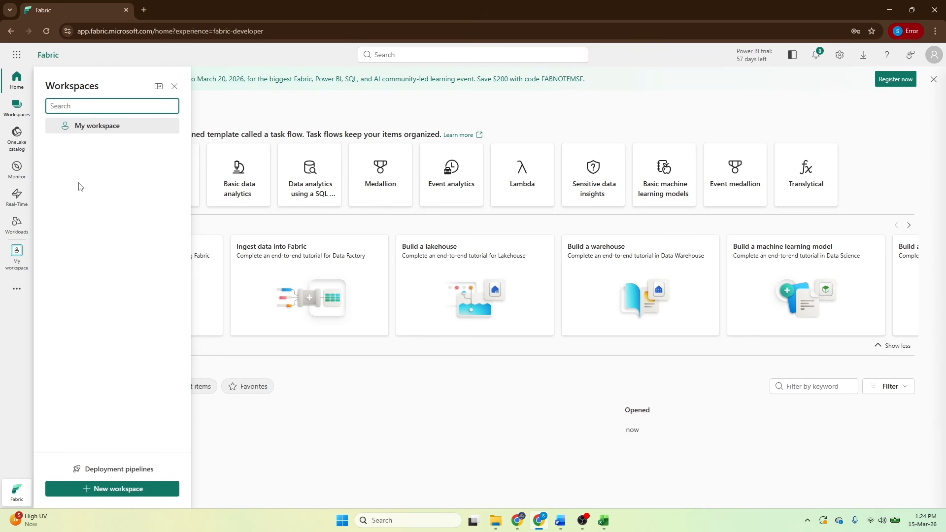
{"action": "left_click", "coordinate": [17, 146]}
{"action": "left_click", "coordinate": [17, 147]}
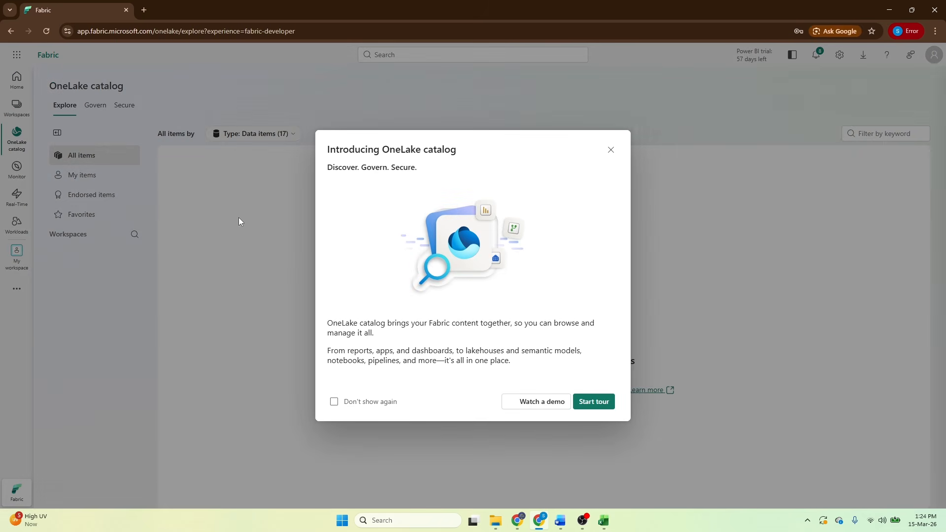
{"action": "left_click", "coordinate": [611, 150]}
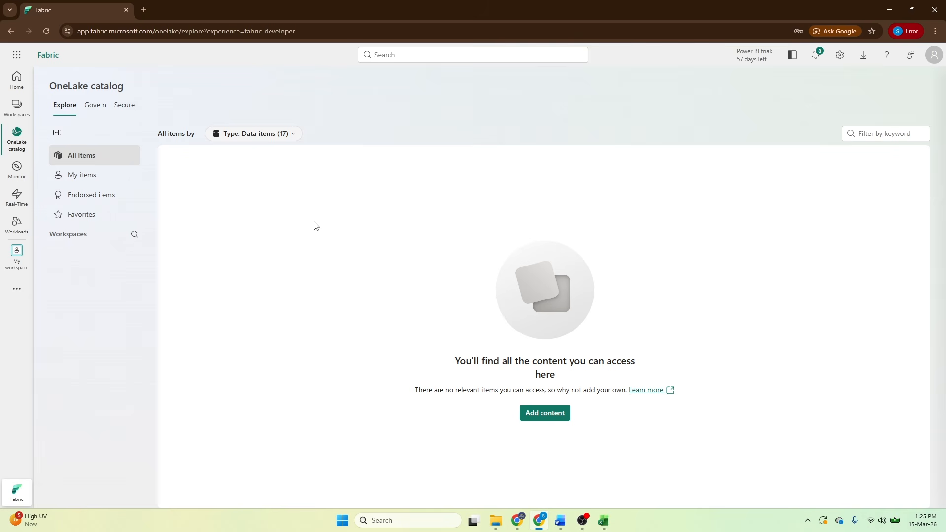
{"action": "left_click", "coordinate": [105, 175]}
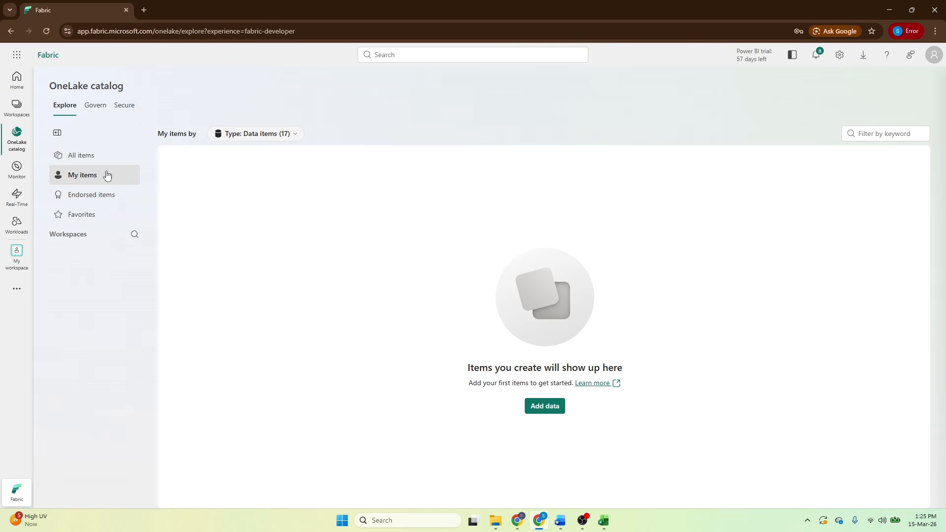
{"action": "left_click", "coordinate": [95, 154]}
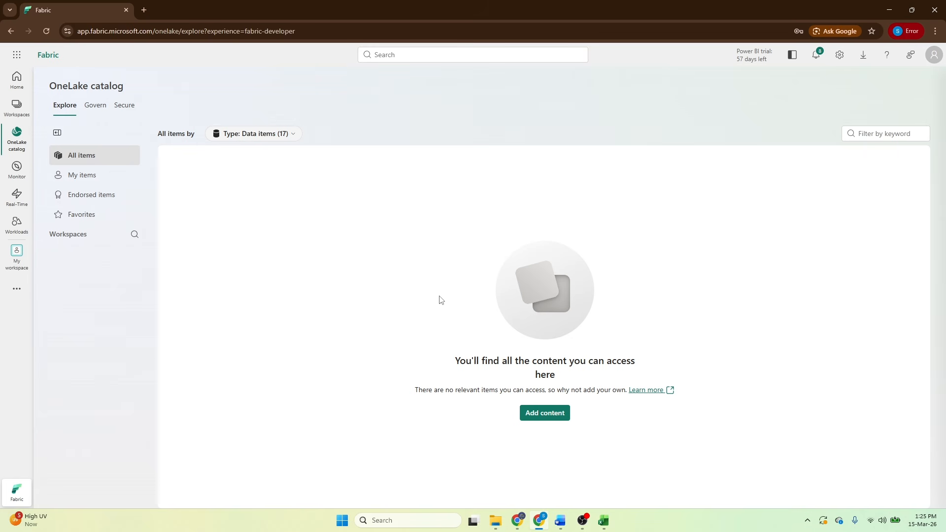
{"action": "left_click", "coordinate": [18, 181]}
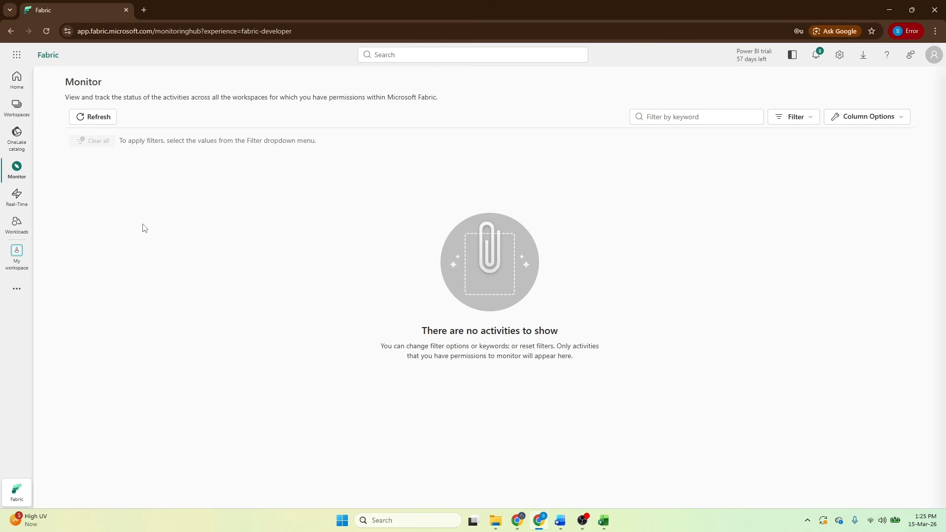
Go through the Real-Time hub's welcome and verification prompts, then view the Workloads page.
{"action": "left_click", "coordinate": [22, 201]}
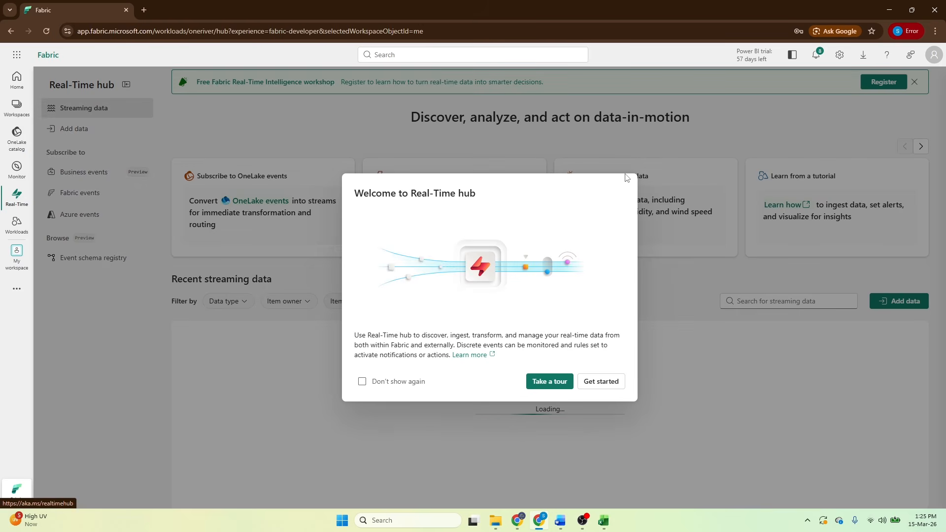
{"action": "left_click", "coordinate": [601, 381]}
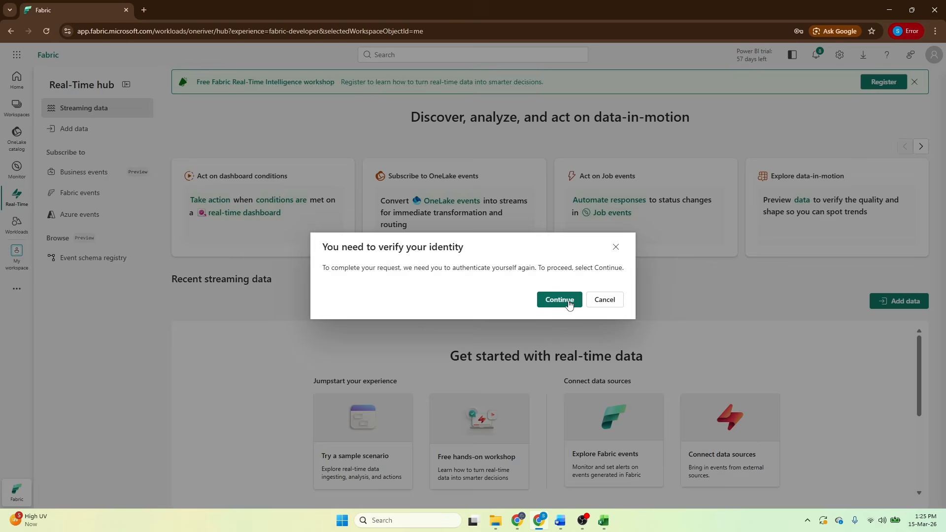
{"action": "left_click", "coordinate": [558, 298]}
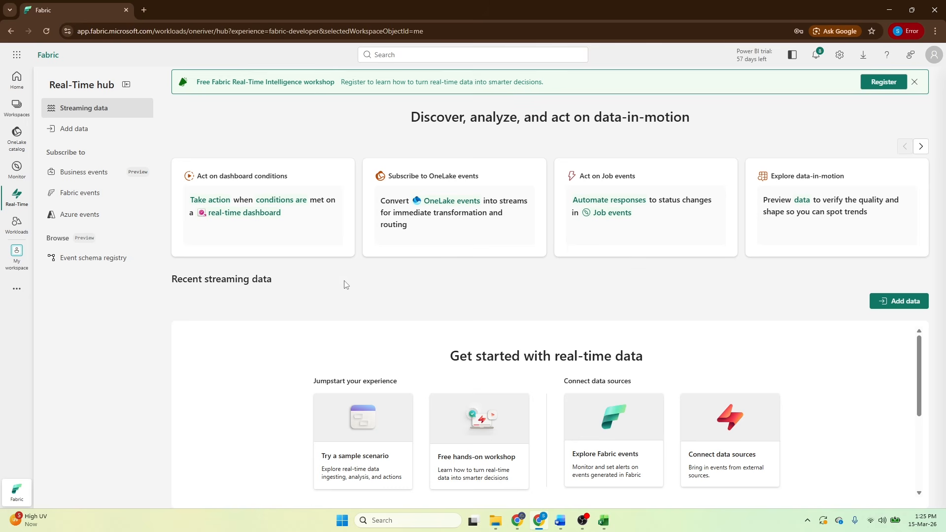
{"action": "left_click", "coordinate": [23, 225]}
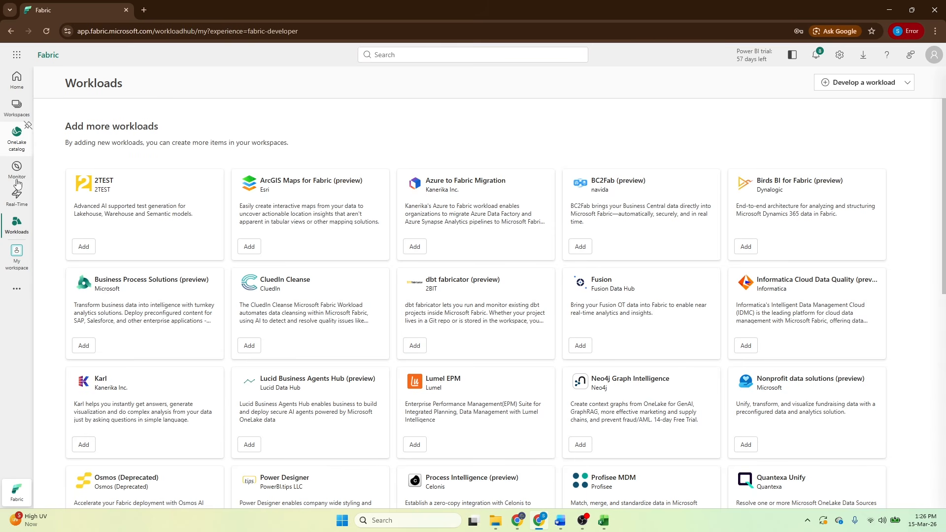
Return to the Welcome to Fabric home page, with My workspace as the recent workspace.
{"action": "scroll", "coordinate": [55, 338], "scroll_direction": "down", "scroll_amount": 10}
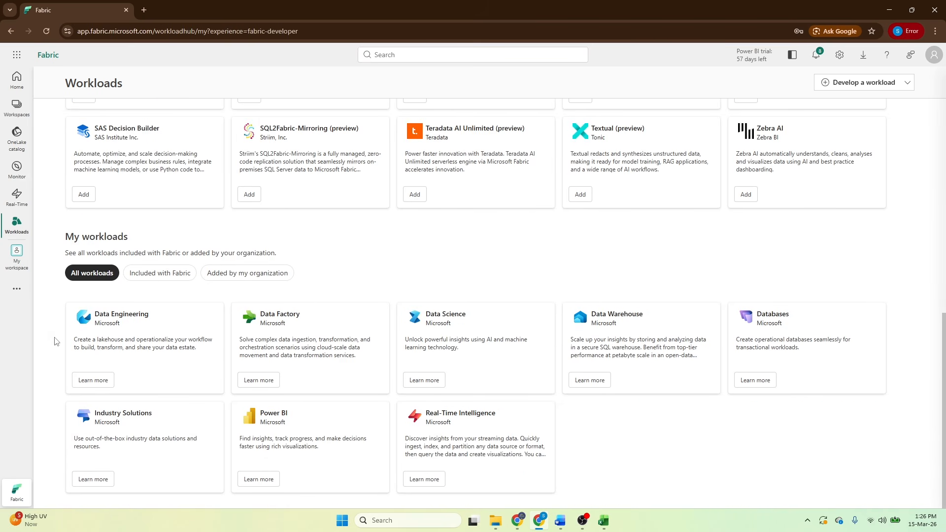
{"action": "scroll", "coordinate": [56, 341], "scroll_direction": "up", "scroll_amount": 9}
{"action": "scroll", "coordinate": [54, 341], "scroll_direction": "up", "scroll_amount": 1}
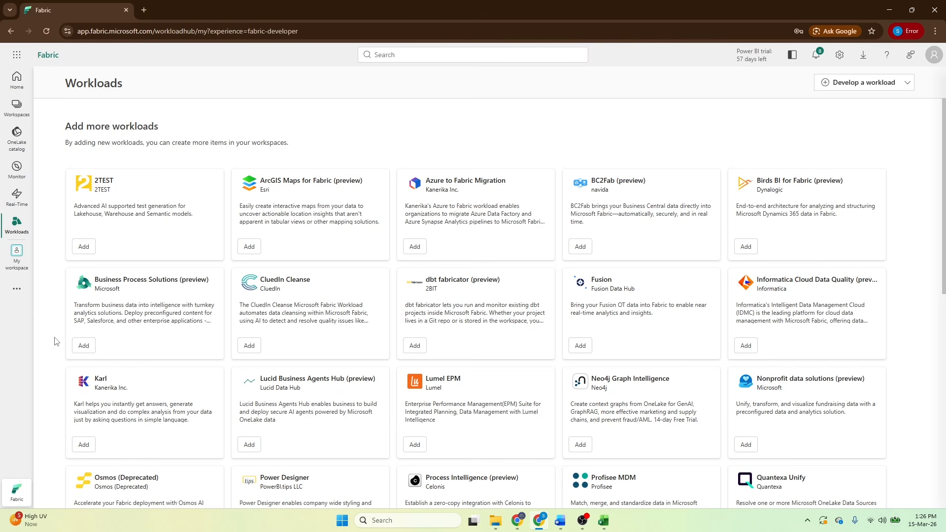
{"action": "left_click", "coordinate": [18, 87]}
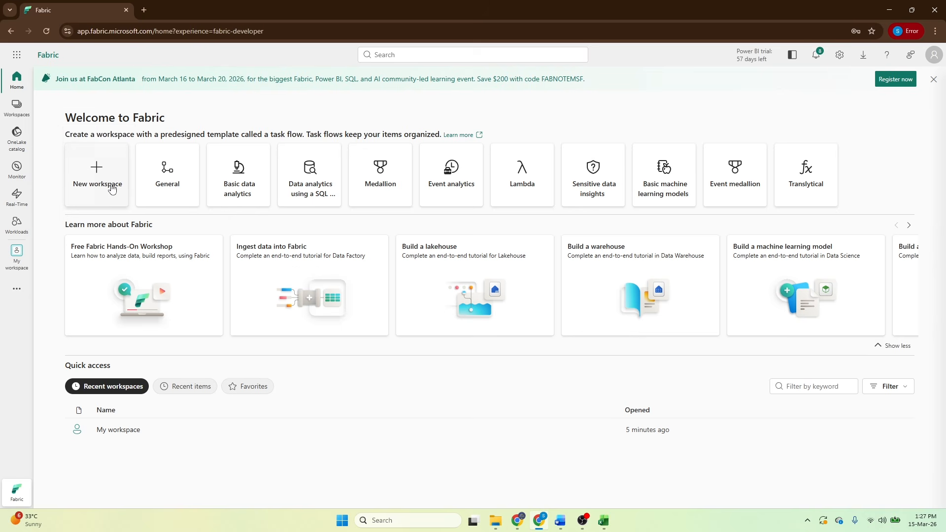
{"action": "left_click", "coordinate": [97, 179]}
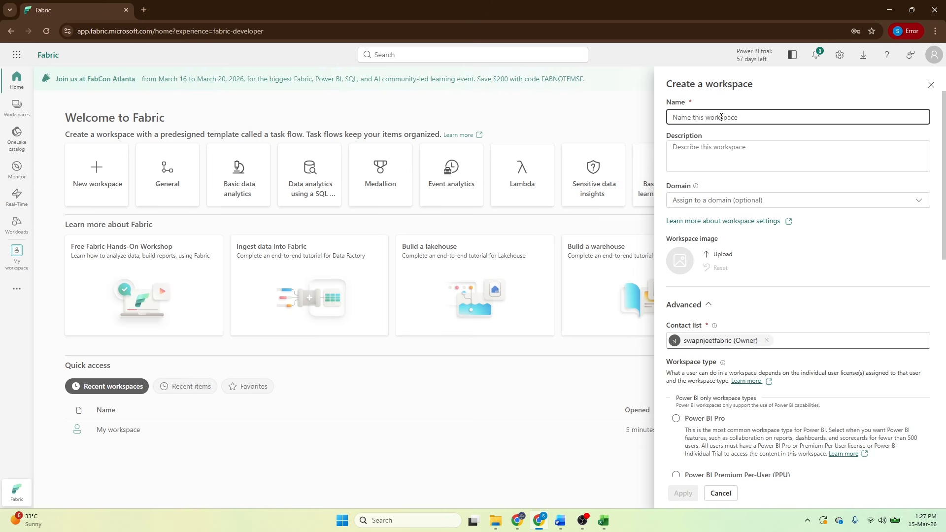
{"action": "type", "text": "Swig"}
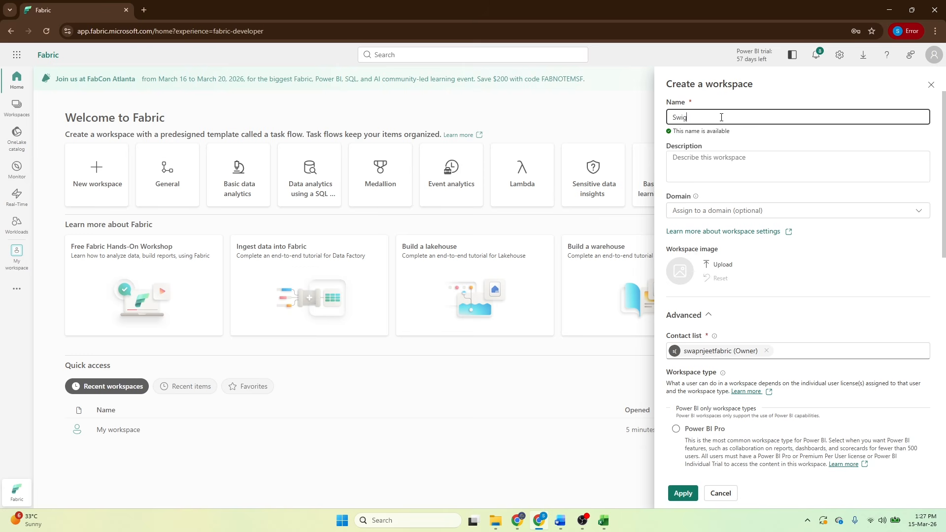
{"action": "type", "text": "gy_Project"}
{"action": "left_click", "coordinate": [863, 213]}
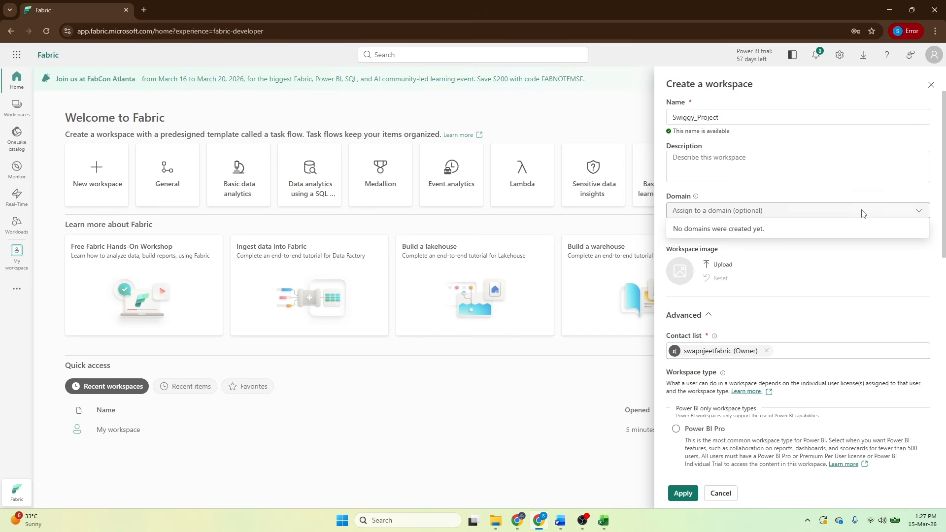
{"action": "left_click", "coordinate": [795, 190]}
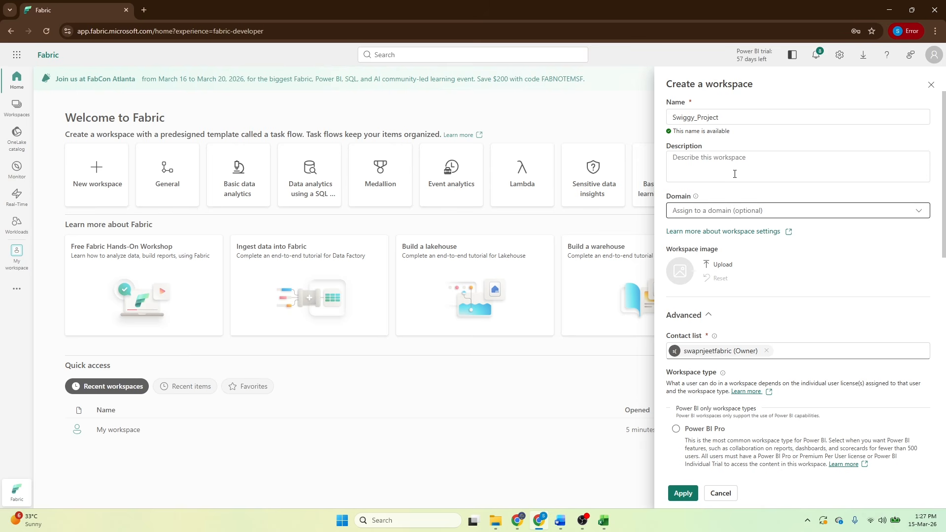
{"action": "left_click", "coordinate": [706, 159]}
{"action": "left_click", "coordinate": [716, 199]}
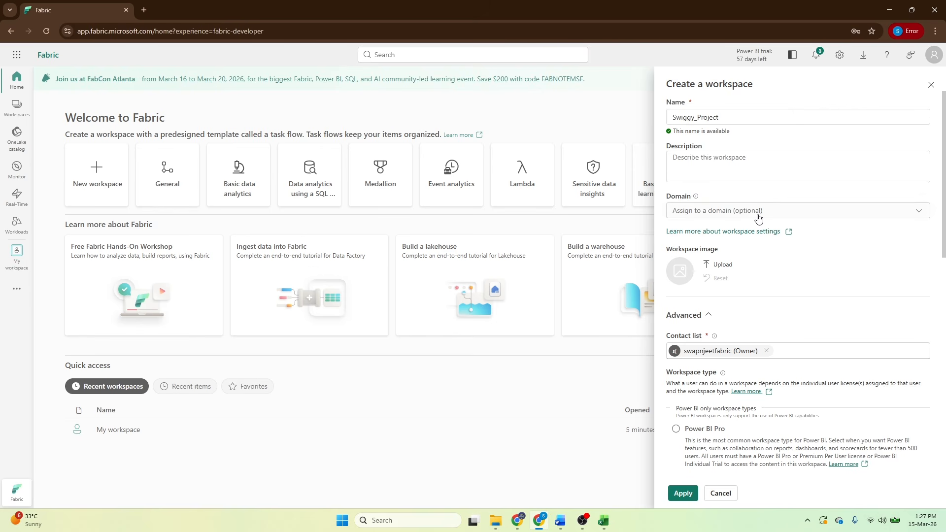
{"action": "scroll", "coordinate": [759, 219], "scroll_direction": "down", "scroll_amount": 4}
{"action": "scroll", "coordinate": [823, 244], "scroll_direction": "down", "scroll_amount": 7}
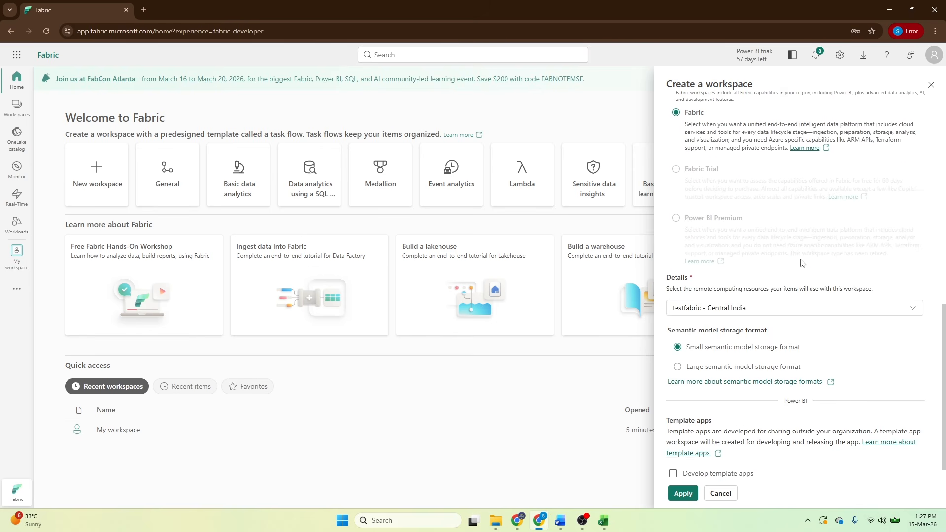
{"action": "scroll", "coordinate": [823, 244], "scroll_direction": "up", "scroll_amount": 3}
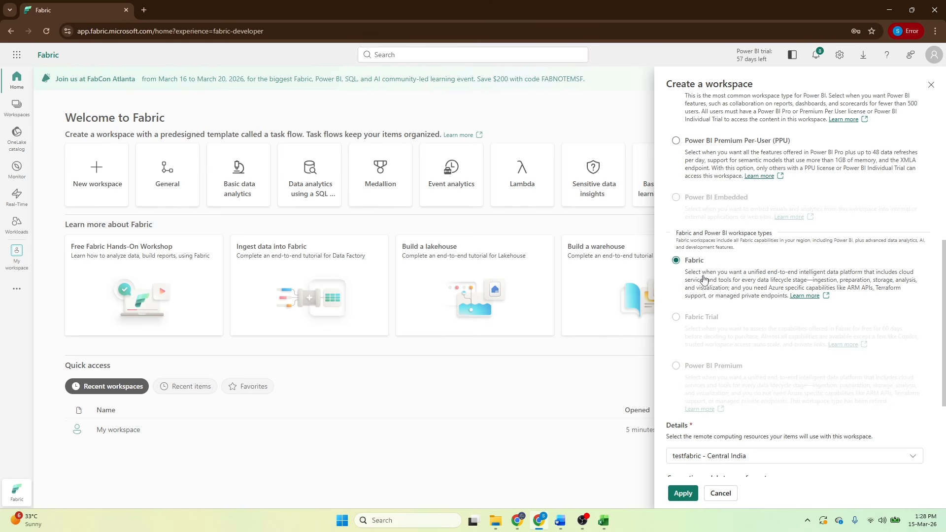
{"action": "left_click", "coordinate": [518, 520]}
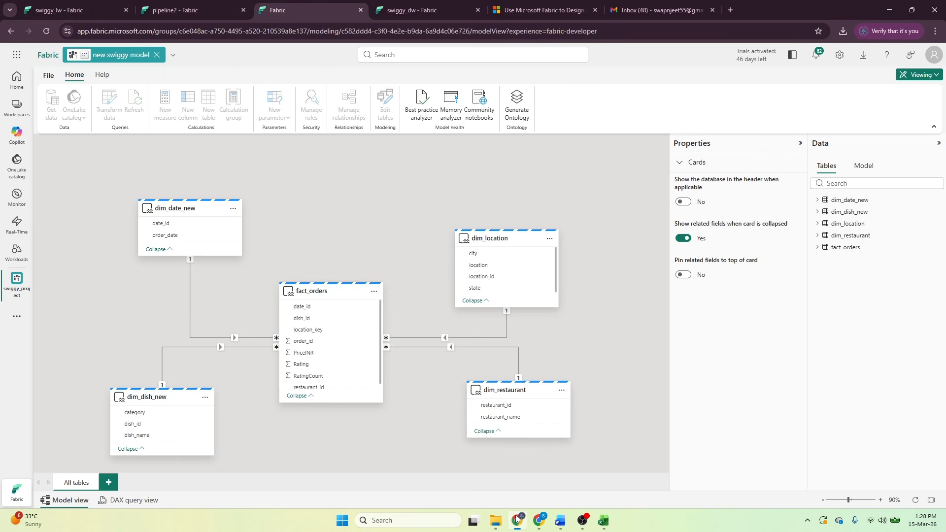
{"action": "left_click", "coordinate": [12, 91]}
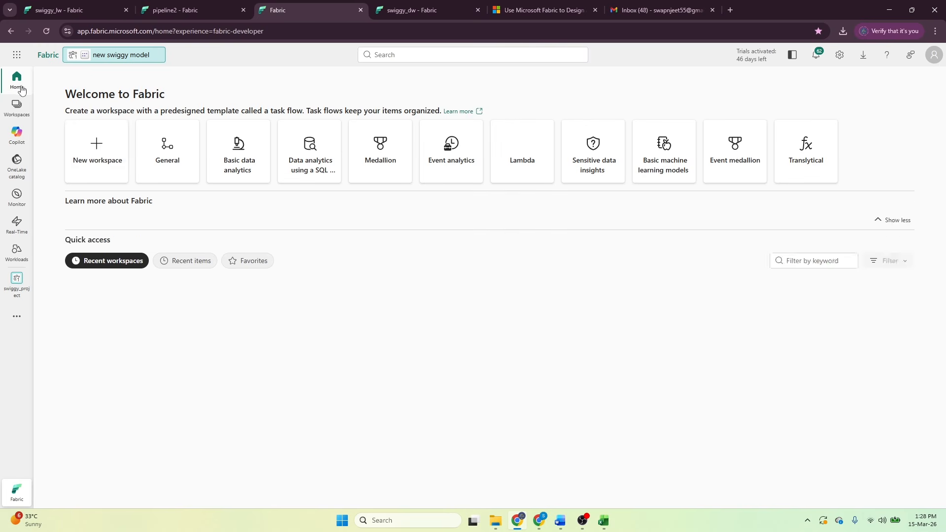
{"action": "left_click", "coordinate": [96, 154]}
{"action": "scroll", "coordinate": [856, 296], "scroll_direction": "down", "scroll_amount": 8}
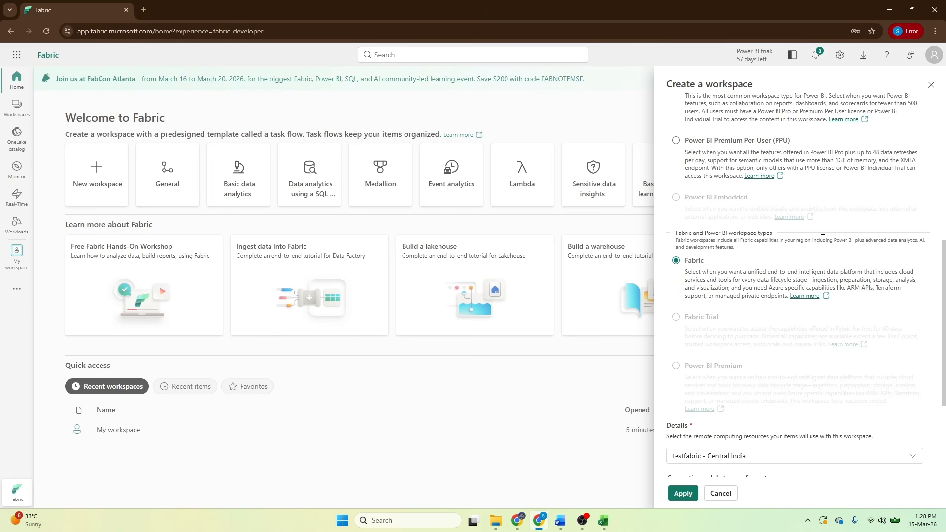
Confirm the name Swiggy_Project and the Fabric workspace type, then apply to create it.
{"action": "scroll", "coordinate": [763, 310], "scroll_direction": "down", "scroll_amount": 1}
{"action": "scroll", "coordinate": [763, 312], "scroll_direction": "down", "scroll_amount": 3}
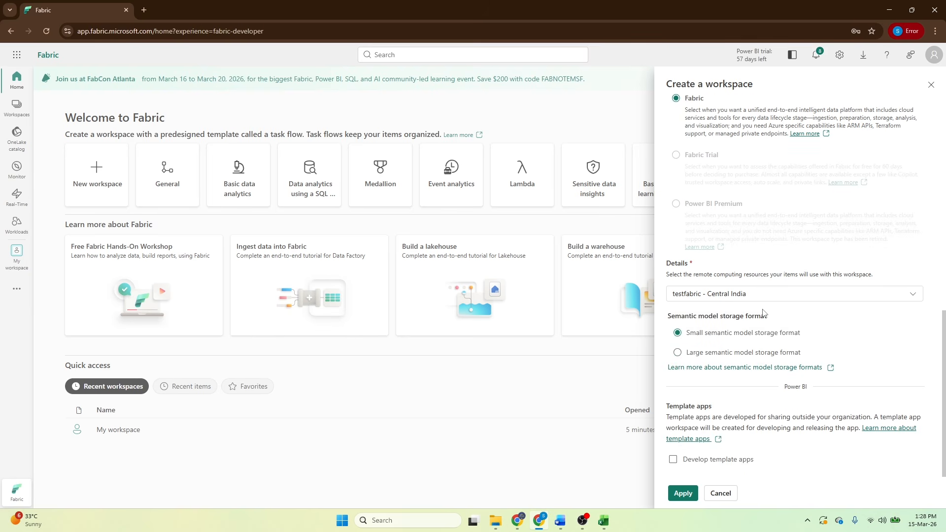
{"action": "scroll", "coordinate": [671, 384], "scroll_direction": "up", "scroll_amount": 1}
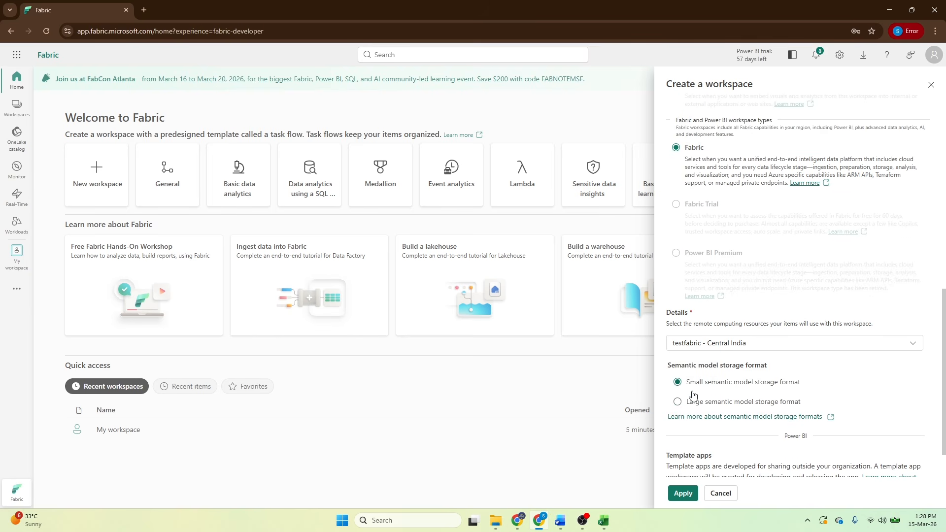
{"action": "scroll", "coordinate": [720, 296], "scroll_direction": "up", "scroll_amount": 10}
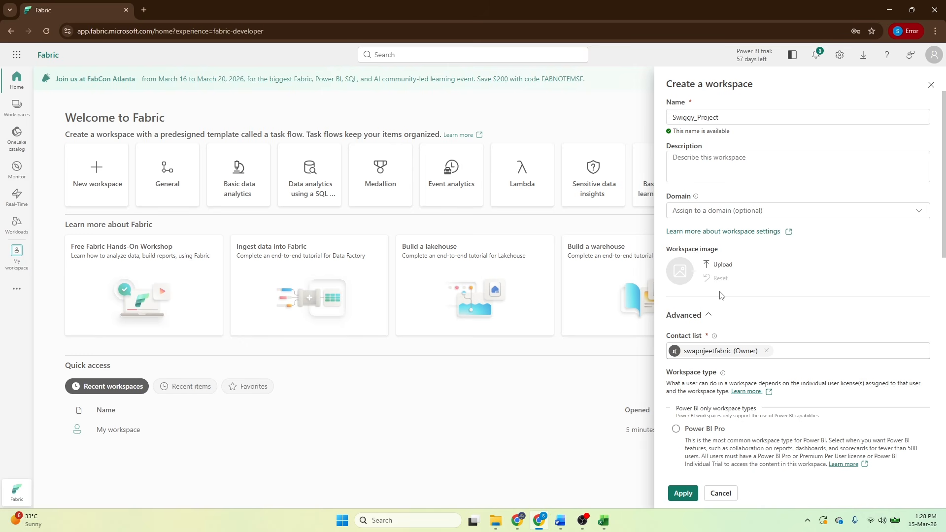
{"action": "scroll", "coordinate": [720, 296], "scroll_direction": "down", "scroll_amount": 10}
{"action": "left_click", "coordinate": [683, 493]}
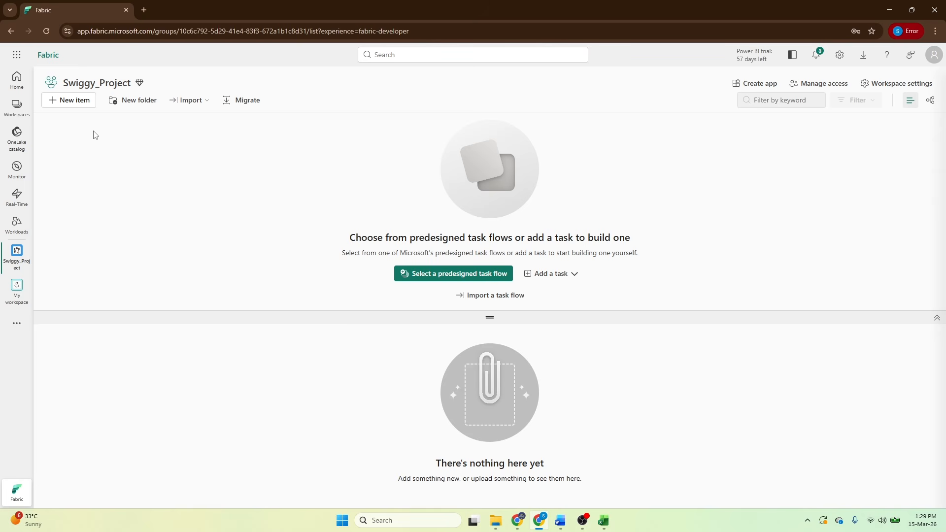
Switch to the Swiggy_Project workspace and bring up its New item list.
{"action": "left_click", "coordinate": [18, 108]}
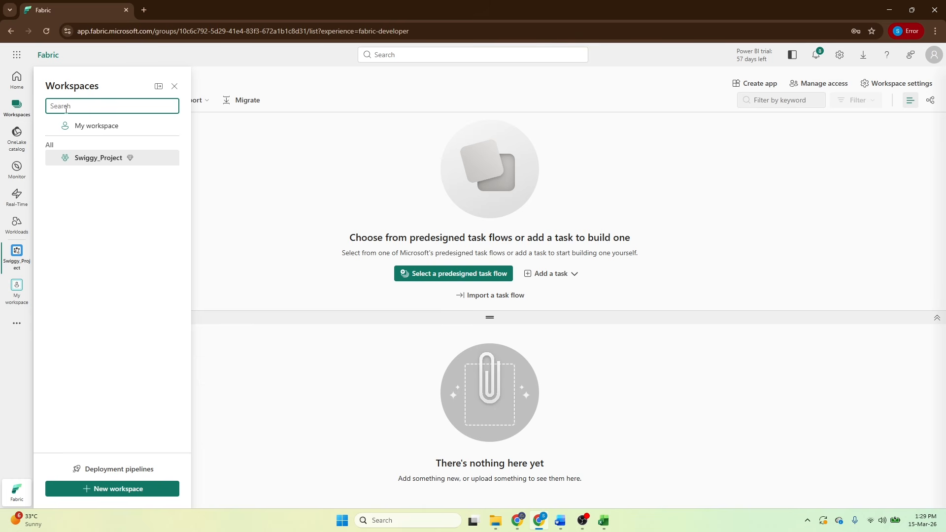
{"action": "left_click", "coordinate": [97, 158]}
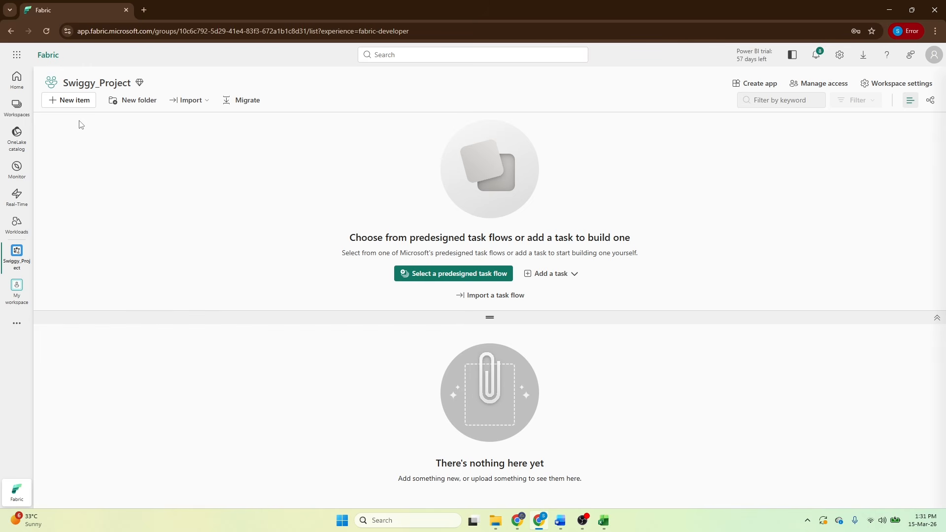
{"action": "left_click", "coordinate": [69, 103]}
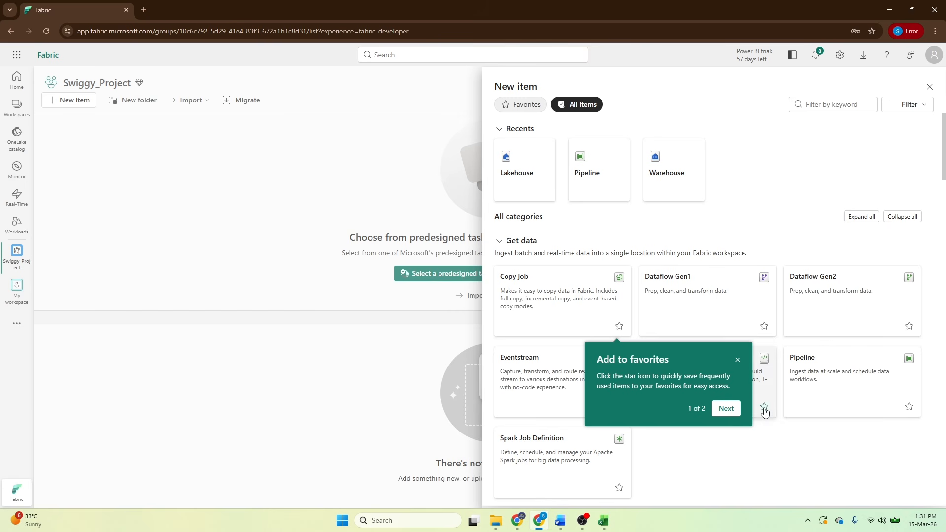
Dismiss the favorites tip and filter new item types by the keyword 'lake'.
{"action": "left_click", "coordinate": [738, 360]}
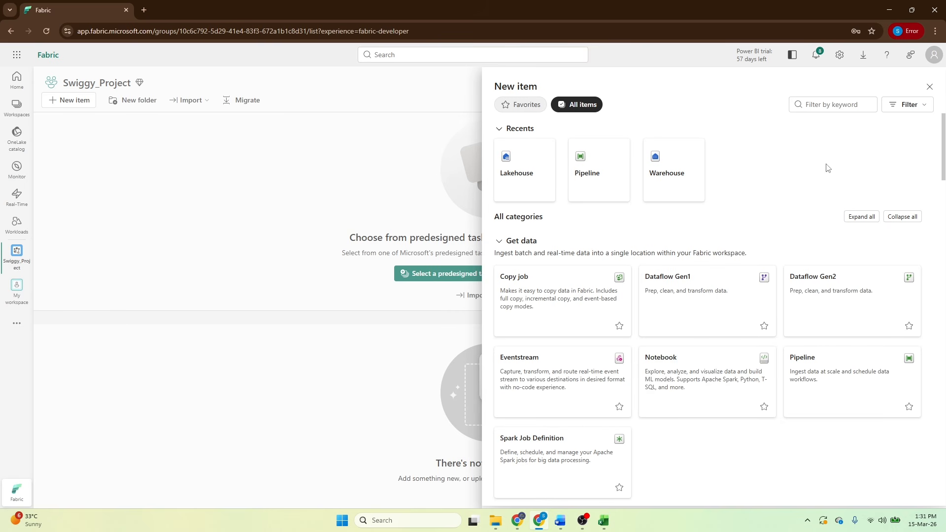
{"action": "left_click", "coordinate": [830, 107]}
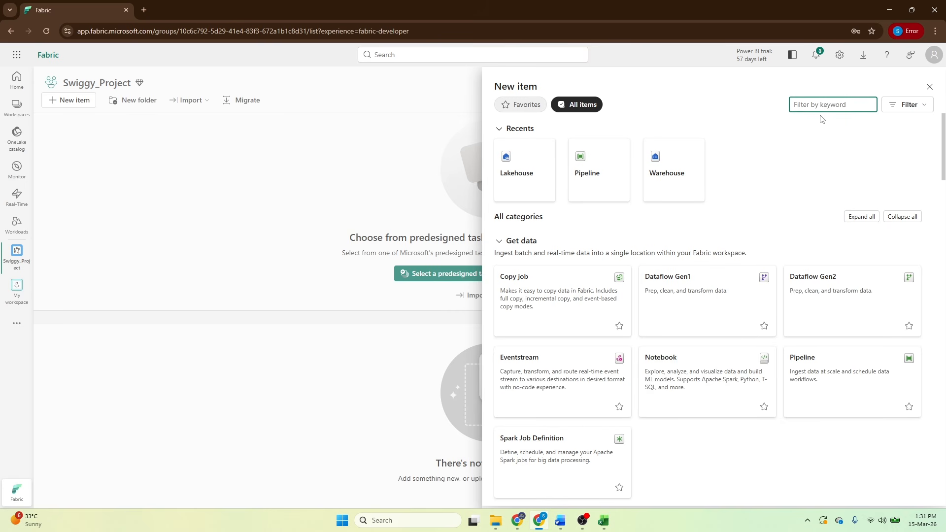
{"action": "type", "text": "lake"}
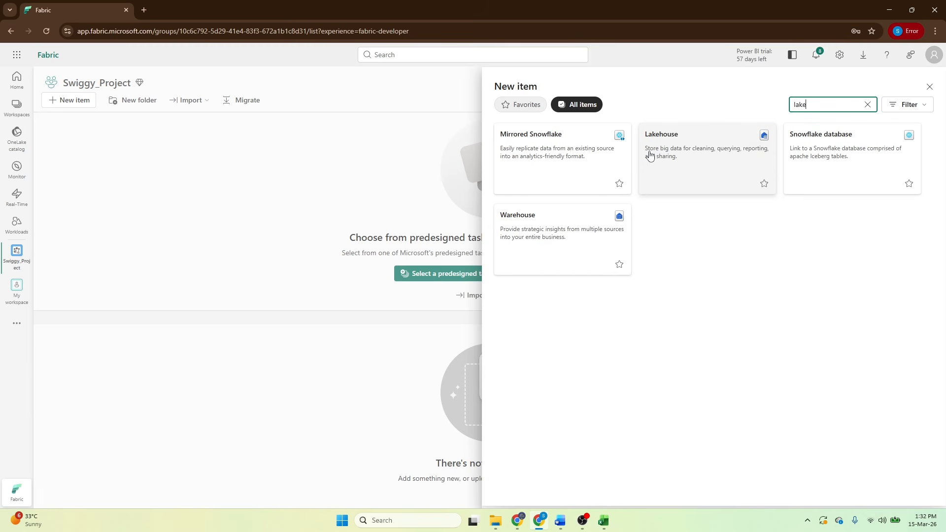
Choose Lakehouse, name it swiggy_lw, and uncheck Lakehouse schemas.
{"action": "left_click", "coordinate": [706, 146]}
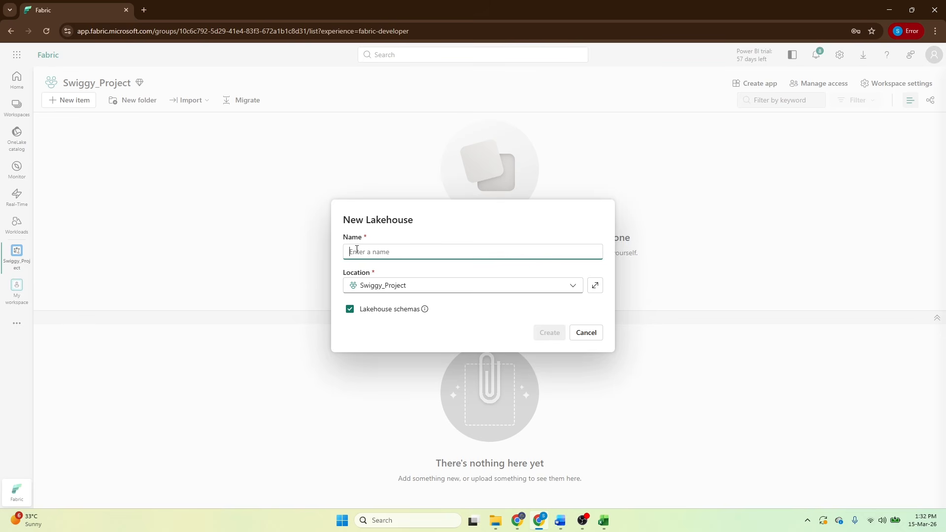
{"action": "type", "text": "swiggy_lw"}
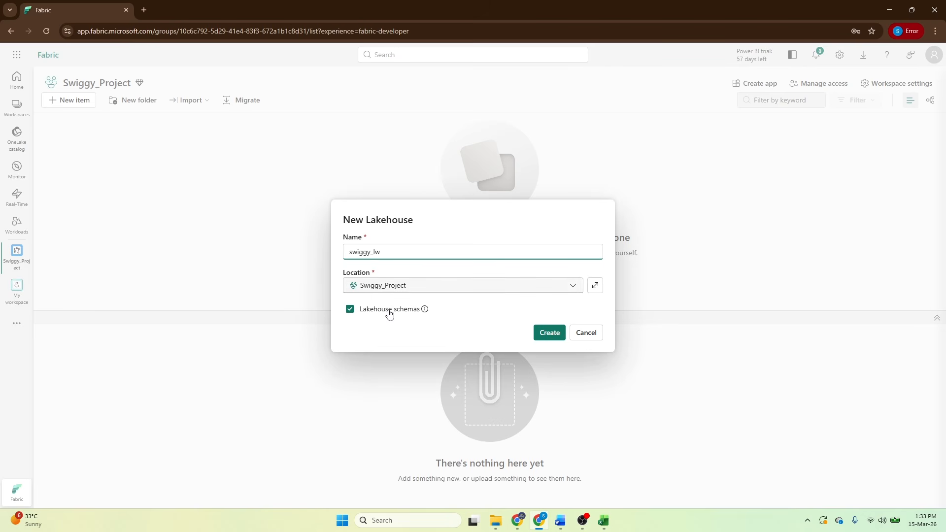
{"action": "left_click", "coordinate": [348, 313]}
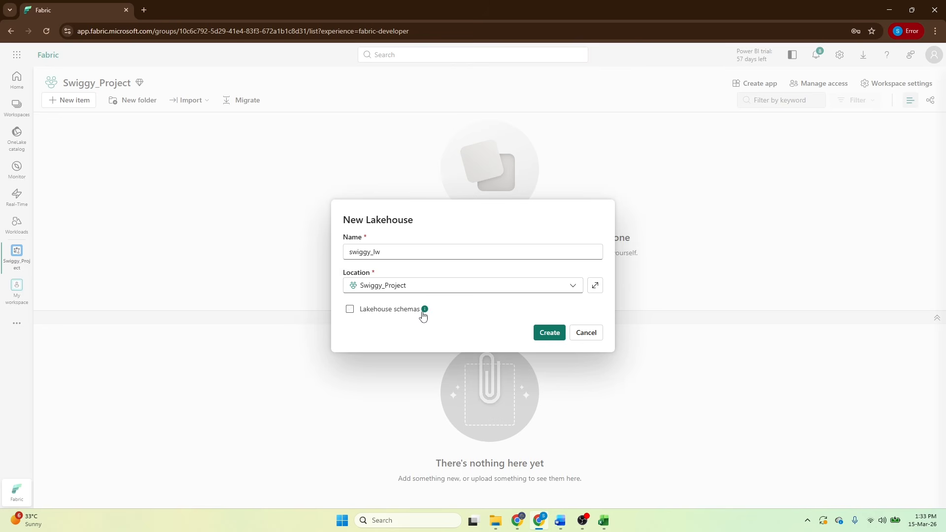
{"action": "mouse_move", "coordinate": [423, 315]}
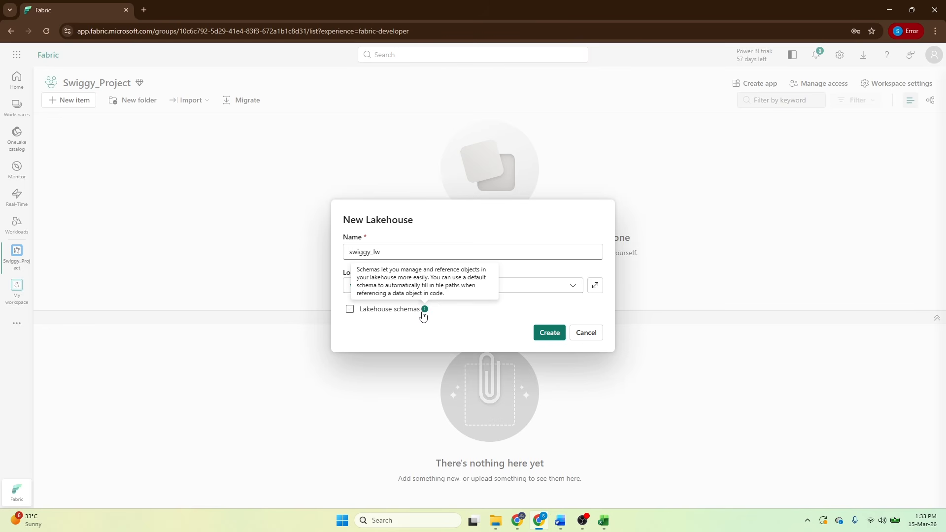
Create the swiggy_lw lakehouse and go back to the Swiggy_Project workspace contents.
{"action": "left_click", "coordinate": [556, 334]}
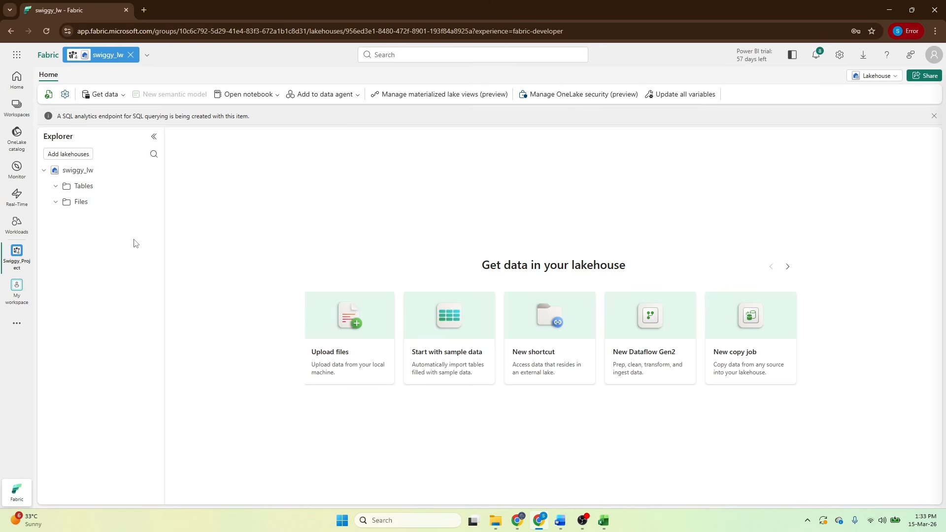
{"action": "left_click", "coordinate": [19, 111]}
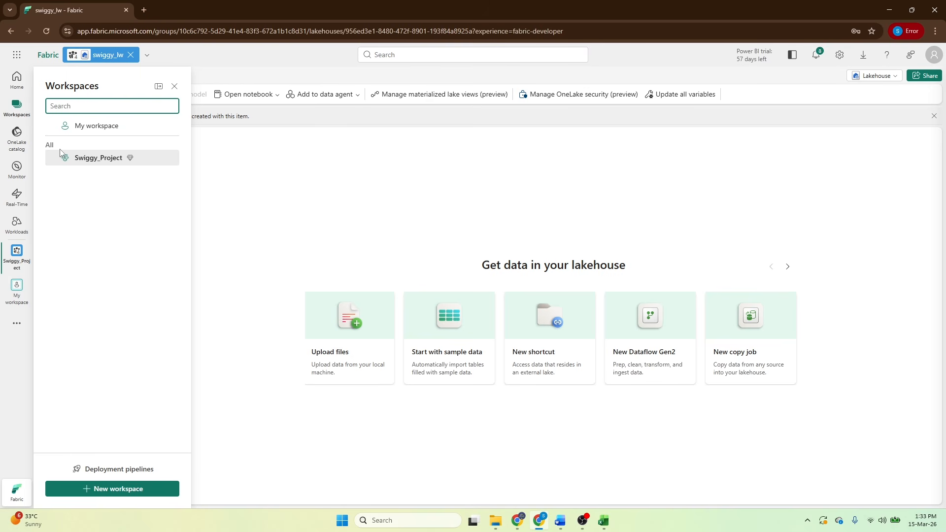
{"action": "left_click", "coordinate": [79, 157]}
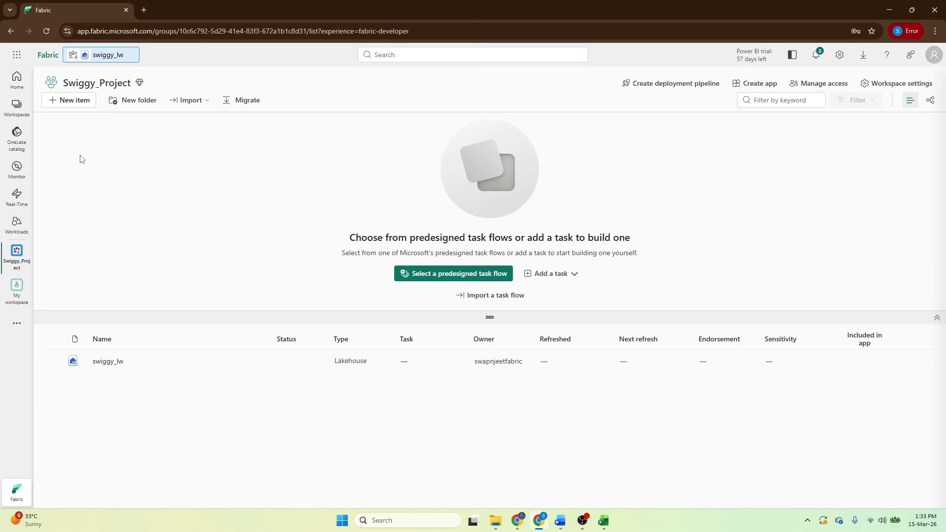
Open swiggy_lw from the Swiggy_Project item list.
{"action": "left_click", "coordinate": [107, 363]}
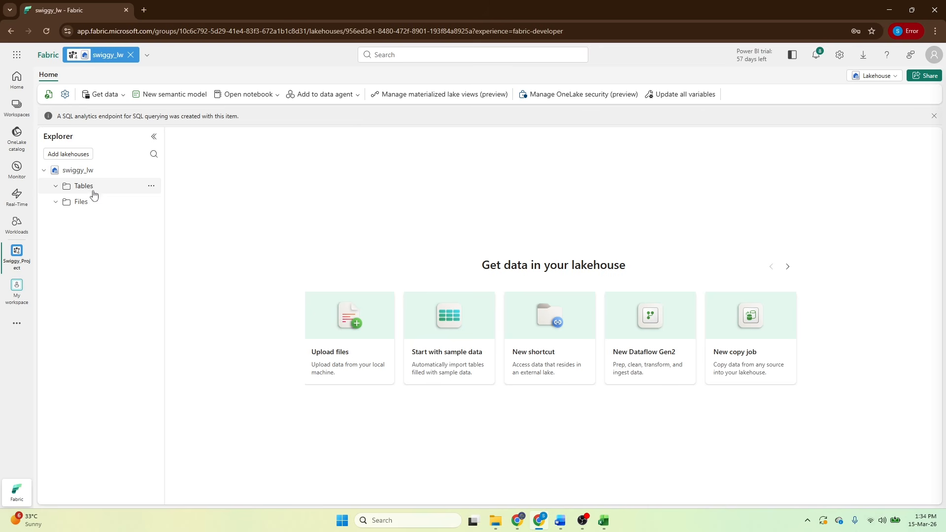
Select the Files node under swiggy_lw to view its empty contents.
{"action": "left_click", "coordinate": [91, 202]}
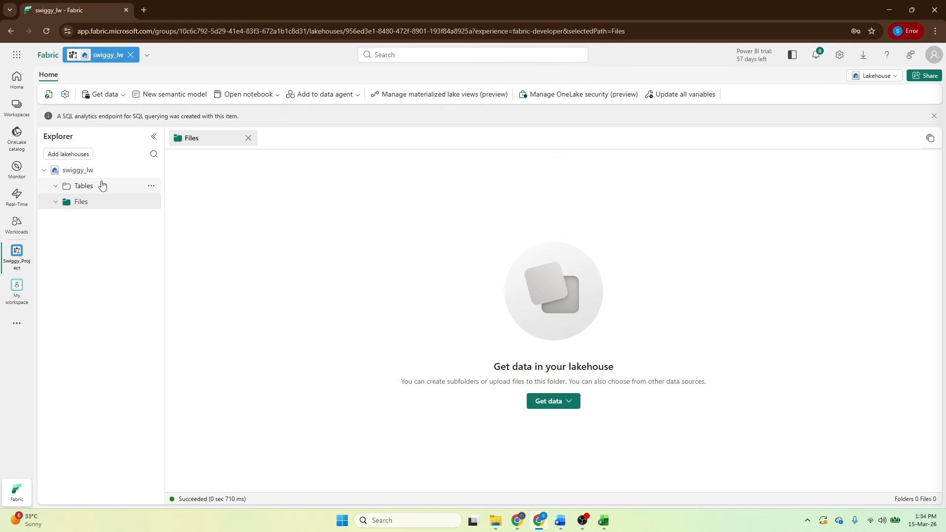
{"action": "left_click", "coordinate": [84, 202]}
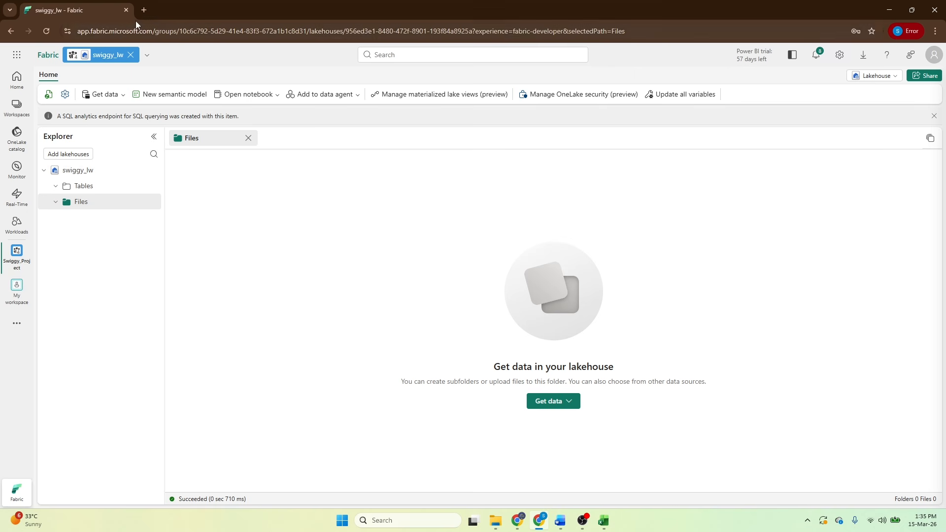
In a new browser tab, search Google for what a .parquet file is.
{"action": "left_click", "coordinate": [143, 10]}
{"action": "type", "text": ".pa"}
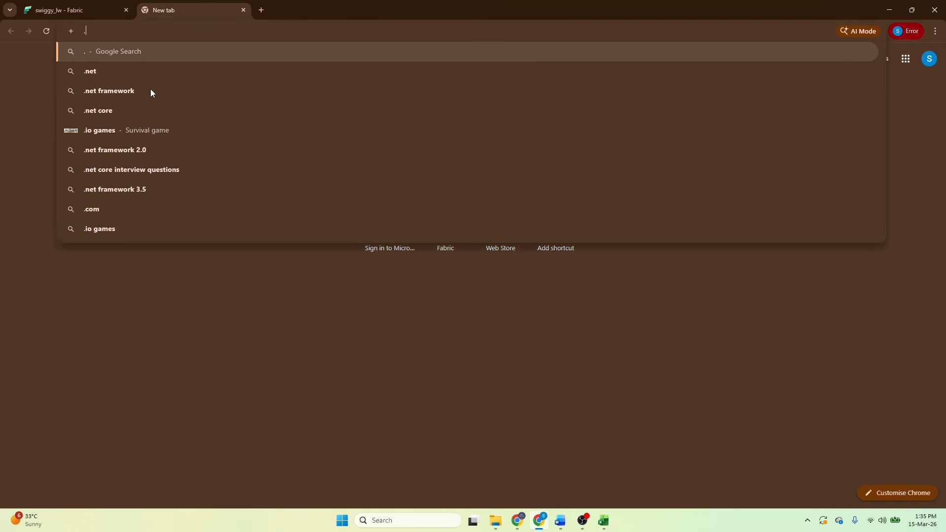
{"action": "type", "text": "rque"}
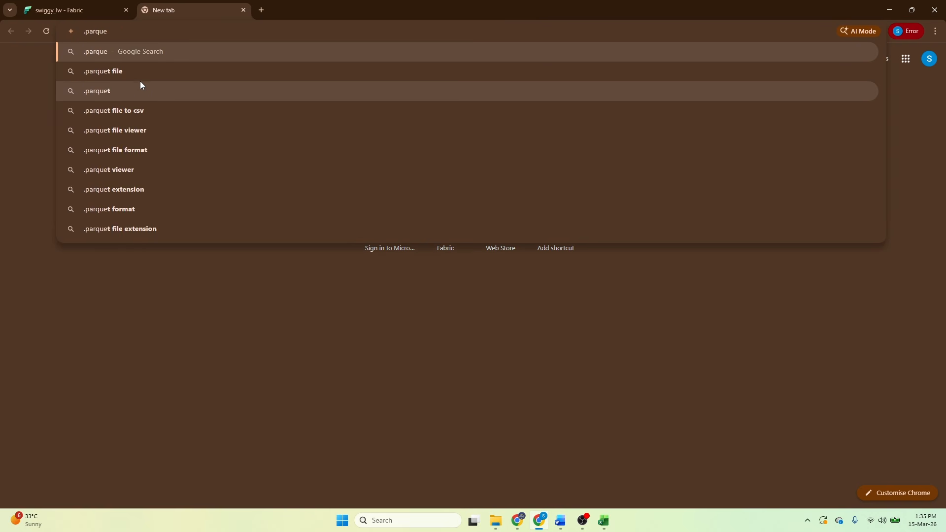
{"action": "left_click", "coordinate": [127, 74]}
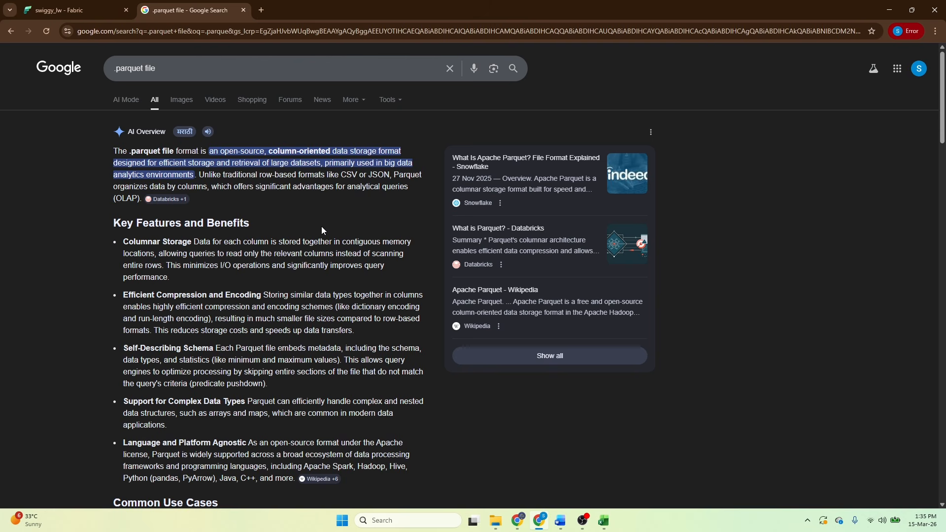
{"action": "scroll", "coordinate": [322, 228], "scroll_direction": "down", "scroll_amount": 15}
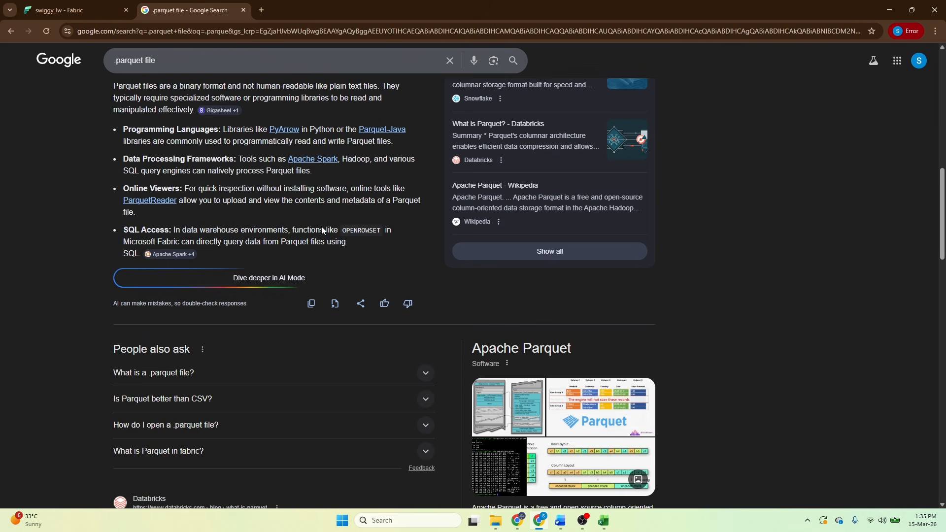
Refine the query to '.parquet file in fabric' and run the search.
{"action": "left_click", "coordinate": [168, 60]}
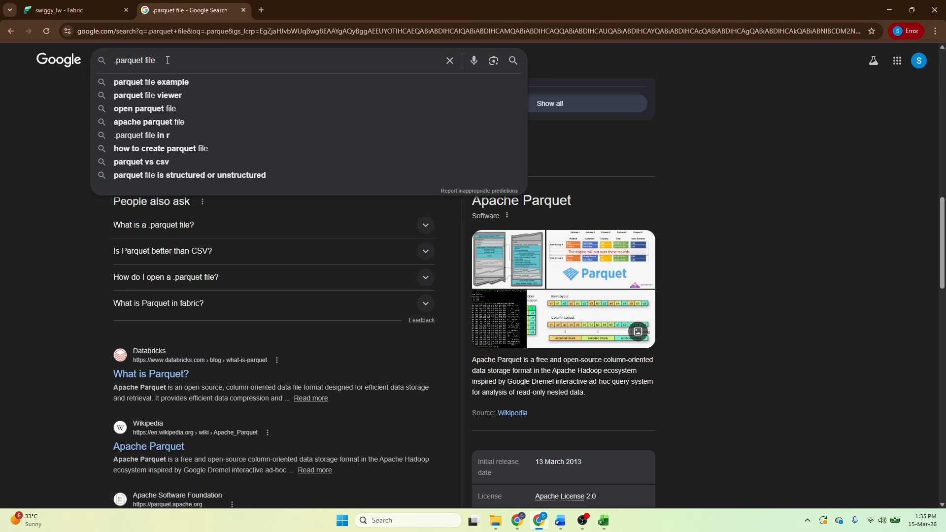
{"action": "type", "text": "in fabr"}
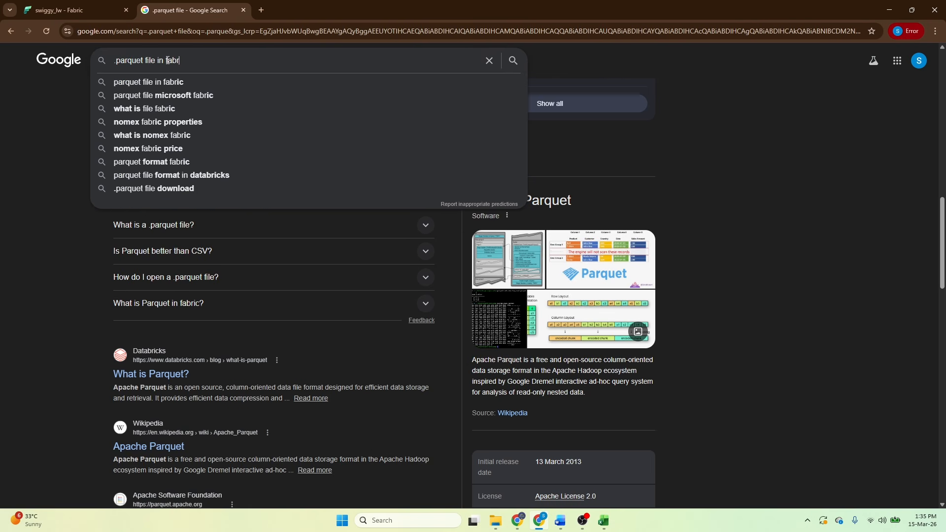
{"action": "type", "text": "ic"}
{"action": "key", "text": "Return"}
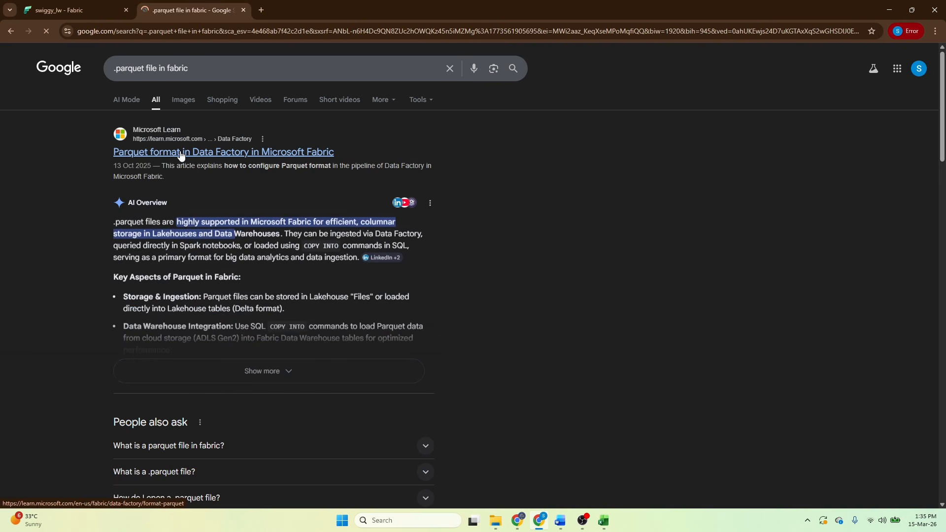
Read through Microsoft Learn's 'Parquet format in Data Factory' article, then go back to the swiggy_lw Fabric tab.
{"action": "left_click", "coordinate": [182, 156]}
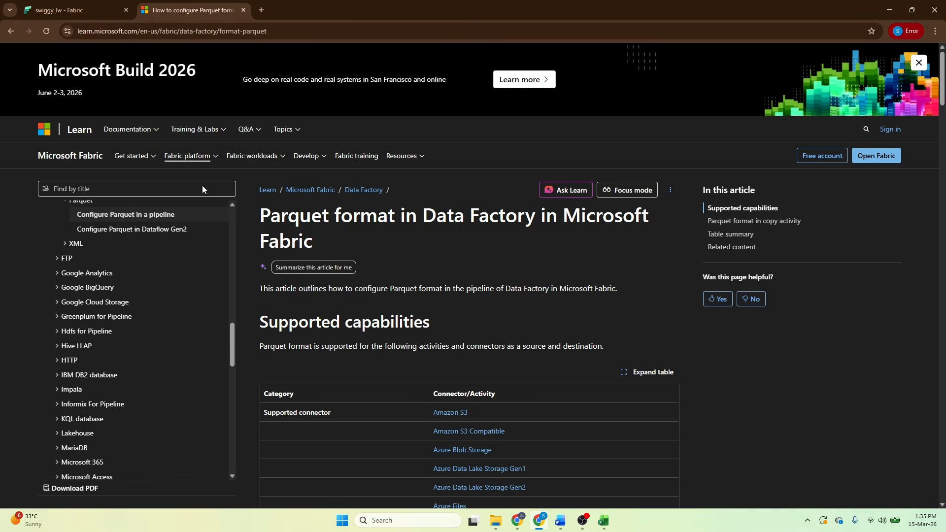
{"action": "scroll", "coordinate": [268, 275], "scroll_direction": "down", "scroll_amount": 3}
{"action": "scroll", "coordinate": [268, 274], "scroll_direction": "down", "scroll_amount": 10}
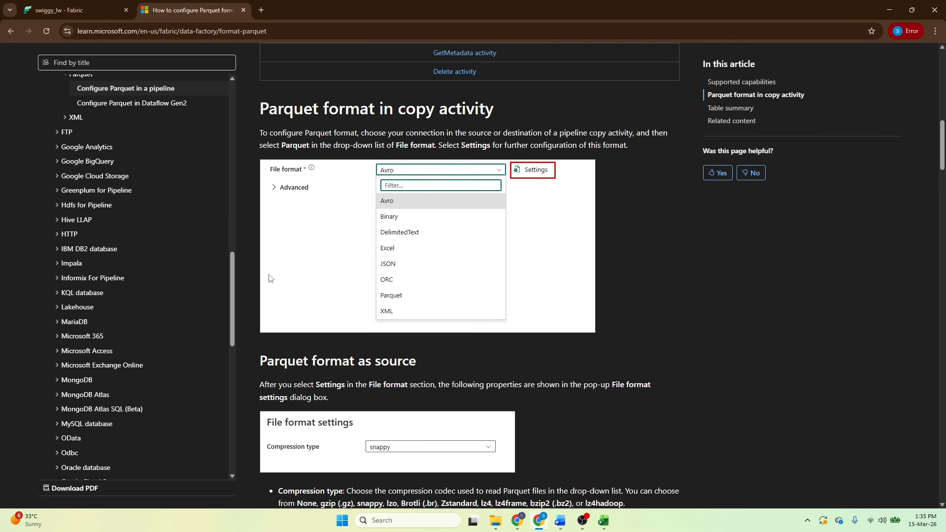
{"action": "scroll", "coordinate": [269, 278], "scroll_direction": "down", "scroll_amount": 12}
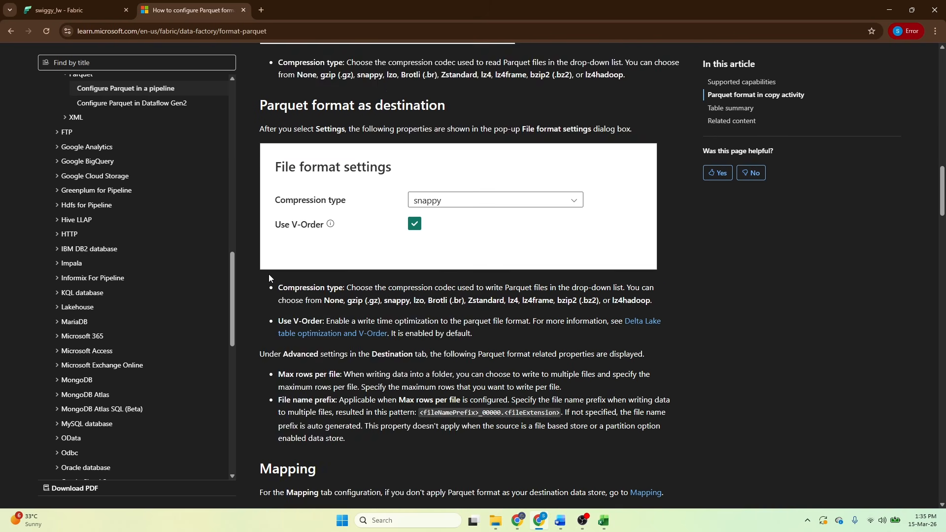
{"action": "scroll", "coordinate": [261, 357], "scroll_direction": "down", "scroll_amount": 7}
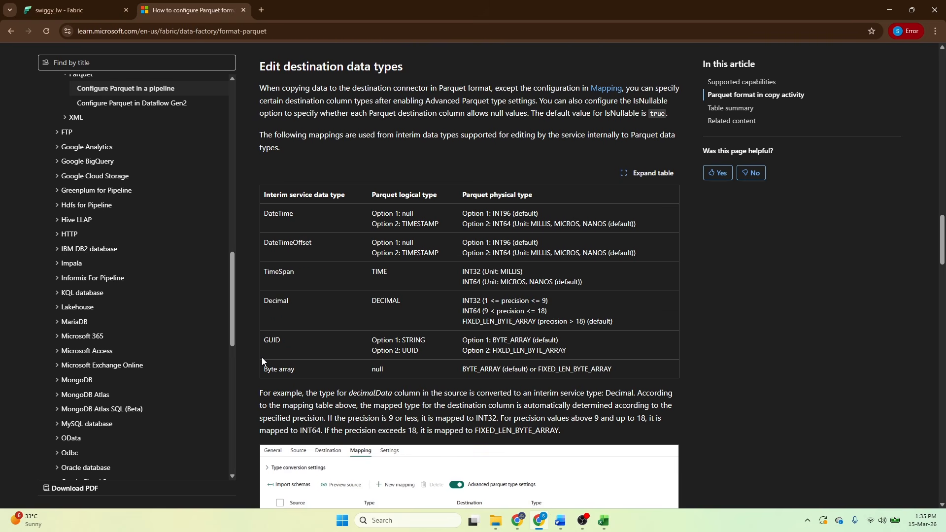
{"action": "scroll", "coordinate": [262, 361], "scroll_direction": "down", "scroll_amount": 4}
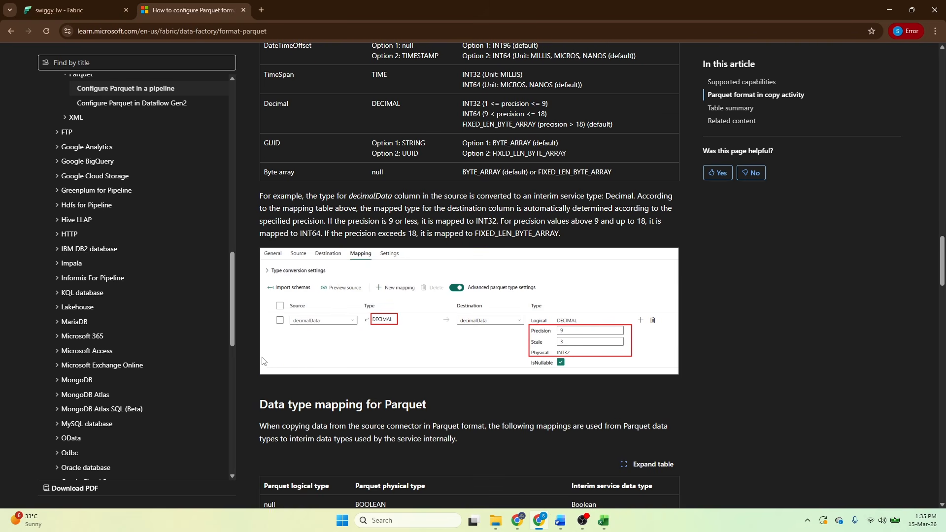
{"action": "key", "text": "ctrl+Tab"}
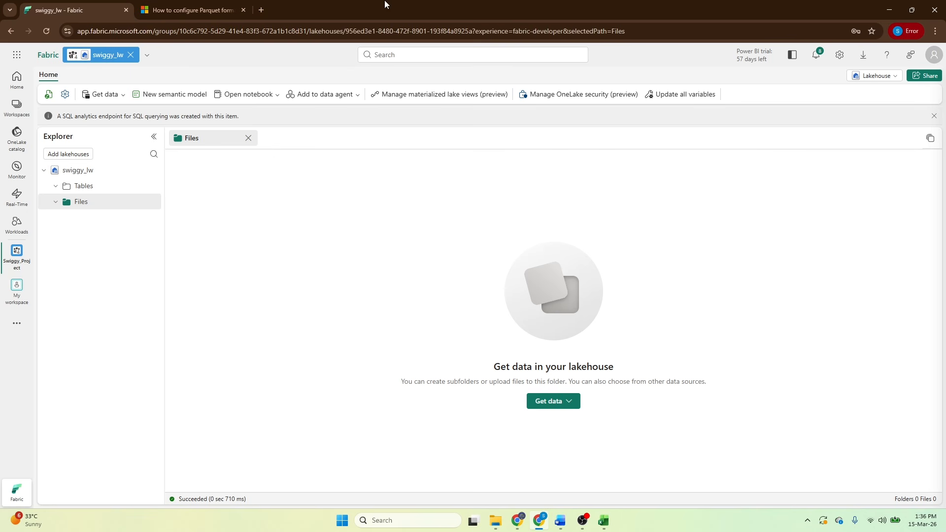
In a new tab, Google 'acid properties in delta table'.
{"action": "left_click", "coordinate": [262, 10]}
{"action": "type", "text": "acid prop"}
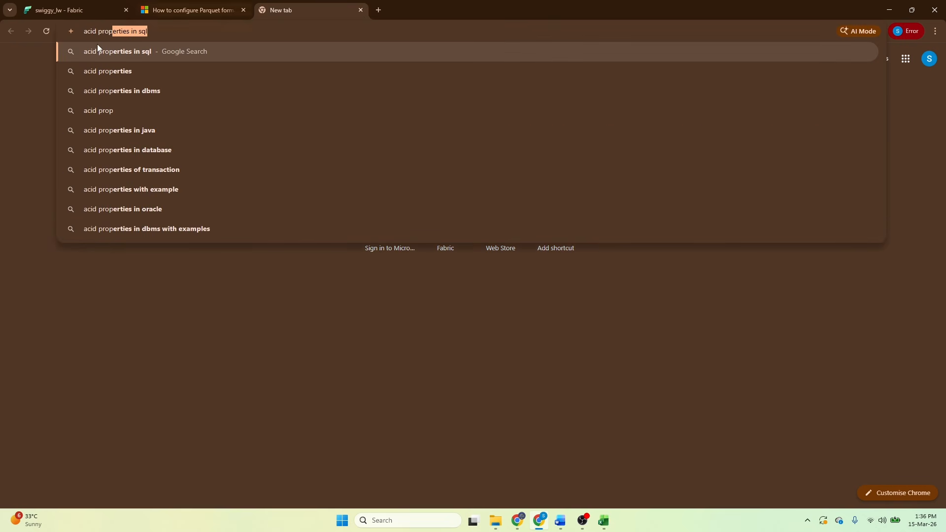
{"action": "left_click", "coordinate": [140, 54]}
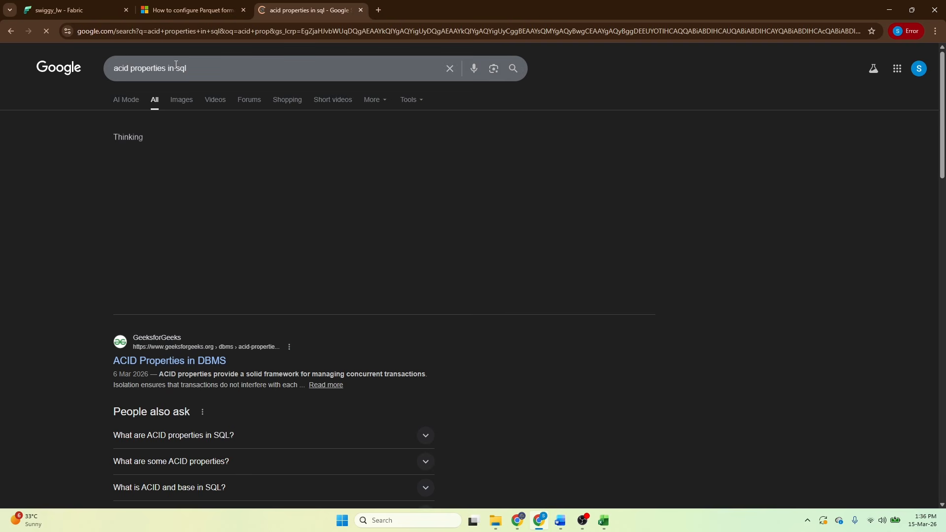
{"action": "double_click", "coordinate": [177, 68]}
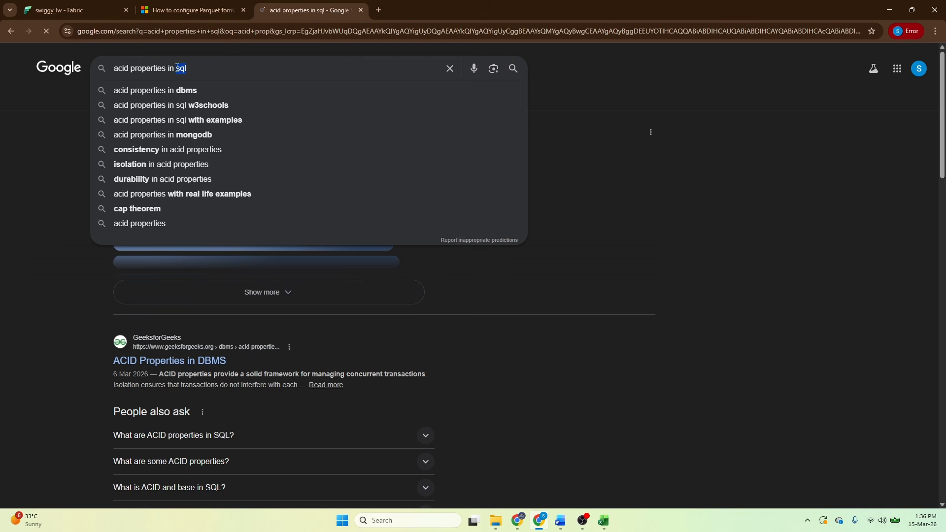
{"action": "type", "text": "tab"}
{"action": "left_click", "coordinate": [189, 92]}
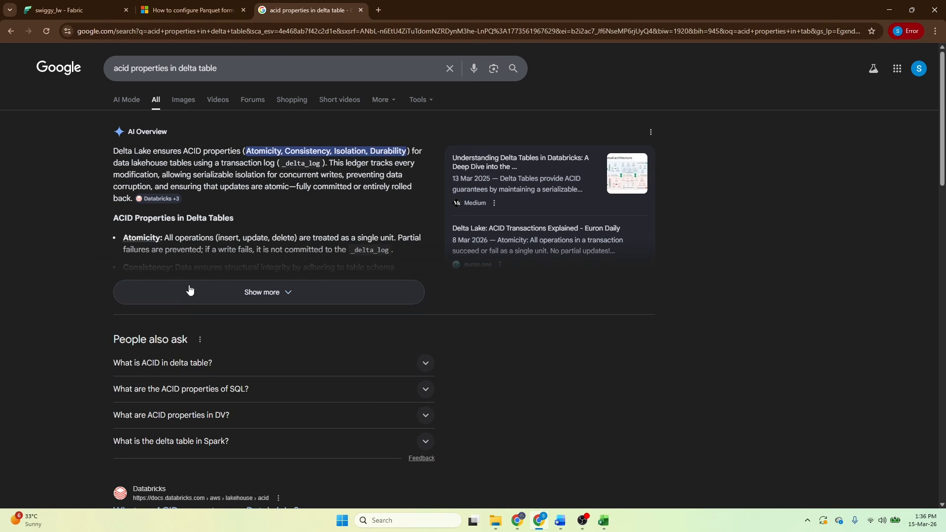
Expand the AI Overview, look up Atomicity, then return to the swiggy_lw Fabric tab.
{"action": "left_click", "coordinate": [247, 291]}
{"action": "left_click", "coordinate": [142, 238]}
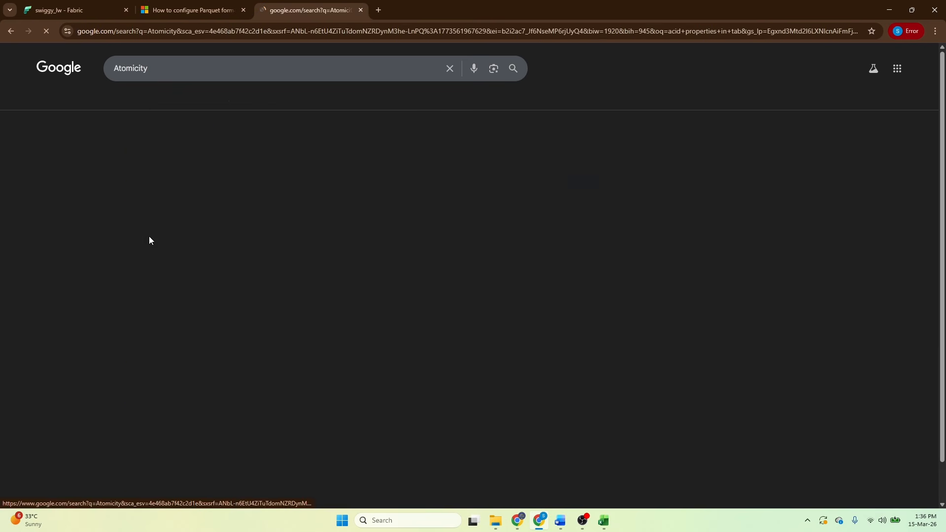
{"action": "key", "text": "alt+Left"}
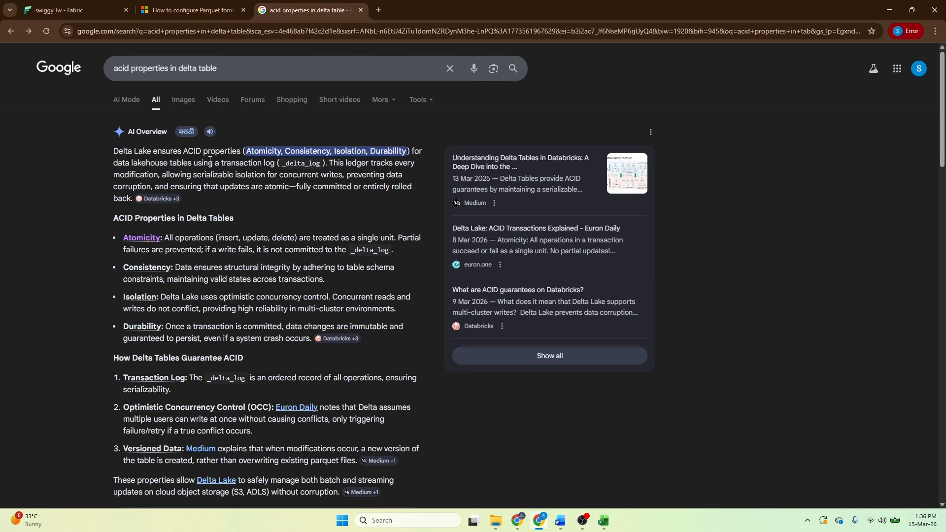
{"action": "left_click", "coordinate": [73, 10]}
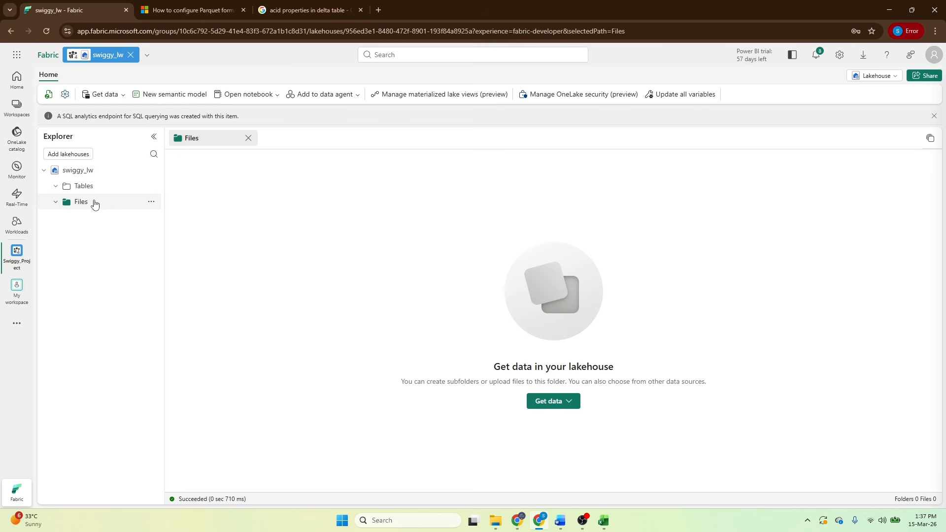
Choose Upload > Upload folder from the Files folder's options menu in the Explorer.
{"action": "left_click", "coordinate": [152, 202]}
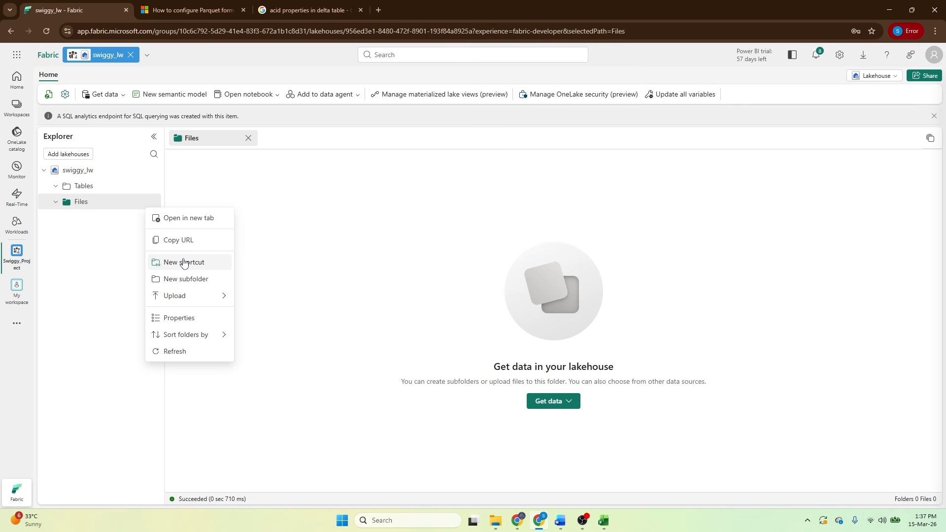
{"action": "mouse_move", "coordinate": [189, 297]}
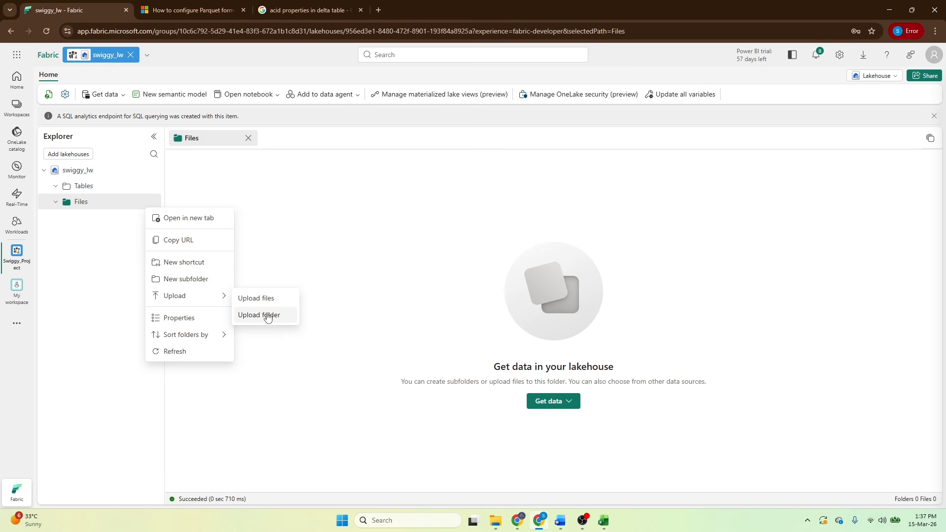
{"action": "left_click", "coordinate": [262, 320]}
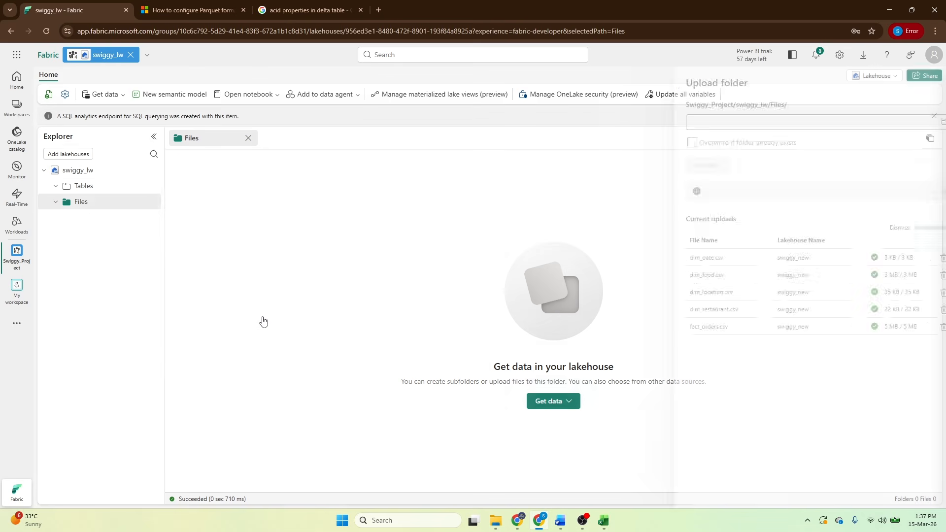
Pick the local 'data' folder under Swiggy Fabric Power BI Project and allow uploading its five files.
{"action": "left_click", "coordinate": [716, 122]}
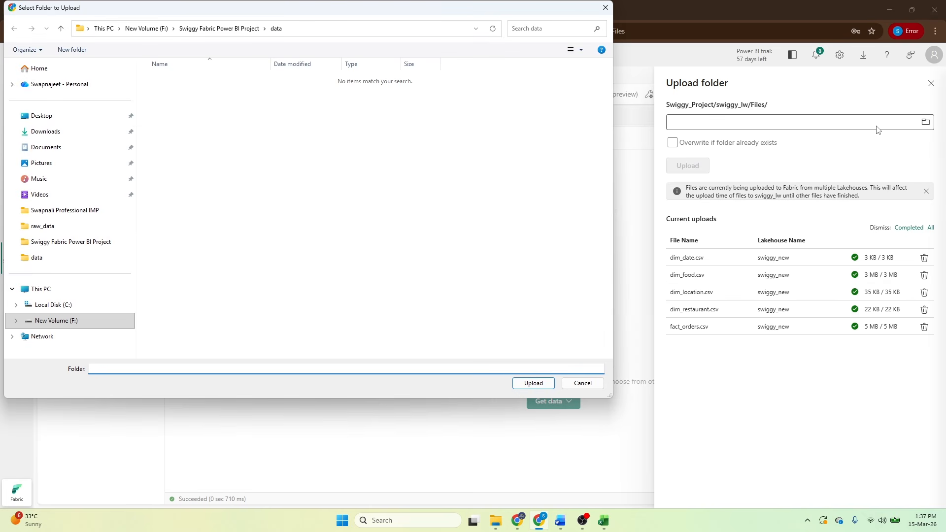
{"action": "left_click", "coordinate": [220, 28]}
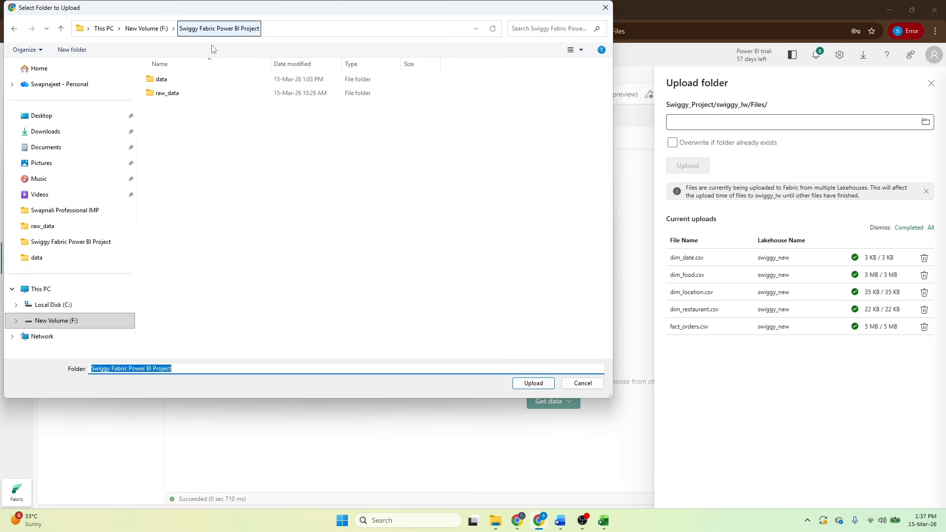
{"action": "left_click", "coordinate": [165, 83]}
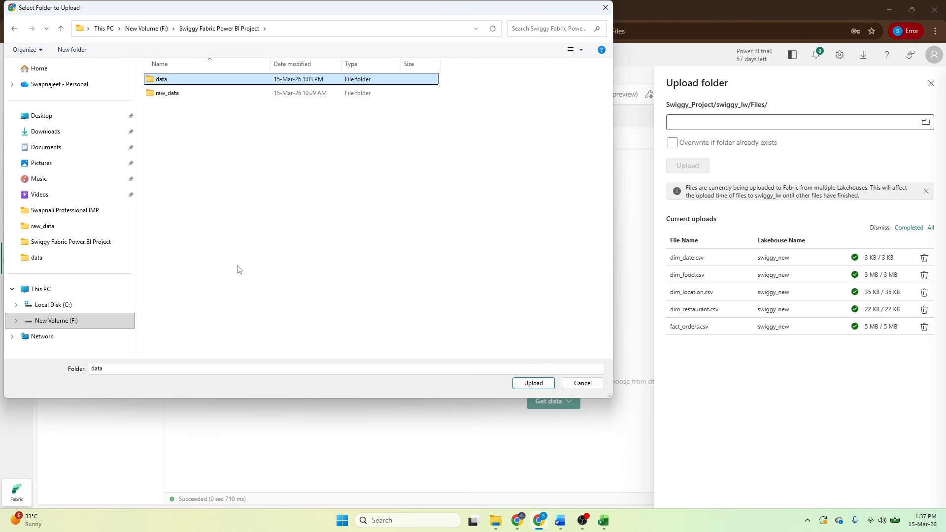
{"action": "left_click", "coordinate": [533, 383]}
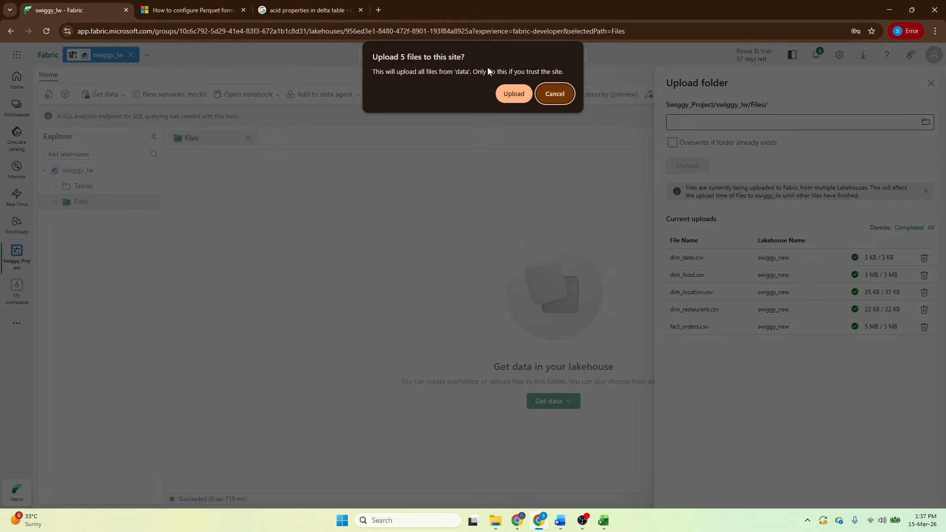
{"action": "left_click", "coordinate": [502, 88]}
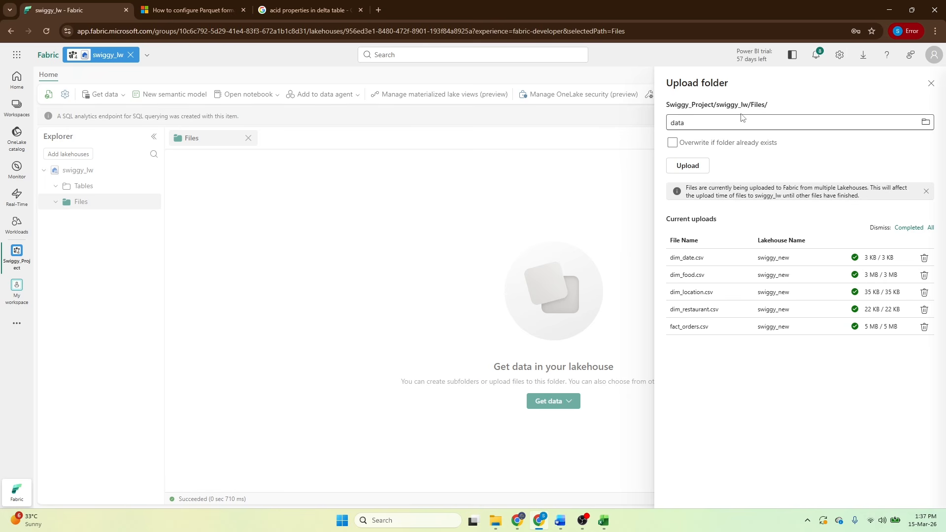
Upload the data folder, close the upload panel, then open and refresh the data folder in Files.
{"action": "left_click", "coordinate": [698, 166]}
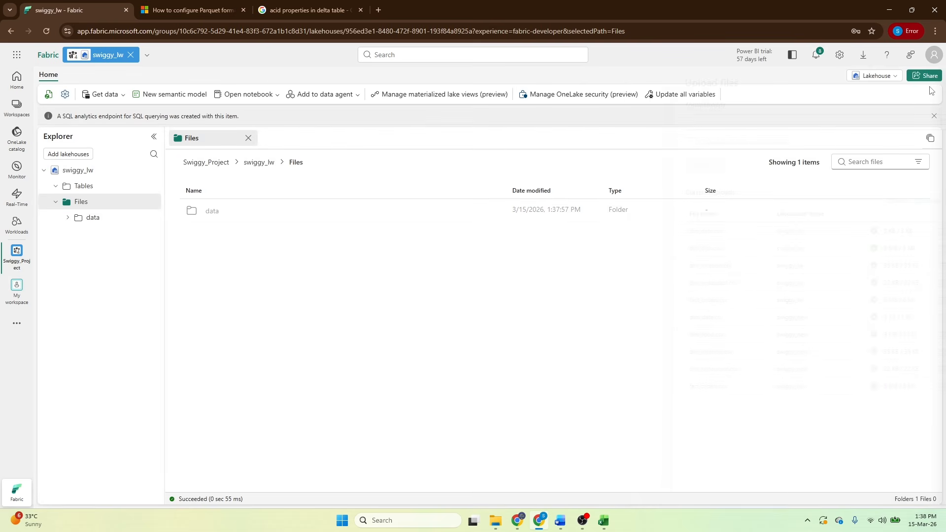
{"action": "left_click", "coordinate": [931, 83]}
{"action": "left_click", "coordinate": [94, 217]}
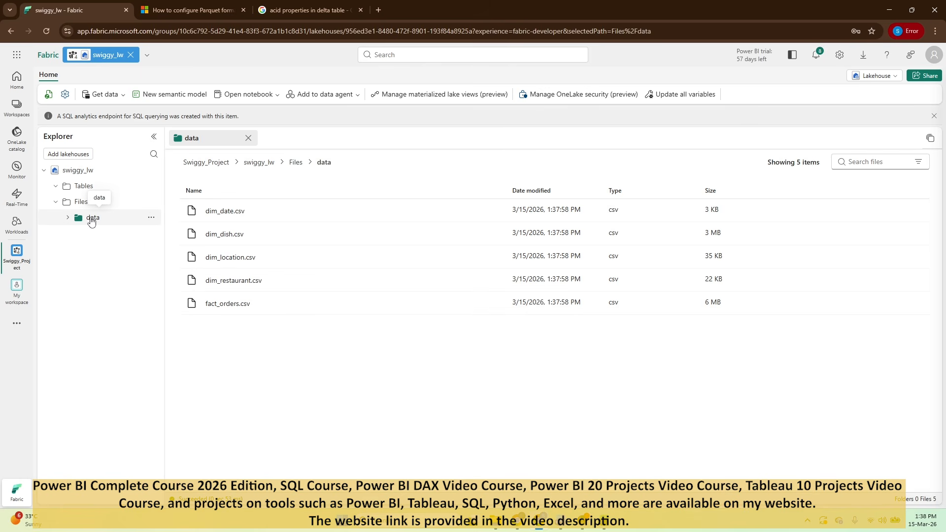
{"action": "left_click", "coordinate": [48, 99]}
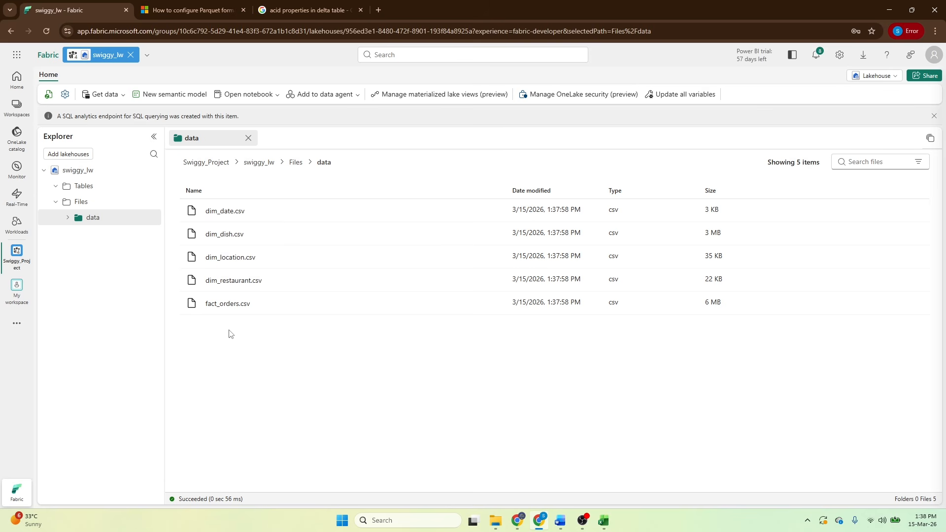
Preview dim_date.csv and switch it to Table view.
{"action": "left_click", "coordinate": [218, 211]}
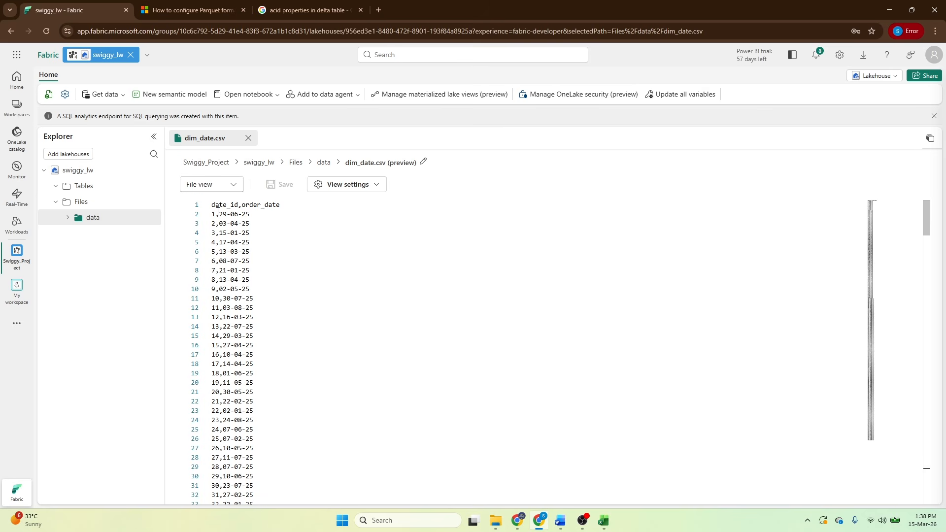
{"action": "scroll", "coordinate": [251, 341], "scroll_direction": "down", "scroll_amount": 5}
{"action": "scroll", "coordinate": [250, 341], "scroll_direction": "up", "scroll_amount": 5}
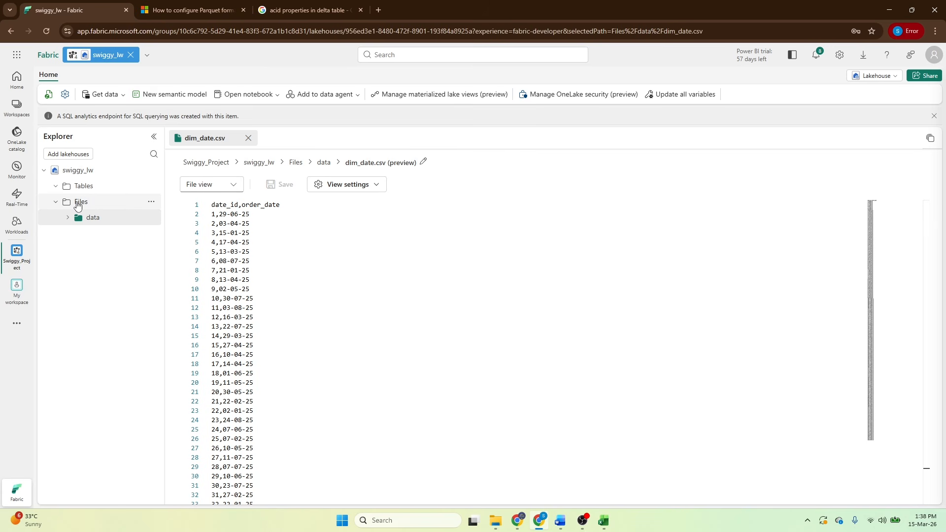
{"action": "left_click", "coordinate": [183, 188]}
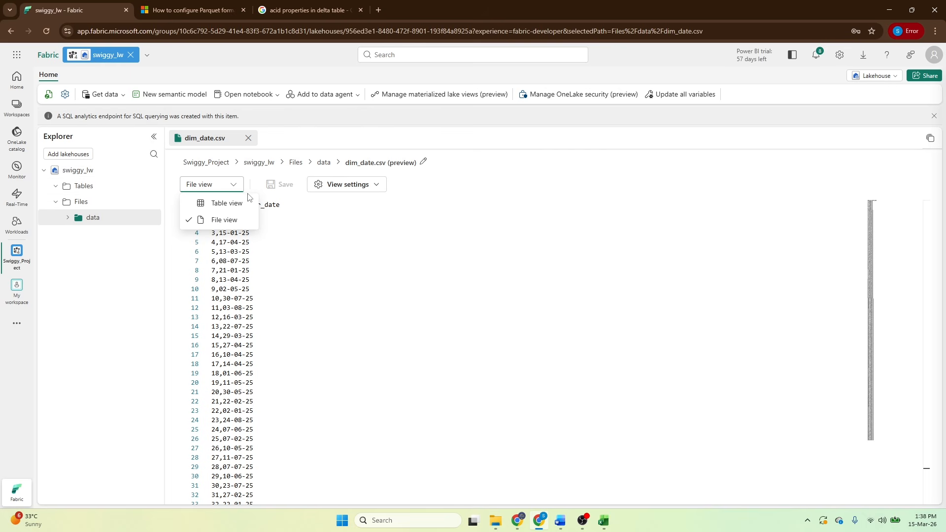
{"action": "left_click", "coordinate": [226, 203]}
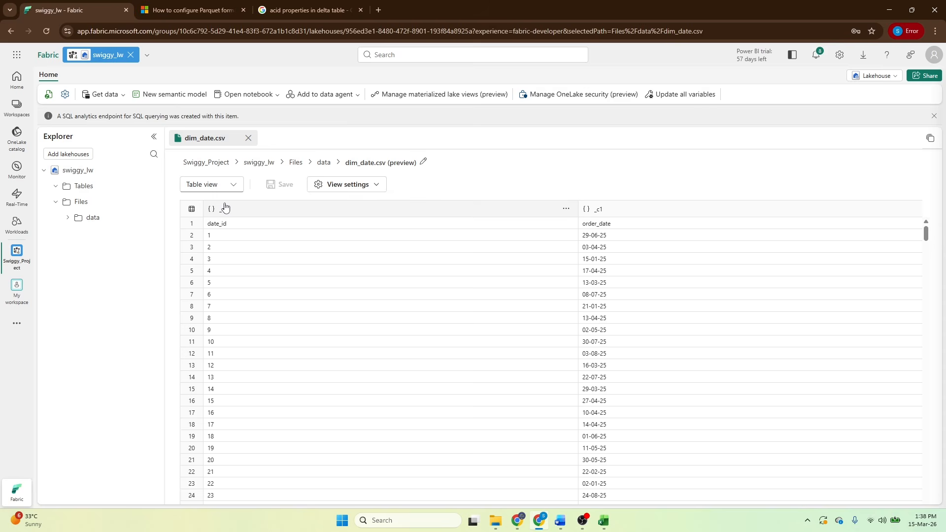
{"action": "scroll", "coordinate": [450, 252], "scroll_direction": "down", "scroll_amount": 7}
{"action": "scroll", "coordinate": [451, 256], "scroll_direction": "up", "scroll_amount": 7}
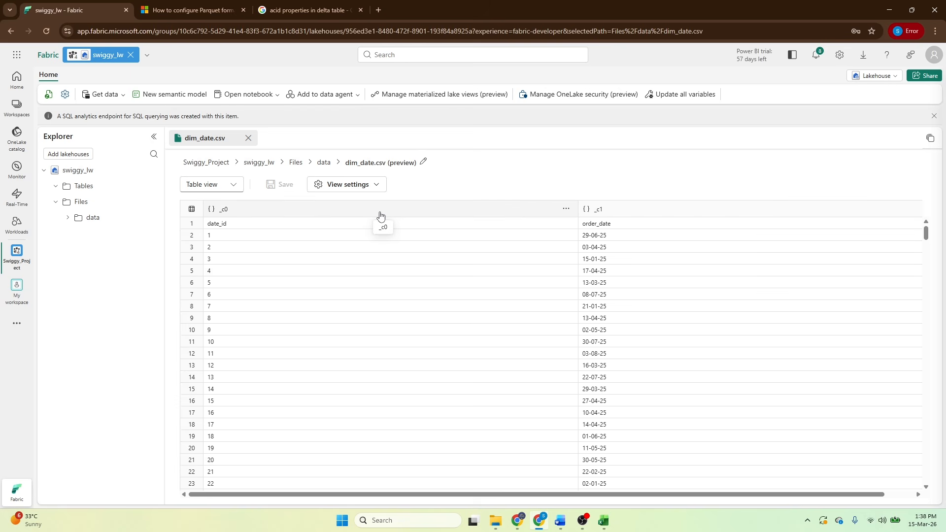
Enable 'First row as header' so columns show date_id and order_date, then inspect and dismiss the date_id column menu.
{"action": "left_click", "coordinate": [360, 185]}
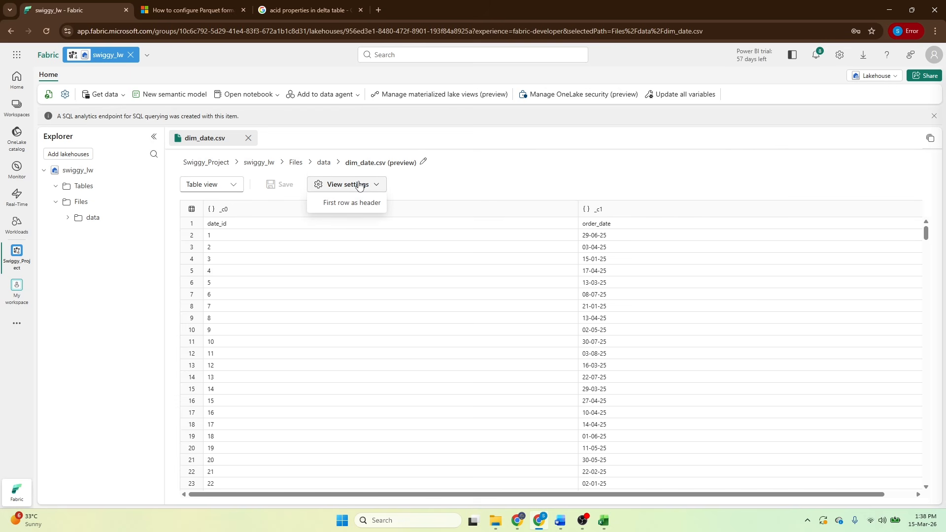
{"action": "left_click", "coordinate": [354, 204]}
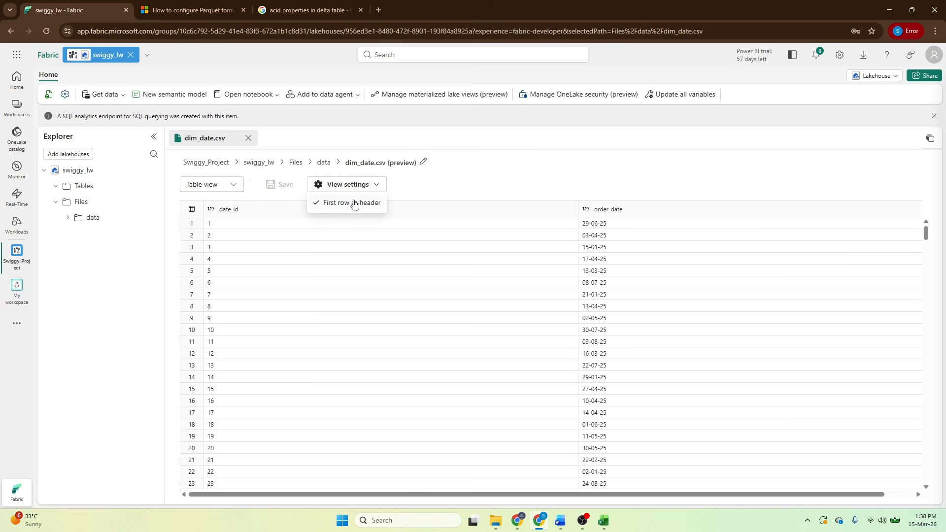
{"action": "scroll", "coordinate": [531, 296], "scroll_direction": "down", "scroll_amount": 5}
{"action": "scroll", "coordinate": [530, 292], "scroll_direction": "up", "scroll_amount": 5}
{"action": "left_click", "coordinate": [567, 210]}
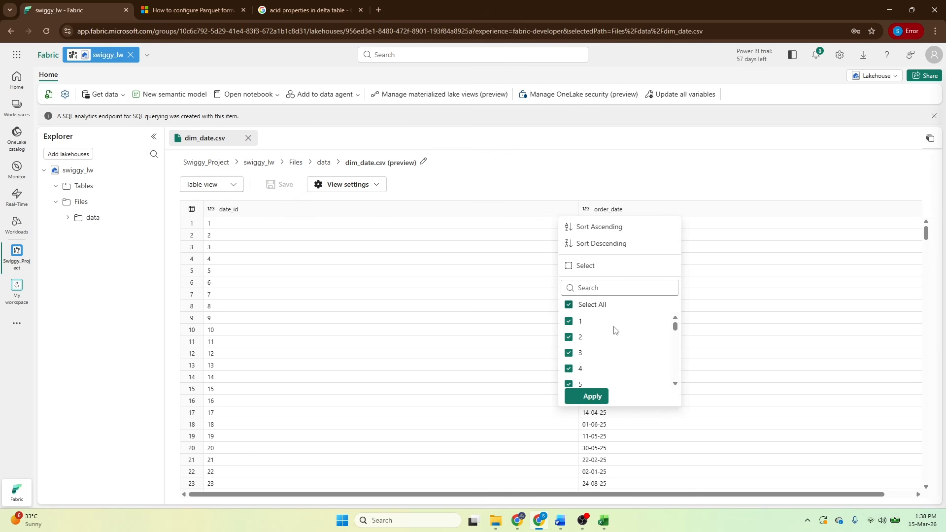
{"action": "scroll", "coordinate": [614, 327], "scroll_direction": "down", "scroll_amount": 7}
{"action": "left_click_drag", "start_coordinate": [675, 330], "coordinate": [671, 391]}
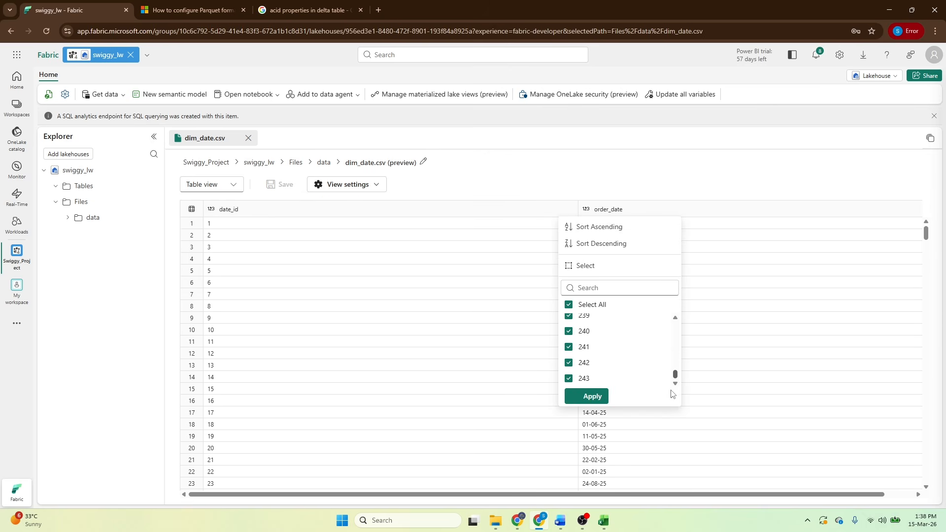
{"action": "left_click", "coordinate": [467, 330]}
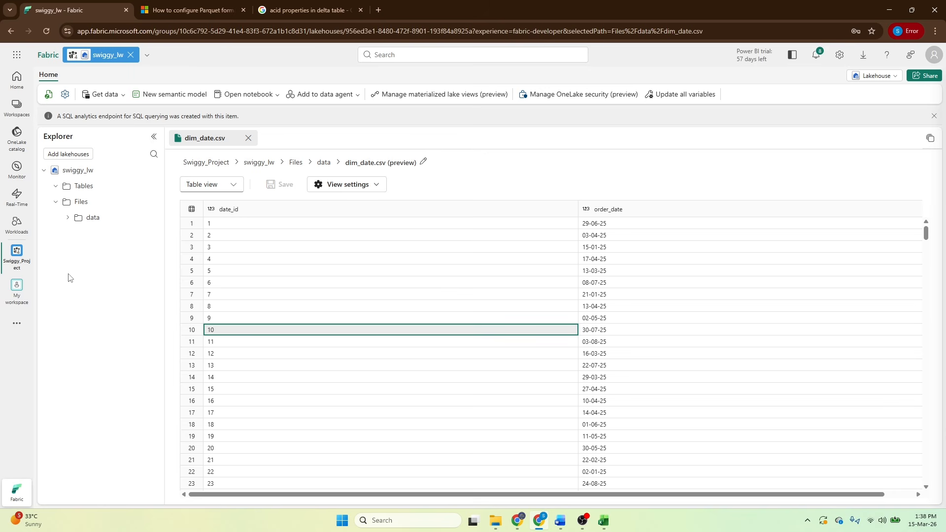
Preview dim_dish.csv as a table with 'First row as header' enabled.
{"action": "left_click", "coordinate": [97, 218]}
{"action": "left_click", "coordinate": [222, 234]}
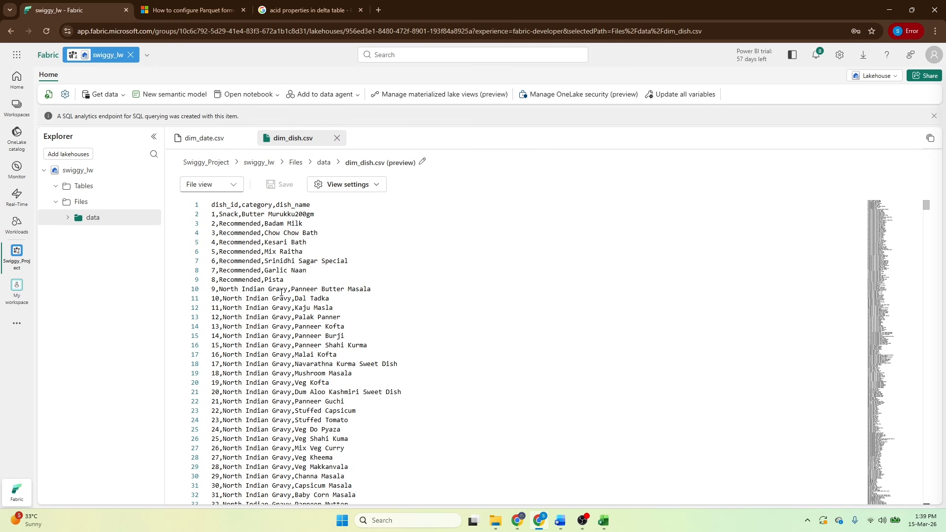
{"action": "double_click", "coordinate": [217, 215]}
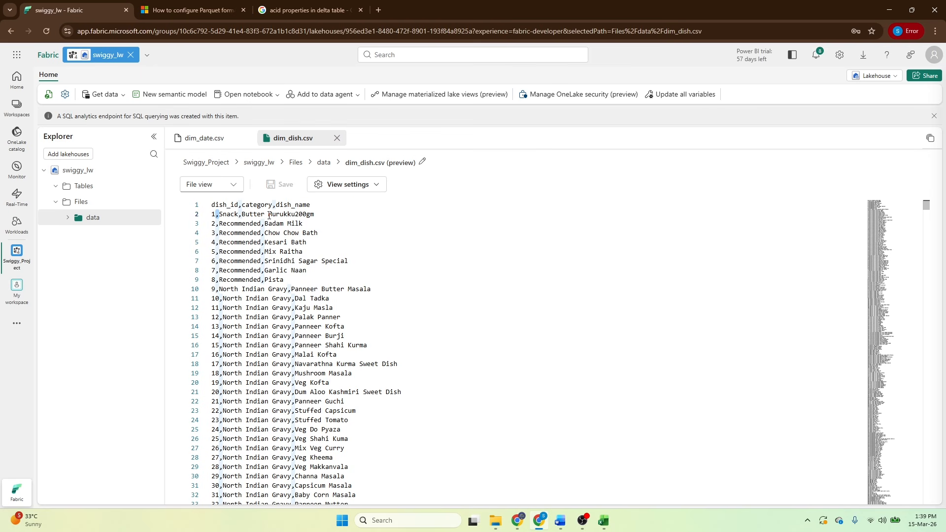
{"action": "left_click", "coordinate": [234, 189]}
{"action": "left_click", "coordinate": [225, 204]}
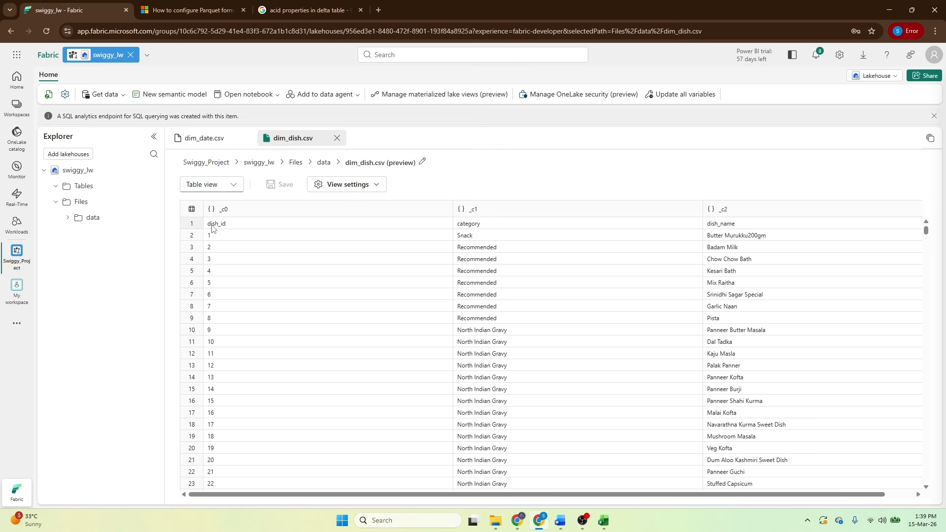
{"action": "left_click", "coordinate": [337, 188]}
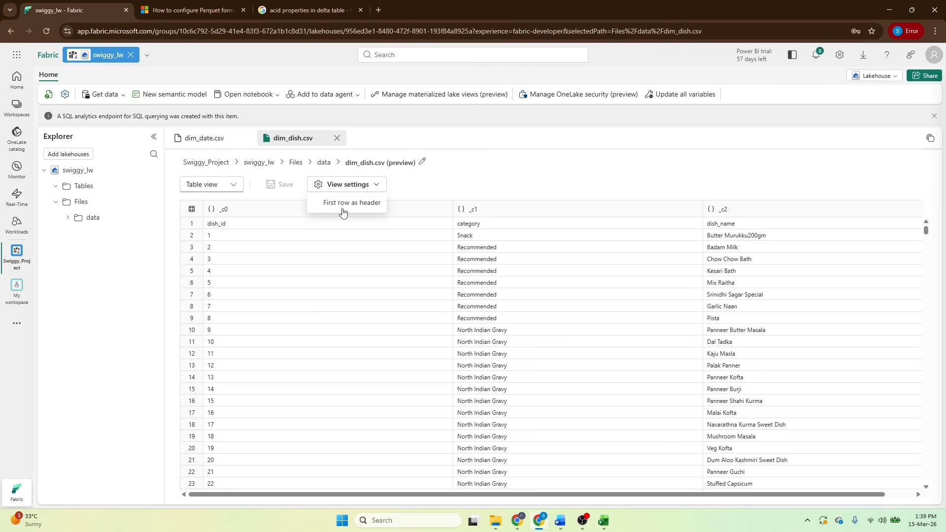
{"action": "left_click", "coordinate": [345, 204]}
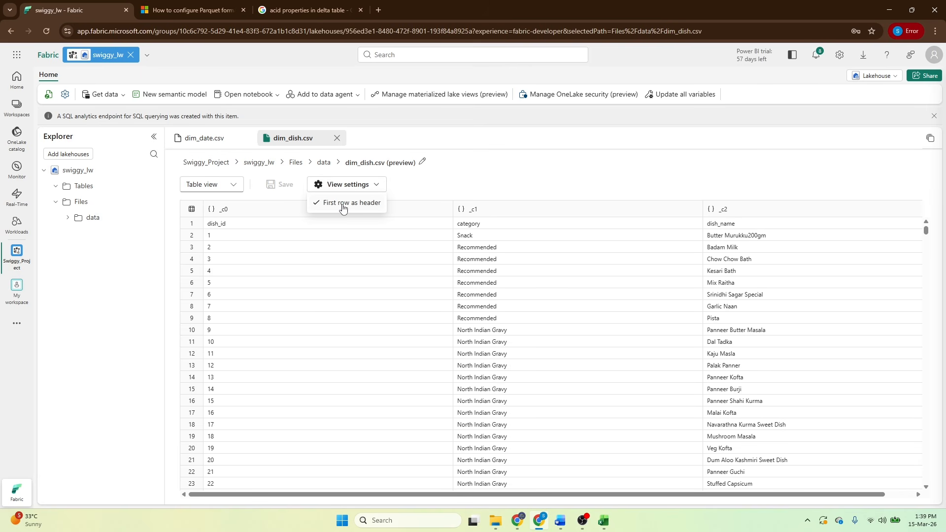
{"action": "left_click", "coordinate": [177, 239]}
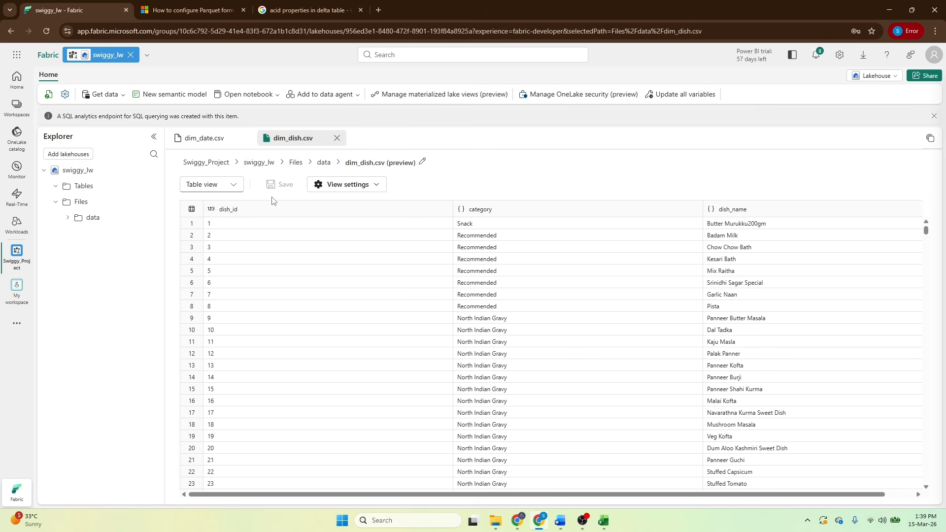
Preview dim_location.csv as a table with 'First row as header' enabled.
{"action": "left_click", "coordinate": [85, 220]}
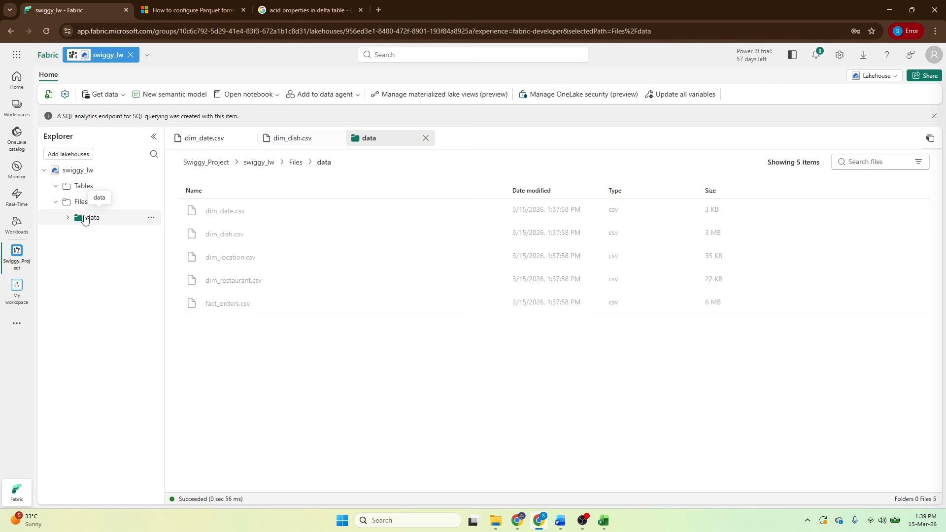
{"action": "left_click", "coordinate": [222, 257]}
{"action": "left_click", "coordinate": [232, 186]}
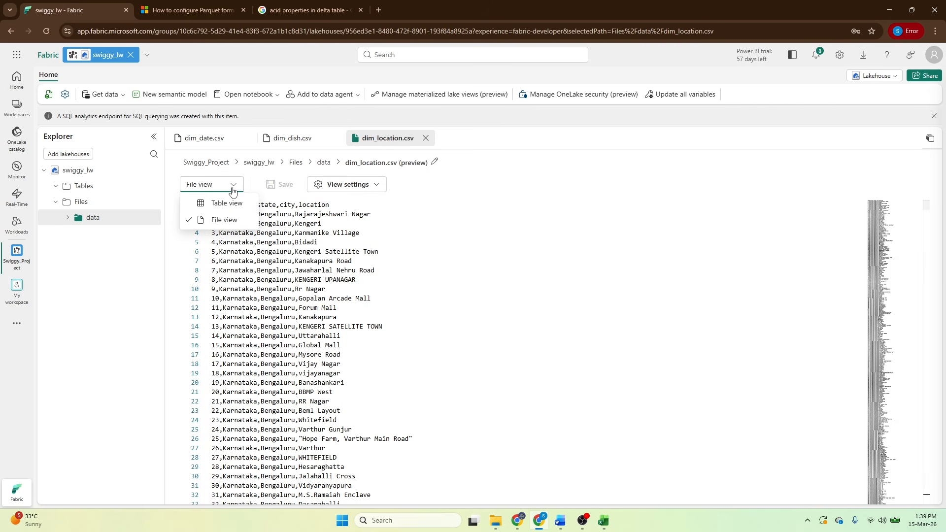
{"action": "left_click", "coordinate": [229, 204]}
{"action": "scroll", "coordinate": [347, 270], "scroll_direction": "down", "scroll_amount": 2}
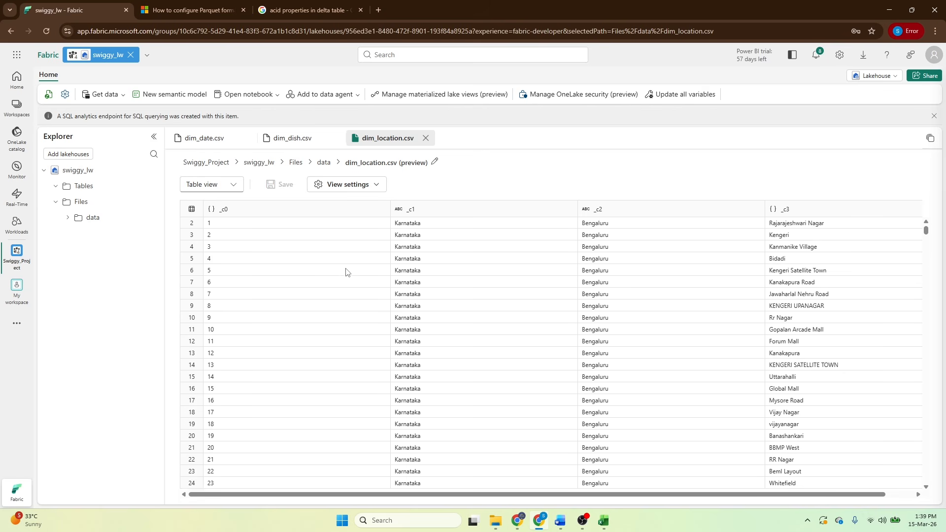
{"action": "left_click", "coordinate": [360, 184]}
{"action": "left_click", "coordinate": [351, 202]}
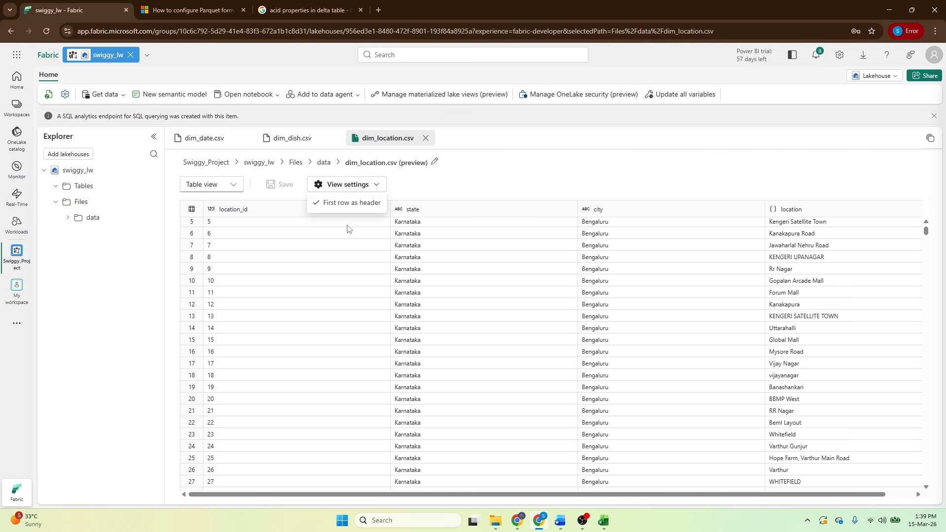
{"action": "scroll", "coordinate": [610, 318], "scroll_direction": "down", "scroll_amount": 10}
{"action": "scroll", "coordinate": [609, 318], "scroll_direction": "up", "scroll_amount": 10}
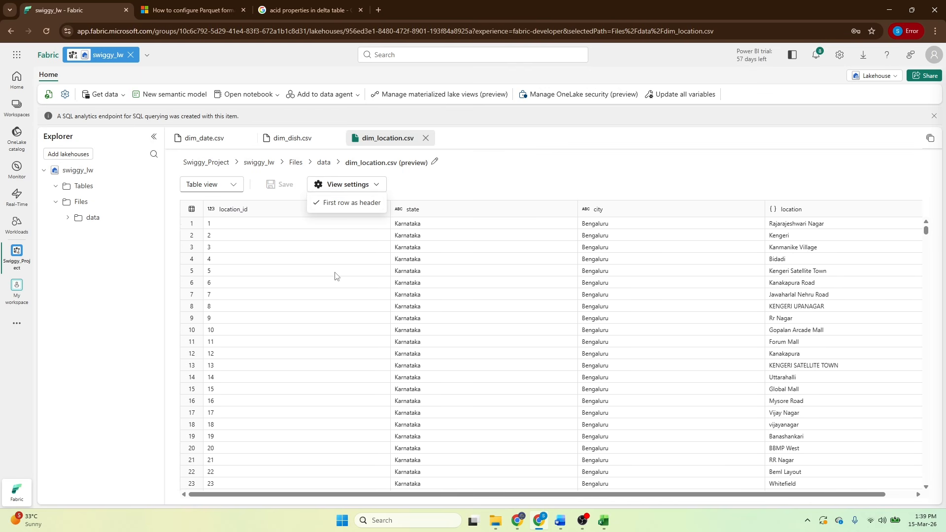
{"action": "left_click", "coordinate": [92, 217]}
Preview dim_restaurant.csv as a table with 'First row as header' enabled.
{"action": "left_click", "coordinate": [236, 280]}
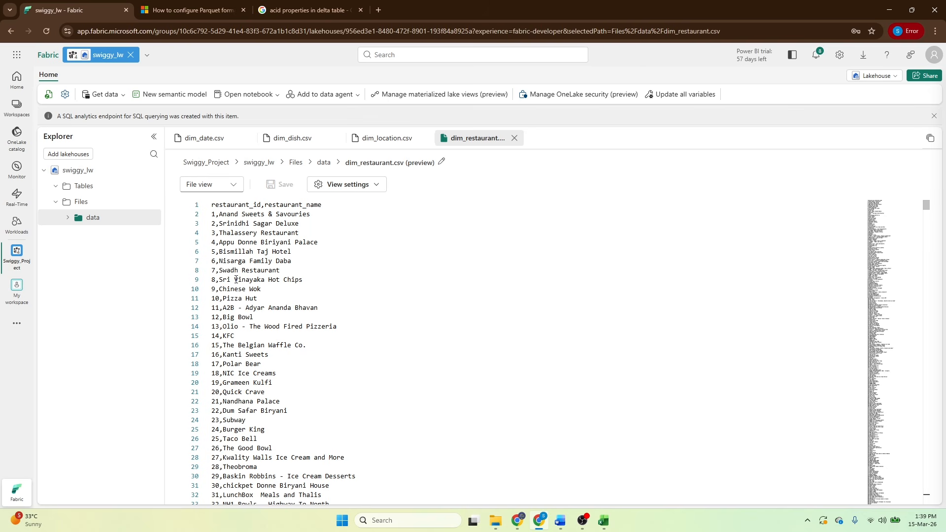
{"action": "left_click", "coordinate": [231, 188]}
{"action": "left_click", "coordinate": [230, 201]}
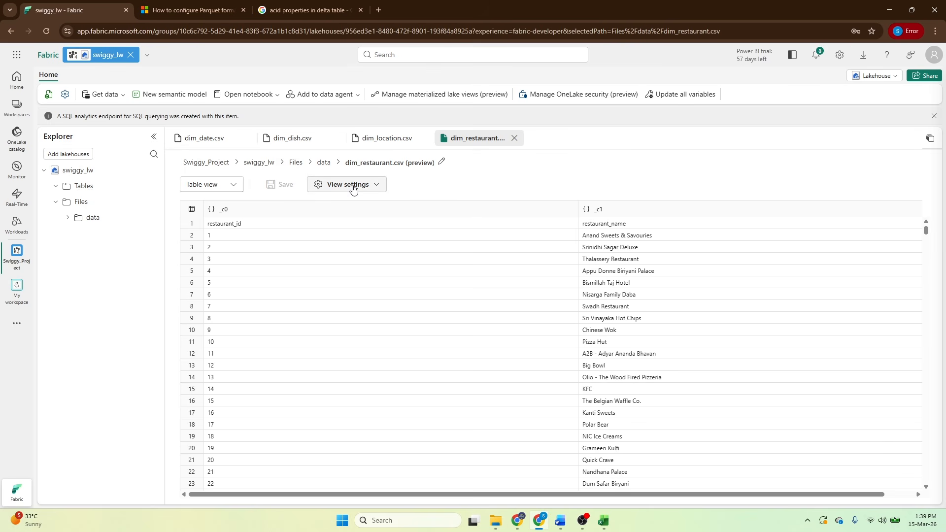
{"action": "left_click", "coordinate": [352, 187]}
{"action": "left_click", "coordinate": [352, 202]}
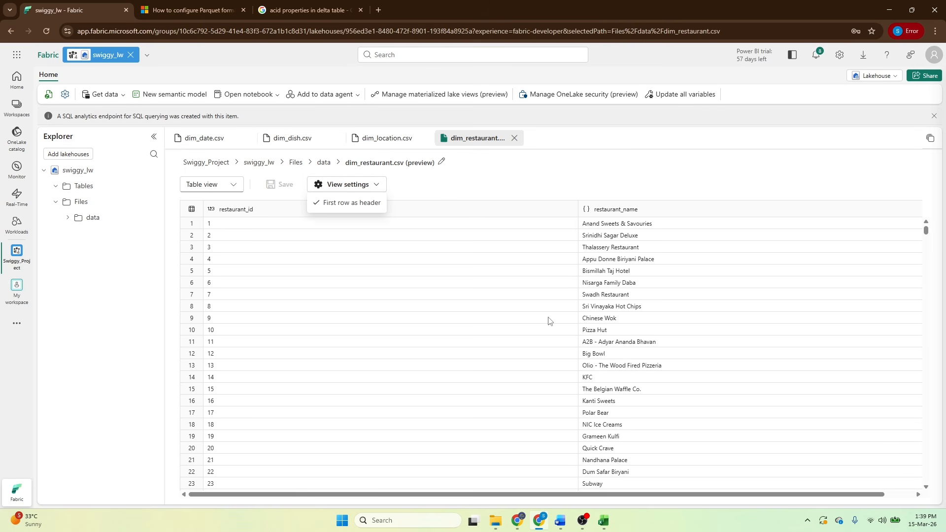
{"action": "scroll", "coordinate": [551, 321], "scroll_direction": "down", "scroll_amount": 5}
{"action": "scroll", "coordinate": [550, 321], "scroll_direction": "up", "scroll_amount": 6}
Preview fact_orders.csv as a table headed by order_id, date_id, price and rating, then reopen the data folder.
{"action": "left_click", "coordinate": [92, 218]}
{"action": "left_click", "coordinate": [212, 301]}
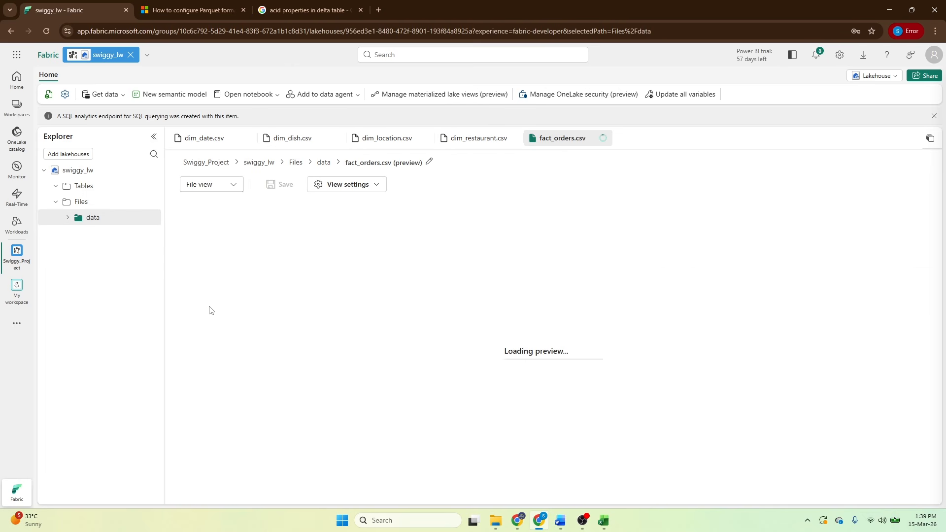
{"action": "left_click", "coordinate": [237, 184]}
{"action": "left_click", "coordinate": [226, 203]}
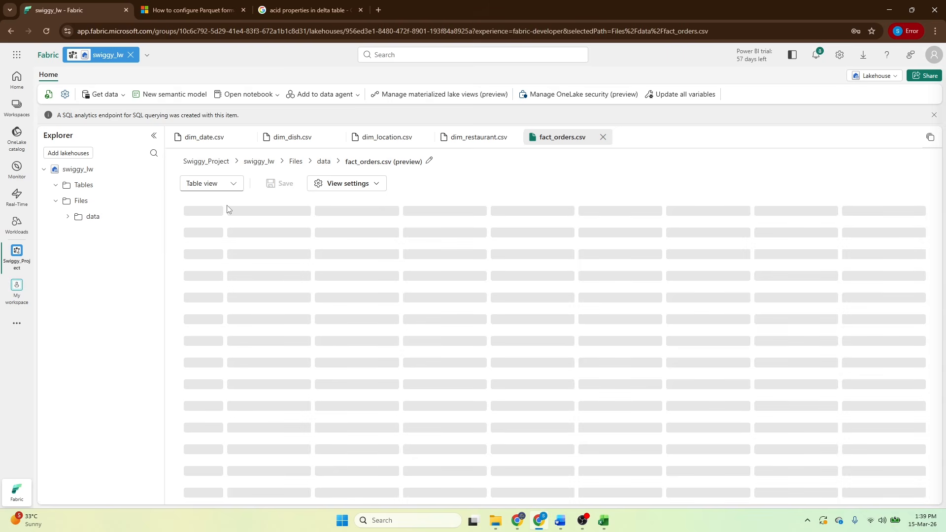
{"action": "left_click", "coordinate": [342, 186]}
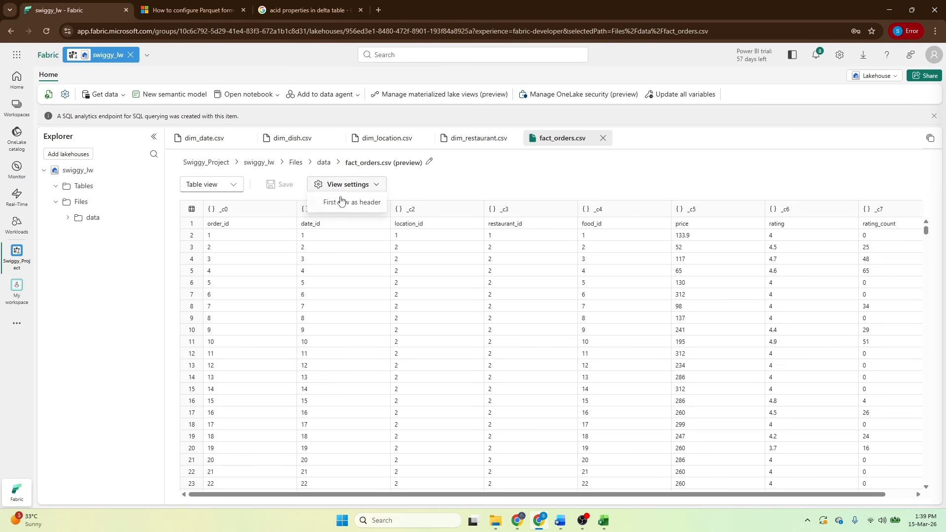
{"action": "left_click", "coordinate": [342, 203]}
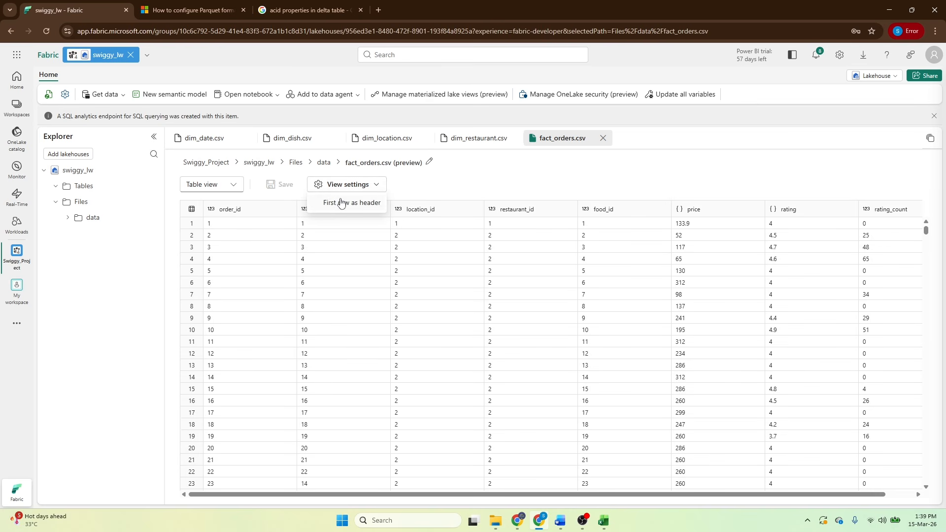
{"action": "left_click", "coordinate": [321, 209]}
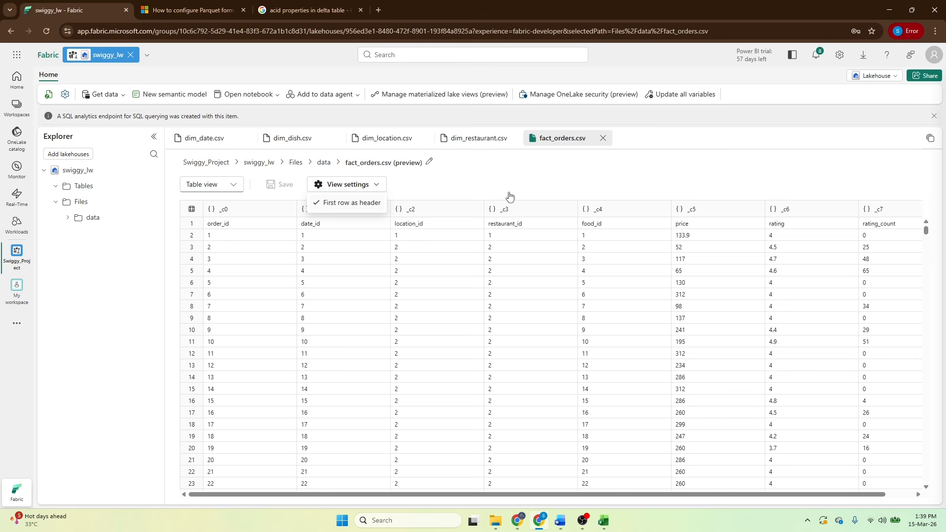
{"action": "left_click", "coordinate": [511, 174]}
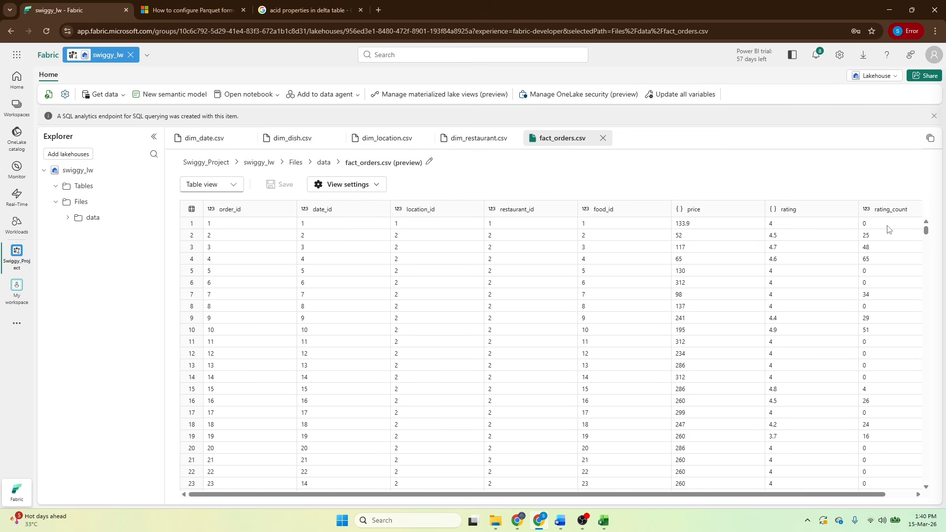
{"action": "scroll", "coordinate": [769, 301], "scroll_direction": "down", "scroll_amount": 5}
{"action": "scroll", "coordinate": [767, 301], "scroll_direction": "up", "scroll_amount": 5}
{"action": "left_click", "coordinate": [79, 216]}
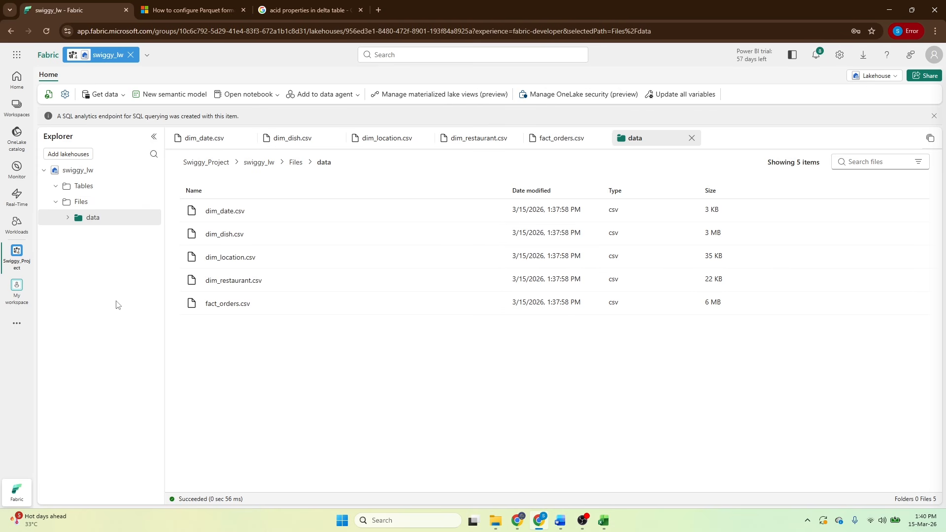
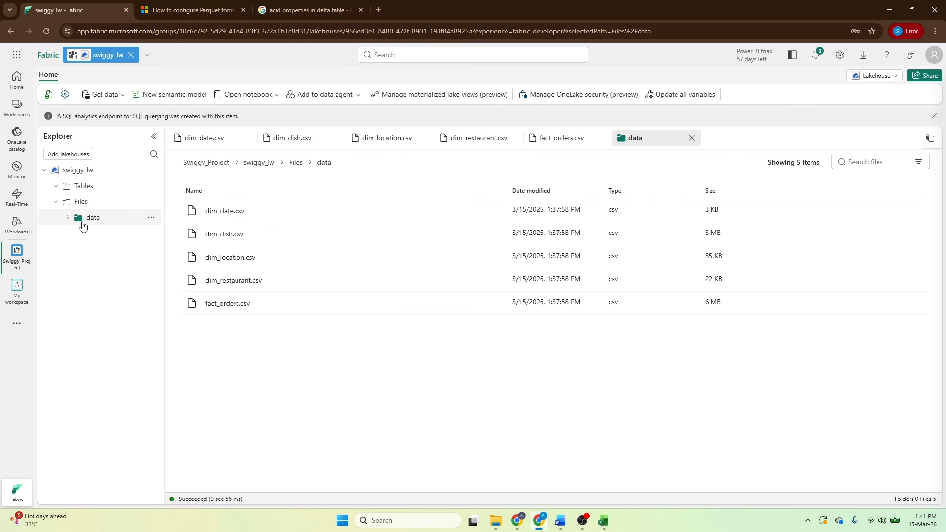
Load dim_date.csv into a new lakehouse table named dim_date, comma-separated with headers.
{"action": "left_click", "coordinate": [495, 213]}
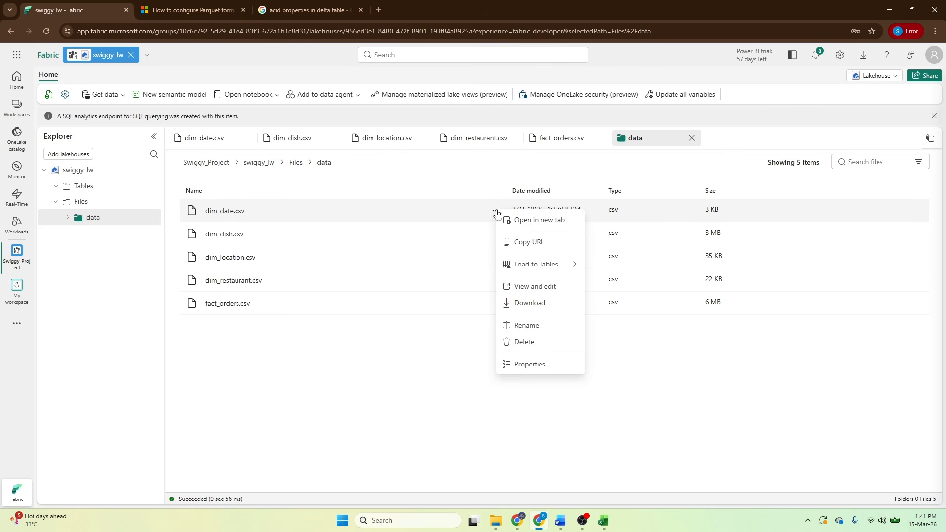
{"action": "mouse_move", "coordinate": [530, 267]}
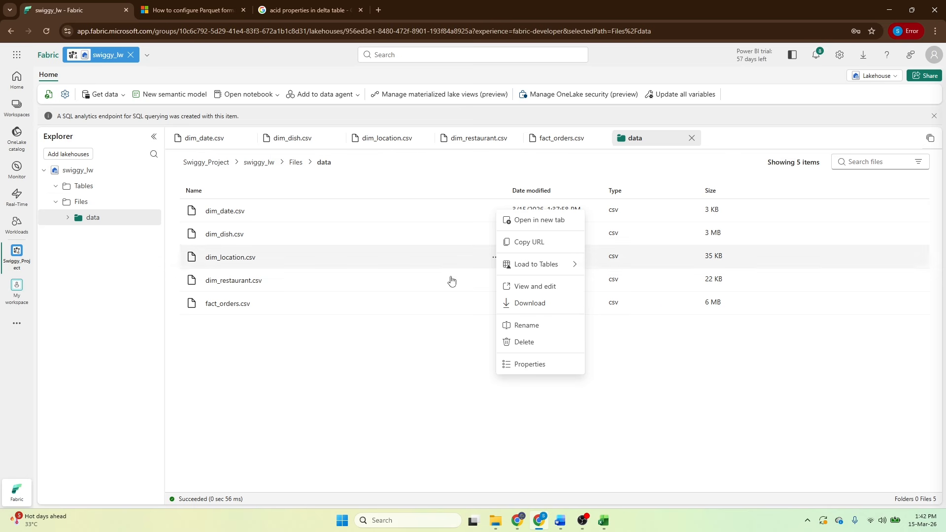
{"action": "mouse_move", "coordinate": [558, 274]}
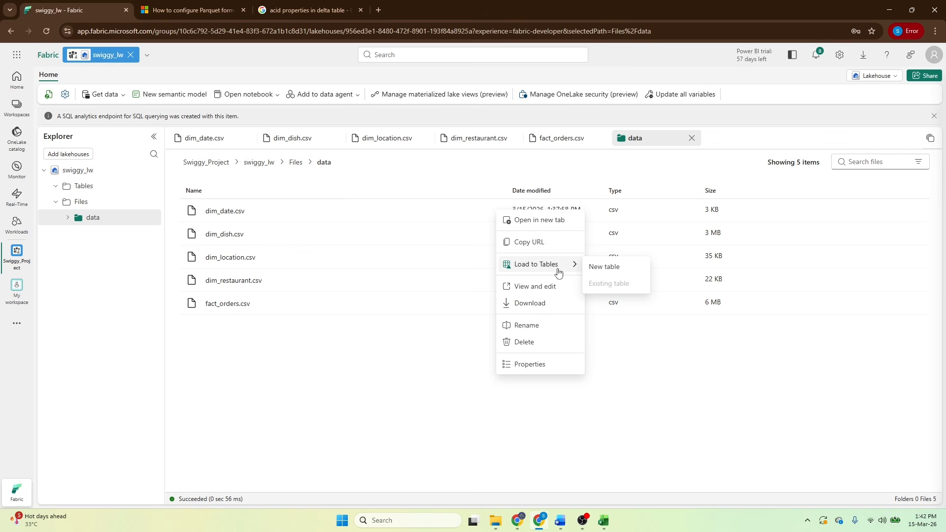
{"action": "left_click", "coordinate": [610, 267]}
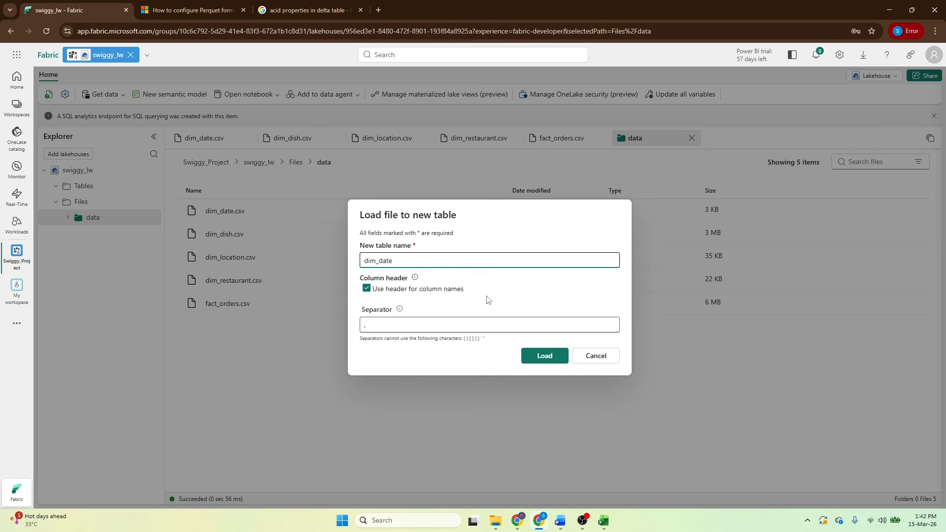
{"action": "left_click", "coordinate": [383, 325]}
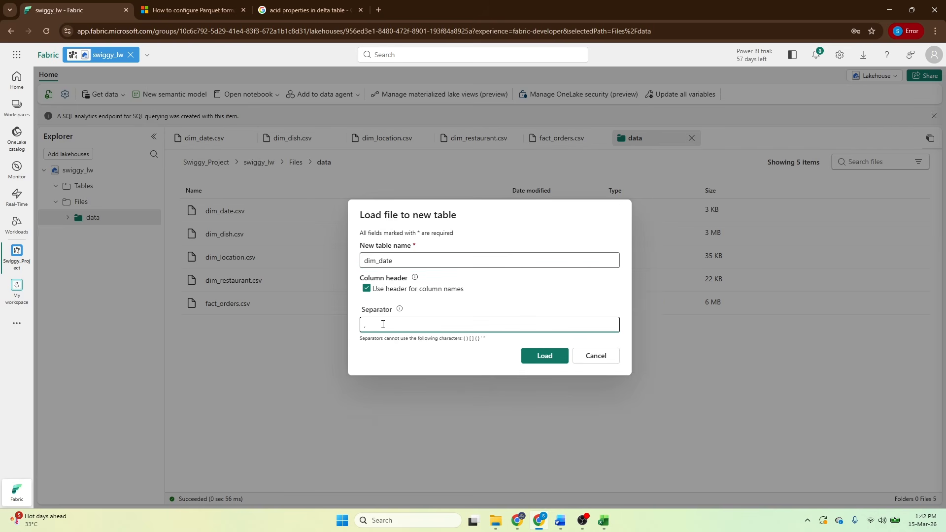
{"action": "left_click", "coordinate": [490, 293]}
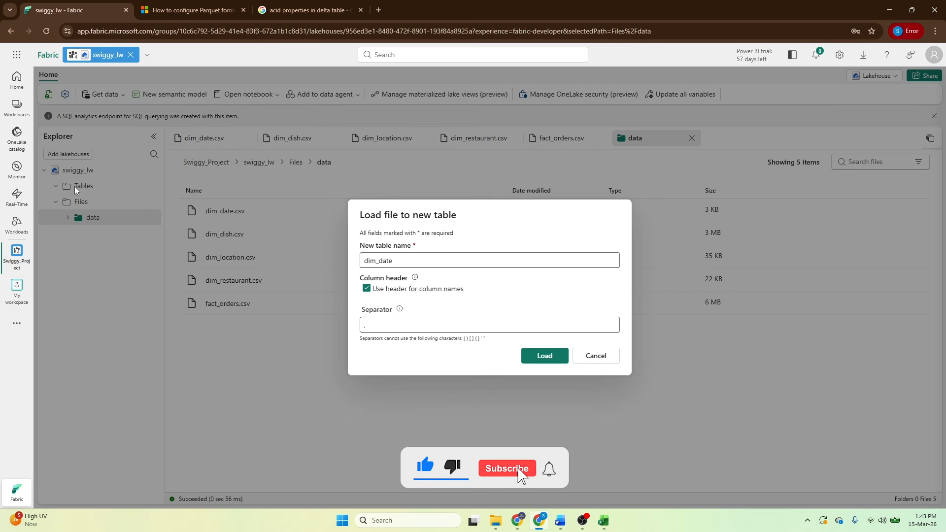
{"action": "left_click", "coordinate": [545, 356]}
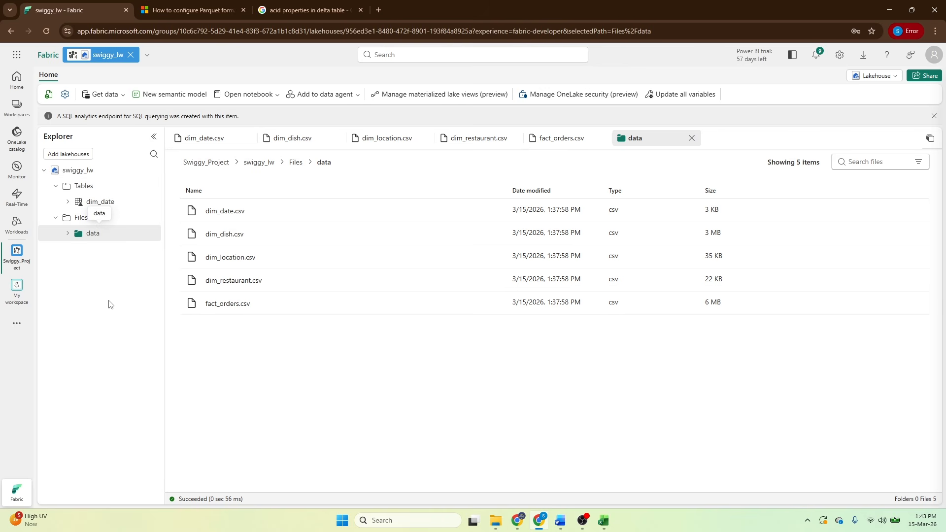
Preview the dim_date table's 243 rows of date_id and order_date.
{"action": "left_click", "coordinate": [107, 206]}
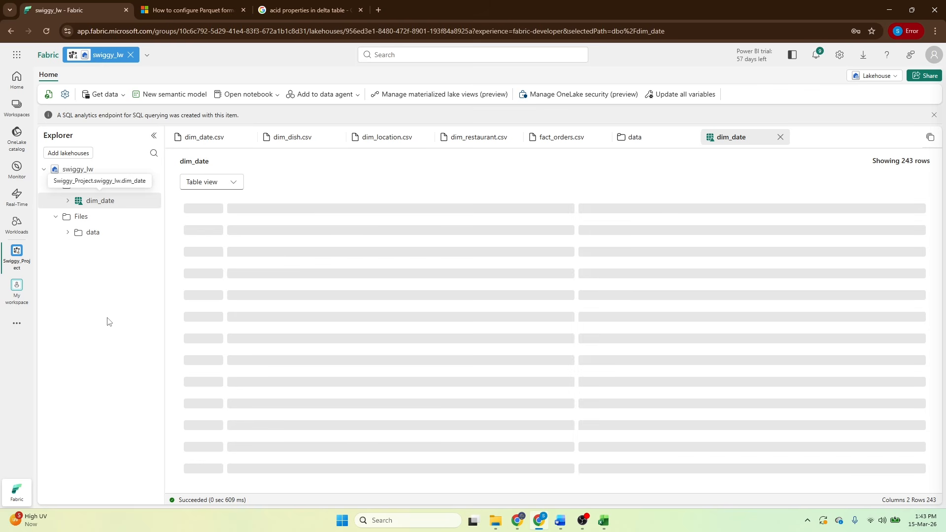
{"action": "scroll", "coordinate": [449, 335], "scroll_direction": "down", "scroll_amount": 5}
{"action": "scroll", "coordinate": [449, 337], "scroll_direction": "up", "scroll_amount": 5}
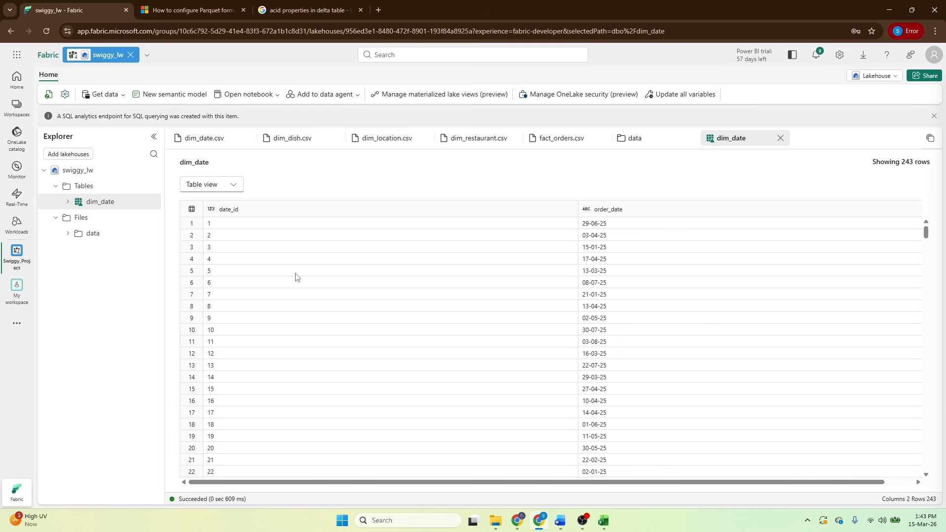
{"action": "scroll", "coordinate": [296, 276], "scroll_direction": "down", "scroll_amount": 5}
{"action": "scroll", "coordinate": [295, 276], "scroll_direction": "up", "scroll_amount": 5}
{"action": "scroll", "coordinate": [240, 256], "scroll_direction": "down", "scroll_amount": 8}
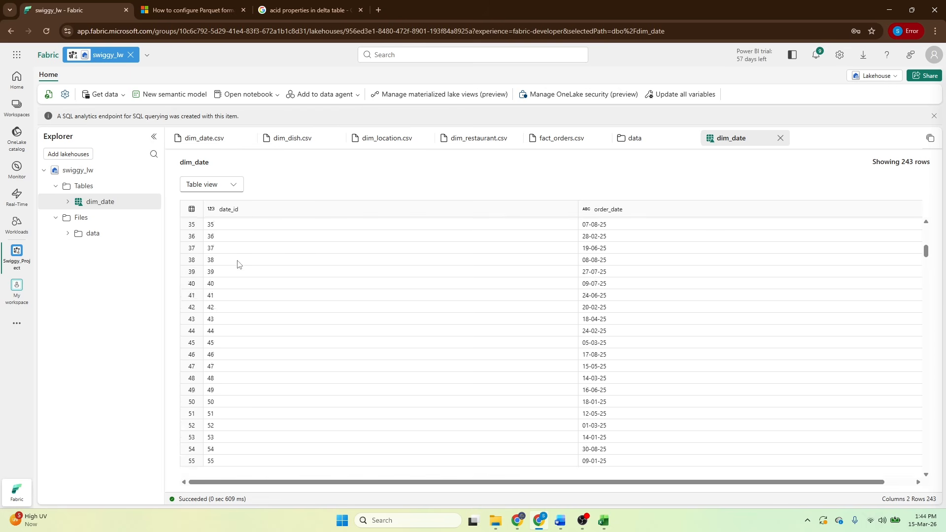
{"action": "scroll", "coordinate": [240, 264], "scroll_direction": "up", "scroll_amount": 8}
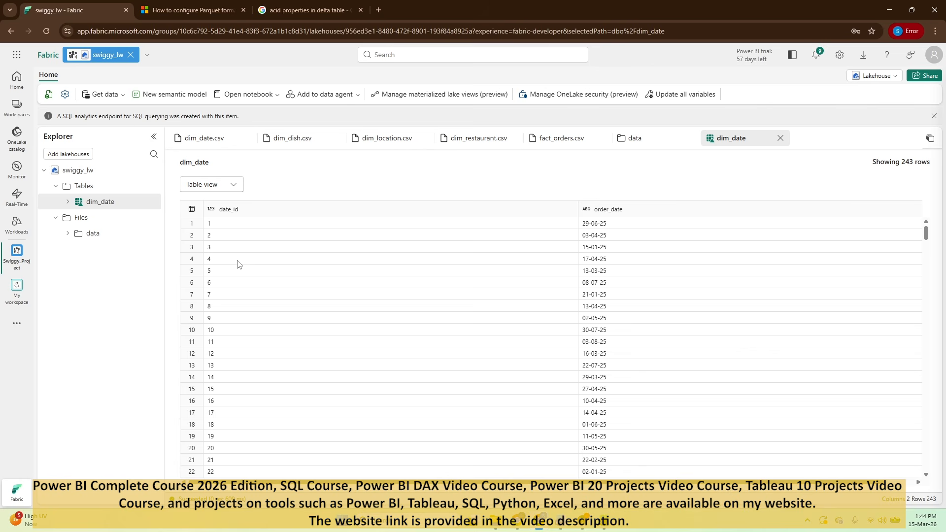
Switch dim_date to File view and preview its underlying parquet data file.
{"action": "left_click", "coordinate": [230, 189]}
{"action": "left_click", "coordinate": [218, 190]}
{"action": "left_click", "coordinate": [212, 185]}
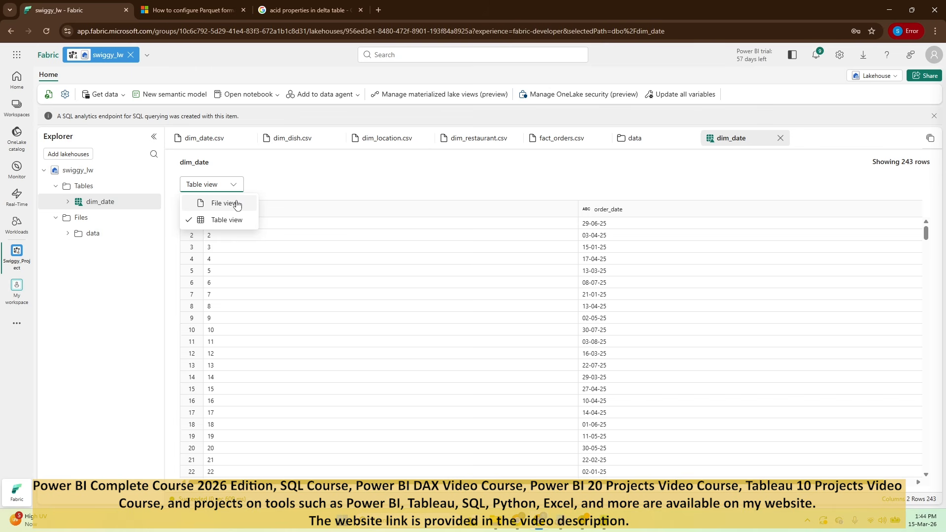
{"action": "left_click", "coordinate": [237, 204]}
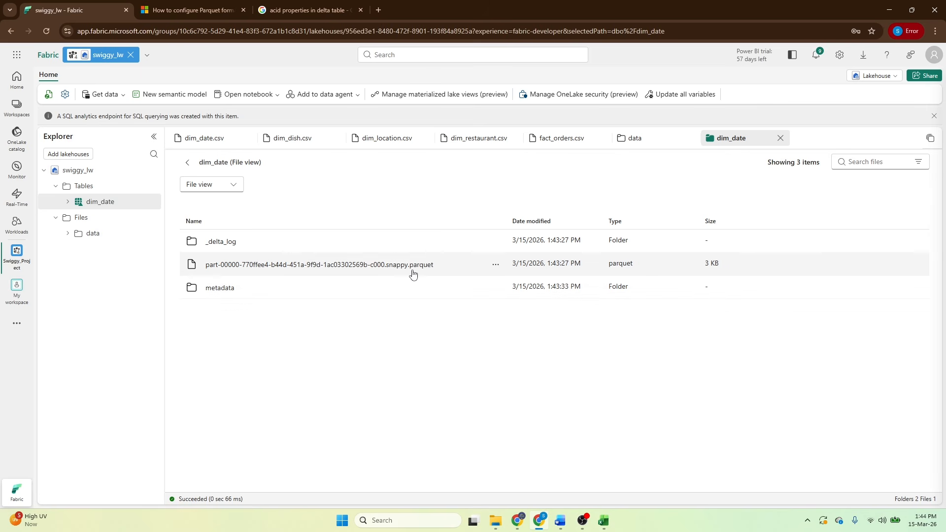
{"action": "left_click", "coordinate": [324, 269]}
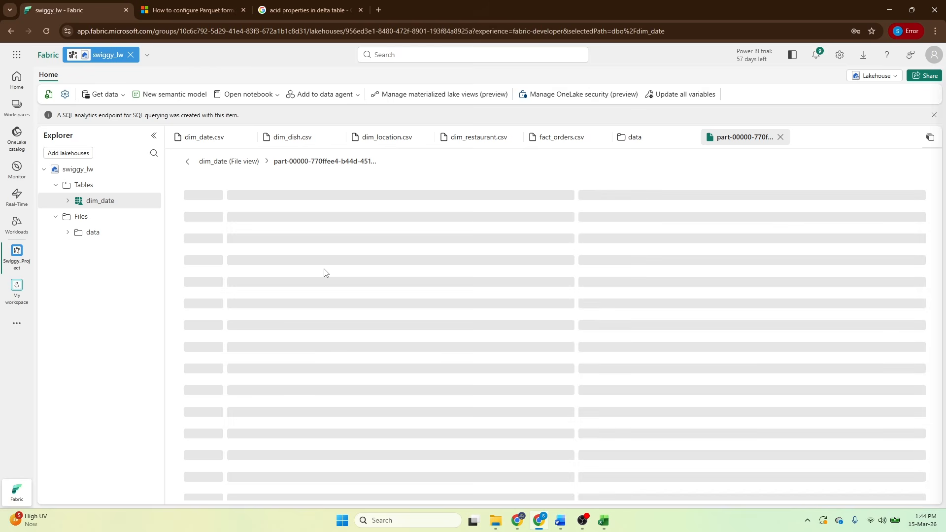
{"action": "scroll", "coordinate": [324, 273], "scroll_direction": "down", "scroll_amount": 5}
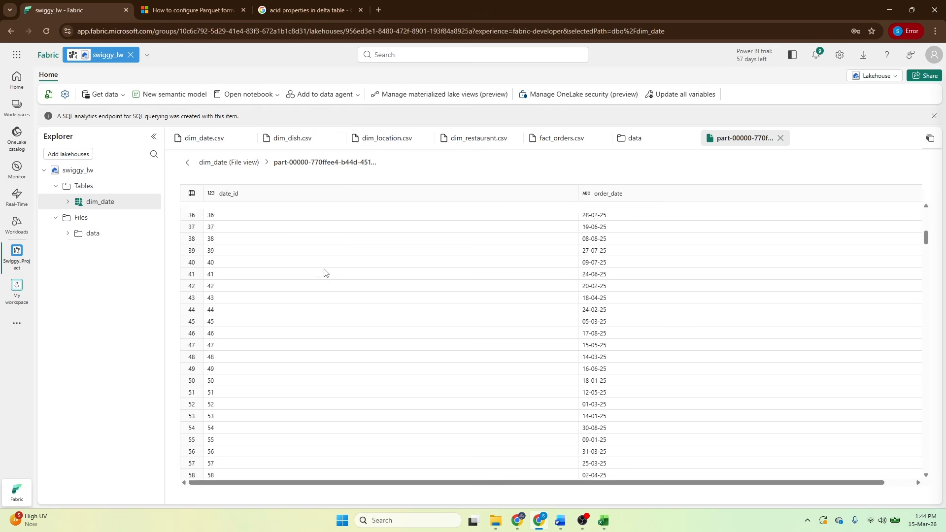
{"action": "scroll", "coordinate": [324, 273], "scroll_direction": "down", "scroll_amount": 5}
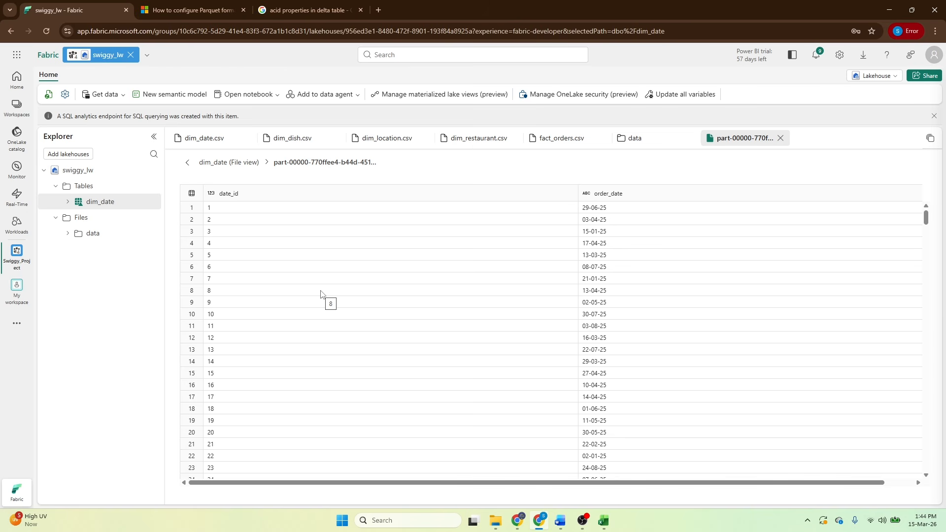
Open dim_date's _delta_log and metadata folders in File view, then return to the table preview.
{"action": "left_click", "coordinate": [114, 201]}
{"action": "left_click", "coordinate": [219, 183]}
{"action": "left_click", "coordinate": [226, 202]}
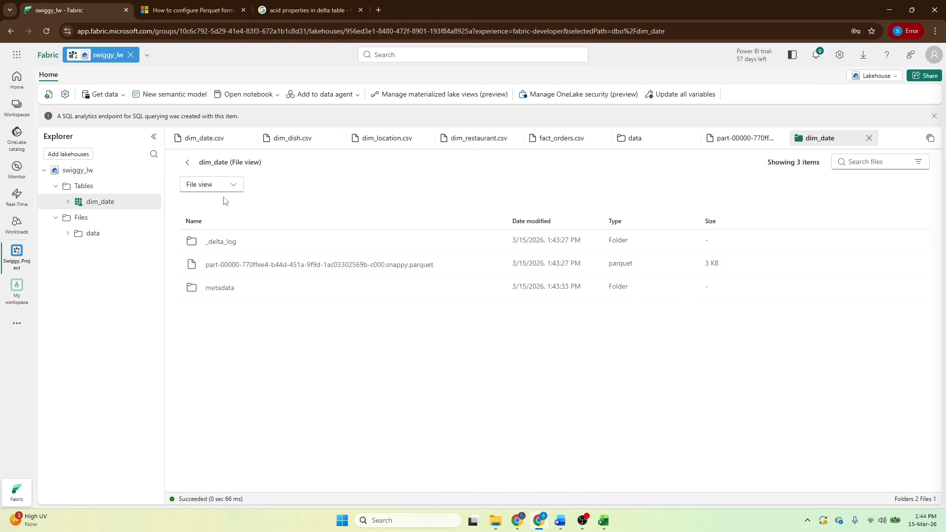
{"action": "left_click", "coordinate": [214, 242]}
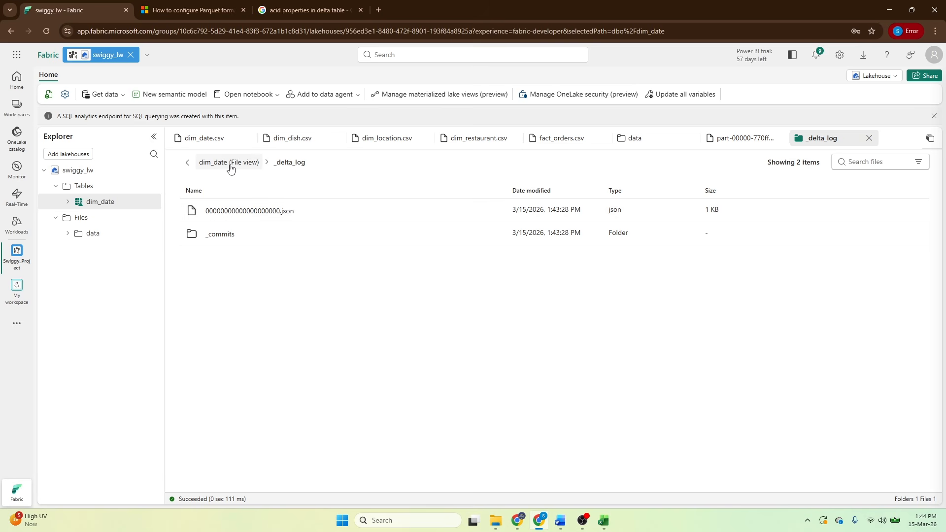
{"action": "left_click", "coordinate": [188, 163]}
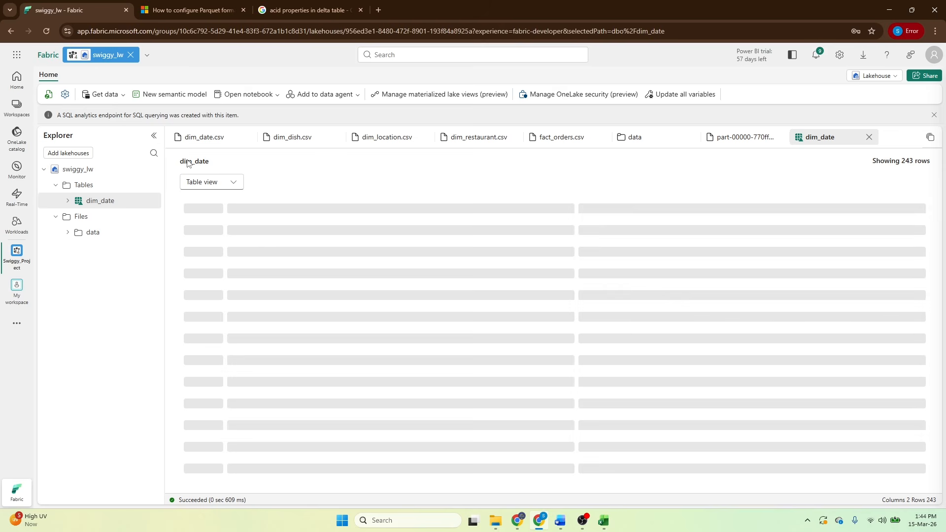
{"action": "left_click", "coordinate": [222, 189]}
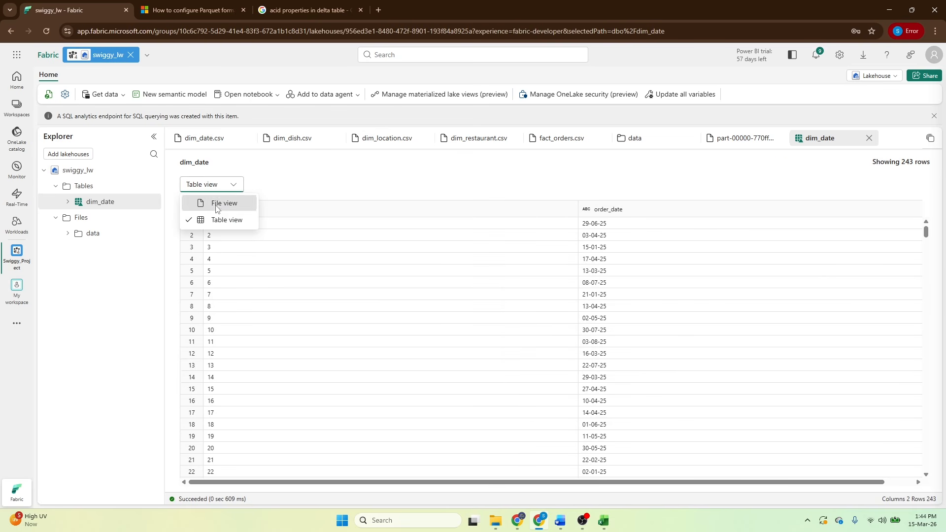
{"action": "left_click", "coordinate": [213, 202]}
{"action": "double_click", "coordinate": [231, 287]}
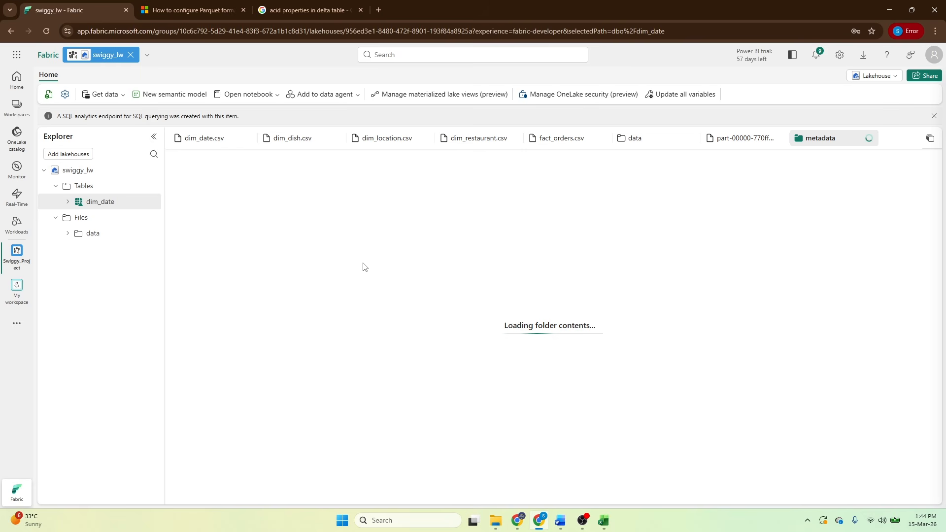
{"action": "left_click", "coordinate": [96, 207]}
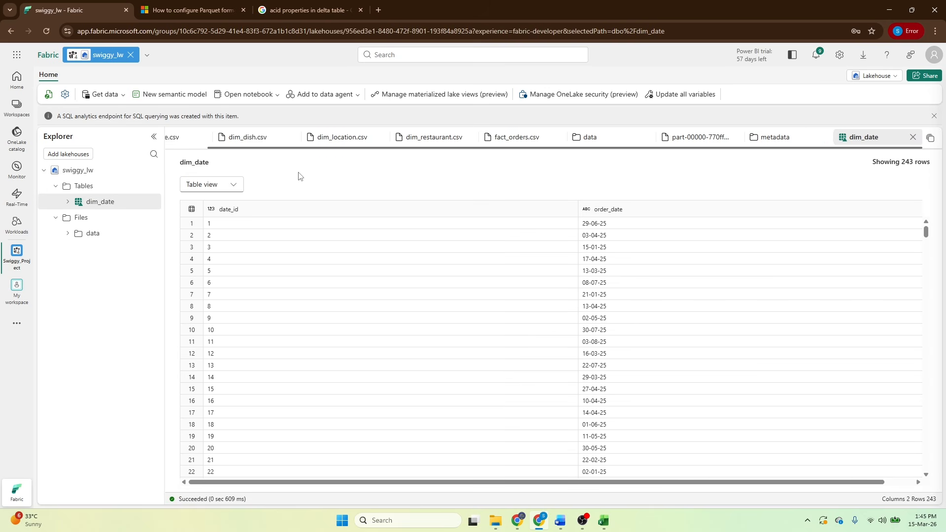
Load dim_dish.csv from the data folder into a new table named dim_dish.
{"action": "left_click", "coordinate": [105, 240]}
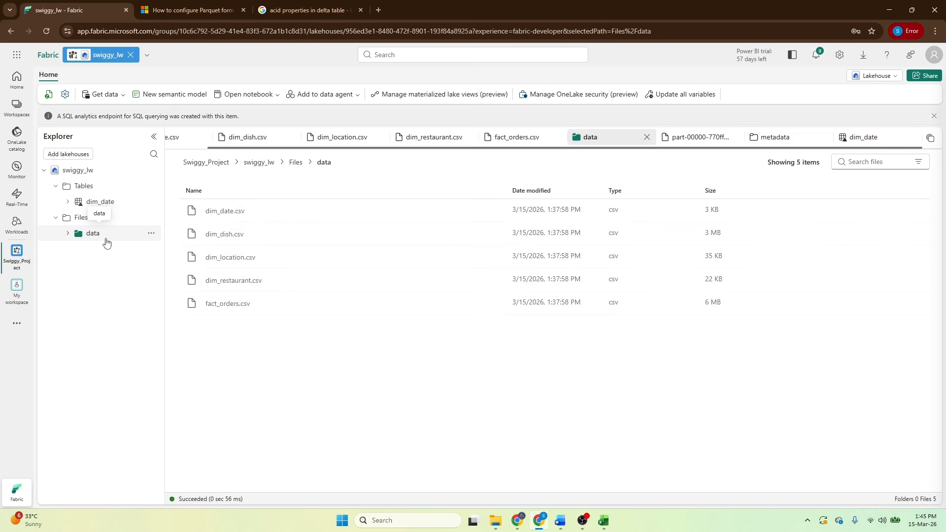
{"action": "right_click", "coordinate": [494, 239]}
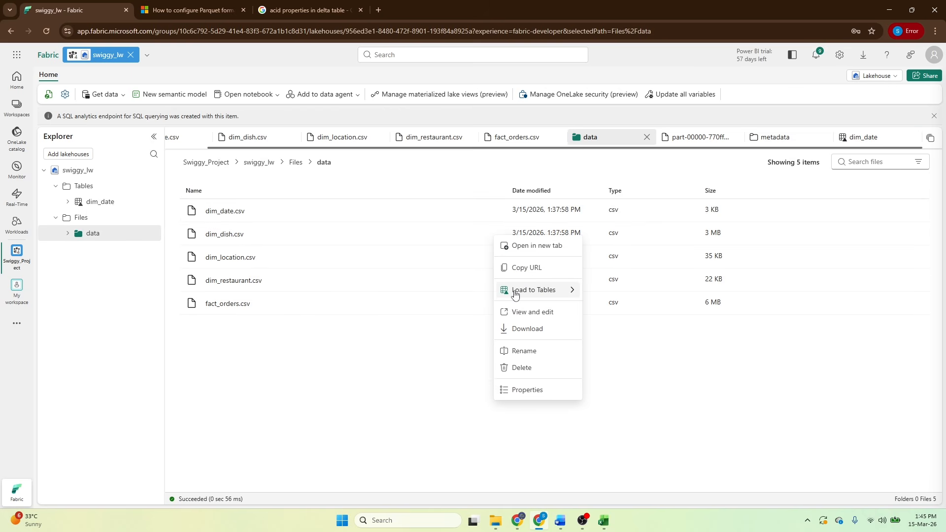
{"action": "mouse_move", "coordinate": [515, 295]}
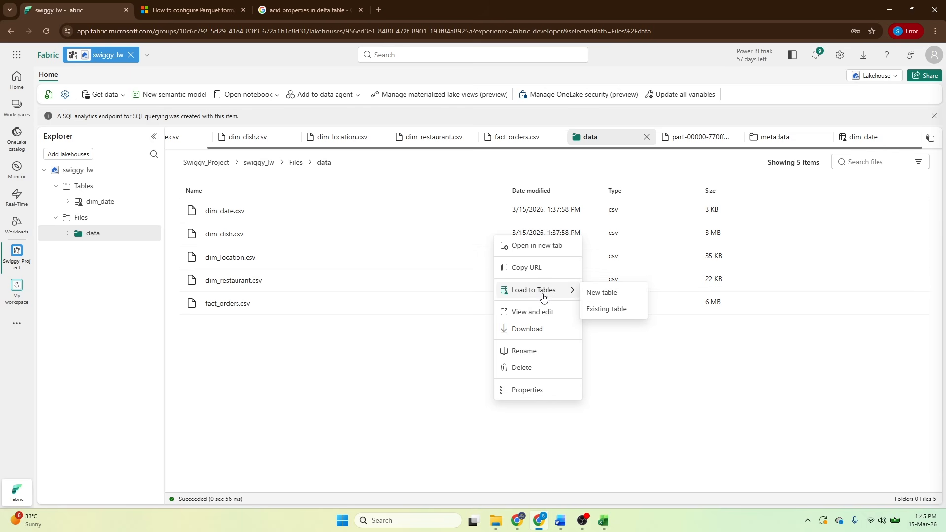
{"action": "left_click", "coordinate": [604, 293]}
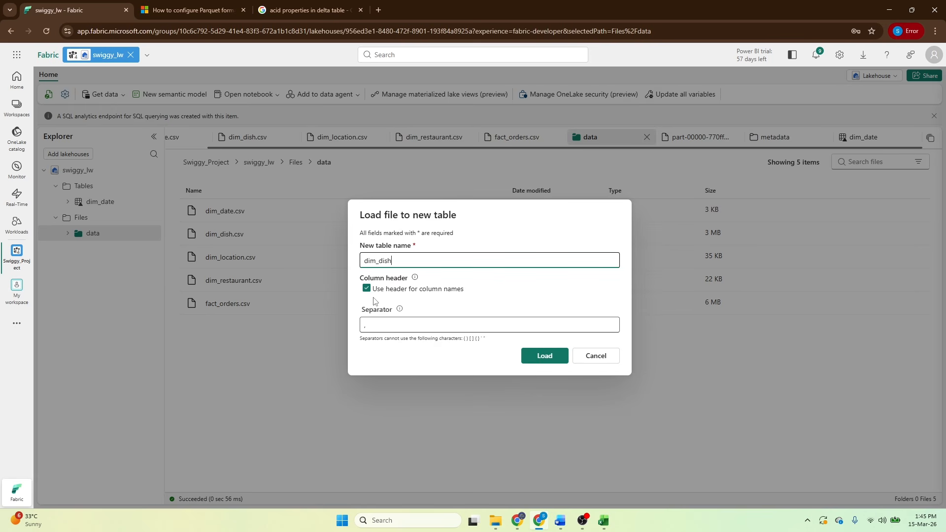
{"action": "left_click", "coordinate": [546, 361]}
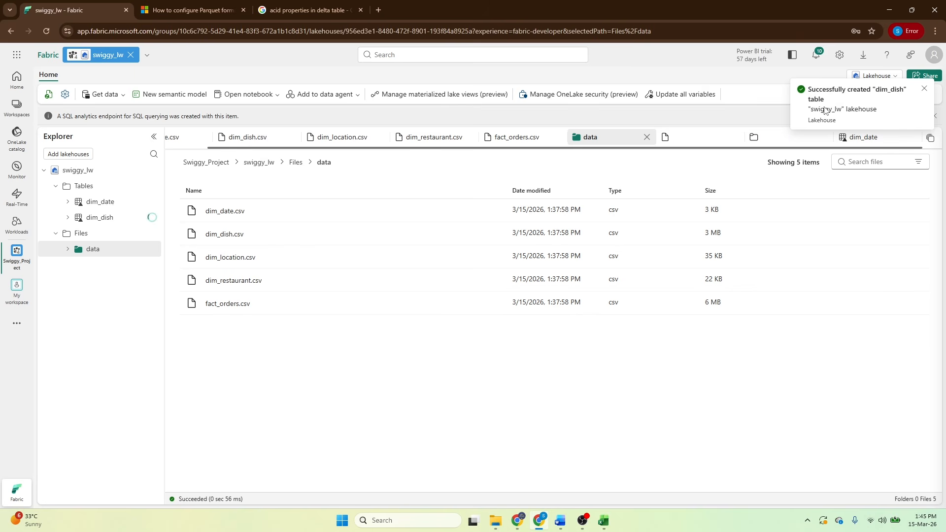
Preview the dim_dish table's 1000 rows across dish_id, category and dish_name.
{"action": "left_click", "coordinate": [100, 219]}
{"action": "scroll", "coordinate": [328, 300], "scroll_direction": "down", "scroll_amount": 5}
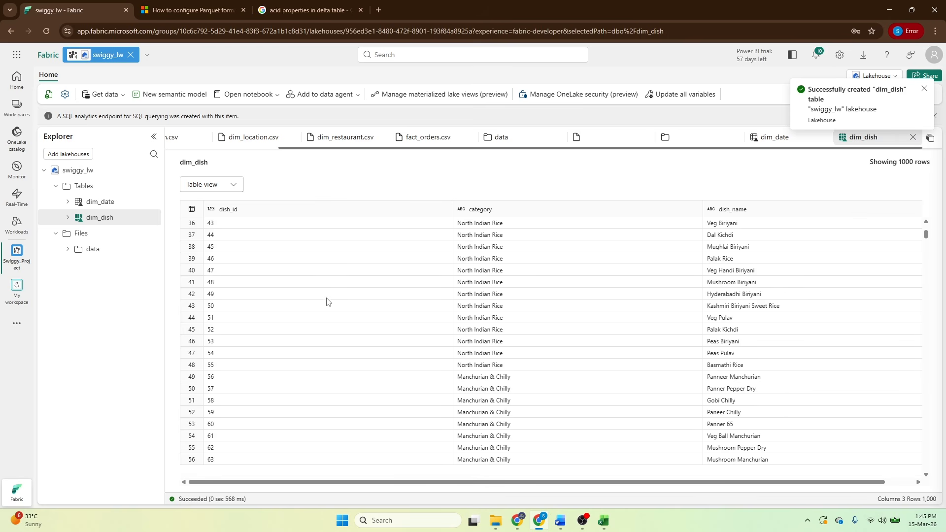
{"action": "scroll", "coordinate": [328, 300], "scroll_direction": "up", "scroll_amount": 5}
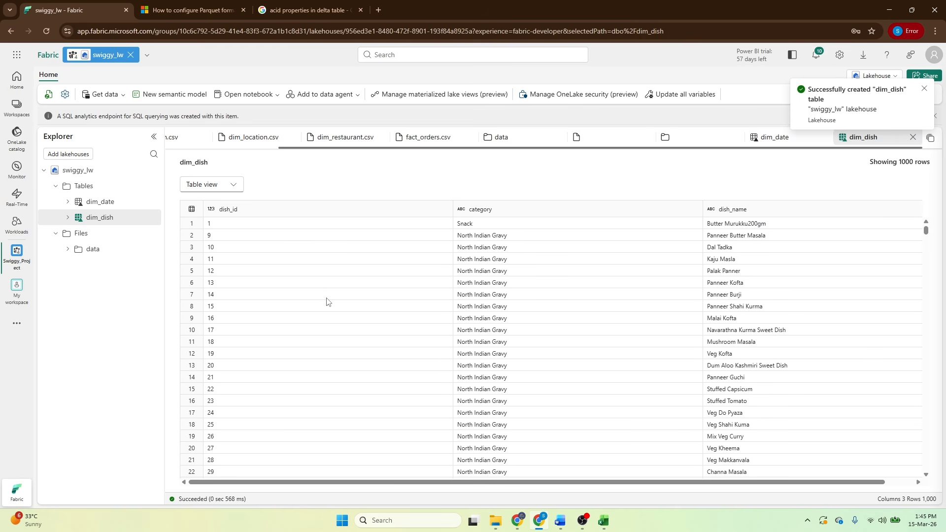
{"action": "scroll", "coordinate": [327, 302], "scroll_direction": "down", "scroll_amount": 5}
{"action": "scroll", "coordinate": [328, 301], "scroll_direction": "up", "scroll_amount": 5}
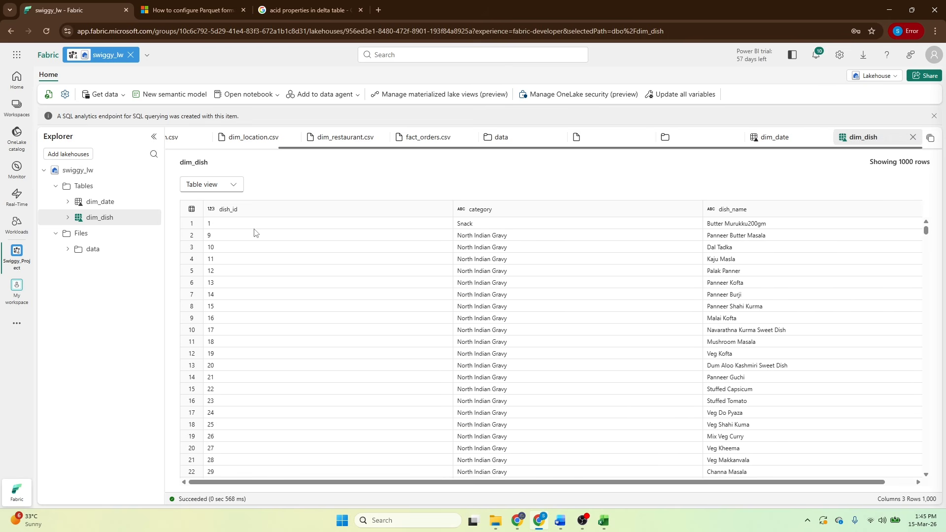
Show dim_dish in File view, preview its parquet file, then go back to the table view.
{"action": "left_click", "coordinate": [232, 185]}
{"action": "left_click", "coordinate": [222, 203]}
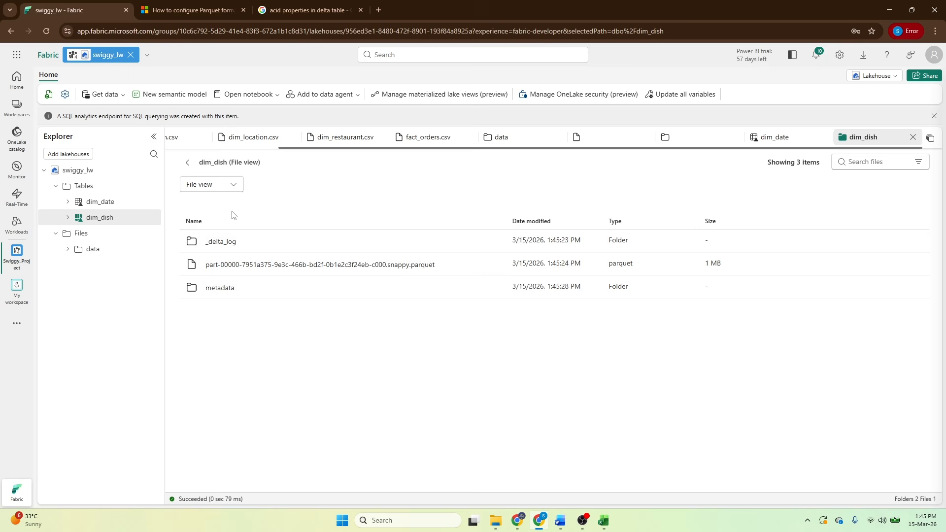
{"action": "left_click", "coordinate": [257, 266]}
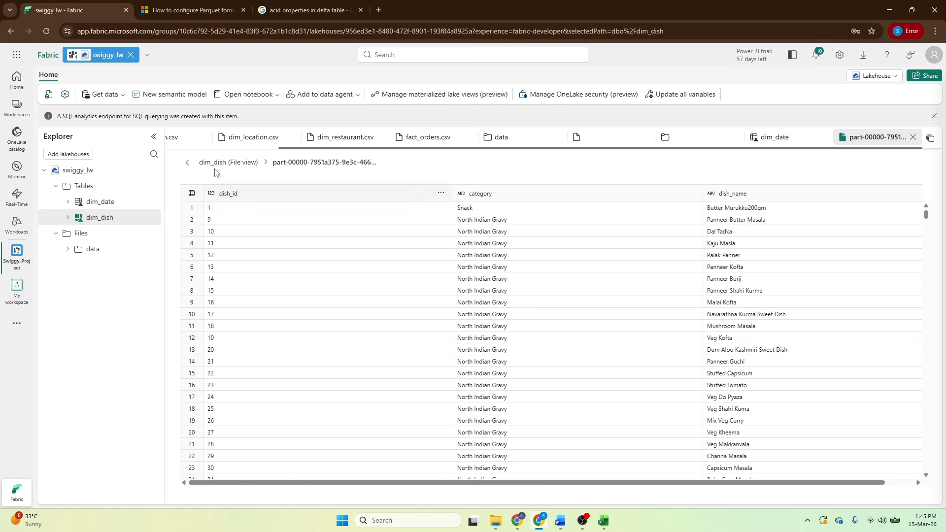
{"action": "left_click", "coordinate": [188, 162]}
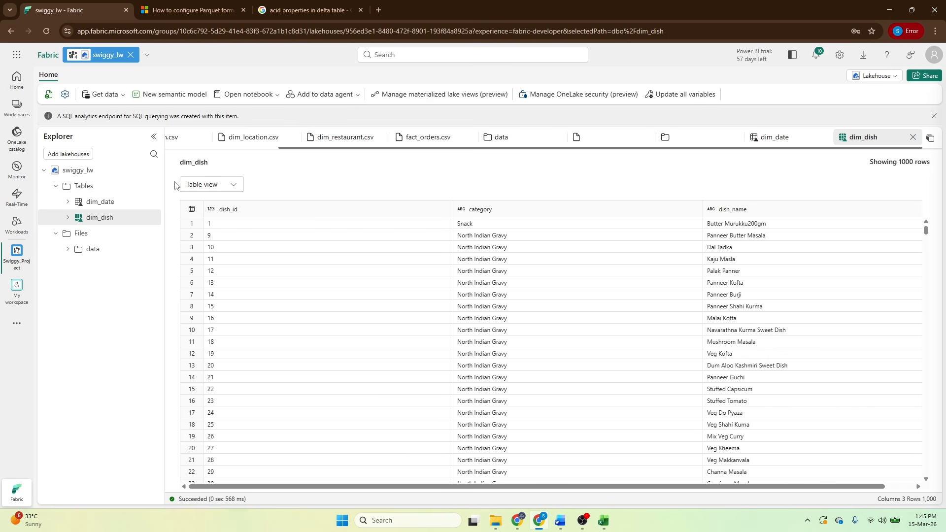
Load dim_location.csv and dim_restaurant.csv into new tables of the same names.
{"action": "left_click", "coordinate": [95, 249]}
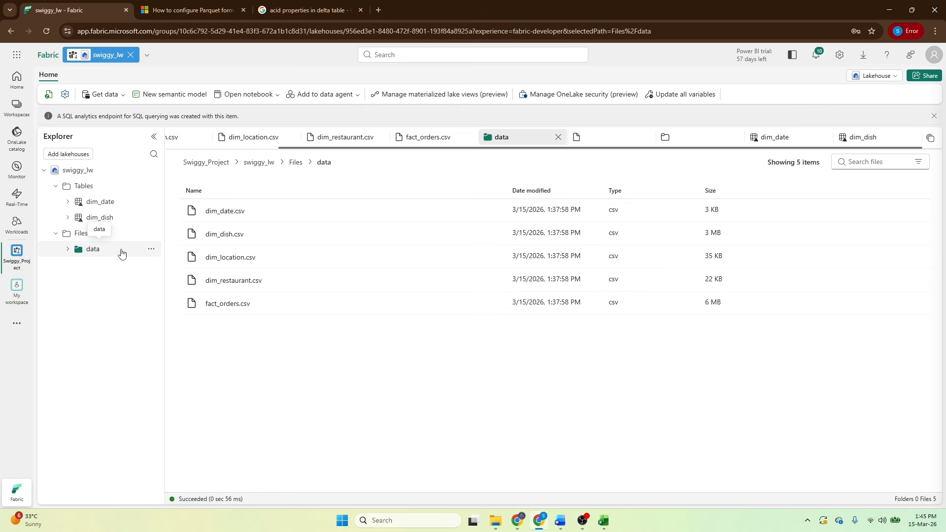
{"action": "left_click", "coordinate": [494, 257]}
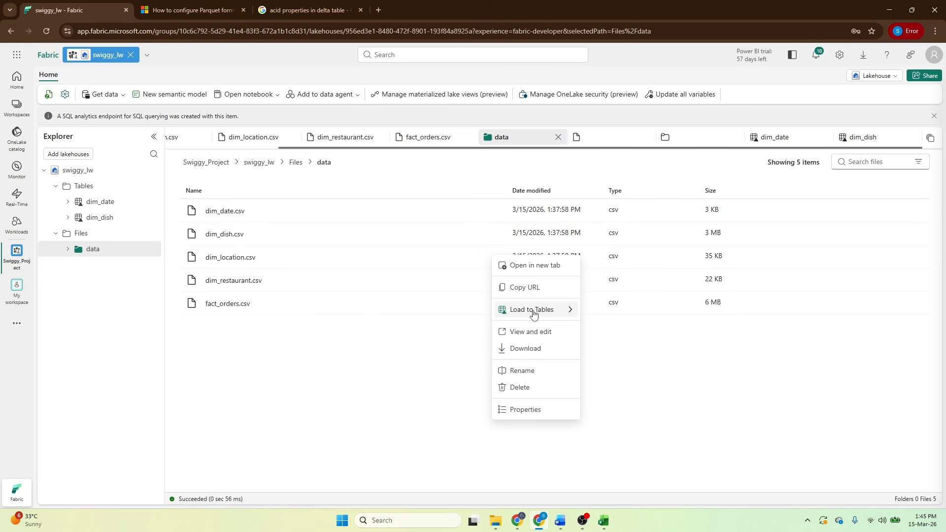
{"action": "mouse_move", "coordinate": [534, 314]}
{"action": "left_click", "coordinate": [602, 312]}
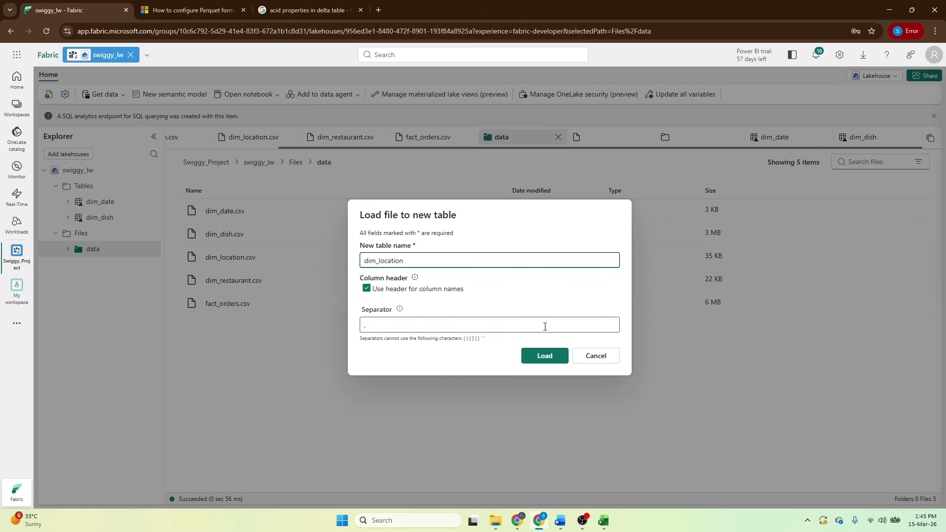
{"action": "left_click", "coordinate": [544, 355]}
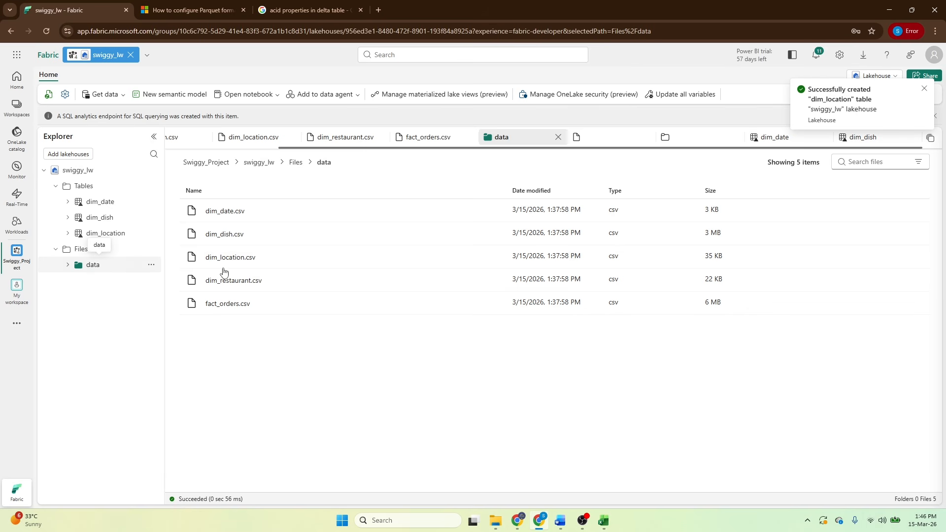
{"action": "left_click", "coordinate": [498, 282]}
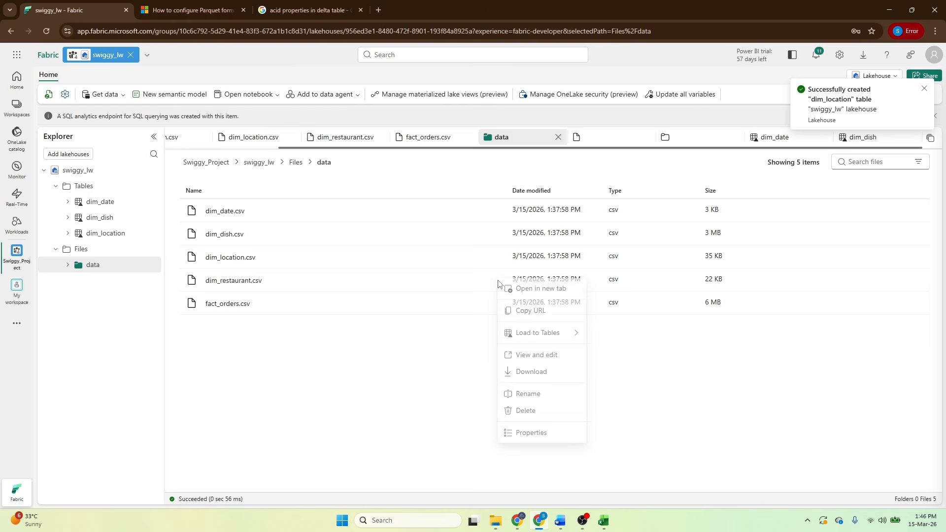
{"action": "mouse_move", "coordinate": [552, 340]}
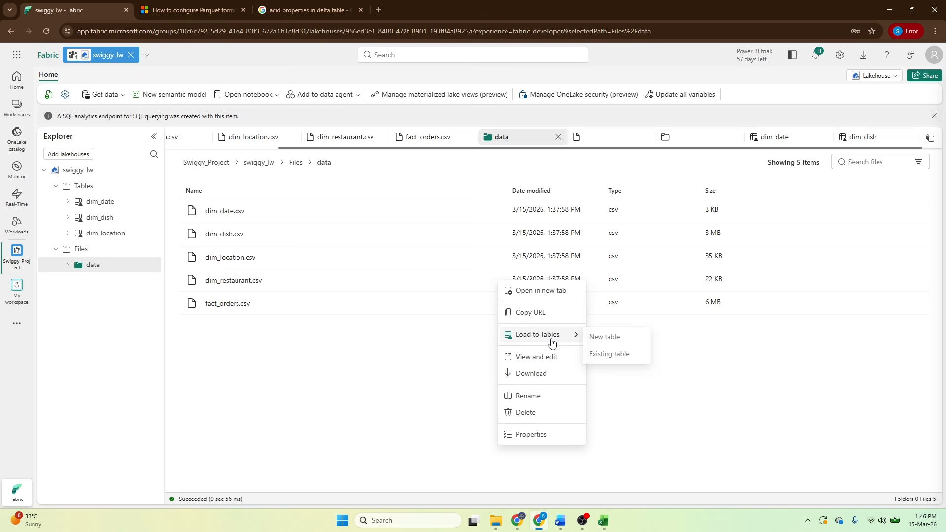
{"action": "left_click", "coordinate": [604, 337]}
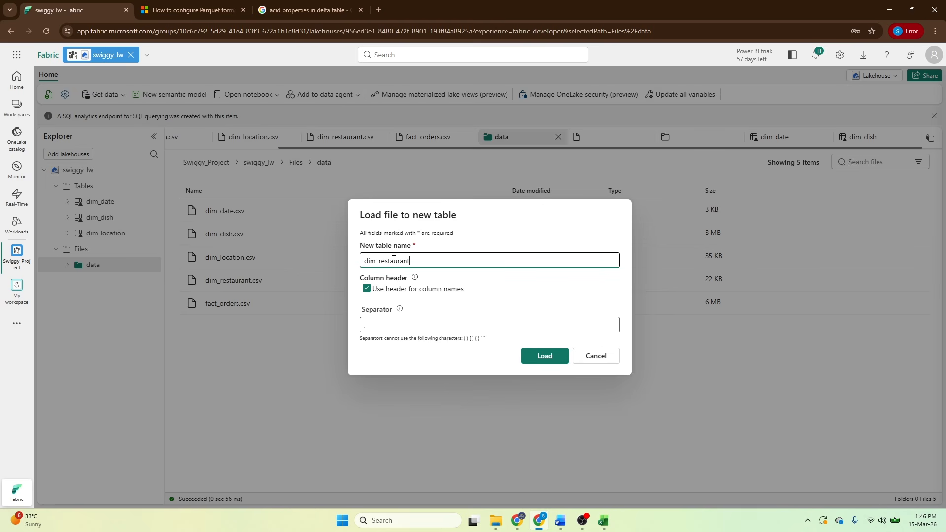
{"action": "left_click", "coordinate": [529, 356]}
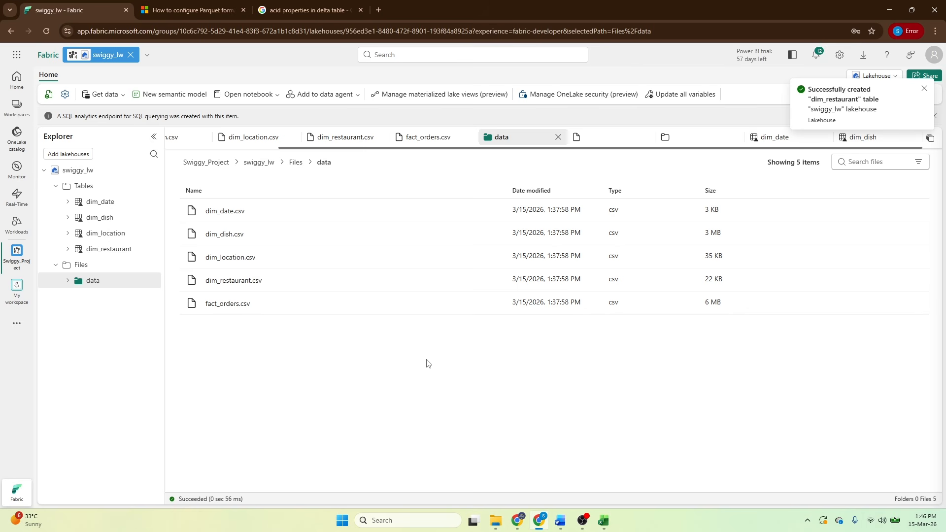
Load fact_orders.csv into a new table named fact_orders.
{"action": "left_click", "coordinate": [496, 305]}
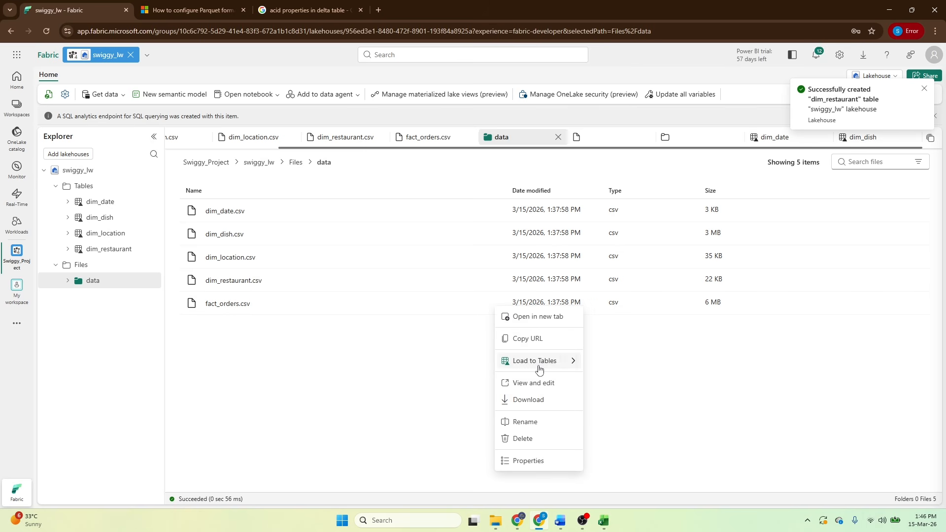
{"action": "mouse_move", "coordinate": [539, 365]}
{"action": "left_click", "coordinate": [599, 363]}
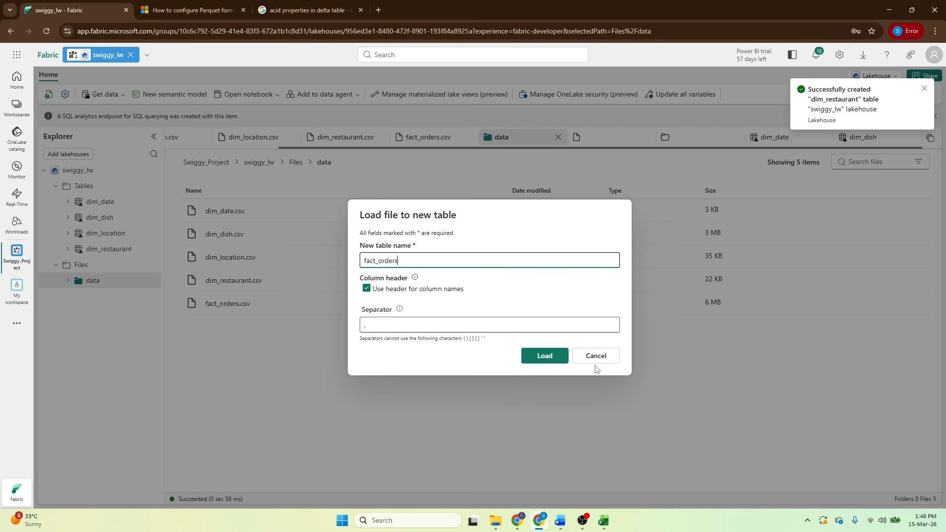
{"action": "left_click", "coordinate": [550, 365]}
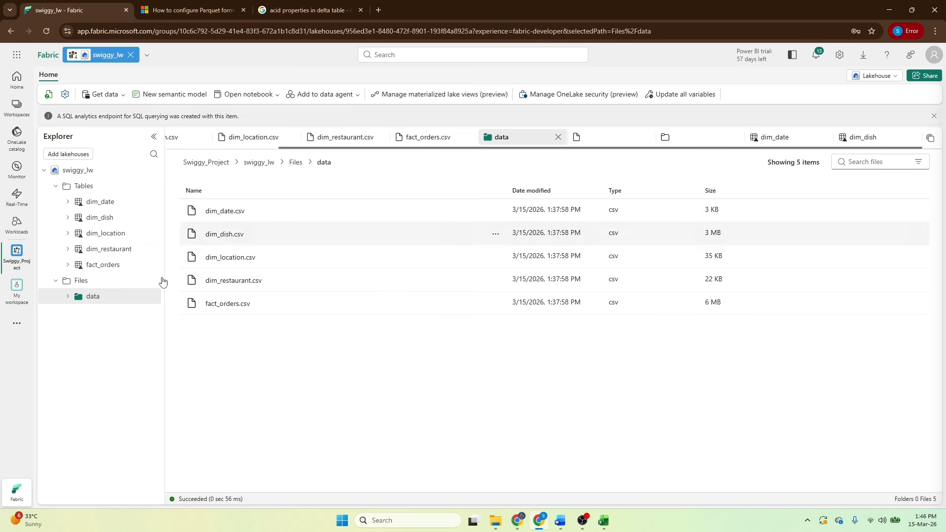
Preview the dim_location, dim_restaurant and fact_orders tables, then reopen the data folder.
{"action": "left_click", "coordinate": [112, 233]}
{"action": "scroll", "coordinate": [329, 324], "scroll_direction": "down", "scroll_amount": 9}
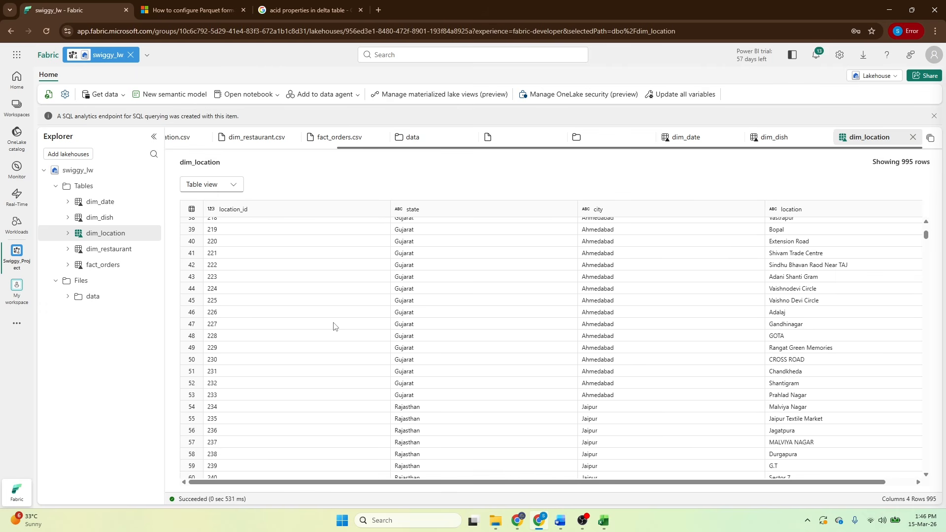
{"action": "scroll", "coordinate": [334, 326], "scroll_direction": "up", "scroll_amount": 10}
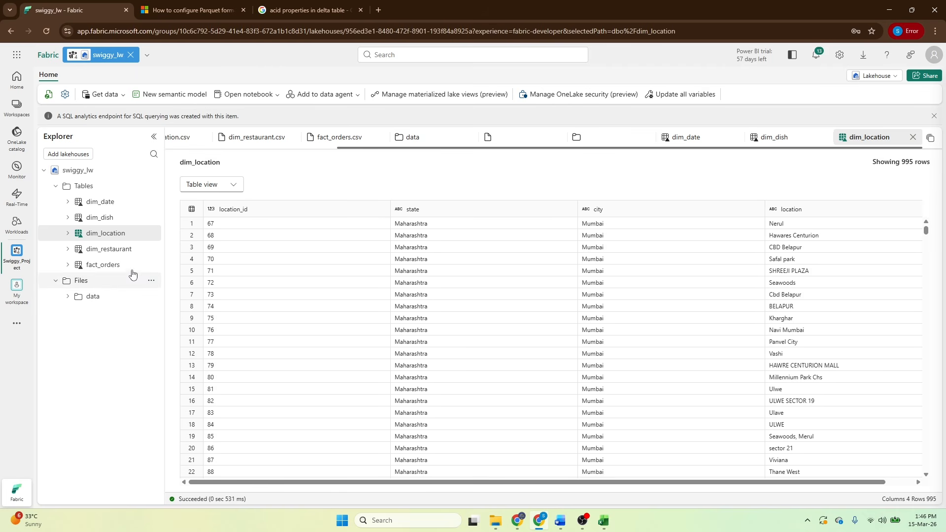
{"action": "left_click", "coordinate": [107, 250]}
{"action": "scroll", "coordinate": [288, 295], "scroll_direction": "down", "scroll_amount": 6}
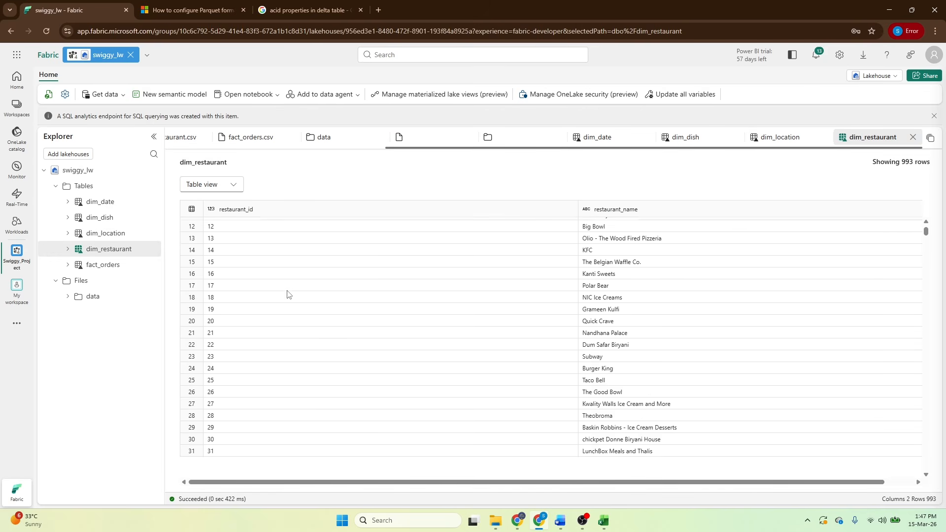
{"action": "scroll", "coordinate": [291, 296], "scroll_direction": "up", "scroll_amount": 7}
{"action": "left_click", "coordinate": [114, 264]}
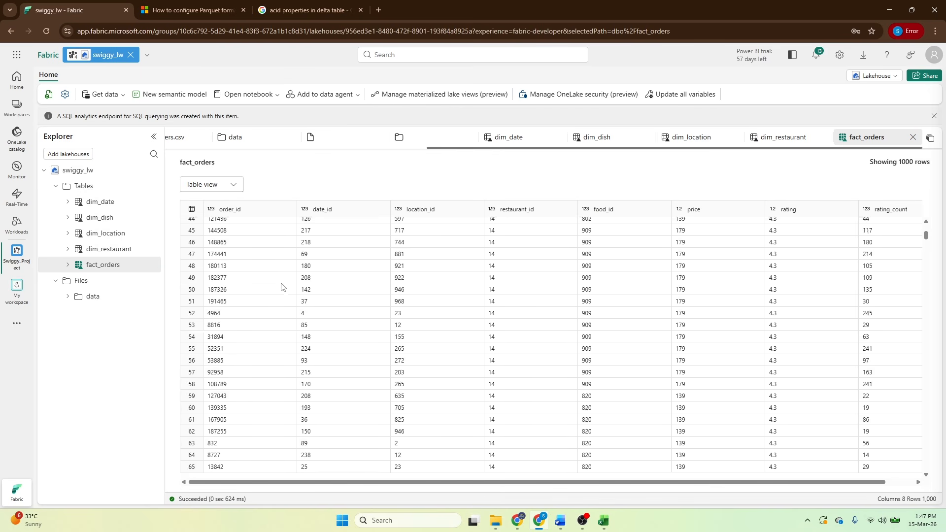
{"action": "scroll", "coordinate": [708, 332], "scroll_direction": "down", "scroll_amount": 3}
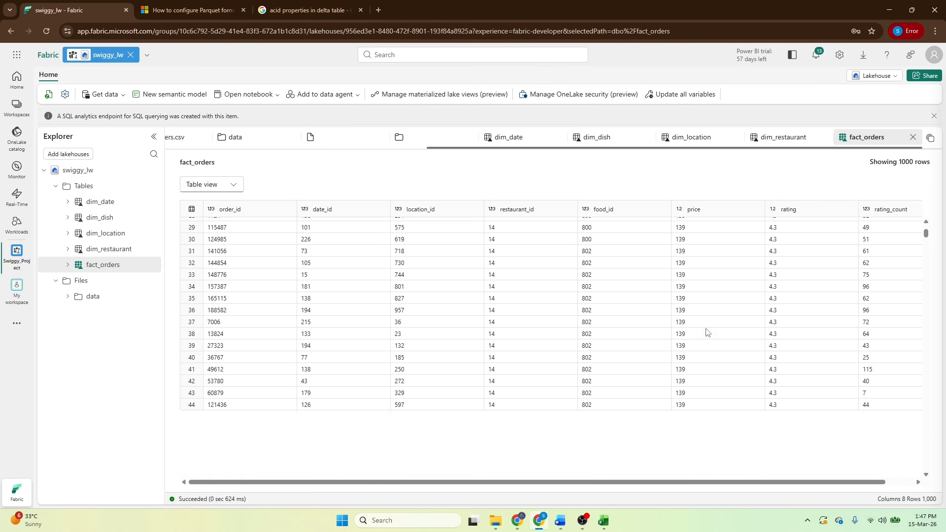
{"action": "scroll", "coordinate": [707, 332], "scroll_direction": "up", "scroll_amount": 3}
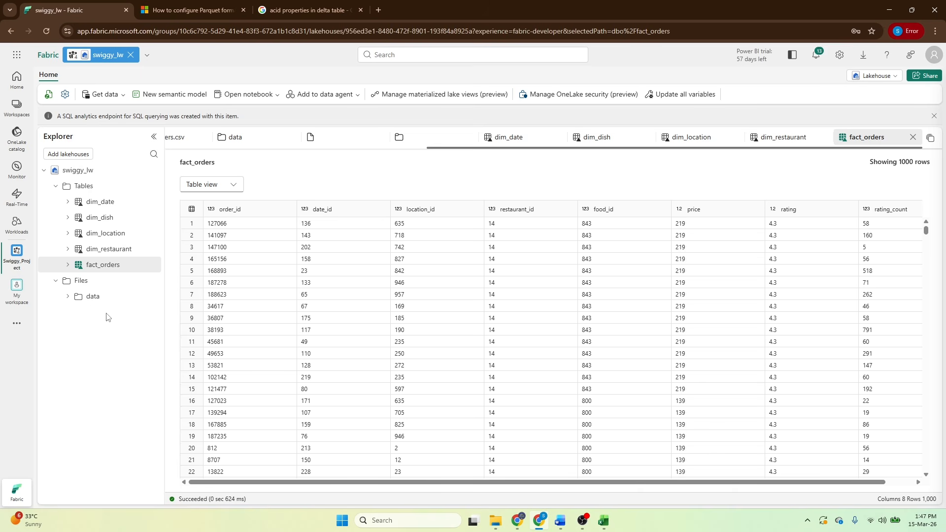
{"action": "left_click", "coordinate": [93, 296]}
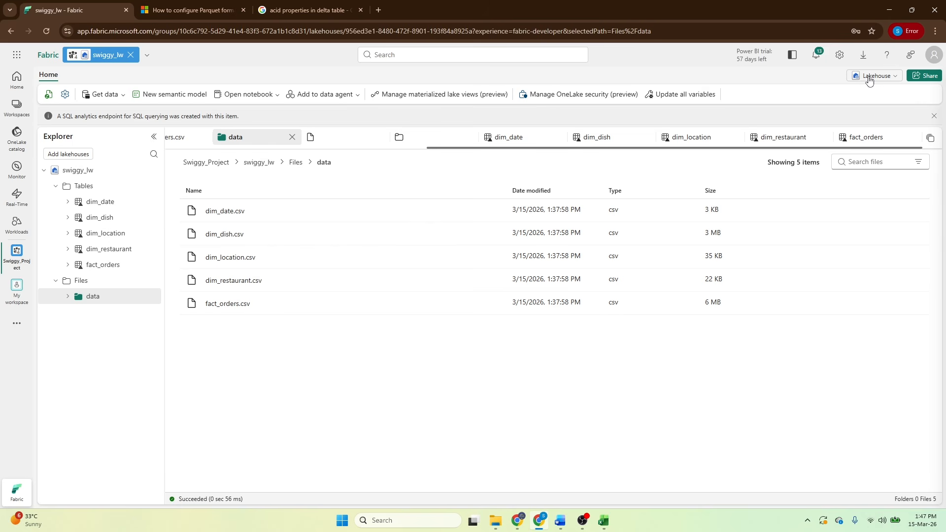
Choose SQL analytics endpoint from the Lakehouse dropdown for swiggy_lw.
{"action": "left_click", "coordinate": [886, 79]}
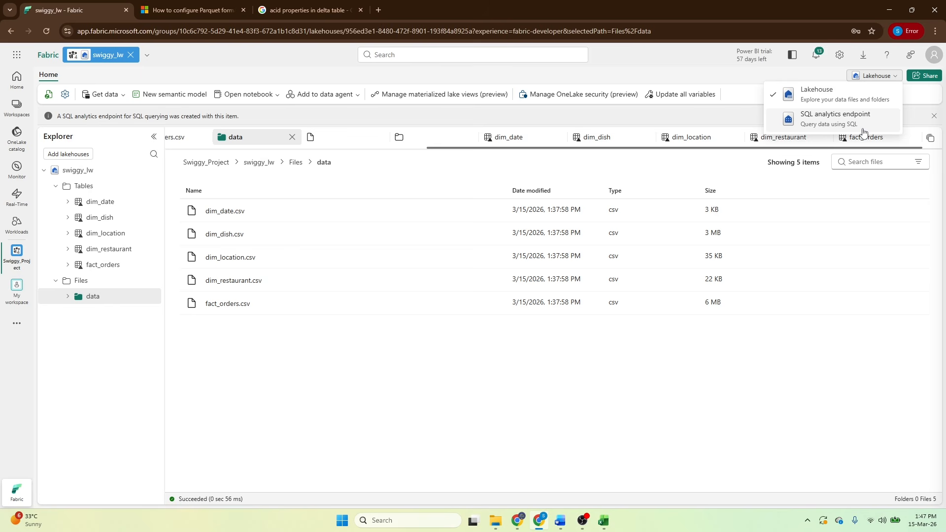
{"action": "left_click", "coordinate": [833, 123]}
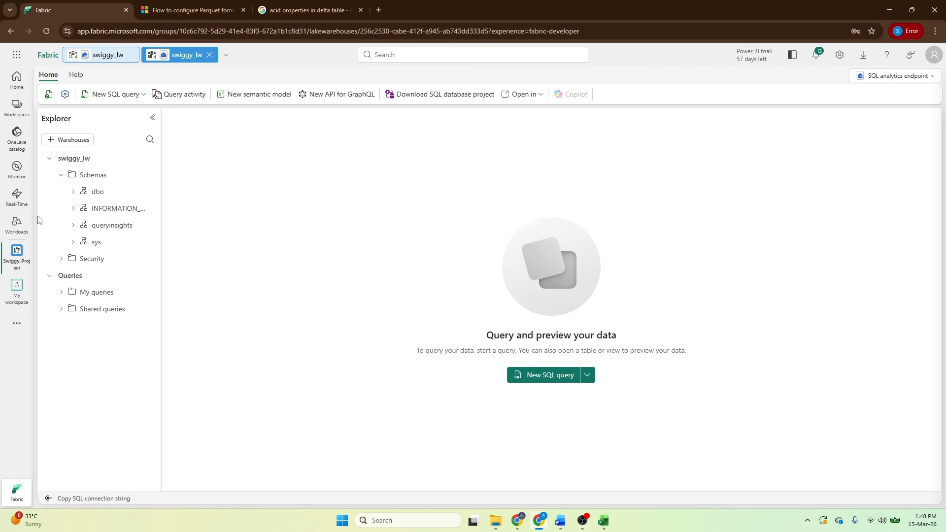
{"action": "left_click", "coordinate": [22, 114]}
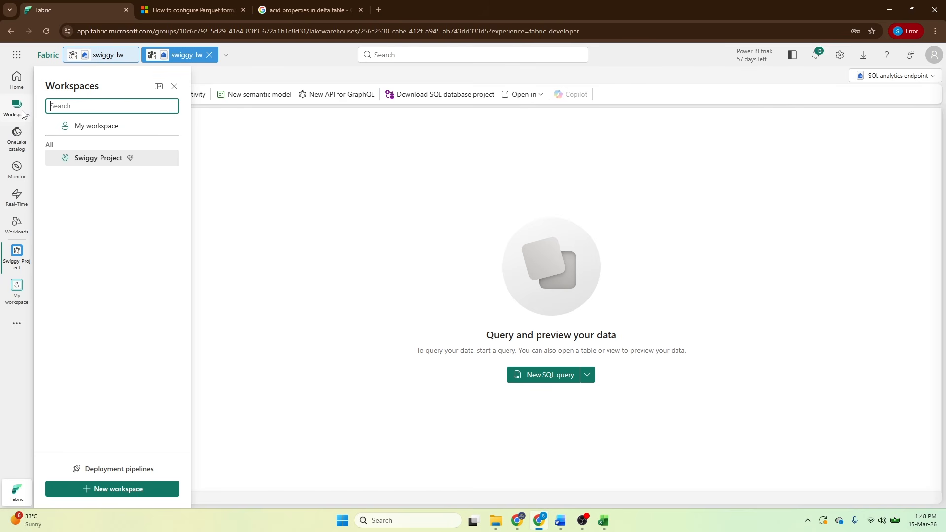
{"action": "left_click", "coordinate": [87, 158]}
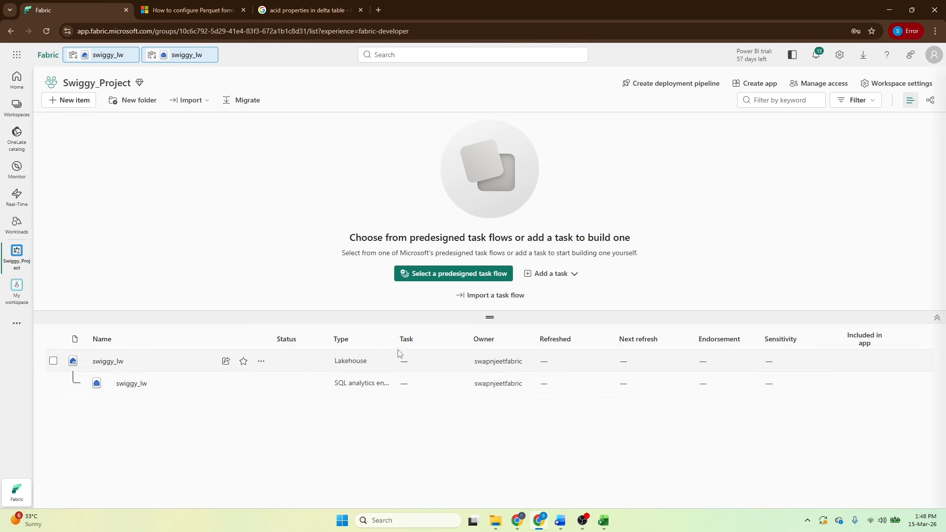
{"action": "left_click_drag", "start_coordinate": [394, 340], "coordinate": [436, 340]}
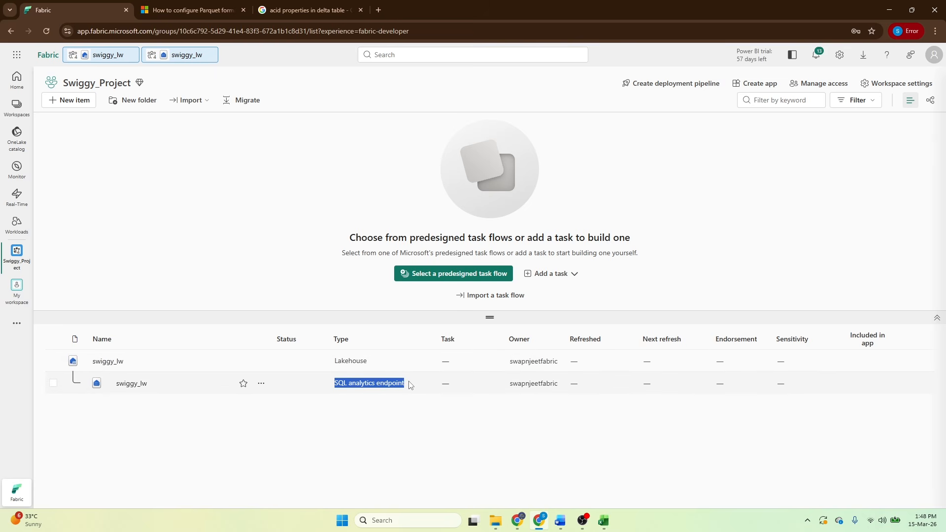
{"action": "left_click", "coordinate": [177, 423]}
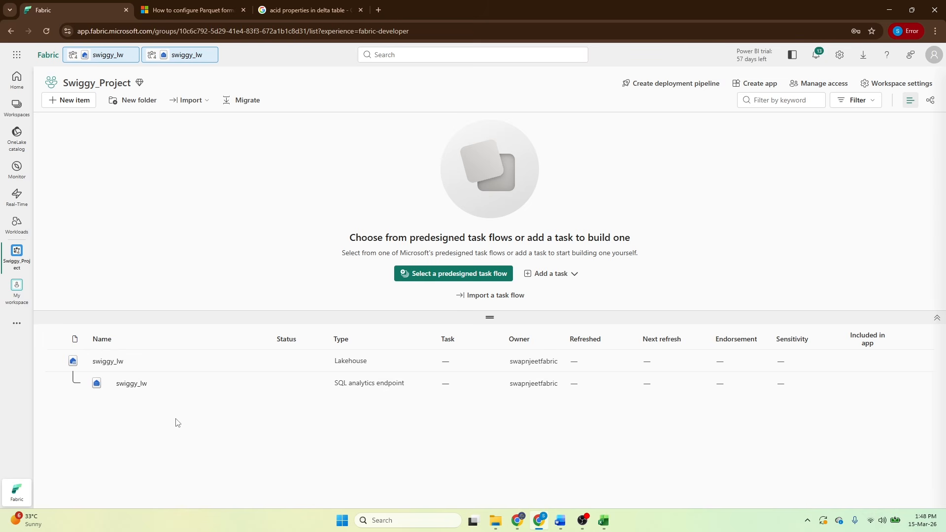
{"action": "left_click", "coordinate": [131, 385]}
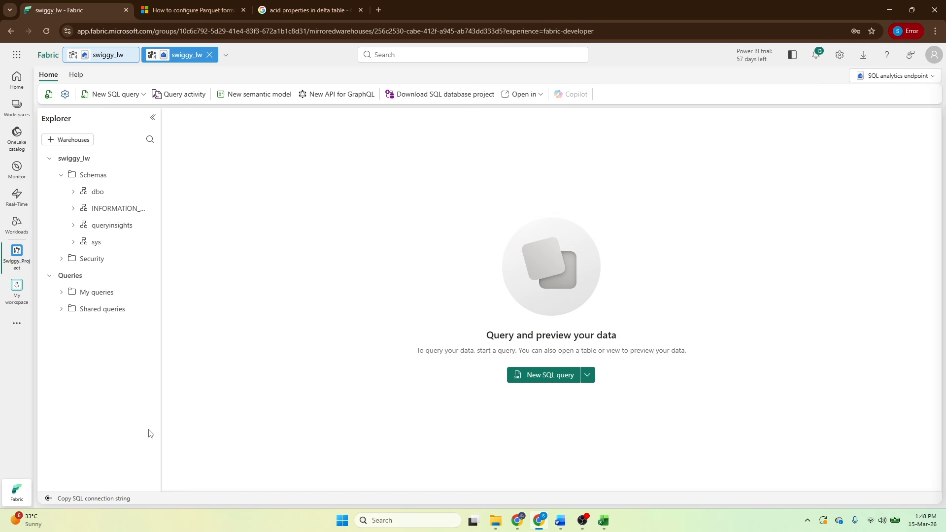
Widen the Explorer pane and expand dbo > Tables to show the five tables.
{"action": "left_click_drag", "start_coordinate": [162, 236], "coordinate": [202, 231]}
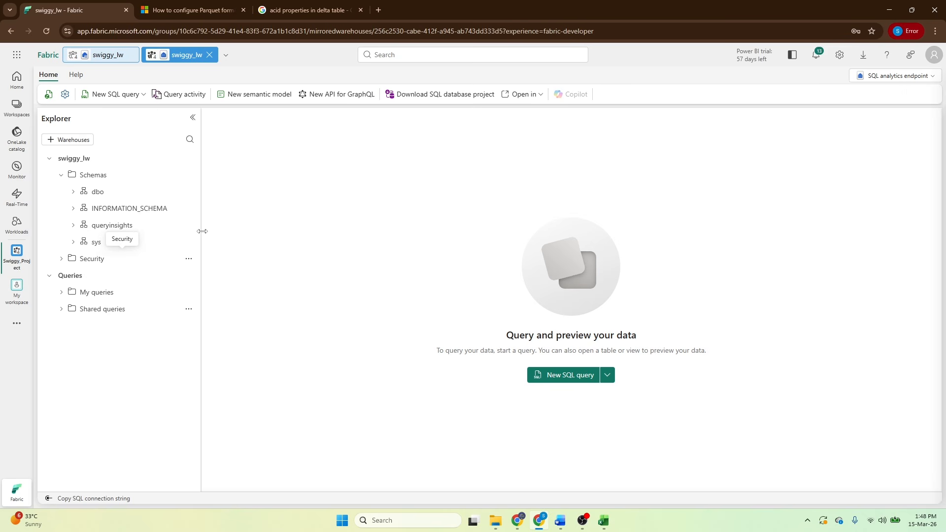
{"action": "left_click", "coordinate": [73, 193]}
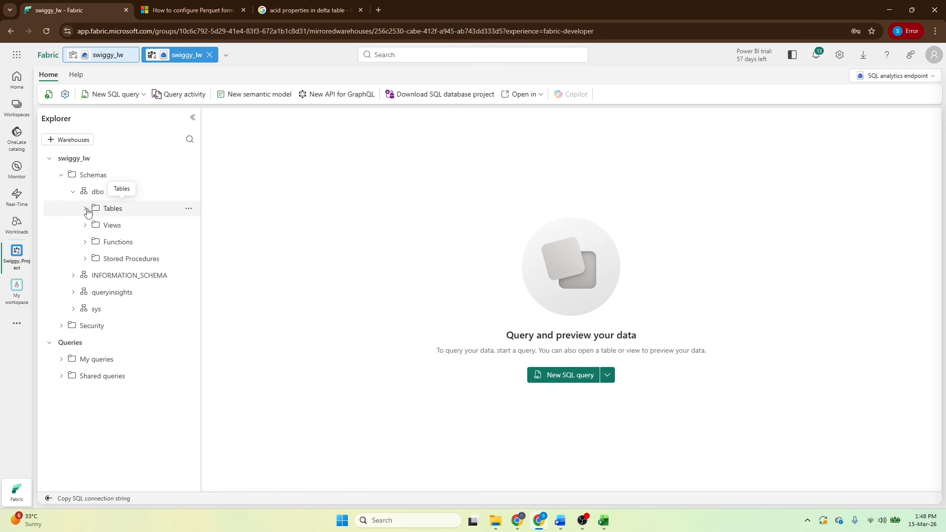
{"action": "left_click", "coordinate": [86, 211]}
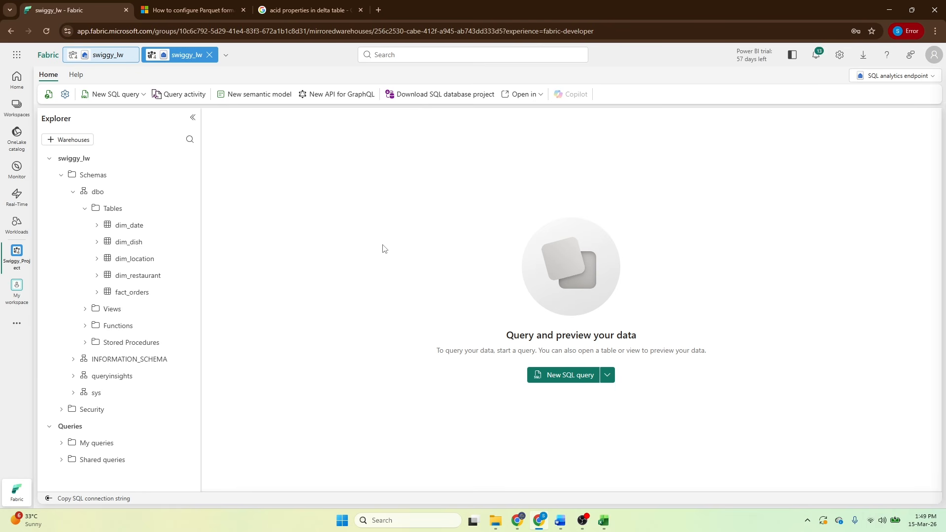
Run select * from dim_dish in a new SQL query and review the results.
{"action": "left_click", "coordinate": [109, 95]}
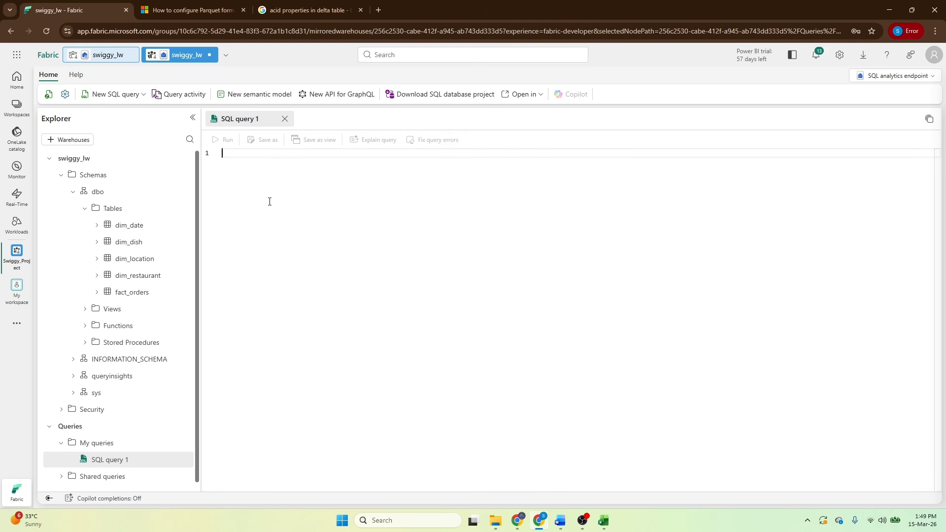
{"action": "type", "text": "sele"}
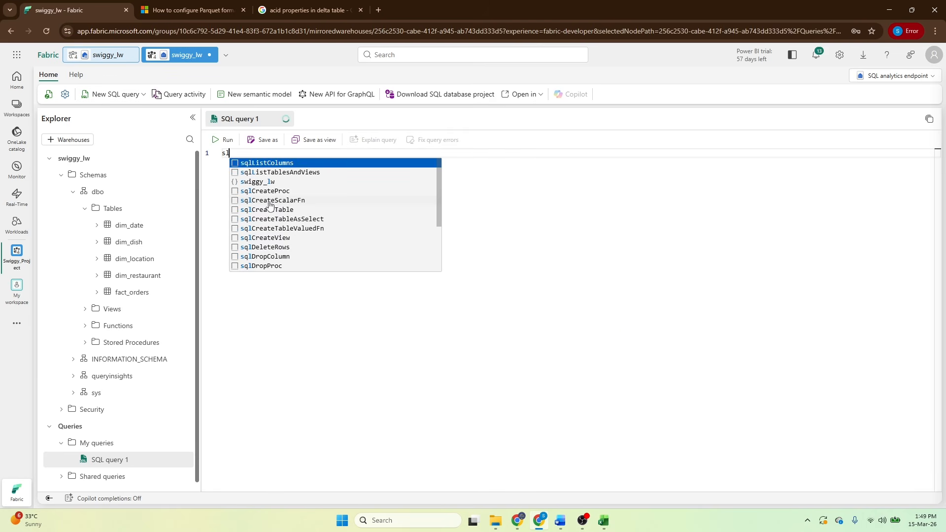
{"action": "type", "text": "ct "}
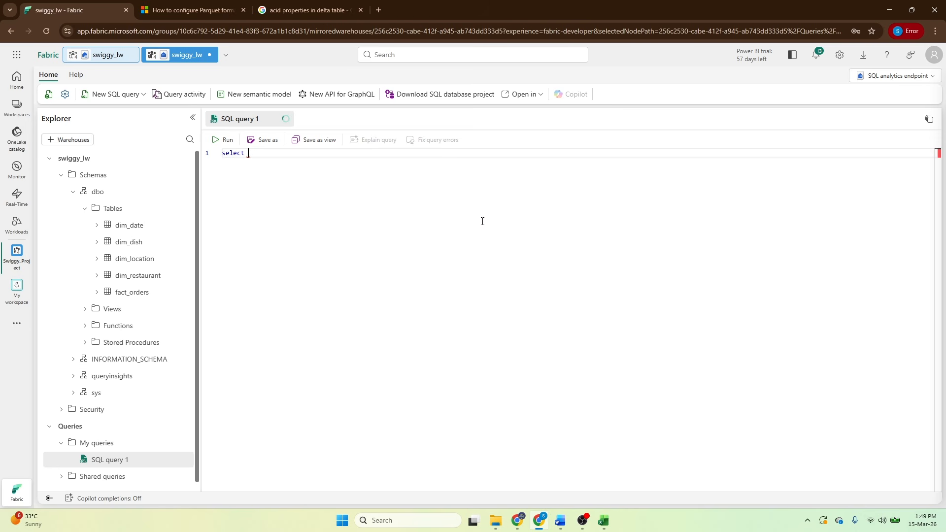
{"action": "type", "text": "* fr"}
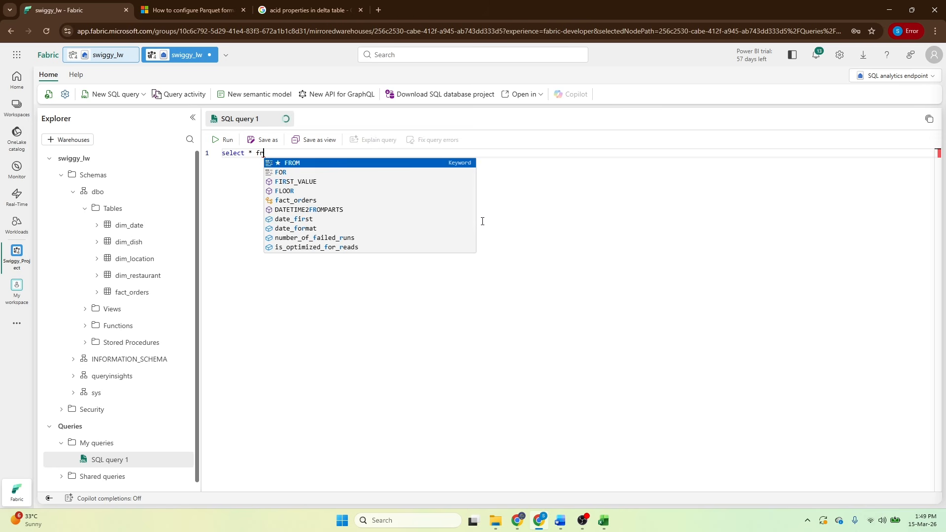
{"action": "type", "text": "om "}
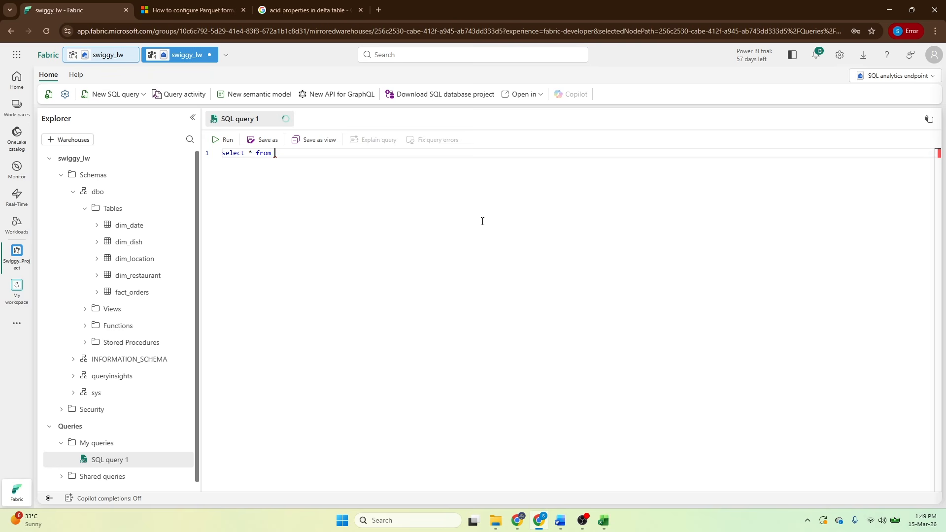
{"action": "type", "text": "dis"}
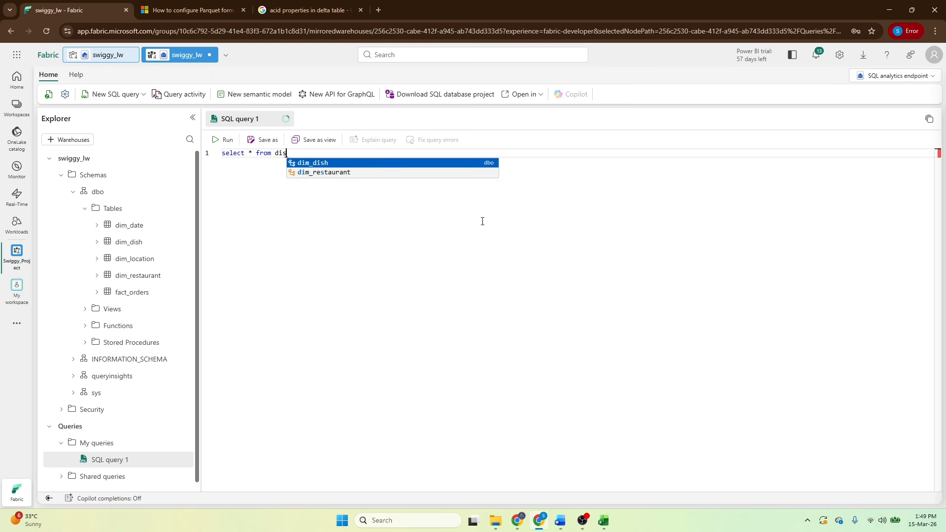
{"action": "left_click", "coordinate": [314, 162]}
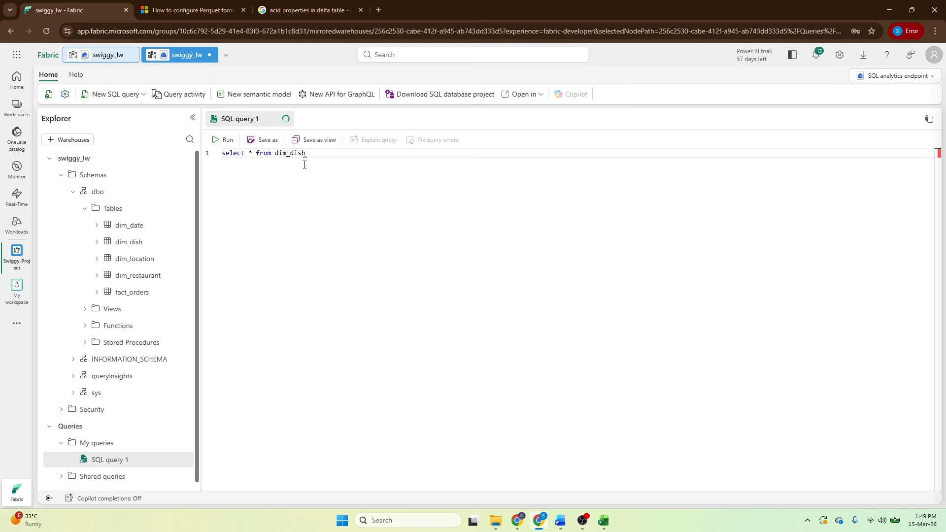
{"action": "key", "text": "ctrl+a"}
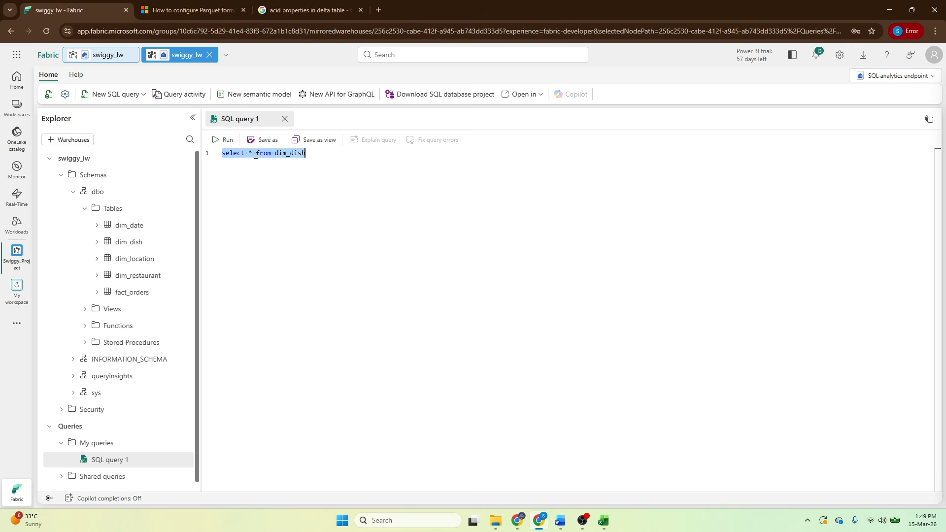
{"action": "left_click", "coordinate": [227, 140]}
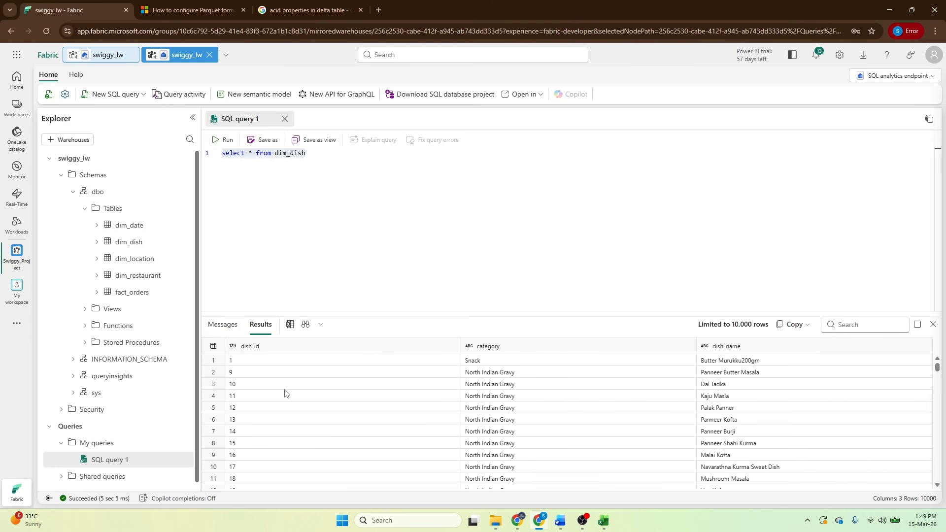
{"action": "scroll", "coordinate": [284, 393], "scroll_direction": "down", "scroll_amount": 9}
{"action": "scroll", "coordinate": [296, 414], "scroll_direction": "up", "scroll_amount": 9}
{"action": "scroll", "coordinate": [741, 413], "scroll_direction": "down", "scroll_amount": 15}
{"action": "scroll", "coordinate": [741, 413], "scroll_direction": "up", "scroll_amount": 6}
{"action": "scroll", "coordinate": [741, 413], "scroll_direction": "up", "scroll_amount": 8}
Change the query to select * from dim_date and run it, returning 243 rows.
{"action": "left_click_drag", "start_coordinate": [294, 151], "coordinate": [311, 150]}
{"action": "type", "text": "at"}
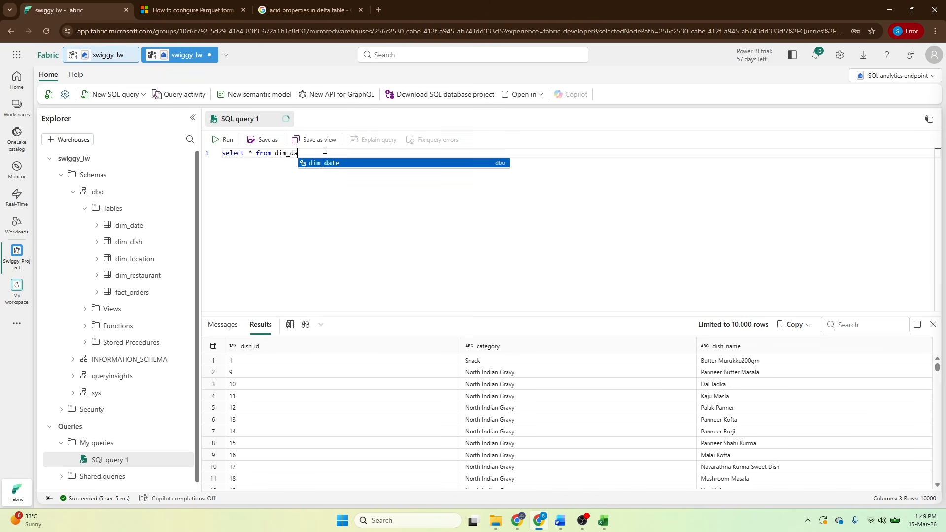
{"action": "left_click", "coordinate": [335, 164]}
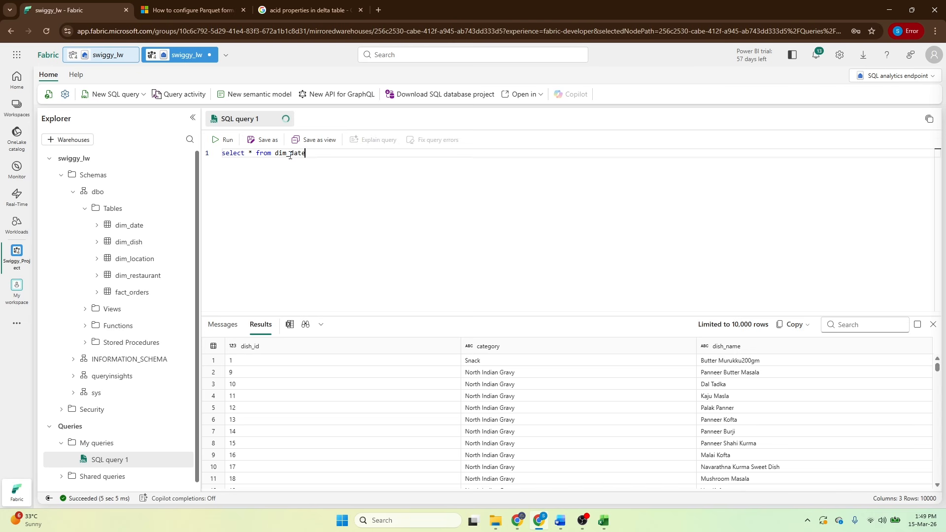
{"action": "triple_click", "coordinate": [290, 153]}
{"action": "left_click", "coordinate": [234, 140]}
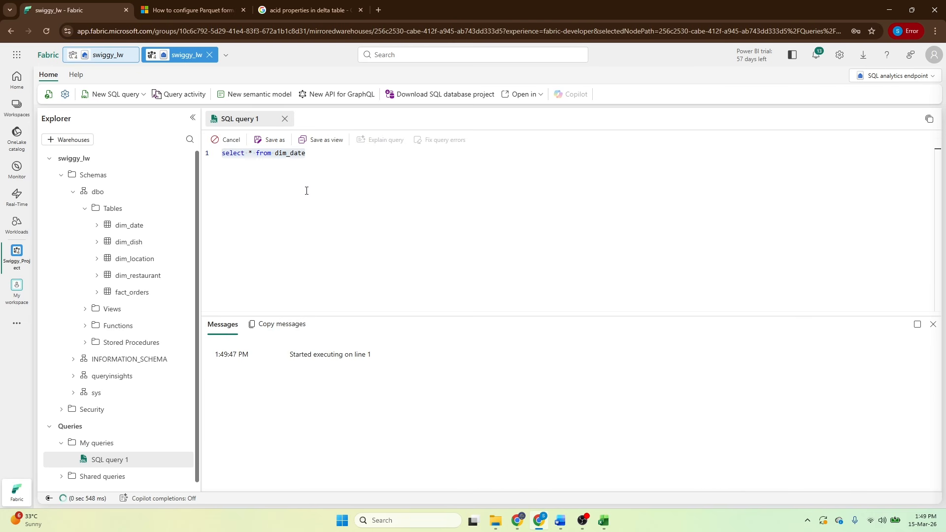
{"action": "scroll", "coordinate": [290, 375], "scroll_direction": "down", "scroll_amount": 3}
{"action": "scroll", "coordinate": [290, 374], "scroll_direction": "up", "scroll_amount": 3}
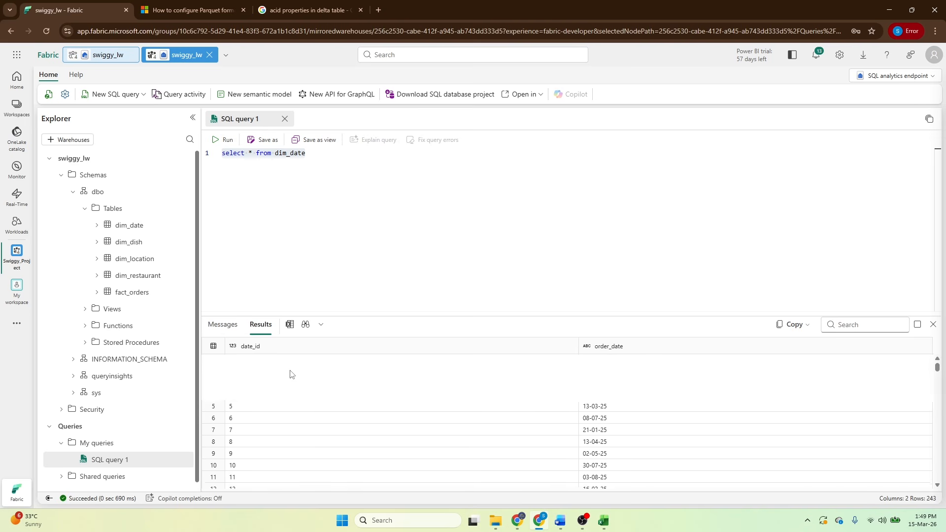
Add and run select count(*) from dim_date on line 2, returning 243.
{"action": "left_click", "coordinate": [321, 165]}
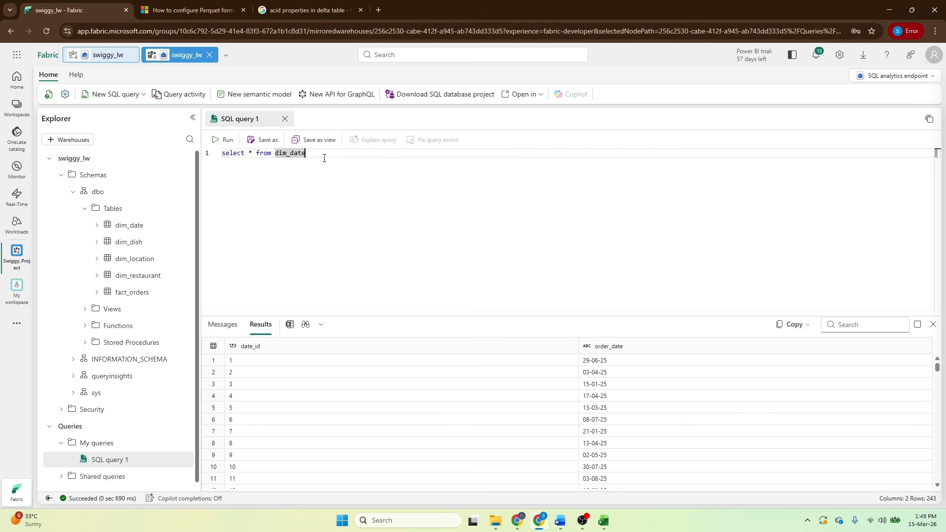
{"action": "key", "text": "Return"}
{"action": "type", "text": "select"}
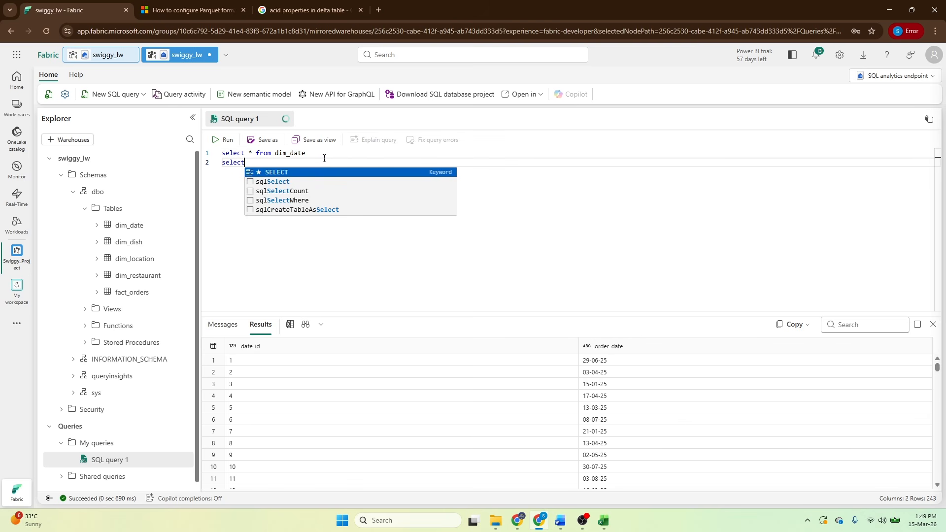
{"action": "type", "text": " count"}
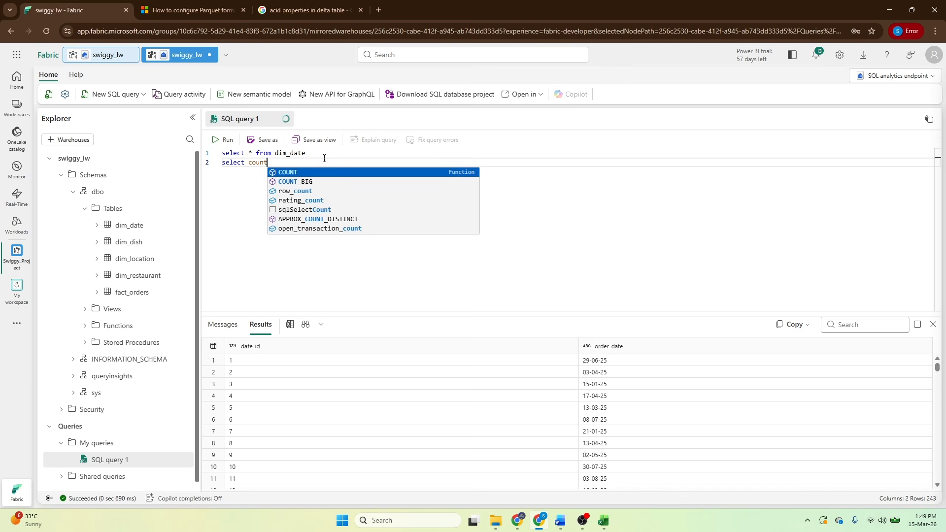
{"action": "type", "text": "(*) fro"}
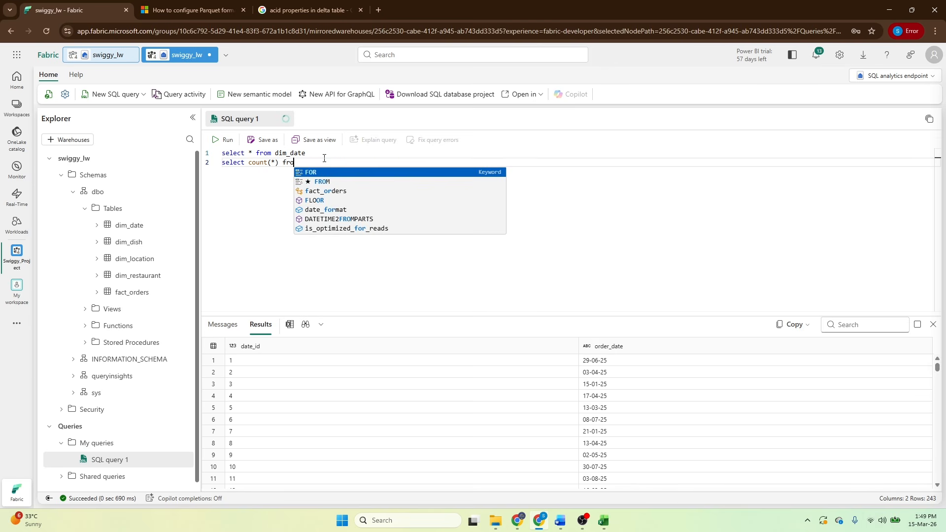
{"action": "type", "text": "m dim_date"}
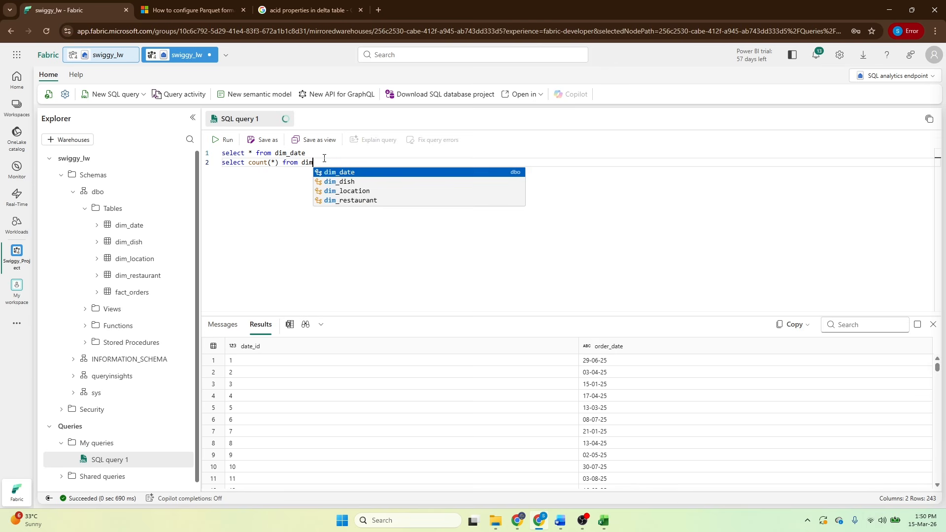
{"action": "triple_click", "coordinate": [291, 167]}
{"action": "key", "text": "ctrl+Return"}
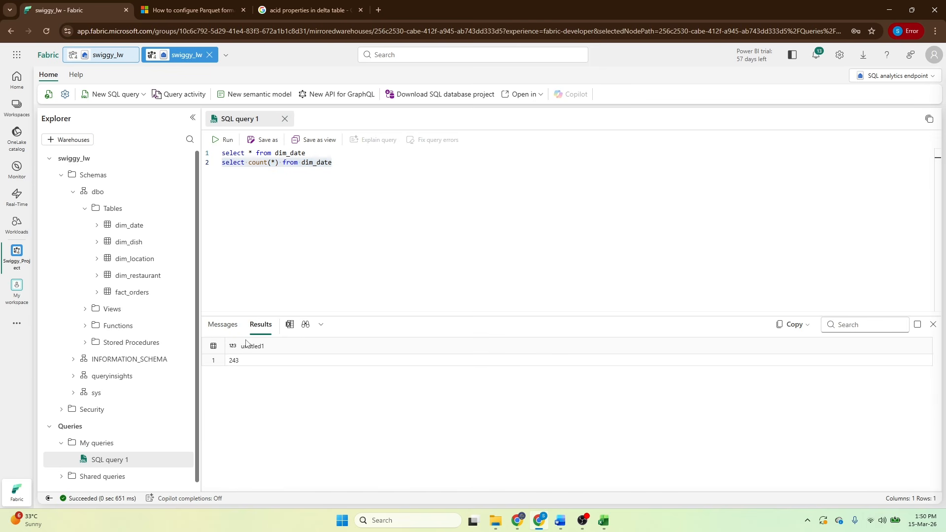
{"action": "left_click", "coordinate": [482, 505]}
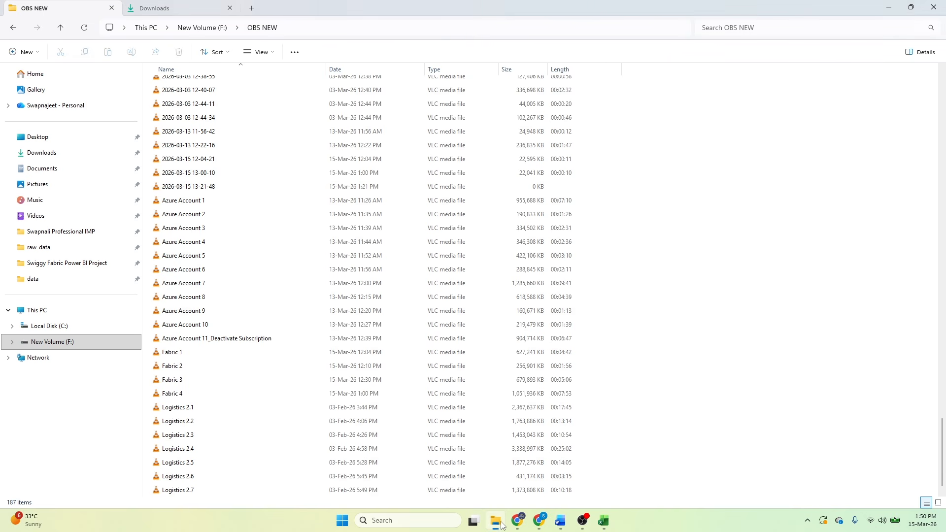
Open dim_date.csv in Excel and select column A to see a count of 244.
{"action": "left_click", "coordinate": [33, 279]}
{"action": "double_click", "coordinate": [171, 87]}
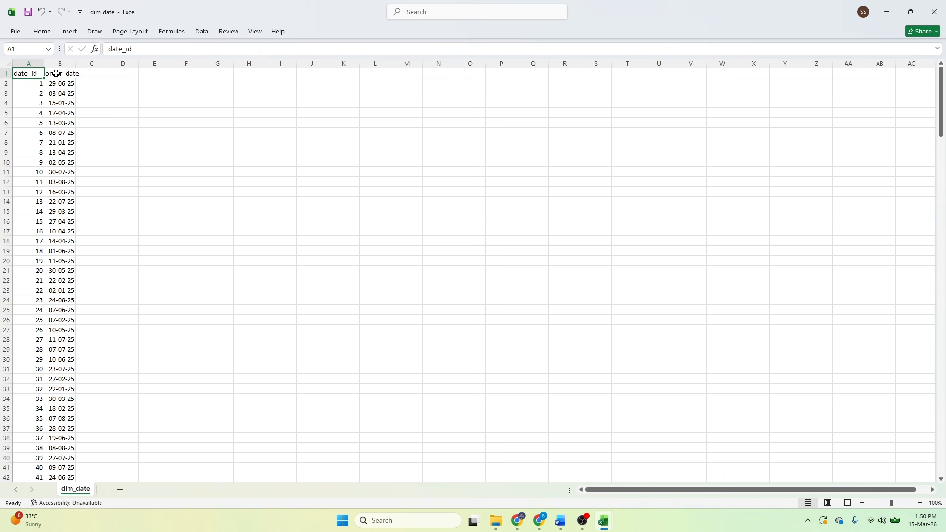
{"action": "left_click", "coordinate": [31, 63]}
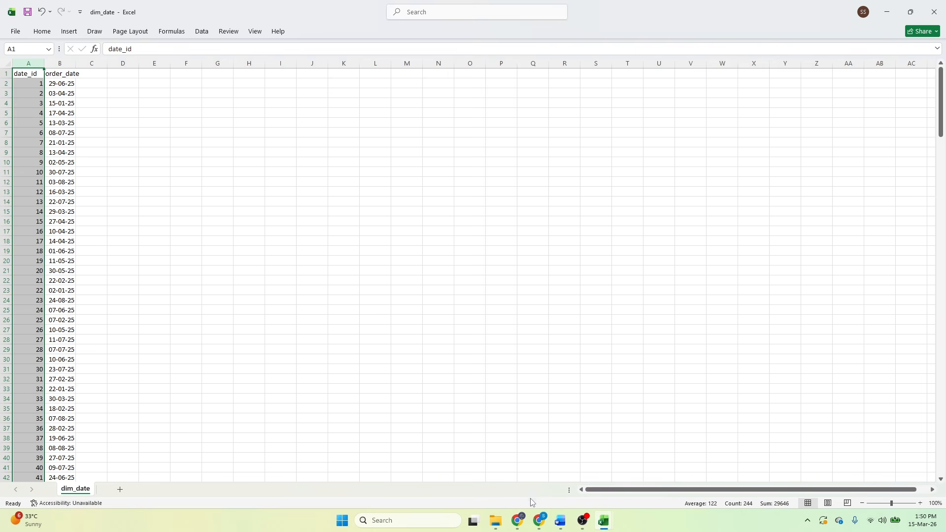
Add and run select * from dim_dish, noting the 10,000 row limit notice.
{"action": "left_click", "coordinate": [539, 520]}
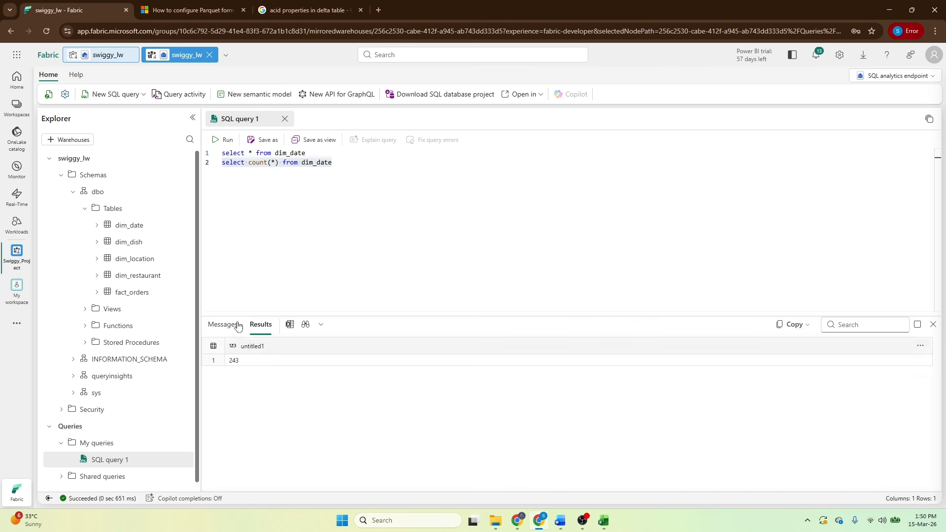
{"action": "left_click", "coordinate": [231, 363]}
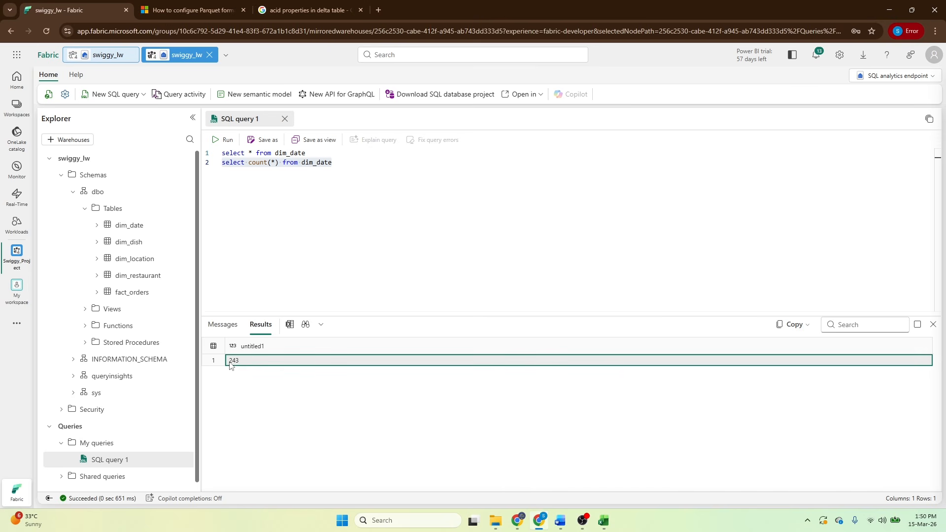
{"action": "left_click", "coordinate": [319, 182]}
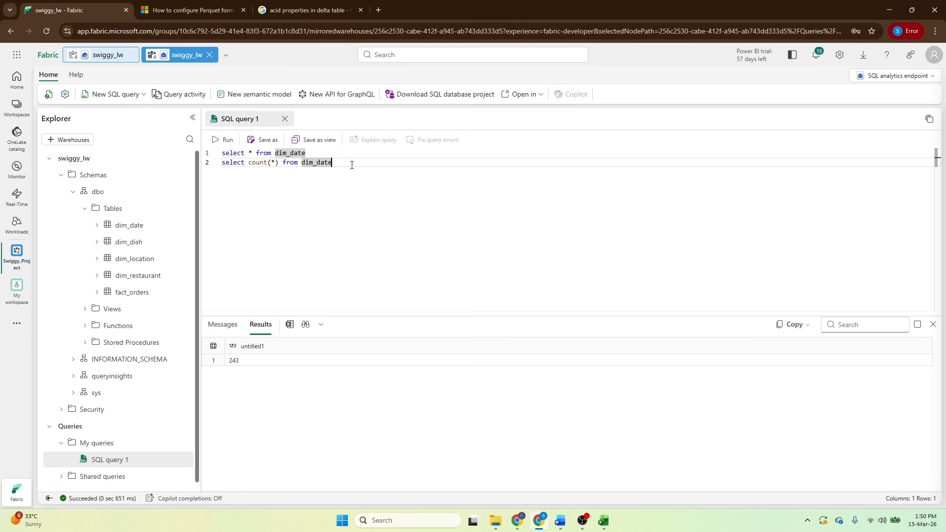
{"action": "key", "text": "Return"}
{"action": "key", "text": "Return"}
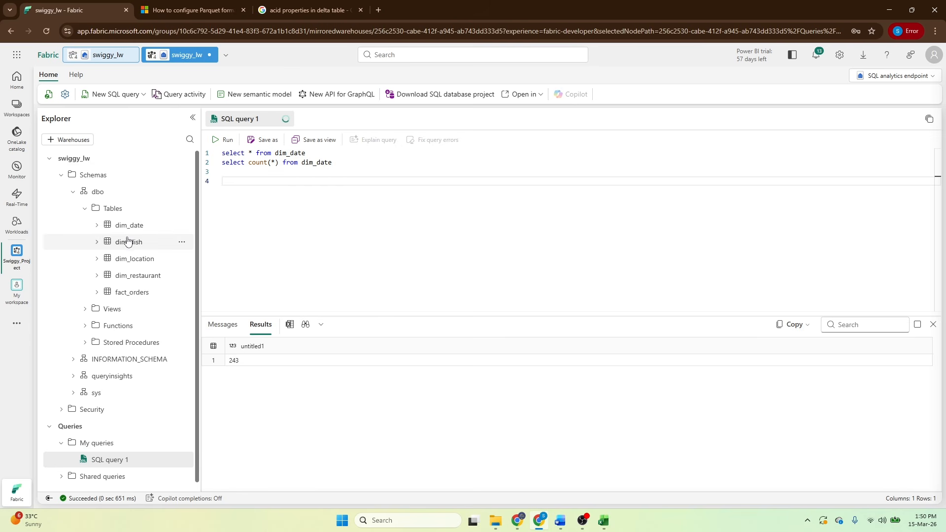
{"action": "type", "text": "select "}
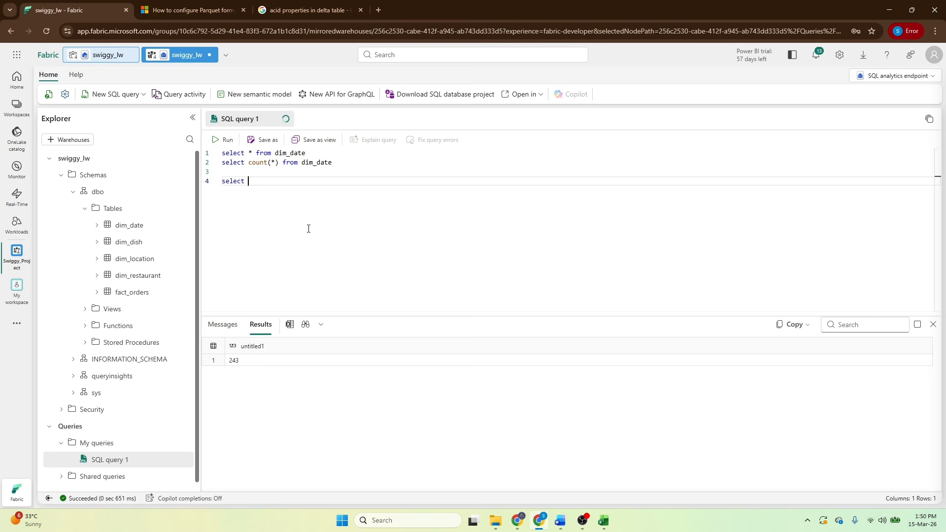
{"action": "type", "text": "* from dim_dis"}
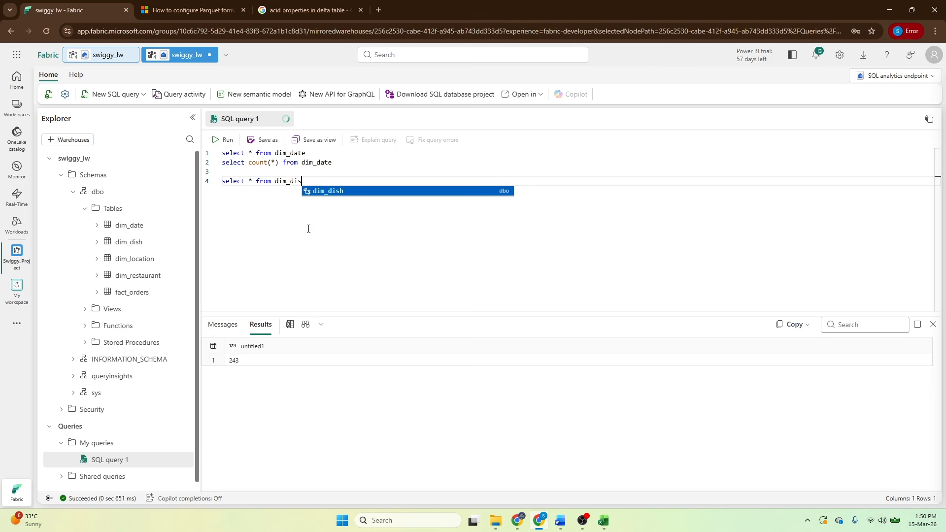
{"action": "left_click", "coordinate": [324, 192]}
{"action": "triple_click", "coordinate": [278, 181]}
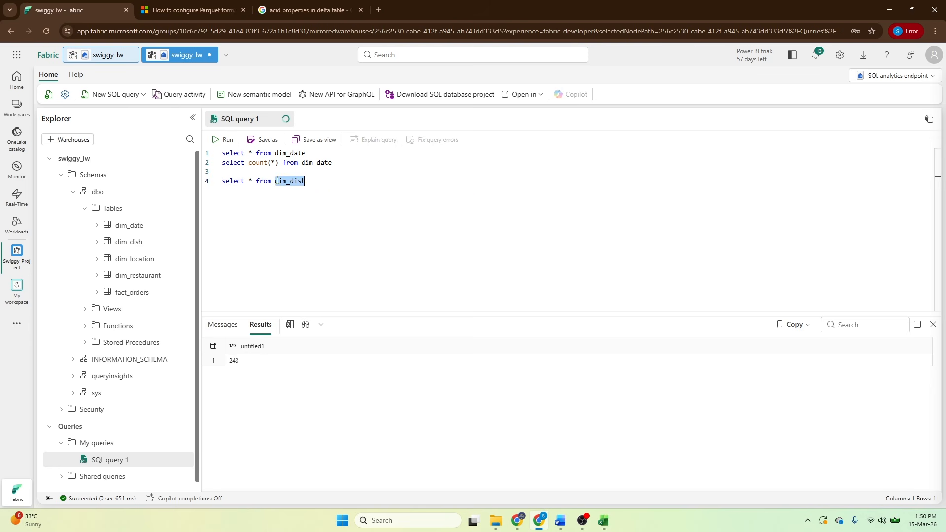
{"action": "left_click", "coordinate": [213, 142]}
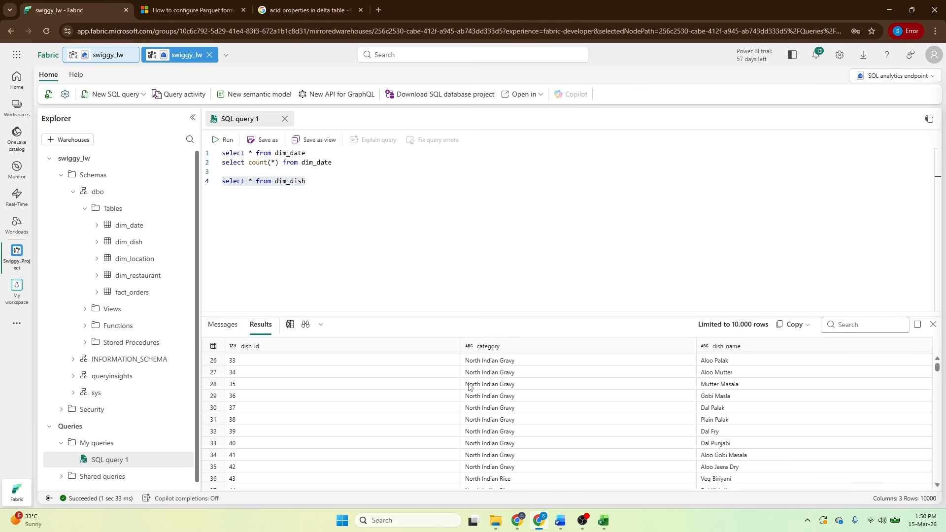
{"action": "left_click_drag", "start_coordinate": [700, 324], "coordinate": [766, 321]}
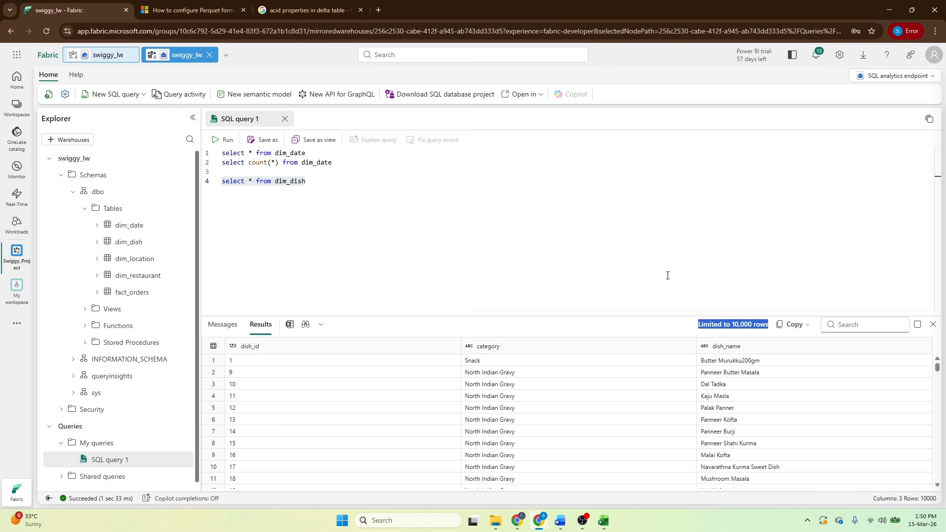
{"action": "left_click", "coordinate": [530, 255]}
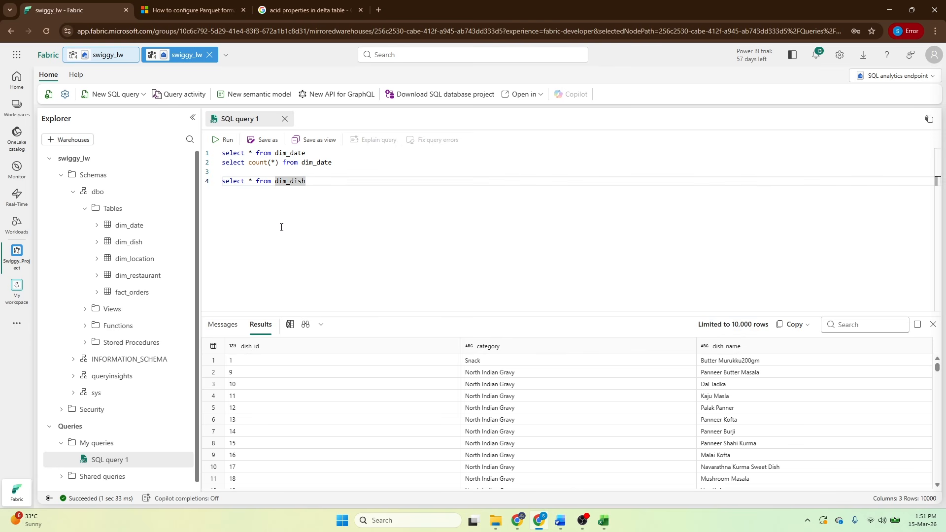
Add select count(*) from dim_dish on line 5 and run it, returning 82891.
{"action": "key", "text": "Return"}
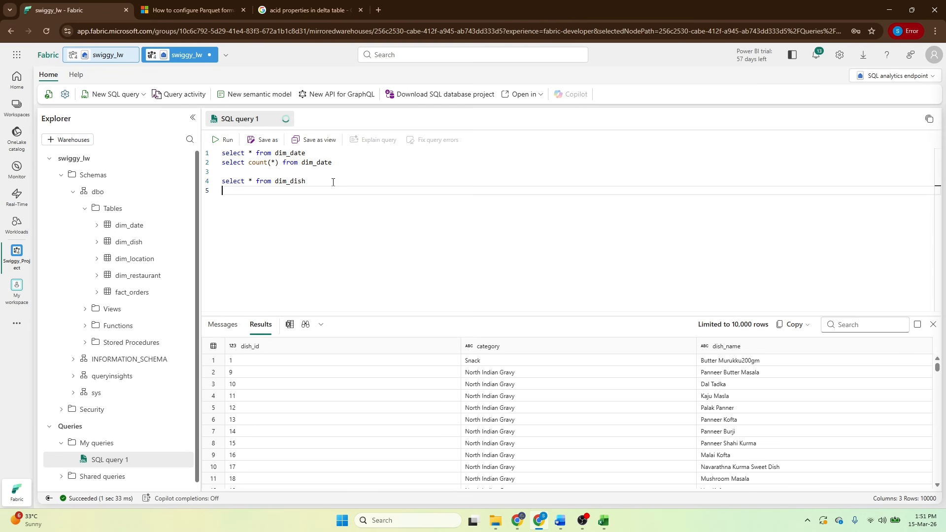
{"action": "triple_click", "coordinate": [311, 167]}
{"action": "key", "text": "ctrl+c"}
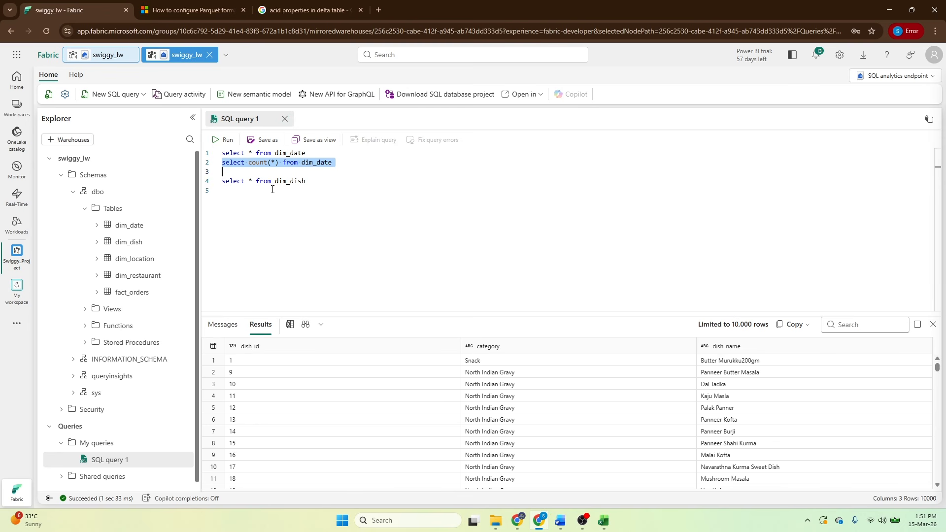
{"action": "left_click", "coordinate": [261, 191]}
{"action": "key", "text": "ctrl+v"}
{"action": "left_click_drag", "start_coordinate": [316, 191], "coordinate": [338, 192]}
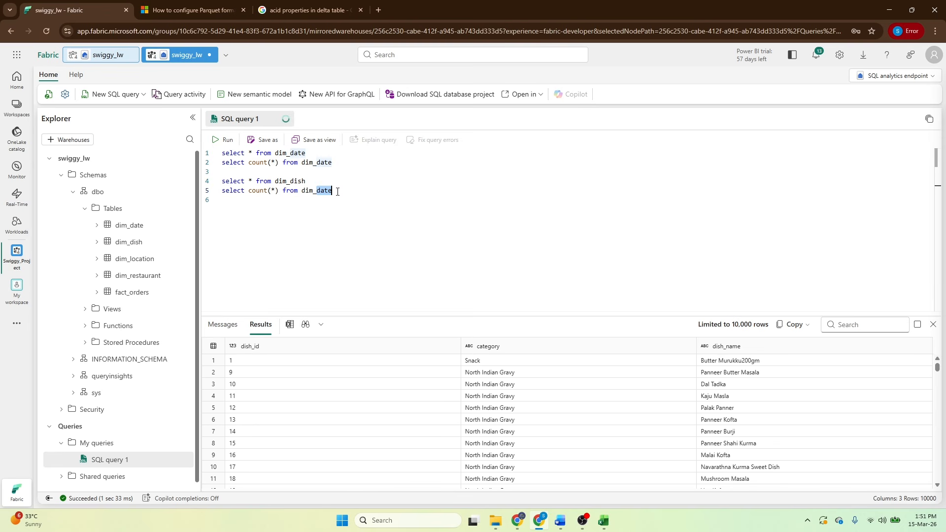
{"action": "type", "text": "dis"}
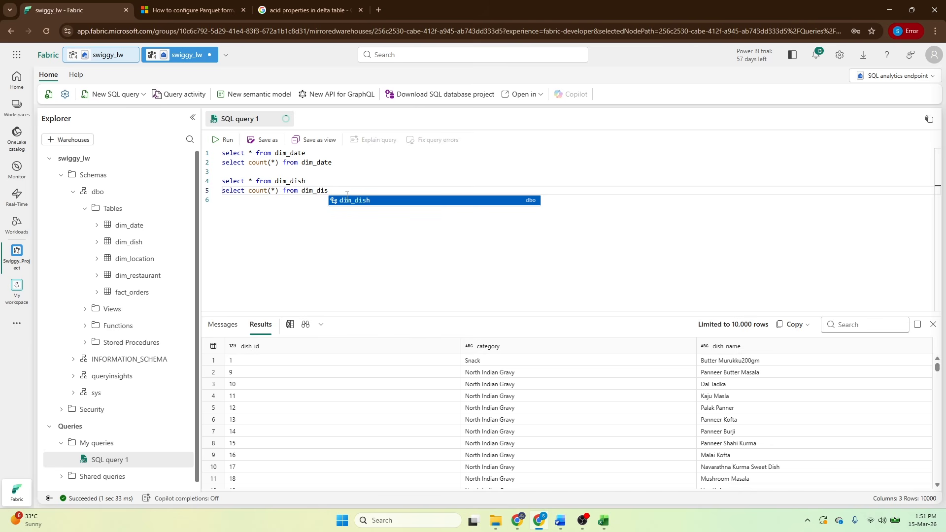
{"action": "key", "text": "Escape"}
{"action": "type", "text": "h"}
{"action": "key", "text": "Escape"}
{"action": "triple_click", "coordinate": [305, 192]}
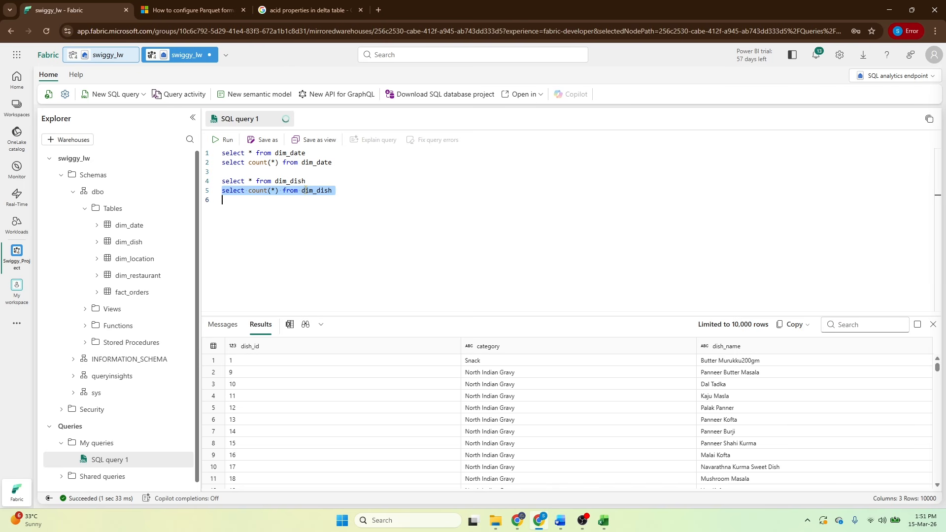
{"action": "left_click", "coordinate": [228, 142]}
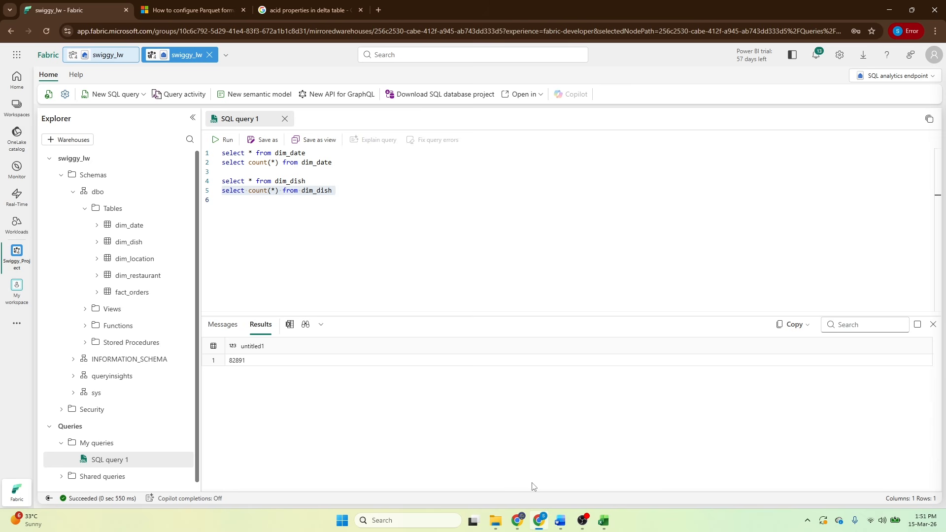
Open dim_dish.csv in Excel and confirm the dish_id column counts 82892 cells, matching 82891 rows plus header.
{"action": "left_click", "coordinate": [504, 522]}
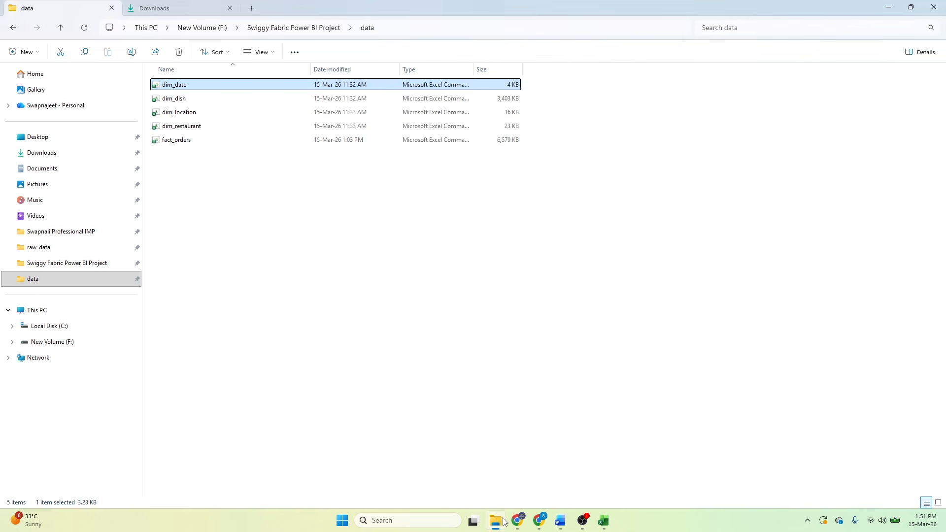
{"action": "double_click", "coordinate": [185, 100]}
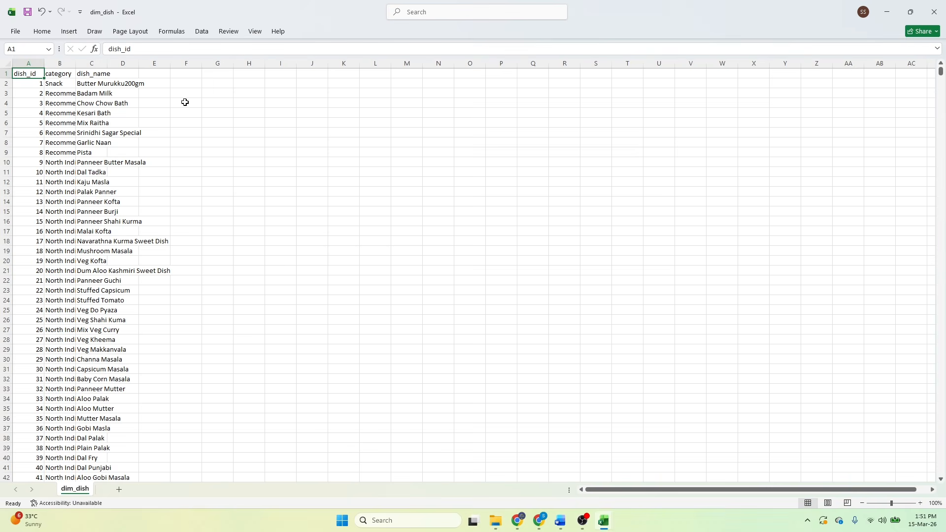
{"action": "left_click", "coordinate": [29, 64]}
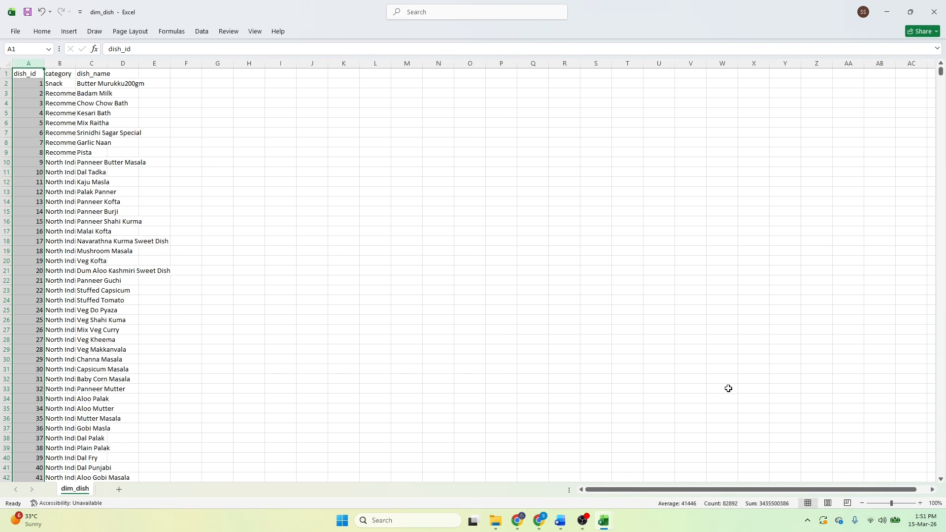
{"action": "key", "text": "alt+Tab"}
{"action": "key", "text": "alt+Tab"}
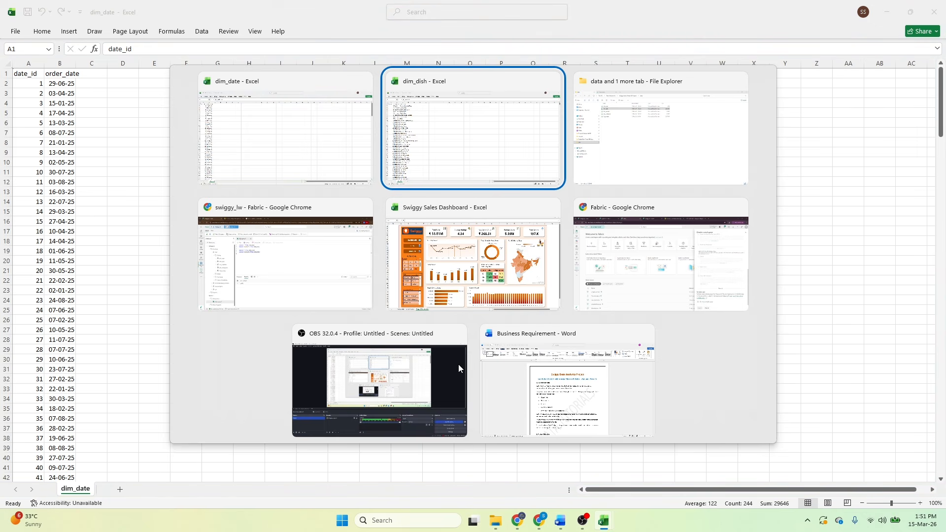
{"action": "left_click", "coordinate": [335, 254]}
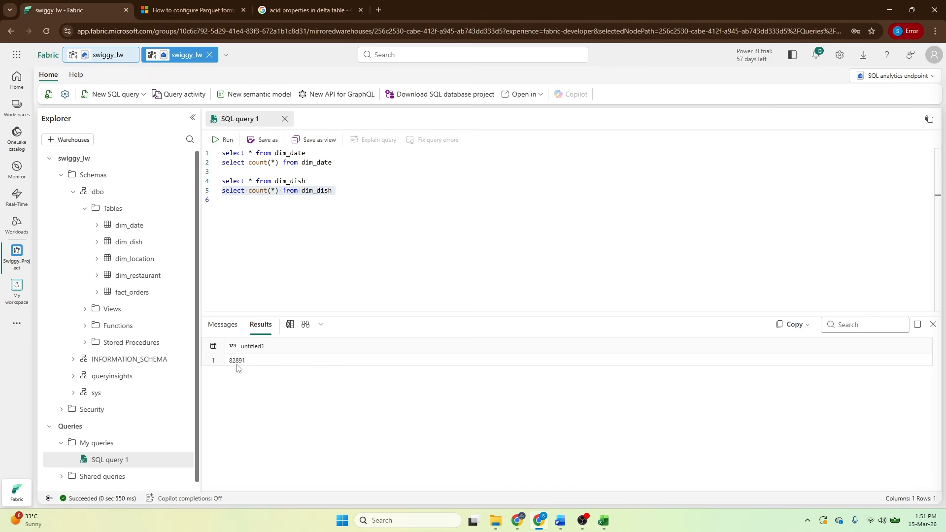
Add select * from dim_location on line 7 and run it.
{"action": "left_click", "coordinate": [292, 240]}
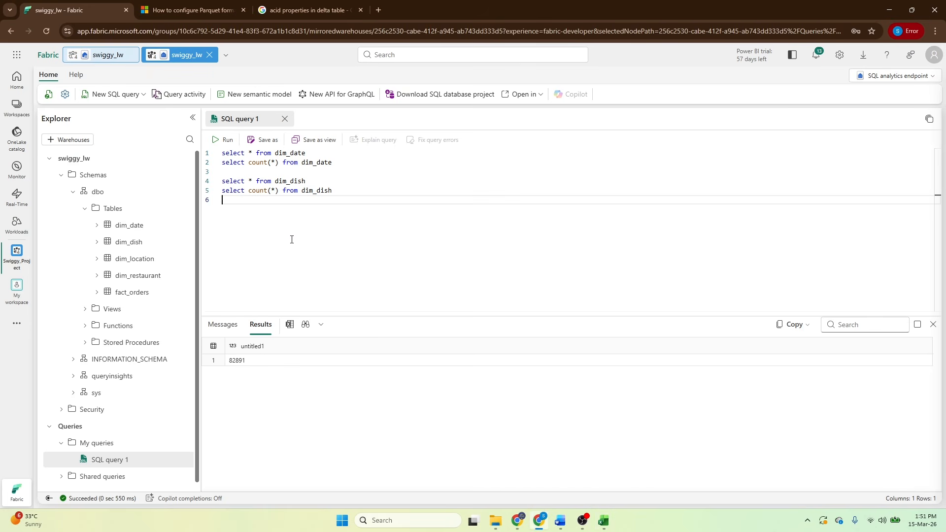
{"action": "key", "text": "Return"}
{"action": "key", "text": "Return"}
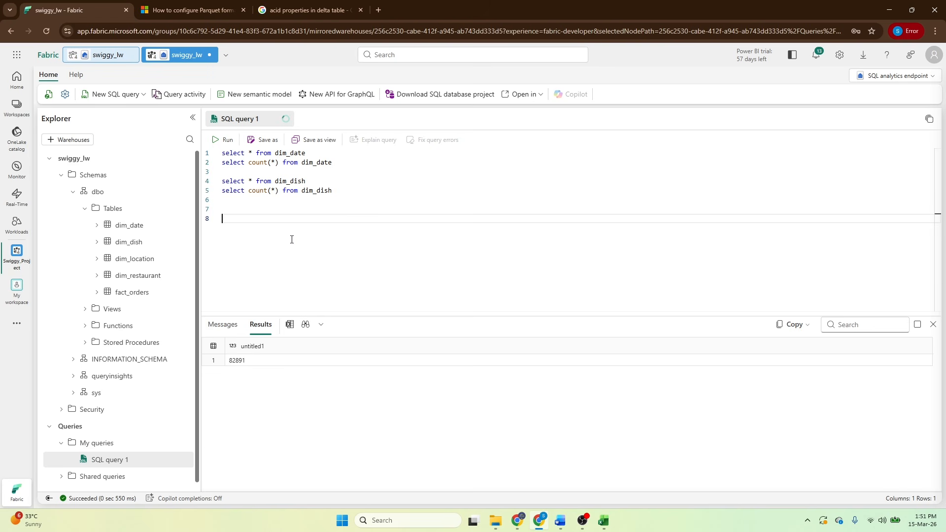
{"action": "key", "text": "BackSpace"}
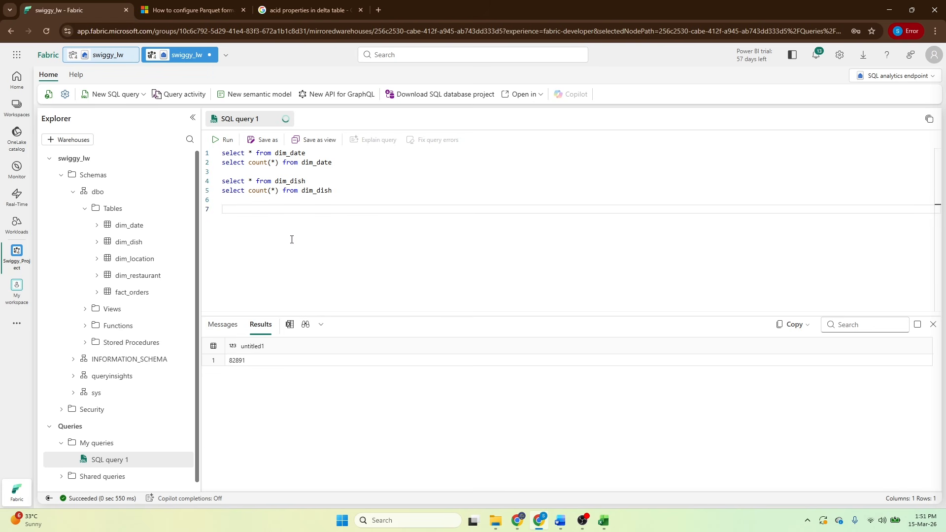
{"action": "left_click", "coordinate": [236, 360]}
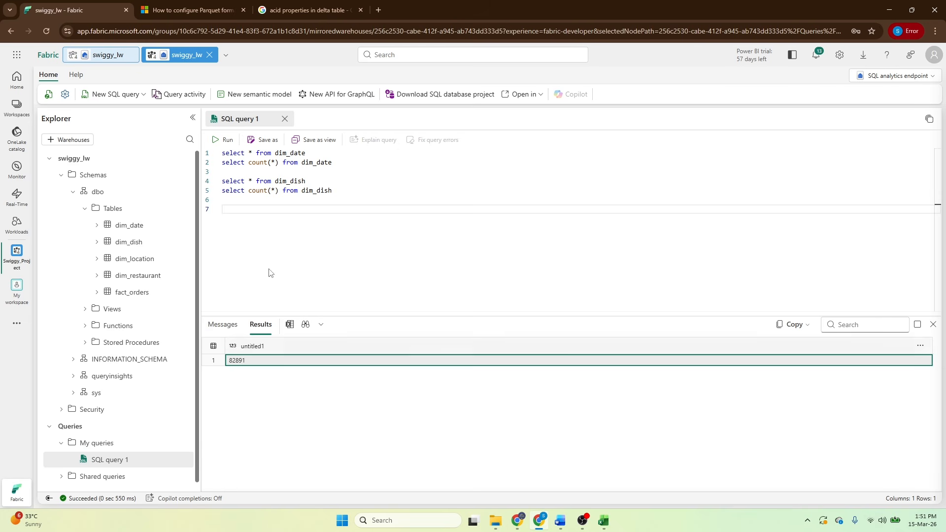
{"action": "left_click", "coordinate": [258, 209]}
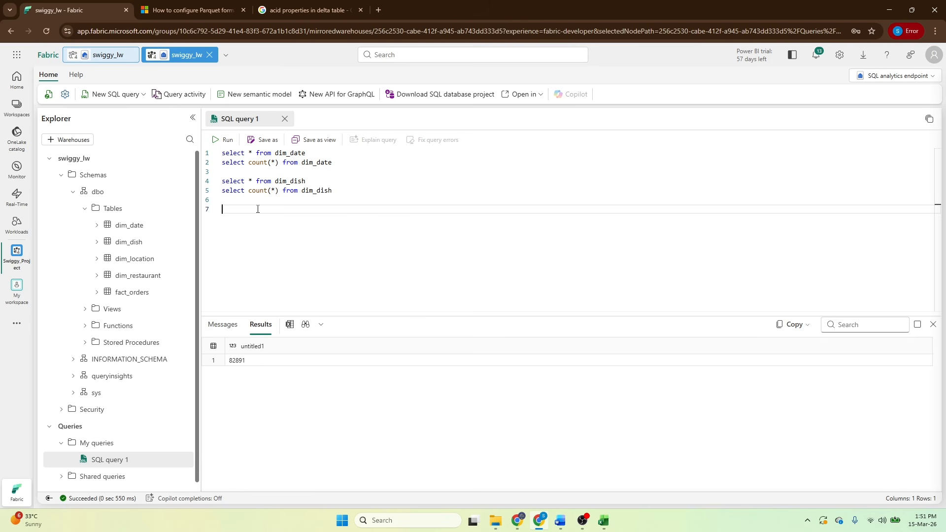
{"action": "type", "text": "sele"}
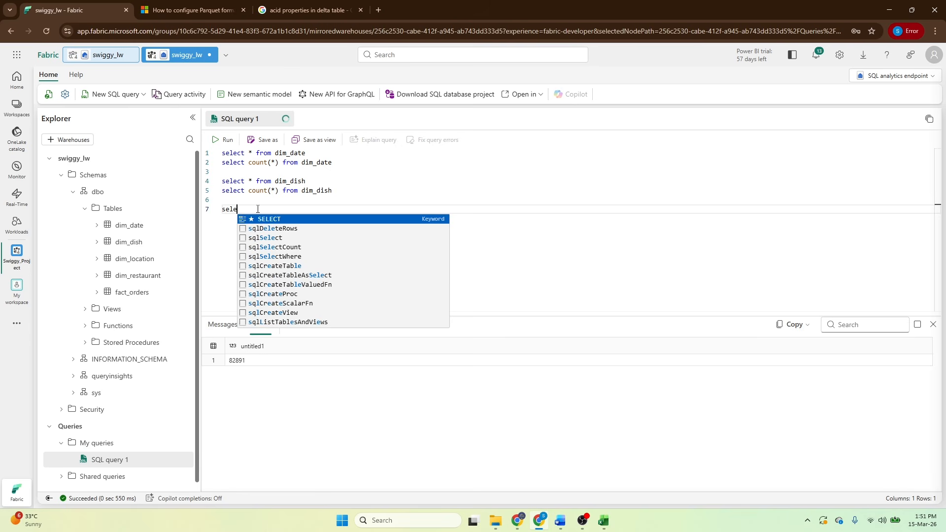
{"action": "type", "text": "ct * f"}
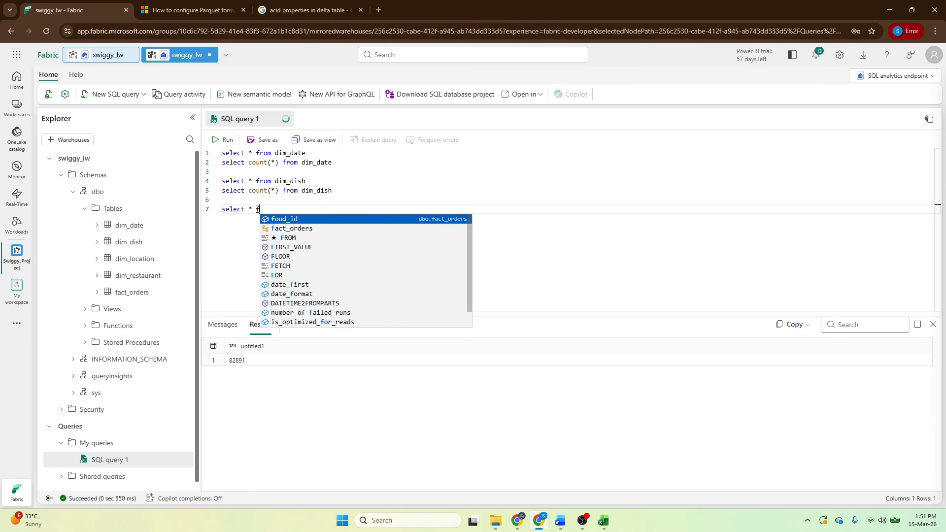
{"action": "type", "text": "rom dim_"}
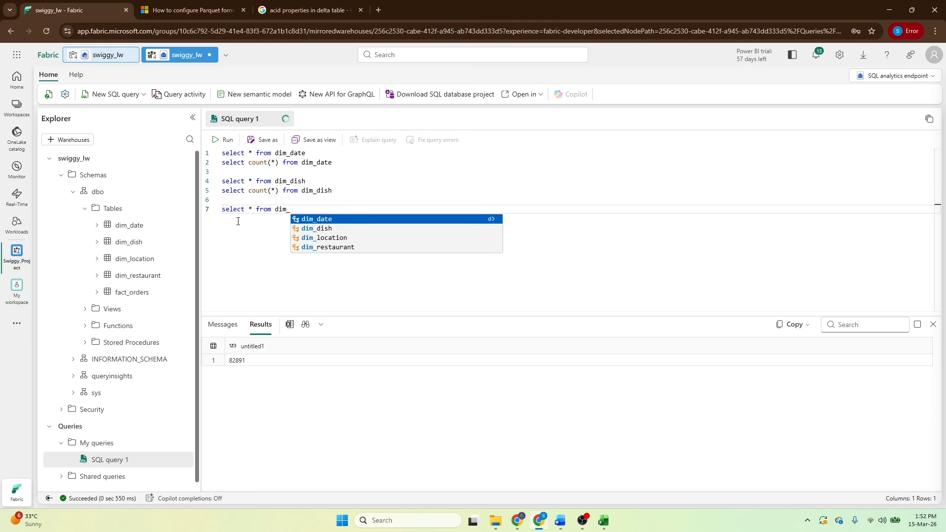
{"action": "left_click", "coordinate": [379, 238]}
{"action": "triple_click", "coordinate": [297, 209]}
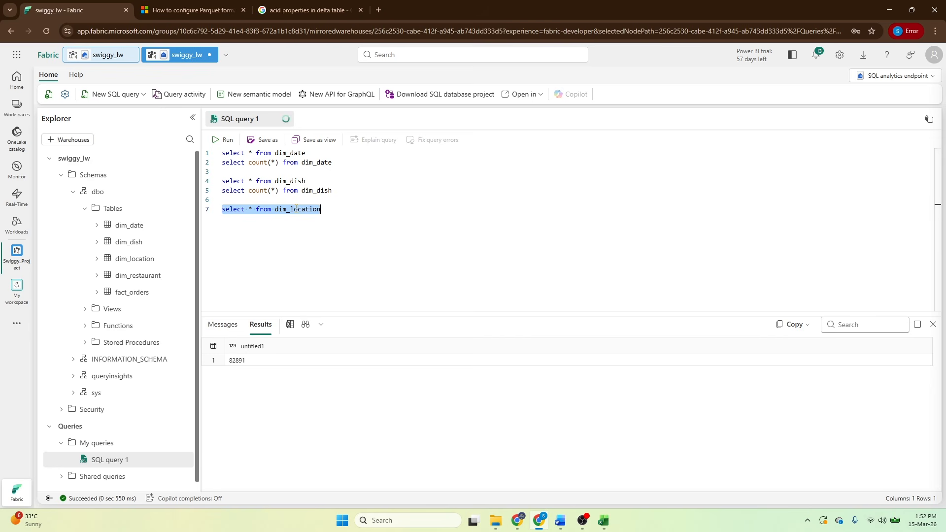
{"action": "left_click", "coordinate": [226, 139]}
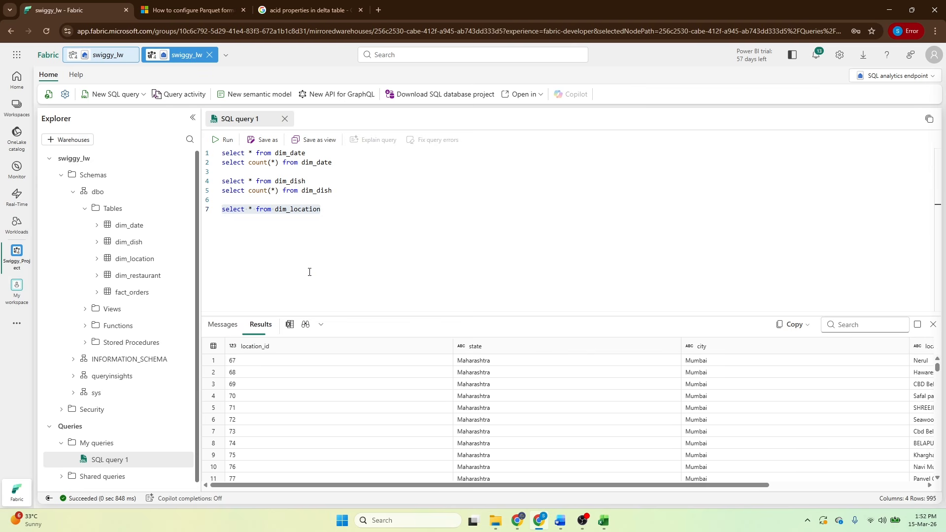
{"action": "scroll", "coordinate": [324, 402], "scroll_direction": "down", "scroll_amount": 10}
{"action": "scroll", "coordinate": [325, 403], "scroll_direction": "up", "scroll_amount": 10}
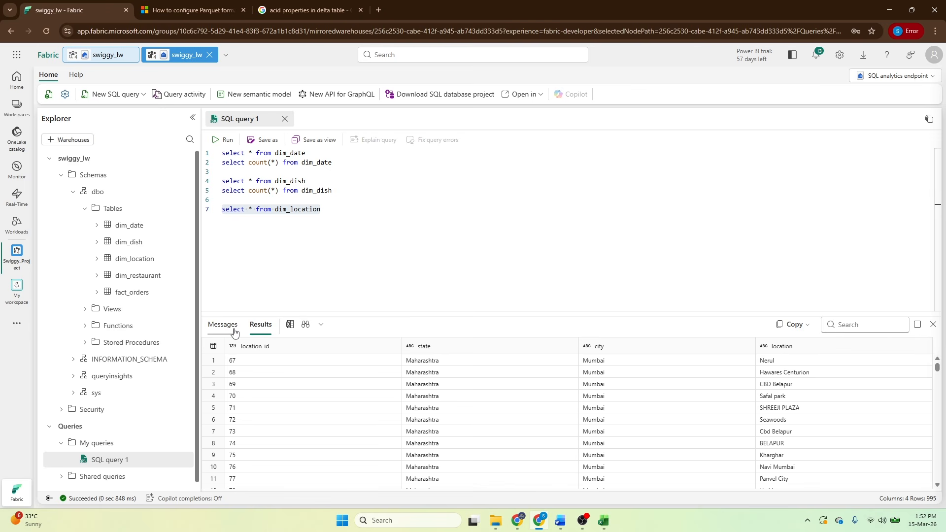
Add select count(*) from dim_location on line 8 and run it, returning 995.
{"action": "left_click", "coordinate": [276, 219]}
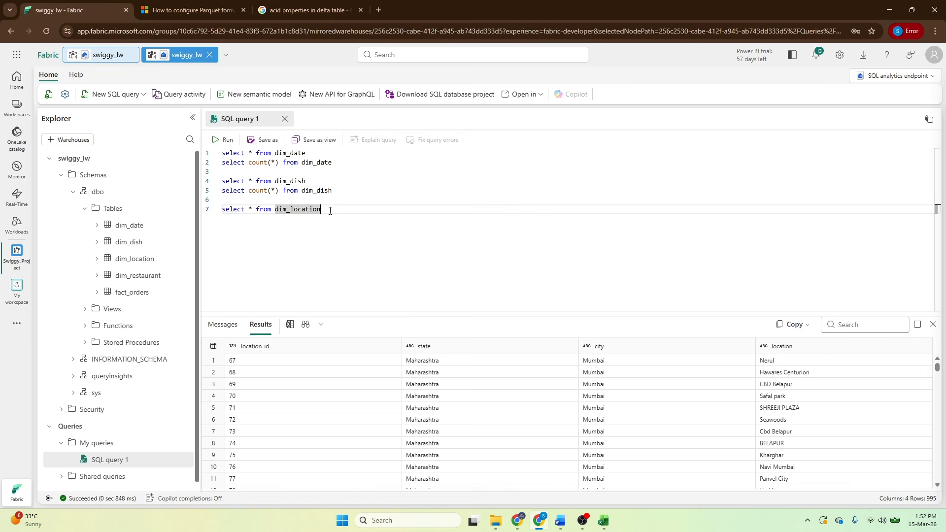
{"action": "triple_click", "coordinate": [307, 190]}
{"action": "key", "text": "ctrl+c"}
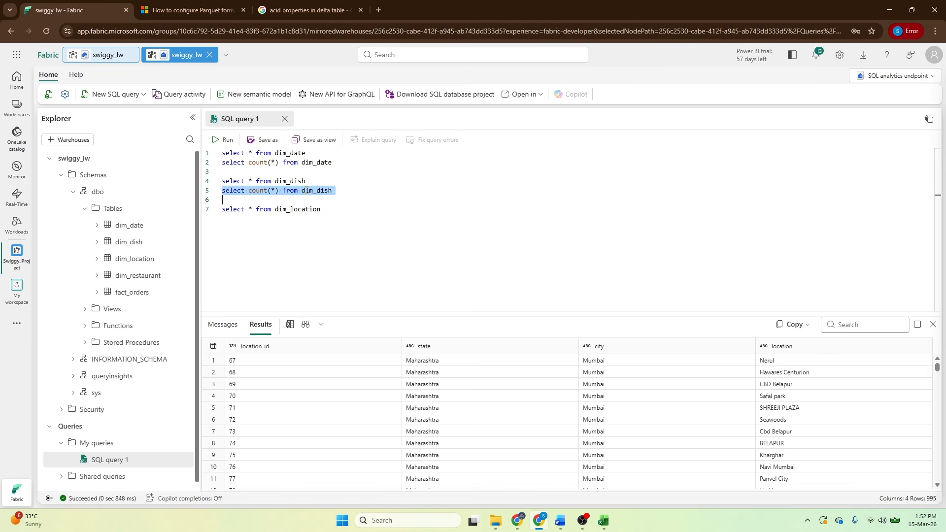
{"action": "left_click", "coordinate": [244, 223]}
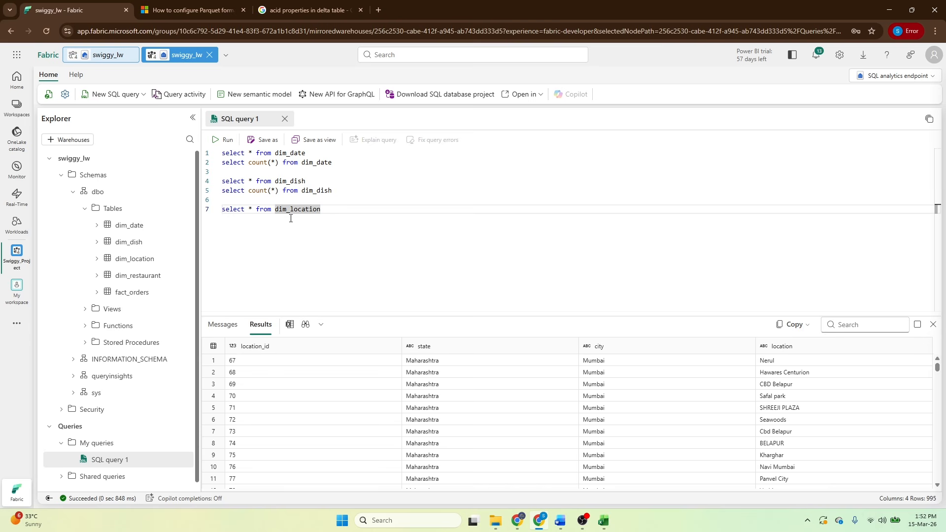
{"action": "key", "text": "Return"}
{"action": "key", "text": "ctrl+v"}
{"action": "left_click", "coordinate": [320, 218]}
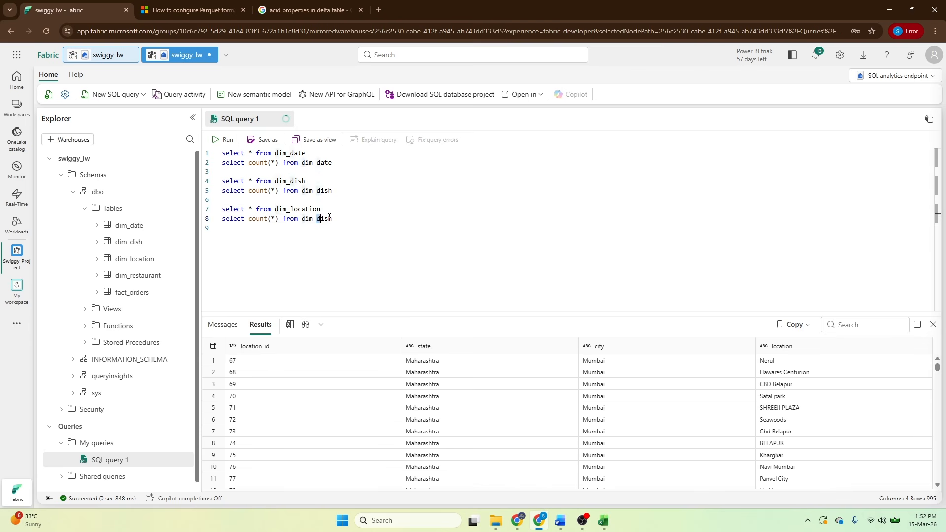
{"action": "double_click", "coordinate": [329, 219]}
{"action": "type", "text": "dim_loc"}
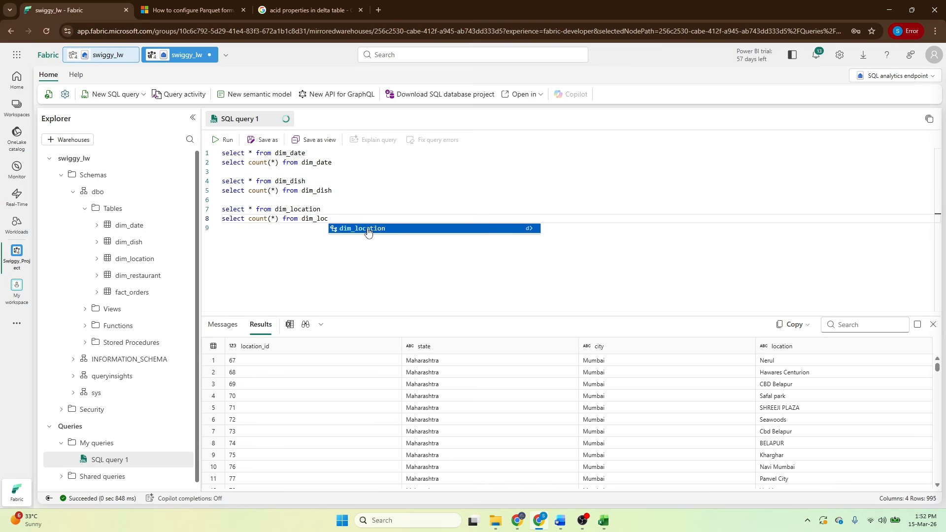
{"action": "left_click", "coordinate": [367, 228]}
{"action": "left_click", "coordinate": [207, 218]}
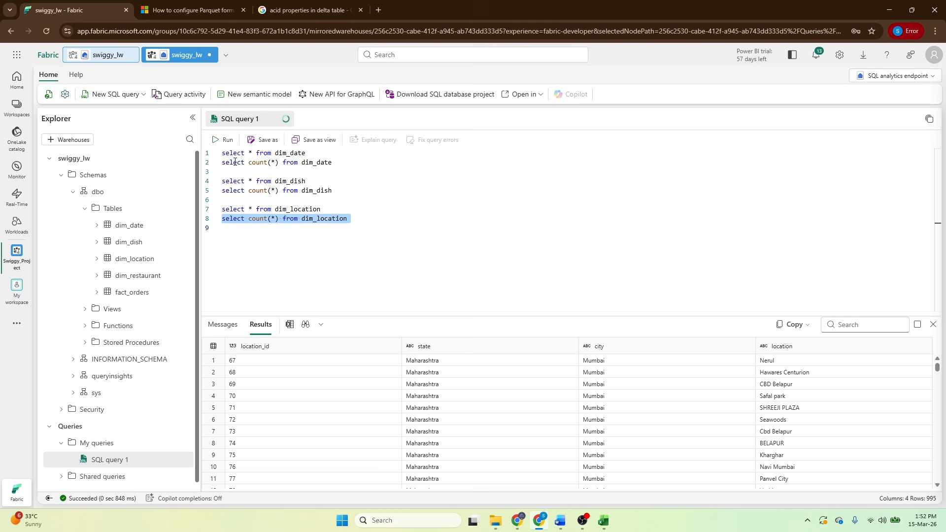
{"action": "left_click", "coordinate": [219, 142]}
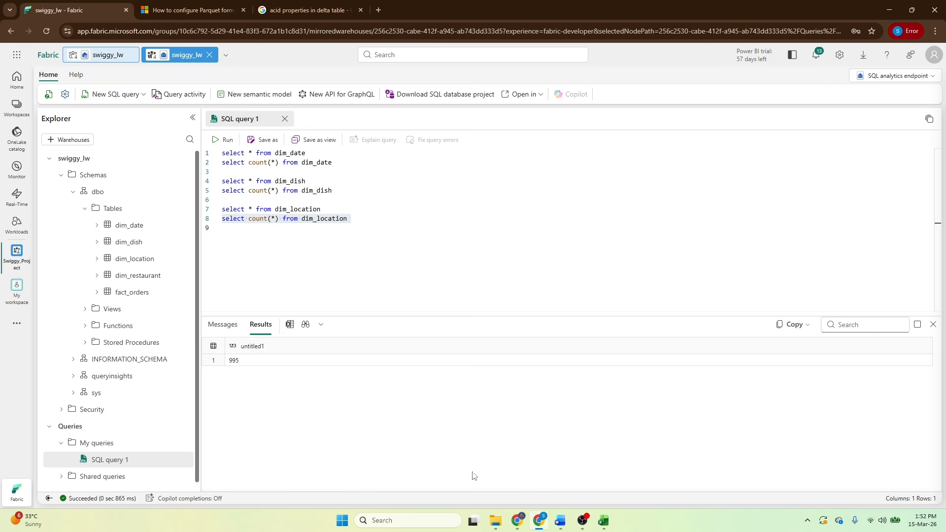
Open dim_location.csv in Excel and confirm column A holds 996 entries including the header.
{"action": "left_click", "coordinate": [497, 521]}
{"action": "left_click", "coordinate": [179, 114]}
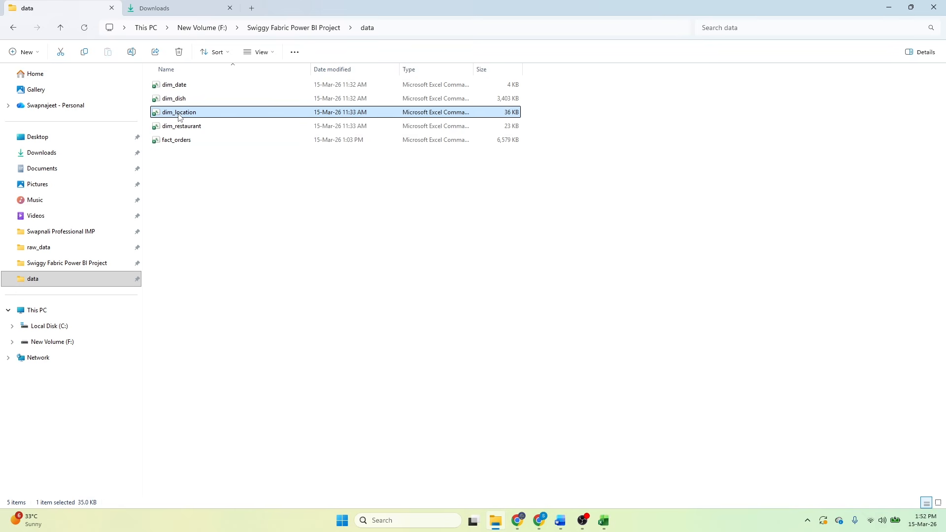
{"action": "double_click", "coordinate": [179, 113]}
{"action": "key", "text": "ctrl+space"}
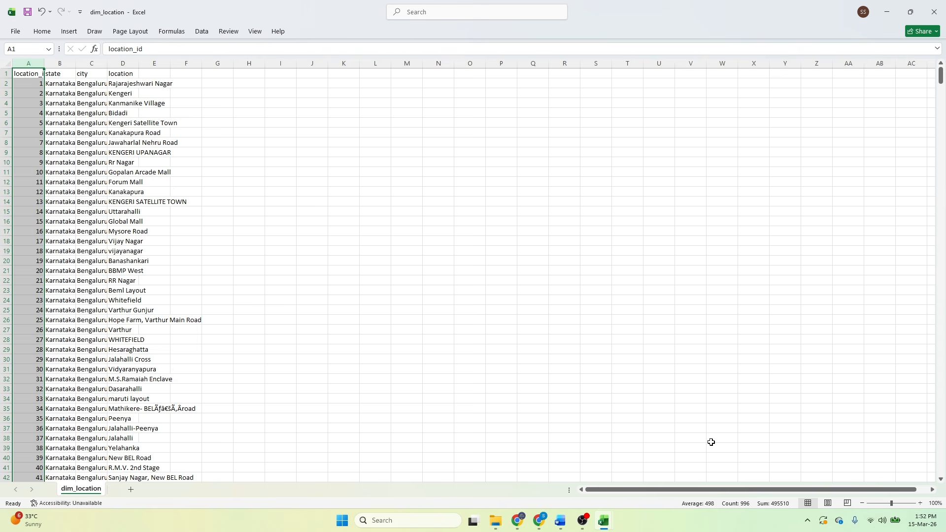
{"action": "key", "text": "alt+Tab"}
{"action": "key", "text": "alt+Tab"}
{"action": "key", "text": "alt+Tab"}
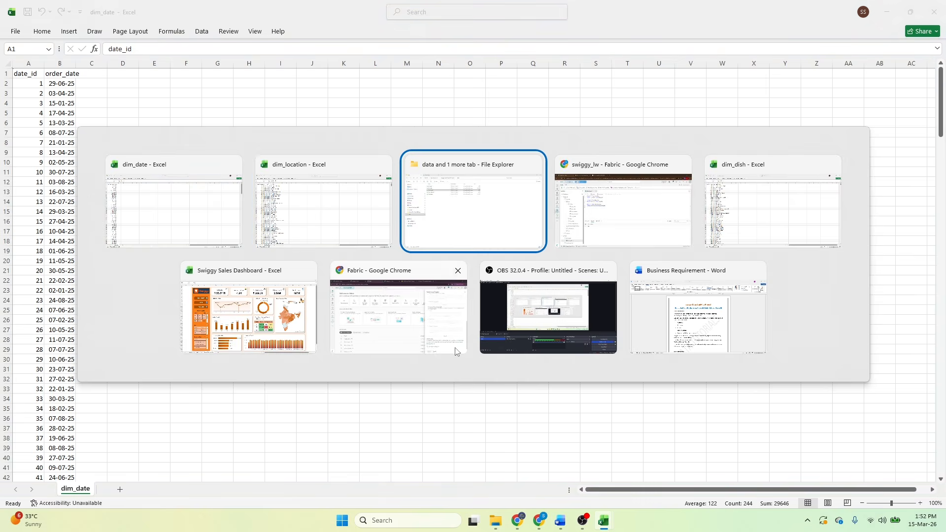
{"action": "key", "text": "alt+Tab"}
{"action": "key", "text": "alt+Tab"}
{"action": "key", "text": "alt+Tab"}
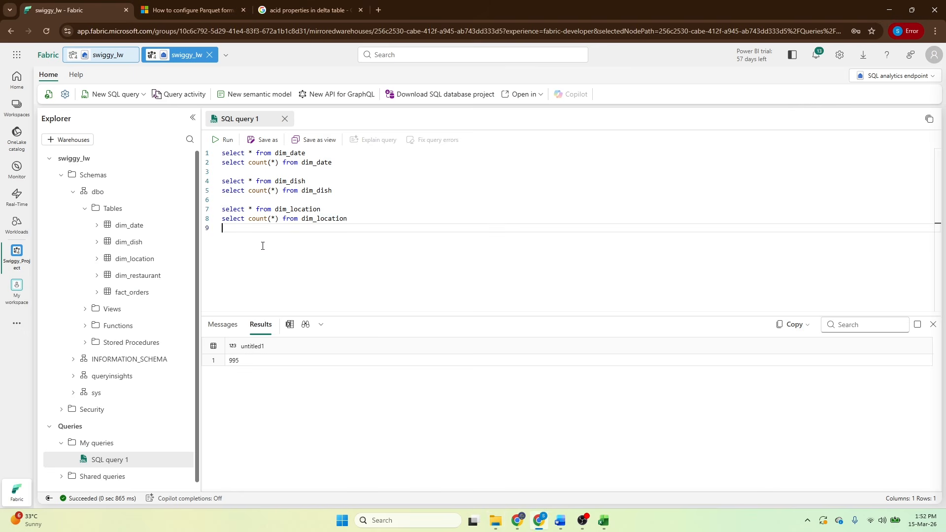
Duplicate the dim_location queries and run select * from dim_restaurant.
{"action": "key", "text": "Return"}
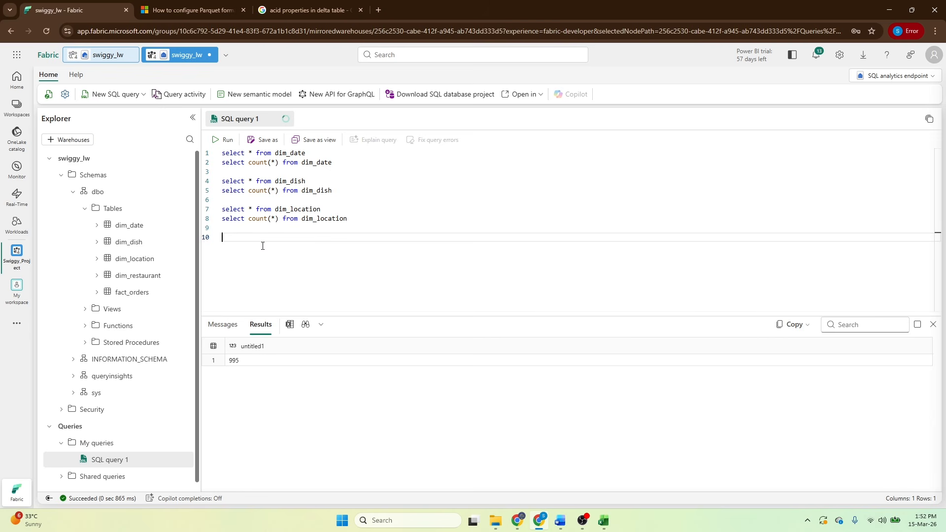
{"action": "left_click", "coordinate": [254, 207]}
{"action": "left_click_drag", "start_coordinate": [223, 209], "coordinate": [389, 226]}
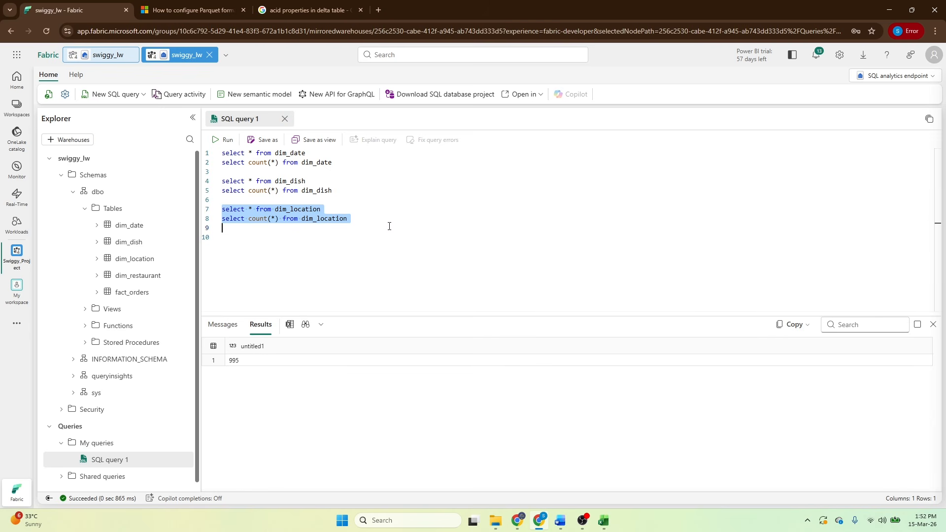
{"action": "key", "text": "ctrl+c"}
{"action": "left_click", "coordinate": [253, 236]}
{"action": "key", "text": "ctrl+v"}
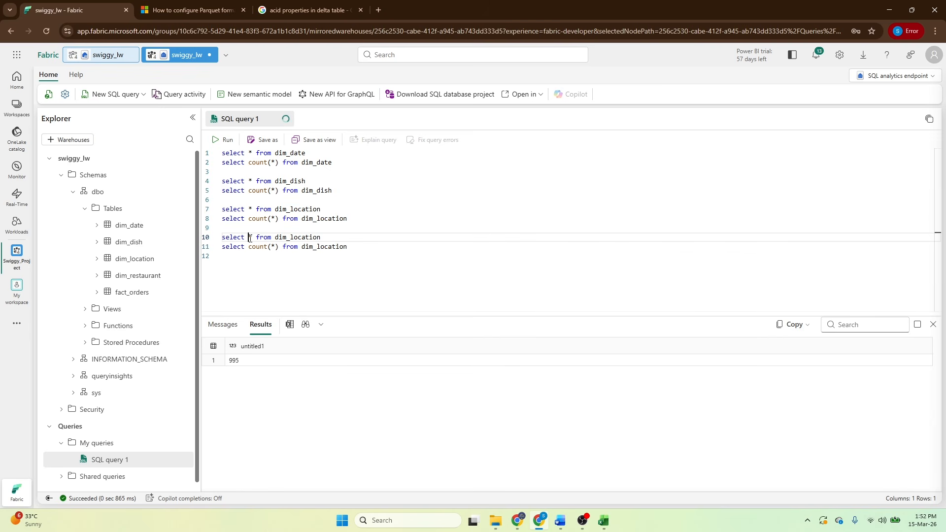
{"action": "left_click_drag", "start_coordinate": [291, 237], "coordinate": [338, 238]}
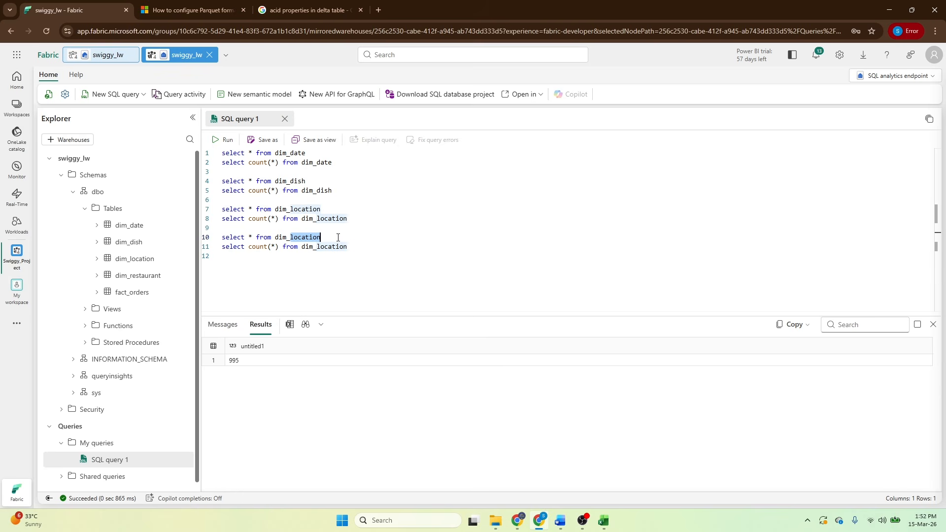
{"action": "type", "text": "restaurant"}
{"action": "triple_click", "coordinate": [299, 238]}
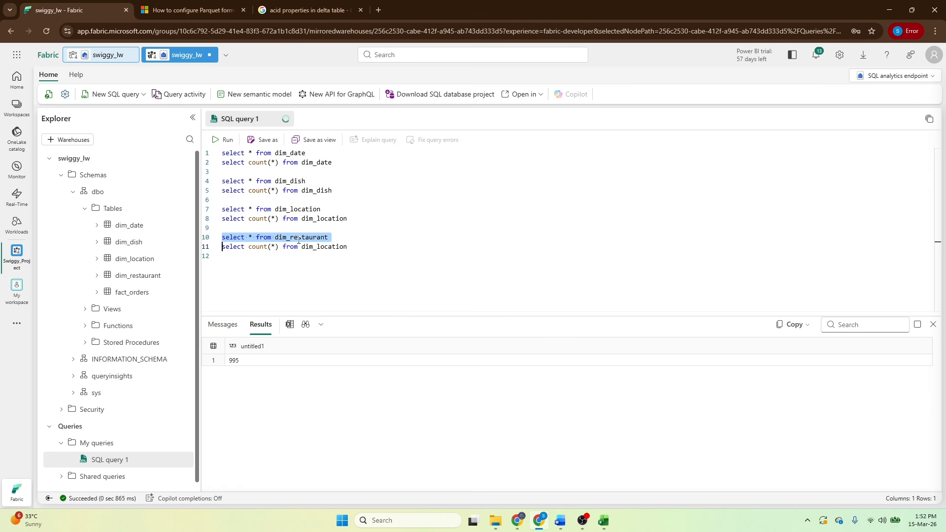
{"action": "left_click", "coordinate": [226, 140]}
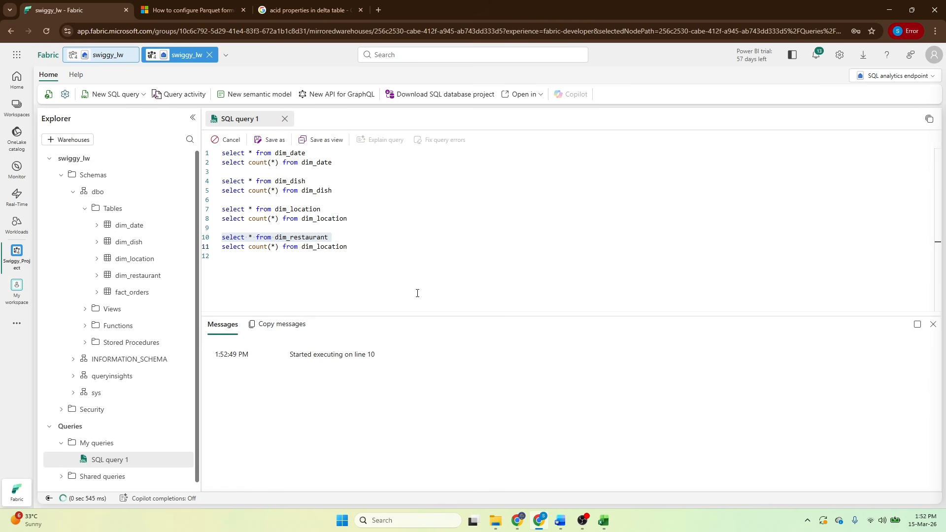
{"action": "scroll", "coordinate": [267, 379], "scroll_direction": "down", "scroll_amount": 15}
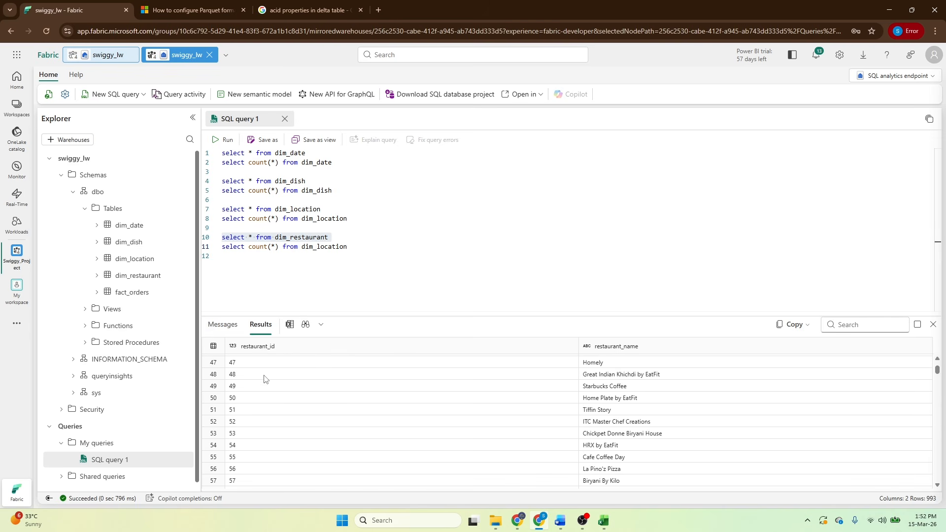
{"action": "scroll", "coordinate": [266, 380], "scroll_direction": "up", "scroll_amount": 12}
Point the copied count query at dim_restaurant and run it, returning 993 rows.
{"action": "left_click_drag", "start_coordinate": [317, 247], "coordinate": [222, 247]}
{"action": "type", "text": "re"}
{"action": "left_click", "coordinate": [367, 256]}
{"action": "left_click", "coordinate": [227, 140]}
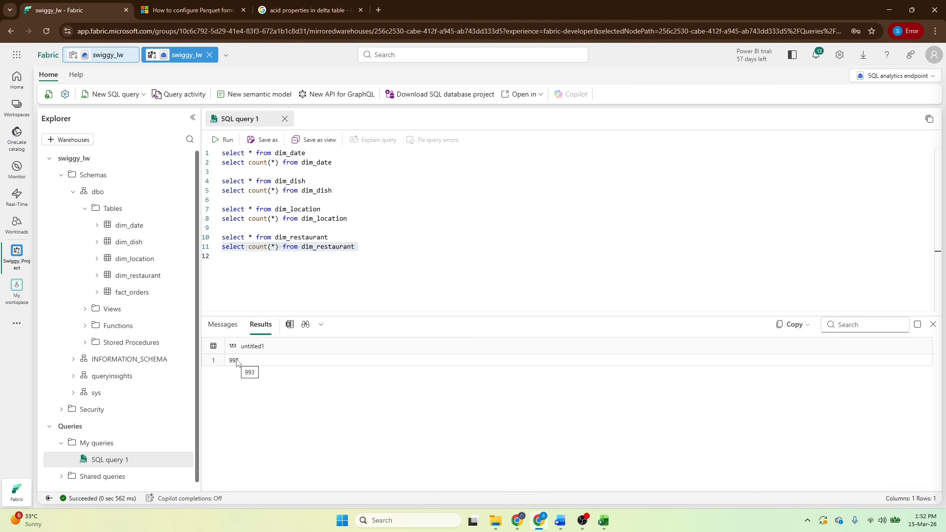
{"action": "key", "text": "alt+Tab"}
Open dim_restaurant.csv in Excel and select its restaurant_id column to compare against 993 rows.
{"action": "double_click", "coordinate": [180, 125]}
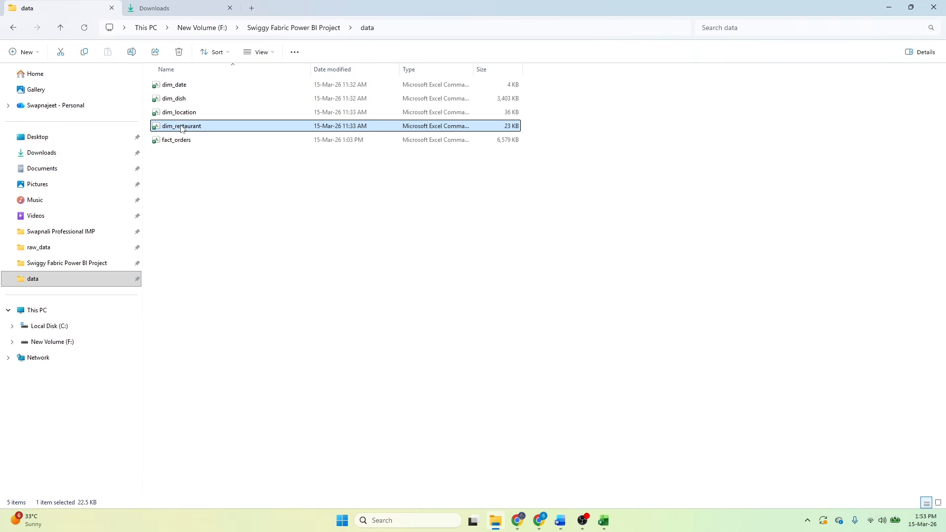
{"action": "left_click", "coordinate": [35, 64]}
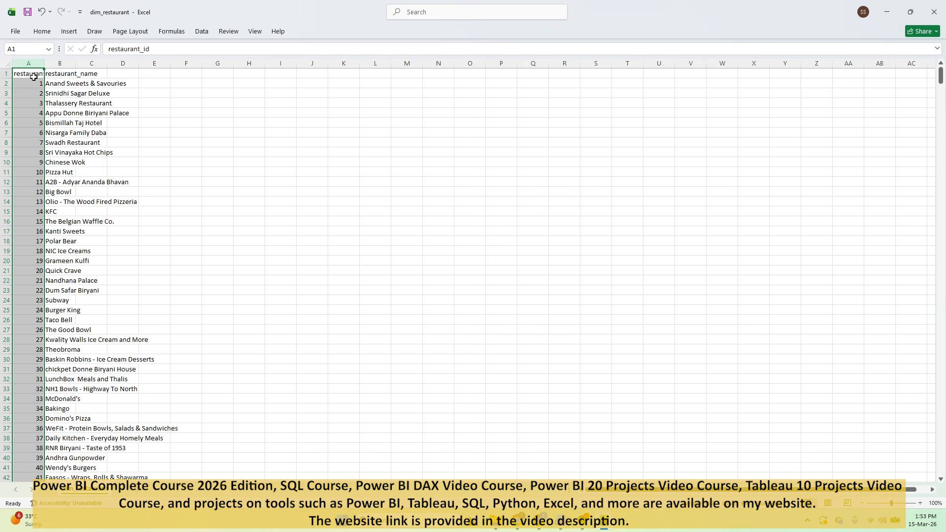
{"action": "key", "text": "alt+Tab"}
{"action": "key", "text": "alt+Tab"}
{"action": "key", "text": "alt+Tab"}
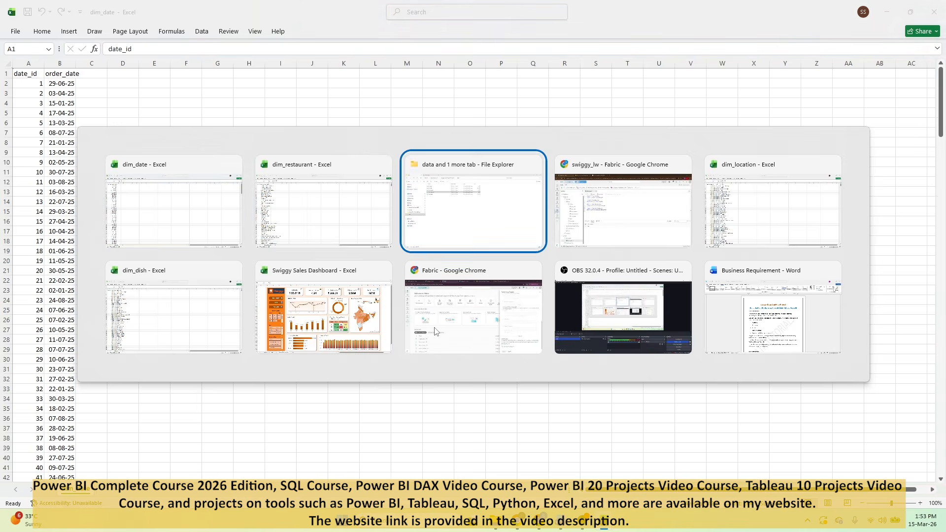
{"action": "key", "text": "alt+Tab"}
{"action": "key", "text": "alt+Tab"}
{"action": "key", "text": "alt+Tab"}
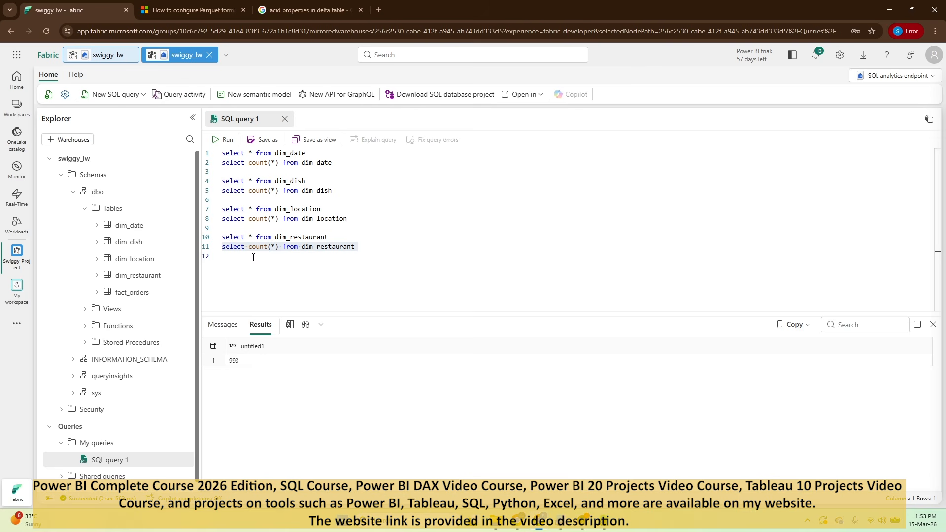
Paste a copy of the restaurant queries and run select * from fact_orders.
{"action": "left_click_drag", "start_coordinate": [419, 249], "coordinate": [219, 242]}
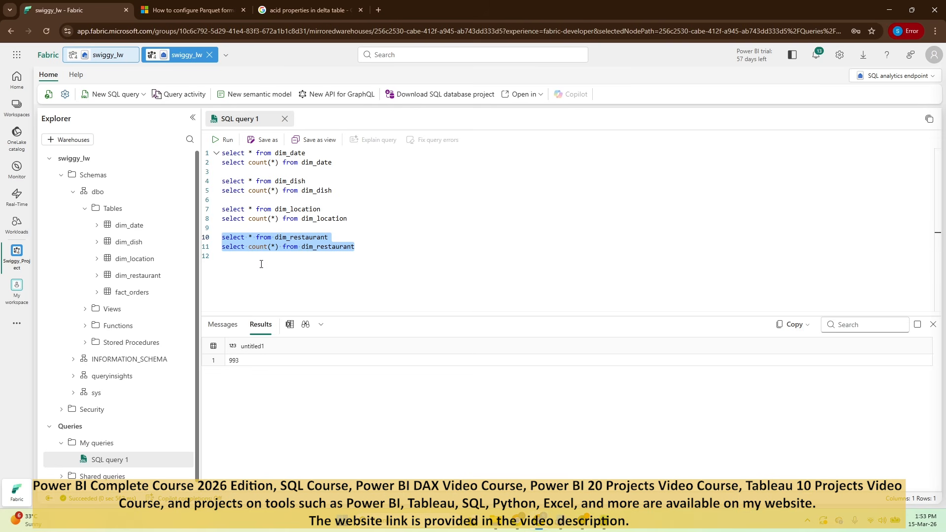
{"action": "left_click", "coordinate": [300, 265]}
{"action": "key", "text": "Return"}
{"action": "key", "text": "Return"}
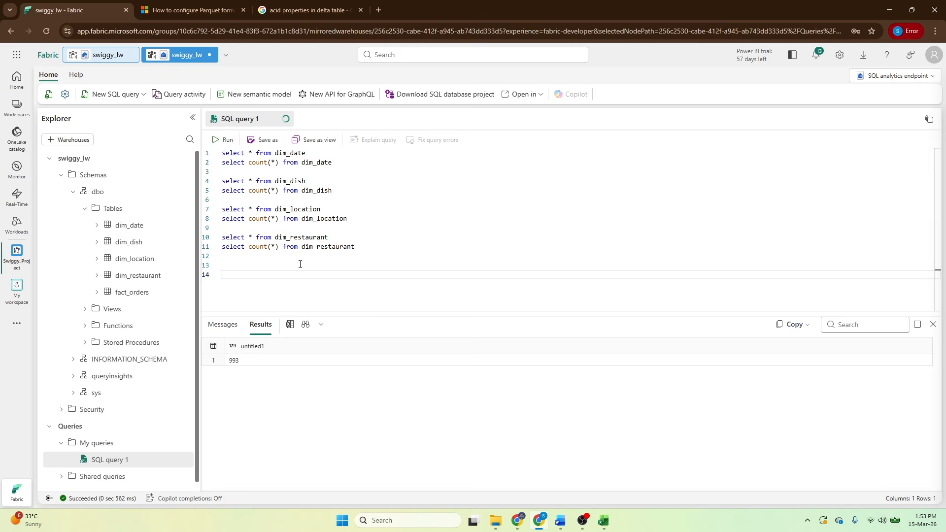
{"action": "key", "text": "ctrl+v"}
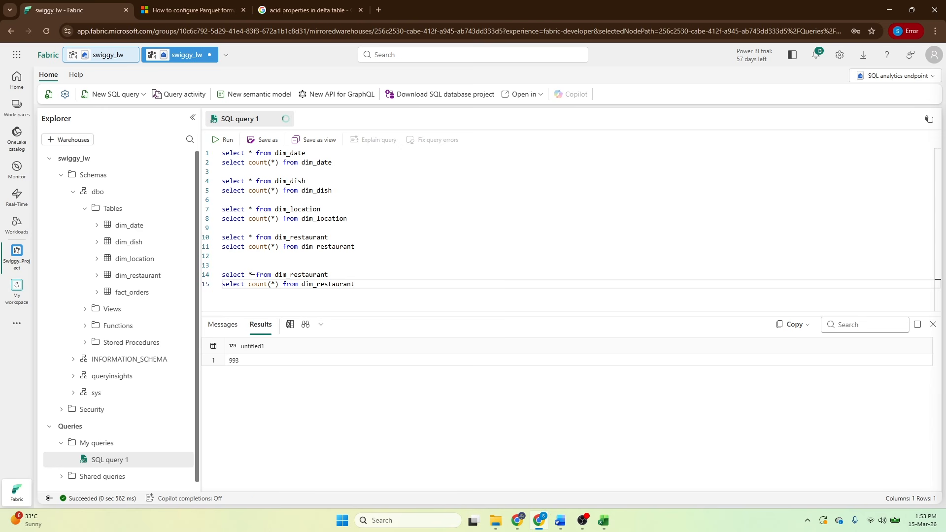
{"action": "left_click", "coordinate": [249, 264]}
{"action": "key", "text": "BackSpace"}
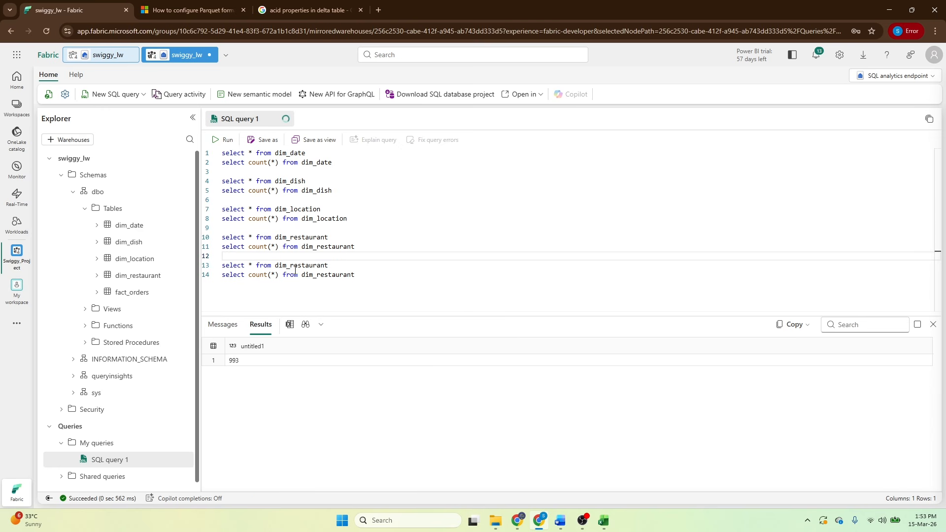
{"action": "left_click_drag", "start_coordinate": [290, 266], "coordinate": [347, 266]}
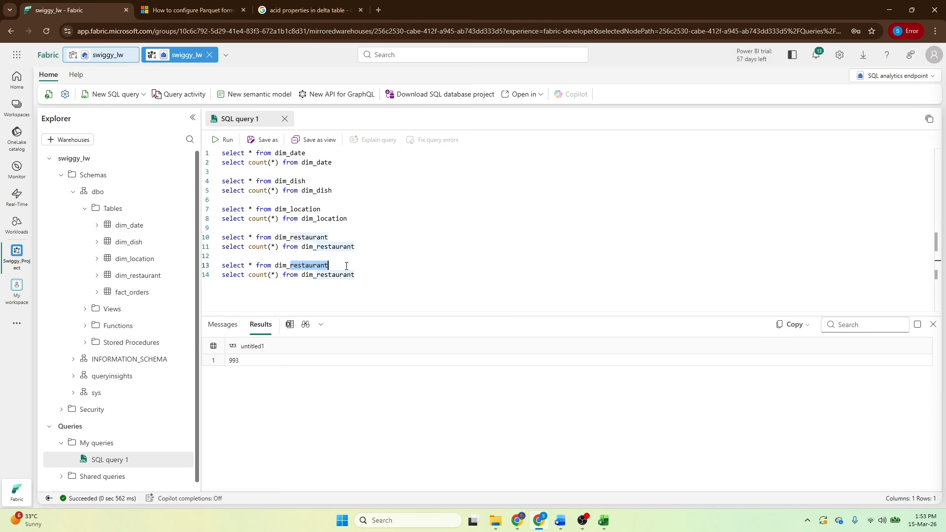
{"action": "key", "text": "BackSpace"}
{"action": "key", "text": "BackSpace"}
{"action": "key", "text": "BackSpace"}
{"action": "key", "text": "BackSpace"}
{"action": "key", "text": "BackSpace"}
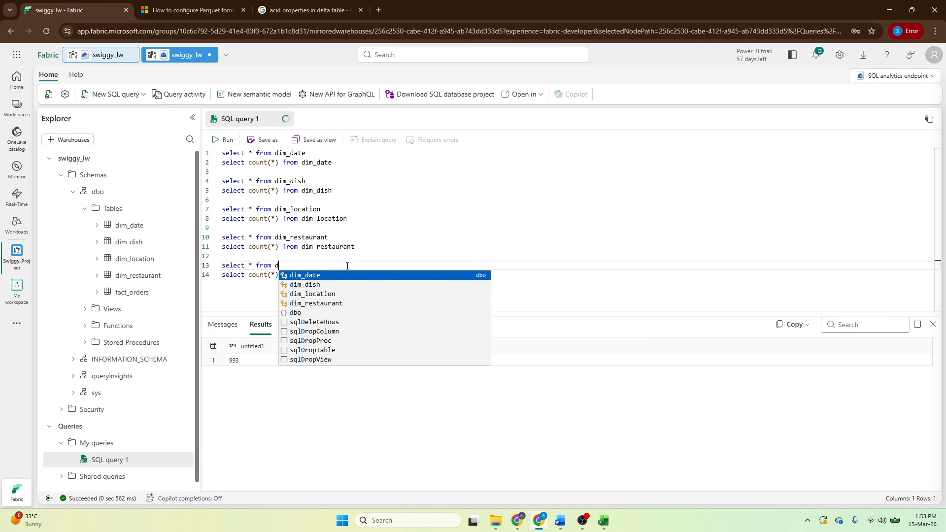
{"action": "type", "text": "fa"}
{"action": "key", "text": "Return"}
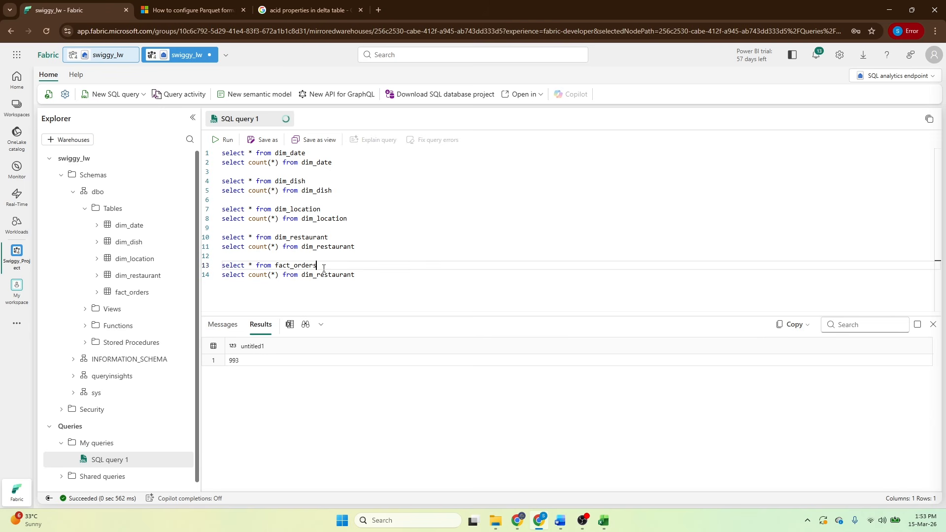
{"action": "triple_click", "coordinate": [279, 265]}
{"action": "key", "text": "ctrl+Return"}
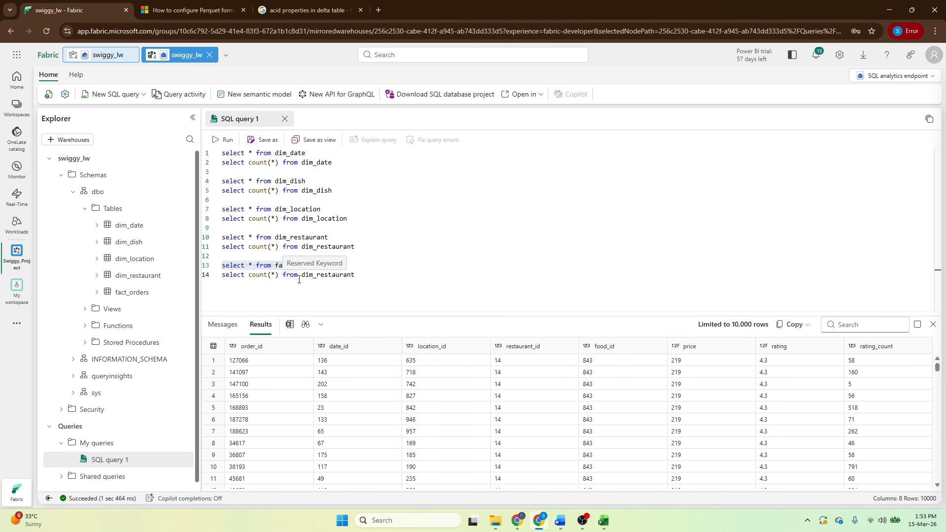
Point the copied count query at fact_orders, giving a total of 197430 rows.
{"action": "left_click", "coordinate": [386, 276]}
{"action": "key", "text": "Return"}
{"action": "key", "text": "Return"}
{"action": "key", "text": "Return"}
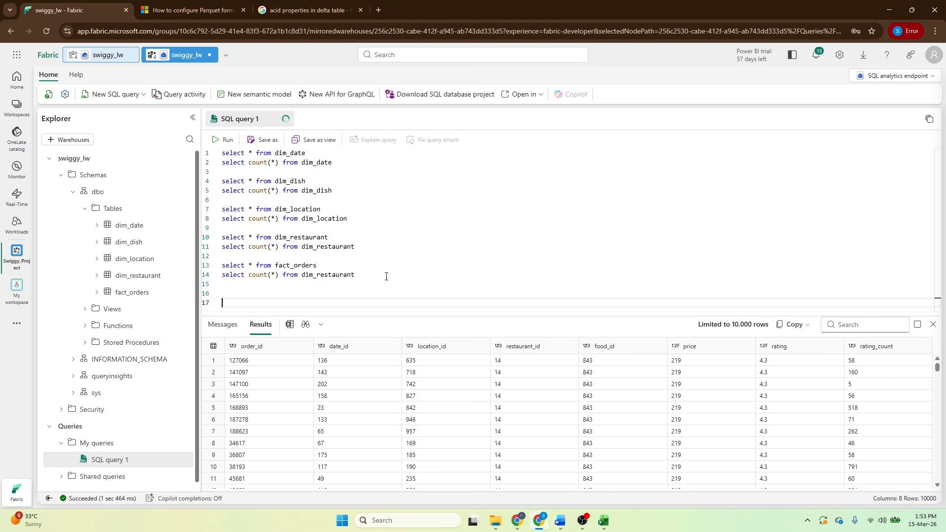
{"action": "double_click", "coordinate": [306, 276]}
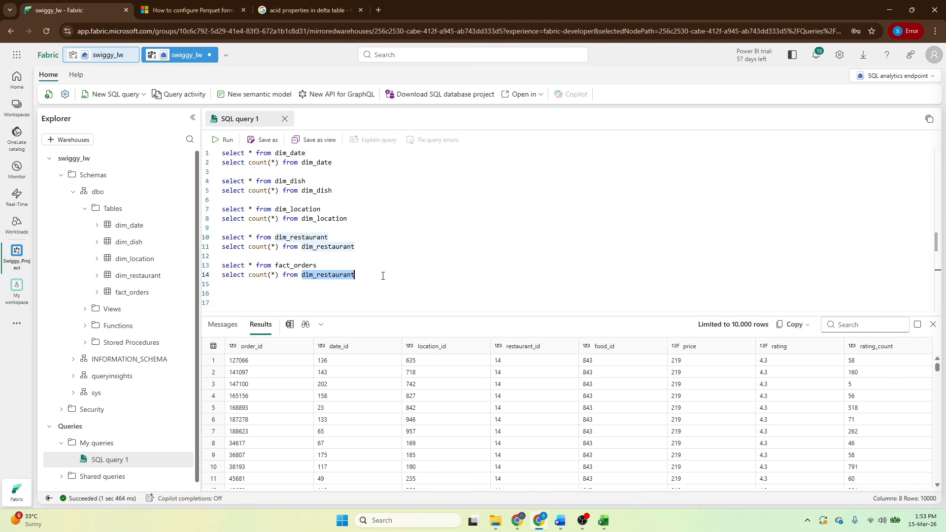
{"action": "type", "text": "fa"}
{"action": "left_click", "coordinate": [371, 284]}
{"action": "triple_click", "coordinate": [276, 275]}
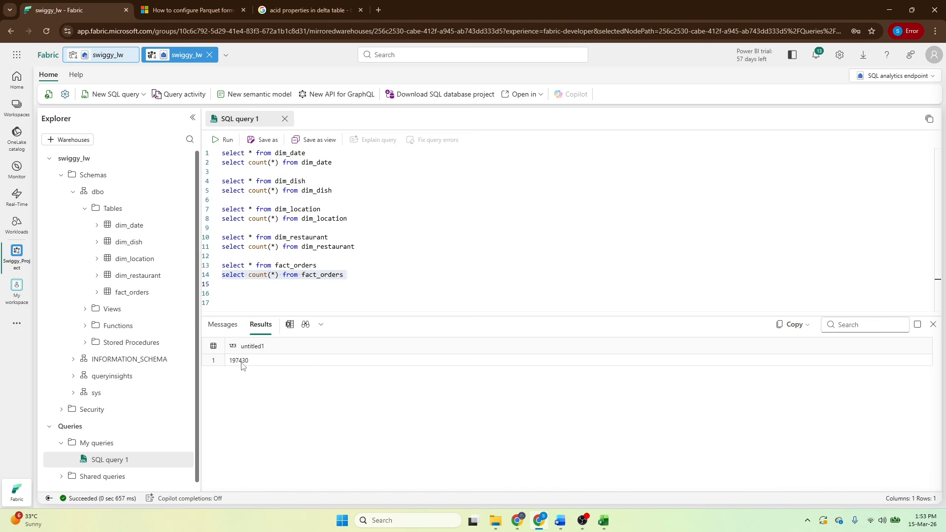
{"action": "left_click", "coordinate": [497, 526]}
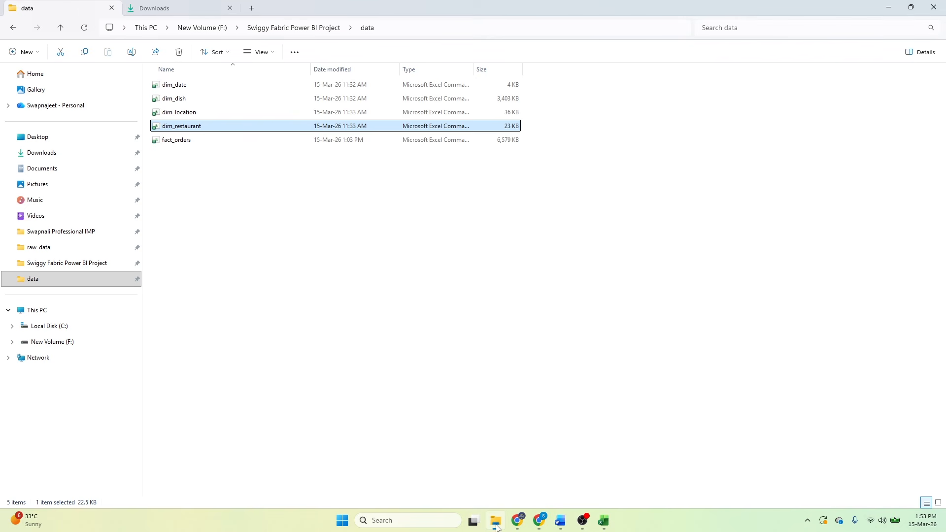
Open fact_orders.csv in Excel and confirm order_id counts 197431 cells, matching 197430 rows plus header.
{"action": "double_click", "coordinate": [193, 142]}
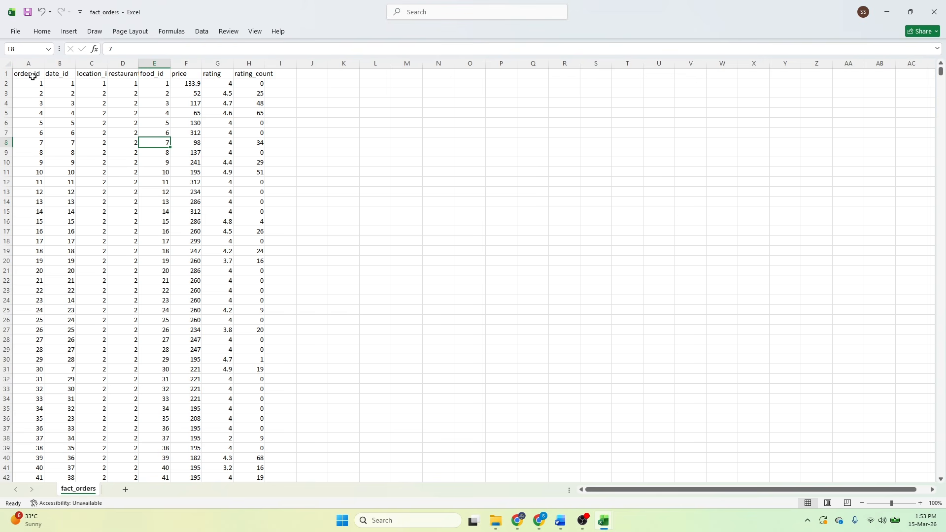
{"action": "left_click", "coordinate": [31, 62]}
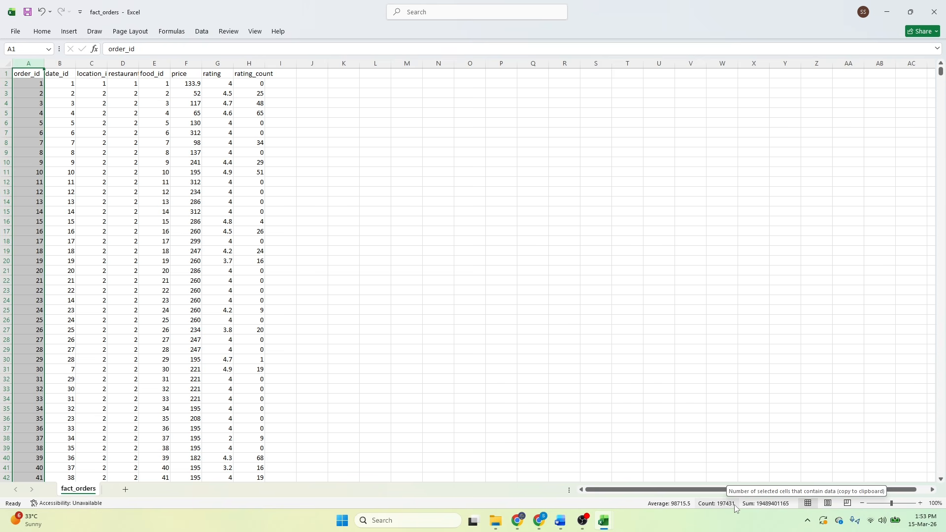
{"action": "key", "text": "alt+Tab"}
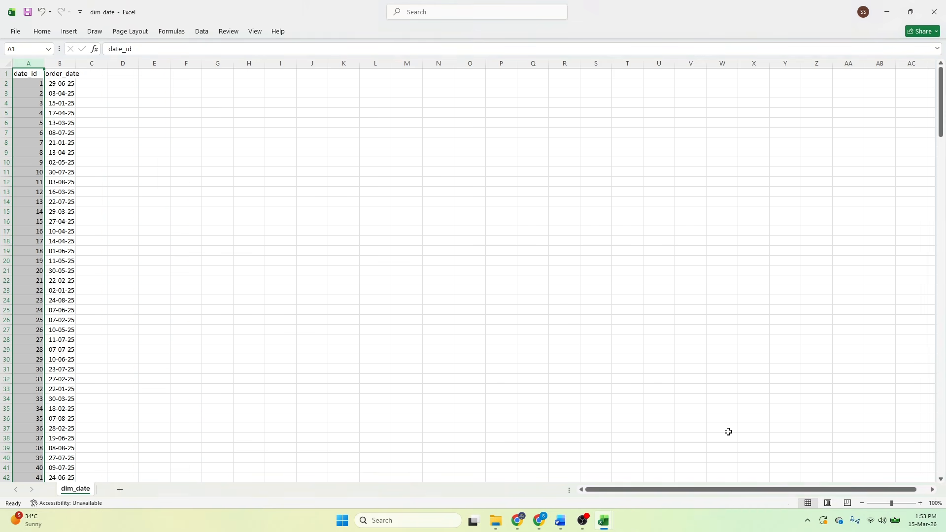
{"action": "key", "text": "alt+Tab"}
{"action": "key", "text": "Tab"}
{"action": "key", "text": "Tab"}
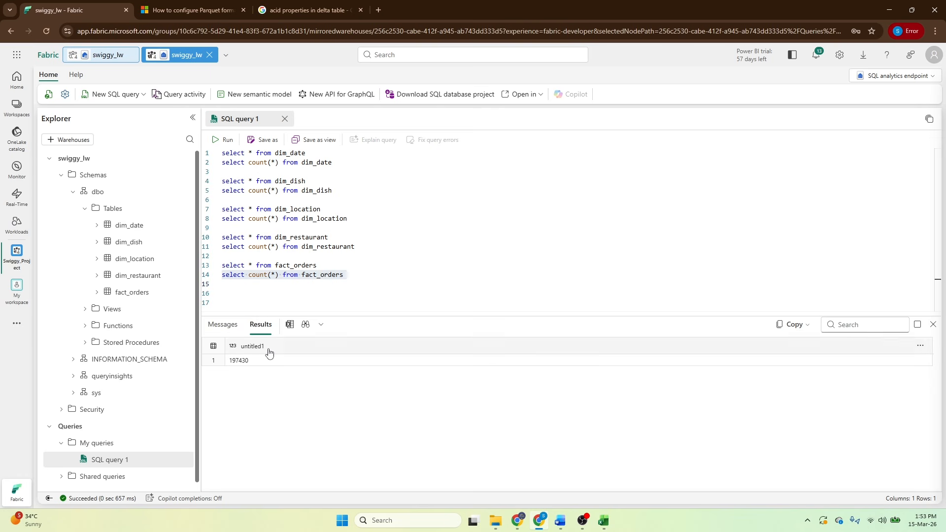
{"action": "left_click", "coordinate": [292, 266]}
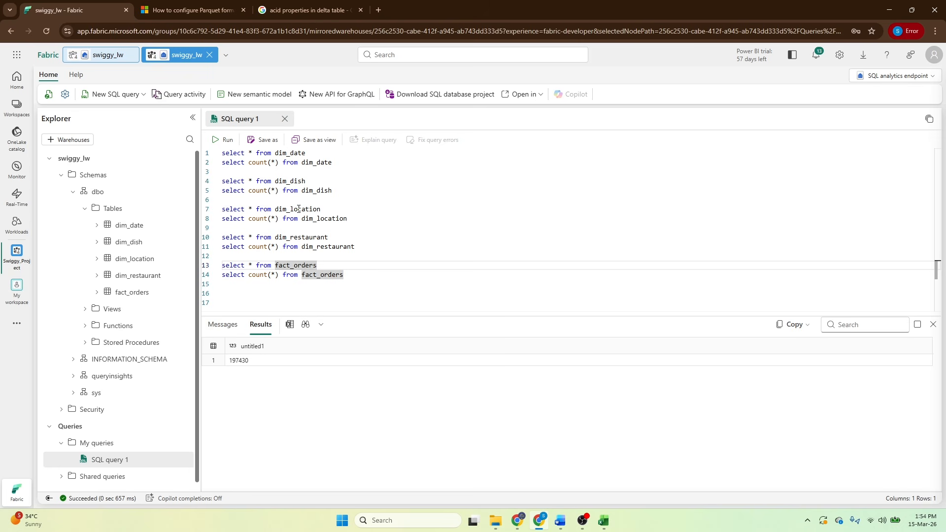
{"action": "left_click_drag", "start_coordinate": [346, 188], "coordinate": [222, 181]}
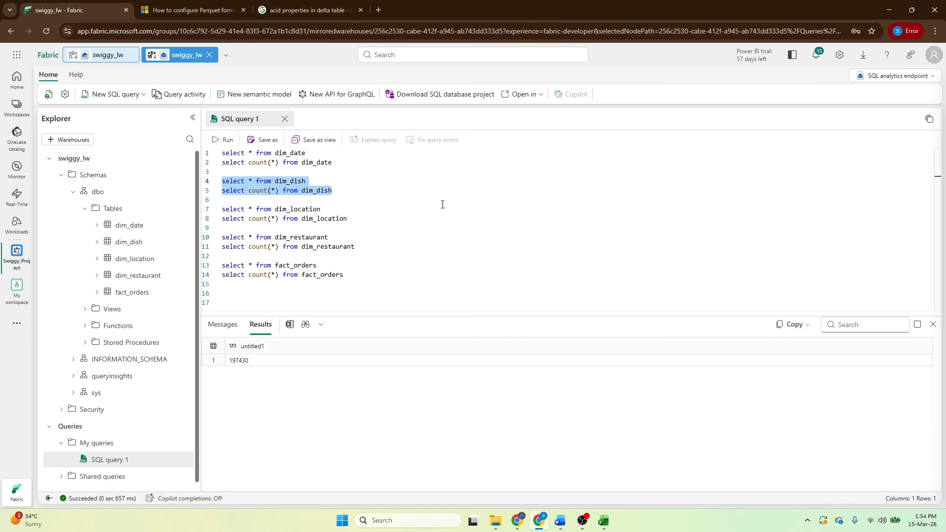
{"action": "left_click", "coordinate": [370, 276]}
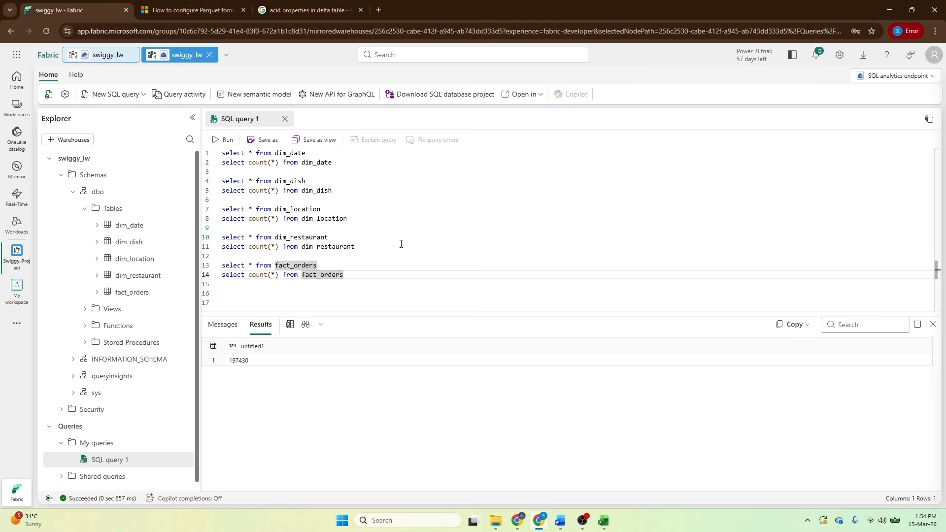
{"action": "left_click", "coordinate": [371, 290]}
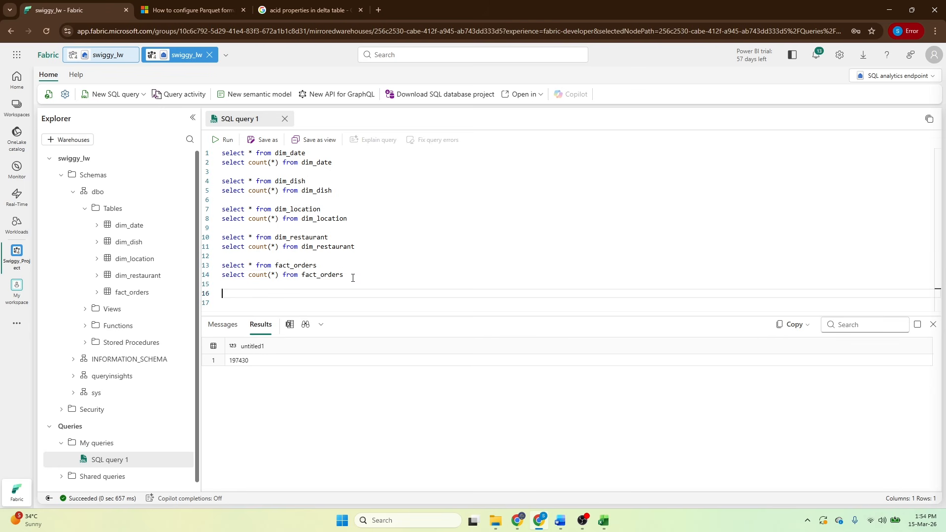
{"action": "left_click_drag", "start_coordinate": [353, 275], "coordinate": [215, 157]}
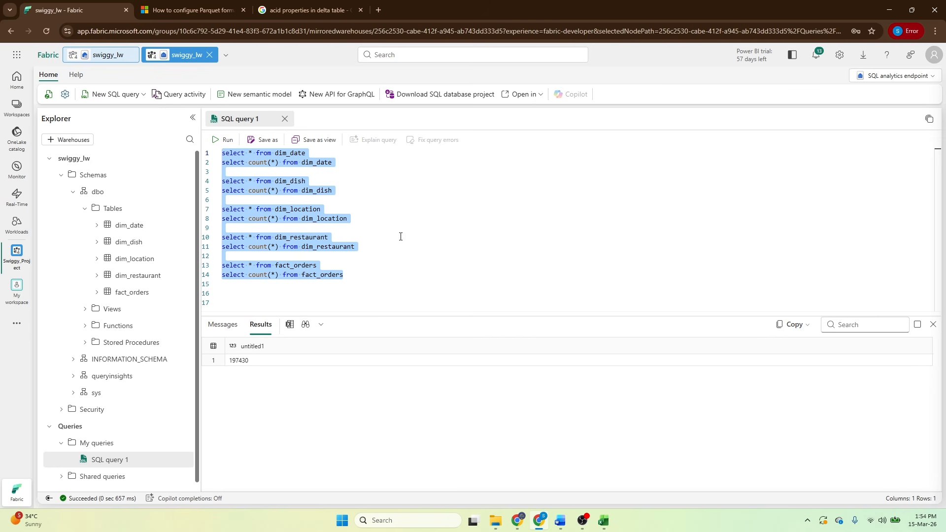
{"action": "left_click", "coordinate": [376, 236]}
{"action": "left_click_drag", "start_coordinate": [363, 220], "coordinate": [217, 208]}
{"action": "left_click", "coordinate": [343, 190]}
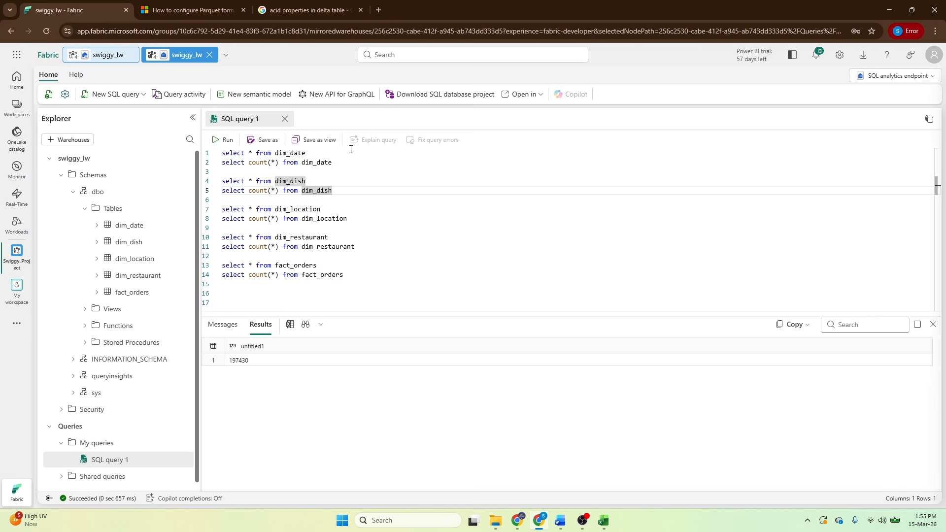
Navigate from the swiggy_lw lakehouse to the Swiggy_Project workspace item list.
{"action": "left_click", "coordinate": [106, 58]}
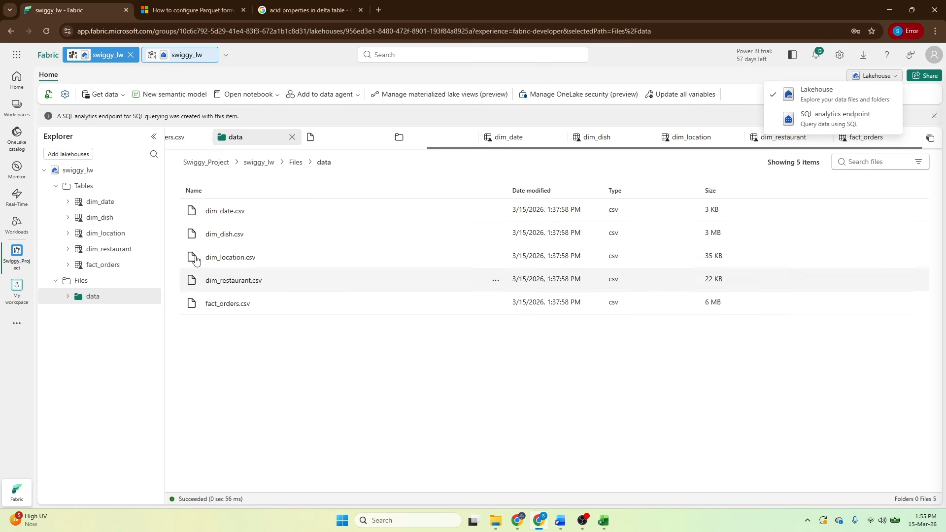
{"action": "left_click", "coordinate": [17, 108]}
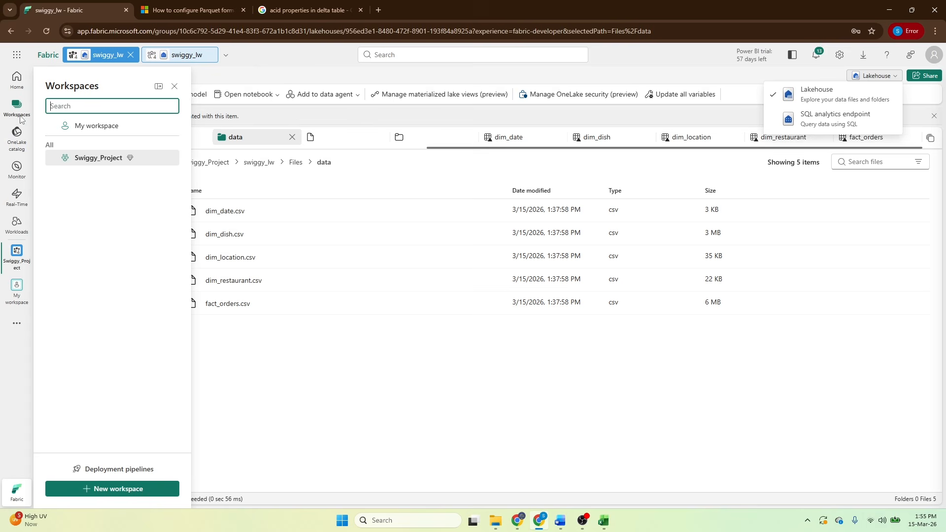
{"action": "left_click", "coordinate": [91, 168]}
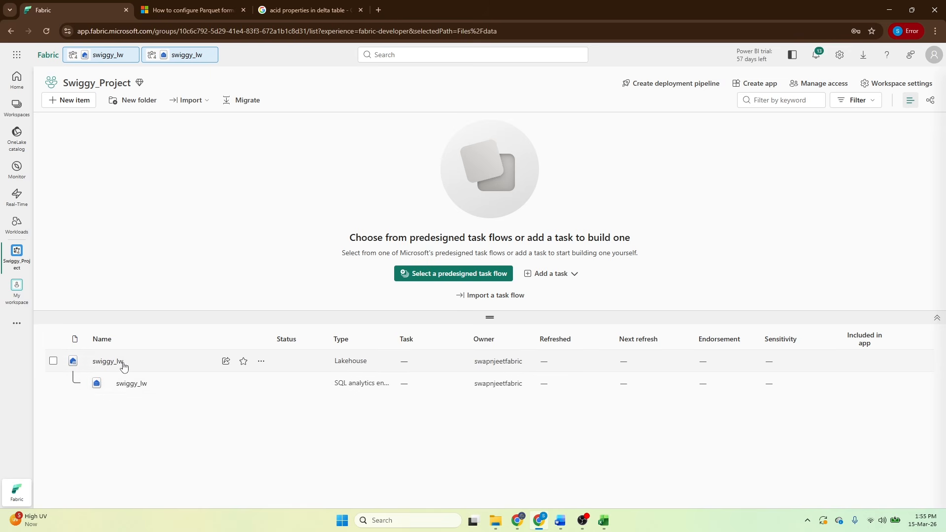
{"action": "left_click", "coordinate": [116, 364]}
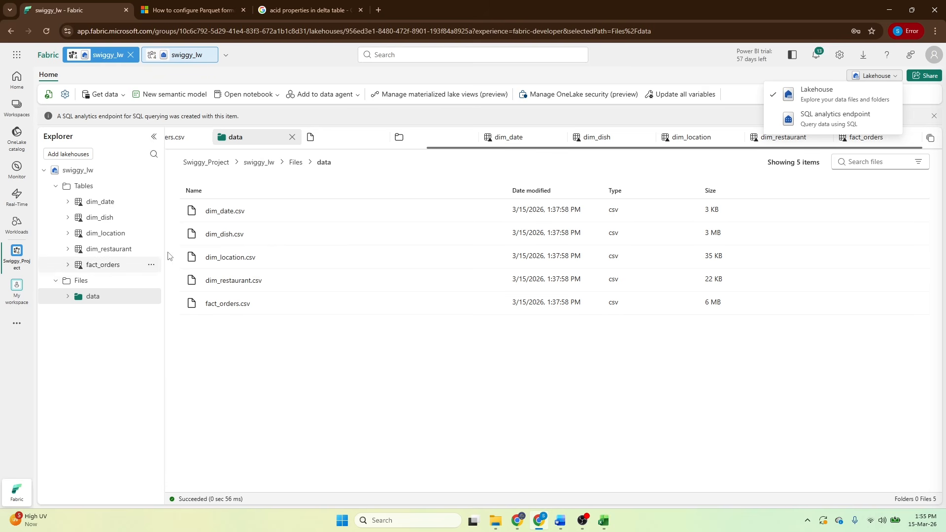
{"action": "left_click", "coordinate": [117, 298]}
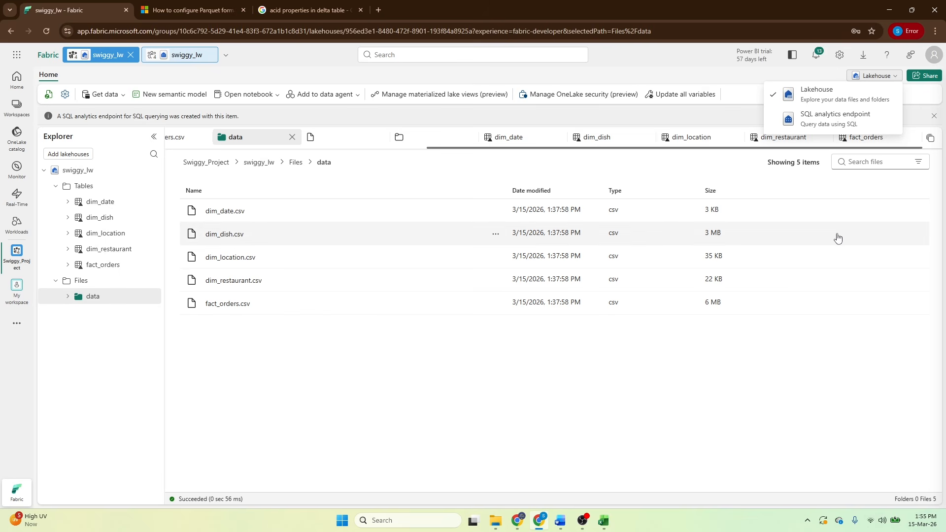
{"action": "left_click", "coordinate": [374, 396]}
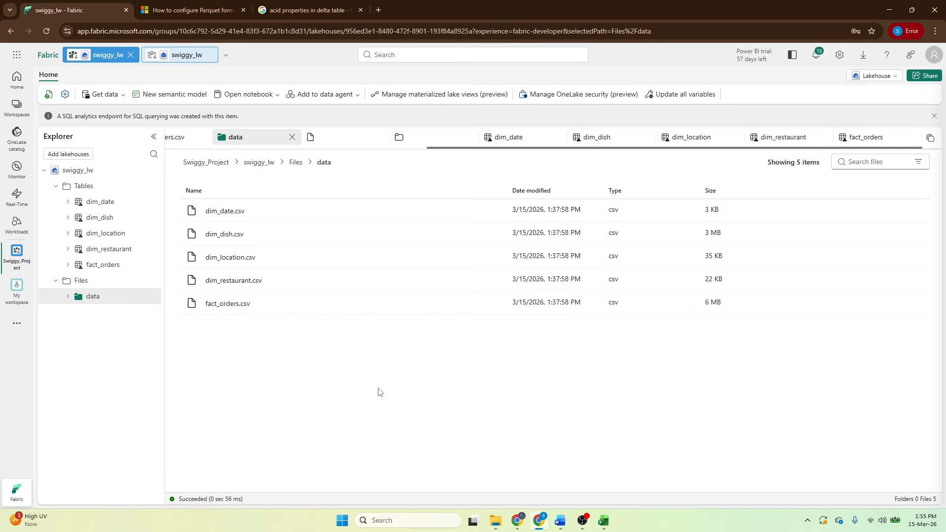
{"action": "left_click", "coordinate": [18, 117]}
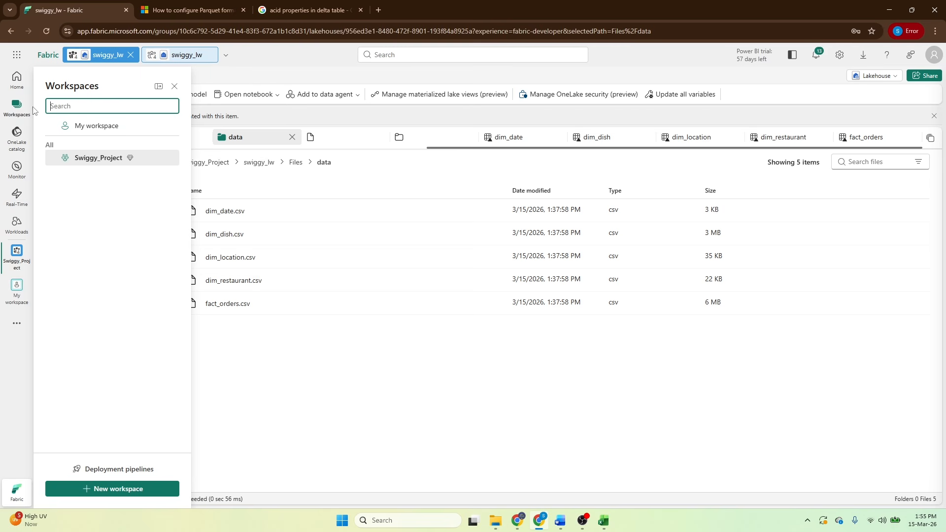
{"action": "left_click", "coordinate": [86, 159]}
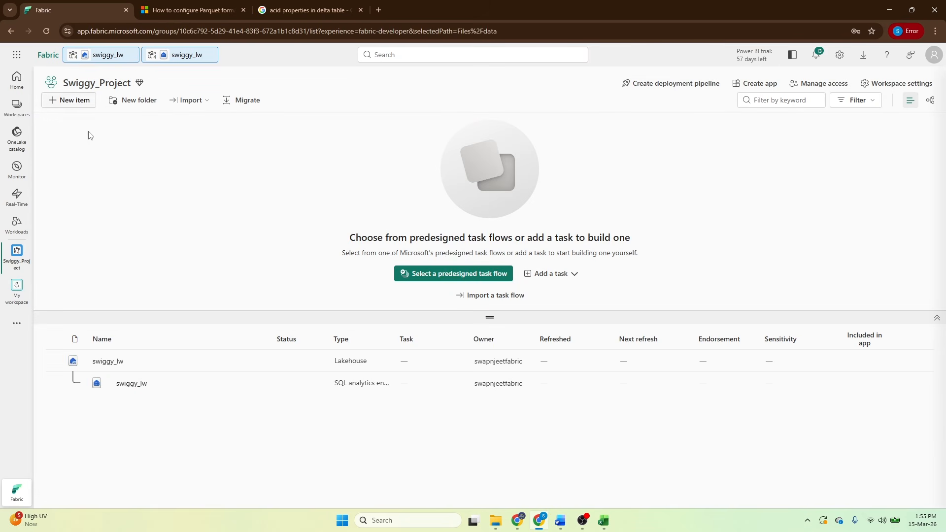
Add a new item filtered by 'pip' and choose Pipeline, reaching the pipeline1 name prompt.
{"action": "left_click", "coordinate": [76, 101]}
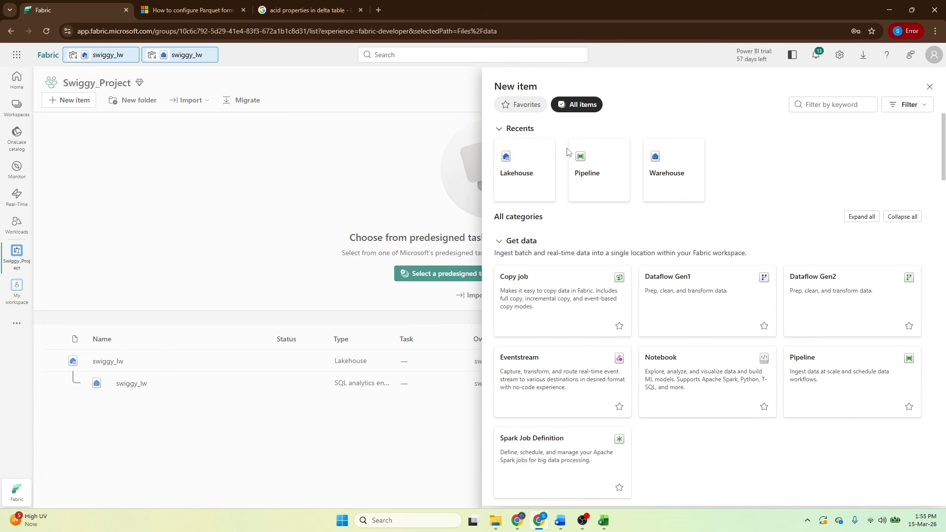
{"action": "left_click", "coordinate": [832, 104]}
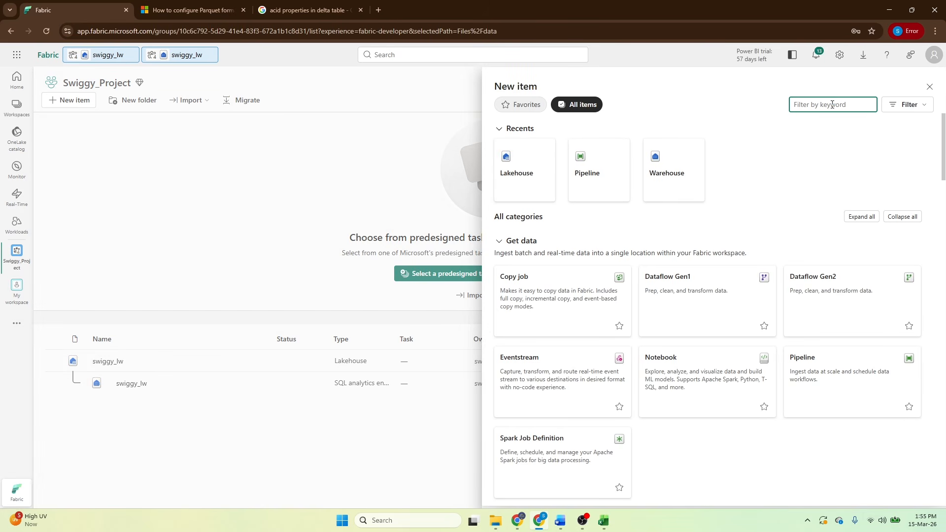
{"action": "type", "text": "pip"}
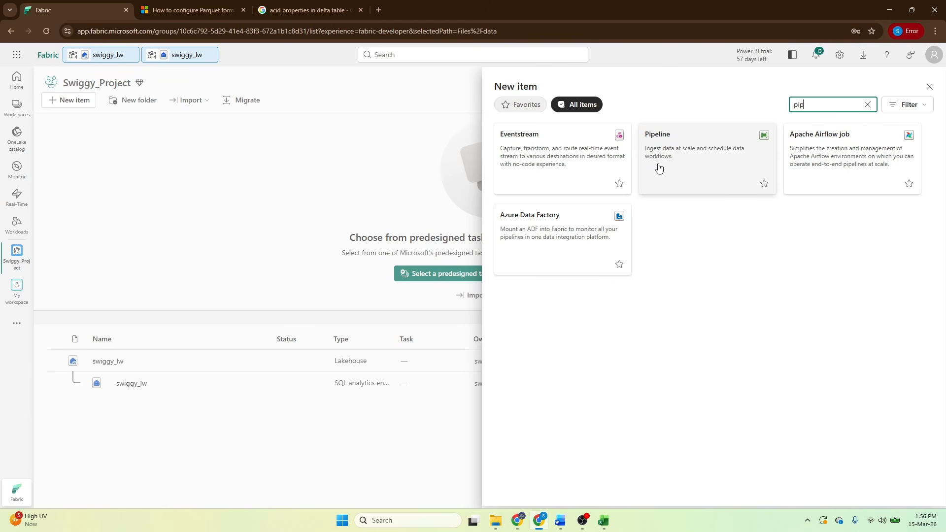
{"action": "left_click", "coordinate": [700, 146]}
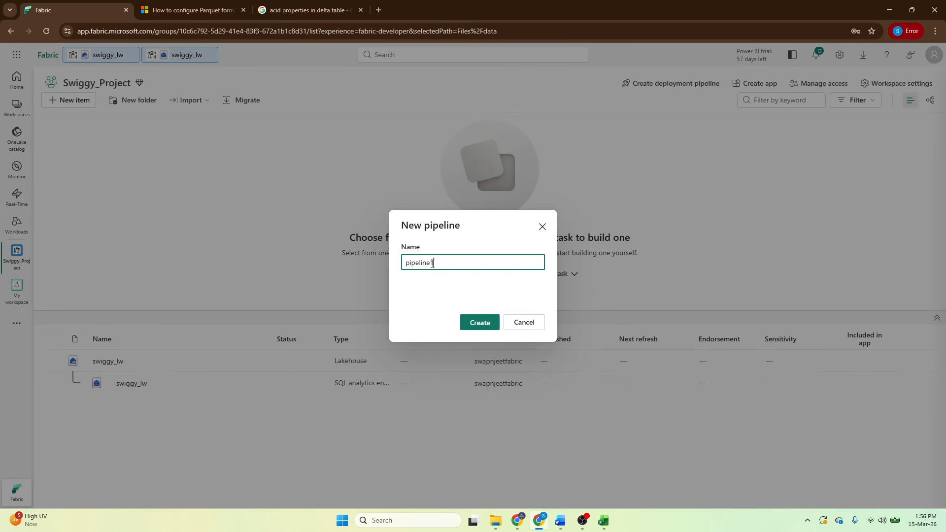
Name the new pipeline pipeline_load_data_files_to_table and create it.
{"action": "double_click", "coordinate": [422, 259]}
{"action": "left_click", "coordinate": [452, 262]}
{"action": "type", "text": "_load_cata"}
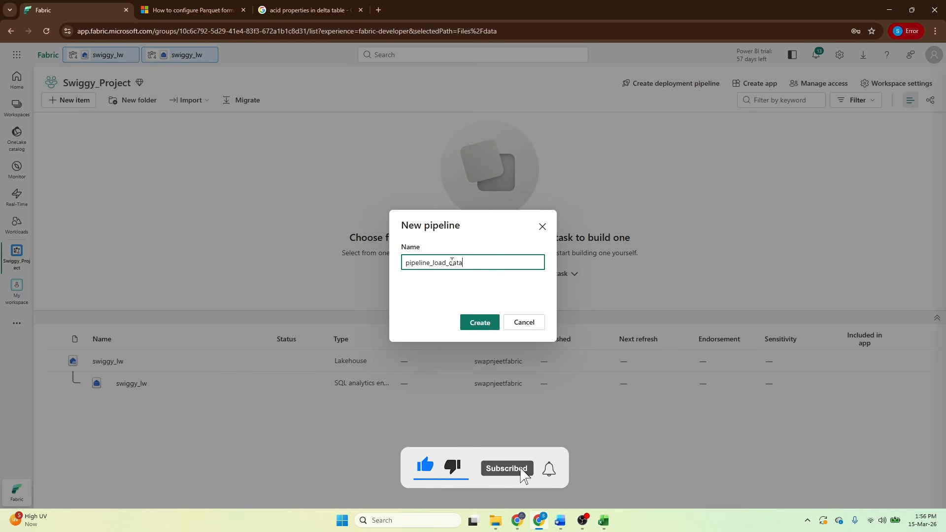
{"action": "type", "text": "_files"}
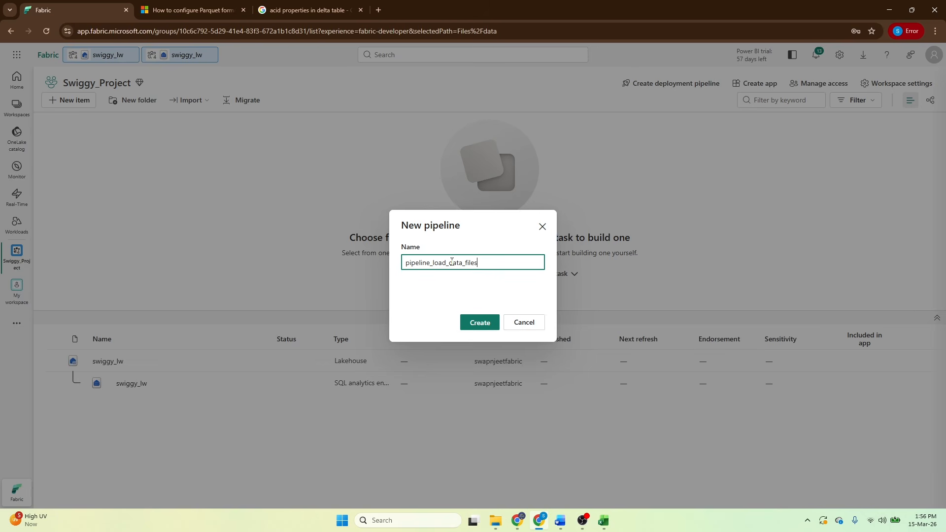
{"action": "type", "text": "_to_table"}
{"action": "left_click", "coordinate": [462, 322]}
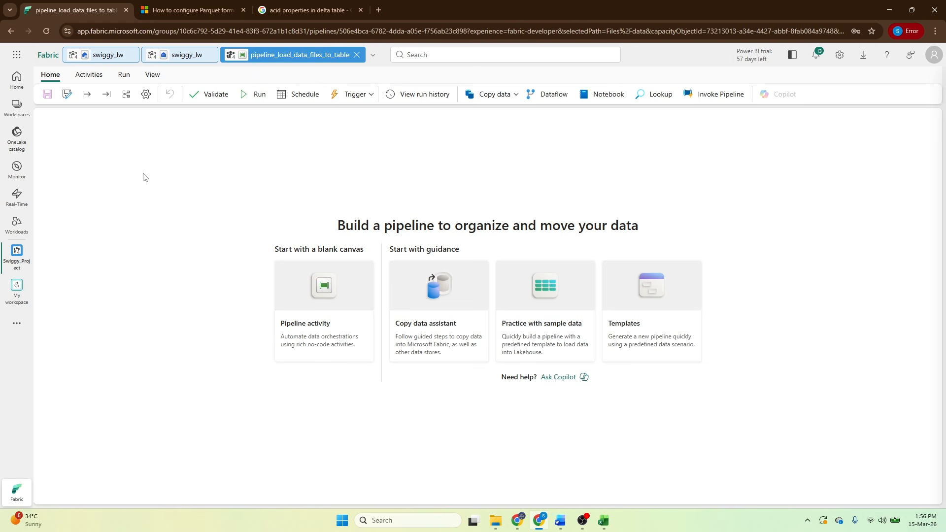
Open pipeline_load_data_files_to_table from the Swiggy_Project workspace and expand the Copy data options.
{"action": "left_click", "coordinate": [17, 109]}
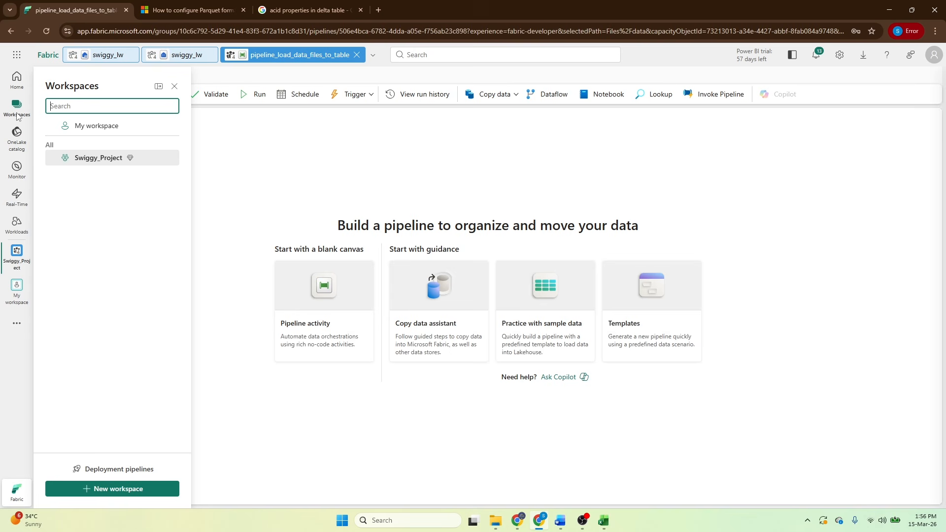
{"action": "left_click", "coordinate": [94, 158]}
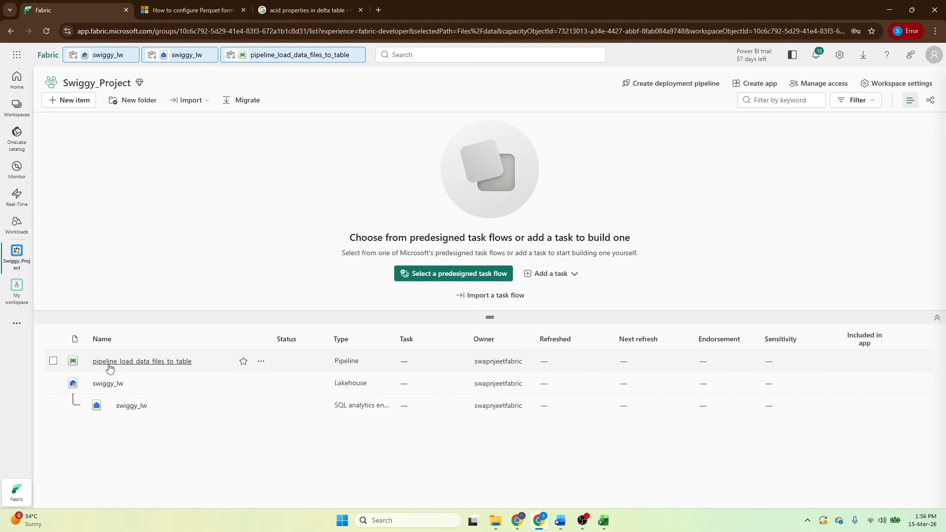
{"action": "left_click", "coordinate": [141, 369]}
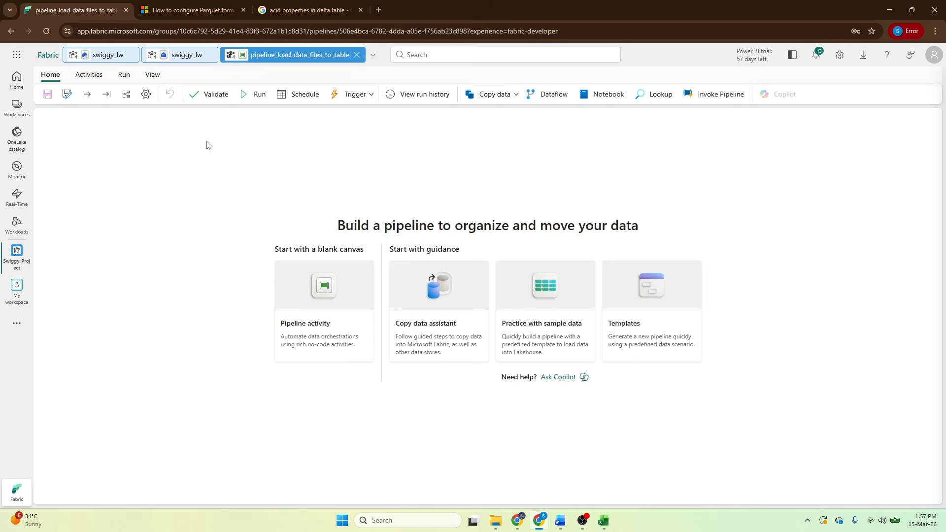
{"action": "left_click", "coordinate": [98, 75]}
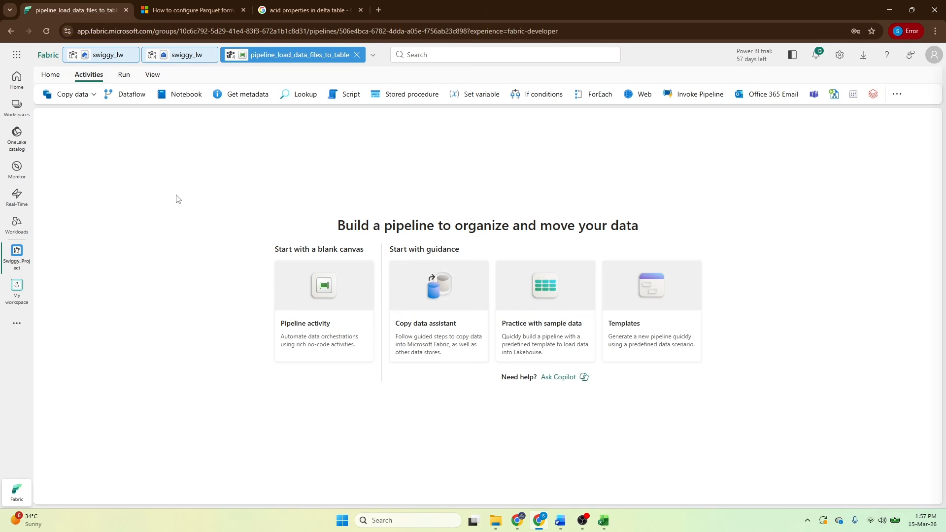
{"action": "left_click", "coordinate": [93, 95]}
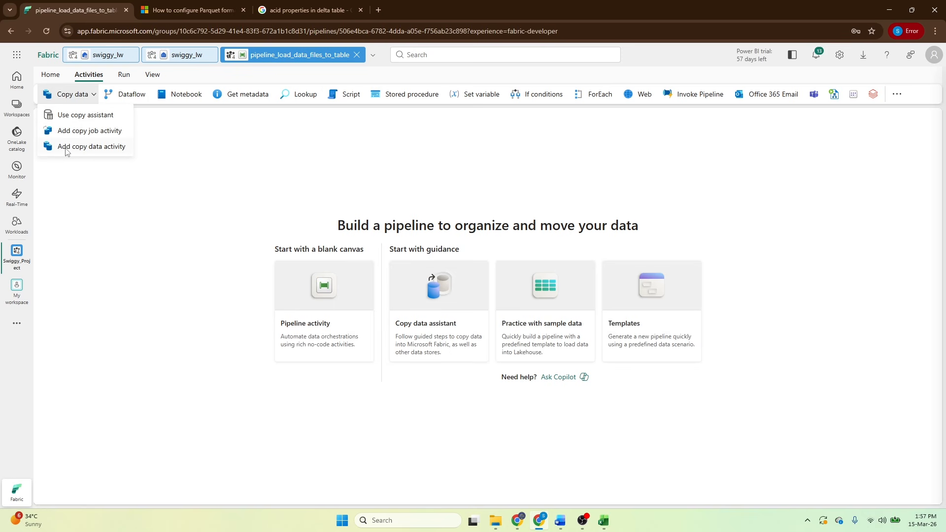
Add a Copy data activity named 'Copy data dim dish' and show its Source settings.
{"action": "left_click", "coordinate": [104, 148]}
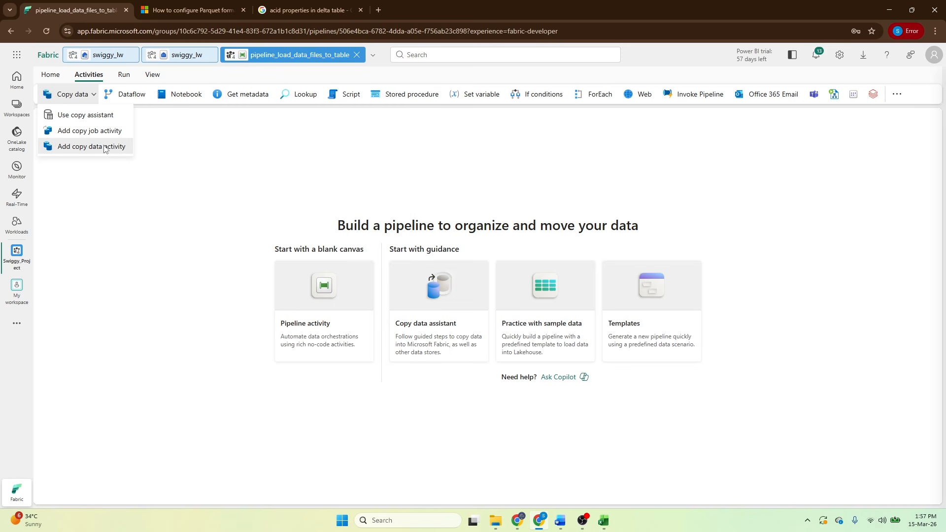
{"action": "left_click_drag", "start_coordinate": [102, 226], "coordinate": [215, 183]}
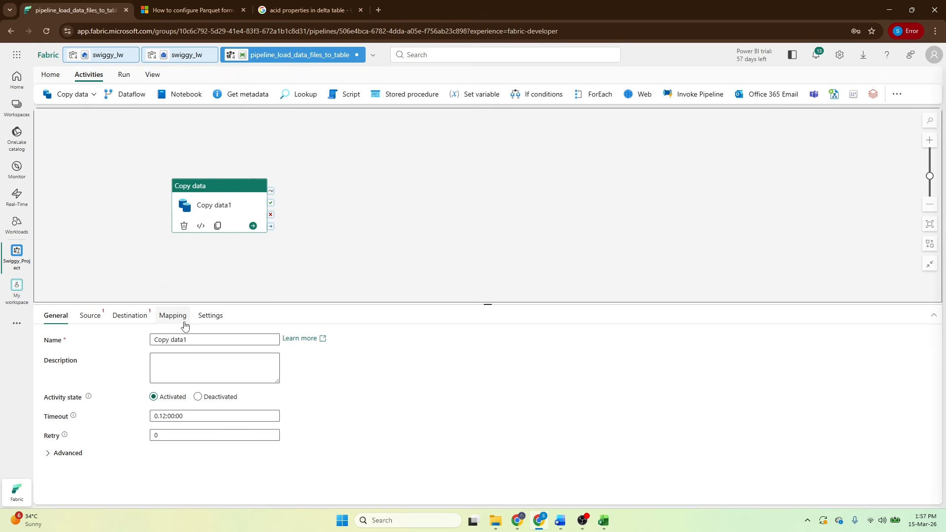
{"action": "left_click", "coordinate": [183, 339]}
{"action": "left_click_drag", "start_coordinate": [183, 340], "coordinate": [194, 340]}
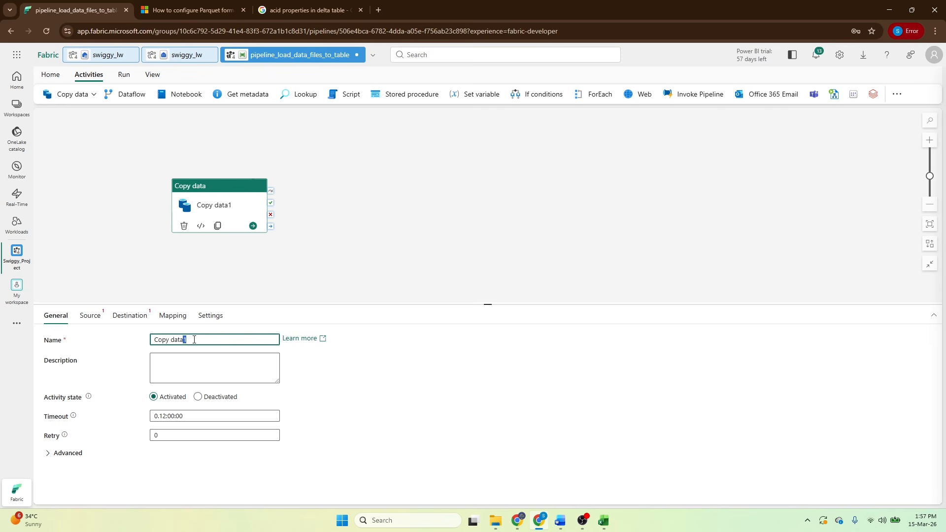
{"action": "key", "text": "BackSpace"}
{"action": "type", "text": "di"}
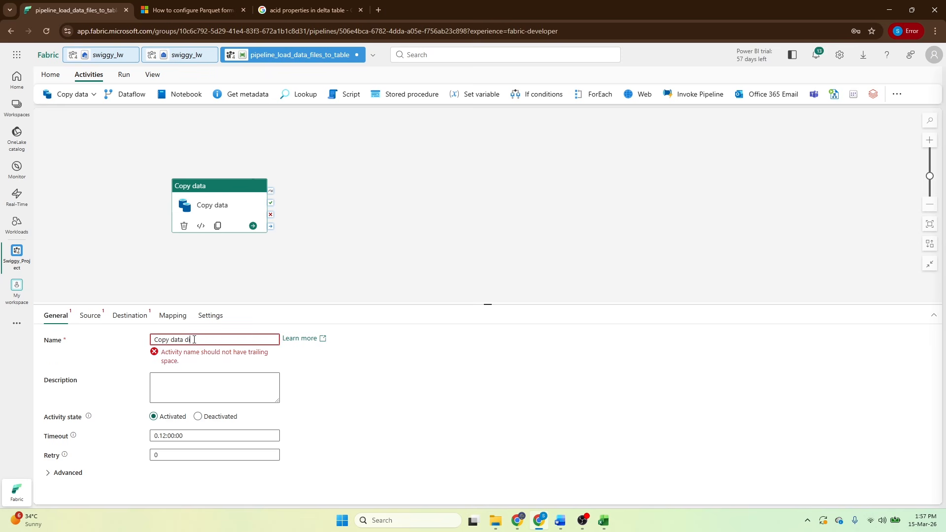
{"action": "type", "text": "m dish"}
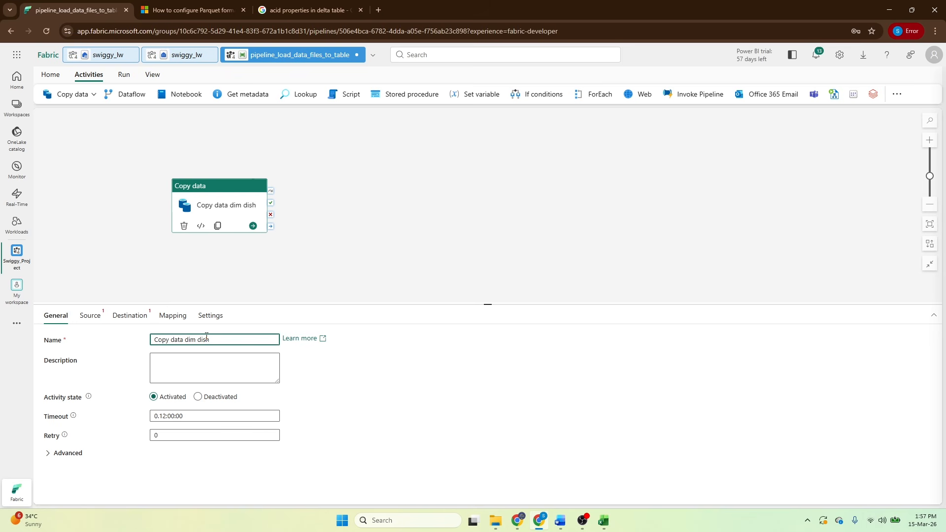
{"action": "left_click", "coordinate": [89, 318]}
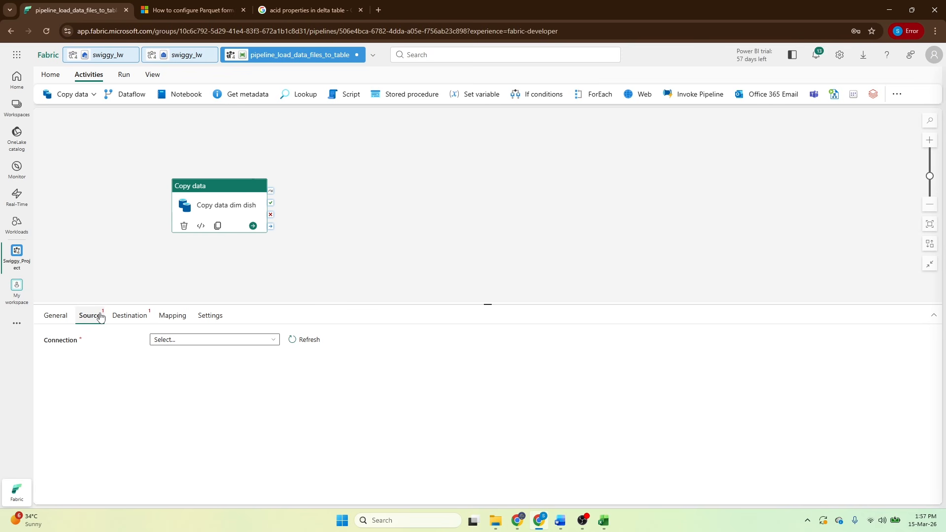
Point the source at the swiggy_lw lakehouse from the OneLake catalog, with Files as root folder.
{"action": "left_click", "coordinate": [155, 341]}
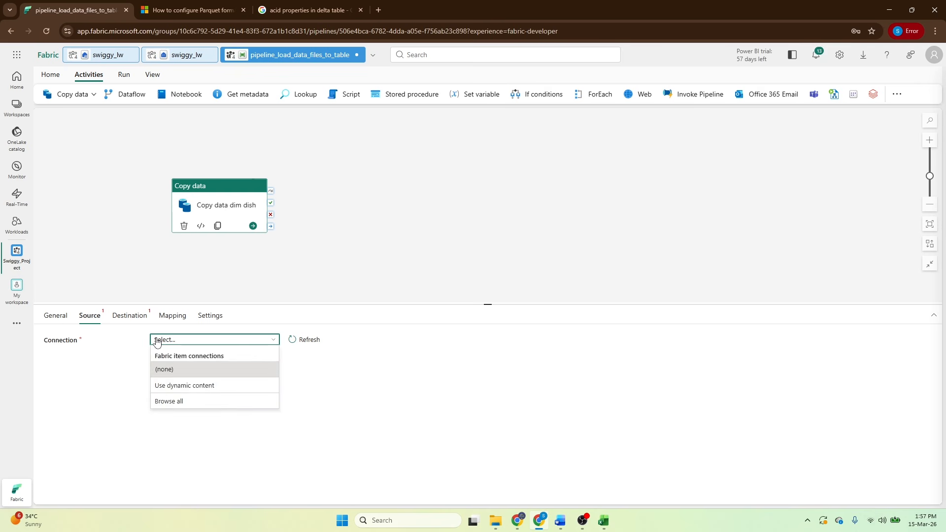
{"action": "left_click", "coordinate": [170, 401]}
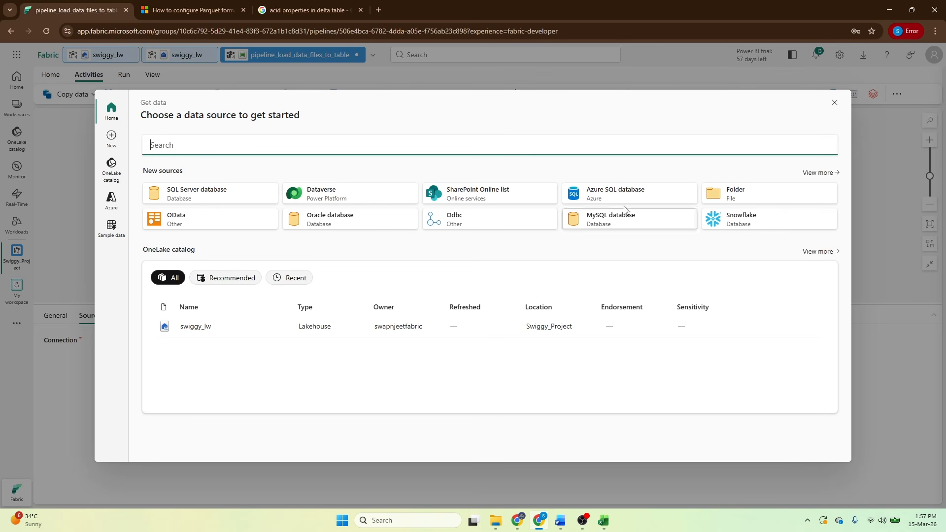
{"action": "left_click", "coordinate": [822, 175]}
{"action": "scroll", "coordinate": [436, 301], "scroll_direction": "down", "scroll_amount": 3}
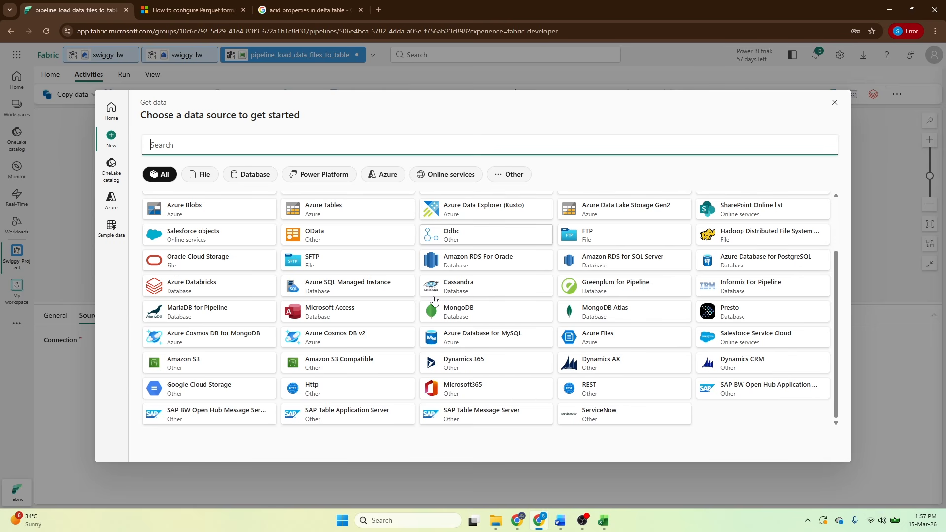
{"action": "scroll", "coordinate": [435, 301], "scroll_direction": "up", "scroll_amount": 3}
{"action": "scroll", "coordinate": [434, 300], "scroll_direction": "down", "scroll_amount": 3}
{"action": "scroll", "coordinate": [434, 300], "scroll_direction": "up", "scroll_amount": 3}
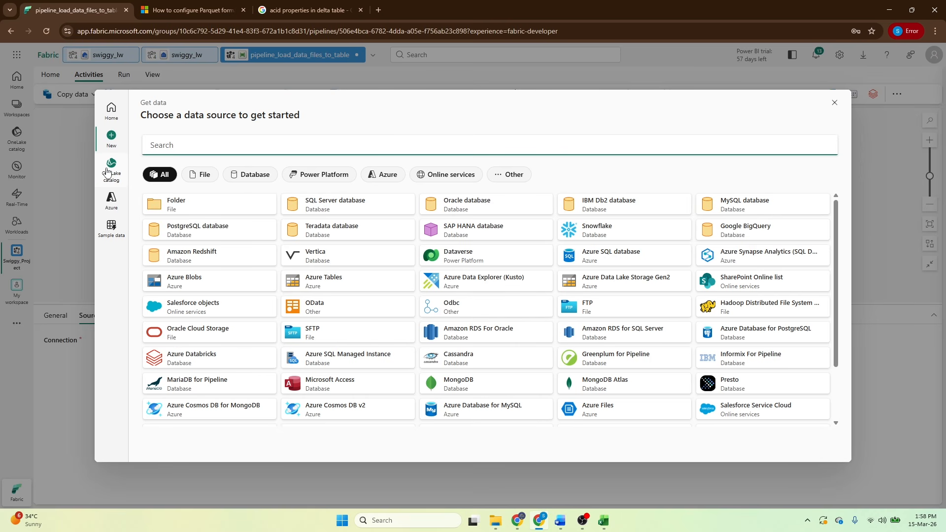
{"action": "left_click", "coordinate": [110, 170]}
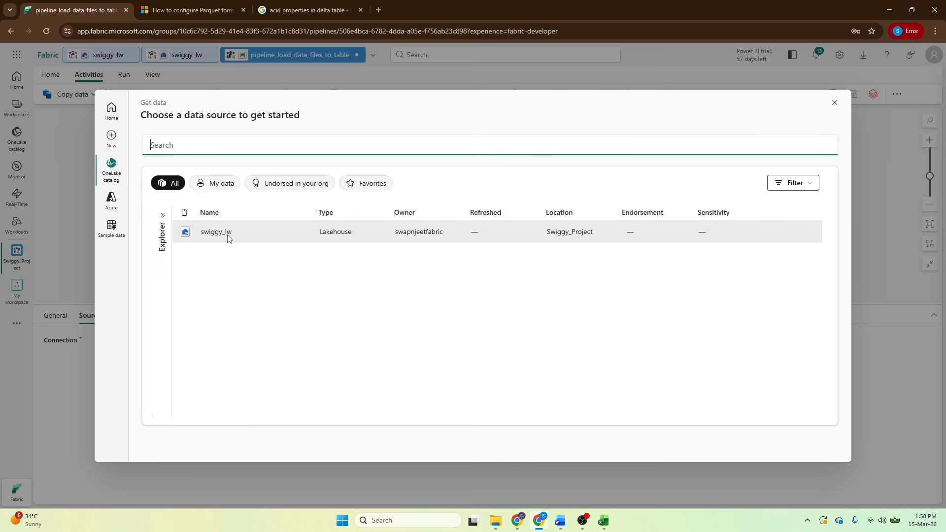
{"action": "left_click", "coordinate": [225, 234]}
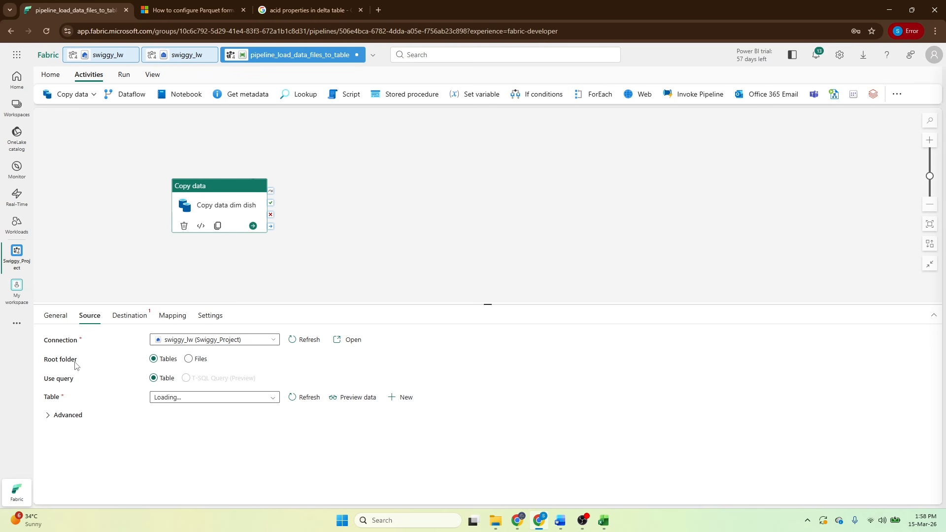
{"action": "left_click", "coordinate": [189, 360]}
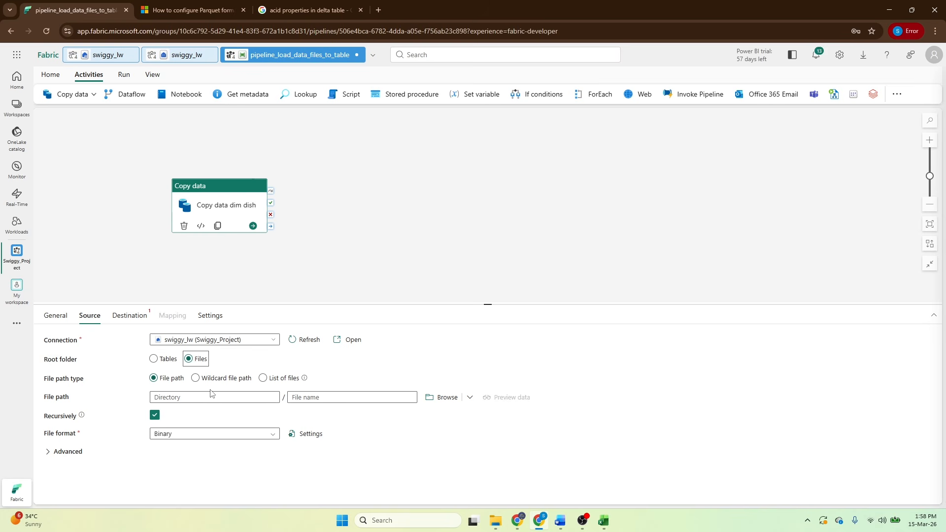
Select data/dim_dish.csv as the source file, then glance at the swiggy_lw lakehouse files.
{"action": "left_click", "coordinate": [440, 401]}
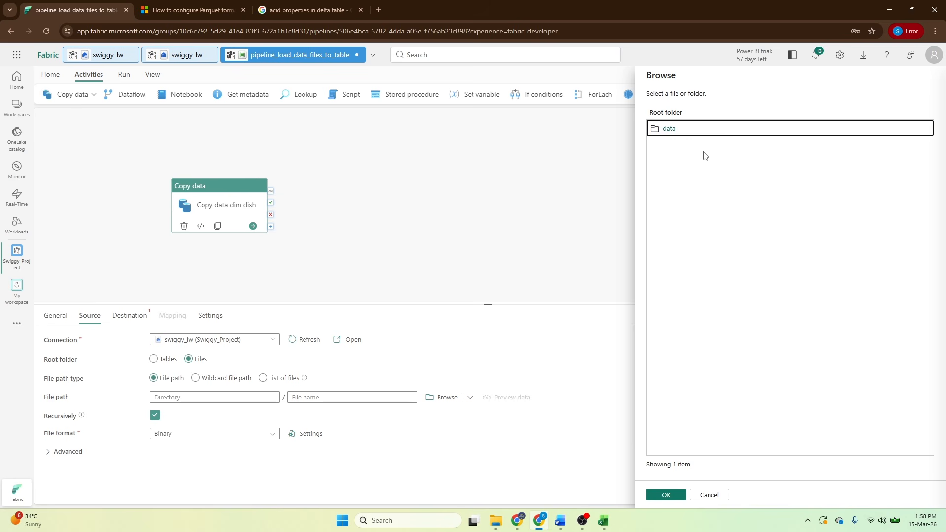
{"action": "left_click", "coordinate": [669, 137]}
{"action": "left_click", "coordinate": [668, 134]}
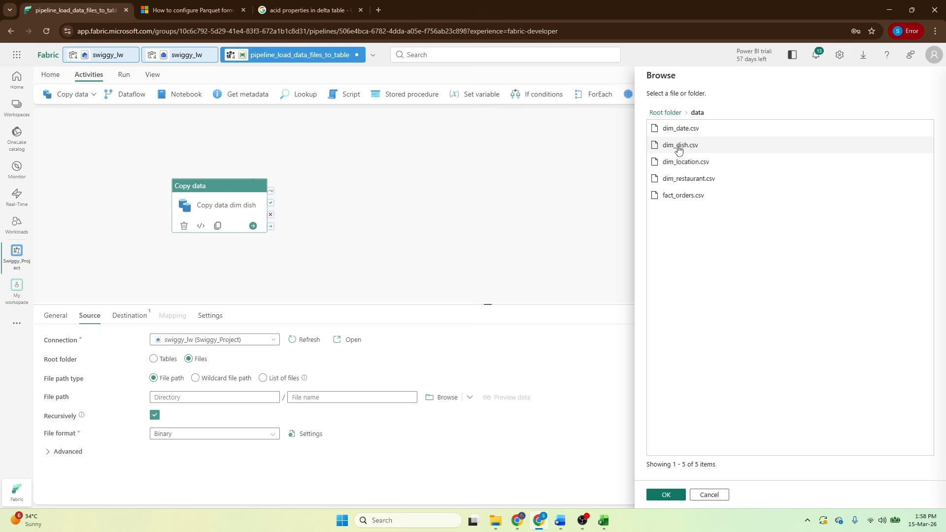
{"action": "left_click", "coordinate": [679, 149]}
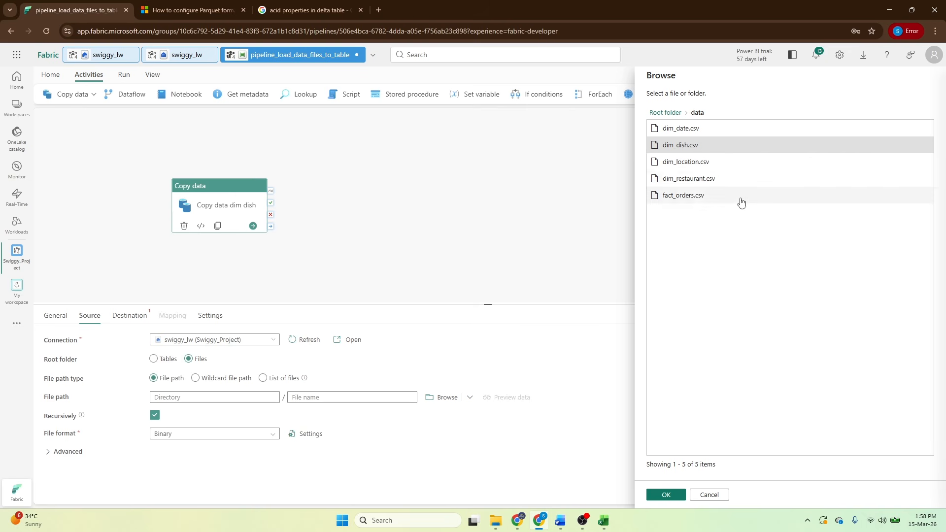
{"action": "left_click", "coordinate": [667, 496]}
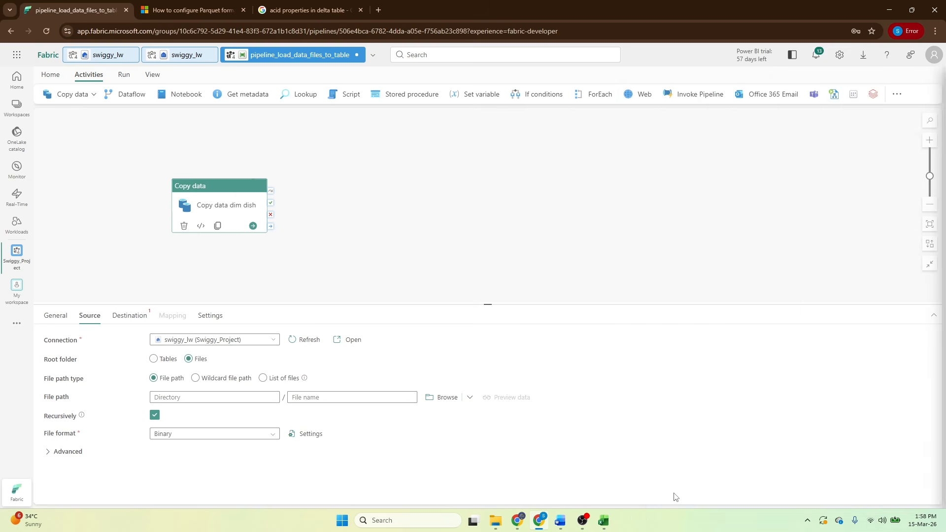
{"action": "left_click", "coordinate": [100, 55]}
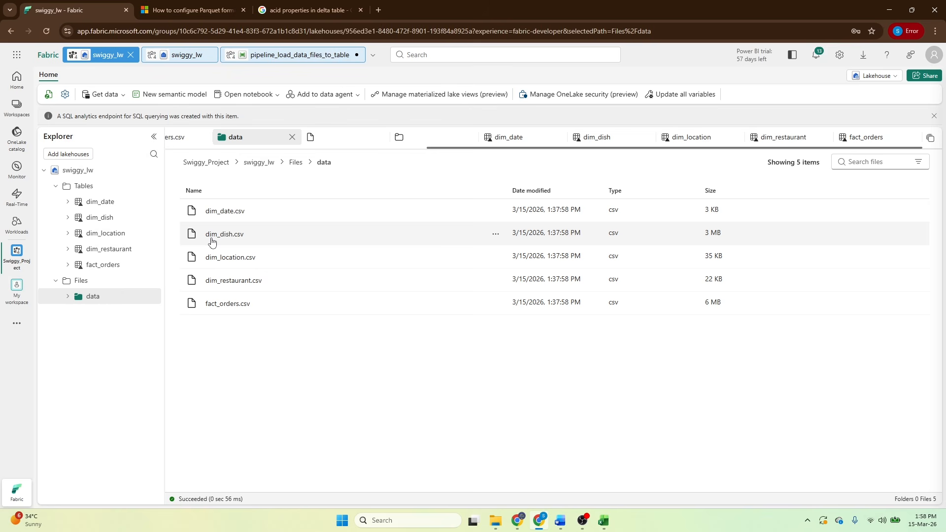
{"action": "left_click", "coordinate": [281, 56]}
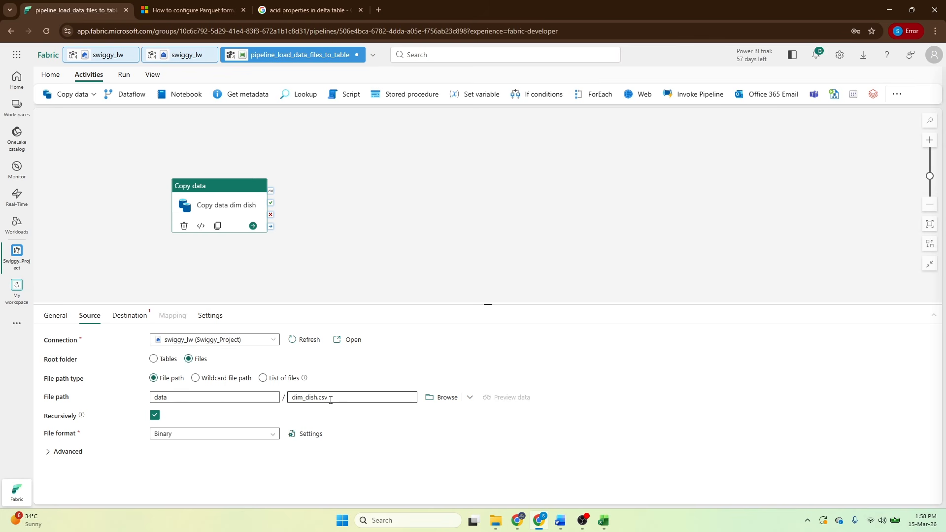
Change the source file format from Binary to DelimitedText, keeping comma delimiter and first-row header.
{"action": "left_click", "coordinate": [173, 436]}
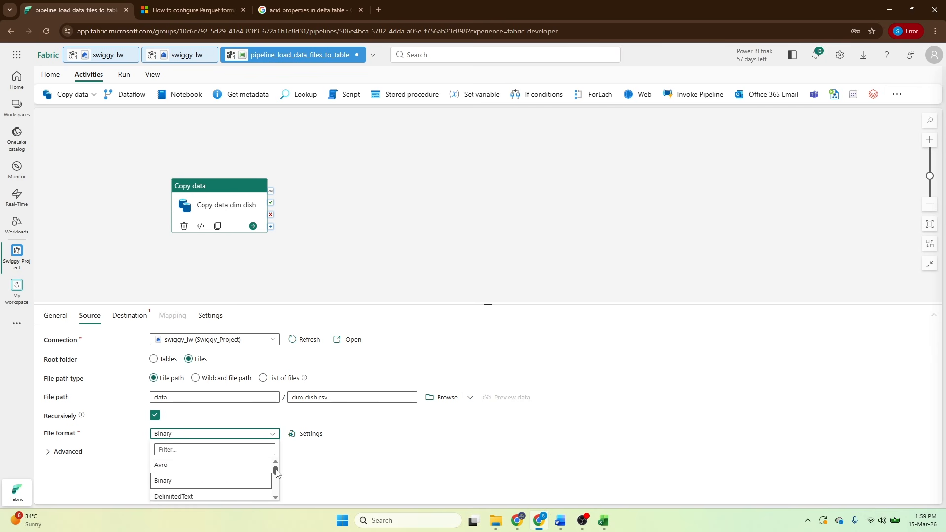
{"action": "scroll", "coordinate": [276, 474], "scroll_direction": "down", "scroll_amount": 1}
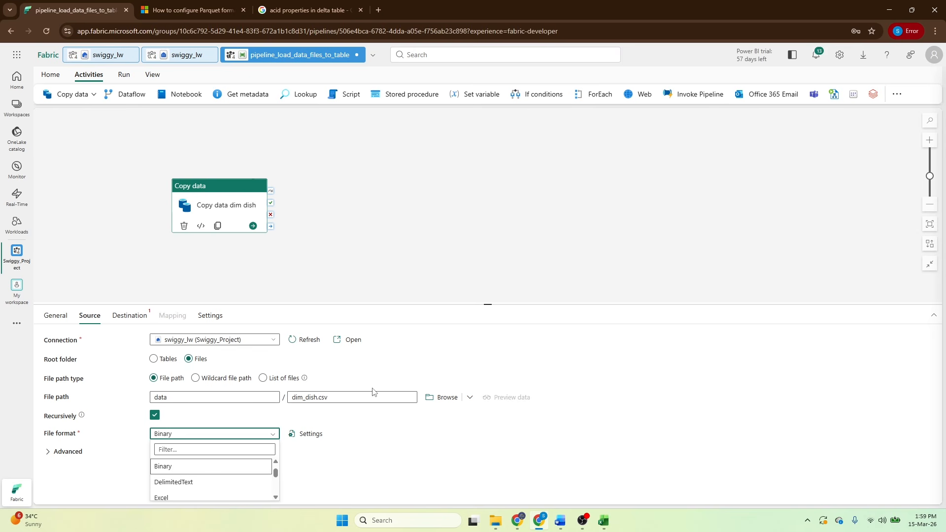
{"action": "left_click", "coordinate": [170, 483]}
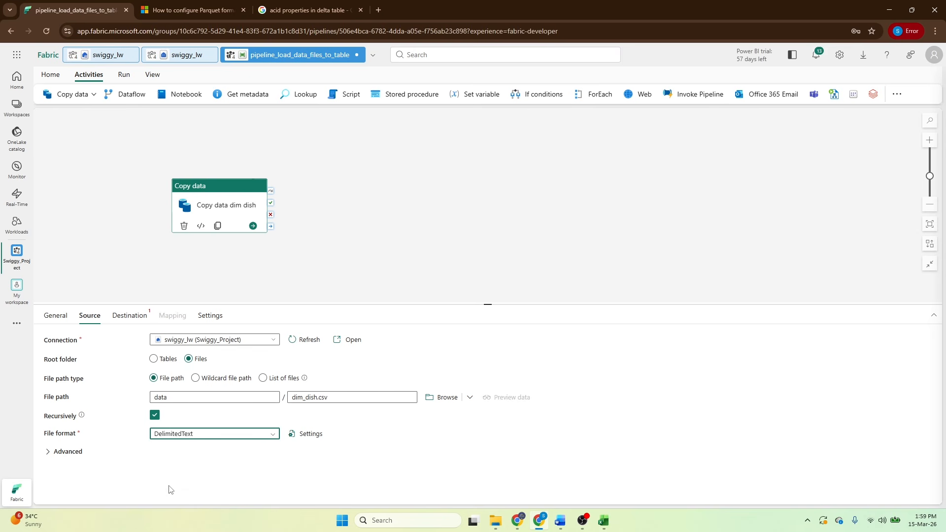
{"action": "left_click", "coordinate": [309, 435]}
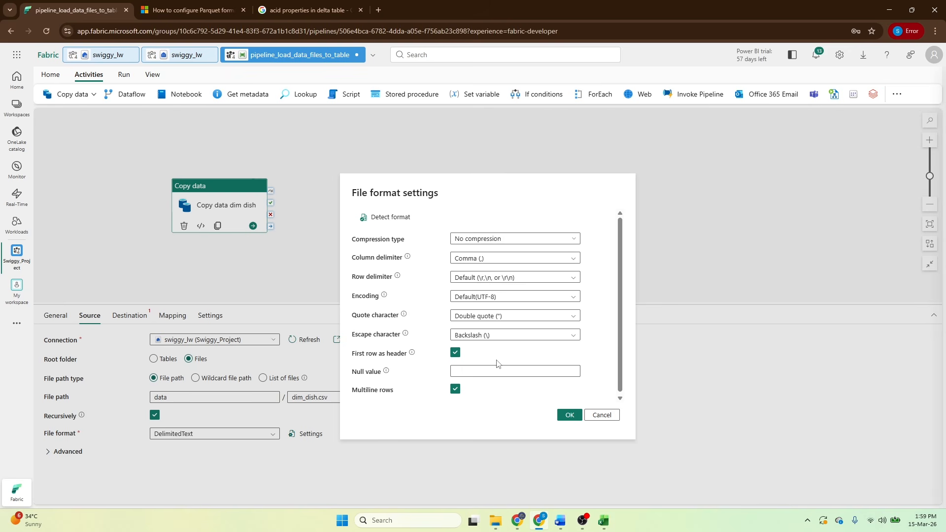
{"action": "left_click", "coordinate": [565, 416]}
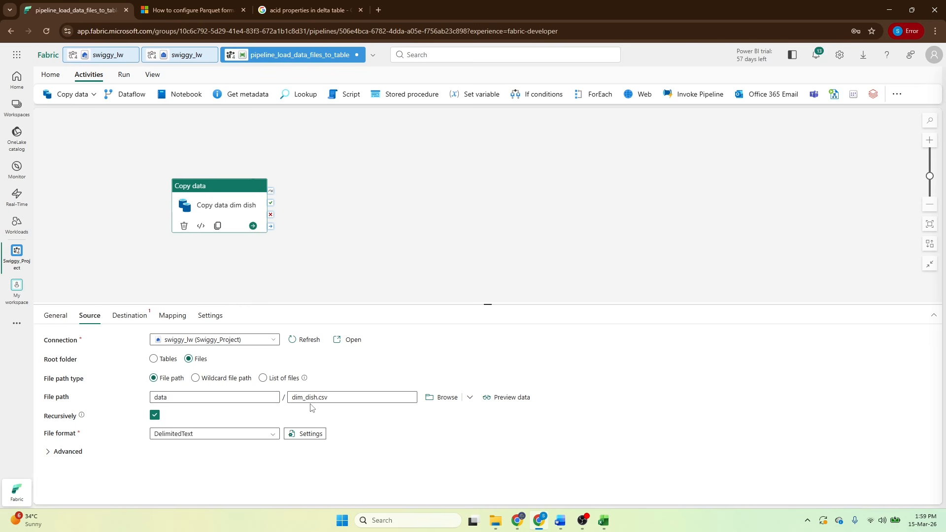
Set the destination connection to the swiggy_lw lakehouse from the OneLake catalog.
{"action": "left_click", "coordinate": [134, 319]}
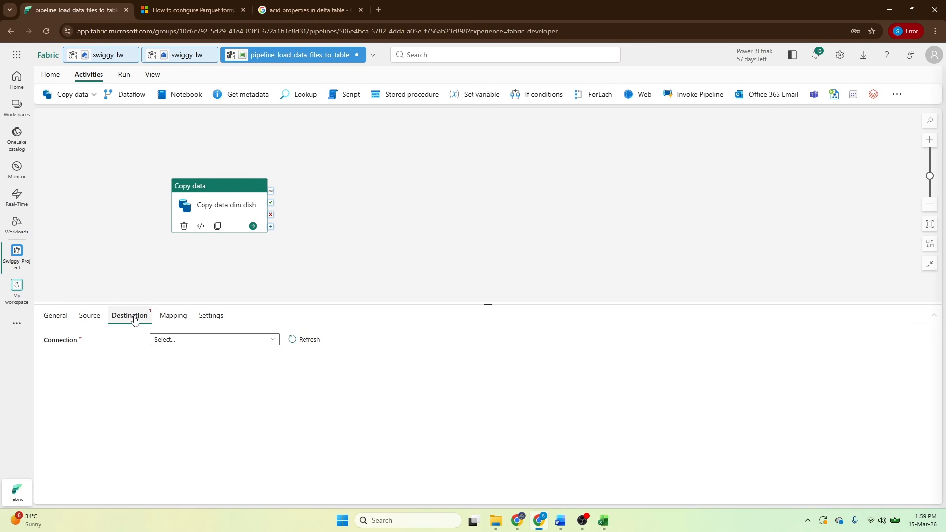
{"action": "left_click", "coordinate": [197, 340]}
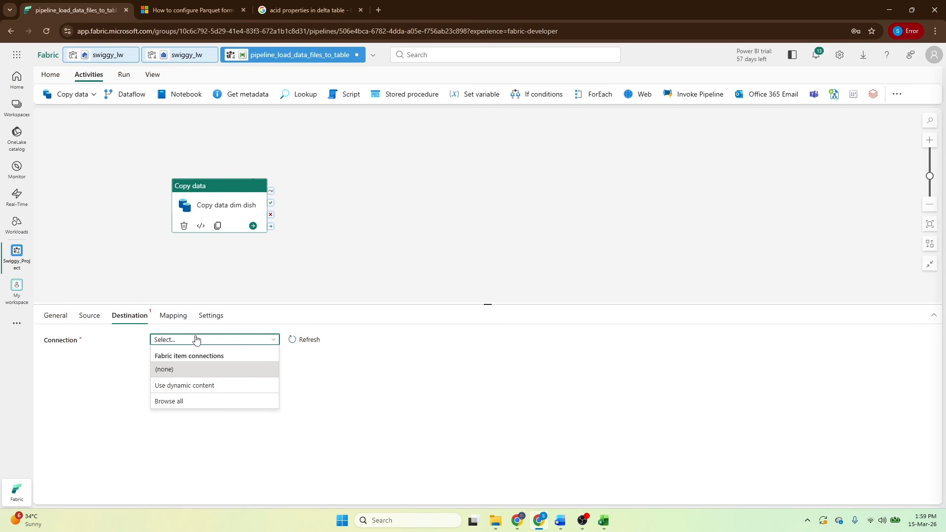
{"action": "left_click", "coordinate": [170, 401]}
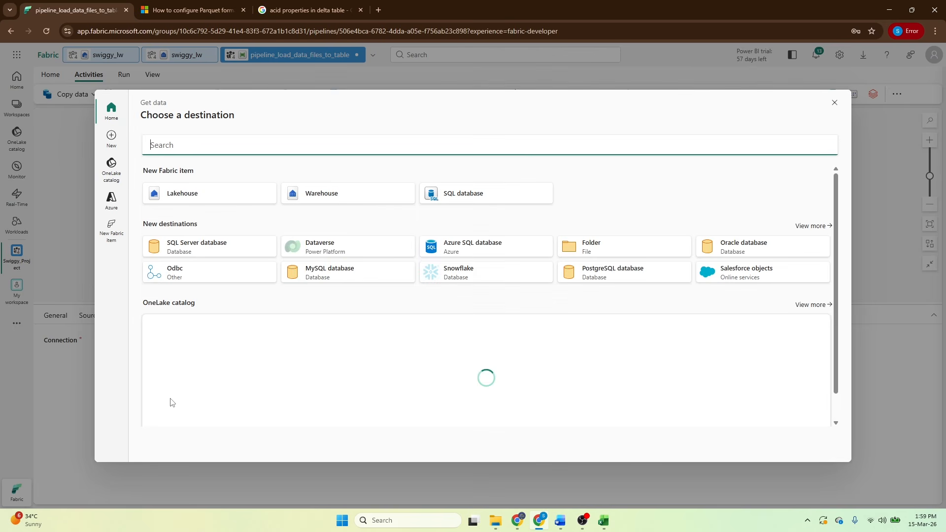
{"action": "left_click", "coordinate": [112, 177]}
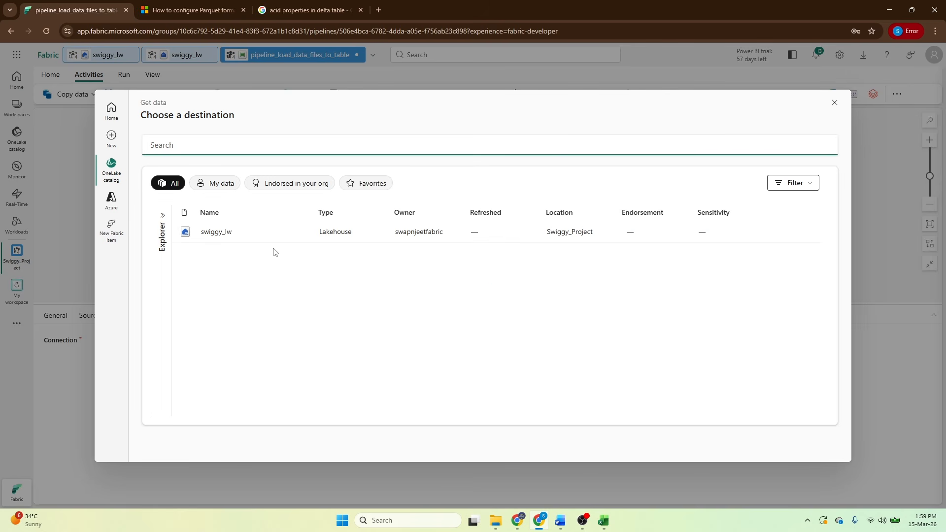
{"action": "left_click", "coordinate": [220, 236]}
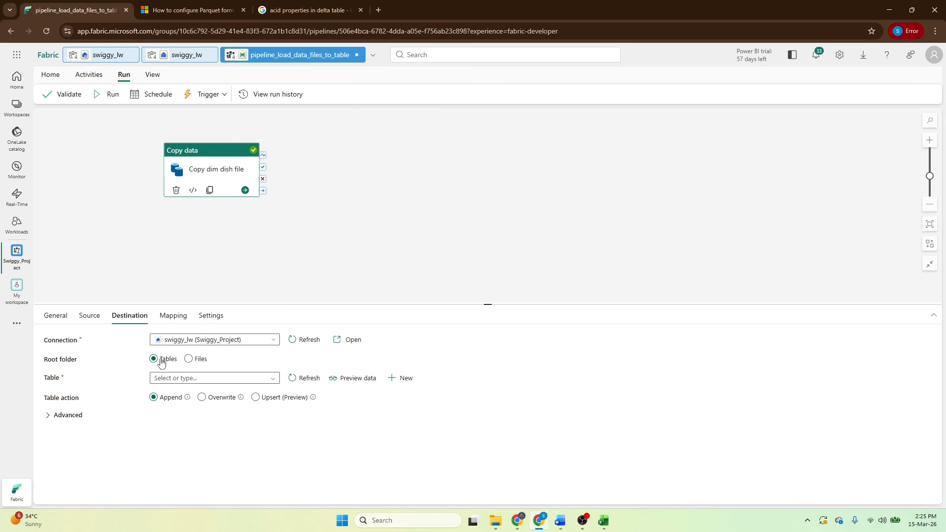
Check the lakehouse's existing tables, then return to the activity's destination settings.
{"action": "left_click", "coordinate": [89, 315]}
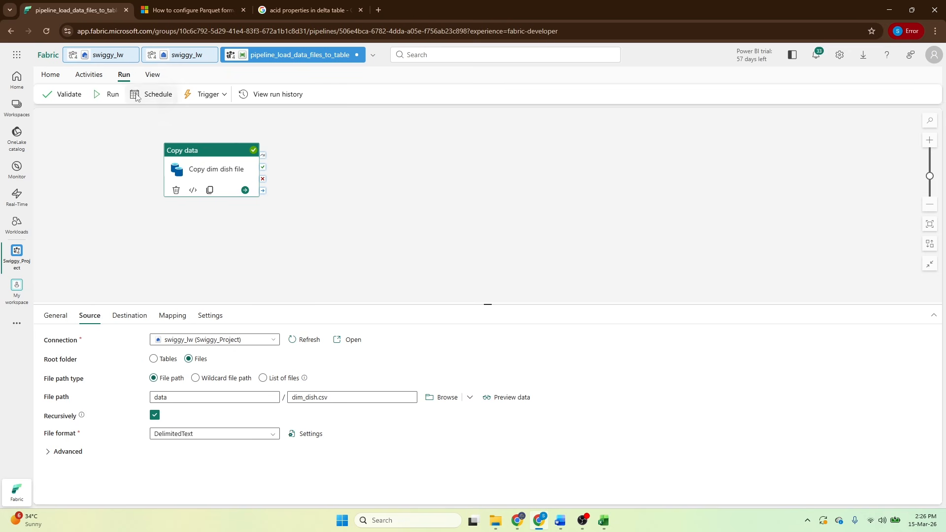
{"action": "left_click", "coordinate": [104, 54]}
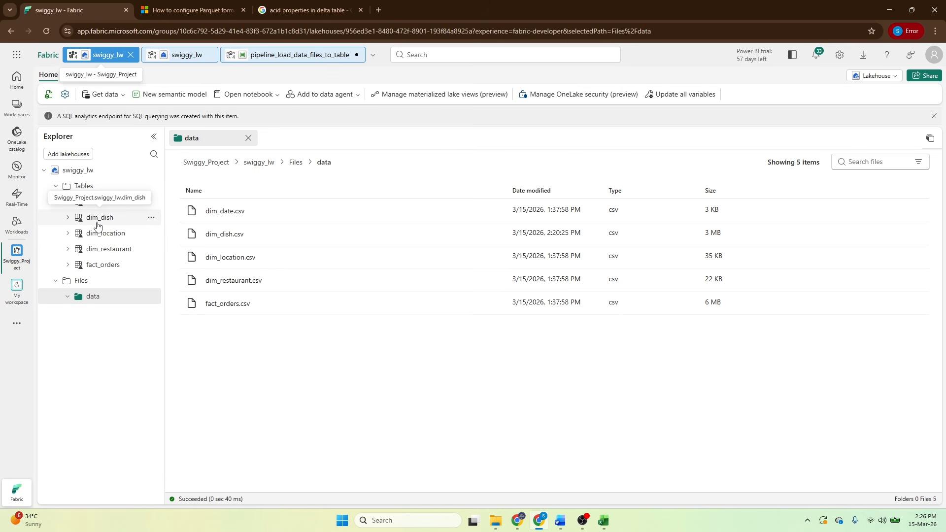
{"action": "left_click", "coordinate": [295, 55]}
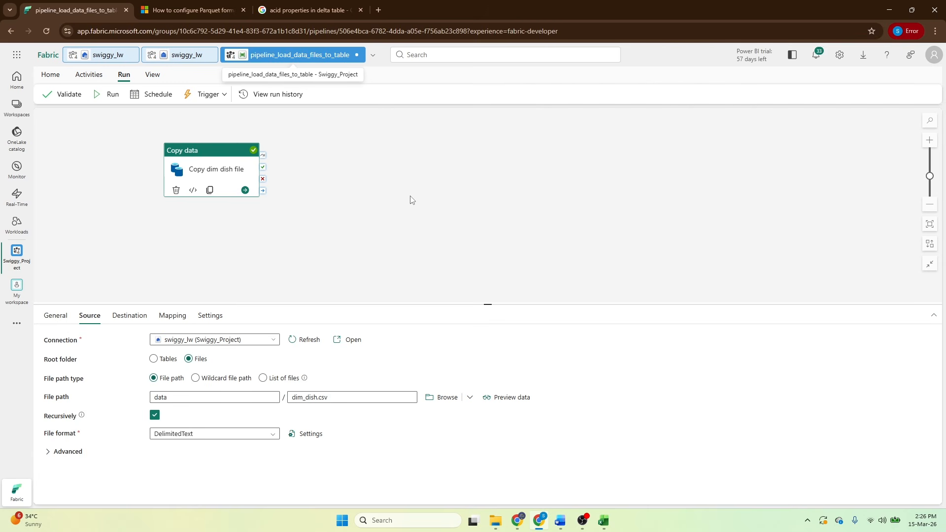
{"action": "left_click", "coordinate": [143, 319]}
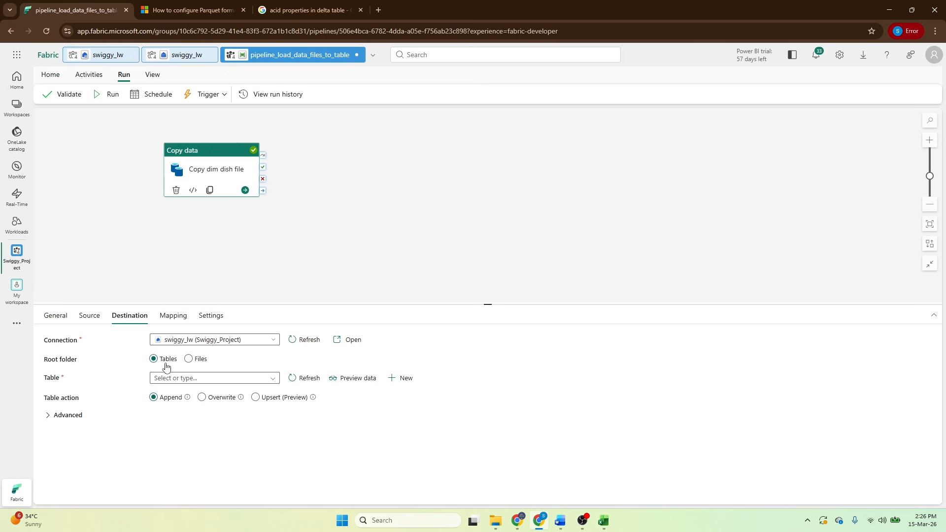
Create a new destination table named dim_dish_new.
{"action": "left_click", "coordinate": [275, 379]}
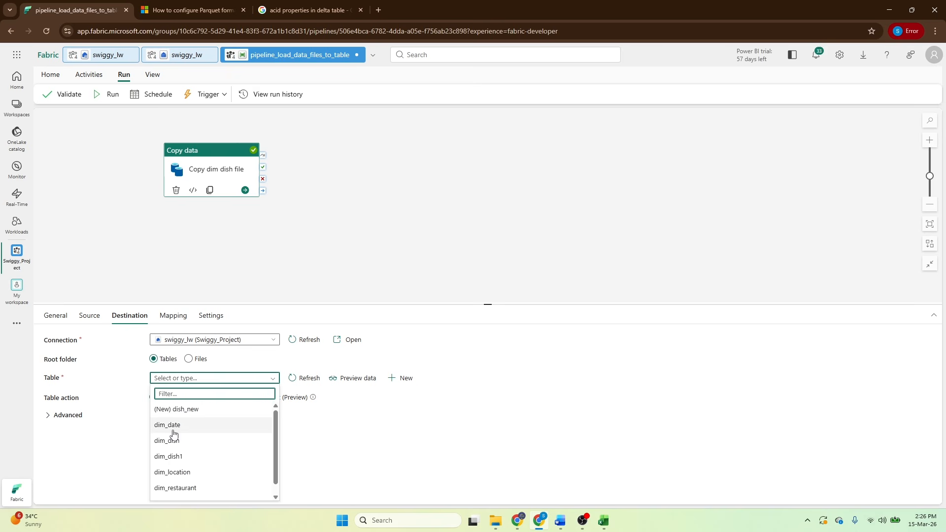
{"action": "left_click", "coordinate": [362, 431]}
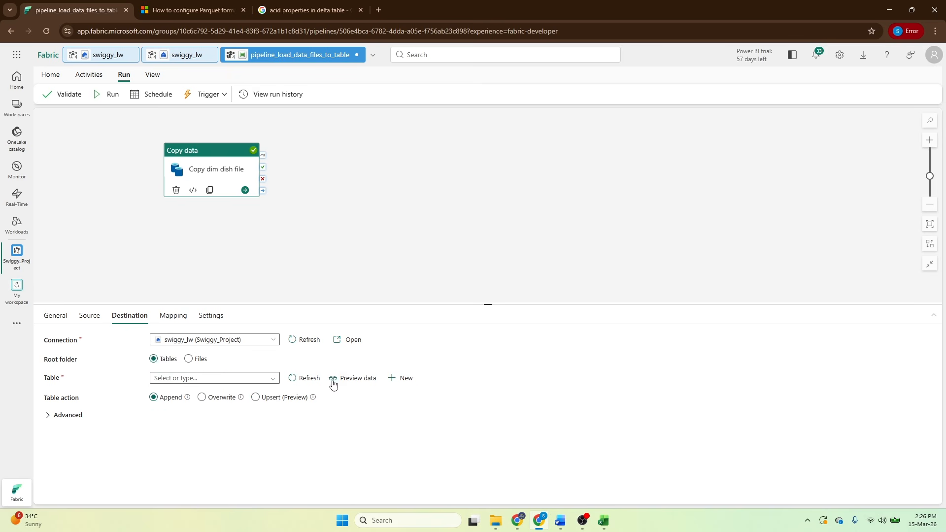
{"action": "left_click", "coordinate": [402, 379]}
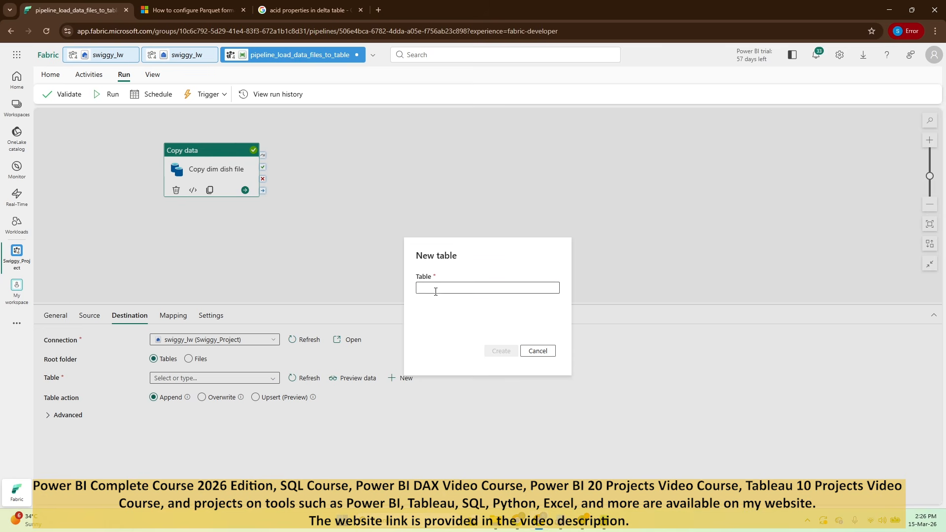
{"action": "type", "text": "dish_new"}
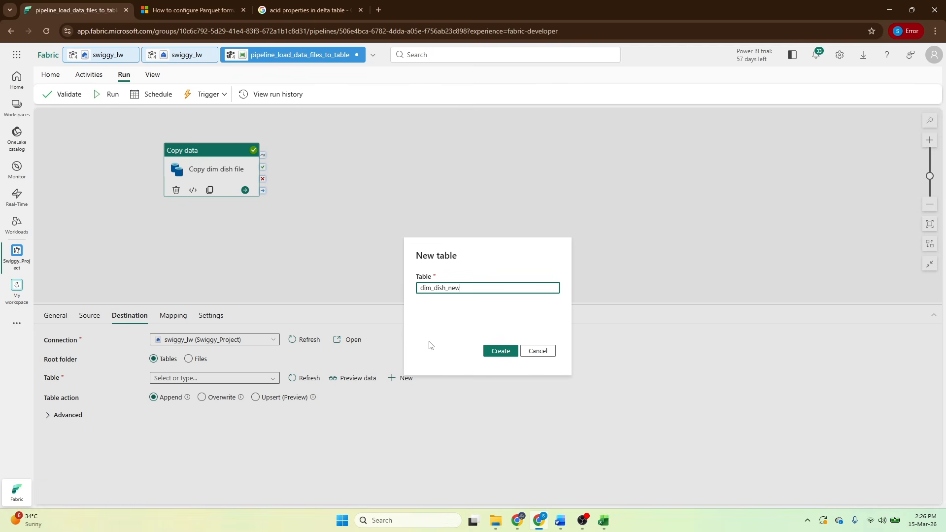
{"action": "left_click", "coordinate": [500, 350]}
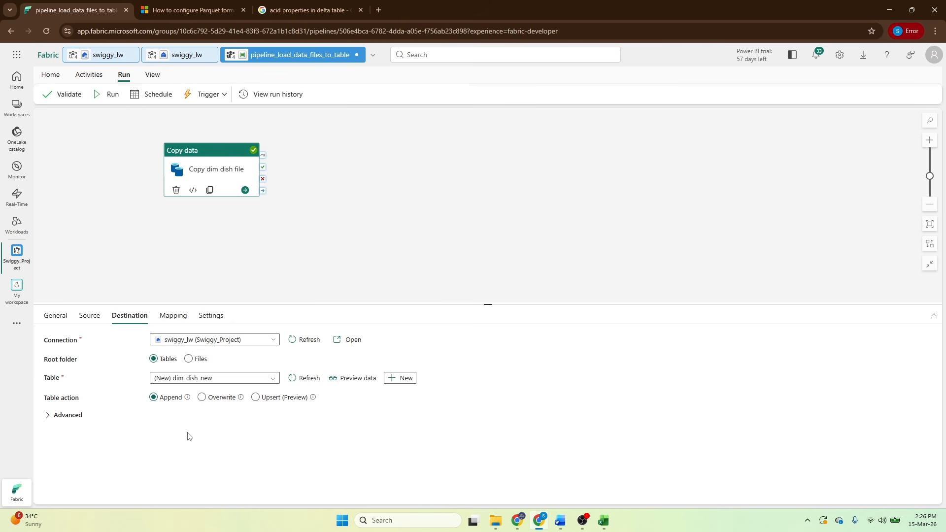
Recheck the Source and Destination settings and return to the Run options.
{"action": "left_click", "coordinate": [94, 316]}
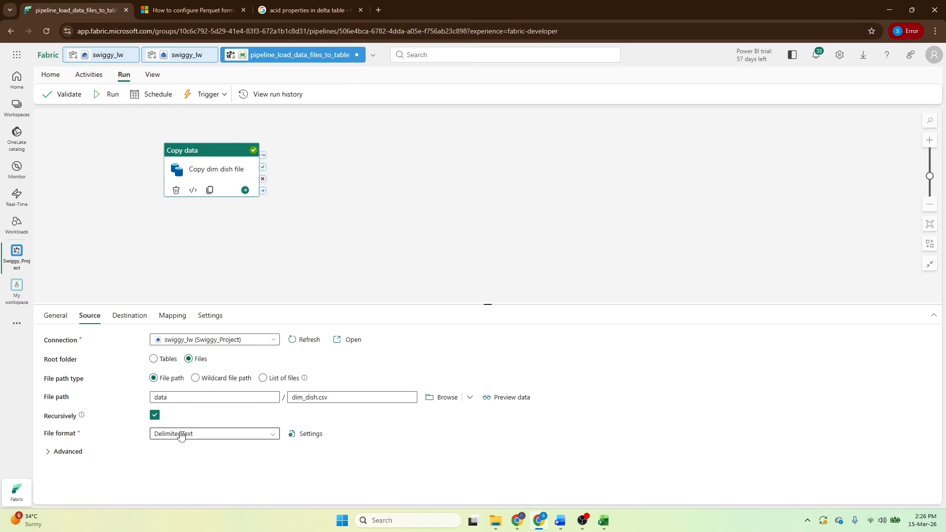
{"action": "left_click", "coordinate": [130, 316]}
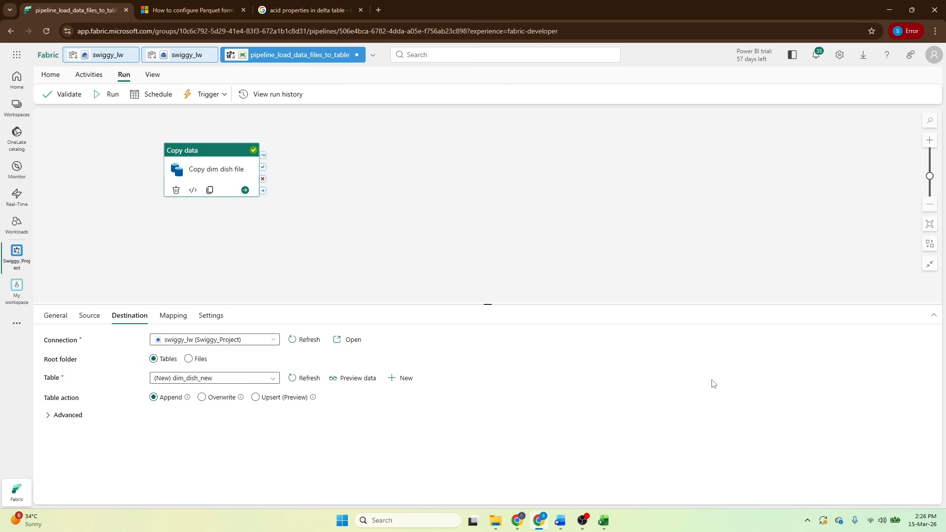
{"action": "left_click", "coordinate": [55, 77]}
{"action": "left_click", "coordinate": [126, 83]}
Validate the pipeline, then save and run it.
{"action": "left_click", "coordinate": [78, 95]}
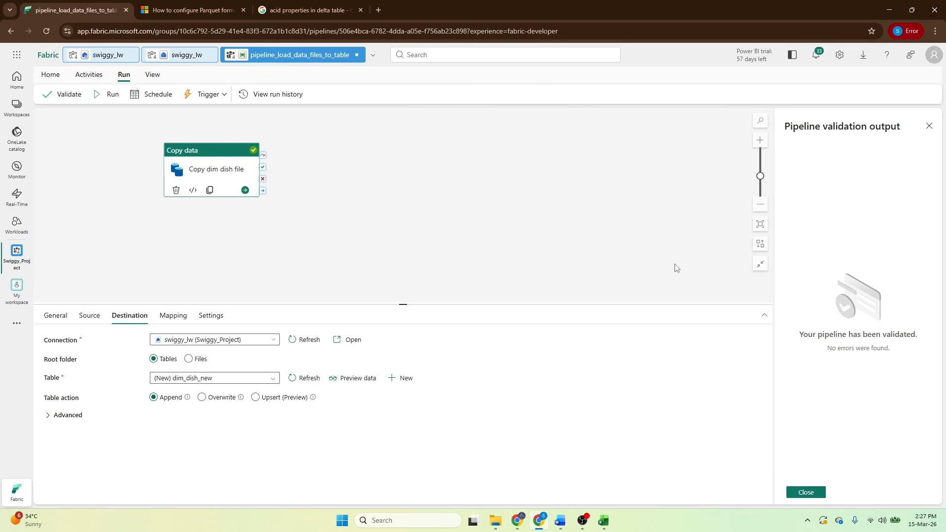
{"action": "left_click", "coordinate": [108, 97]}
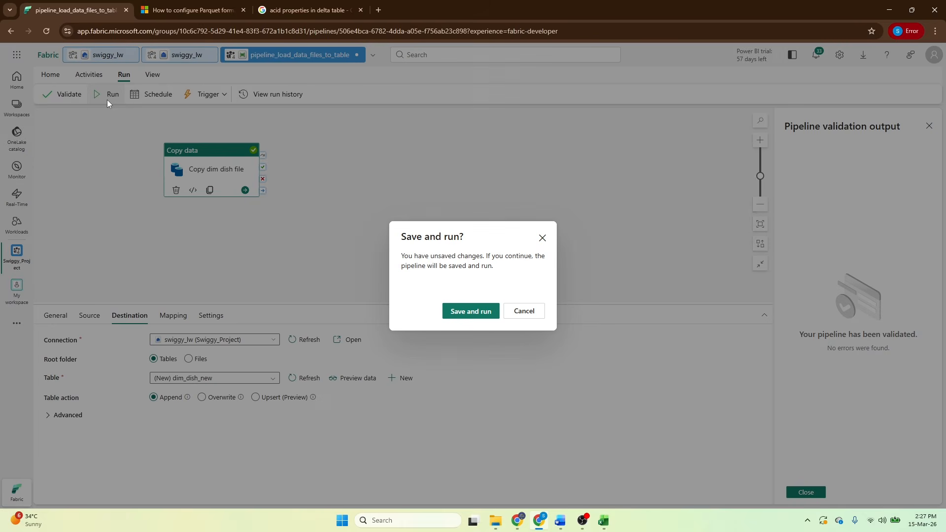
{"action": "left_click", "coordinate": [482, 312]}
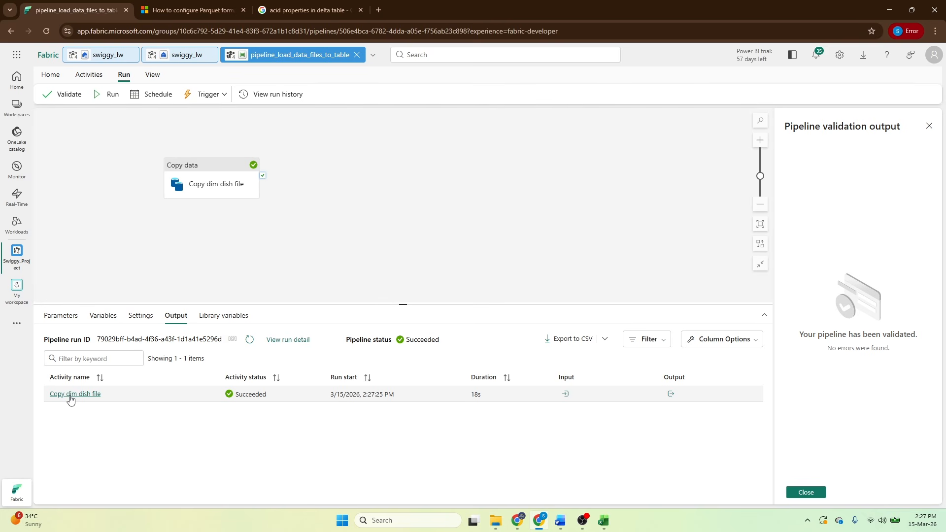
Open the Copy dim dish file run details and check 3.47 MB and 82,891 rows read and written.
{"action": "left_click", "coordinate": [70, 397]}
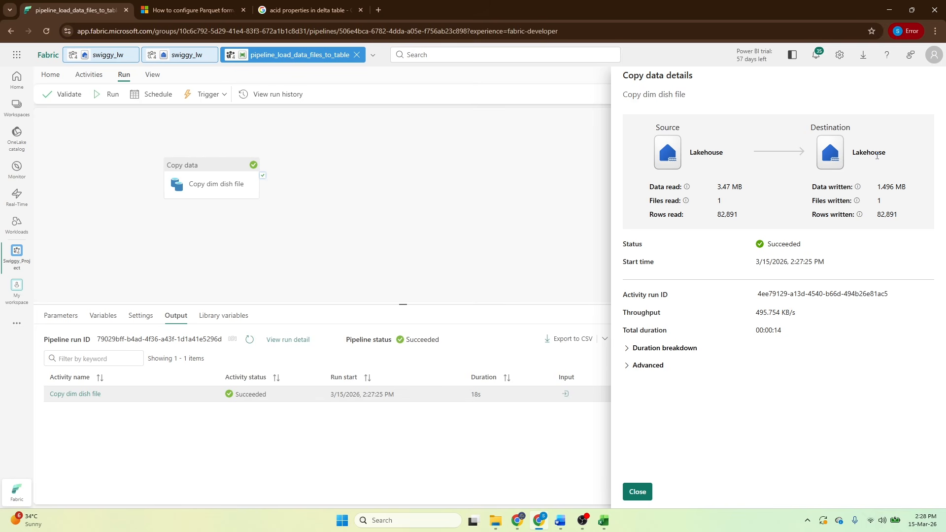
{"action": "triple_click", "coordinate": [730, 184]}
{"action": "double_click", "coordinate": [897, 187]}
{"action": "triple_click", "coordinate": [719, 216]}
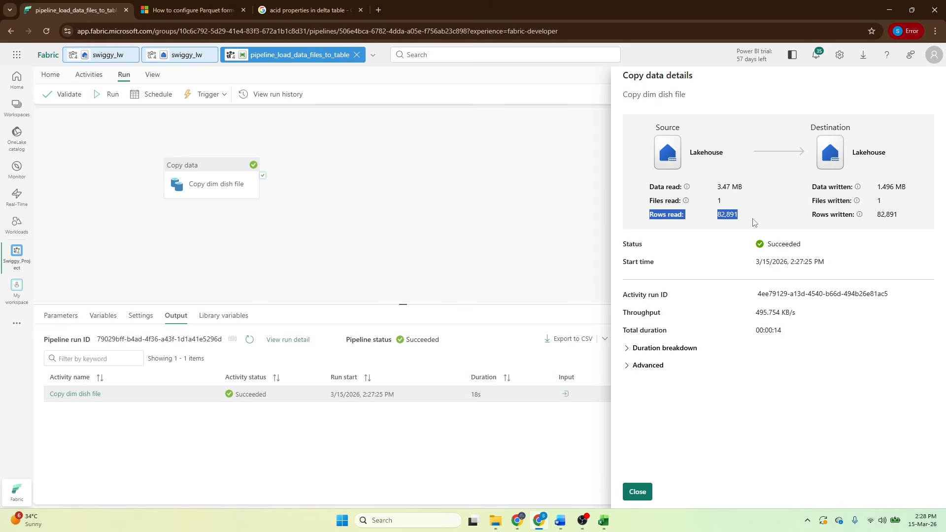
{"action": "left_click_drag", "start_coordinate": [876, 215], "coordinate": [905, 217]}
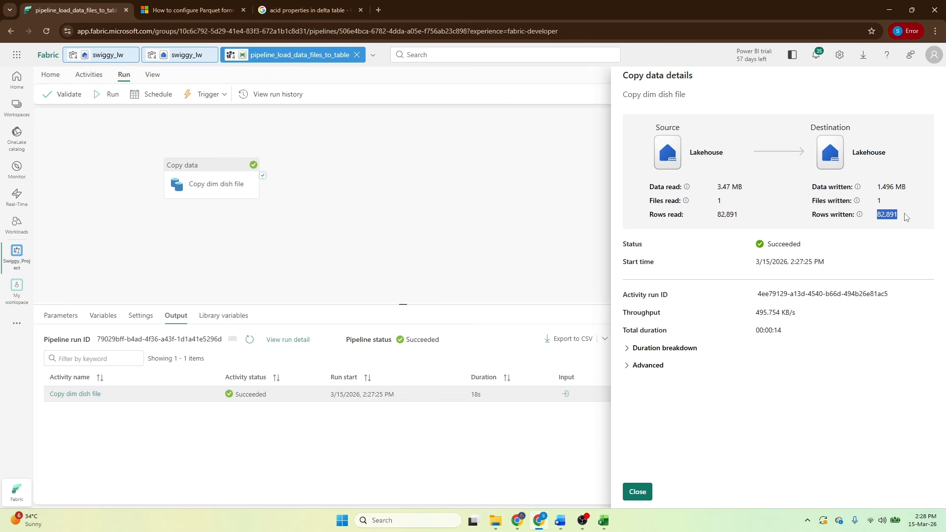
{"action": "double_click", "coordinate": [777, 330]}
Expand the run's duration breakdown, then return to the swiggy_lw lakehouse.
{"action": "left_click", "coordinate": [627, 348]}
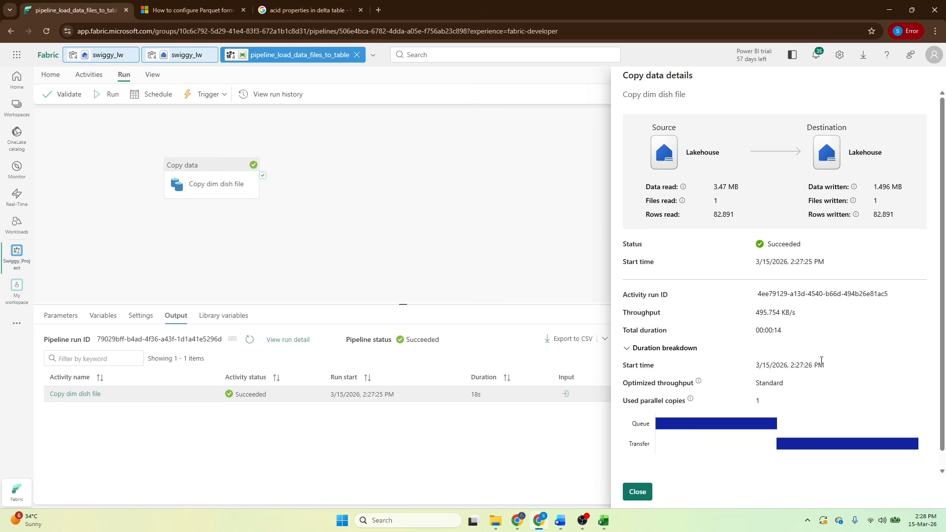
{"action": "scroll", "coordinate": [822, 362], "scroll_direction": "down", "scroll_amount": 1}
{"action": "scroll", "coordinate": [698, 429], "scroll_direction": "down", "scroll_amount": 1}
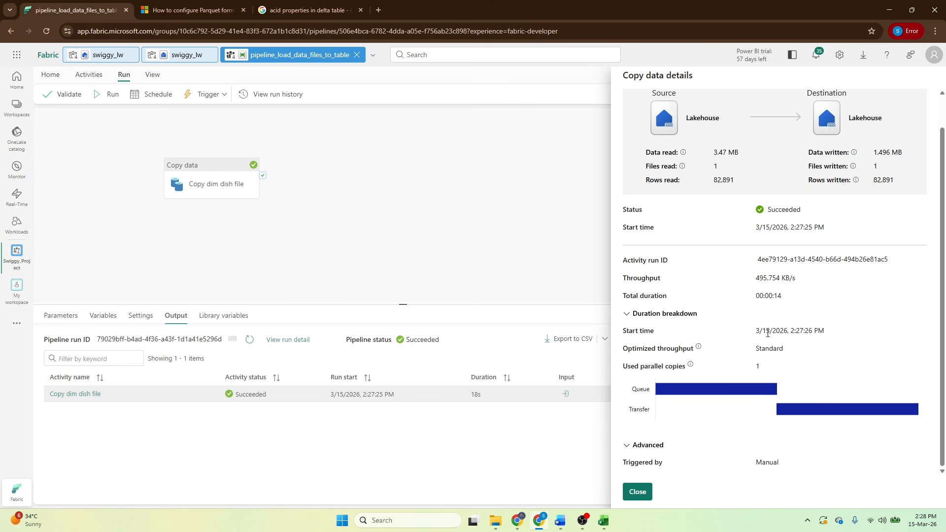
{"action": "scroll", "coordinate": [775, 333], "scroll_direction": "up", "scroll_amount": 1}
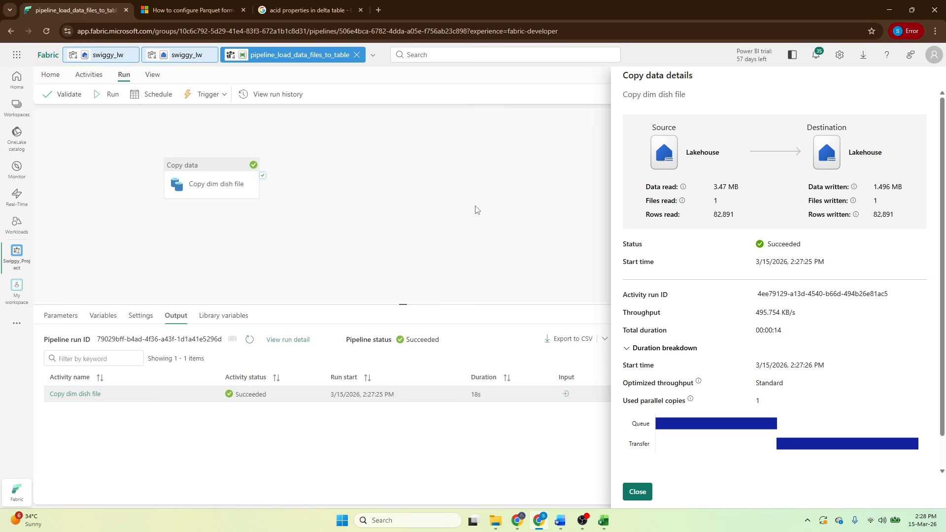
{"action": "left_click", "coordinate": [102, 58]}
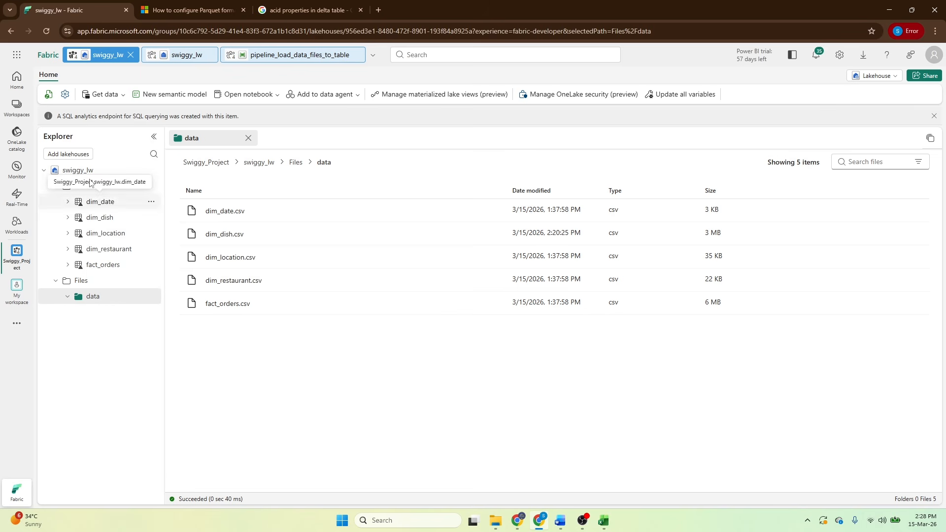
Refresh the lakehouse, preview the dim_dish_new table rows, and switch to the SQL analytics endpoint.
{"action": "left_click", "coordinate": [48, 97]}
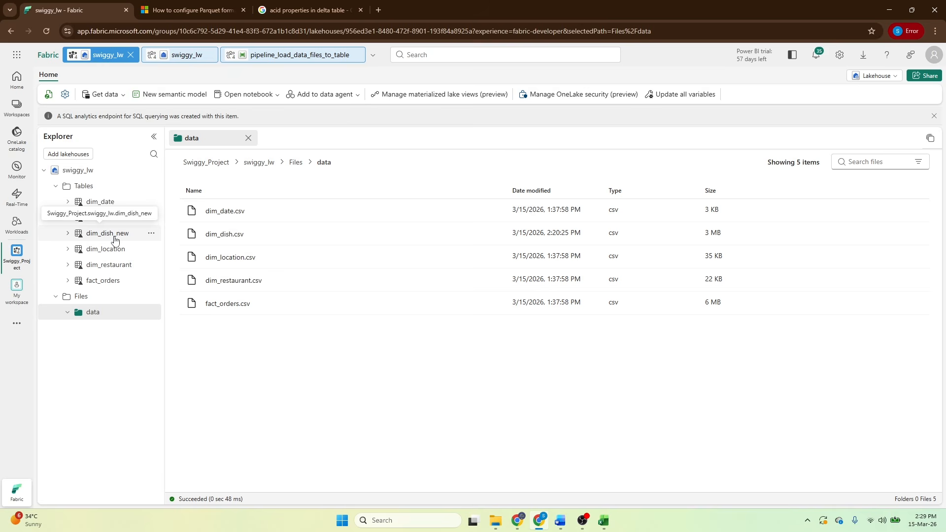
{"action": "left_click", "coordinate": [114, 239]}
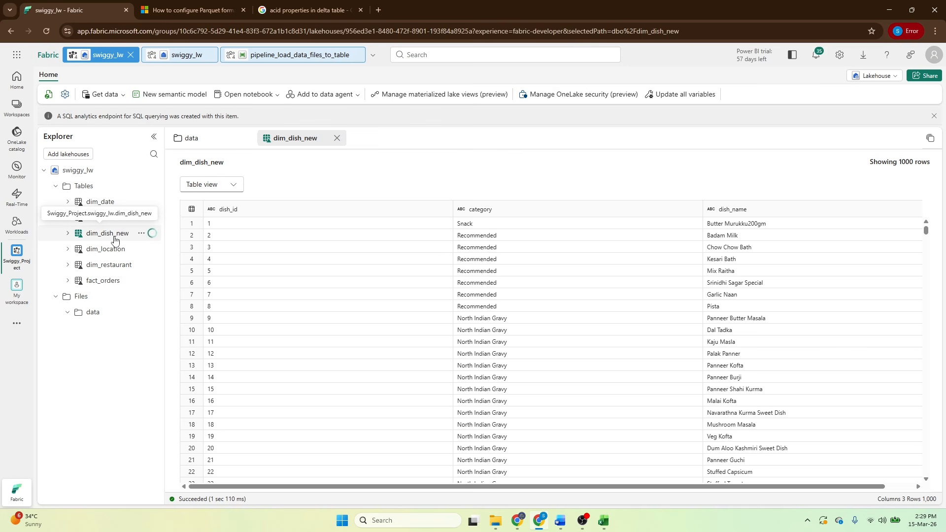
{"action": "scroll", "coordinate": [494, 309], "scroll_direction": "down", "scroll_amount": 9}
{"action": "scroll", "coordinate": [494, 309], "scroll_direction": "up", "scroll_amount": 10}
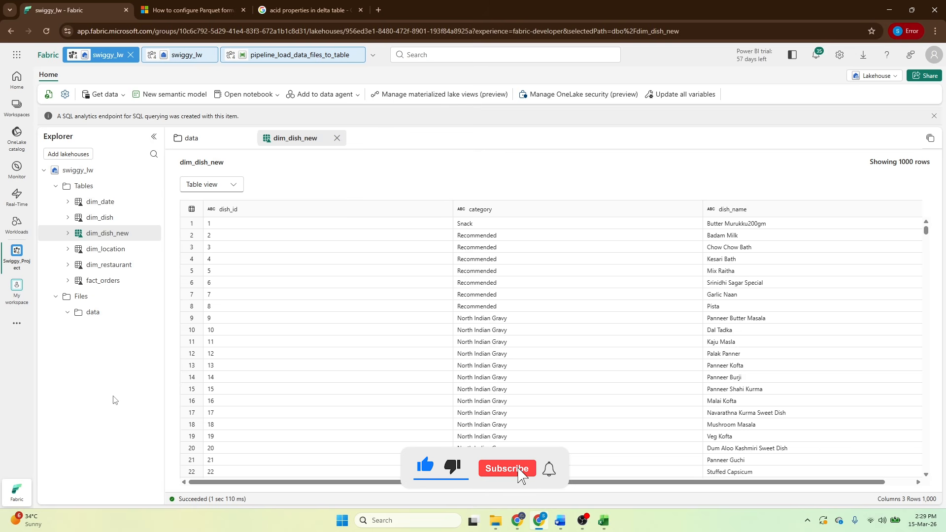
{"action": "left_click", "coordinate": [178, 56]}
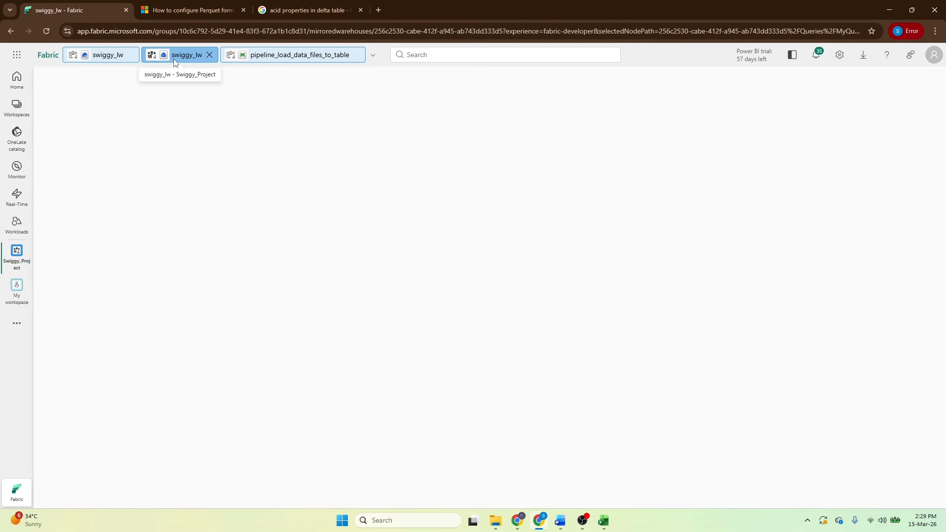
Switch the dim_dish_new view from the lakehouse to the SQL analytics endpoint.
{"action": "left_click", "coordinate": [105, 55]}
{"action": "left_click", "coordinate": [894, 78]}
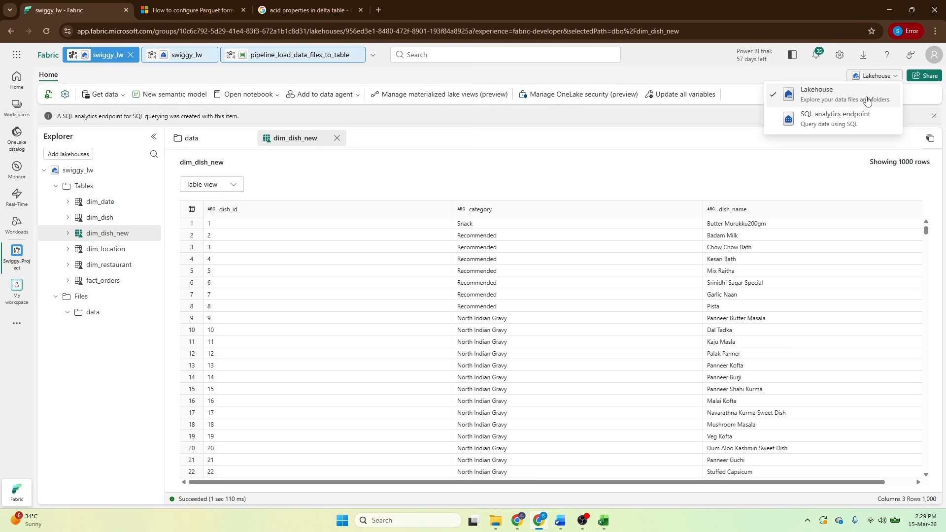
{"action": "left_click", "coordinate": [839, 123]}
Paste a copy of the two dim_dish queries below the existing queries in the script.
{"action": "left_click", "coordinate": [300, 224]}
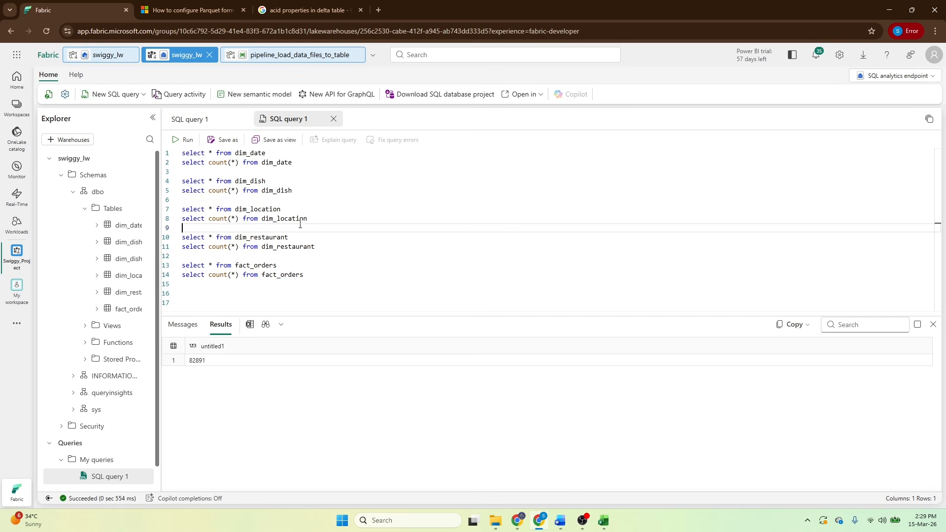
{"action": "left_click", "coordinate": [291, 237]}
{"action": "left_click", "coordinate": [321, 275]}
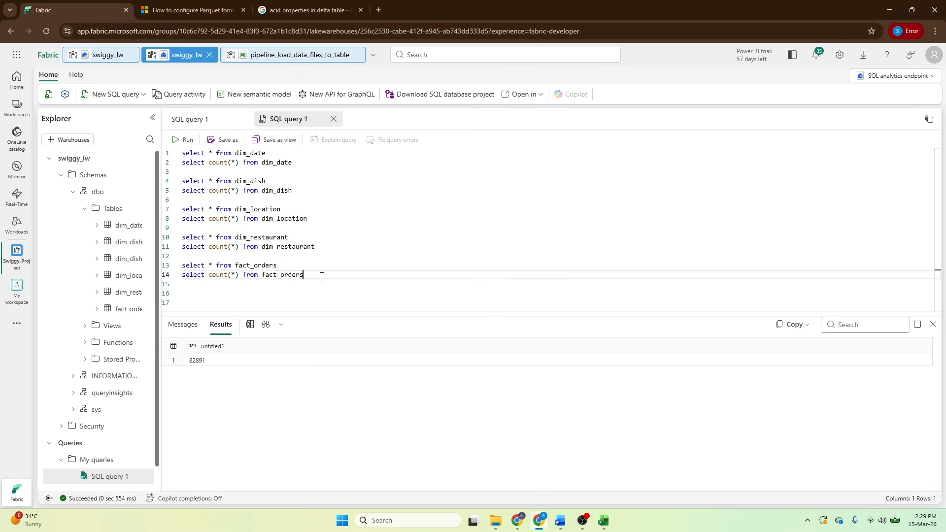
{"action": "left_click", "coordinate": [299, 181]}
{"action": "left_click_drag", "start_coordinate": [293, 192], "coordinate": [183, 172]}
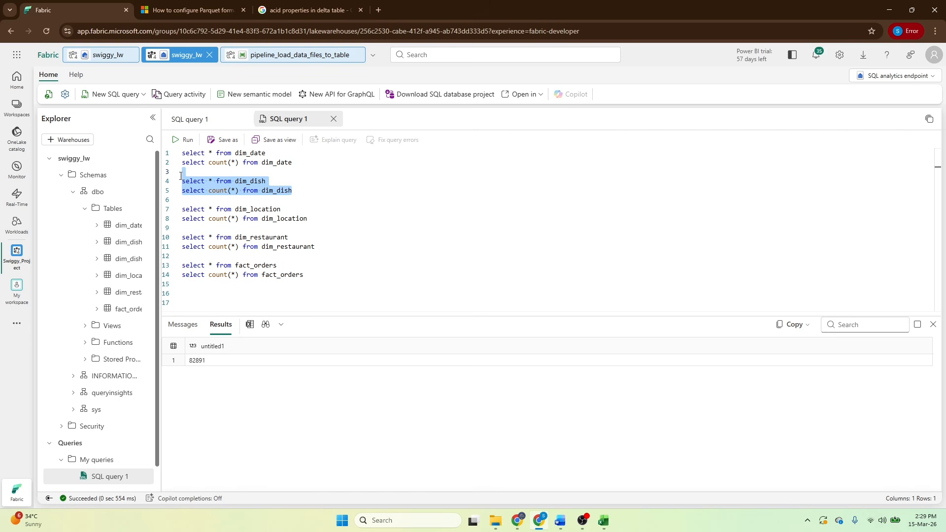
{"action": "left_click", "coordinate": [402, 288]}
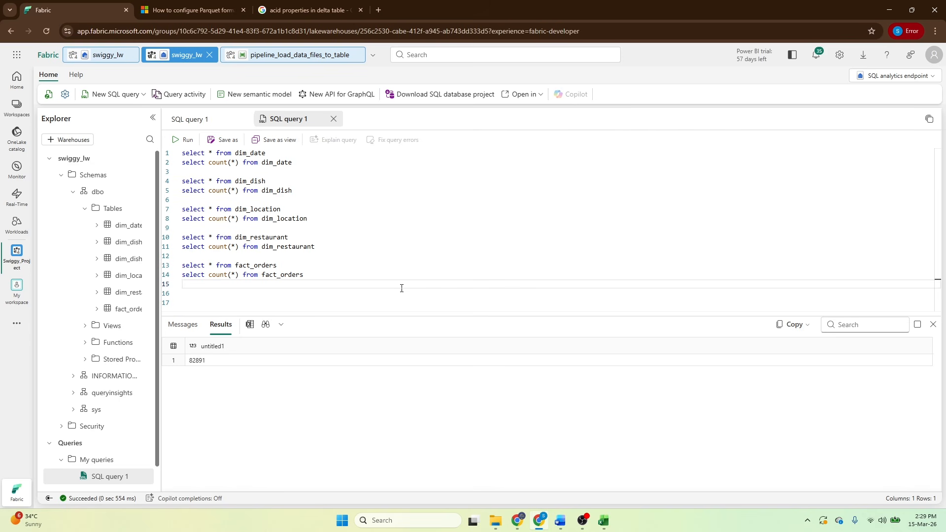
{"action": "key", "text": "ctrl+v"}
{"action": "left_click_drag", "start_coordinate": [160, 272], "coordinate": [228, 272]}
{"action": "scroll", "coordinate": [354, 255], "scroll_direction": "down", "scroll_amount": 1}
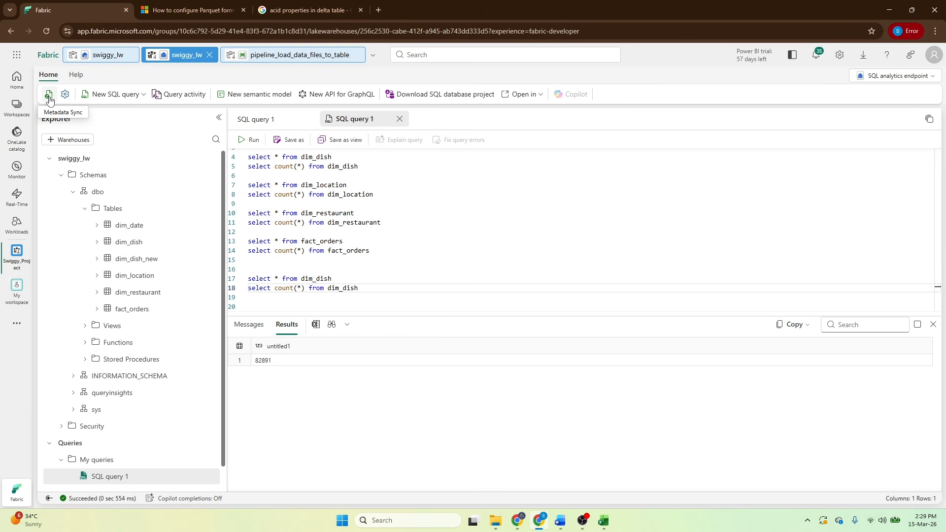
Change line 17 to select * from dim_dish_new and run it.
{"action": "left_click", "coordinate": [340, 281]}
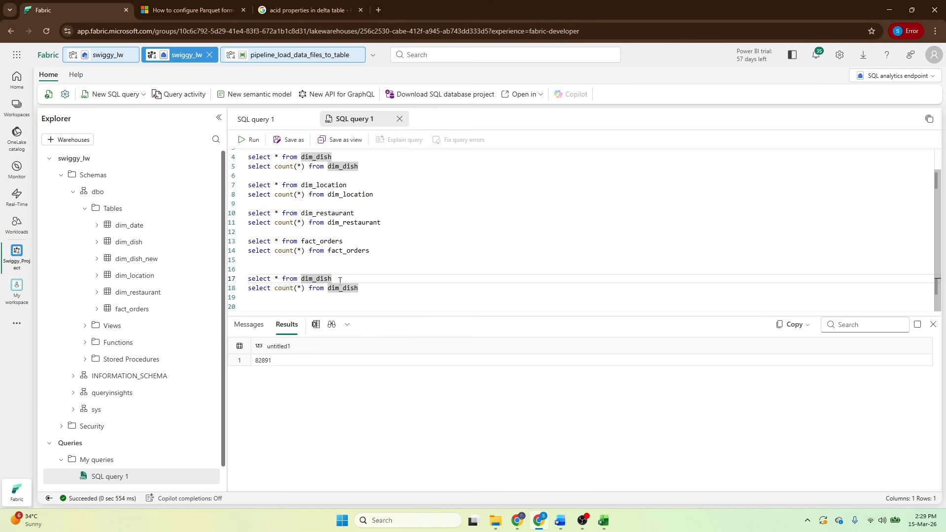
{"action": "type", "text": "_n"}
{"action": "key", "text": "Tab"}
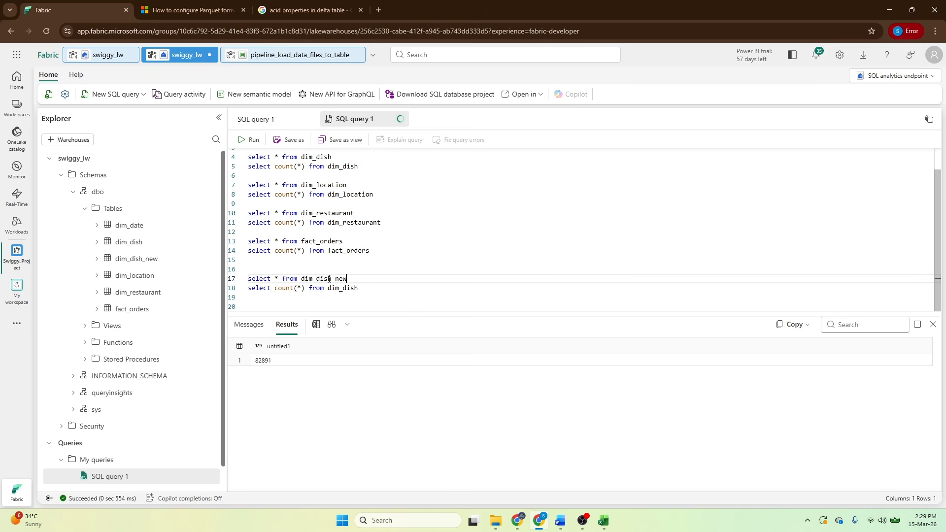
{"action": "triple_click", "coordinate": [330, 279]}
{"action": "left_click", "coordinate": [244, 142]}
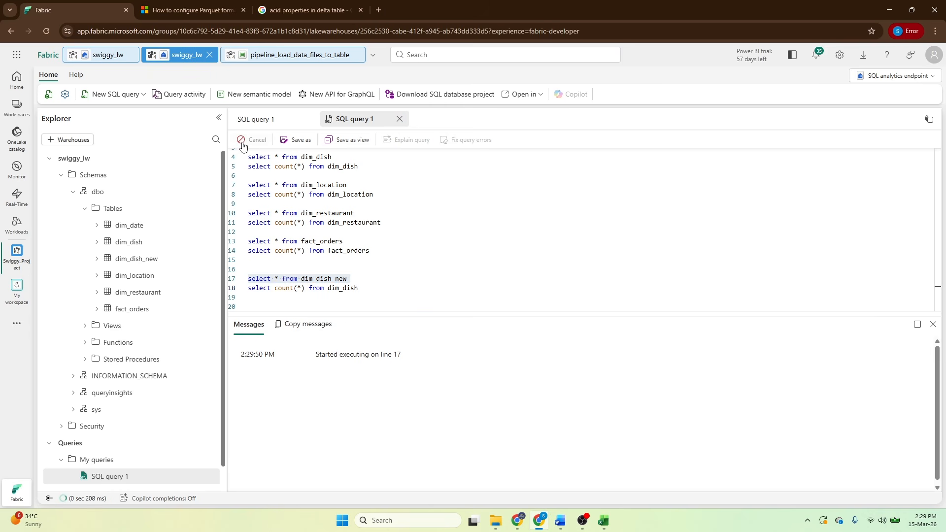
Run the line 18 count query, then rerun the dim_dish_new select on line 17.
{"action": "scroll", "coordinate": [454, 390], "scroll_direction": "down", "scroll_amount": 1}
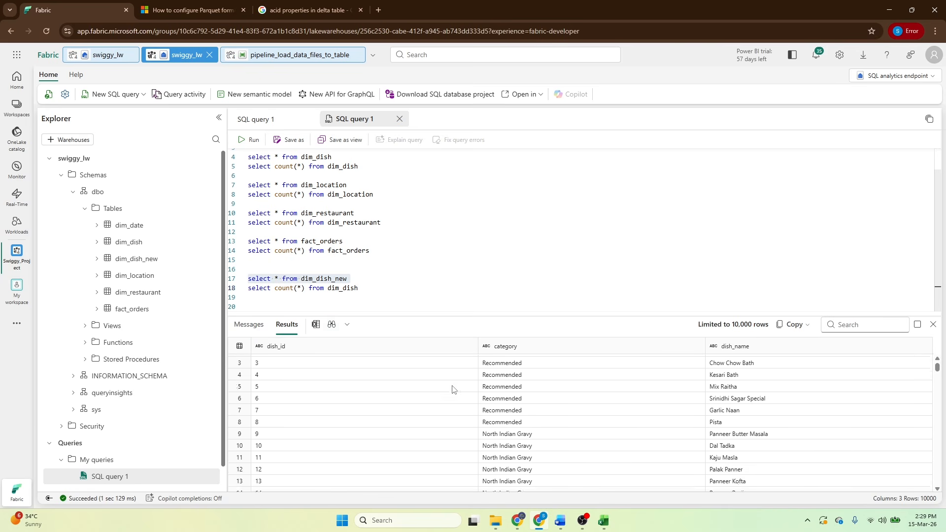
{"action": "triple_click", "coordinate": [305, 289]}
{"action": "left_click", "coordinate": [244, 141]}
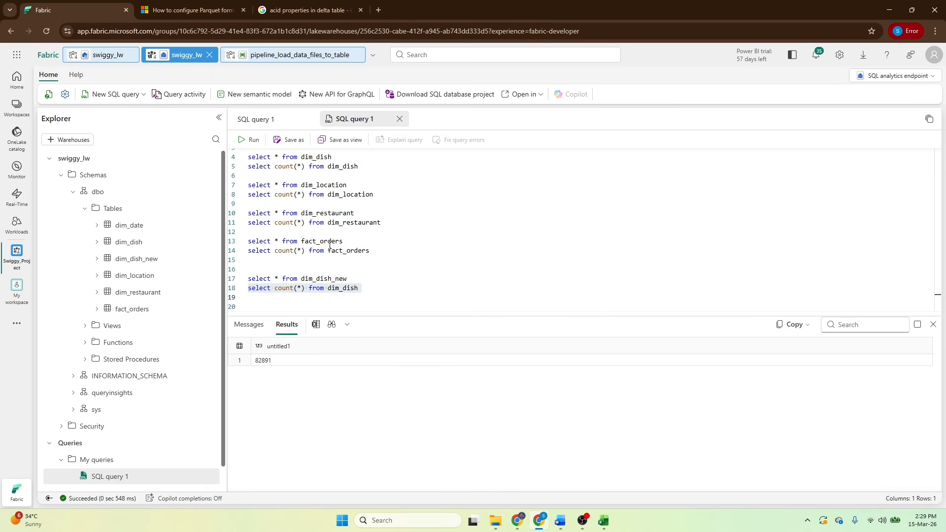
{"action": "left_click", "coordinate": [382, 292]}
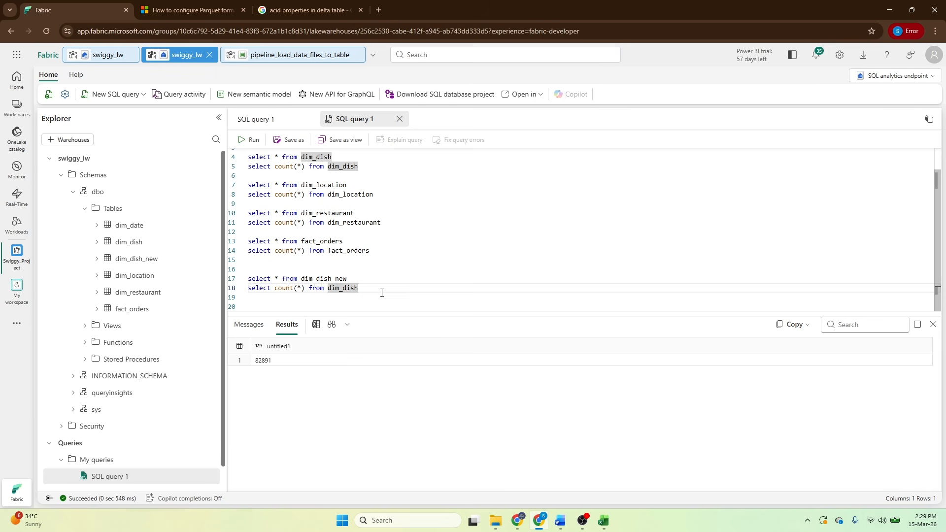
{"action": "scroll", "coordinate": [382, 292], "scroll_direction": "up", "scroll_amount": 1}
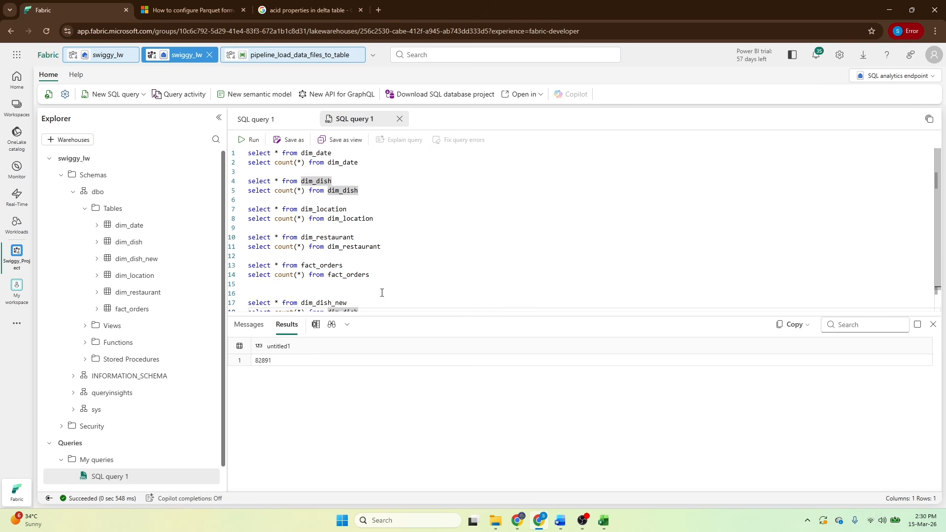
{"action": "scroll", "coordinate": [382, 292], "scroll_direction": "down", "scroll_amount": 1}
{"action": "triple_click", "coordinate": [298, 283]}
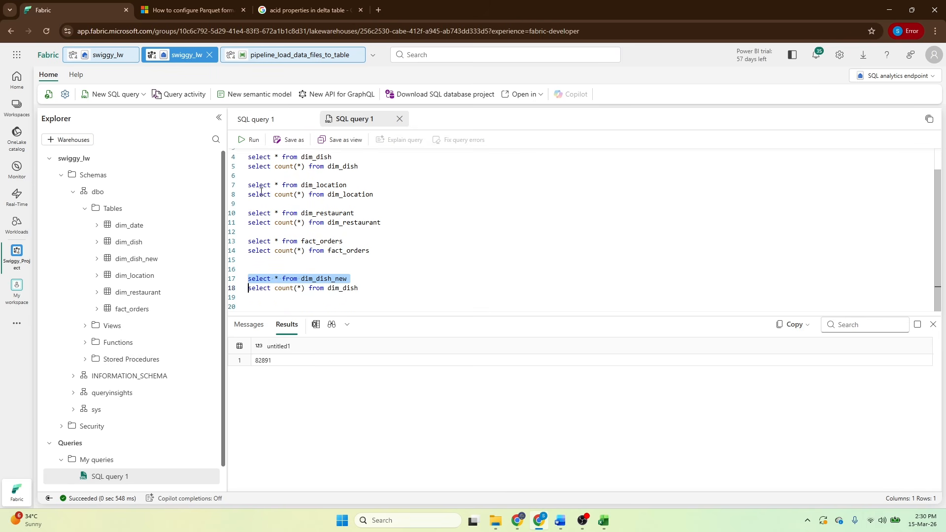
{"action": "left_click", "coordinate": [253, 140]}
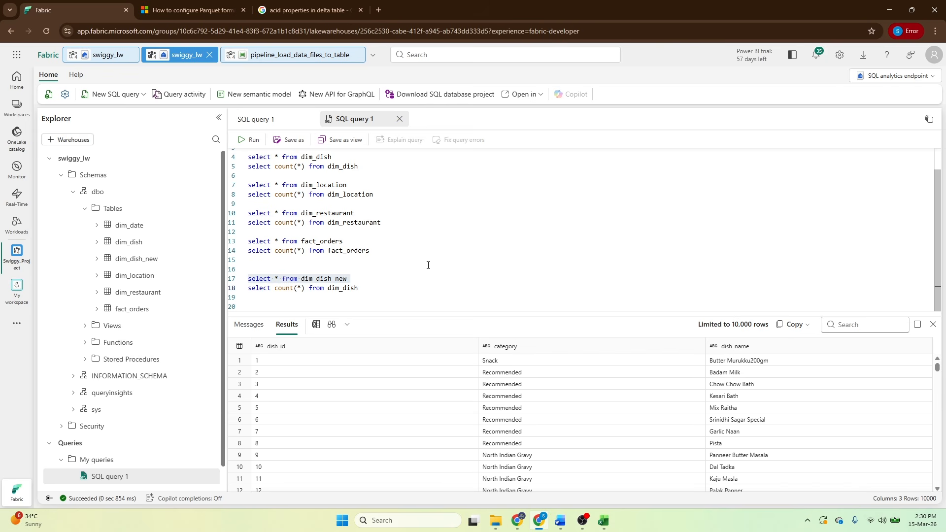
{"action": "scroll", "coordinate": [429, 266], "scroll_direction": "up", "scroll_amount": 2}
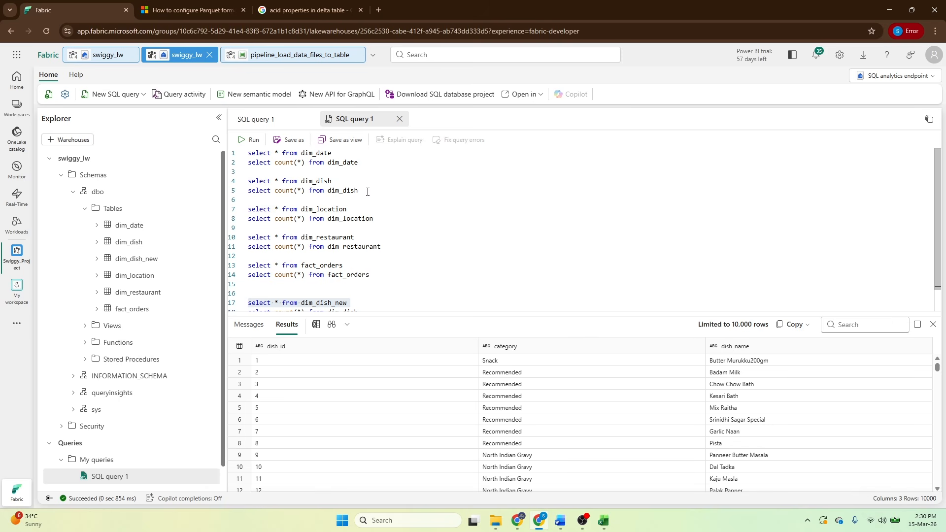
Run the original dim_dish select and count queries on lines 4 and 5.
{"action": "double_click", "coordinate": [305, 183]}
{"action": "left_click", "coordinate": [249, 183], "text": "shift"}
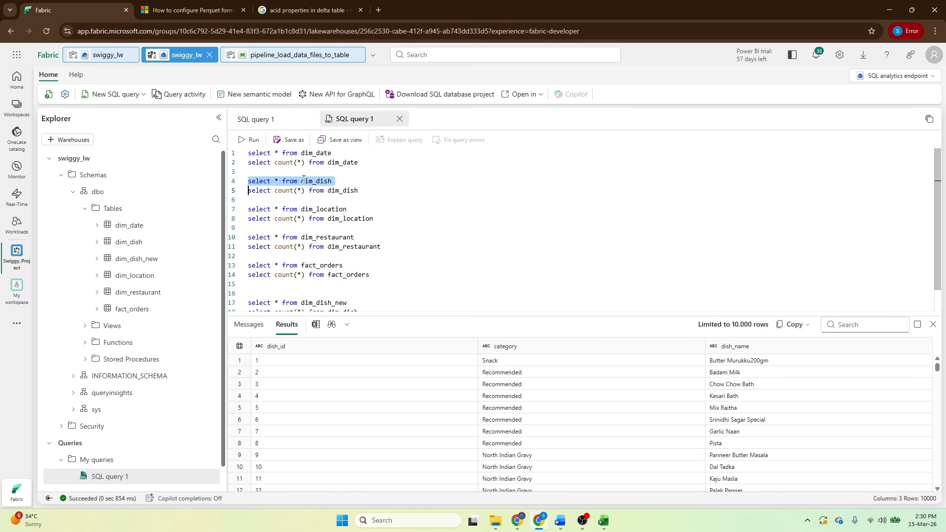
{"action": "left_click", "coordinate": [252, 139]}
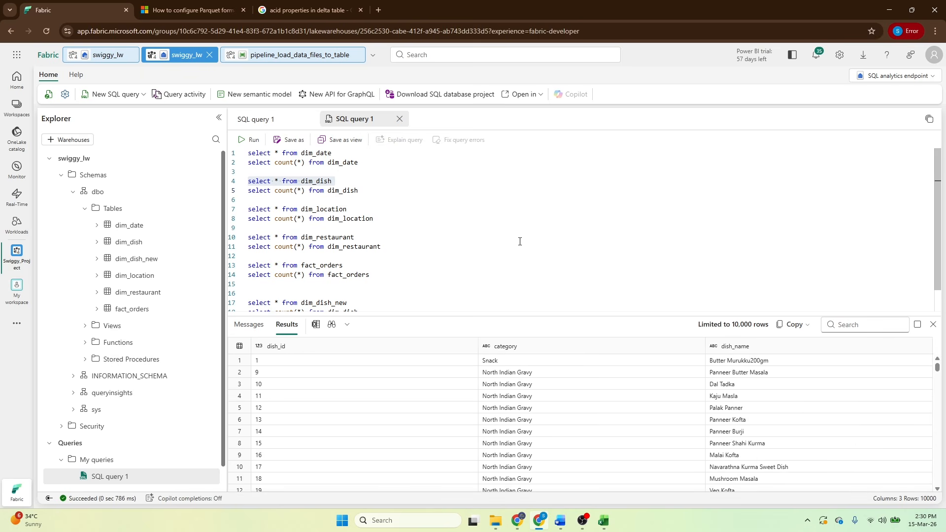
{"action": "scroll", "coordinate": [519, 242], "scroll_direction": "down", "scroll_amount": 1}
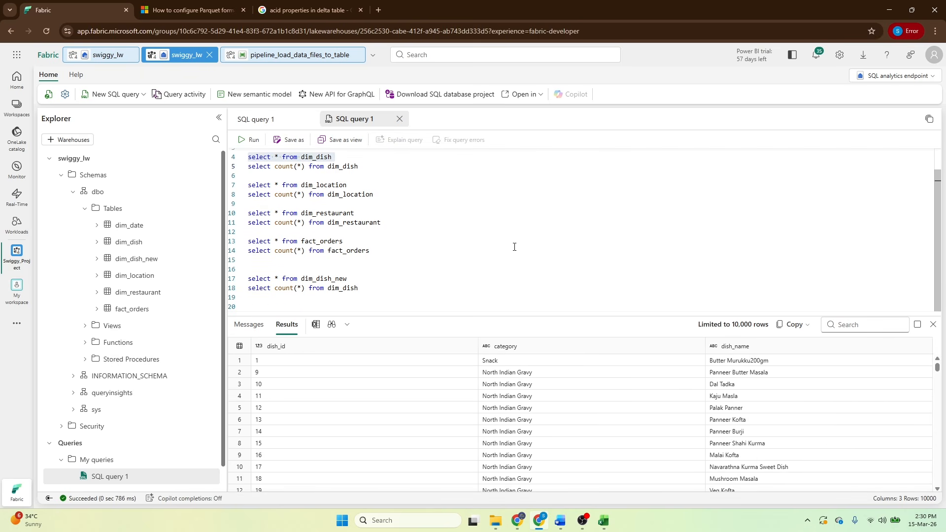
{"action": "triple_click", "coordinate": [316, 167]}
{"action": "key", "text": "ctrl+Return"}
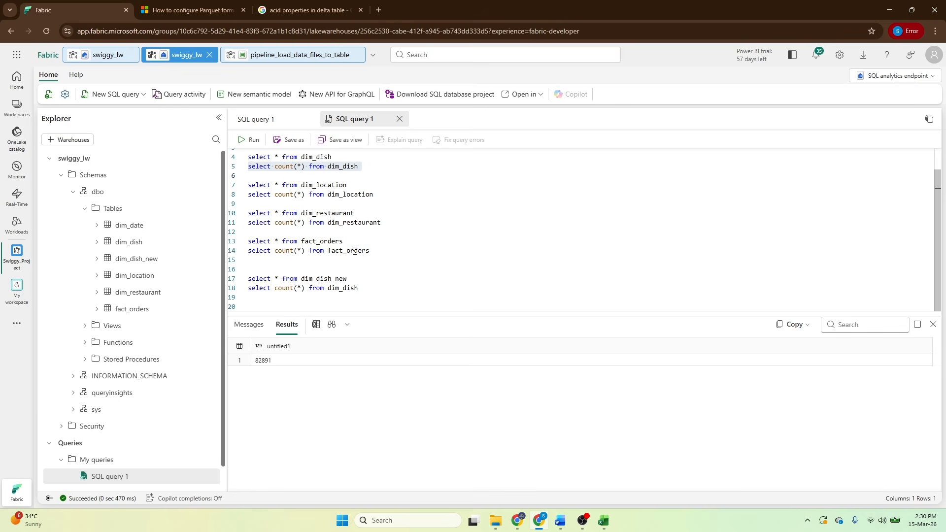
Run the line 18 count query, showing 82891, and delete empty line 15.
{"action": "triple_click", "coordinate": [306, 288]}
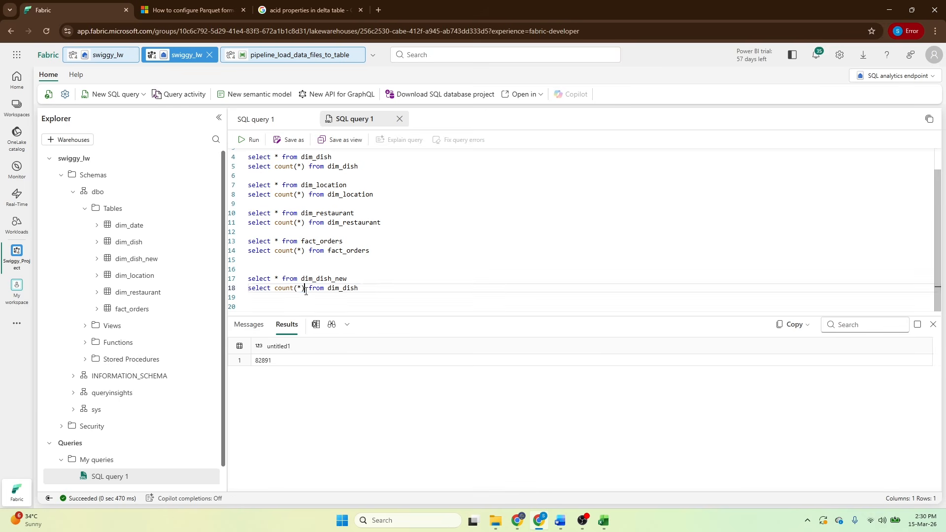
{"action": "key", "text": "ctrl+Return"}
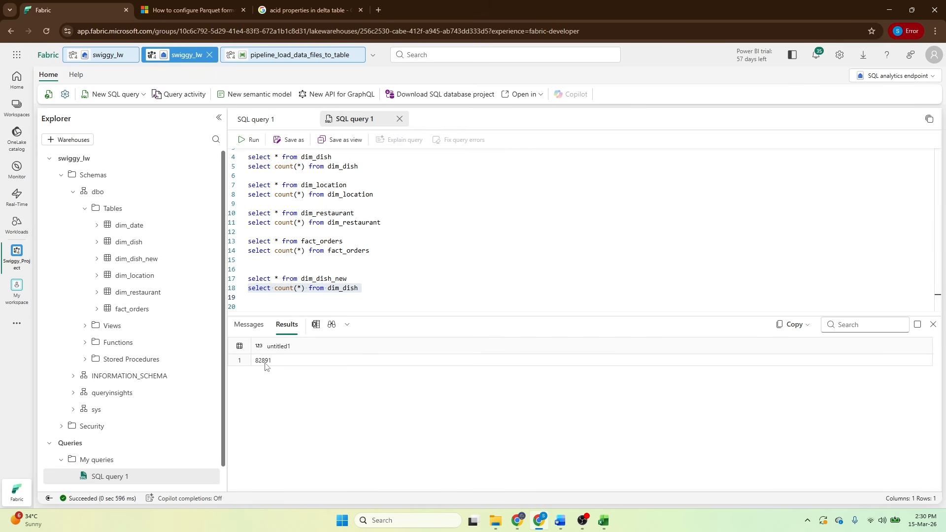
{"action": "left_click", "coordinate": [387, 263]}
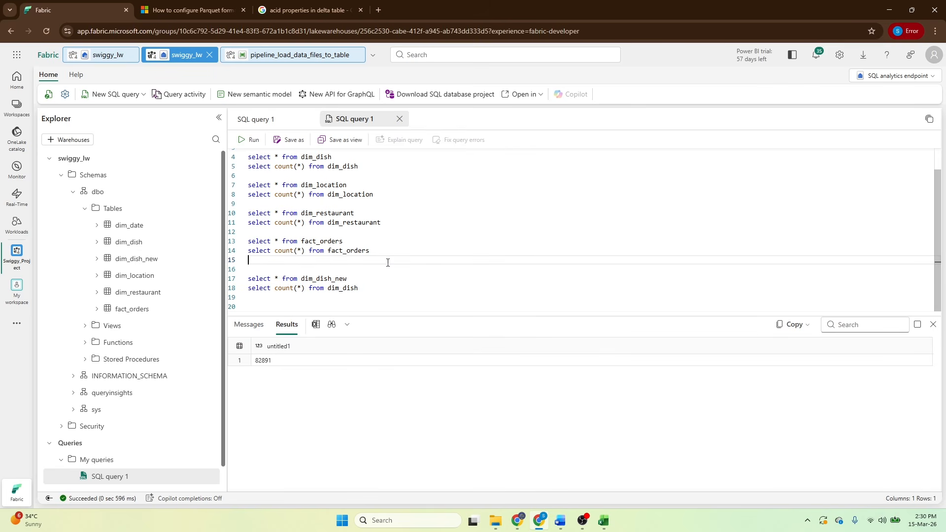
{"action": "key", "text": "BackSpace"}
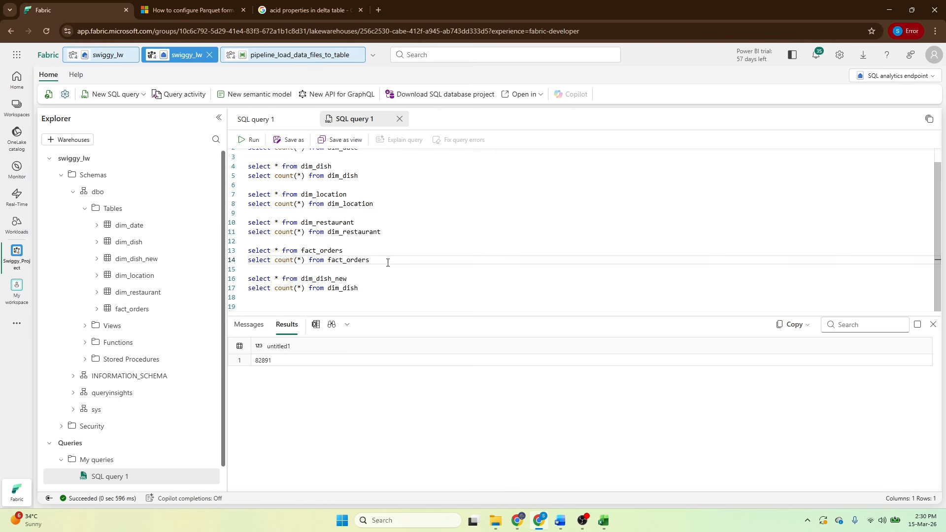
Duplicate the Copy data activity in the pipeline_load_data_files_to_table pipeline.
{"action": "left_click", "coordinate": [264, 55]}
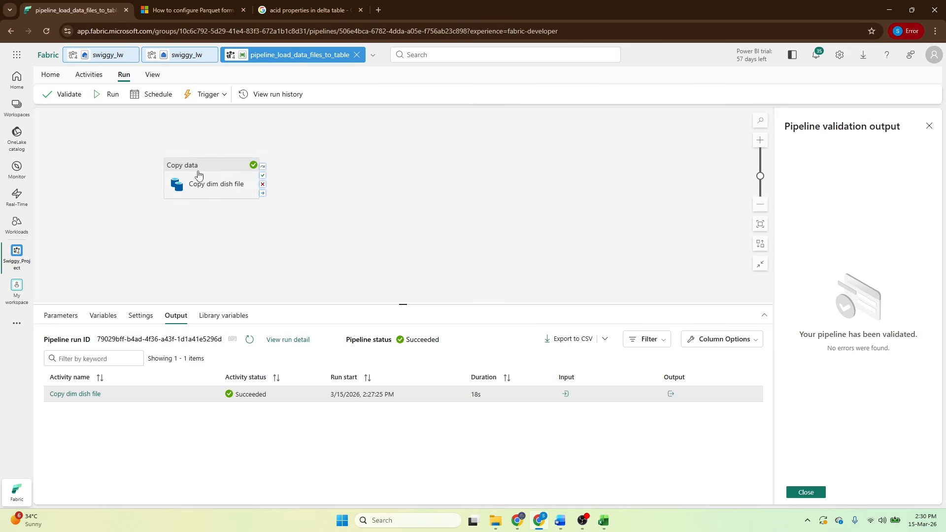
{"action": "left_click_drag", "start_coordinate": [198, 175], "coordinate": [173, 160]}
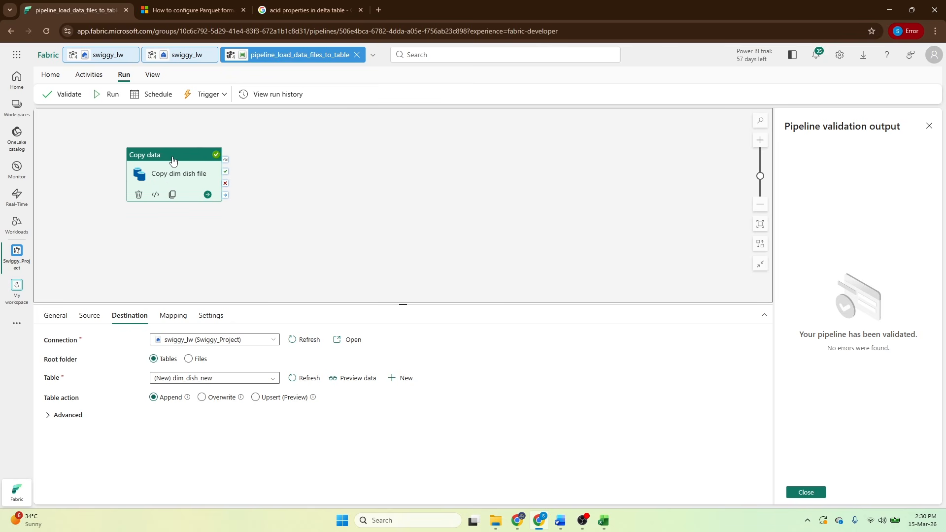
{"action": "key", "text": "ctrl+c"}
{"action": "key", "text": "ctrl+v"}
{"action": "left_click_drag", "start_coordinate": [284, 159], "coordinate": [289, 163]}
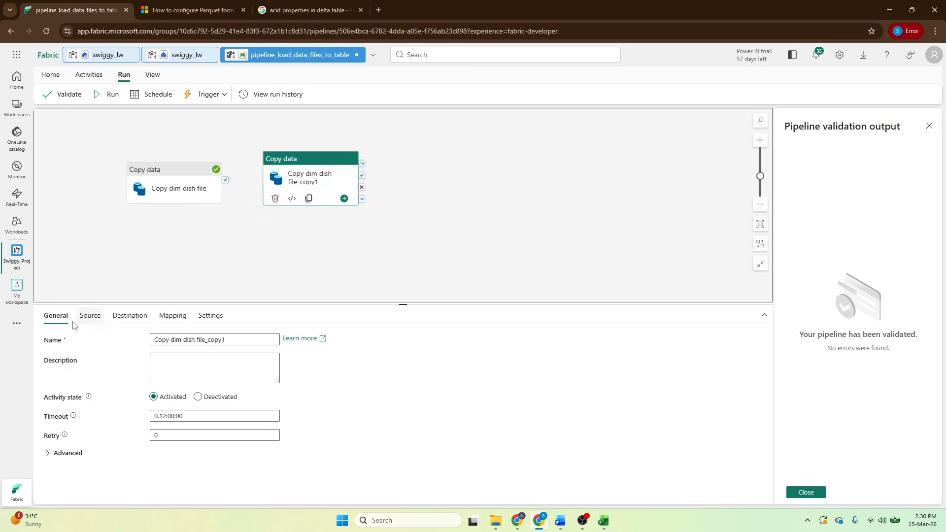
Inspect the duplicate's source files and destination table, then delete the duplicate activity.
{"action": "left_click", "coordinate": [86, 317]}
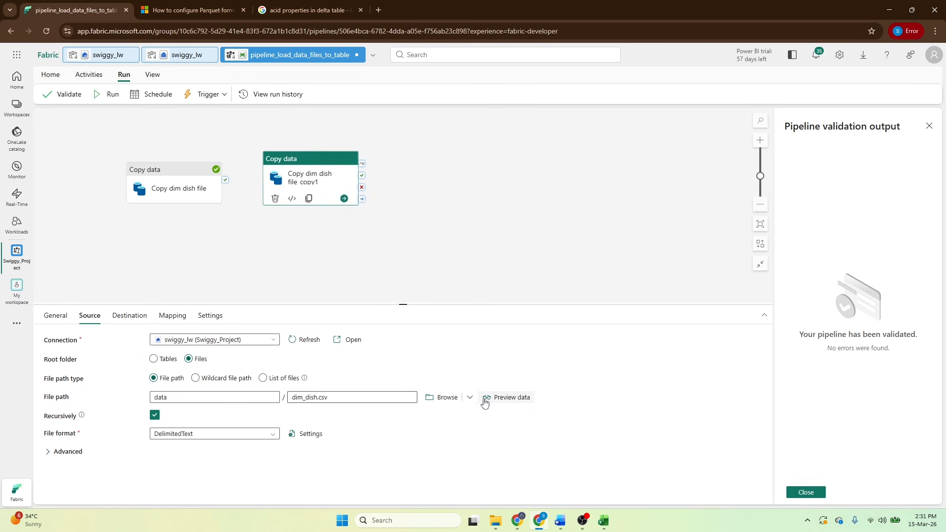
{"action": "left_click", "coordinate": [441, 399]}
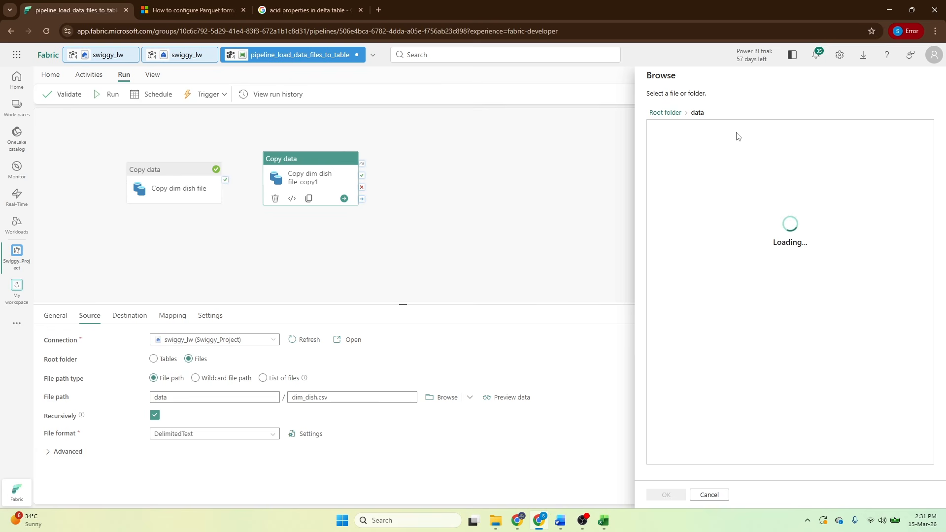
{"action": "left_click", "coordinate": [697, 114]}
{"action": "left_click", "coordinate": [705, 497]}
{"action": "left_click", "coordinate": [133, 316]}
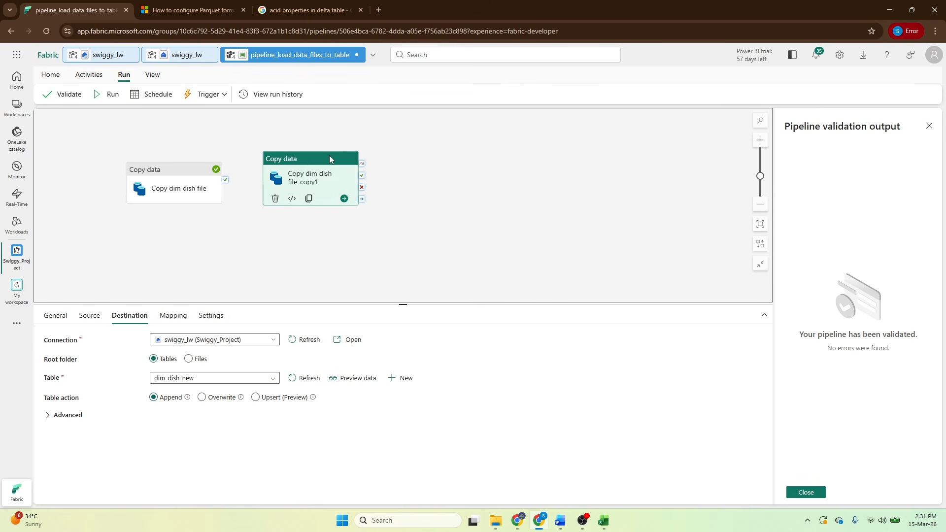
{"action": "key", "text": "Delete"}
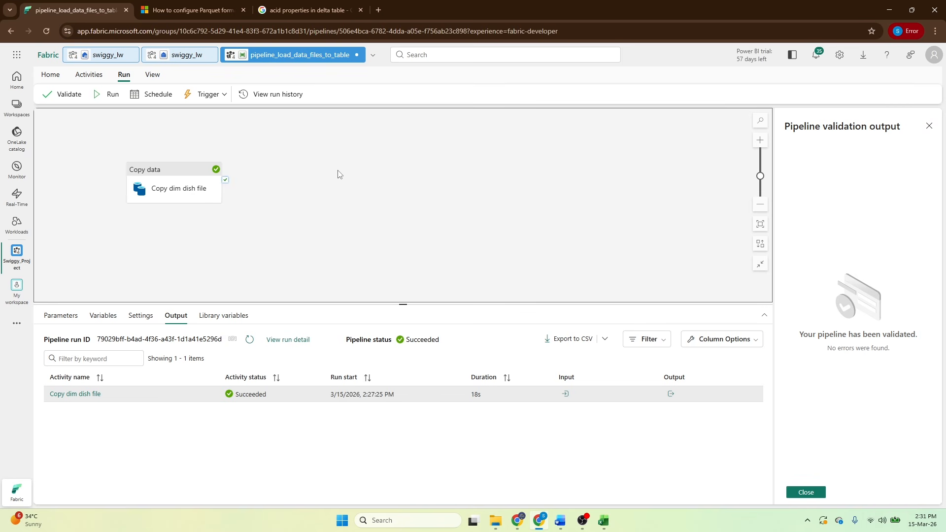
Show the swiggy_lw lakehouse preview of dim_dish_new, briefly checking the SQL endpoint tab.
{"action": "left_click", "coordinate": [115, 64]}
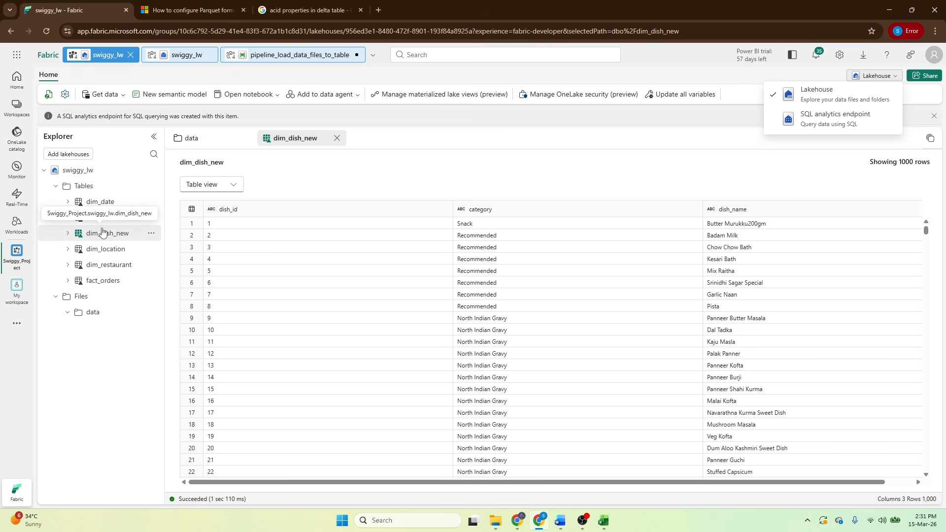
{"action": "left_click", "coordinate": [103, 365]}
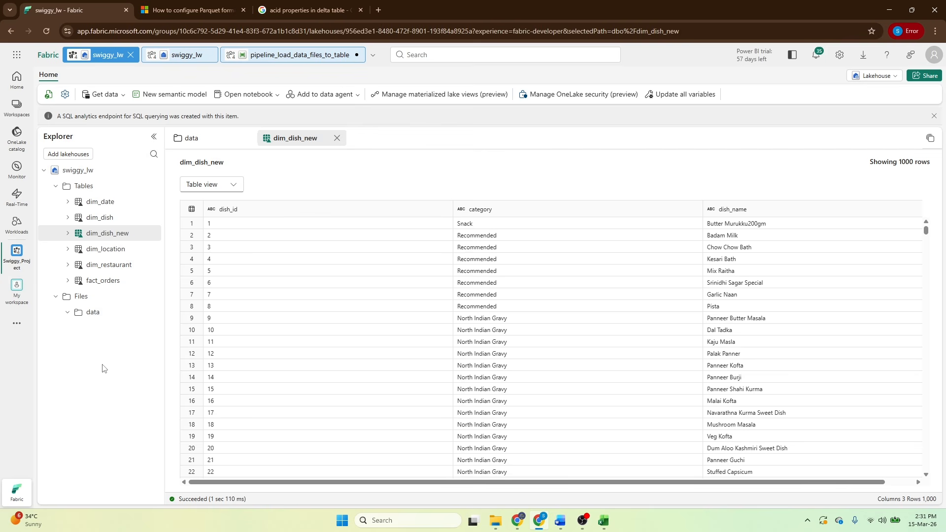
{"action": "left_click", "coordinate": [183, 54]}
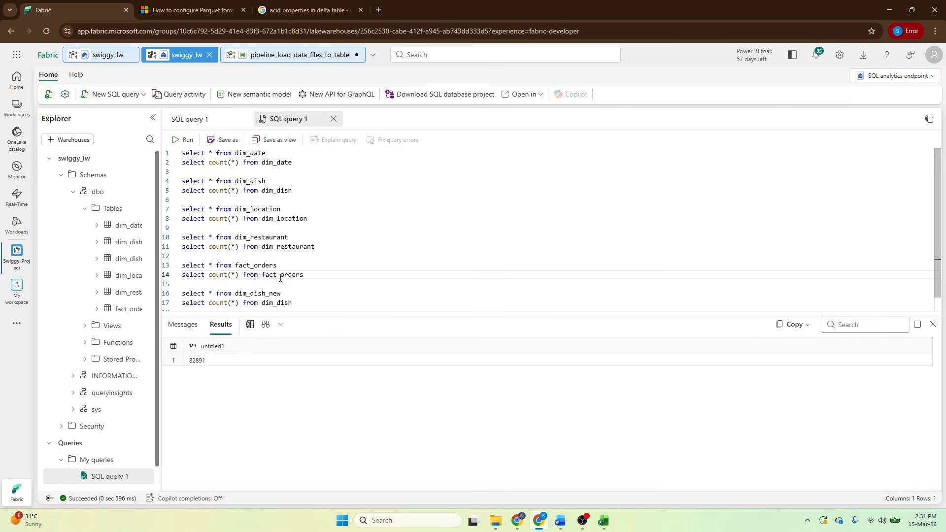
{"action": "left_click", "coordinate": [103, 55]}
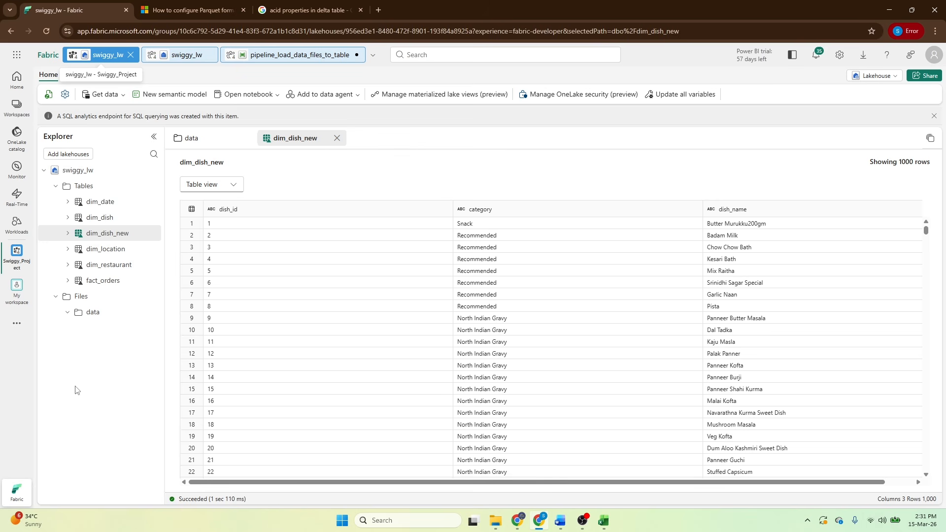
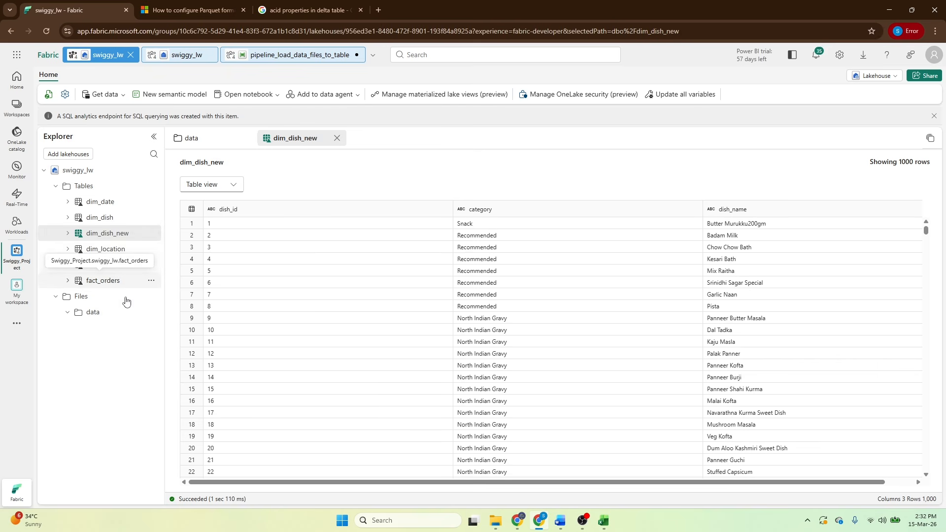
List the five CSV files in swiggy_lw's data folder, check a file's actions, then go to Workspaces.
{"action": "left_click", "coordinate": [91, 312]}
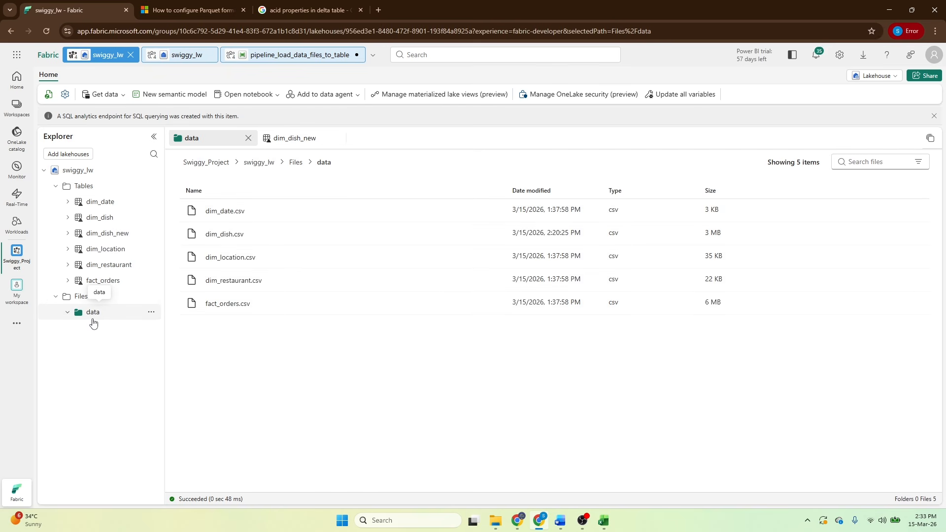
{"action": "left_click", "coordinate": [495, 210]}
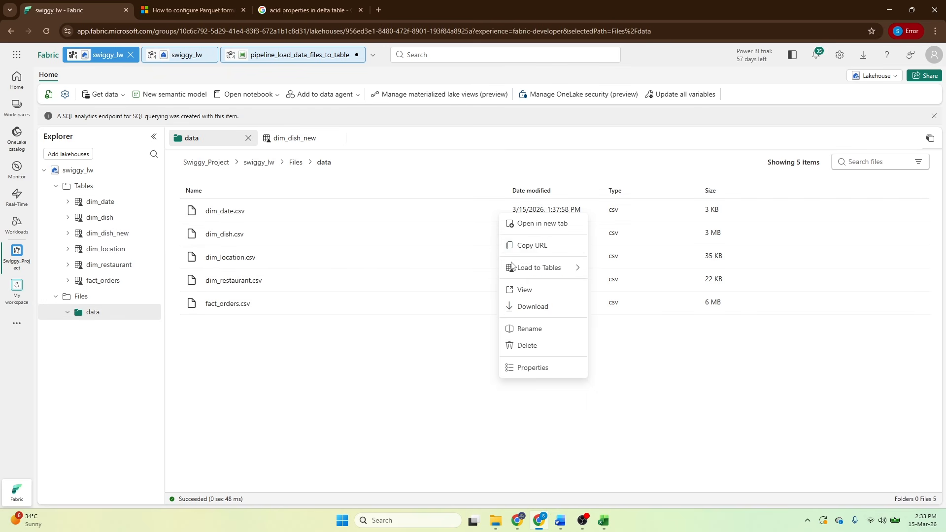
{"action": "left_click", "coordinate": [86, 433]}
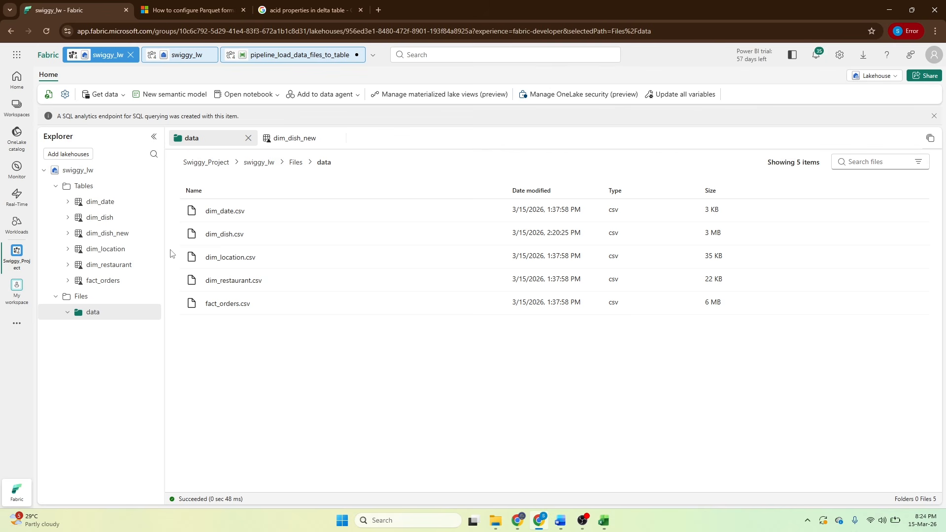
{"action": "left_click", "coordinate": [17, 106]}
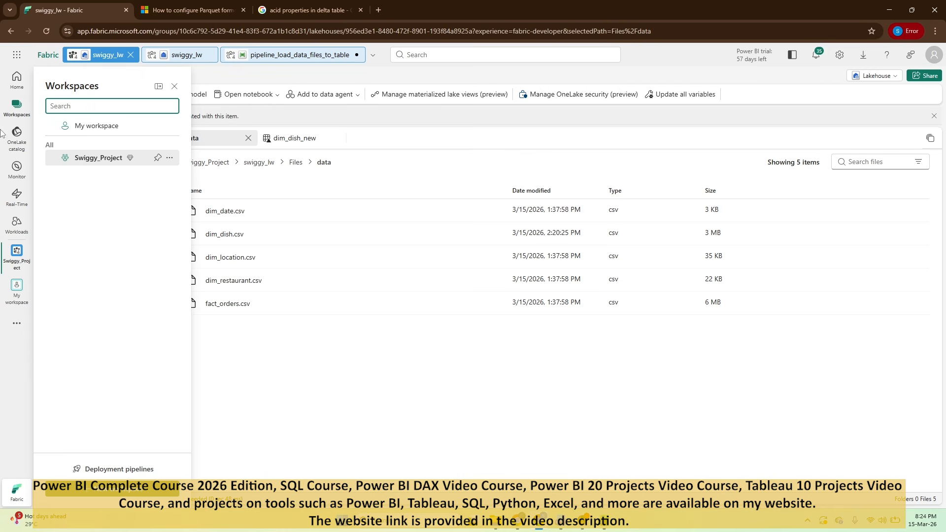
In Swiggy_Project, start a new Warehouse item (filtered by 'ware') named swiggy_dw.
{"action": "left_click", "coordinate": [82, 161]}
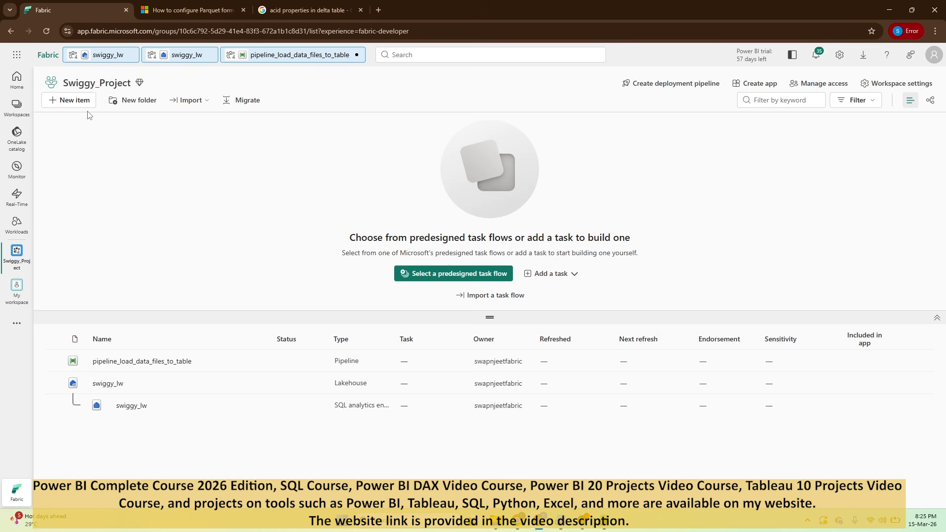
{"action": "left_click", "coordinate": [73, 106]}
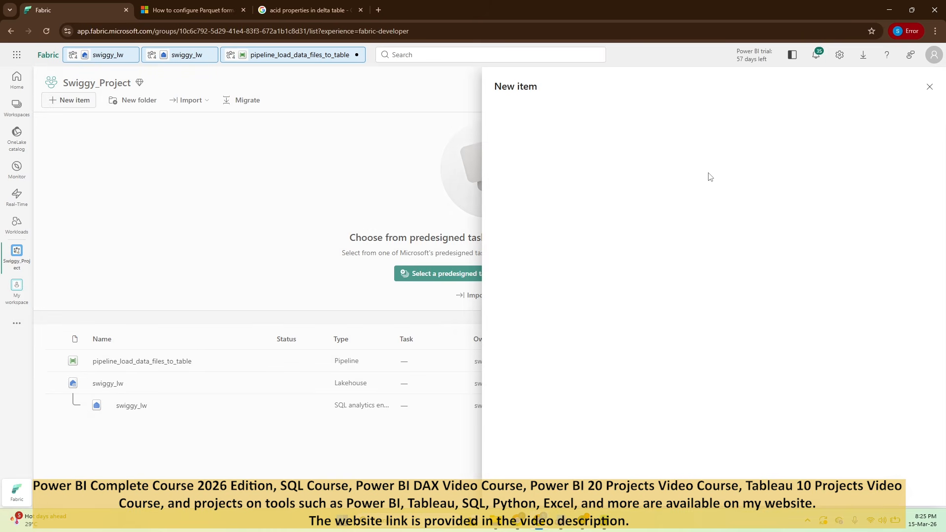
{"action": "left_click", "coordinate": [816, 107]}
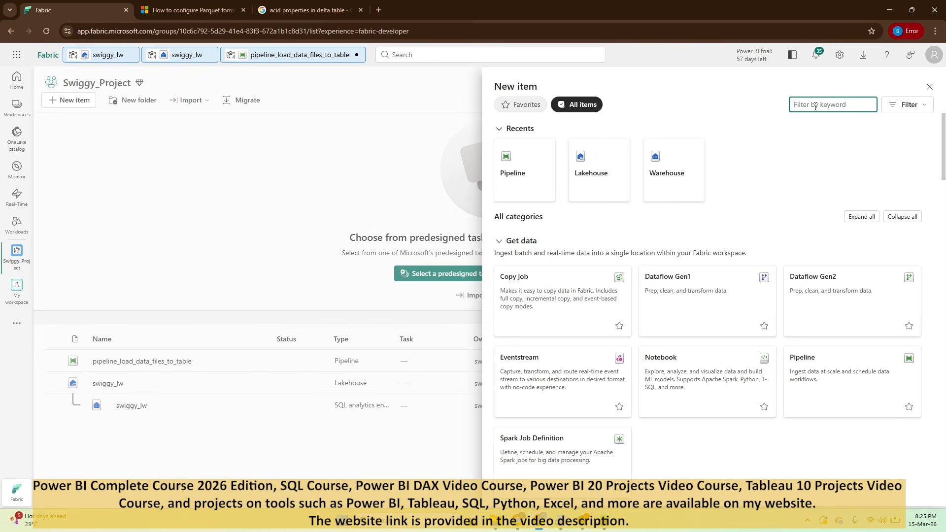
{"action": "type", "text": "ware"}
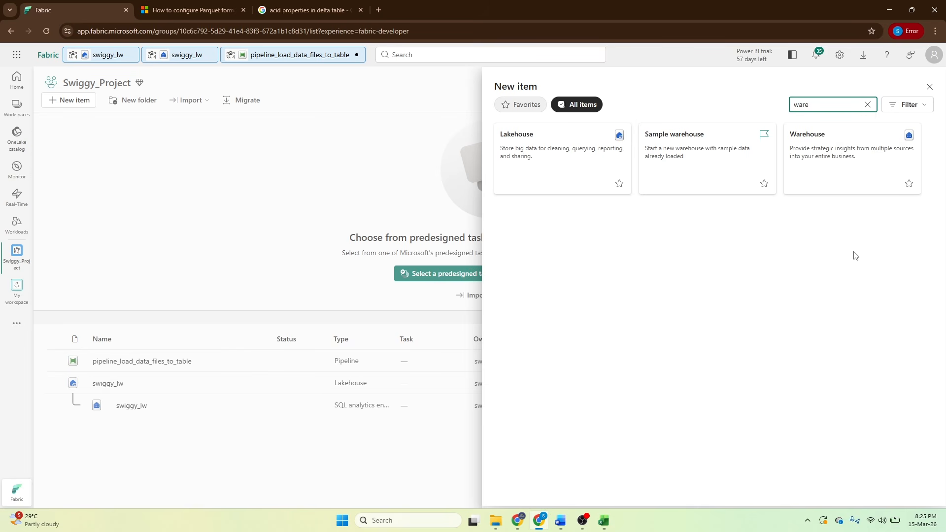
{"action": "left_click", "coordinate": [833, 153]}
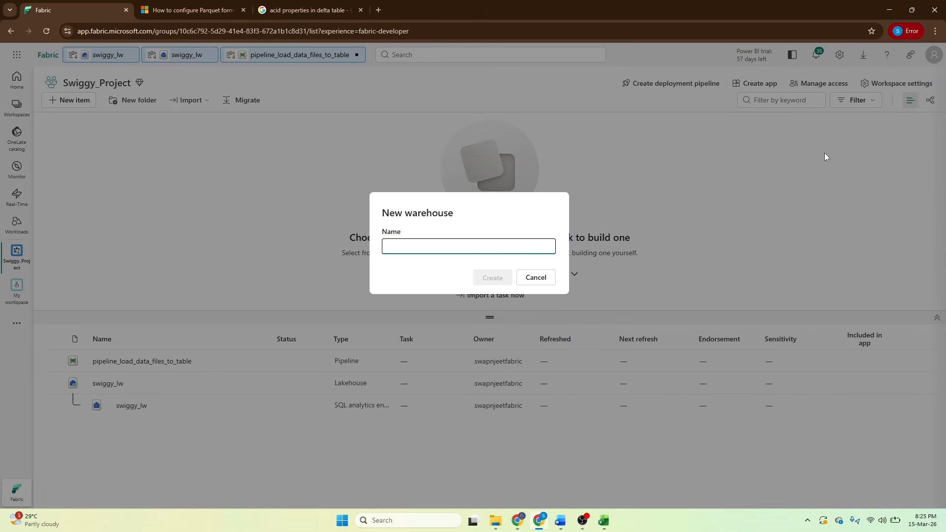
{"action": "type", "text": "swiggy_"}
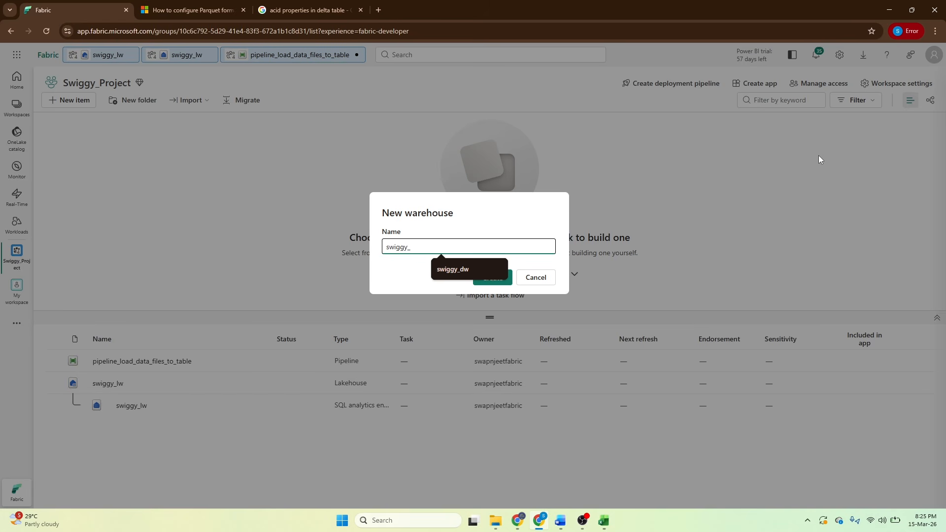
{"action": "type", "text": "dw"}
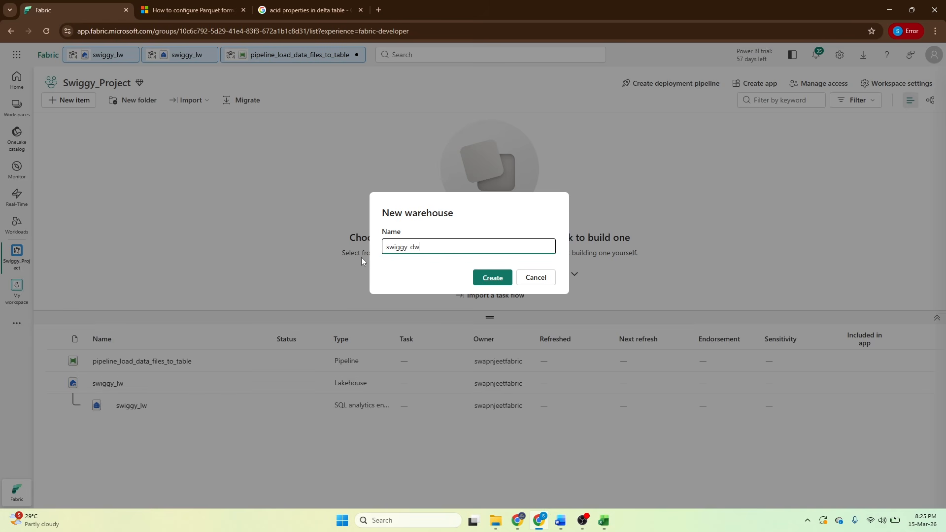
Create the swiggy_dw warehouse and expand its Schemas, dbo, Security and My queries in Explorer.
{"action": "left_click", "coordinate": [492, 279]}
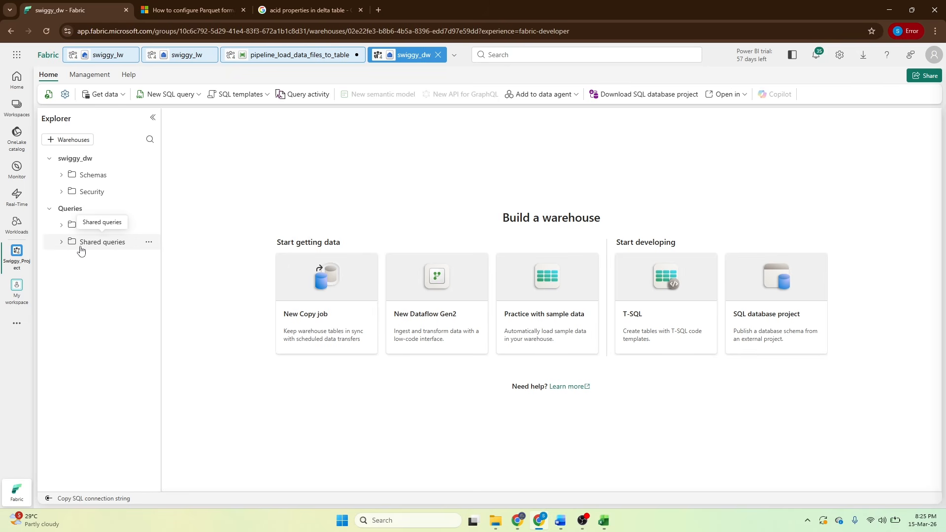
{"action": "left_click", "coordinate": [62, 176]}
{"action": "left_click_drag", "start_coordinate": [161, 211], "coordinate": [203, 211]}
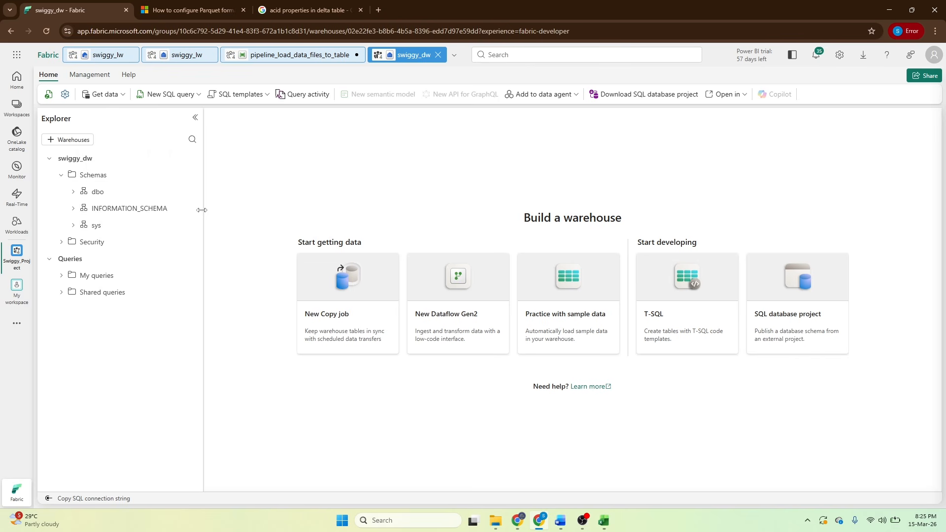
{"action": "left_click", "coordinate": [75, 195]}
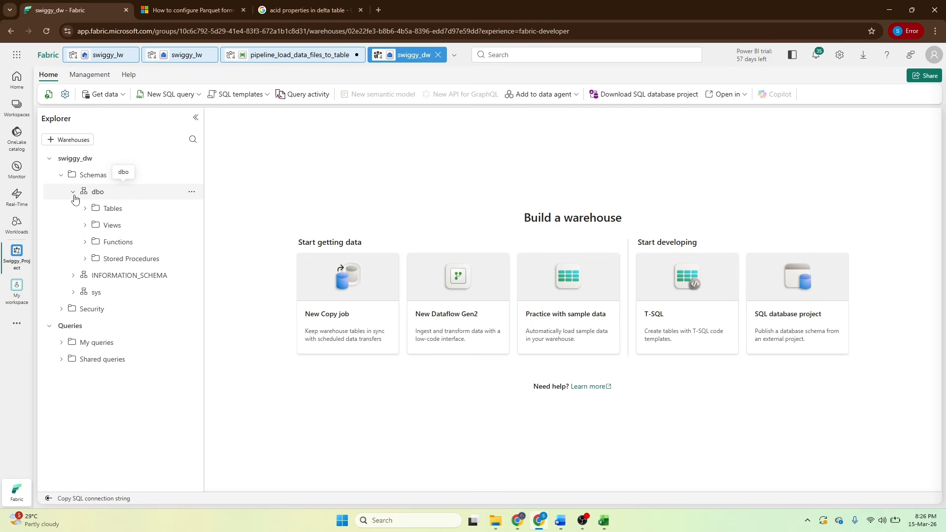
{"action": "left_click", "coordinate": [73, 193]}
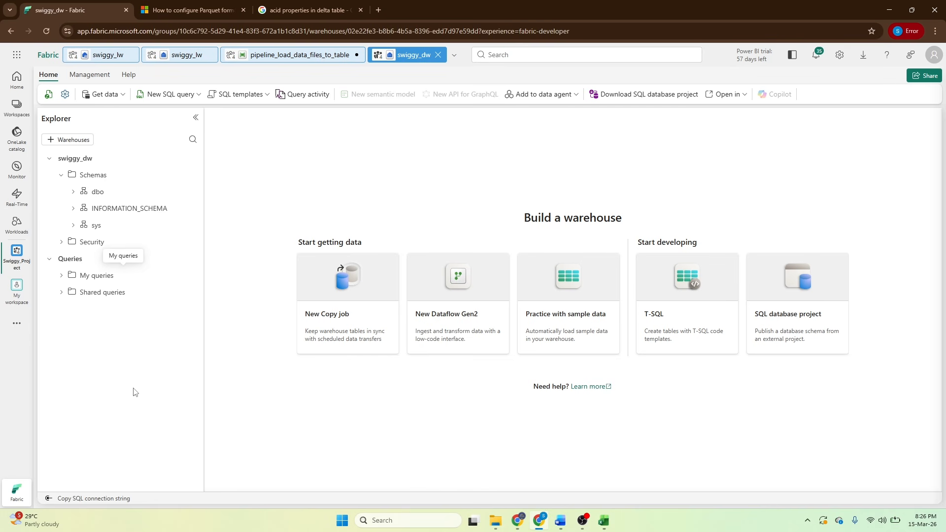
{"action": "left_click", "coordinate": [62, 244]}
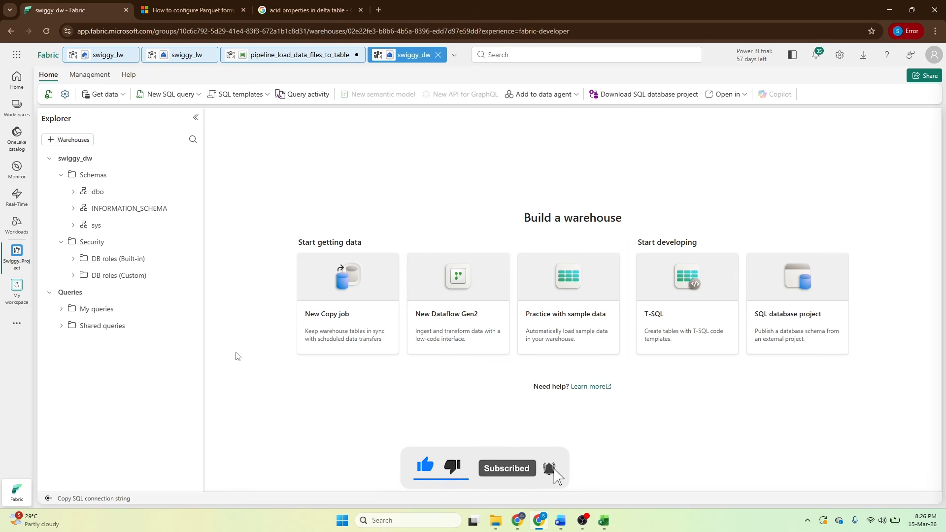
{"action": "left_click", "coordinate": [61, 311]}
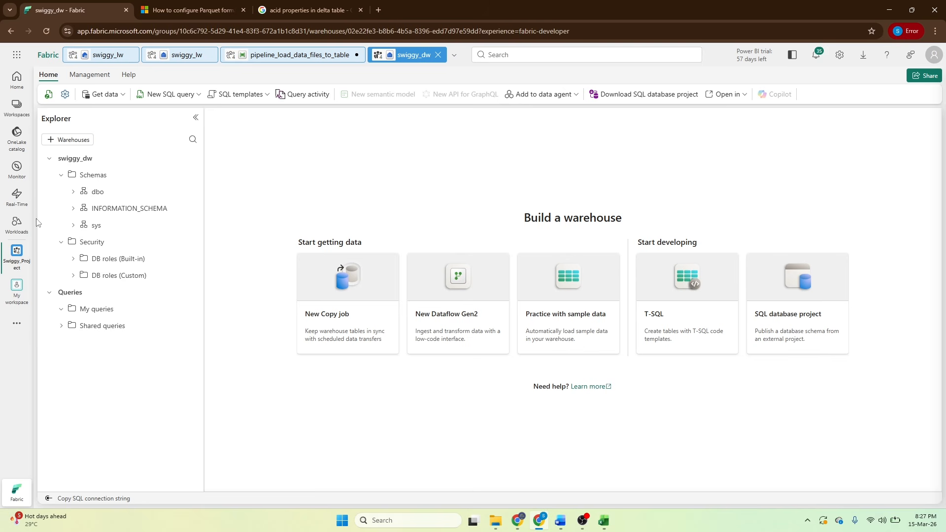
Run select 'hello' in a new SQL query, returning hello, and check the Open in tool list.
{"action": "left_click", "coordinate": [169, 100]}
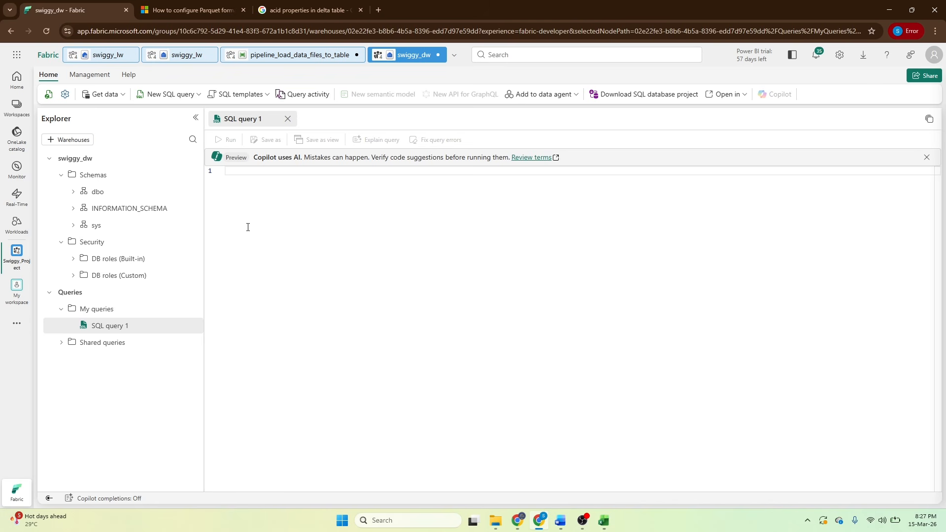
{"action": "type", "text": "sel"}
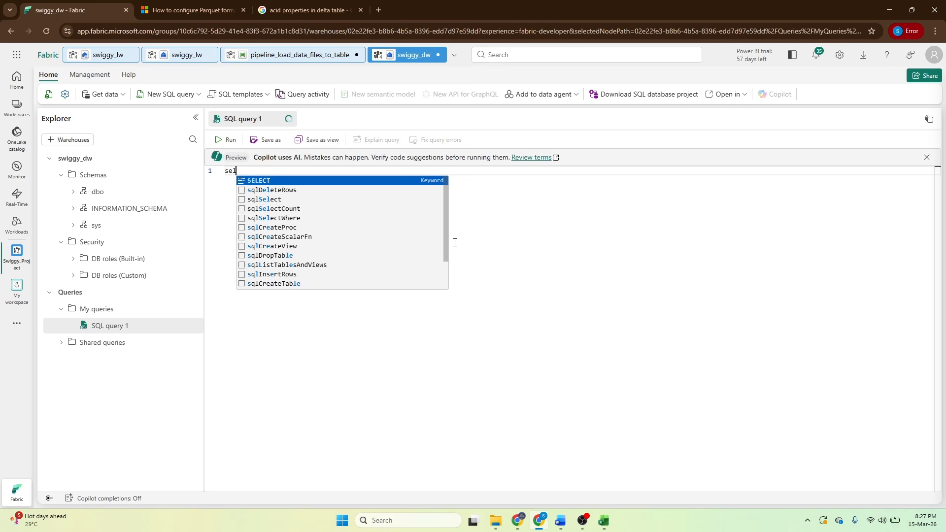
{"action": "type", "text": "ect "}
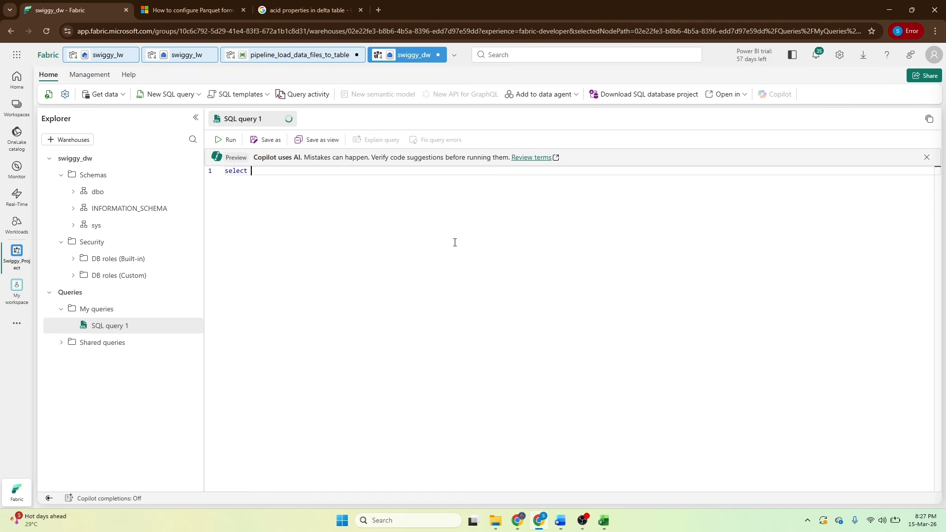
{"action": "type", "text": "'hello;"}
{"action": "key", "text": "BackSpace"}
{"action": "type", "text": "'"}
{"action": "left_click_drag", "start_coordinate": [407, 217], "coordinate": [200, 173]}
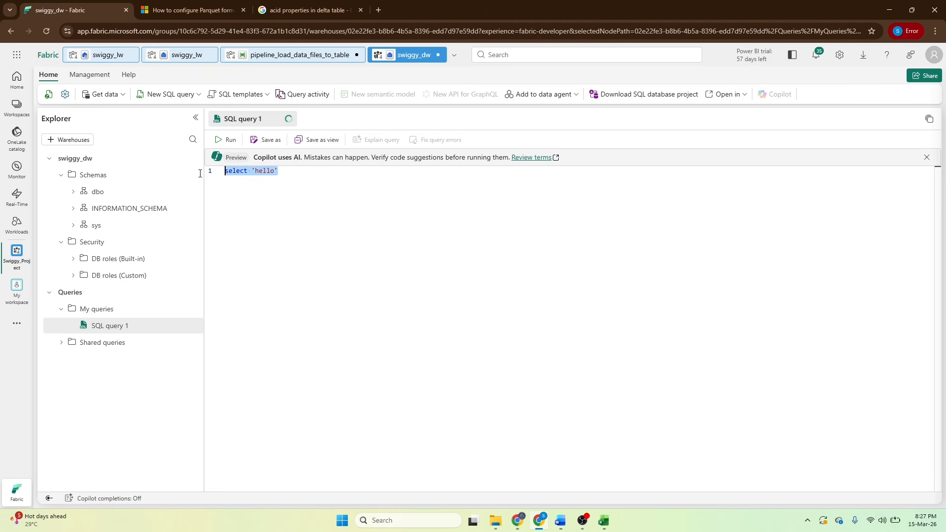
{"action": "left_click", "coordinate": [226, 139]}
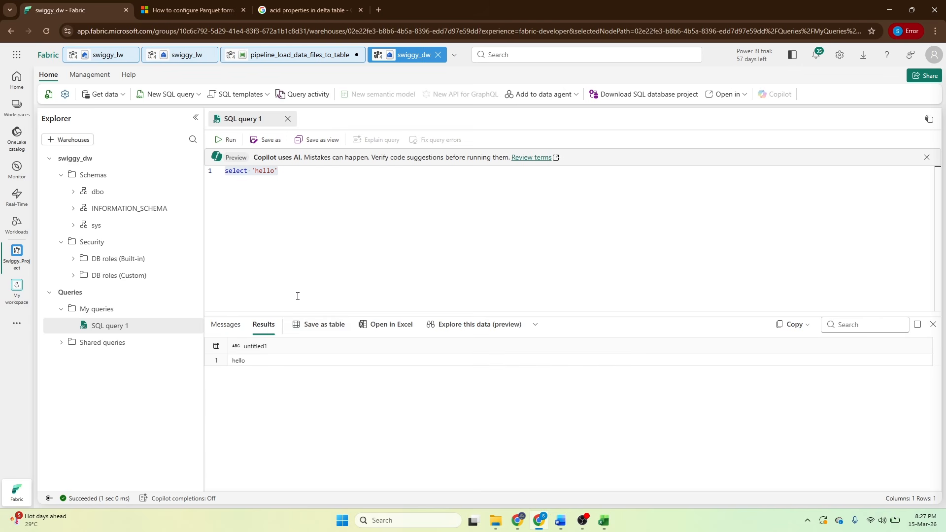
{"action": "left_click", "coordinate": [247, 362]}
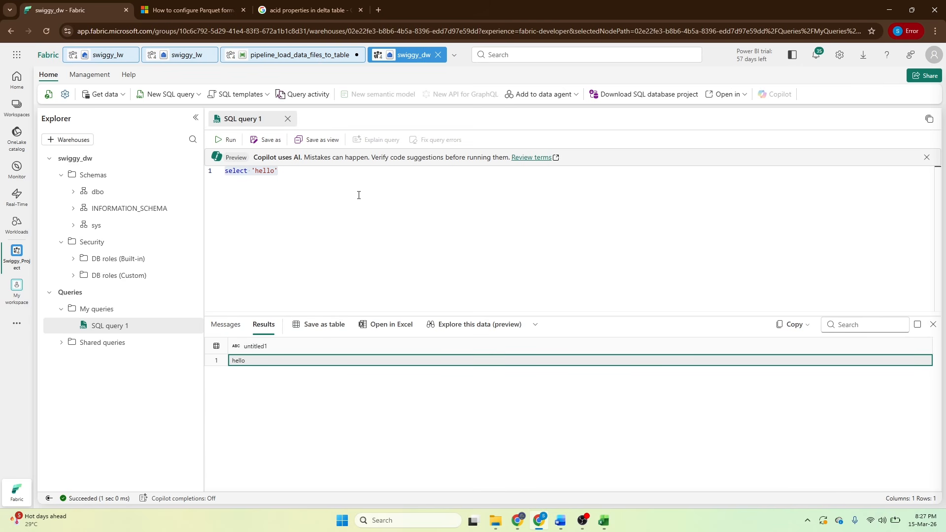
{"action": "left_click", "coordinate": [291, 205]}
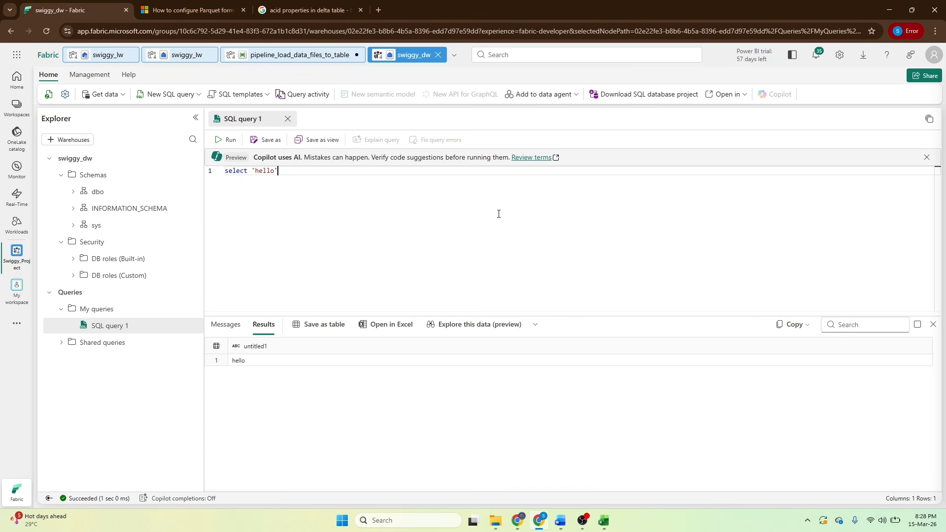
{"action": "left_click", "coordinate": [747, 95]}
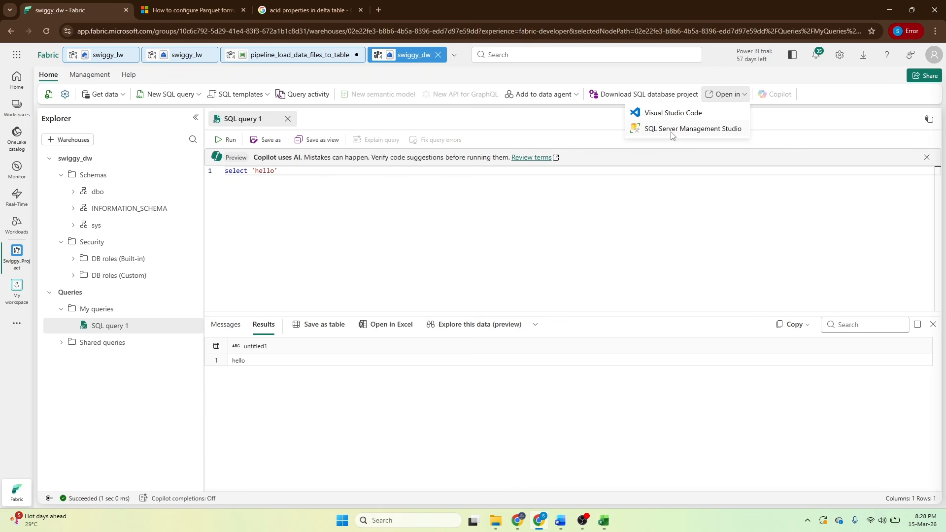
{"action": "left_click", "coordinate": [328, 249]}
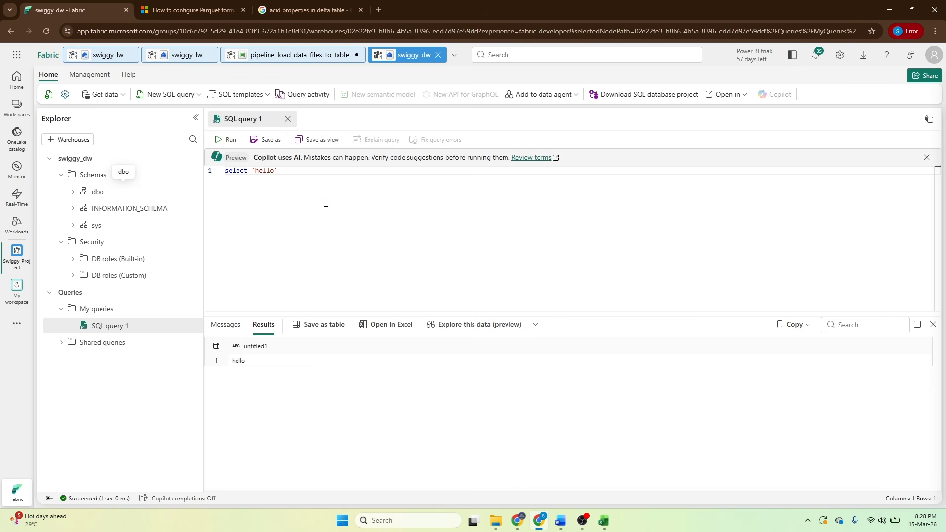
Replace the test query with CREATE SCHEMA swiggy_project and run it.
{"action": "key", "text": "ctrl+a"}
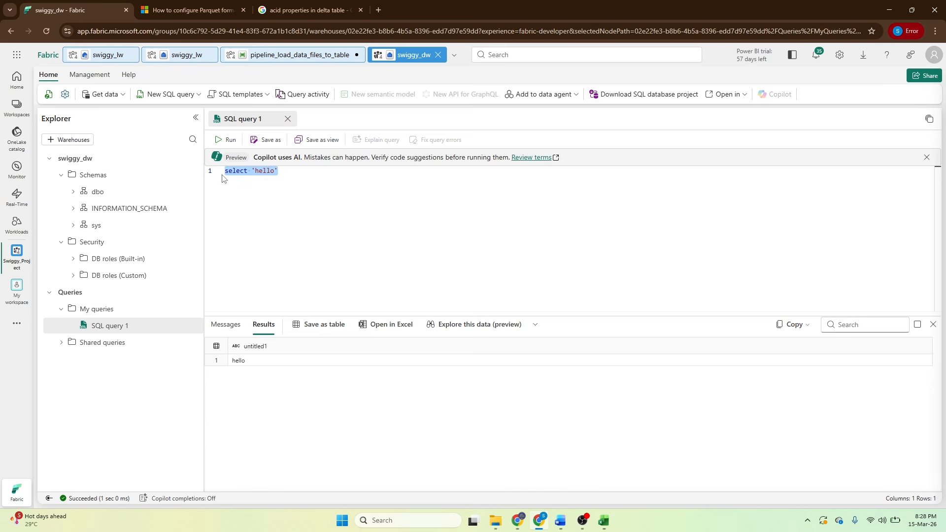
{"action": "key", "text": "Delete"}
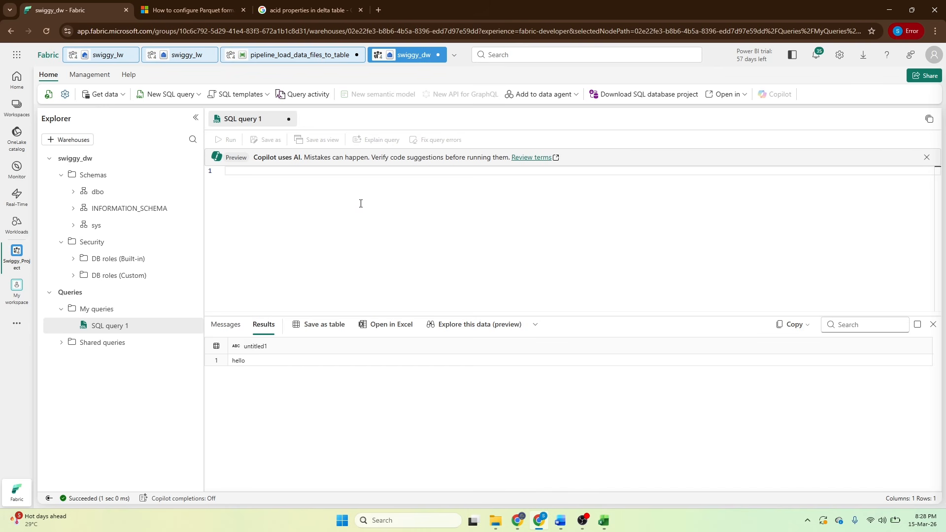
{"action": "type", "text": "create scehma"}
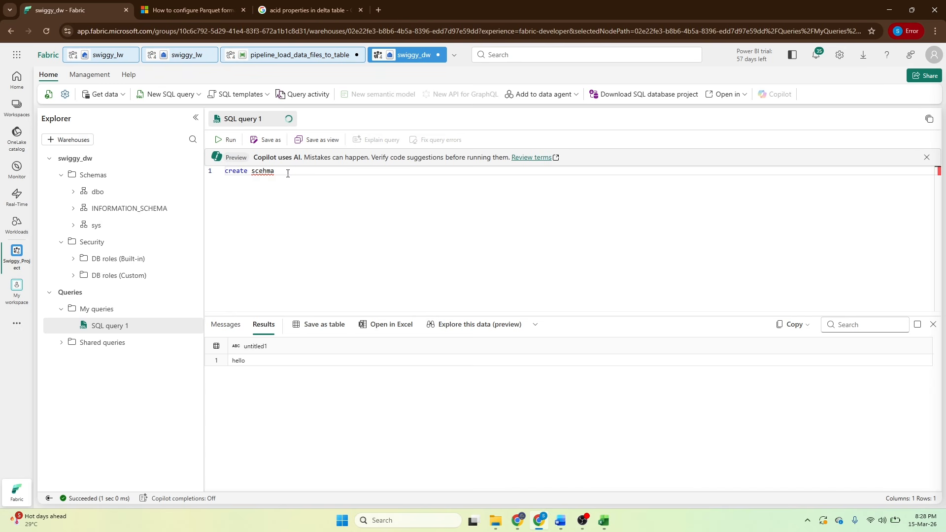
{"action": "key", "text": "BackSpace"}
{"action": "type", "text": "hema"}
{"action": "type", "text": "swiggy"}
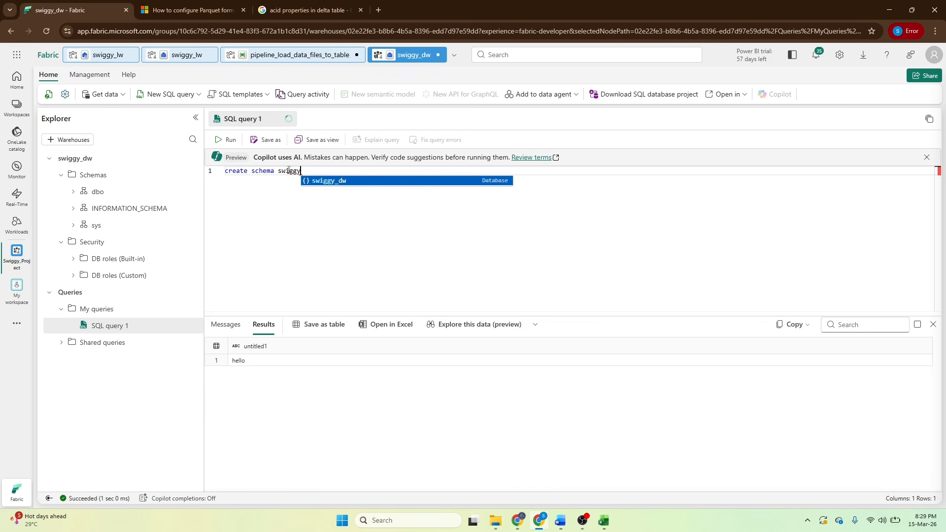
{"action": "type", "text": "_pro"}
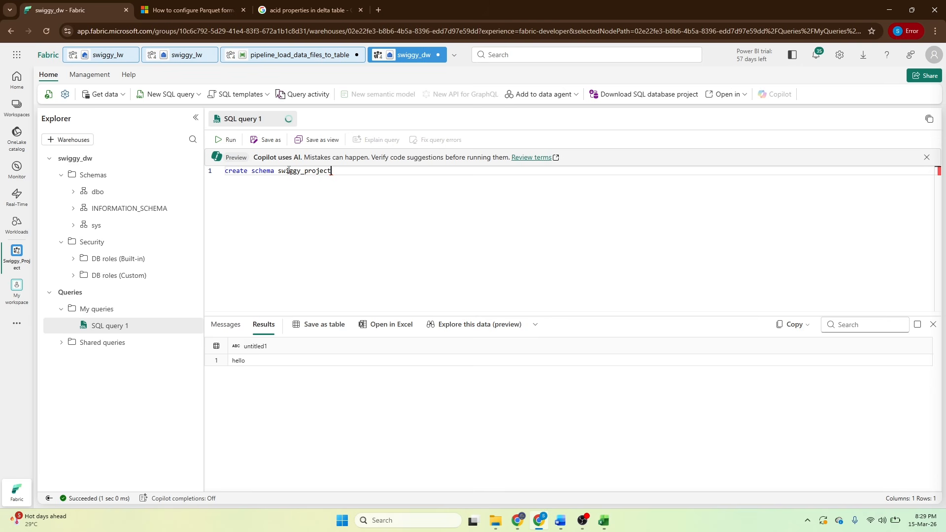
{"action": "type", "text": "ject"}
{"action": "left_click_drag", "start_coordinate": [318, 188], "coordinate": [225, 171]}
{"action": "left_click", "coordinate": [222, 142]}
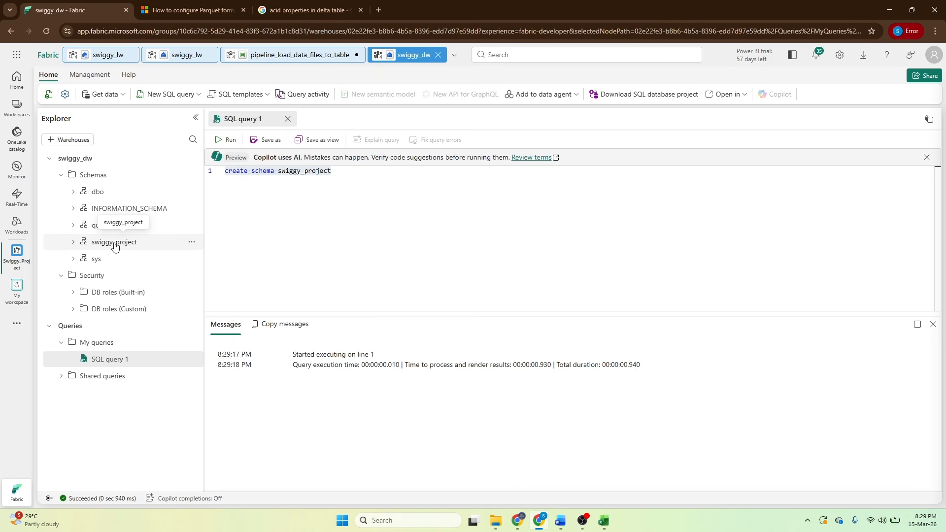
Inspect the new swiggy_project schema's Functions and Tables folders, then return to swiggy_lw.
{"action": "left_click", "coordinate": [73, 242]}
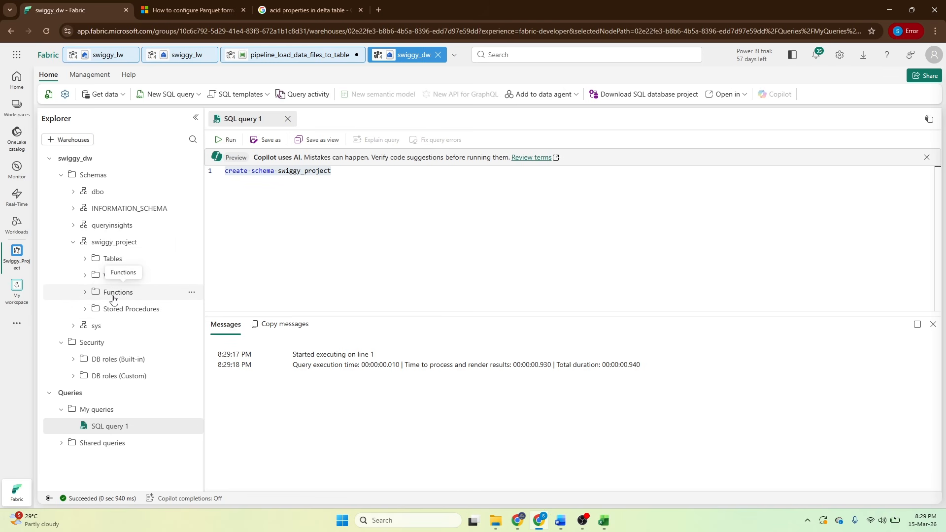
{"action": "left_click", "coordinate": [85, 293]}
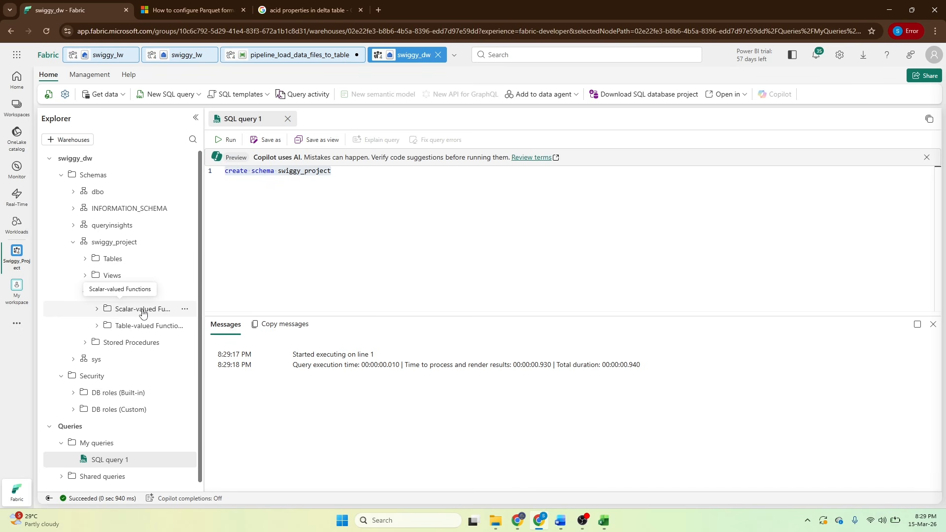
{"action": "left_click", "coordinate": [85, 293]}
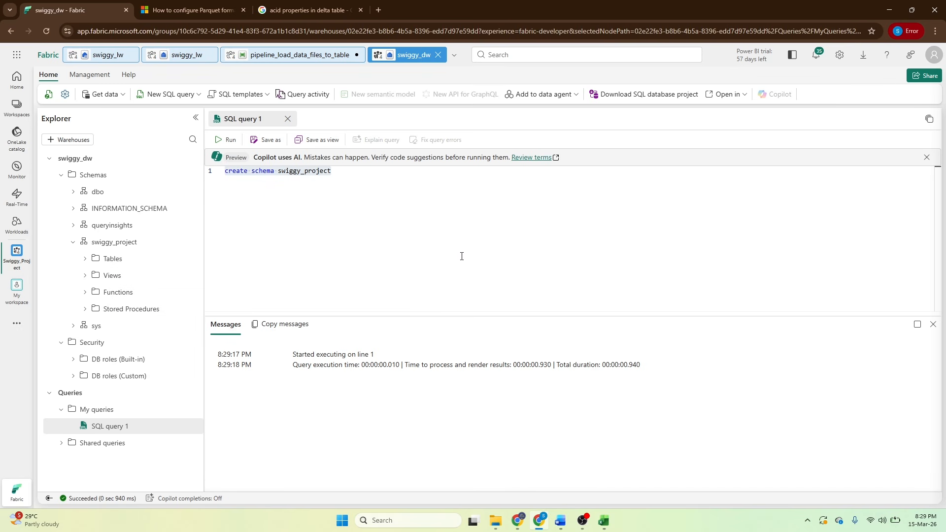
{"action": "left_click", "coordinate": [86, 260]}
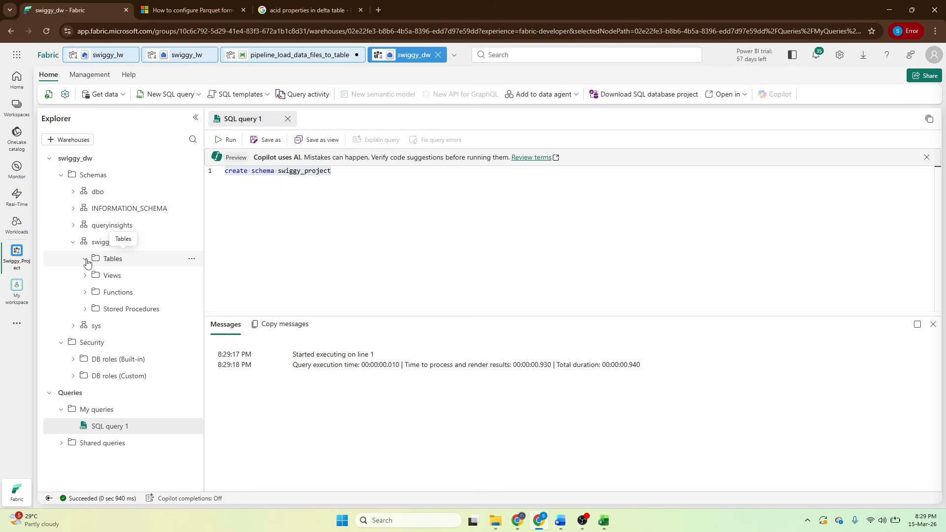
{"action": "left_click", "coordinate": [86, 260]}
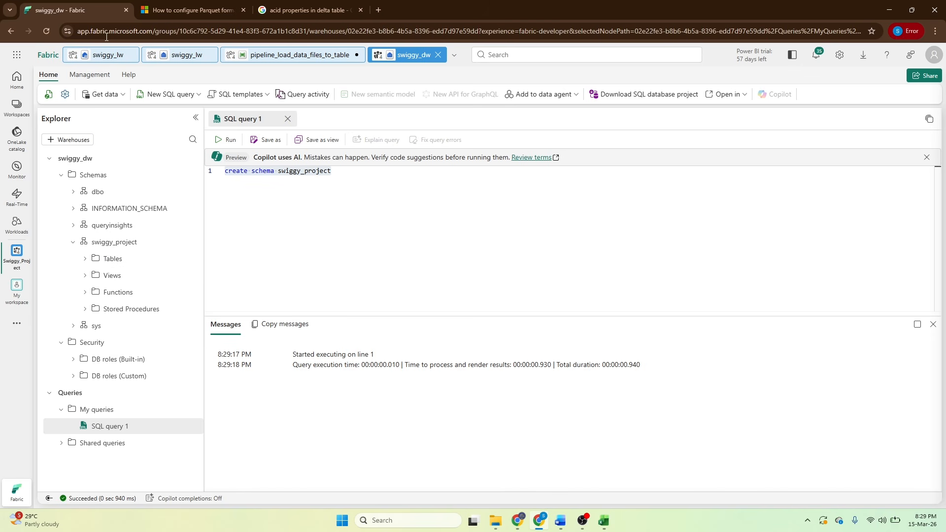
{"action": "left_click", "coordinate": [98, 58]}
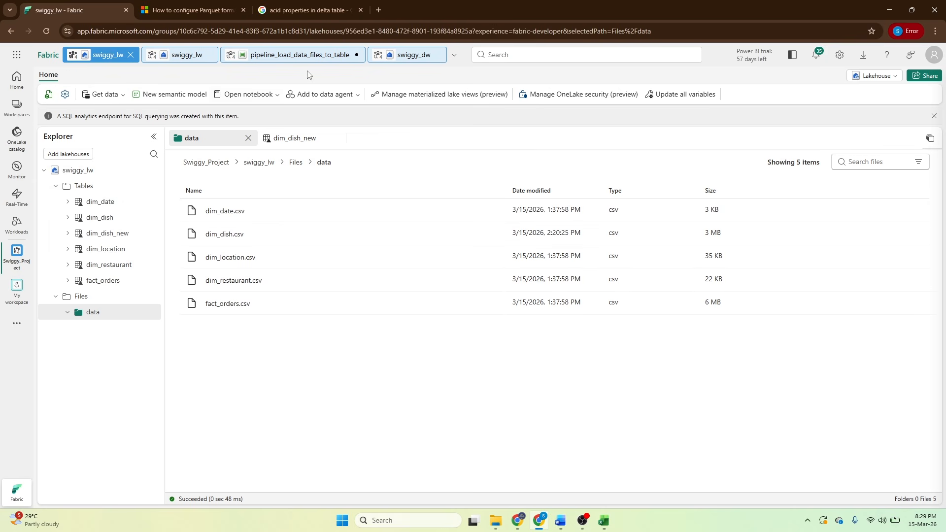
Return to swiggy_dw, widen its Explorer, then open the Swiggy_Project workspace item list.
{"action": "left_click", "coordinate": [325, 60]}
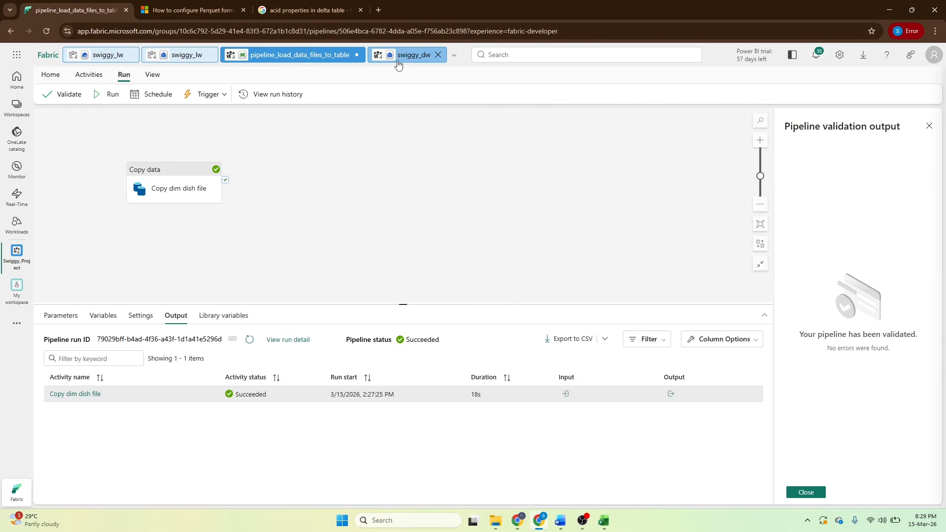
{"action": "left_click", "coordinate": [399, 65]}
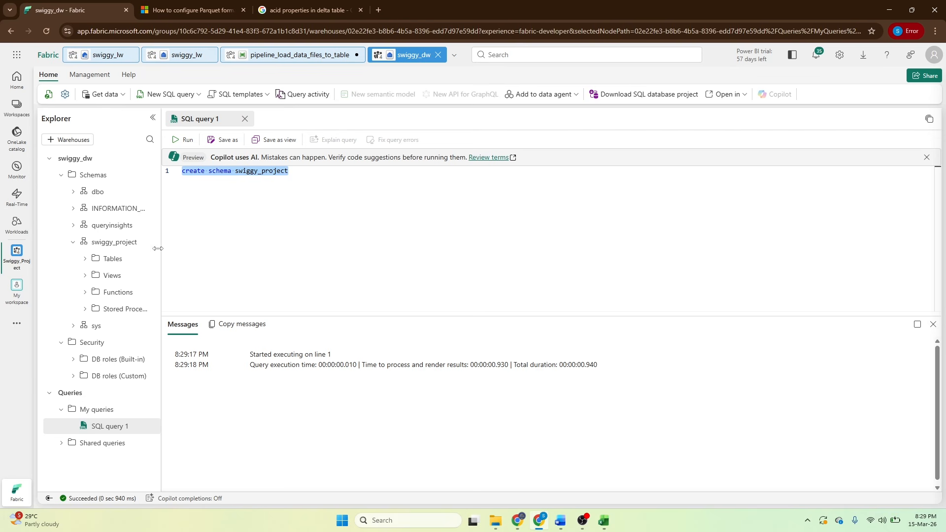
{"action": "left_click", "coordinate": [290, 171]}
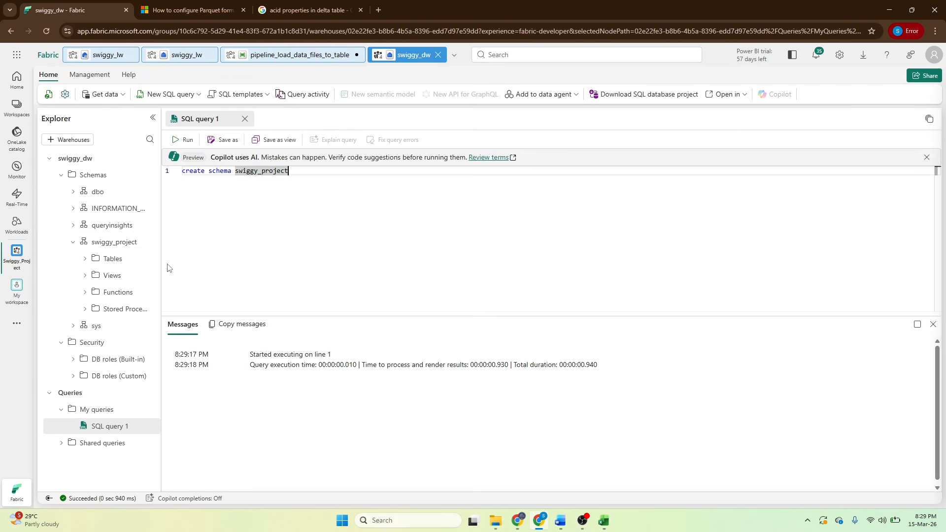
{"action": "left_click_drag", "start_coordinate": [161, 266], "coordinate": [212, 264]}
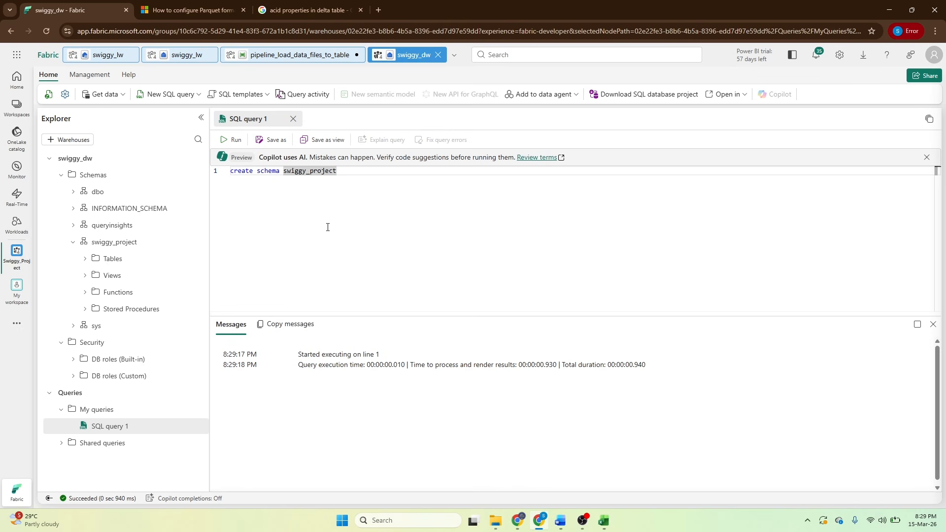
{"action": "left_click", "coordinate": [17, 106]}
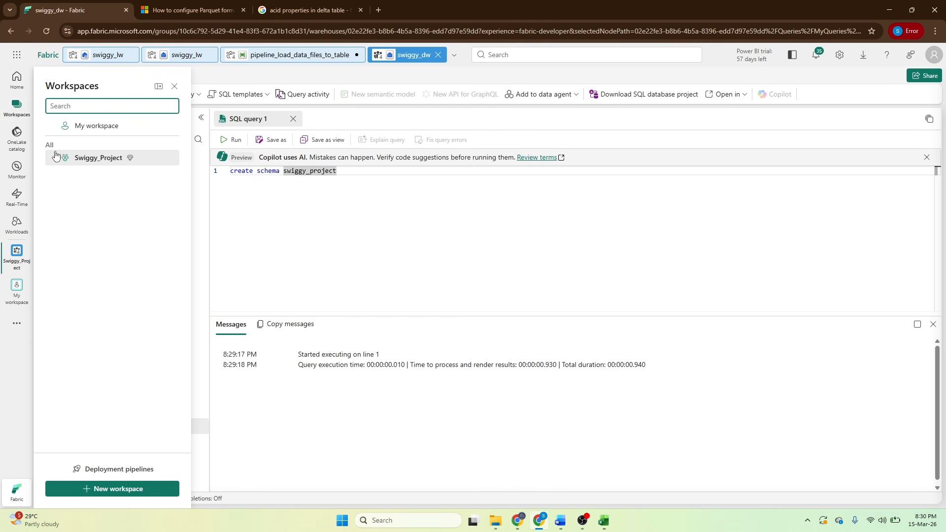
{"action": "left_click", "coordinate": [95, 163]}
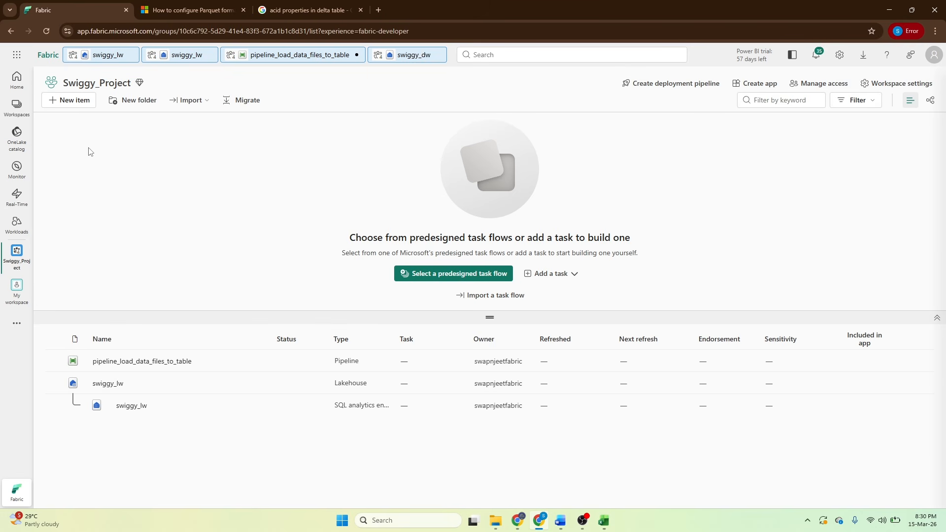
Create an empty Pipeline item named pipeline_lw_to_dw in Swiggy_Project.
{"action": "left_click", "coordinate": [74, 102]}
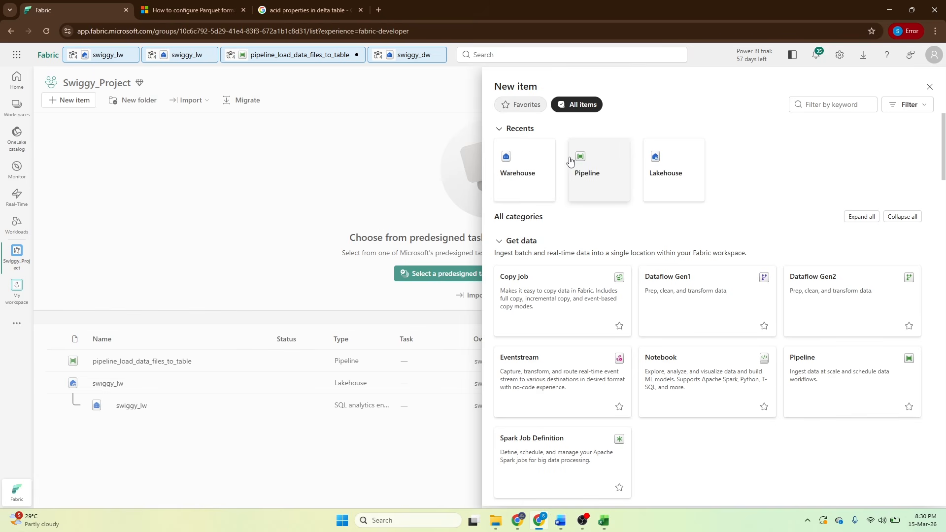
{"action": "left_click", "coordinate": [858, 104]}
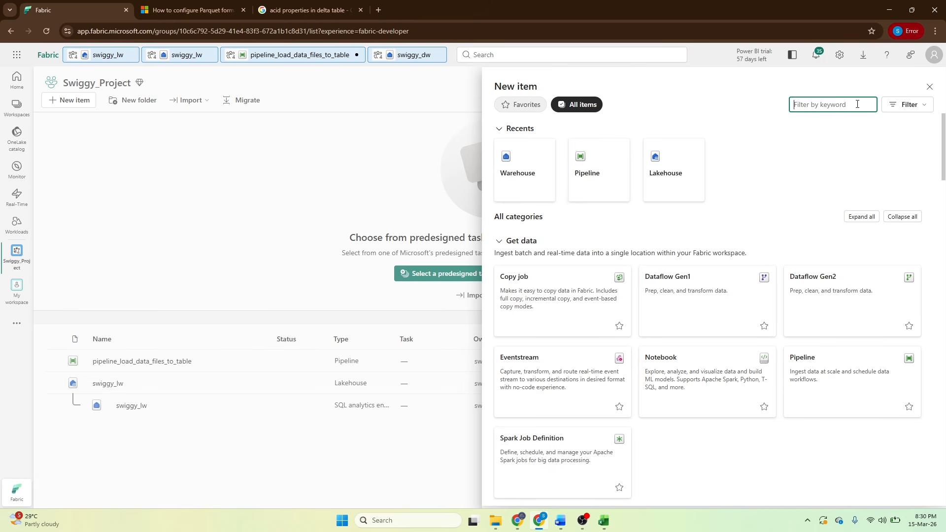
{"action": "left_click", "coordinate": [590, 168]}
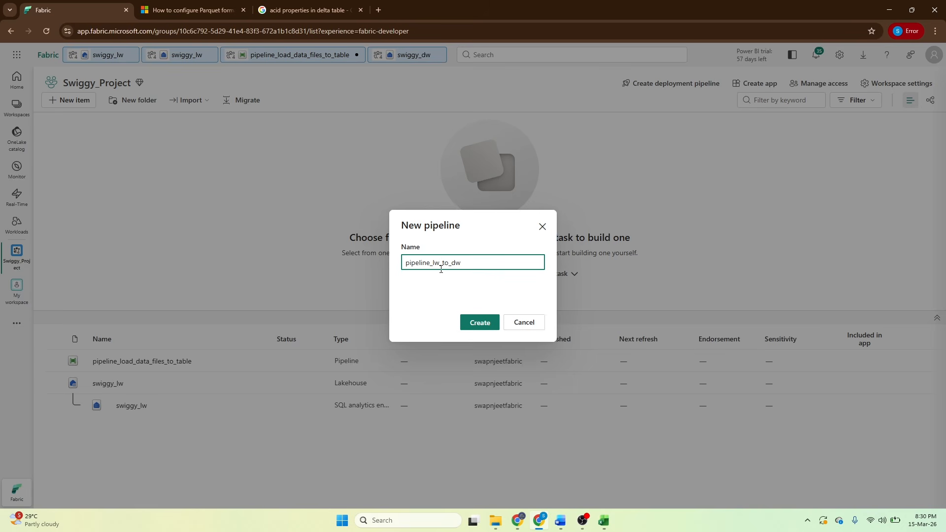
{"action": "left_click", "coordinate": [492, 322]}
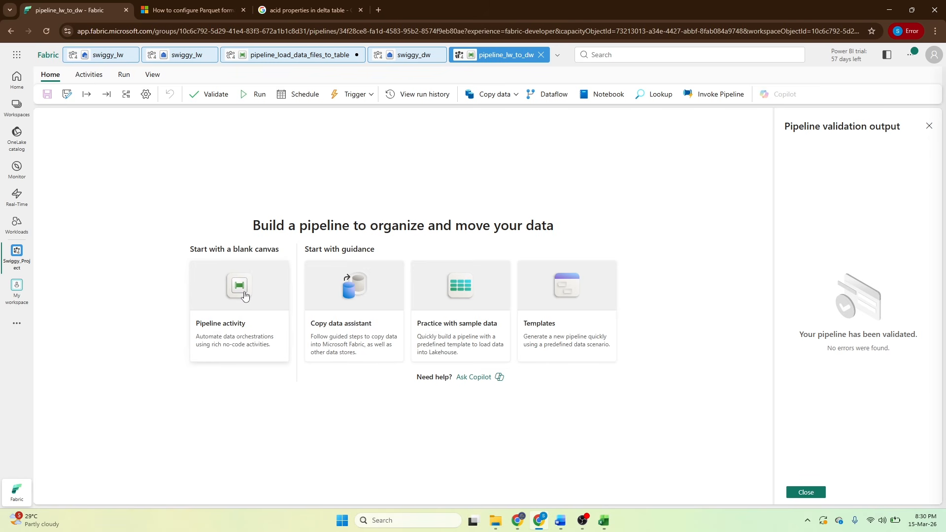
Add a Copy data activity to the pipeline canvas and reposition it.
{"action": "left_click", "coordinate": [85, 76]}
{"action": "left_click", "coordinate": [79, 94]}
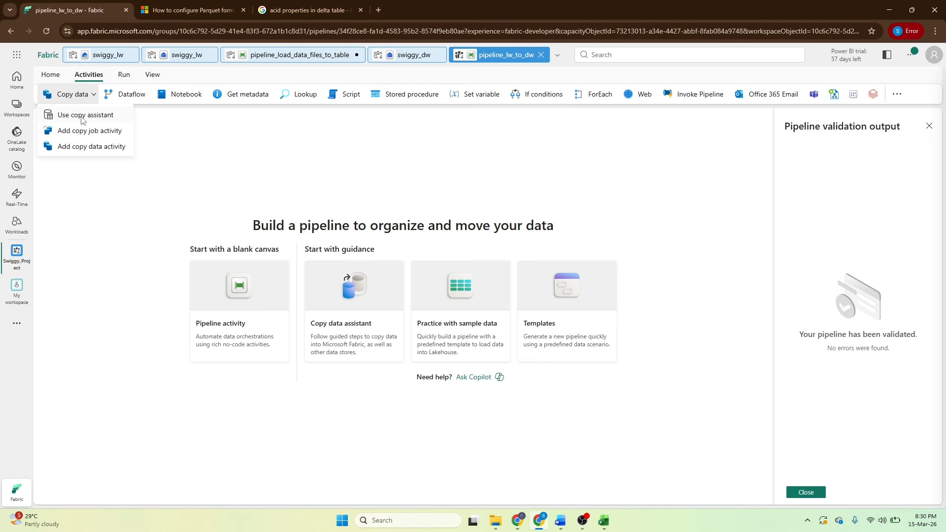
{"action": "left_click", "coordinate": [104, 148]}
{"action": "left_click_drag", "start_coordinate": [102, 231], "coordinate": [171, 184]}
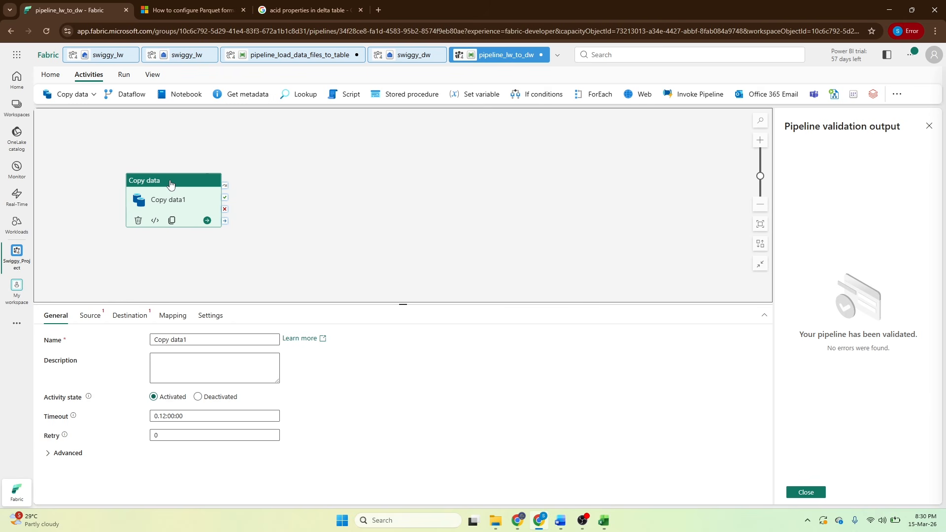
Rename the activity to Copy data date and bring up its Source settings.
{"action": "left_click", "coordinate": [175, 339]}
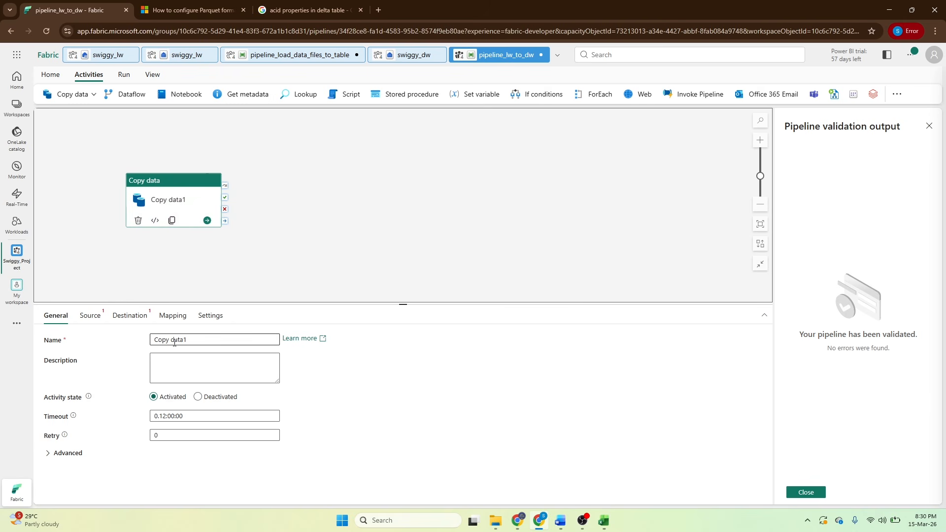
{"action": "left_click_drag", "start_coordinate": [171, 339], "coordinate": [192, 336]}
{"action": "left_click", "coordinate": [193, 337]}
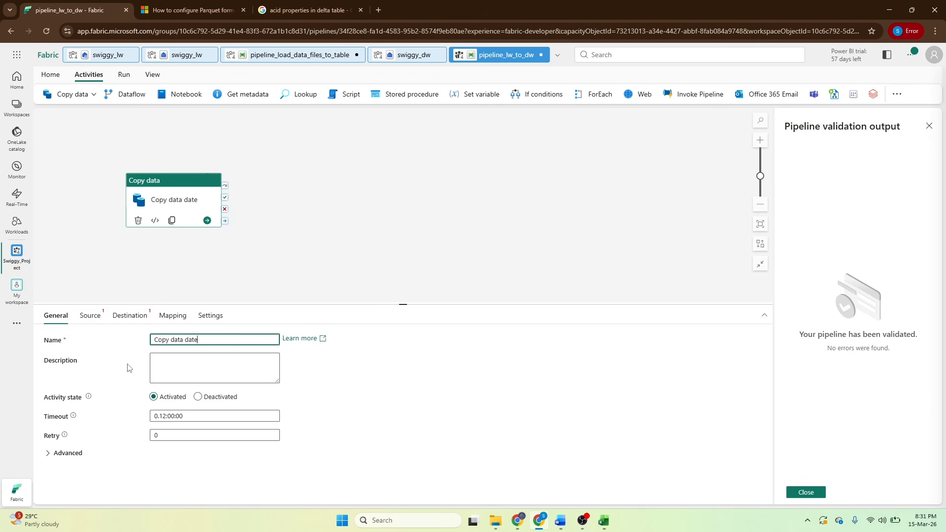
{"action": "left_click", "coordinate": [370, 391]}
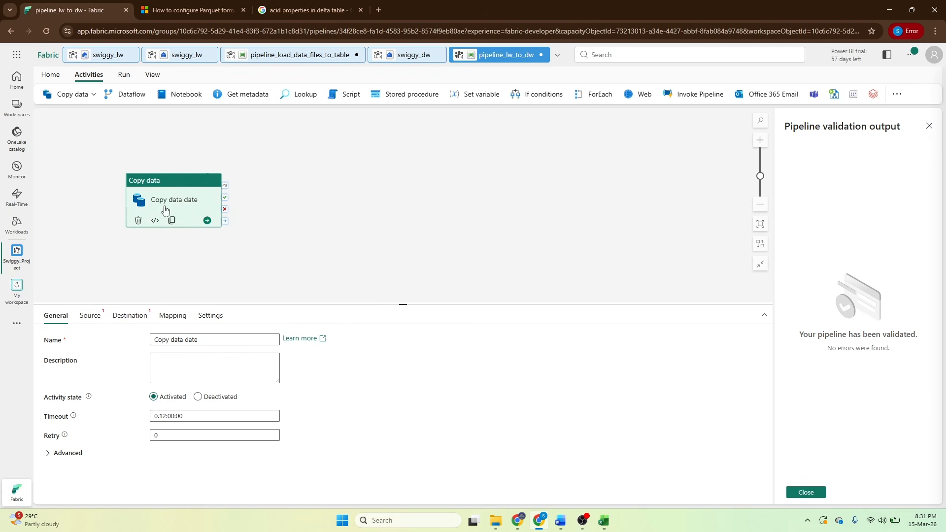
{"action": "left_click", "coordinate": [98, 317]}
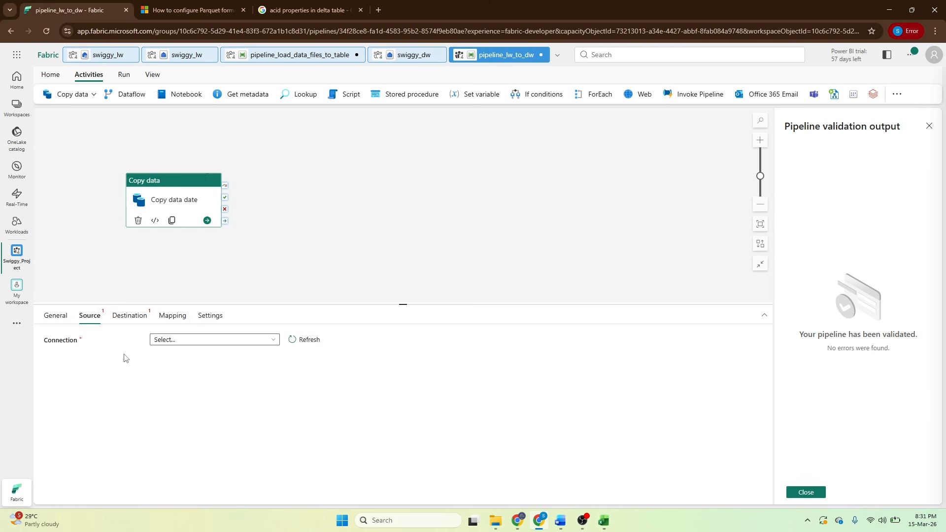
Set the copy source connection to the swiggy_lw lakehouse from the OneLake catalog.
{"action": "left_click", "coordinate": [158, 342]}
{"action": "left_click", "coordinate": [166, 402]}
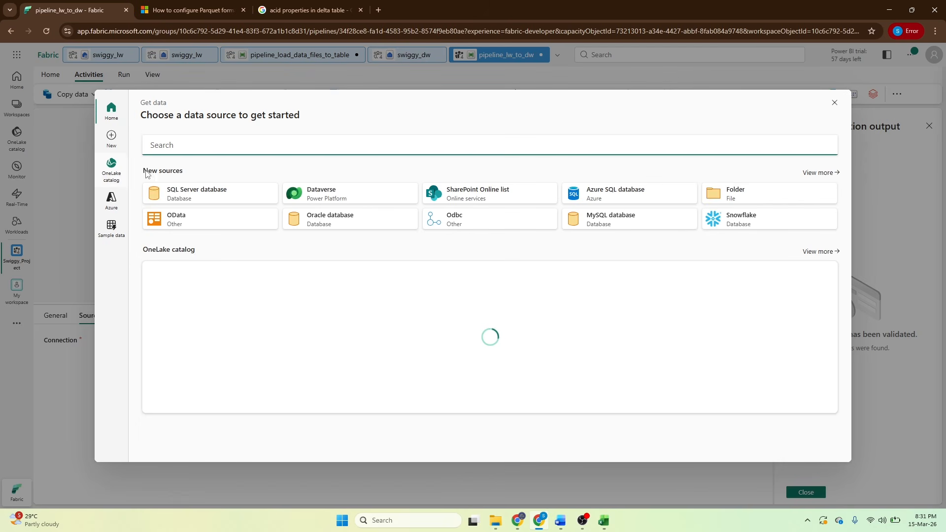
{"action": "left_click", "coordinate": [112, 167]}
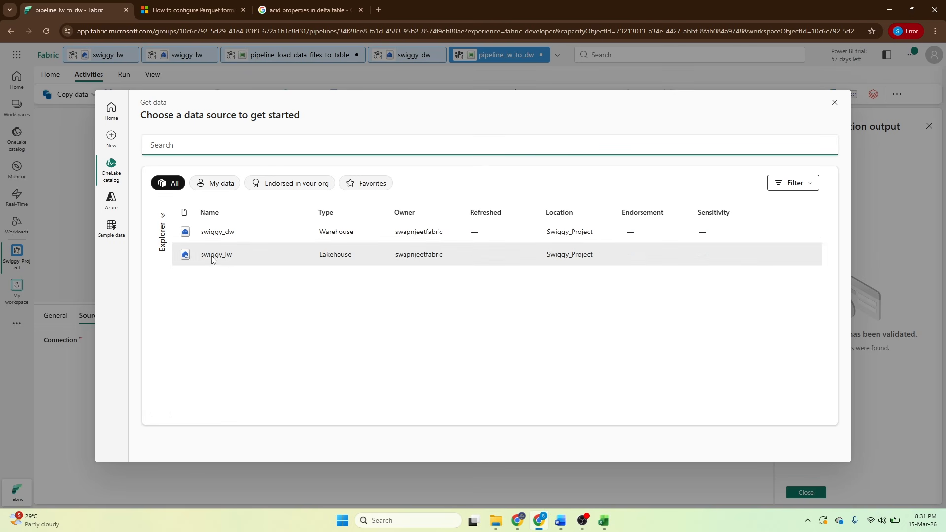
{"action": "left_click", "coordinate": [220, 255]}
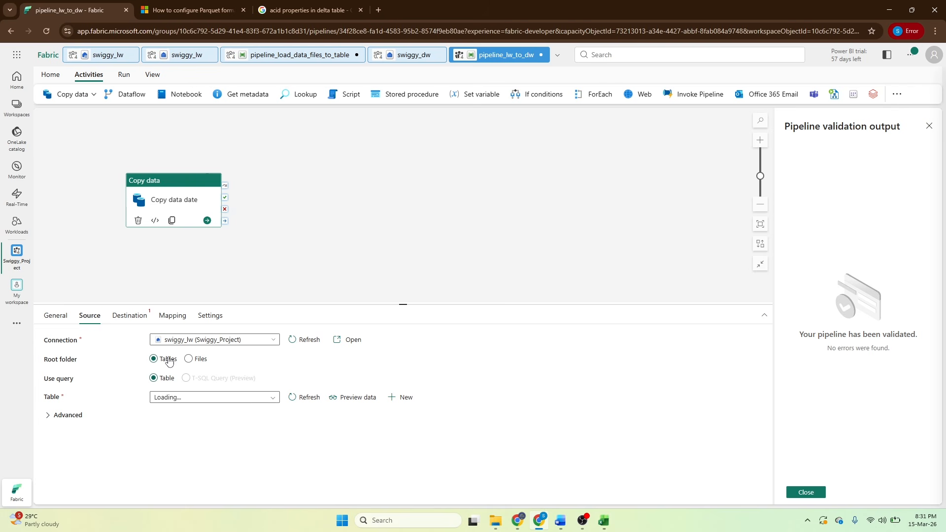
Choose dim_date as the source table after checking swiggy_lw's contents.
{"action": "left_click", "coordinate": [108, 55]}
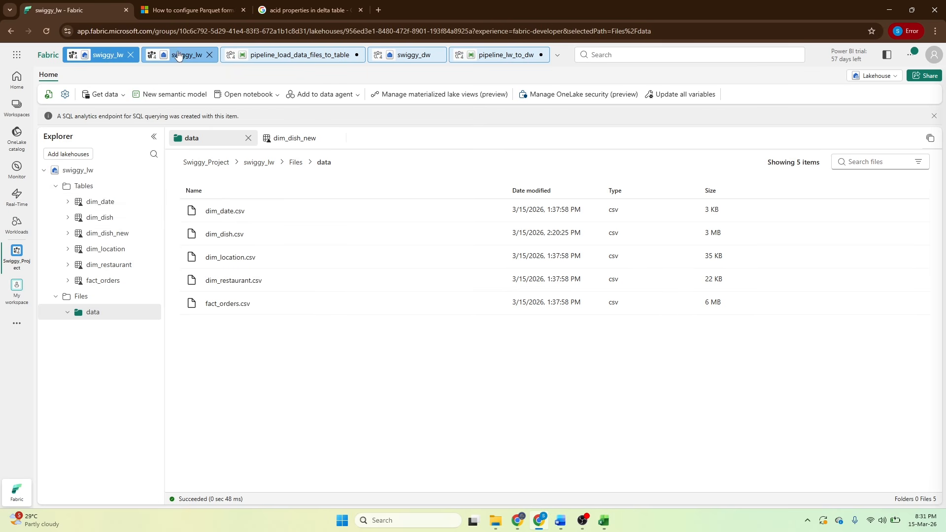
{"action": "left_click", "coordinate": [504, 58]}
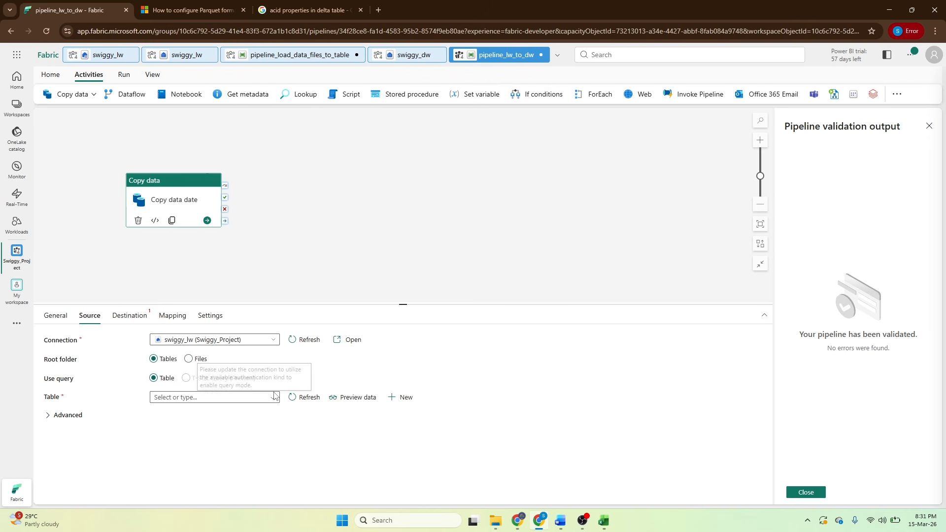
{"action": "left_click", "coordinate": [225, 398]}
{"action": "left_click", "coordinate": [276, 399]}
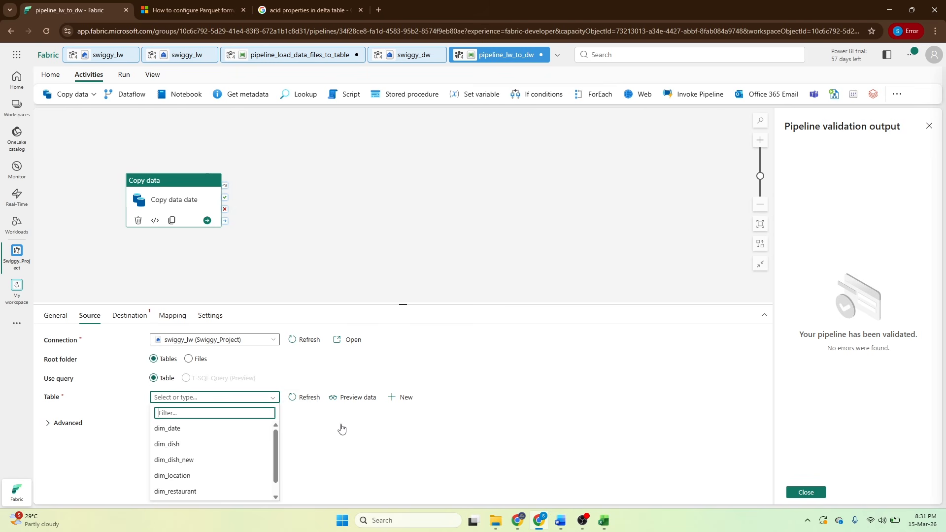
{"action": "left_click", "coordinate": [180, 427]}
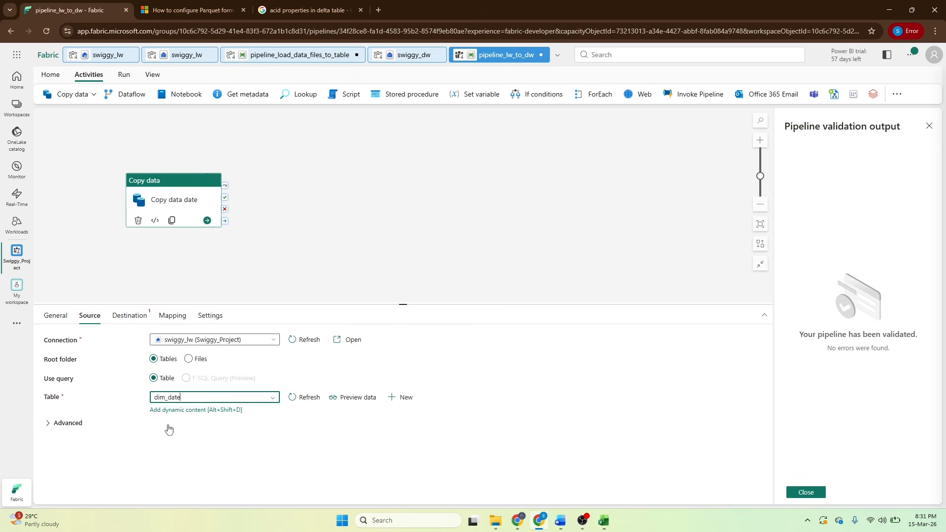
{"action": "left_click", "coordinate": [121, 323]}
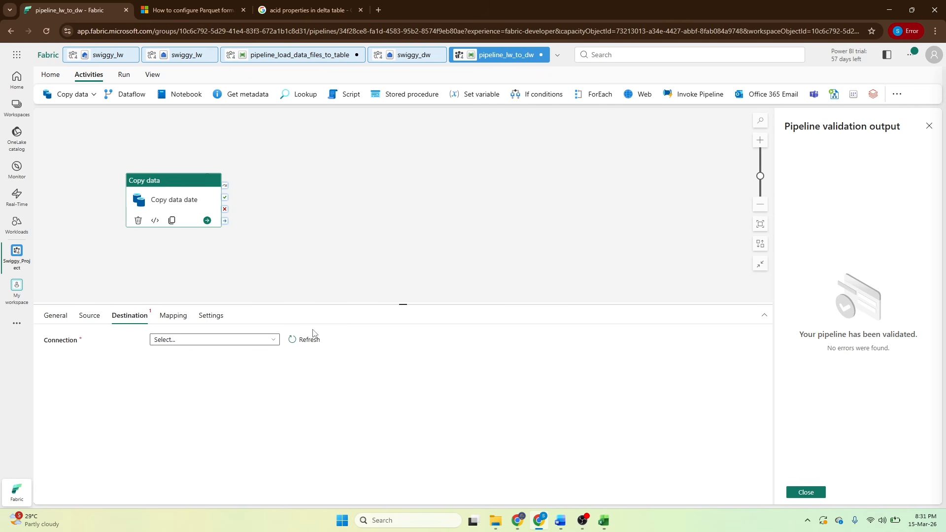
Set the copy destination to the swiggy_dw warehouse from the OneLake catalog.
{"action": "left_click", "coordinate": [274, 340]}
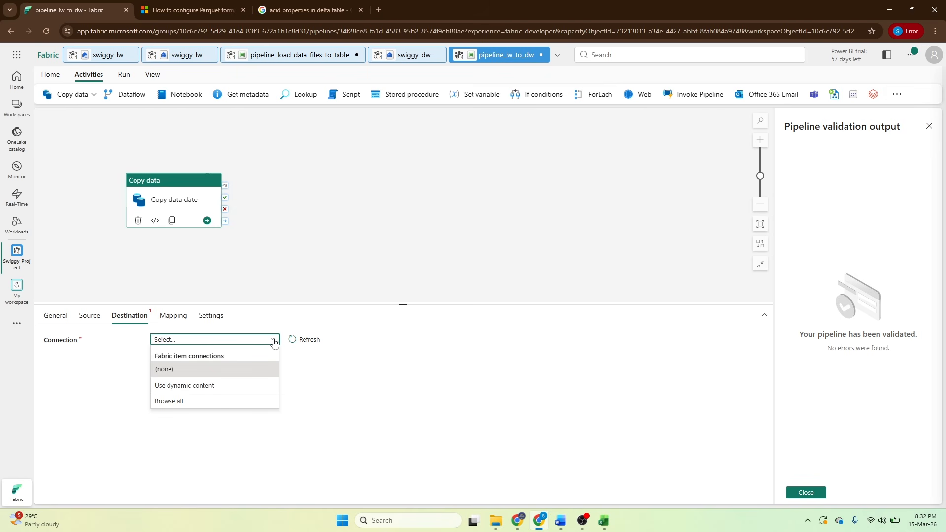
{"action": "left_click", "coordinate": [169, 402]}
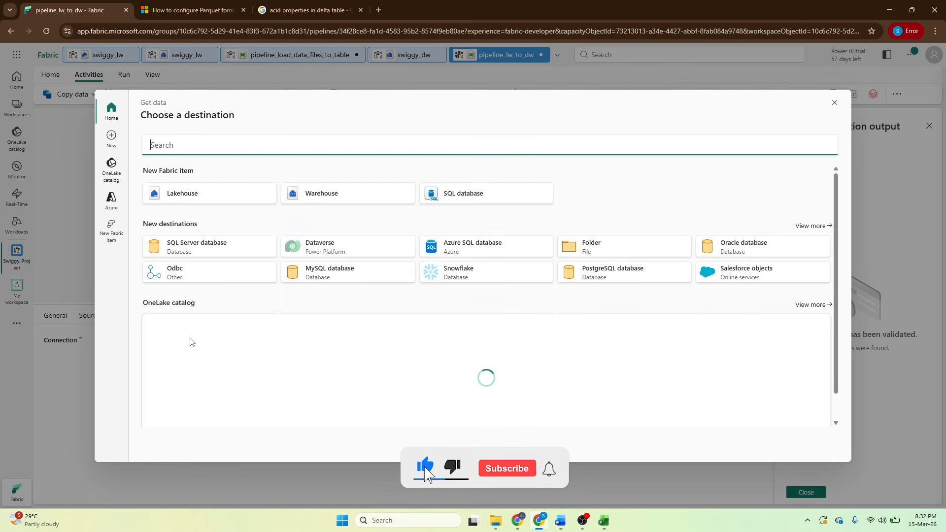
{"action": "left_click", "coordinate": [116, 179]}
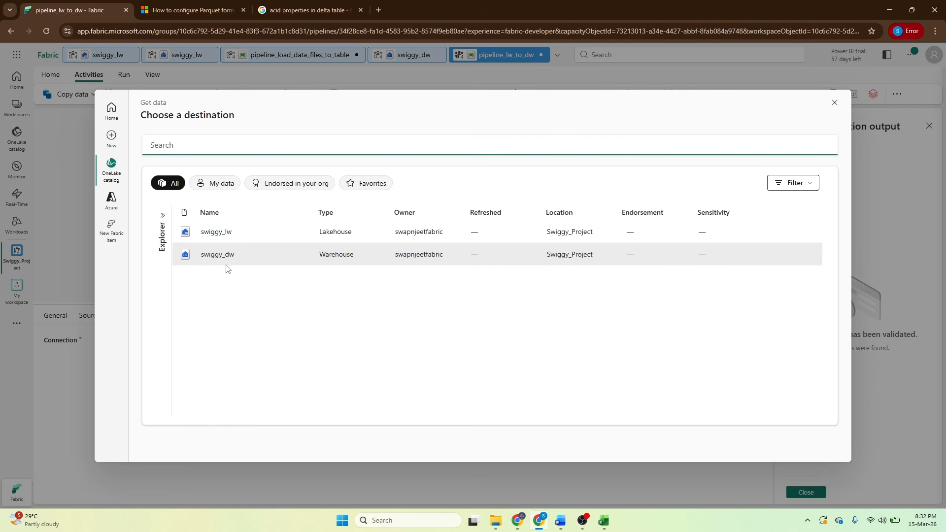
{"action": "left_click", "coordinate": [220, 256]}
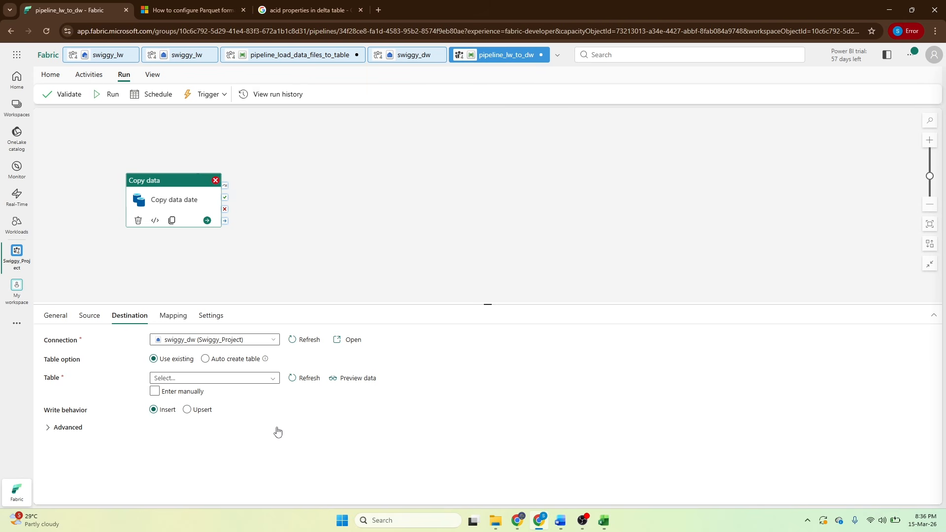
{"action": "left_click", "coordinate": [396, 62]}
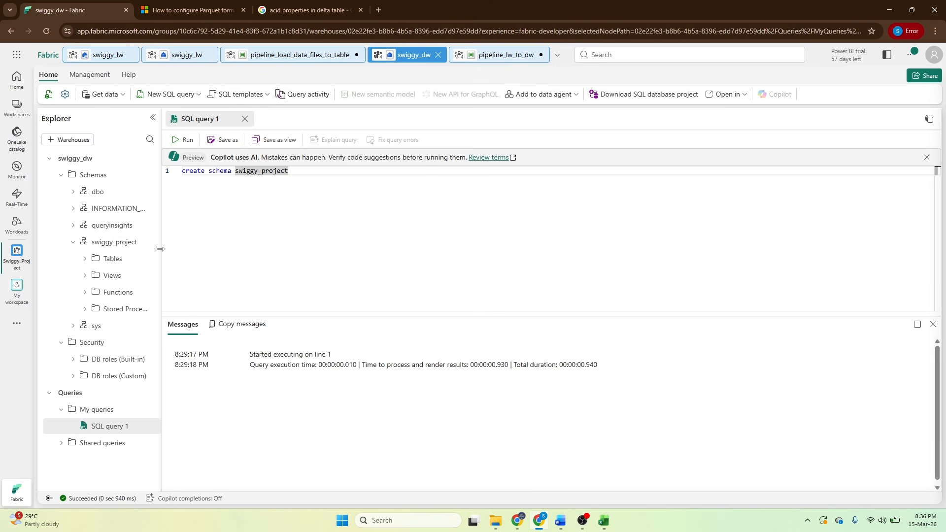
{"action": "left_click_drag", "start_coordinate": [160, 249], "coordinate": [225, 249]}
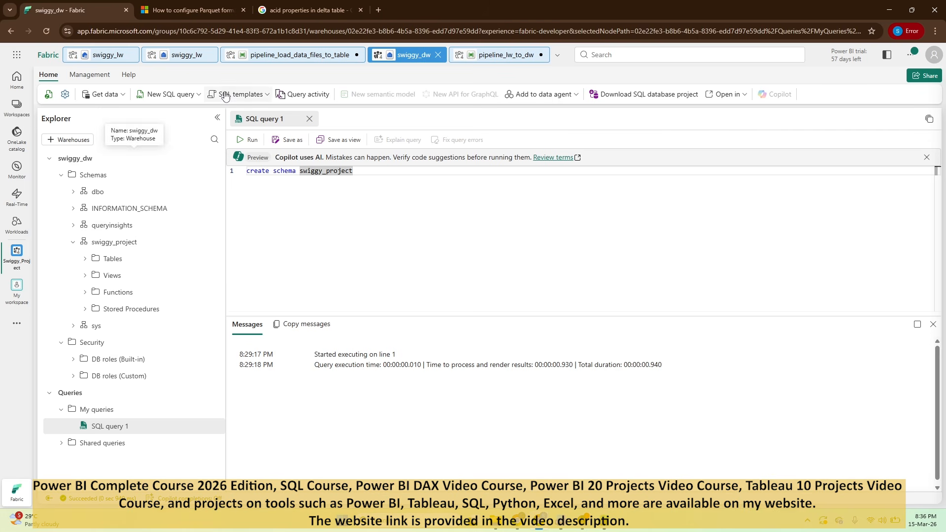
{"action": "left_click", "coordinate": [502, 54]}
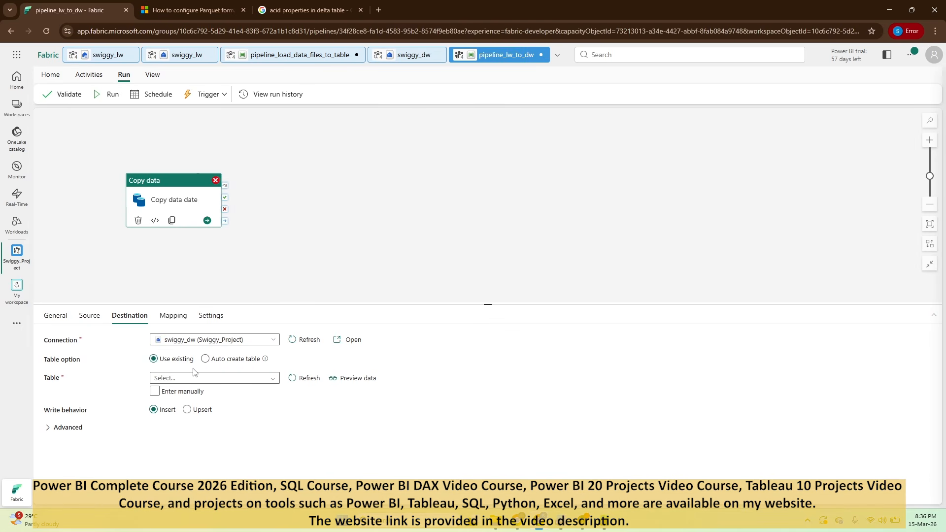
Auto-create destination table swiggy_schema.date, then validate the pipeline with no errors.
{"action": "left_click", "coordinate": [215, 361]}
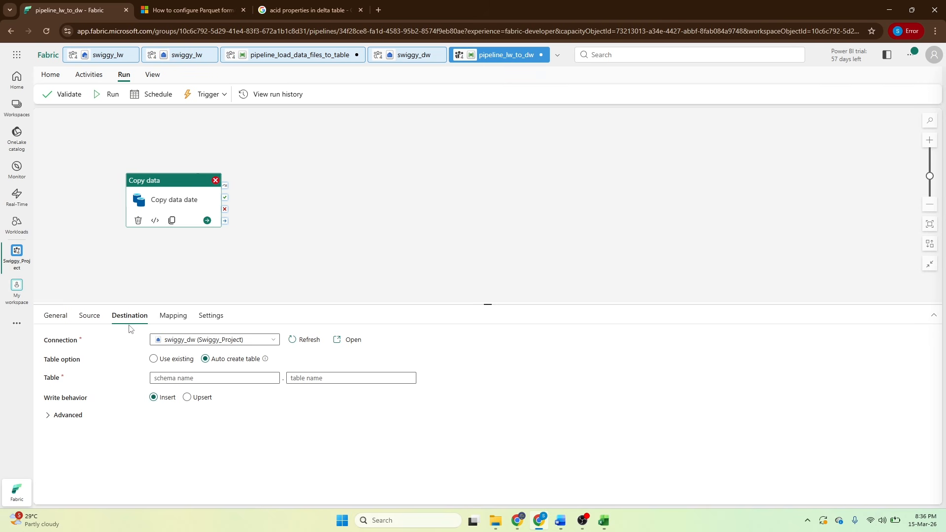
{"action": "left_click", "coordinate": [178, 378]}
{"action": "type", "text": "swiggy_schema"}
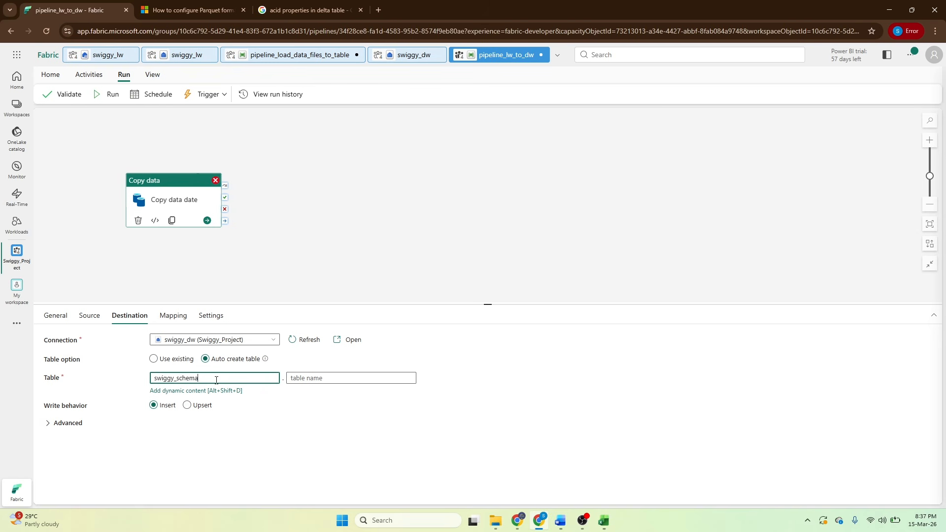
{"action": "left_click", "coordinate": [290, 379]}
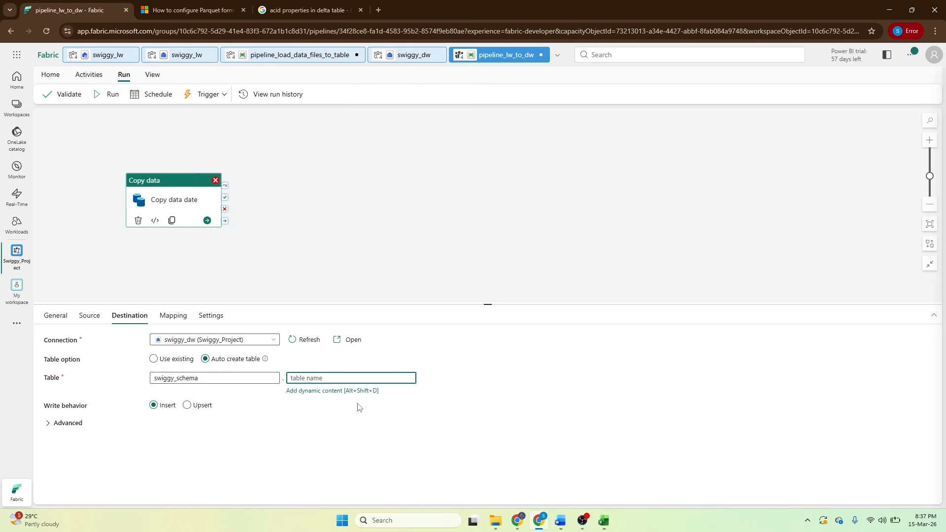
{"action": "type", "text": "date"}
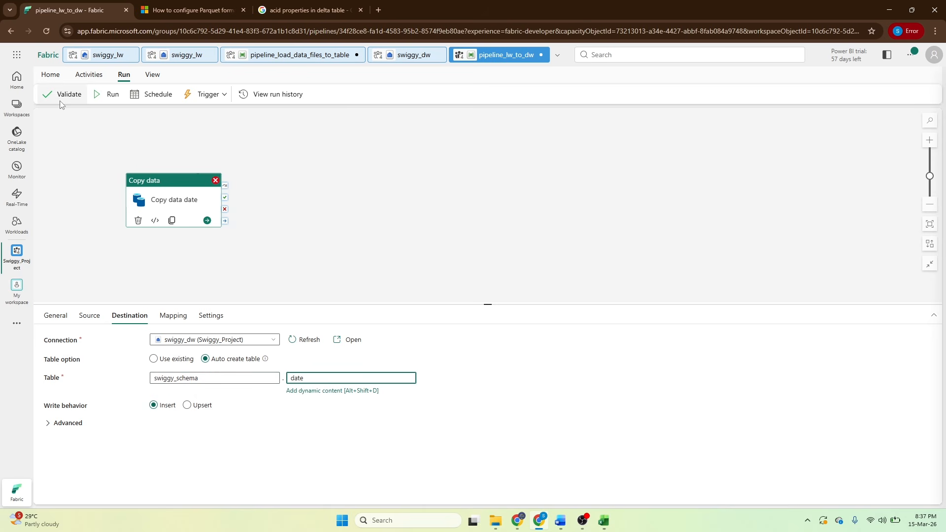
{"action": "left_click", "coordinate": [99, 95]}
{"action": "left_click", "coordinate": [541, 239]}
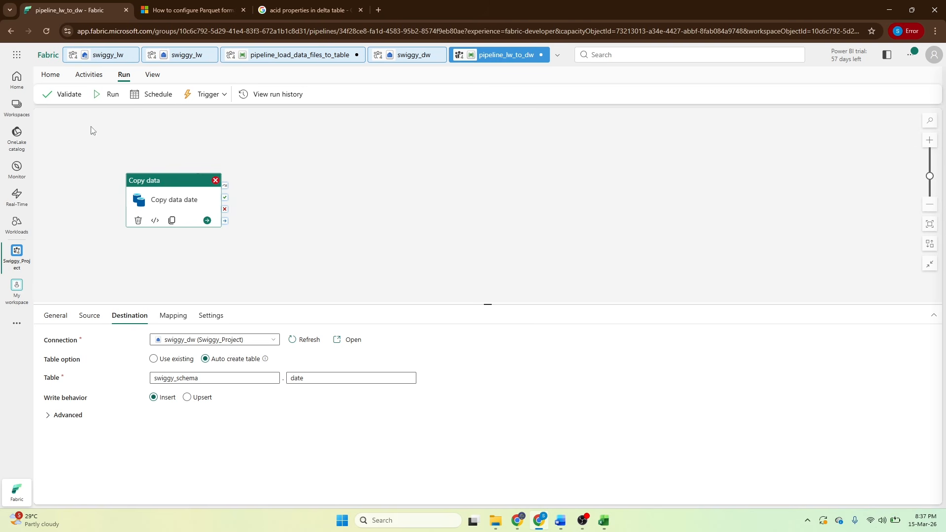
{"action": "left_click", "coordinate": [63, 94]}
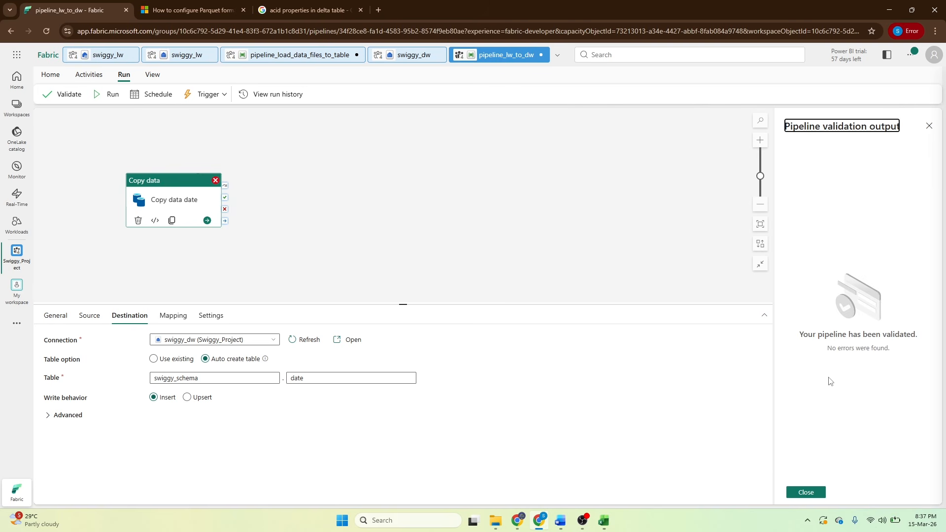
{"action": "left_click", "coordinate": [806, 492]}
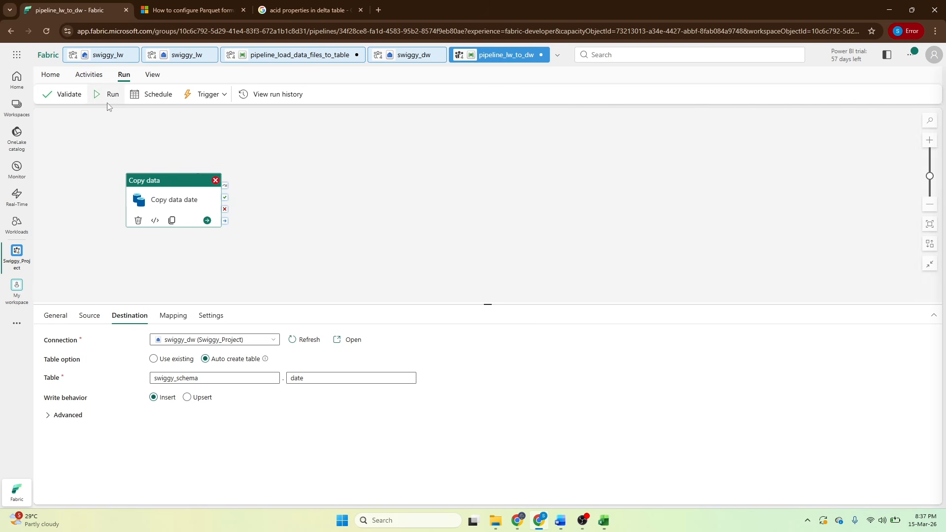
Save and run pipeline_lw_to_dw, then open the Copy data date run details after it succeeds.
{"action": "left_click", "coordinate": [109, 95]}
{"action": "left_click", "coordinate": [470, 312]}
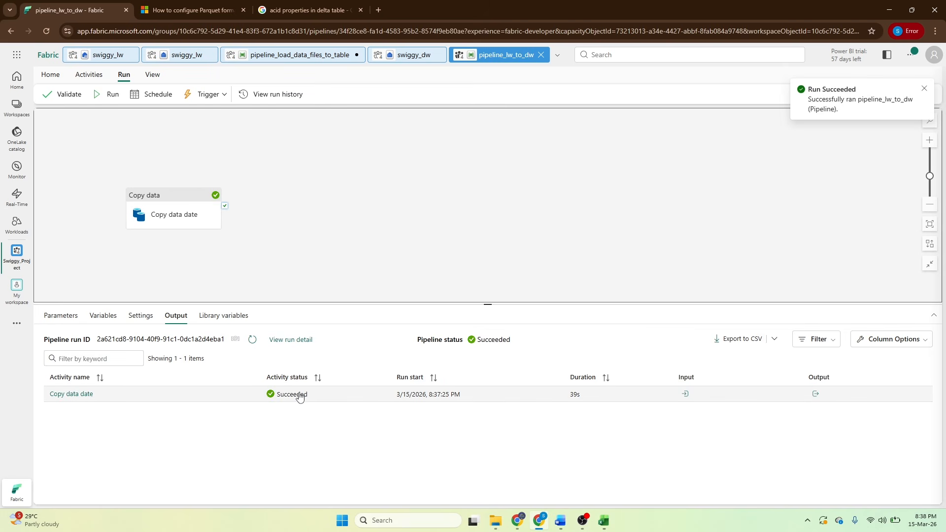
{"action": "left_click", "coordinate": [72, 395]}
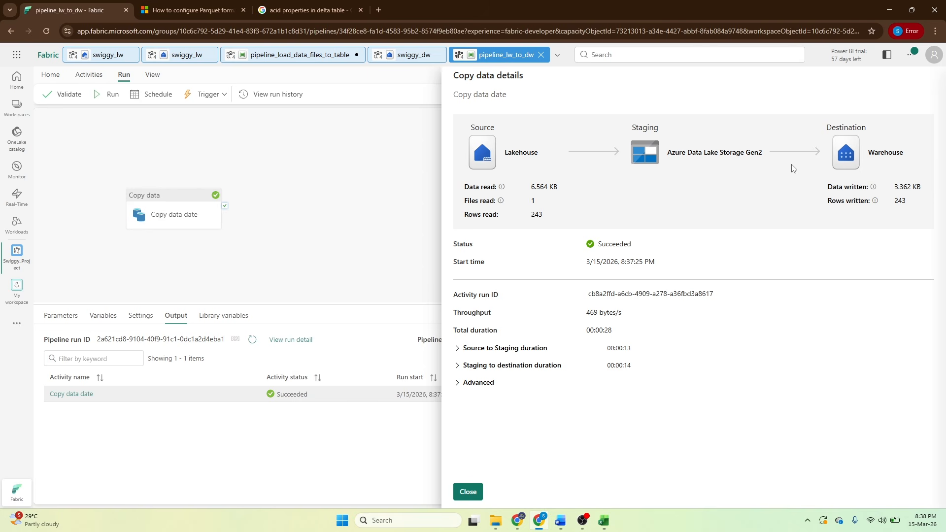
Check the copy's figures: 6.564 KB read, 3.362 KB written, and the rows read and written counts.
{"action": "triple_click", "coordinate": [552, 187]}
{"action": "left_click_drag", "start_coordinate": [828, 187], "coordinate": [921, 186]}
{"action": "left_click", "coordinate": [814, 233]}
{"action": "left_click_drag", "start_coordinate": [535, 216], "coordinate": [560, 219]}
{"action": "left_click_drag", "start_coordinate": [898, 202], "coordinate": [913, 201]}
Review the source-to-staging and staging-to-destination timings and the advanced details, then close the copy details.
{"action": "left_click", "coordinate": [455, 351]}
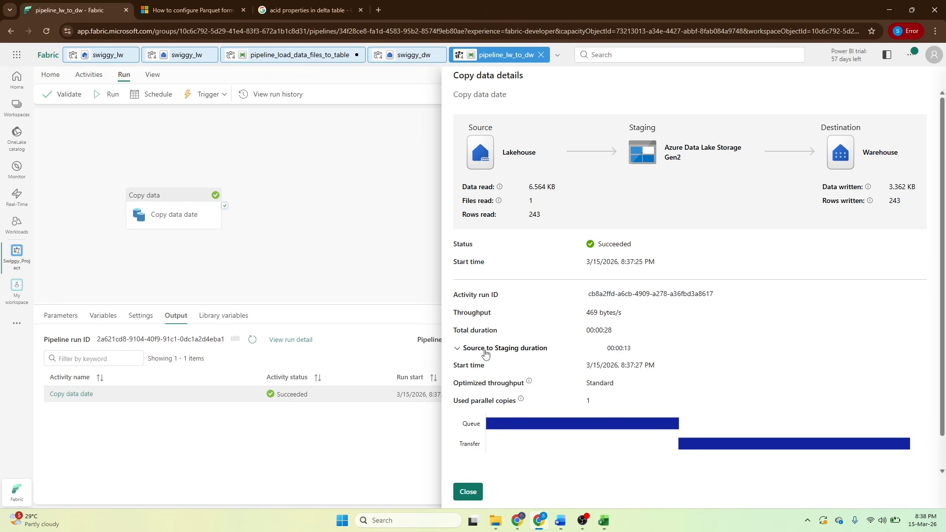
{"action": "left_click", "coordinate": [465, 350]}
{"action": "left_click", "coordinate": [460, 367]}
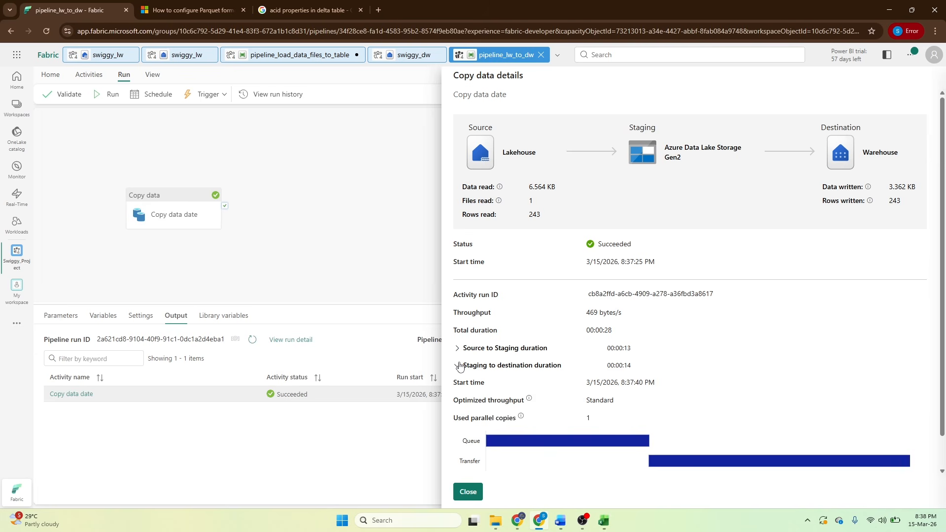
{"action": "left_click", "coordinate": [460, 366]}
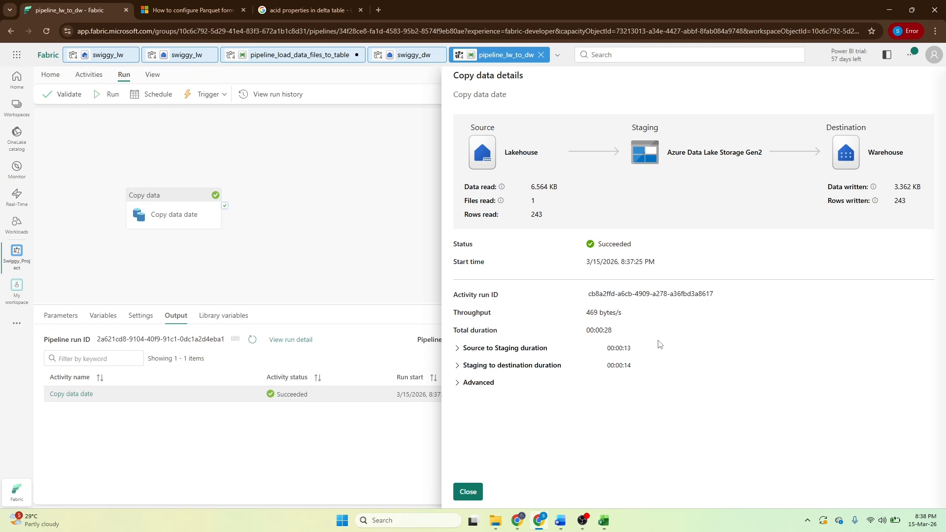
{"action": "left_click", "coordinate": [456, 387]}
{"action": "left_click", "coordinate": [476, 493]}
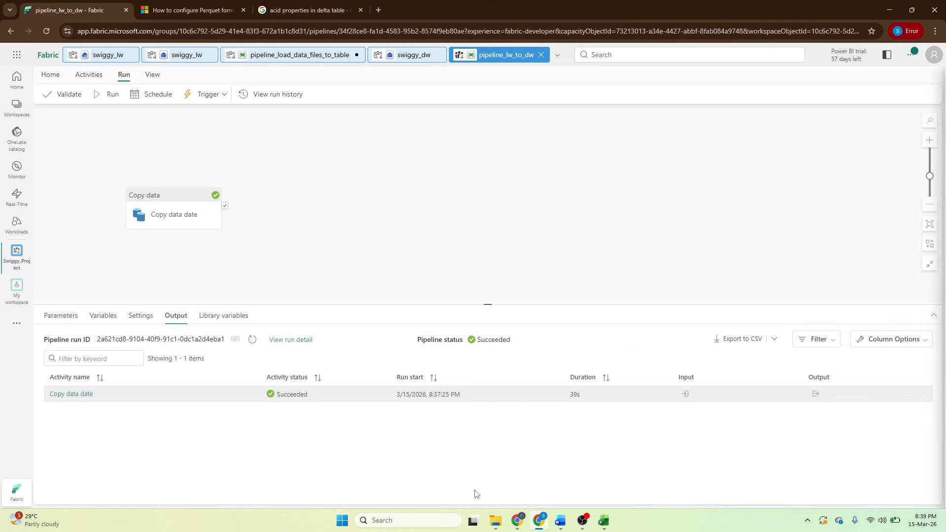
In swiggy_dw, refresh the explorer and recheck the swiggy_project Tables folder.
{"action": "left_click", "coordinate": [414, 55]}
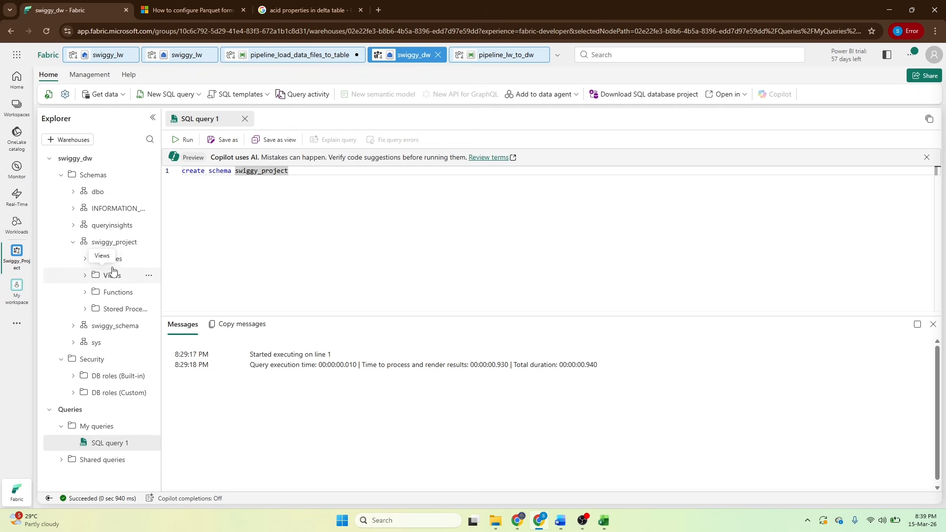
{"action": "left_click", "coordinate": [86, 263]}
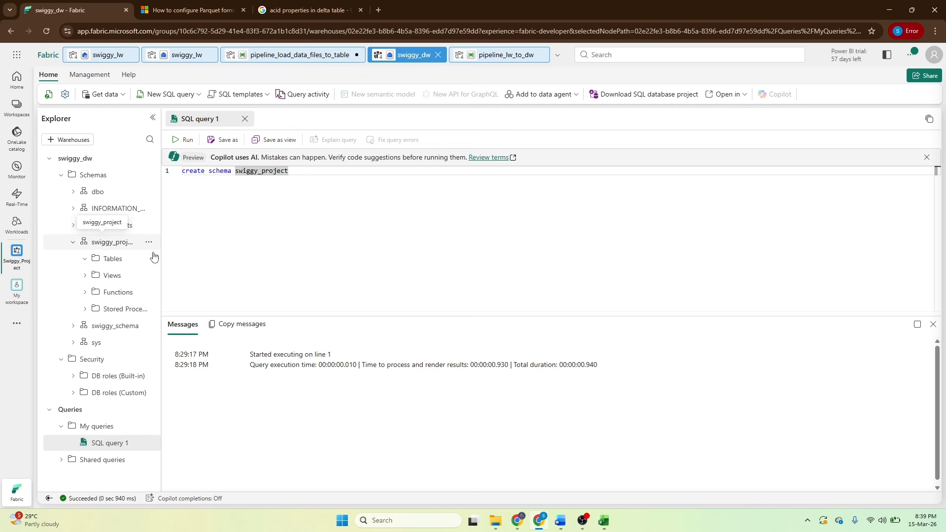
{"action": "left_click", "coordinate": [48, 94]}
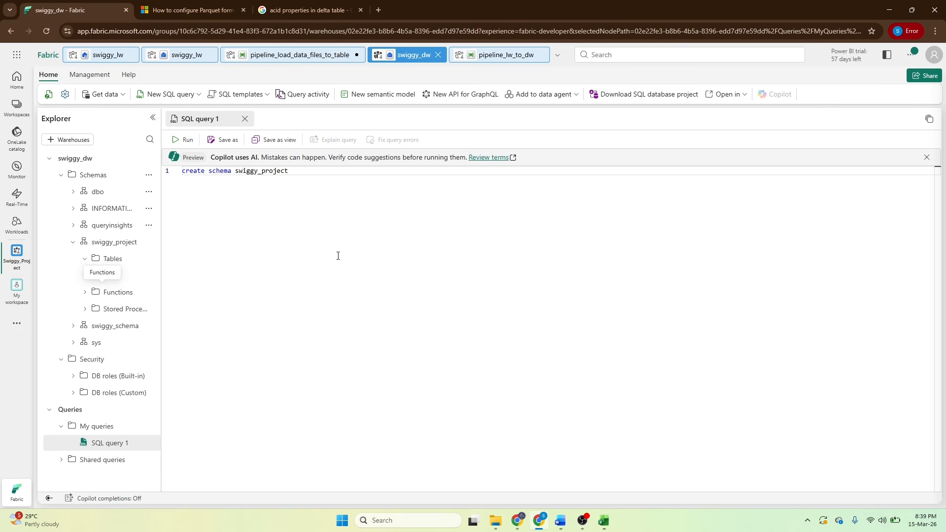
{"action": "left_click", "coordinate": [86, 260]}
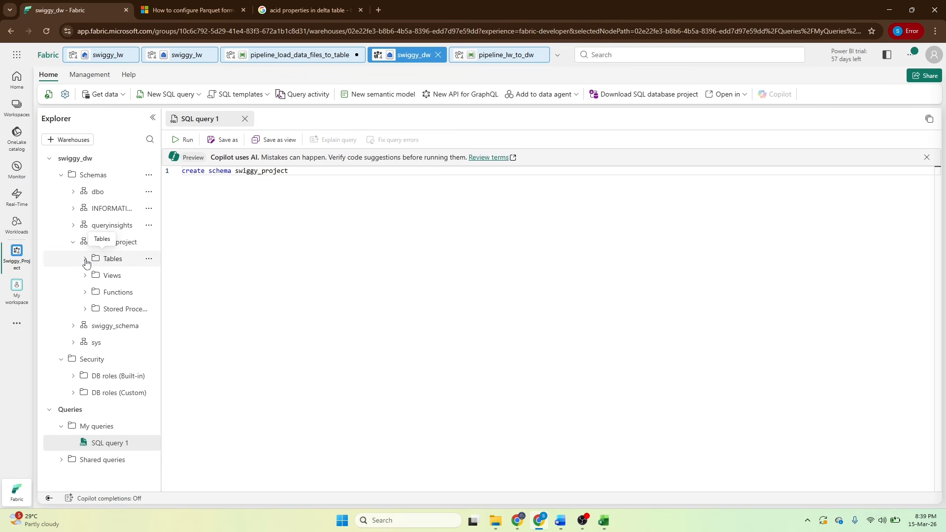
{"action": "left_click", "coordinate": [85, 260]}
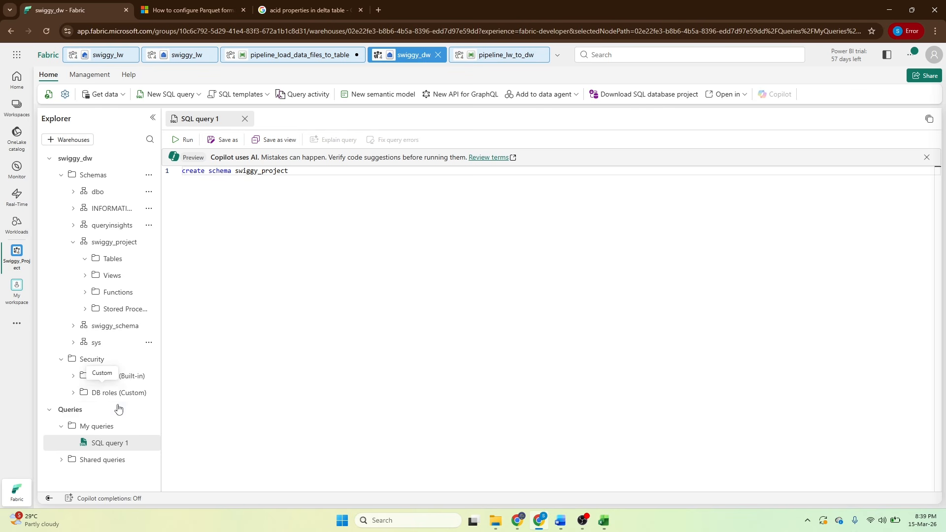
{"action": "left_click", "coordinate": [73, 245]}
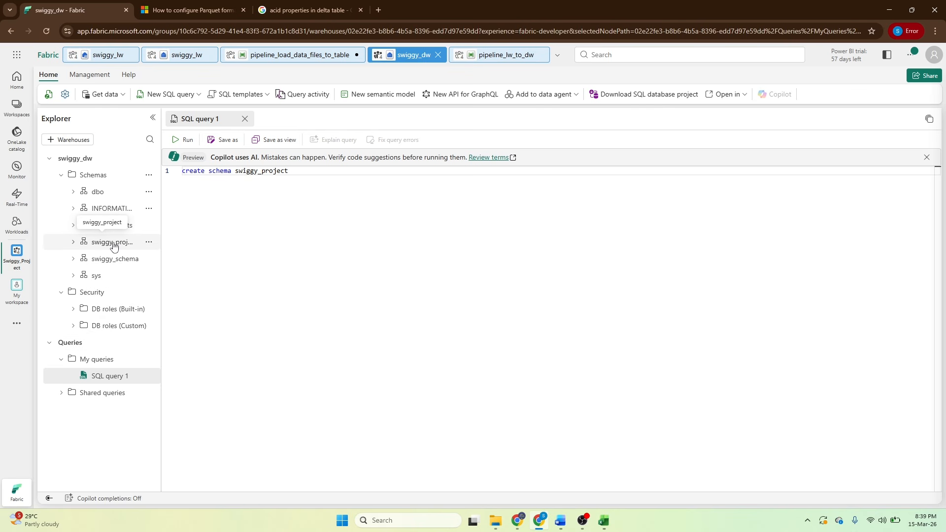
{"action": "left_click", "coordinate": [72, 242]}
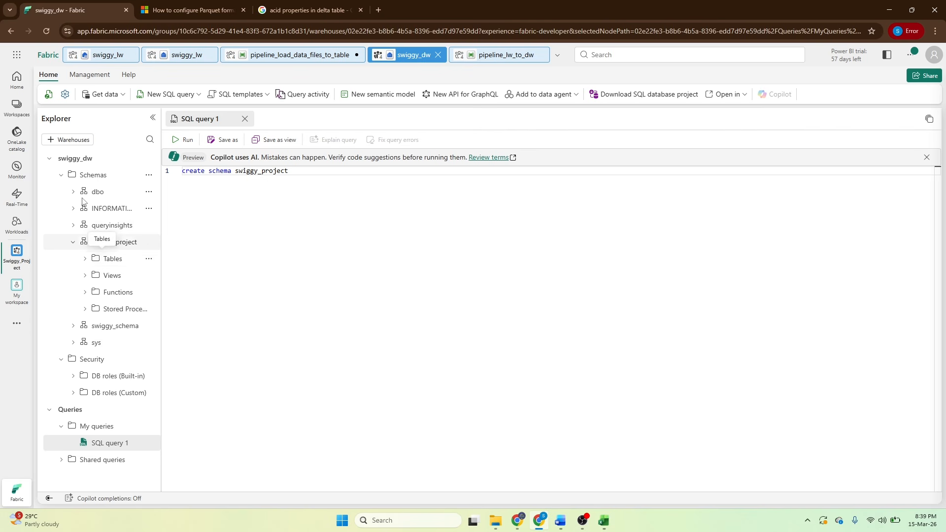
Reload the warehouse page and expand swiggy_schema's Tables to find the new date table.
{"action": "key", "text": "F5"}
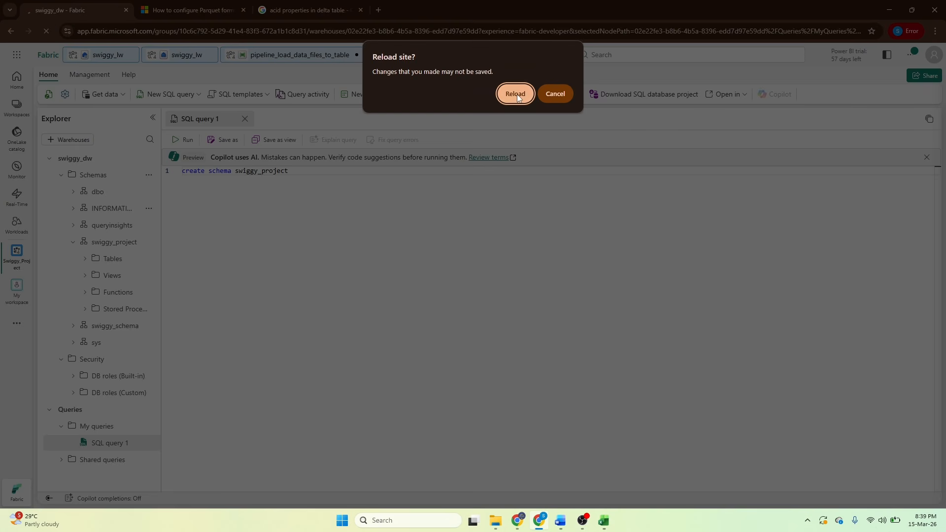
{"action": "left_click", "coordinate": [516, 94]}
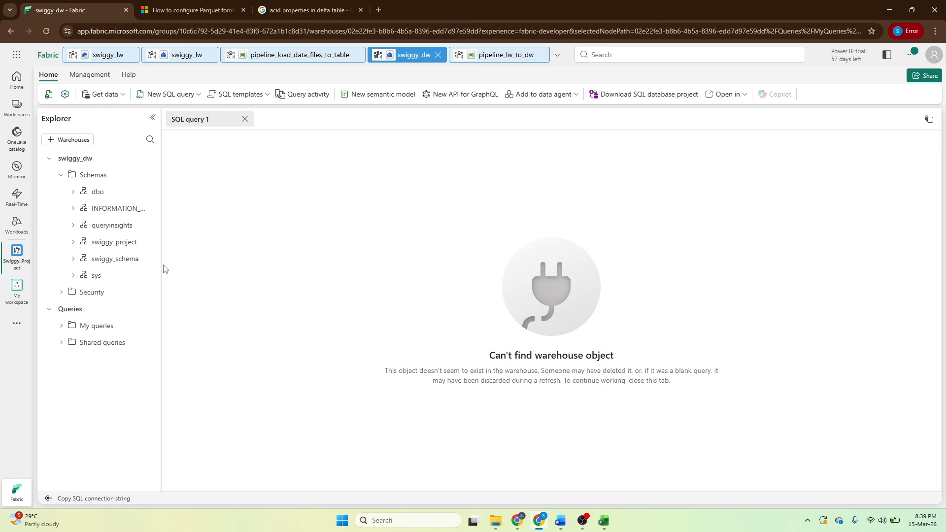
{"action": "left_click_drag", "start_coordinate": [162, 266], "coordinate": [181, 265]}
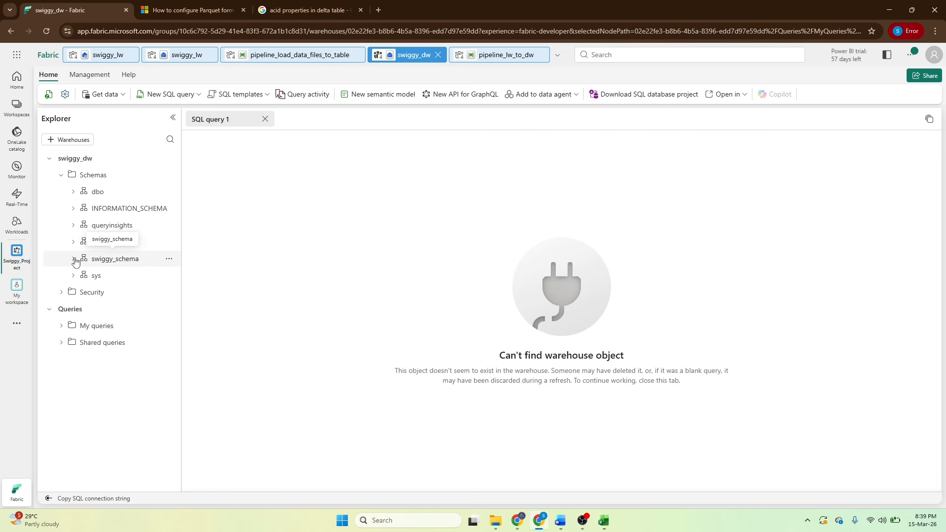
{"action": "left_click", "coordinate": [74, 259]}
{"action": "left_click", "coordinate": [488, 56]}
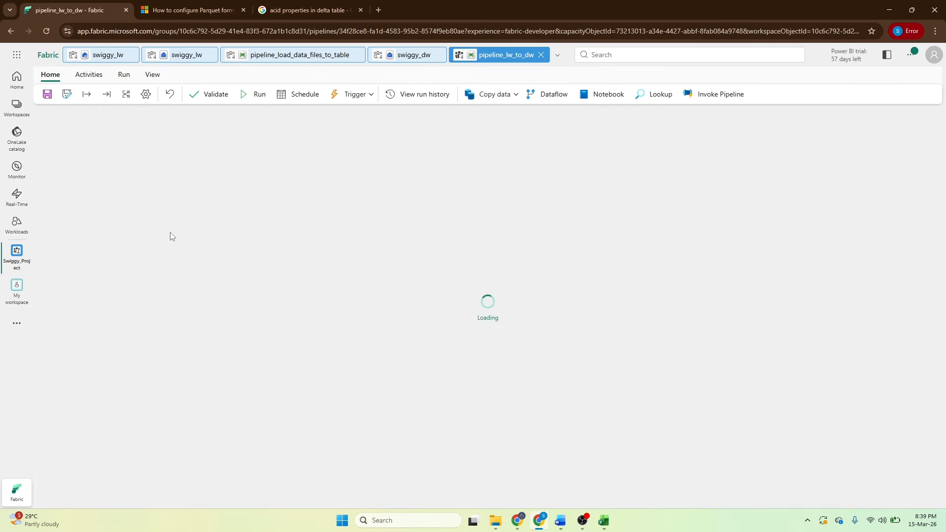
{"action": "left_click", "coordinate": [413, 56]}
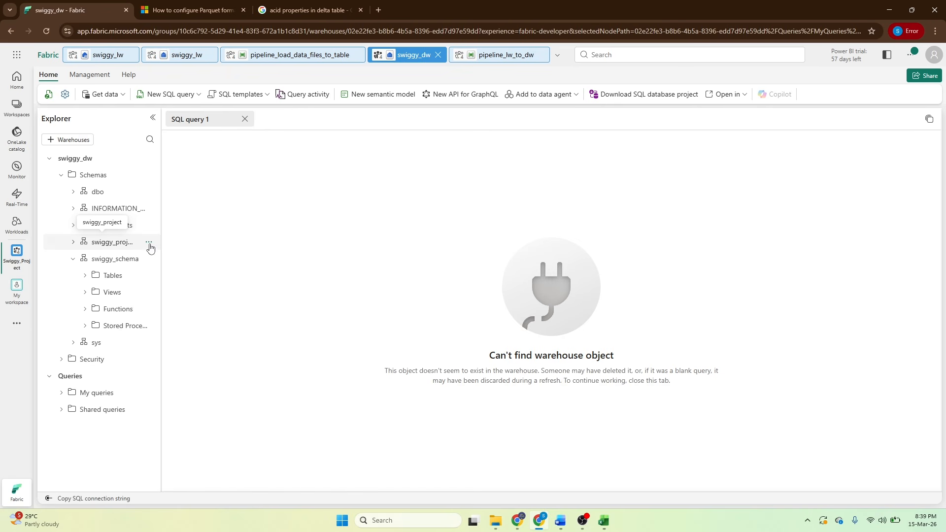
{"action": "left_click", "coordinate": [81, 277]}
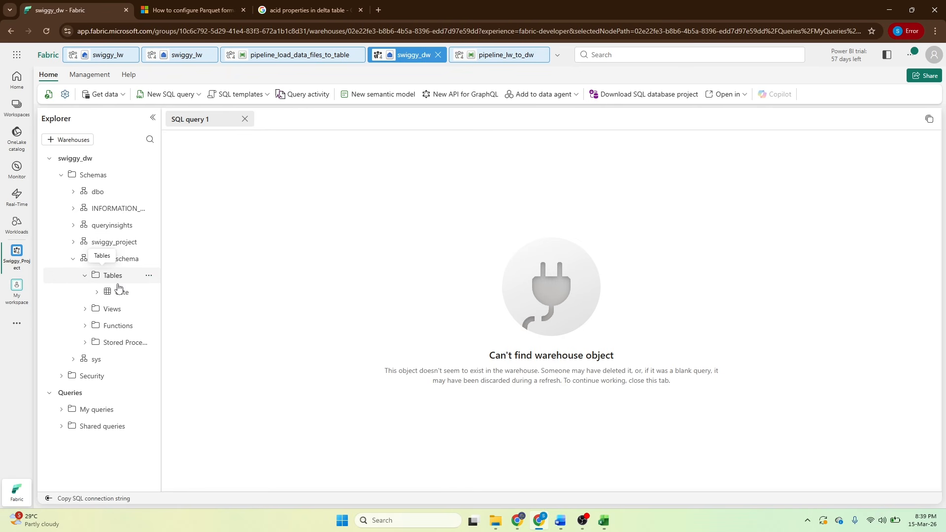
Check the destination schema on Copy data date, then close the stale SQL query 1 in swiggy_dw.
{"action": "left_click", "coordinate": [495, 56]}
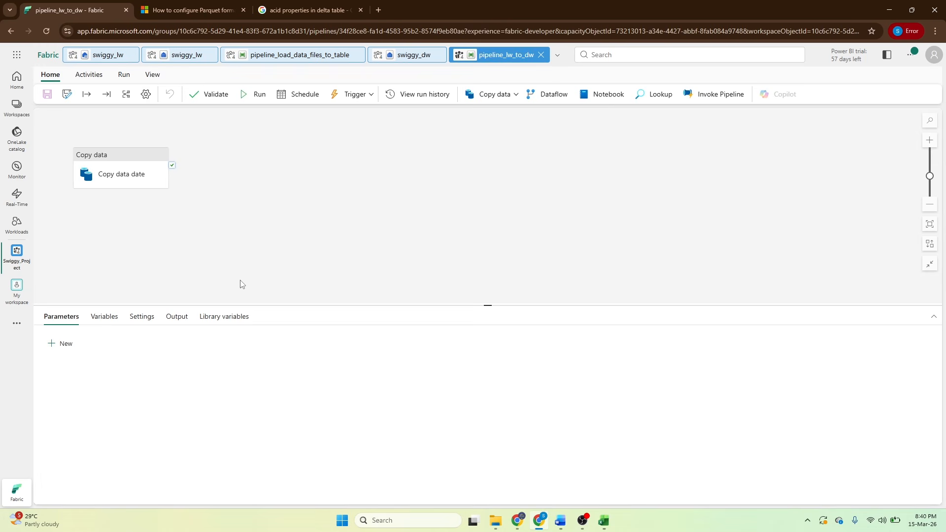
{"action": "left_click", "coordinate": [132, 163]}
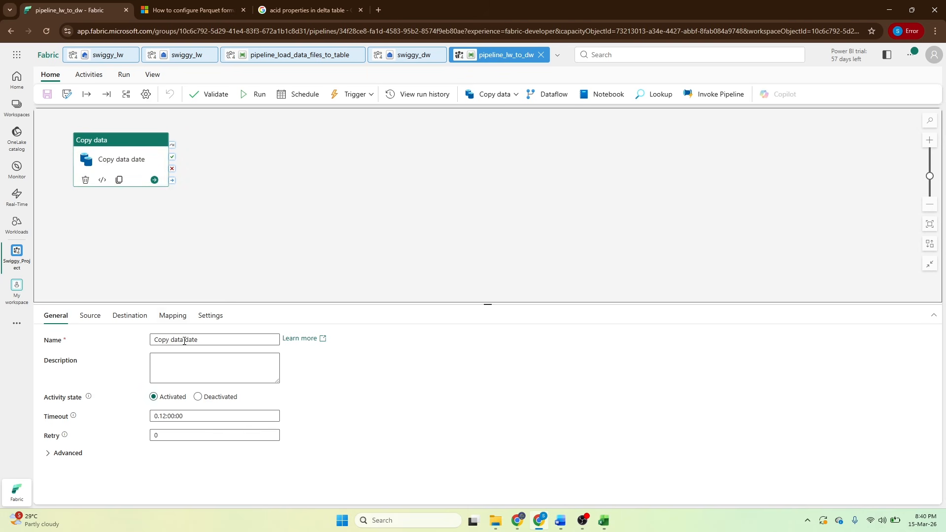
{"action": "left_click", "coordinate": [131, 323]}
{"action": "left_click", "coordinate": [174, 380]}
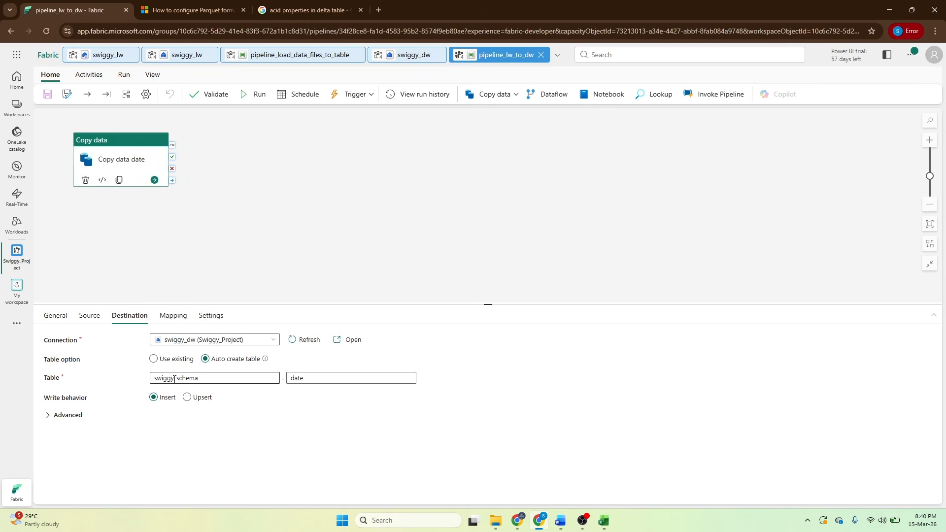
{"action": "left_click", "coordinate": [403, 58]}
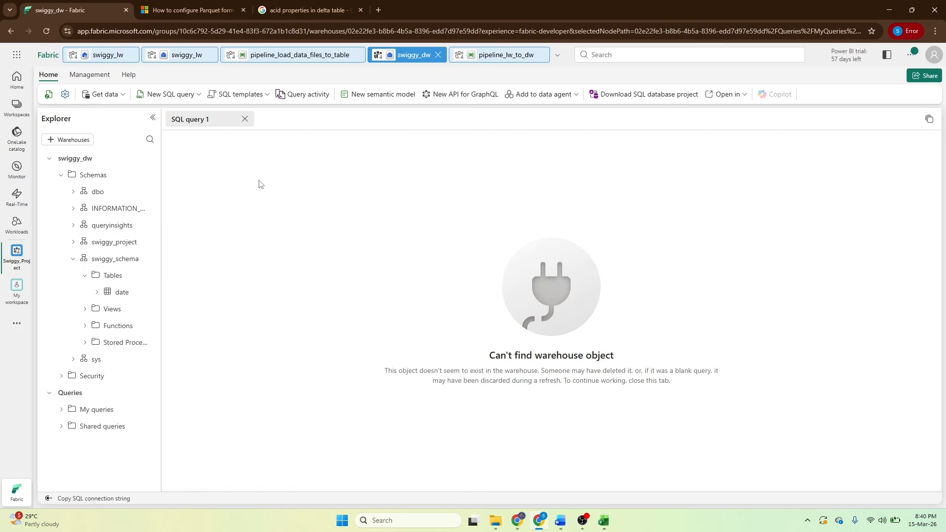
{"action": "left_click", "coordinate": [245, 120]}
In a new SQL query, run drop schema swiggy_schema, which fails.
{"action": "left_click", "coordinate": [172, 95]}
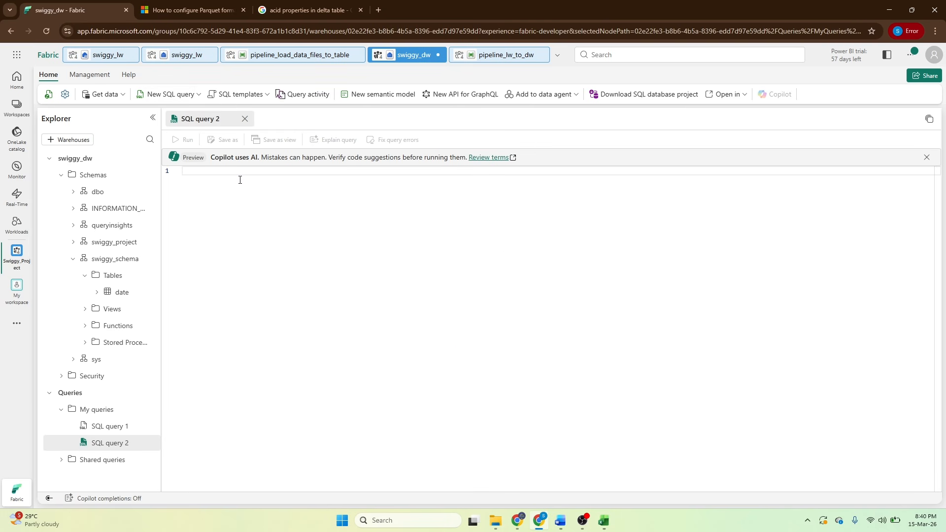
{"action": "type", "text": "drop sch"}
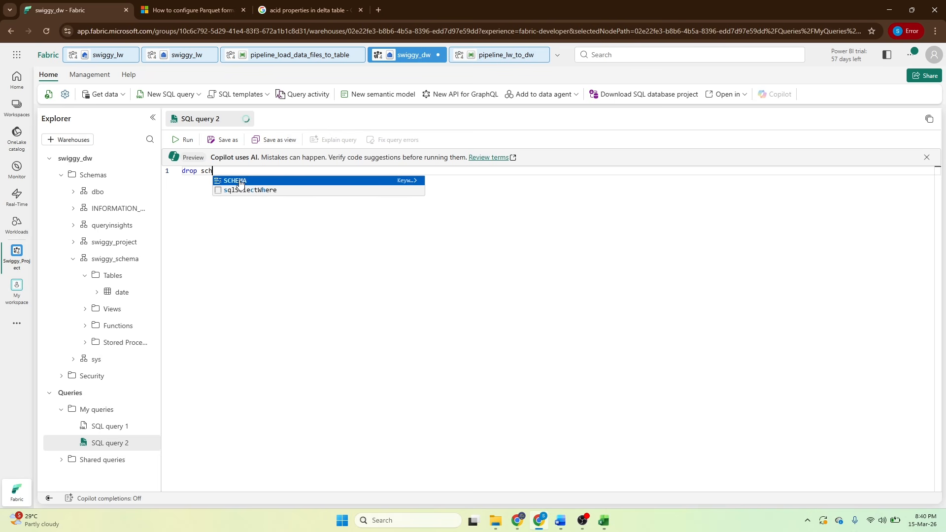
{"action": "type", "text": "ema "}
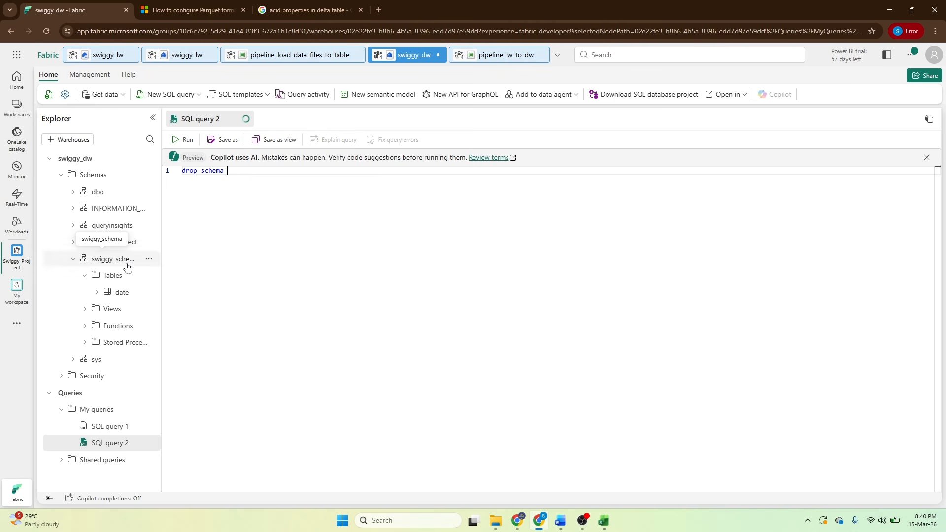
{"action": "type", "text": "swig"}
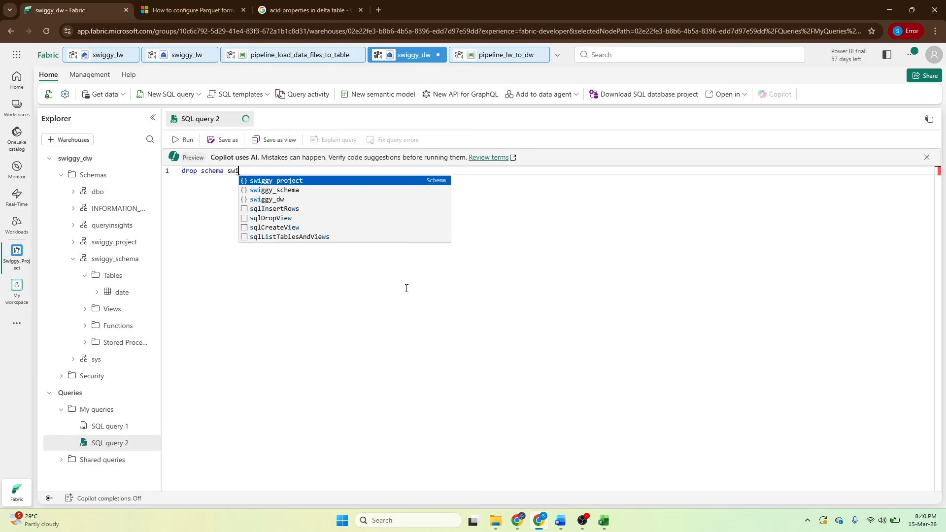
{"action": "left_click", "coordinate": [284, 190]}
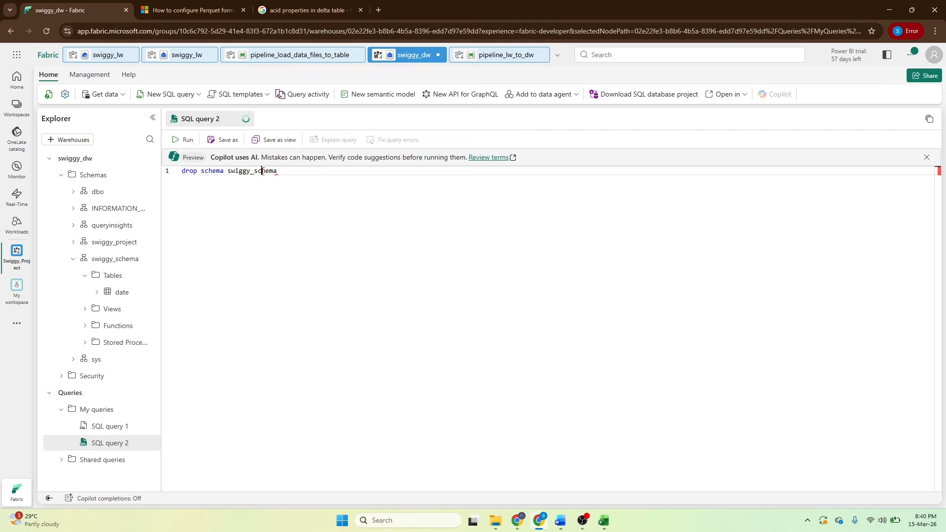
{"action": "key", "text": "ctrl+a"}
{"action": "left_click", "coordinate": [185, 139]}
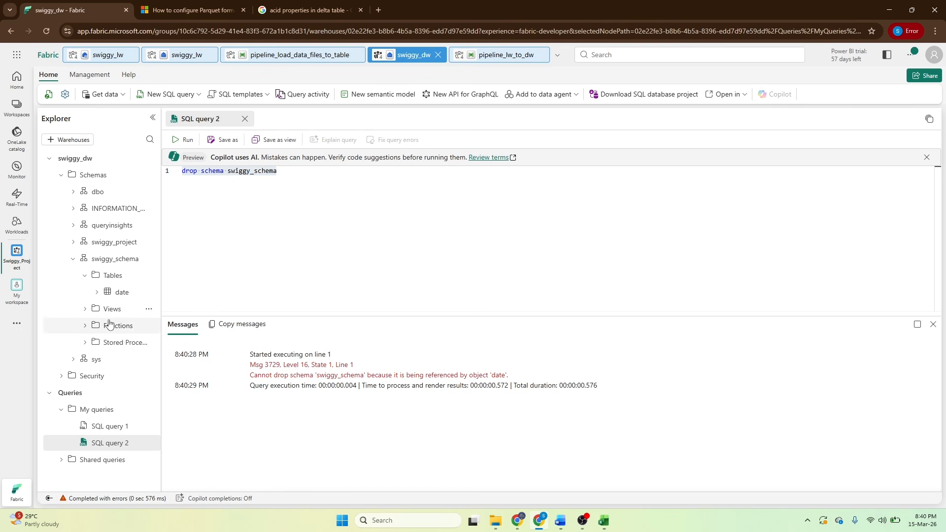
Rewrite the statement as drop table swiggy_schema.date and run it.
{"action": "left_click", "coordinate": [215, 180]}
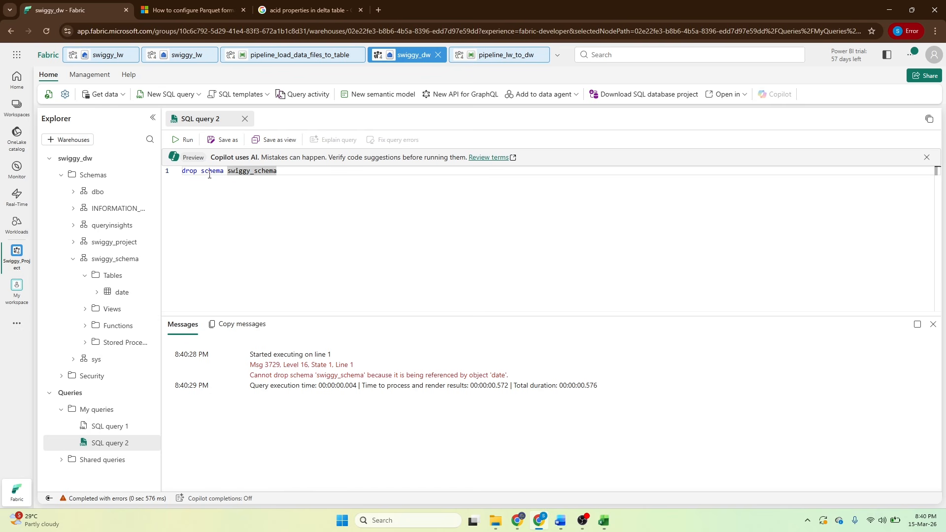
{"action": "double_click", "coordinate": [211, 171]}
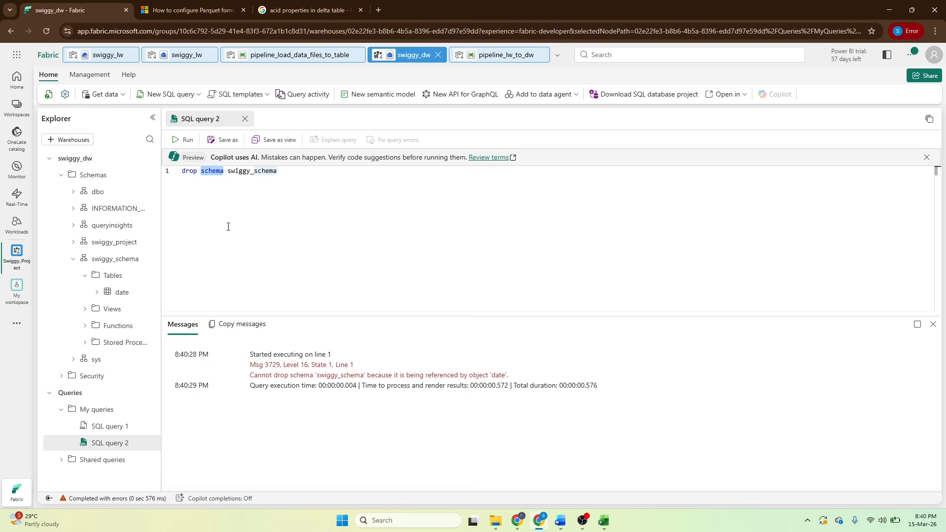
{"action": "type", "text": "table"}
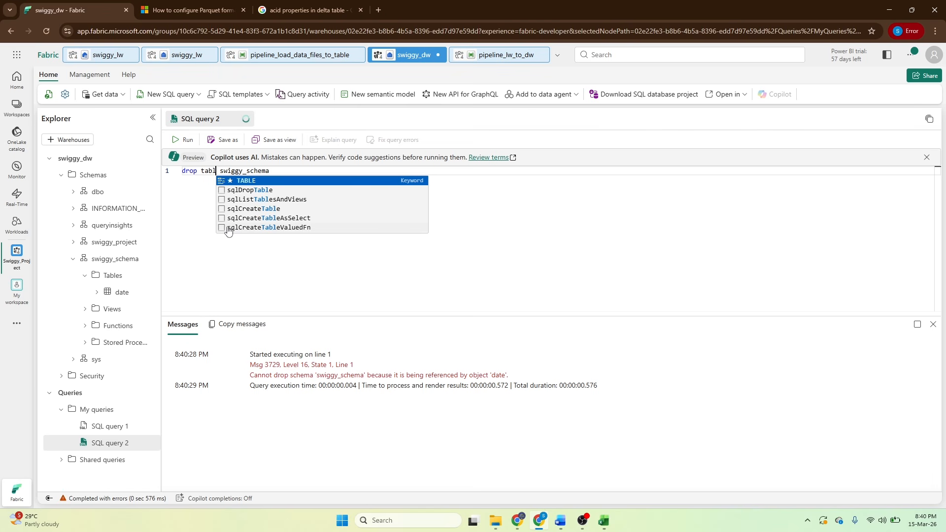
{"action": "left_click", "coordinate": [299, 171]}
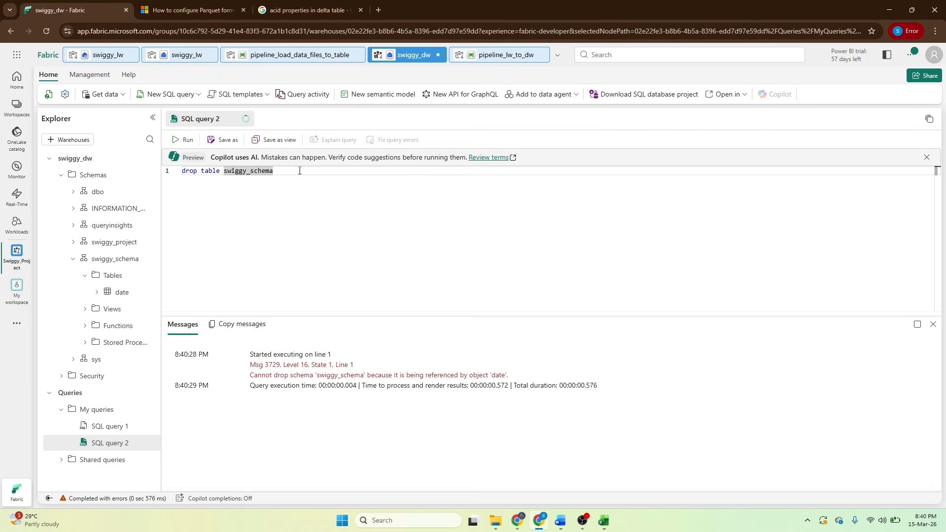
{"action": "type", "text": ".date"}
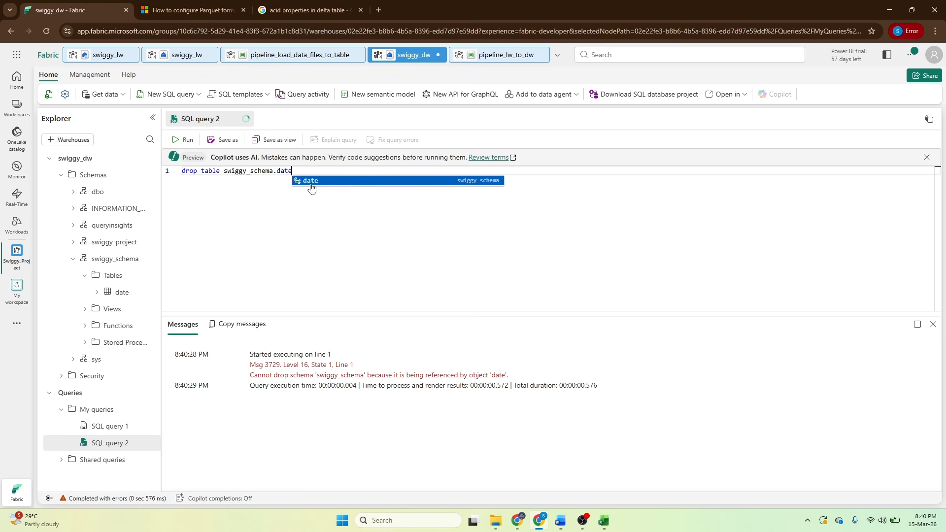
{"action": "left_click", "coordinate": [311, 184]}
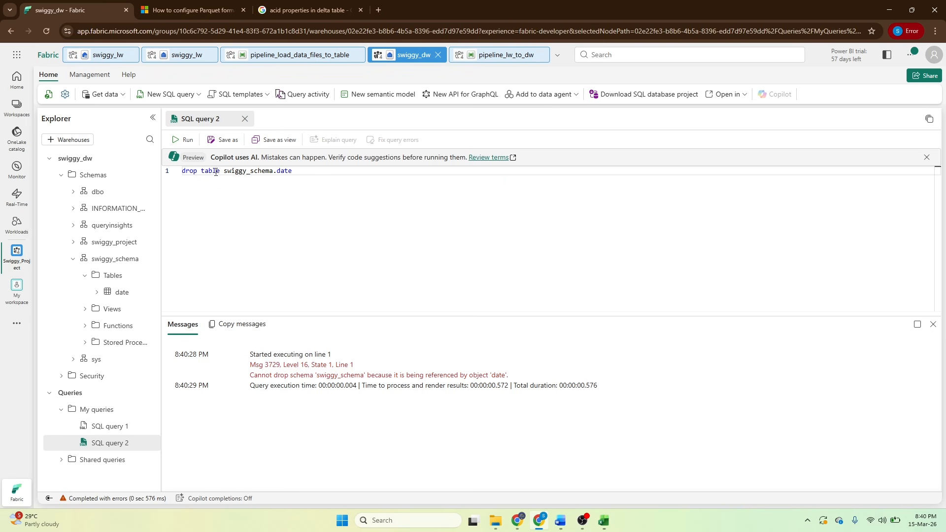
{"action": "left_click_drag", "start_coordinate": [225, 170], "coordinate": [166, 159]}
{"action": "left_click", "coordinate": [183, 139]}
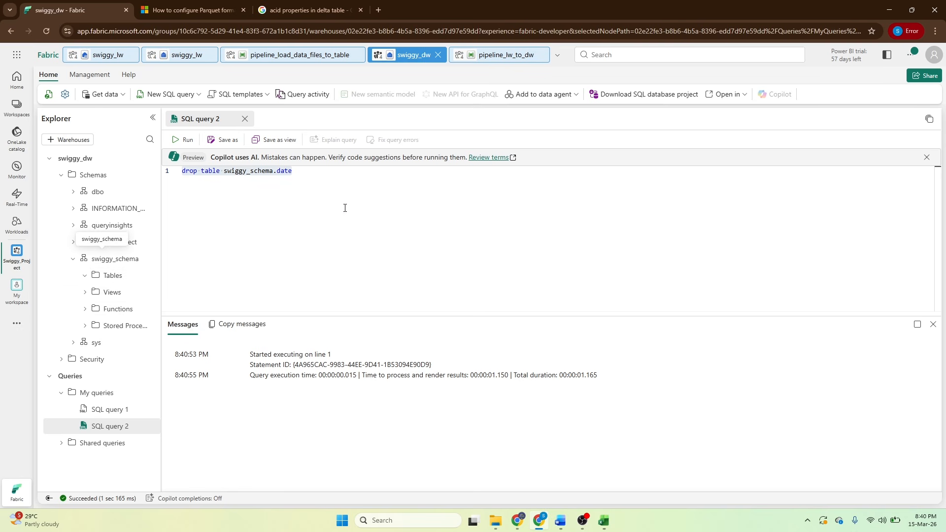
Delete the .date table name from the query, leaving only swiggy_schema.
{"action": "left_click", "coordinate": [321, 185]}
{"action": "left_click_drag", "start_coordinate": [224, 170], "coordinate": [272, 168]}
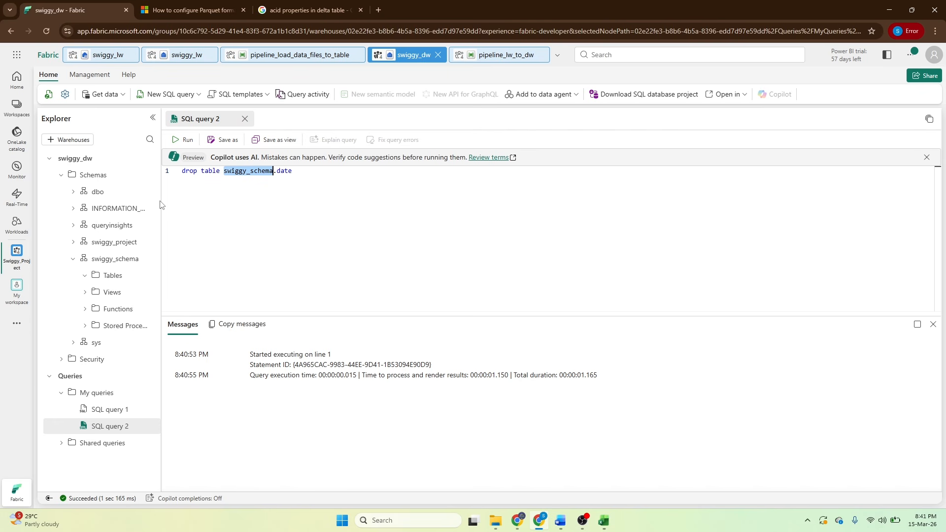
{"action": "left_click", "coordinate": [299, 189]}
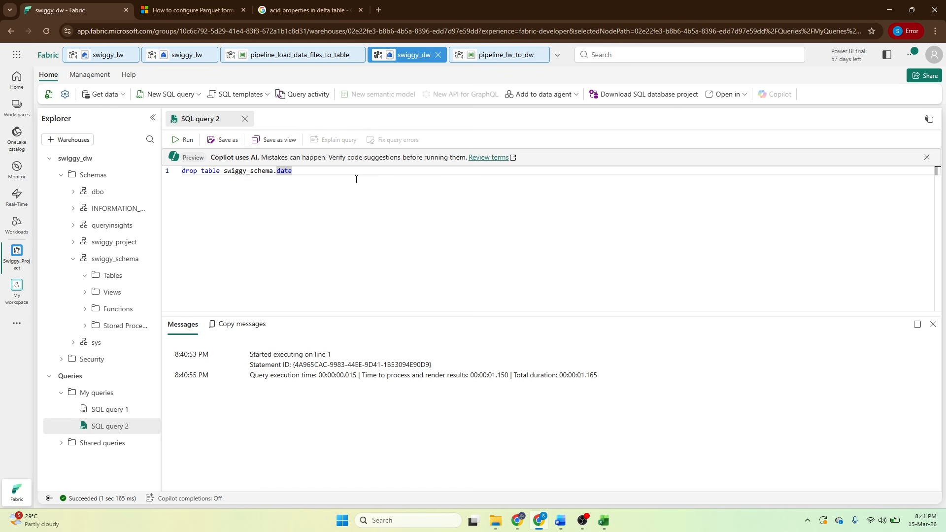
{"action": "left_click_drag", "start_coordinate": [224, 170], "coordinate": [269, 171]}
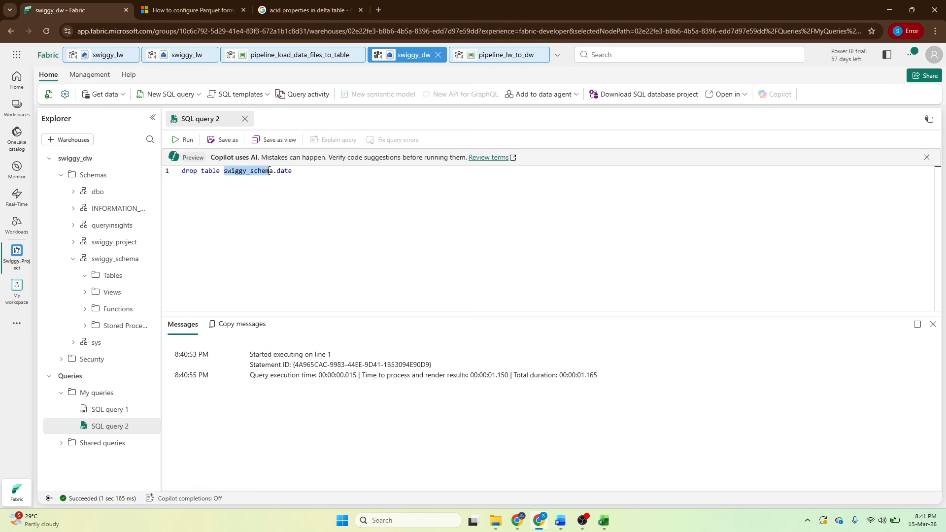
{"action": "left_click", "coordinate": [298, 173]}
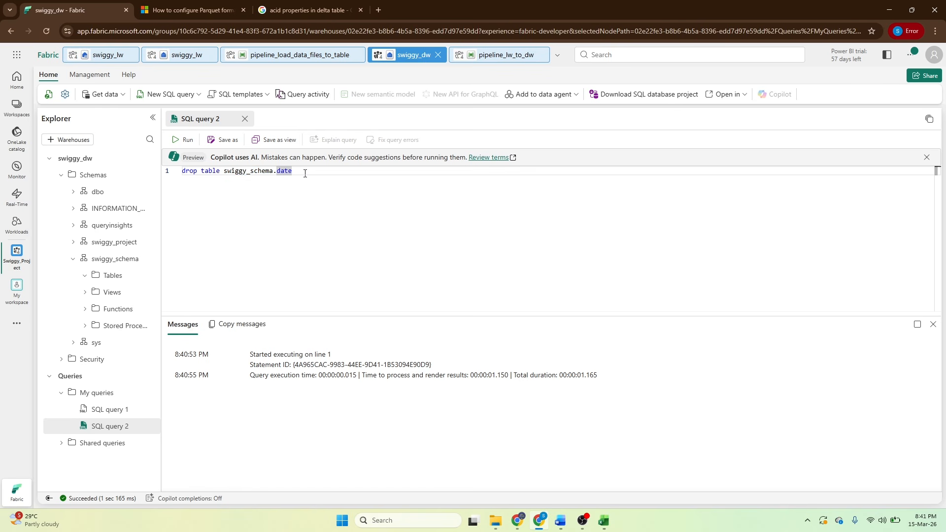
{"action": "left_click_drag", "start_coordinate": [299, 172], "coordinate": [277, 171]}
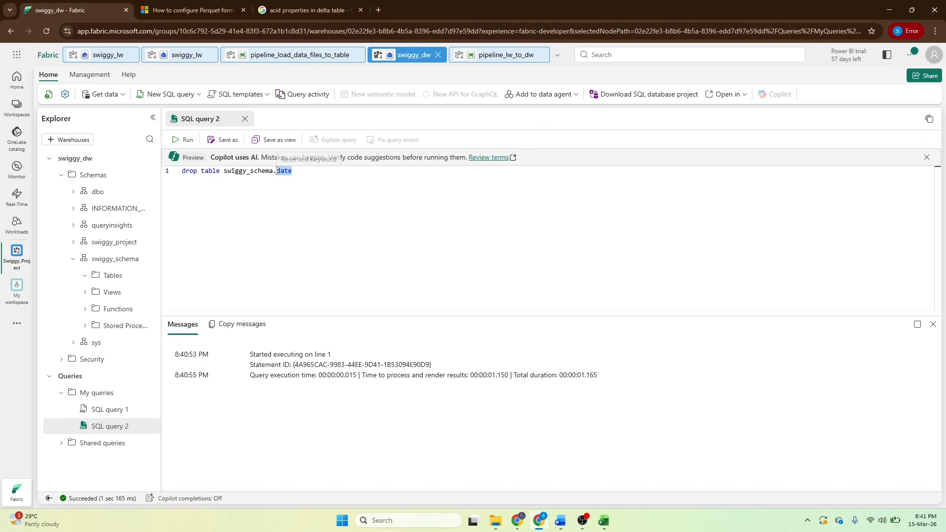
{"action": "key", "text": "BackSpace"}
{"action": "key", "text": "BackSpace"}
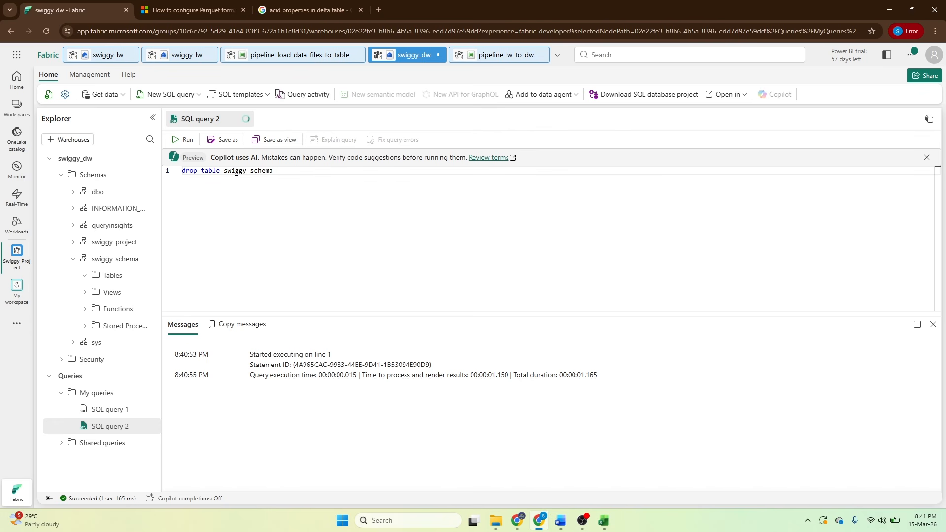
Change the statement to drop SCHEMA swiggy_schema and run it.
{"action": "double_click", "coordinate": [237, 172]}
{"action": "double_click", "coordinate": [206, 170]}
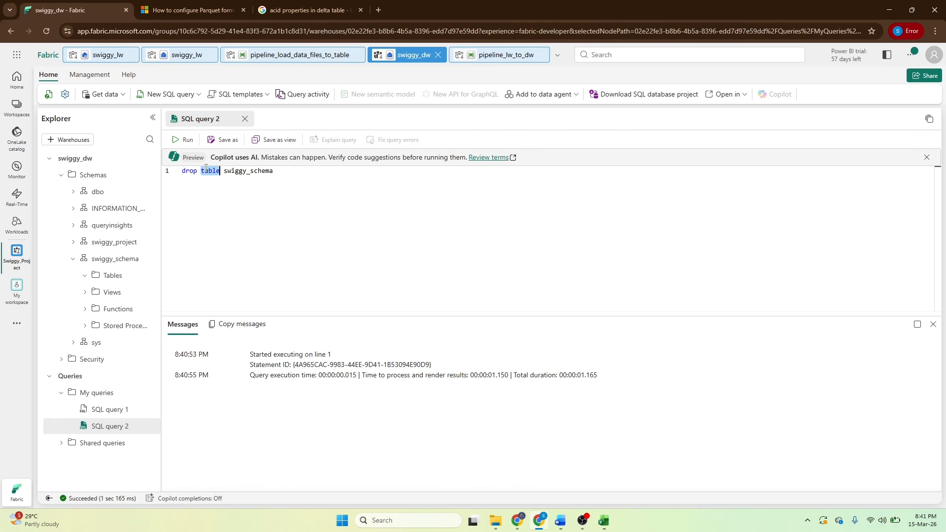
{"action": "type", "text": "scehma"}
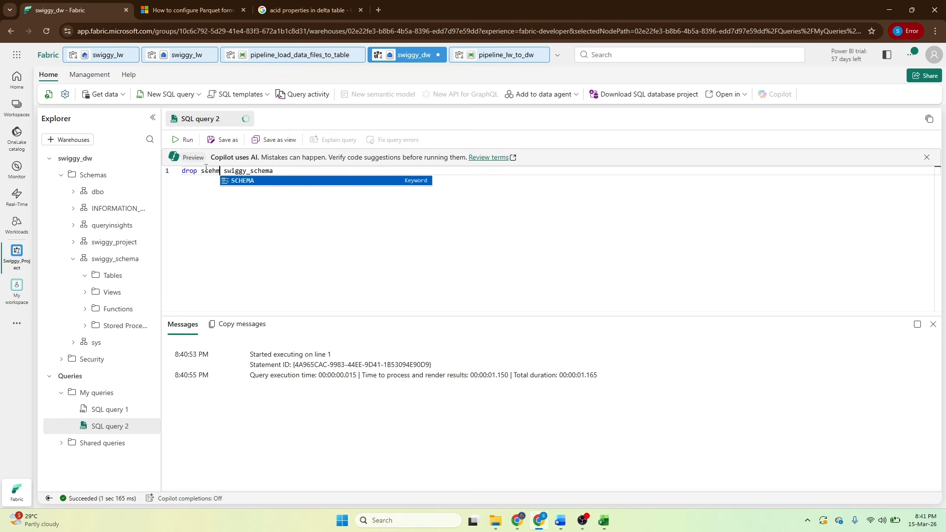
{"action": "left_click", "coordinate": [238, 181]}
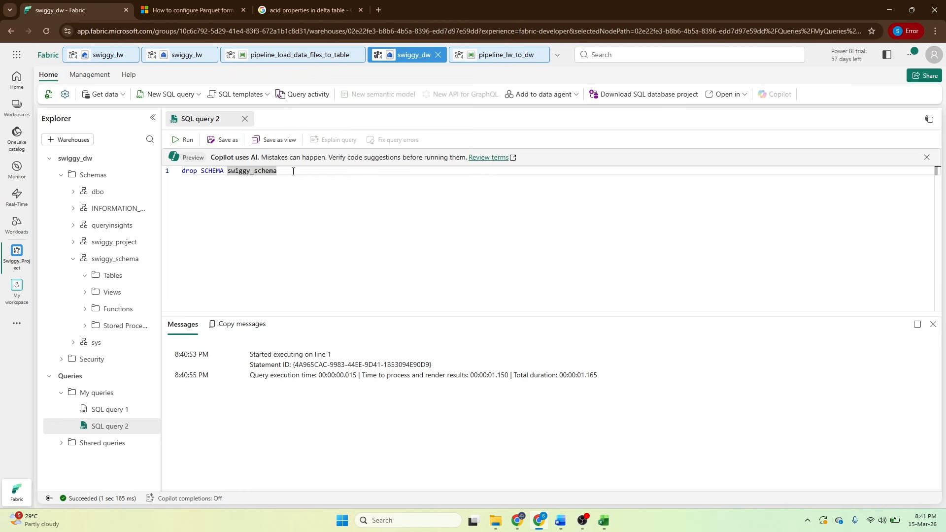
{"action": "left_click_drag", "start_coordinate": [293, 170], "coordinate": [186, 170]}
{"action": "left_click", "coordinate": [185, 139]}
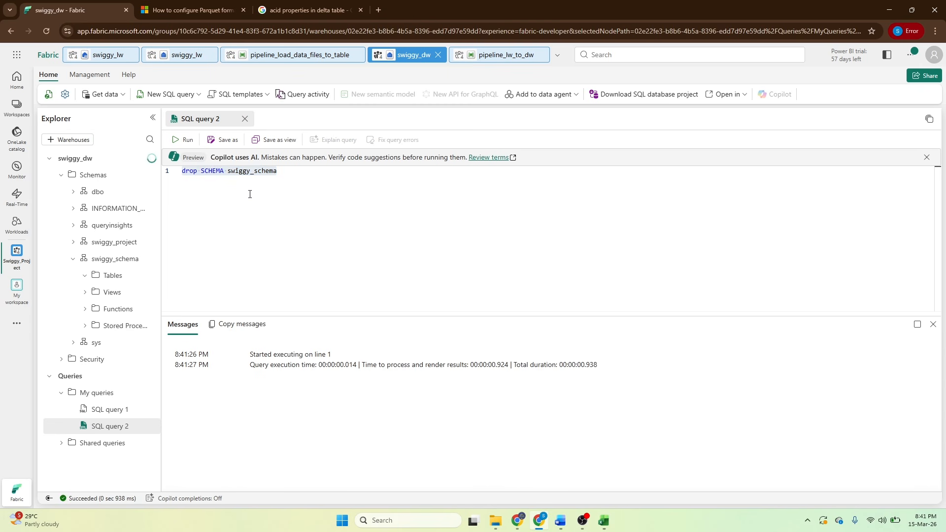
{"action": "left_click", "coordinate": [281, 244]}
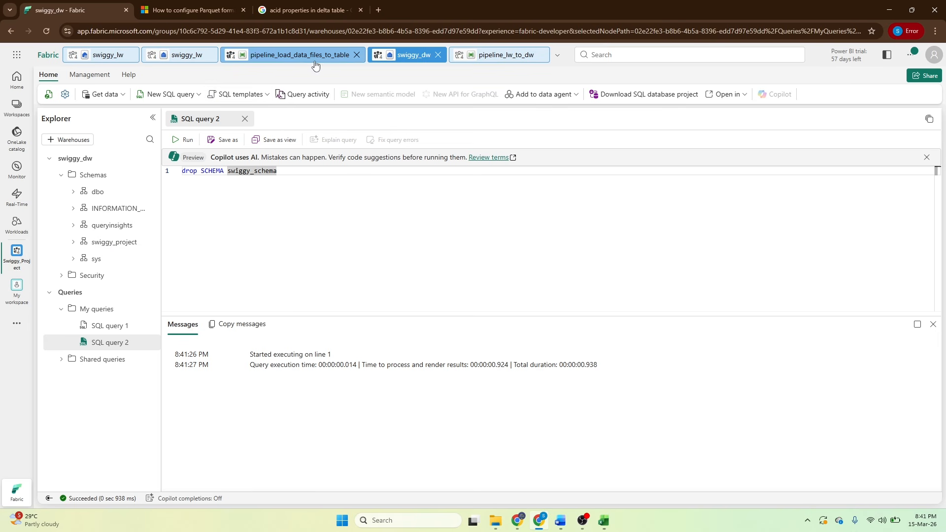
Set the Copy data date destination table schema to swiggy_project.
{"action": "left_click", "coordinate": [487, 59]}
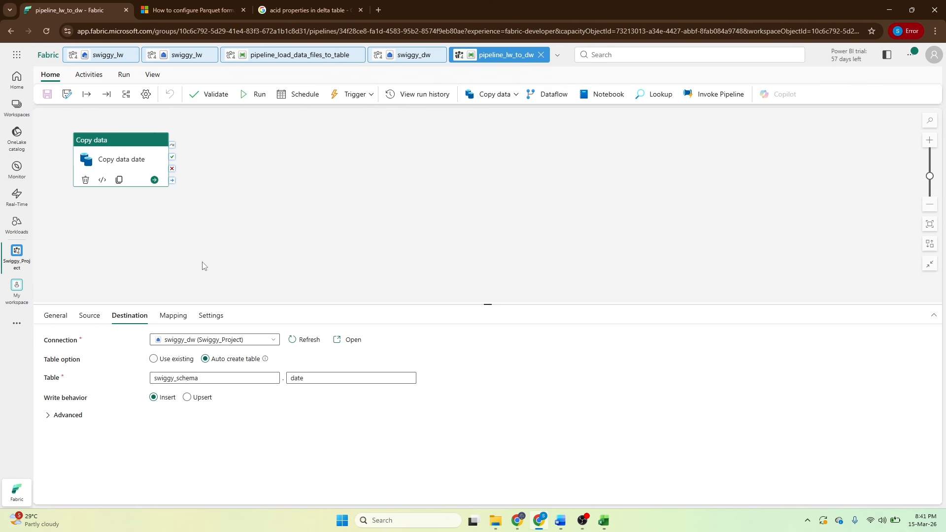
{"action": "left_click", "coordinate": [86, 321]}
{"action": "left_click", "coordinate": [128, 318]}
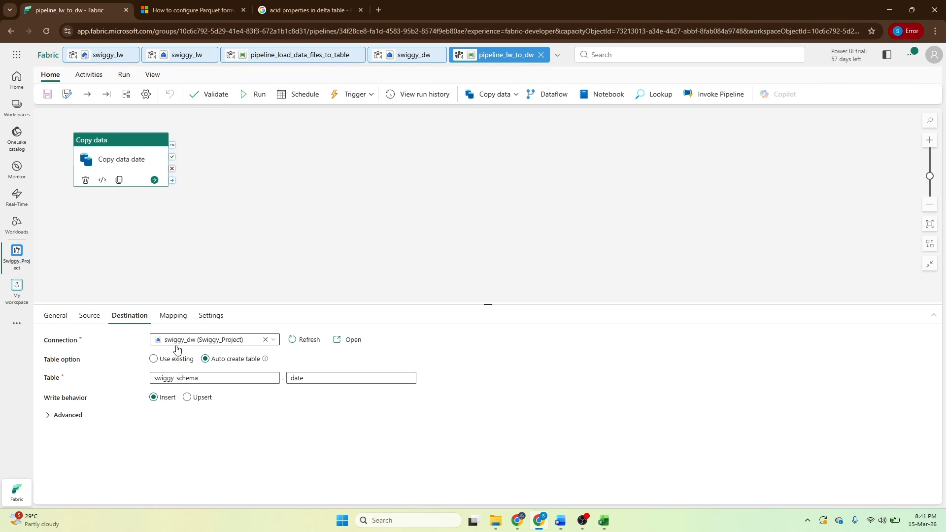
{"action": "left_click", "coordinate": [180, 378]}
{"action": "left_click_drag", "start_coordinate": [180, 378], "coordinate": [211, 378]}
{"action": "key", "text": "BackSpace"}
{"action": "key", "text": "BackSpace"}
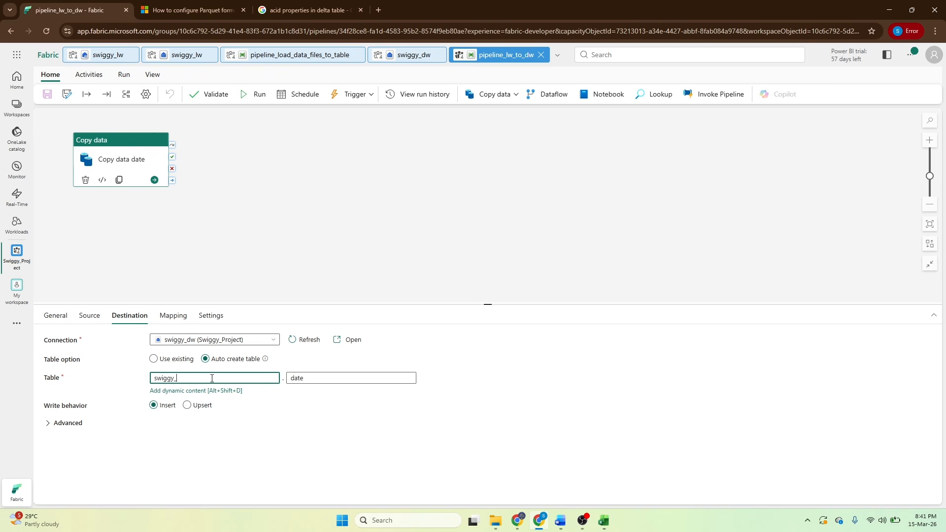
{"action": "type", "text": "project"}
Validate pipeline_lw_to_dw, then save and run it.
{"action": "left_click", "coordinate": [210, 95]}
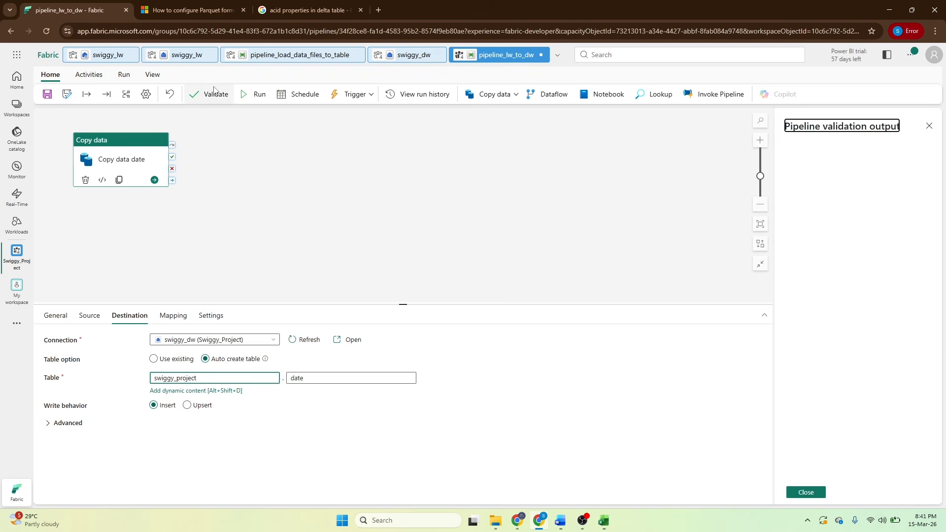
{"action": "left_click", "coordinate": [807, 492]}
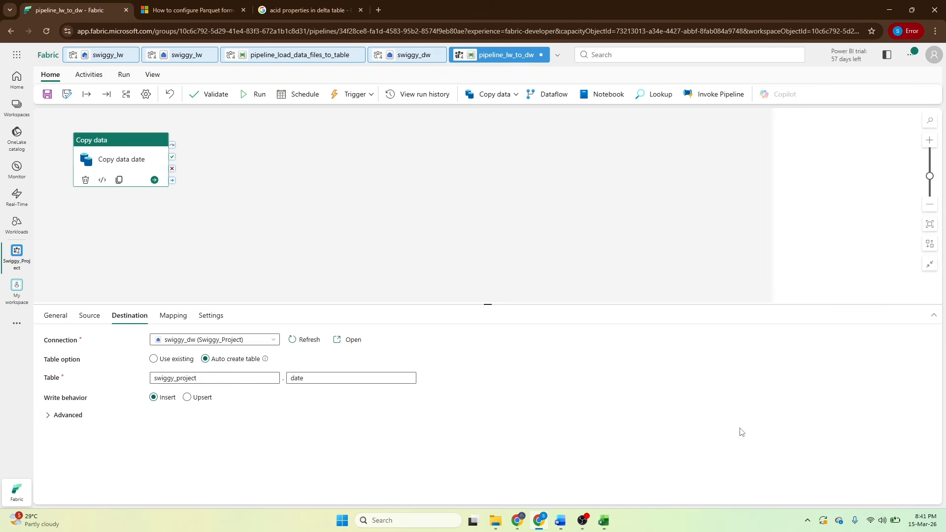
{"action": "left_click", "coordinate": [254, 99]}
{"action": "left_click", "coordinate": [469, 311]}
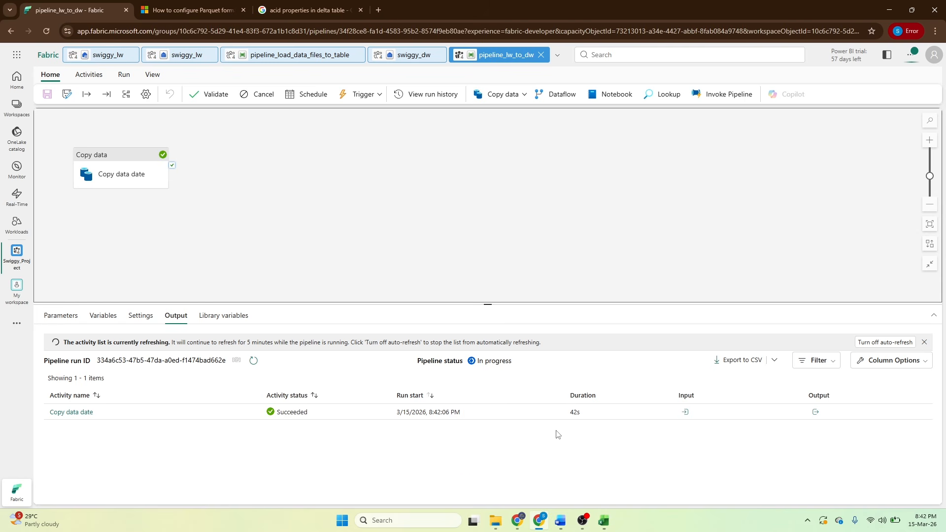
{"action": "left_click", "coordinate": [77, 418]}
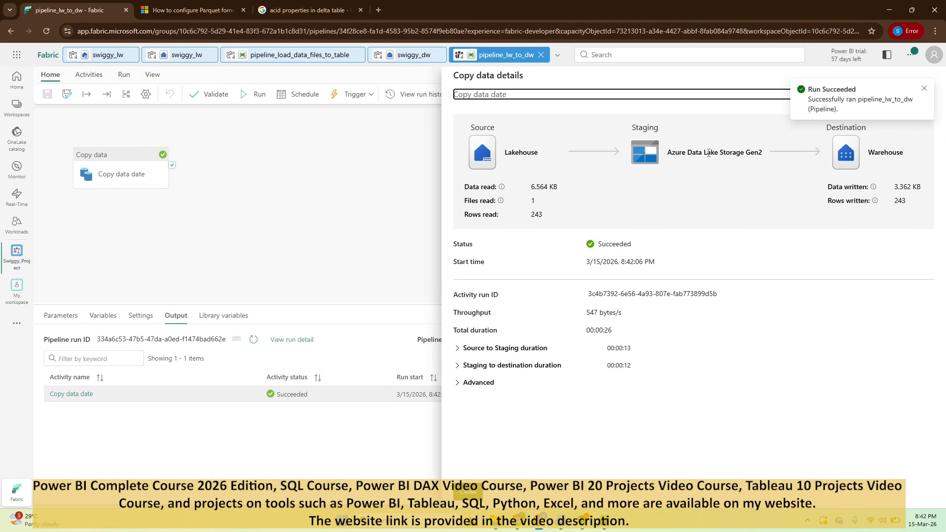
{"action": "left_click", "coordinate": [925, 89]}
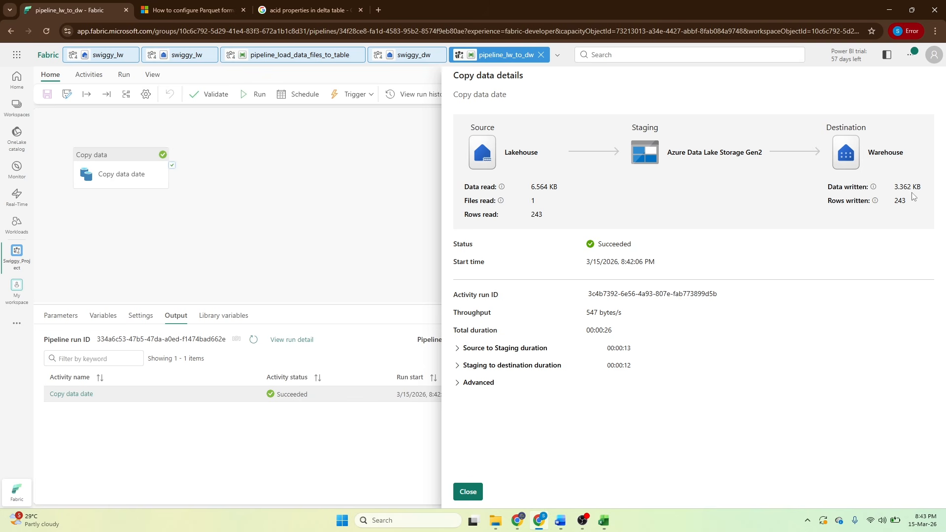
{"action": "left_click_drag", "start_coordinate": [688, 152], "coordinate": [767, 157]}
{"action": "left_click", "coordinate": [797, 181]}
{"action": "left_click_drag", "start_coordinate": [670, 155], "coordinate": [752, 151]}
{"action": "left_click", "coordinate": [669, 156]}
{"action": "left_click", "coordinate": [468, 492]}
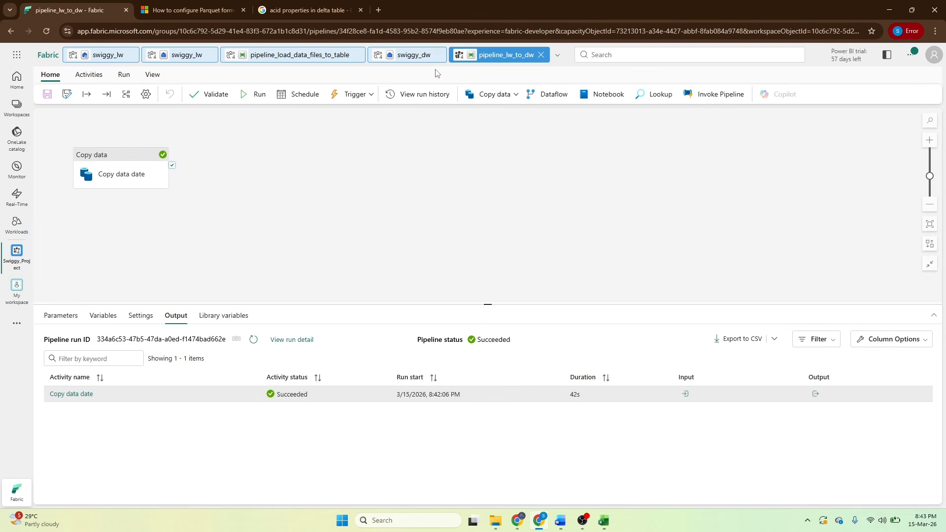
Refresh swiggy_dw, expand swiggy_project > Tables to show date, and start a select * query.
{"action": "left_click", "coordinate": [412, 55]}
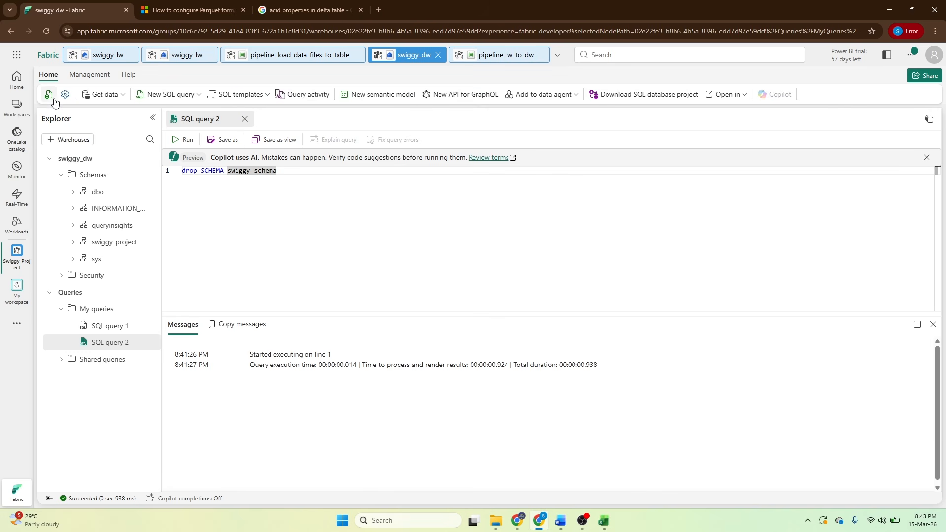
{"action": "left_click", "coordinate": [50, 96]}
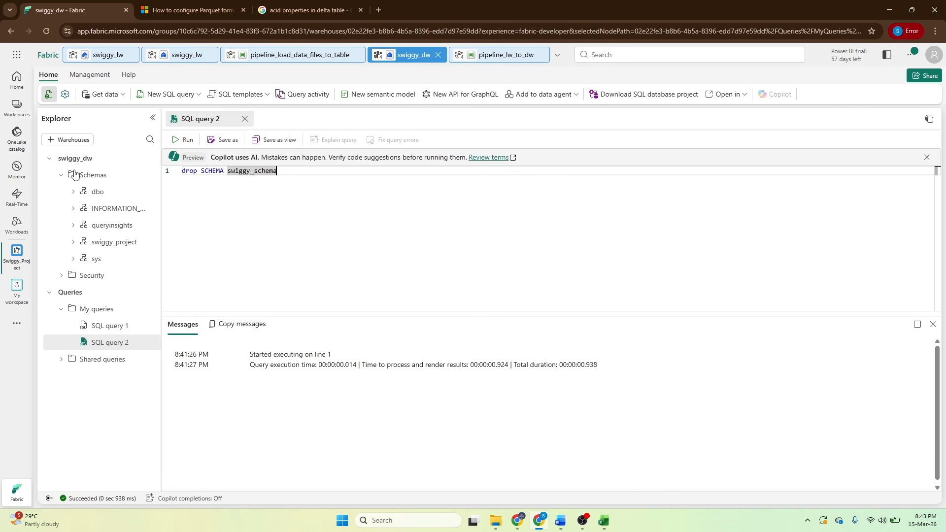
{"action": "left_click", "coordinate": [74, 243]}
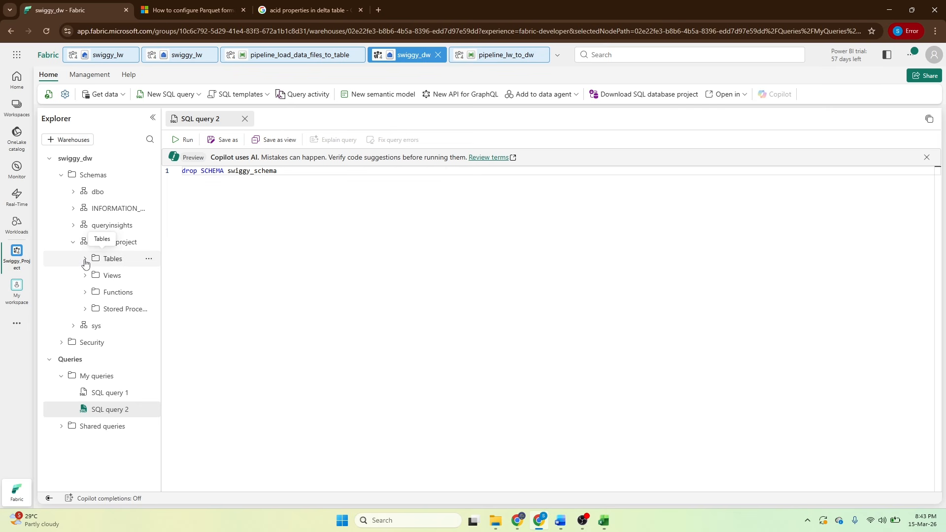
{"action": "left_click", "coordinate": [85, 260]}
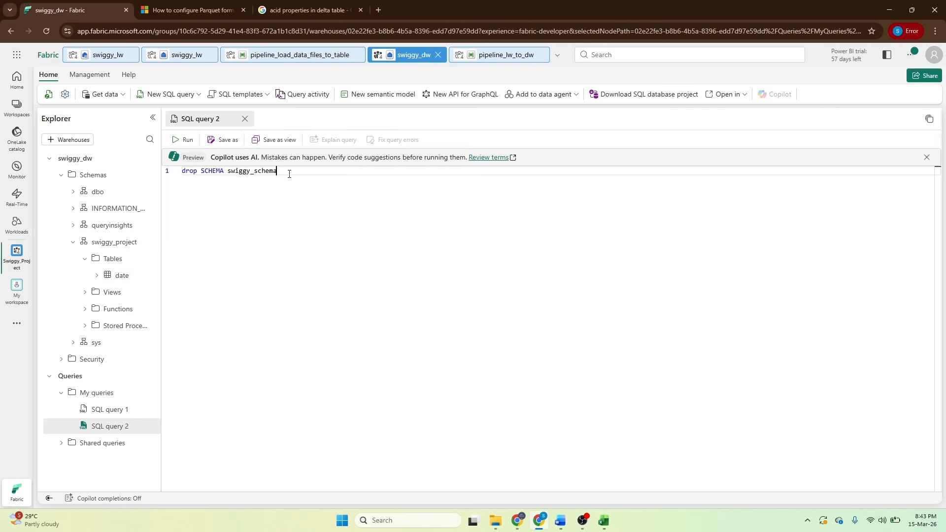
{"action": "left_click_drag", "start_coordinate": [290, 171], "coordinate": [150, 176]}
{"action": "type", "text": "se"}
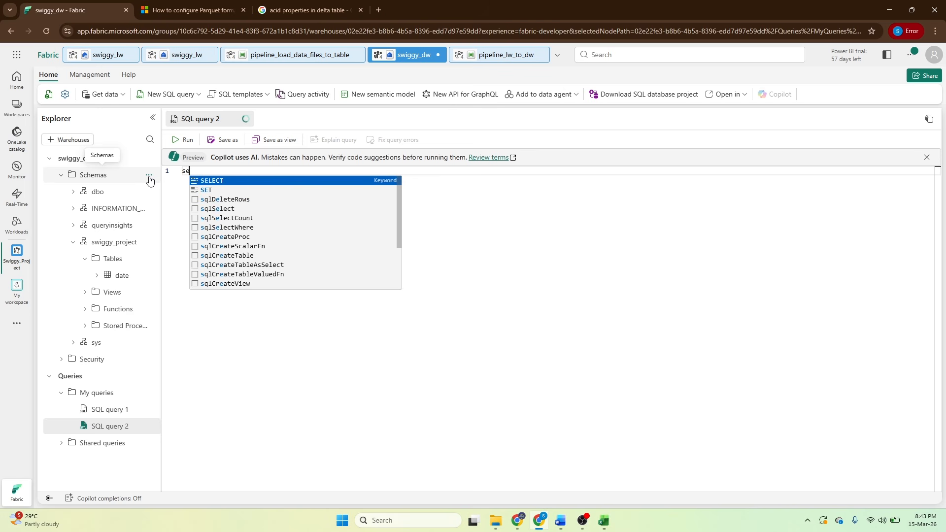
{"action": "type", "text": "le"}
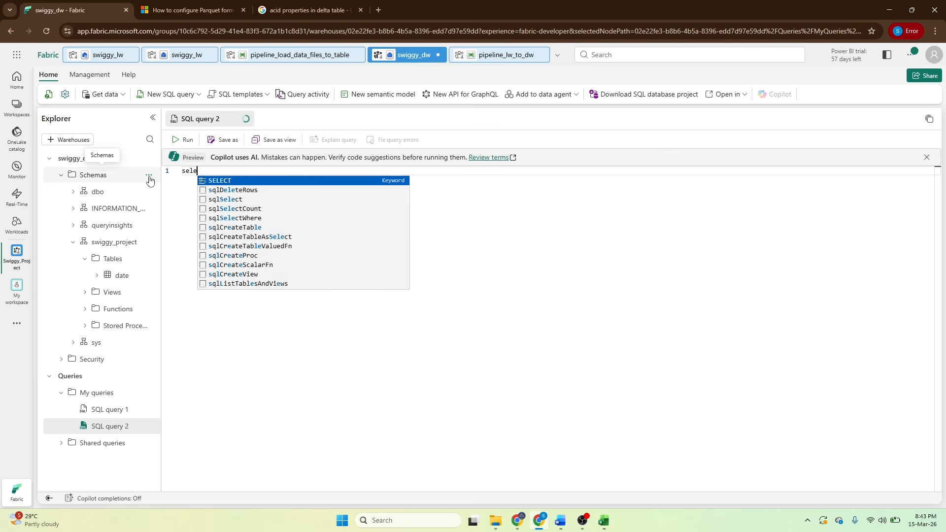
{"action": "type", "text": "ct * from "}
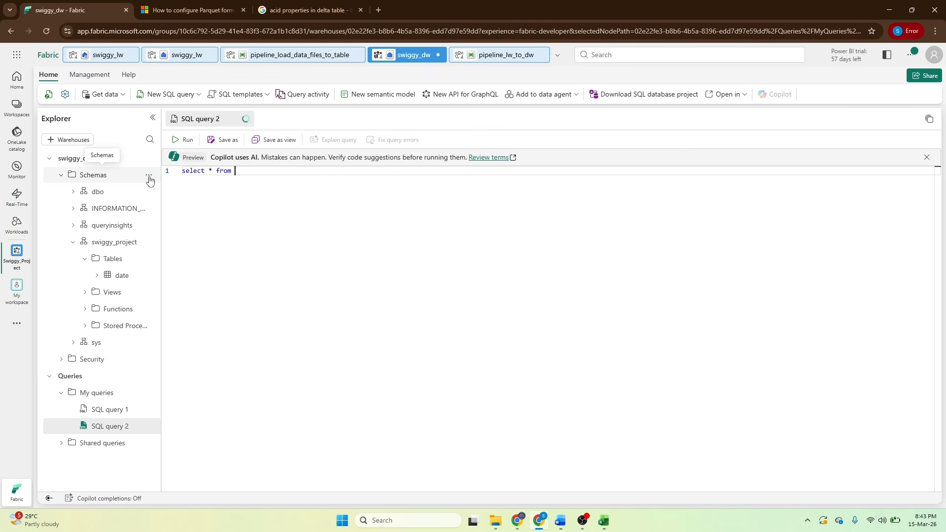
{"action": "type", "text": "swig"}
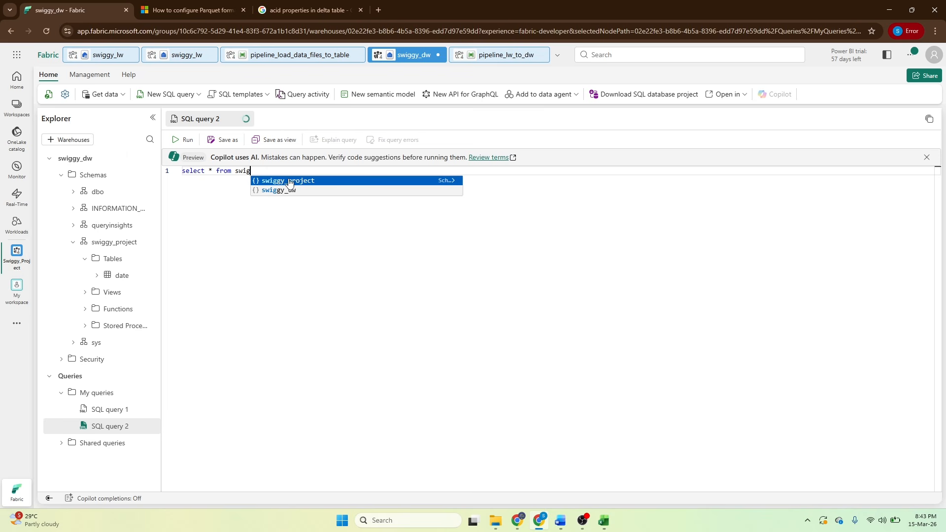
Run select * from swiggy_project.date, returning 243 rows, then switch back to pipeline_lw_to_dw.
{"action": "left_click", "coordinate": [290, 181]}
{"action": "type", "text": "."}
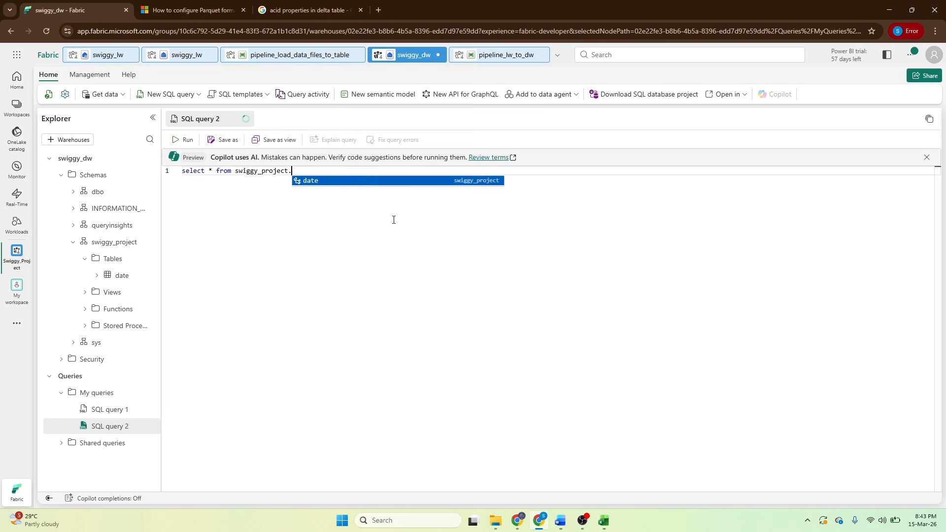
{"action": "left_click", "coordinate": [304, 180]}
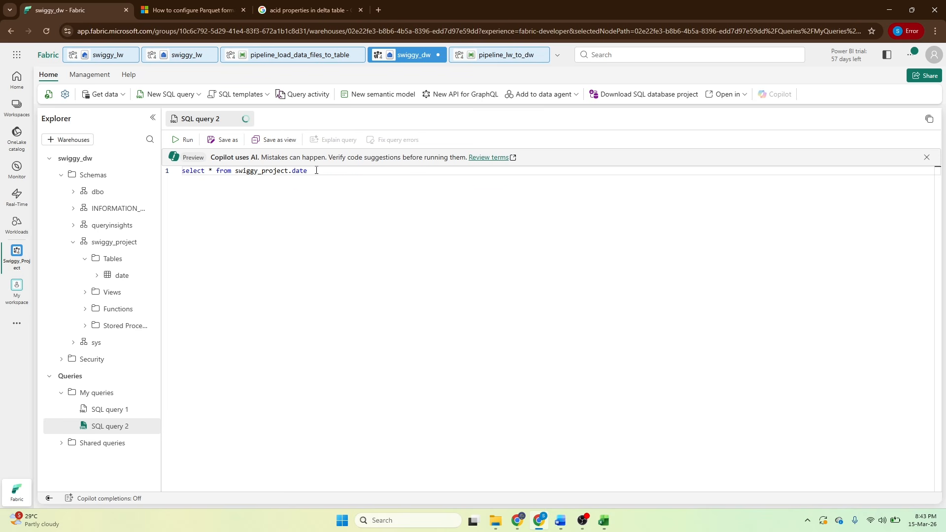
{"action": "left_click_drag", "start_coordinate": [317, 171], "coordinate": [138, 177]}
{"action": "left_click", "coordinate": [183, 140]}
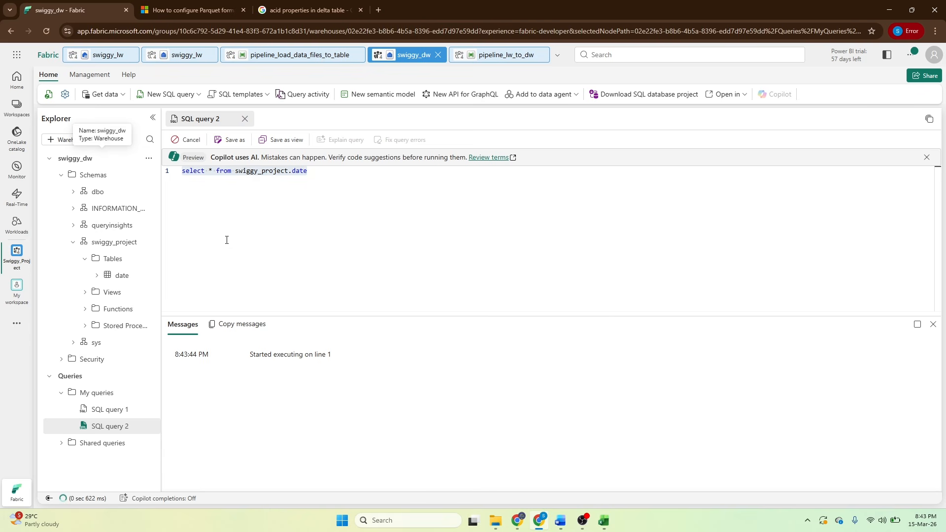
{"action": "scroll", "coordinate": [296, 430], "scroll_direction": "down", "scroll_amount": 8}
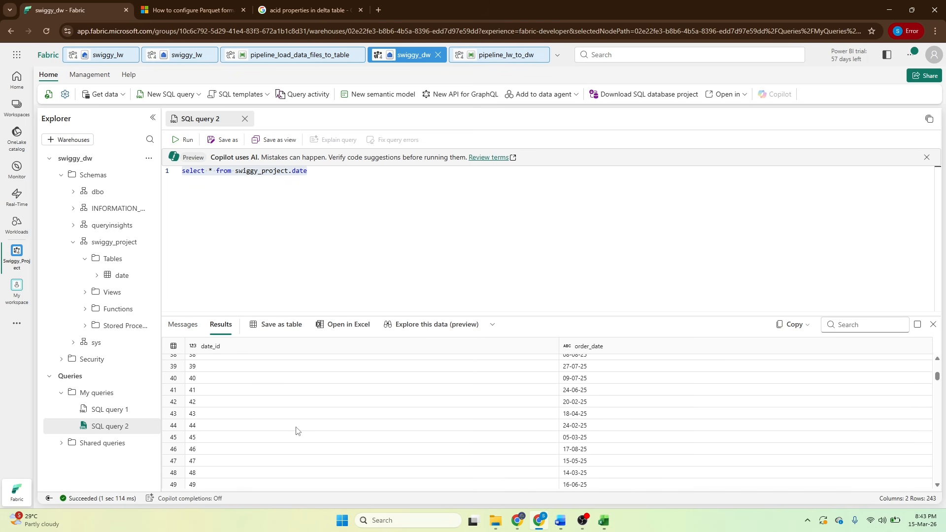
{"action": "scroll", "coordinate": [297, 431], "scroll_direction": "up", "scroll_amount": 8}
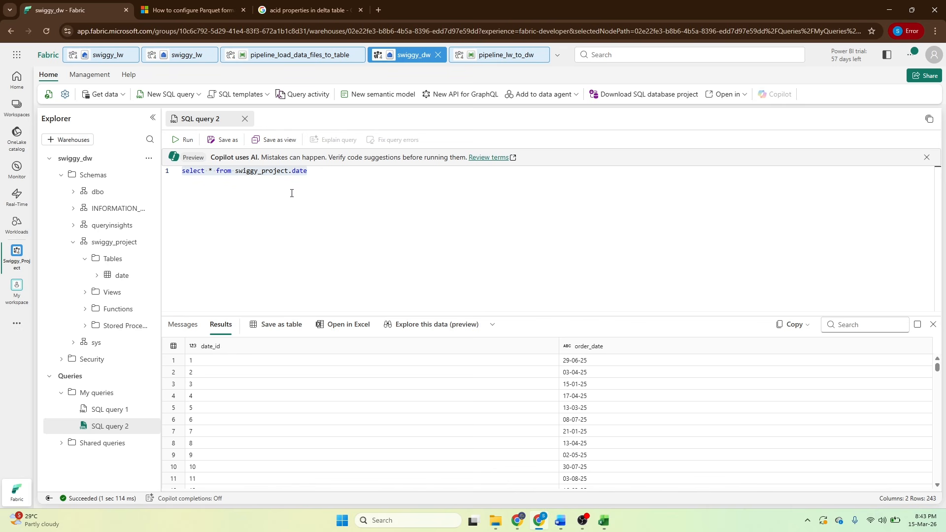
{"action": "left_click", "coordinate": [295, 225]}
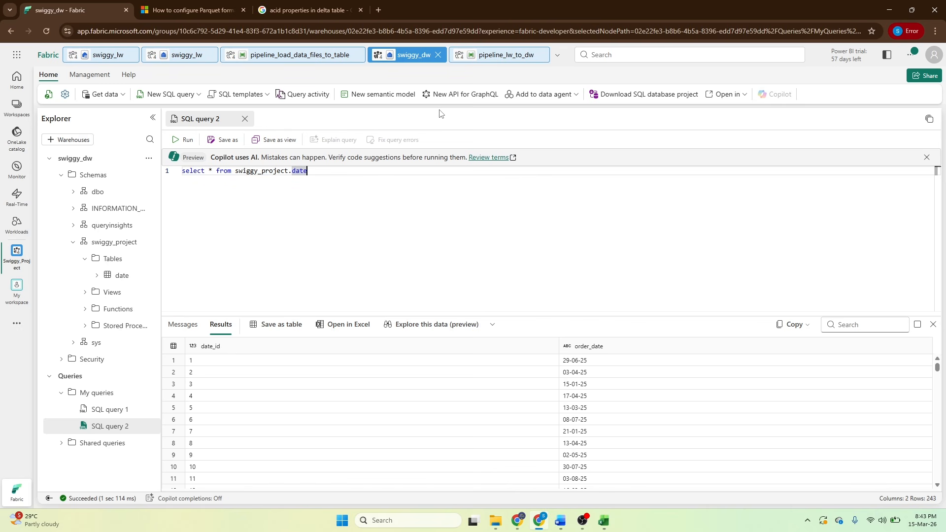
{"action": "left_click", "coordinate": [485, 57]}
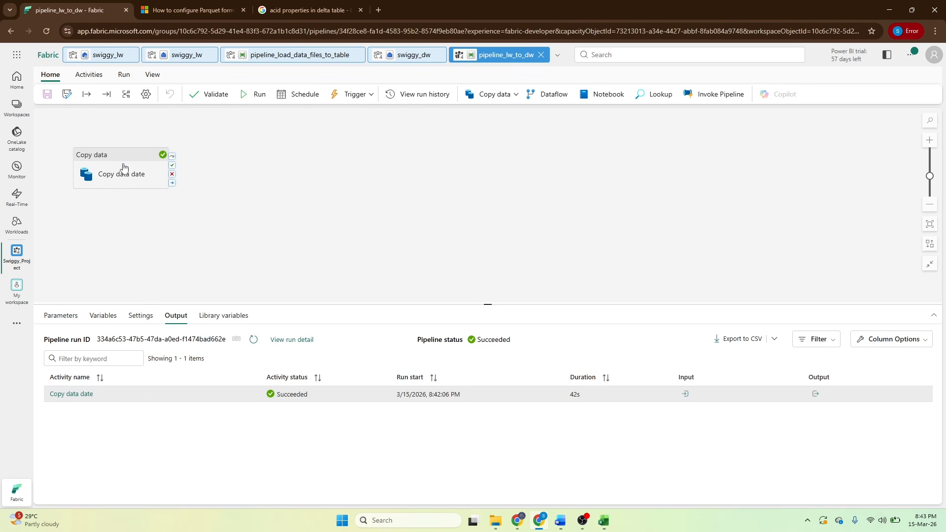
Switch between the pipeline and swiggy_dw, ending on SQL query 2's 243 date_id and order_date rows.
{"action": "left_click", "coordinate": [410, 57]}
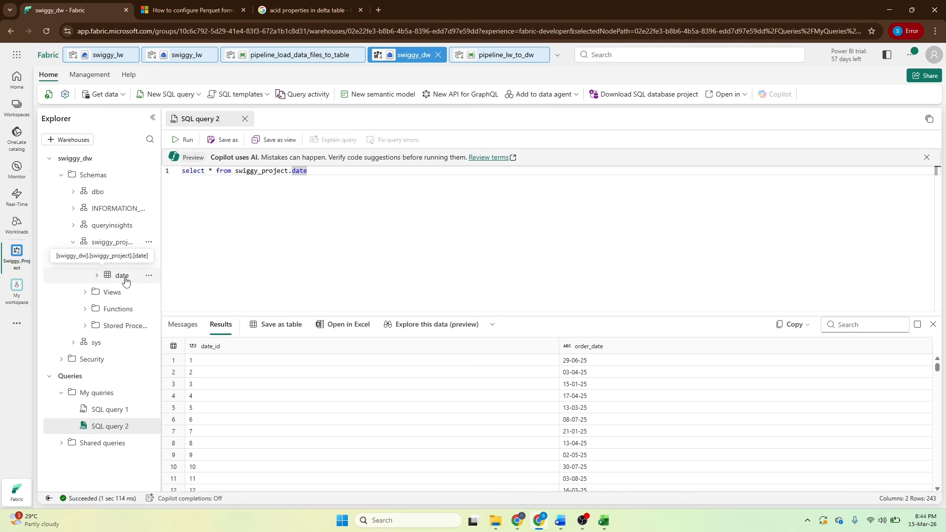
{"action": "left_click", "coordinate": [498, 57]}
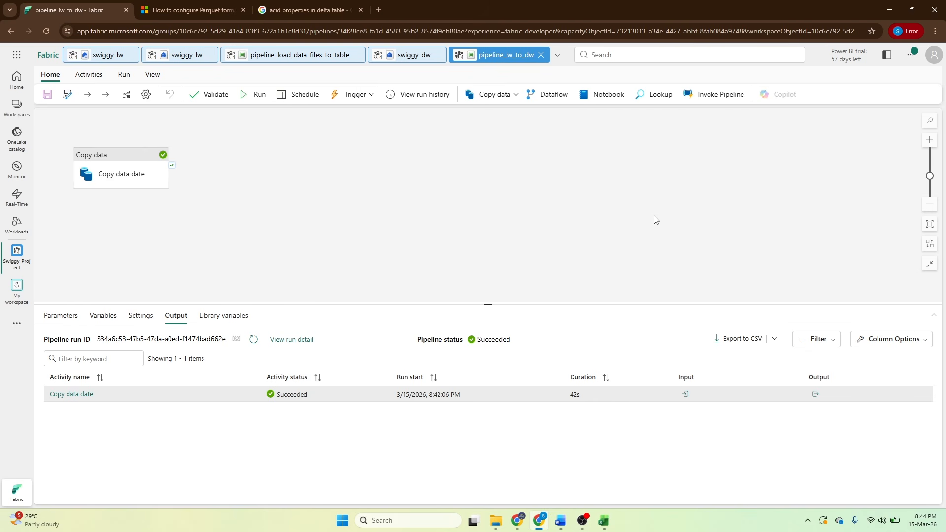
{"action": "left_click", "coordinate": [422, 60]}
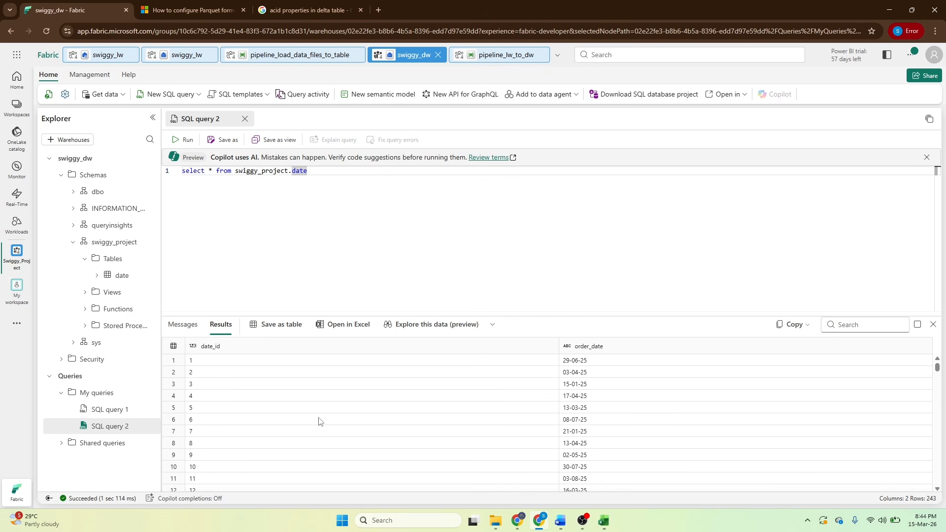
{"action": "scroll", "coordinate": [319, 421], "scroll_direction": "down", "scroll_amount": 12}
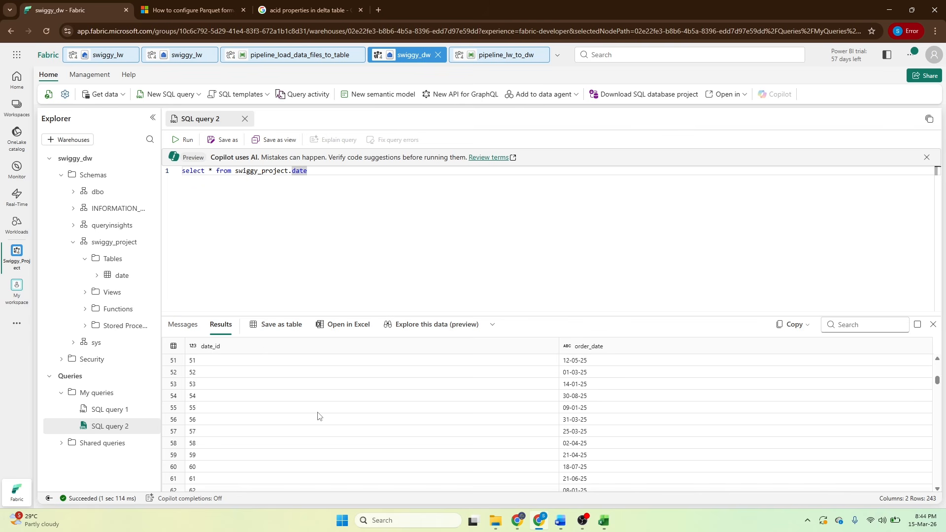
{"action": "scroll", "coordinate": [318, 417], "scroll_direction": "up", "scroll_amount": 12}
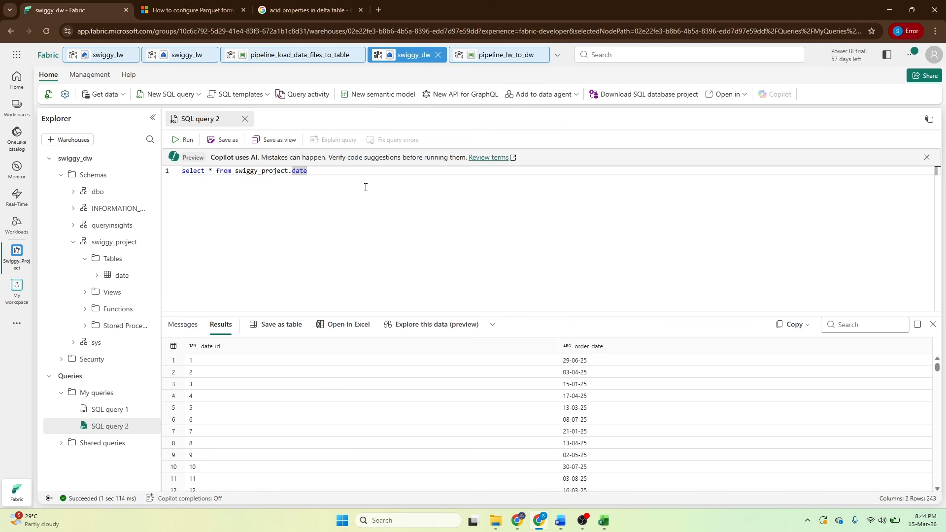
Add and run drop table swiggy_project.date on line 3, then return to pipeline_lw_to_dw.
{"action": "key", "text": "Return"}
{"action": "key", "text": "Return"}
{"action": "type", "text": "drop "}
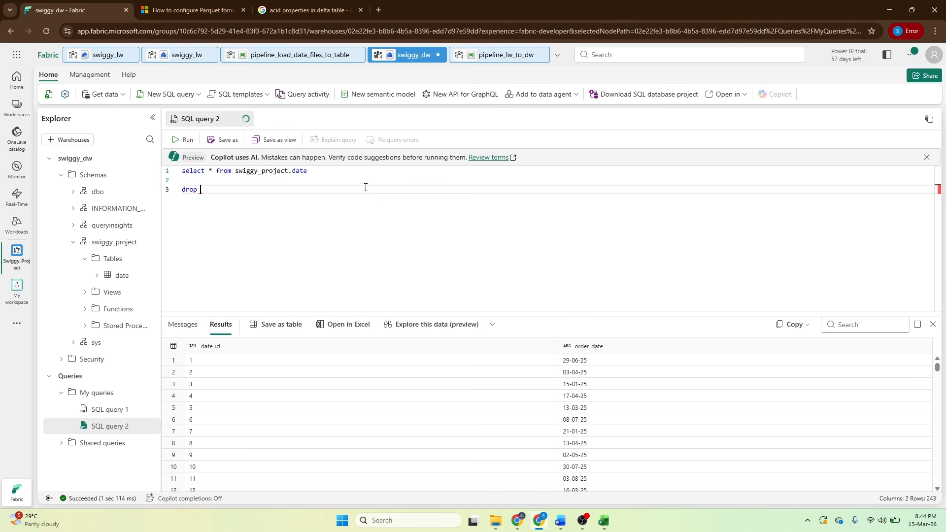
{"action": "type", "text": "table"}
{"action": "type", "text": "swi"}
{"action": "key", "text": "Tab"}
{"action": "type", "text": ".date"}
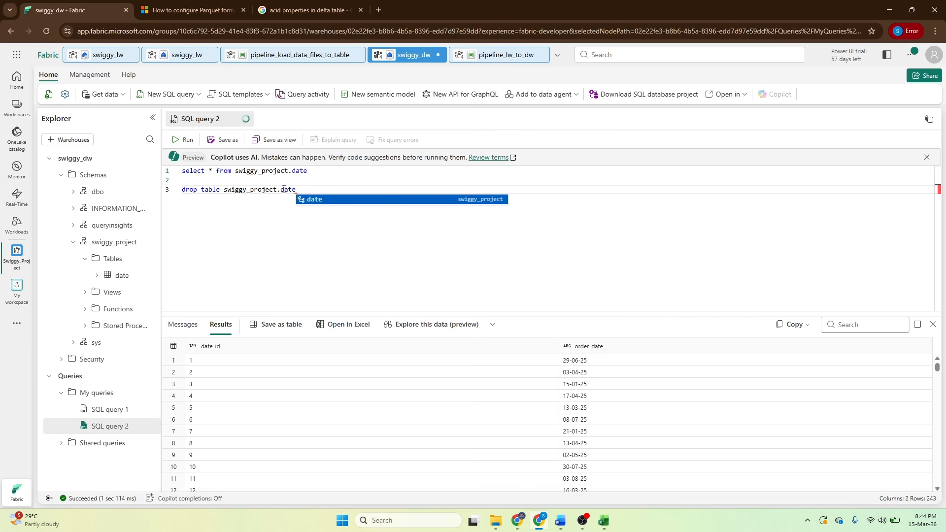
{"action": "triple_click", "coordinate": [284, 189]}
{"action": "left_click", "coordinate": [186, 140]}
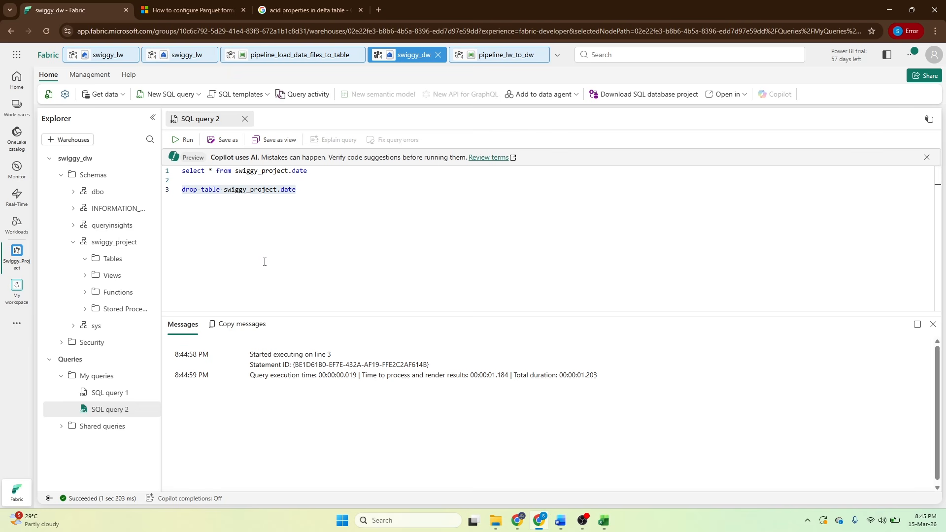
{"action": "left_click", "coordinate": [498, 54]}
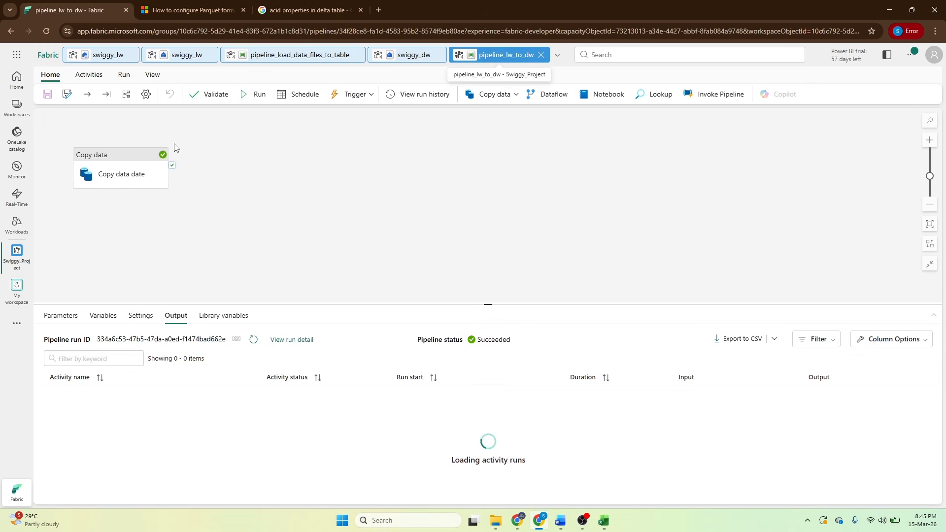
Rename the copy activity to Copy data dim_date.
{"action": "left_click", "coordinate": [114, 156]}
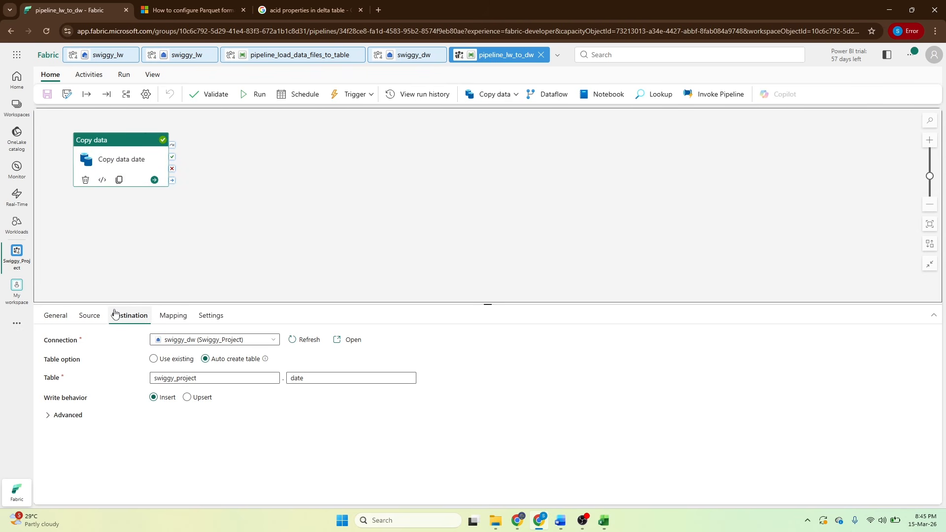
{"action": "left_click", "coordinate": [42, 317]}
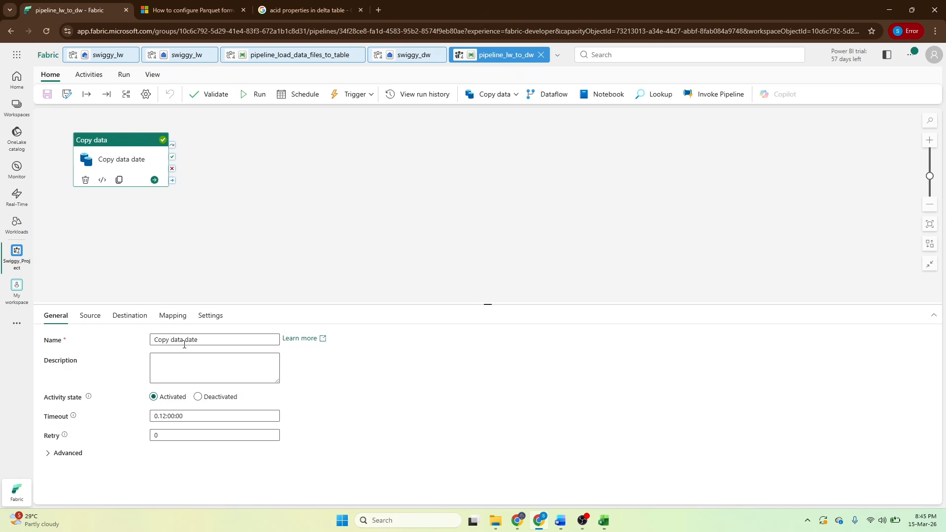
{"action": "left_click_drag", "start_coordinate": [181, 340], "coordinate": [213, 340]}
{"action": "key", "text": "BackSpace"}
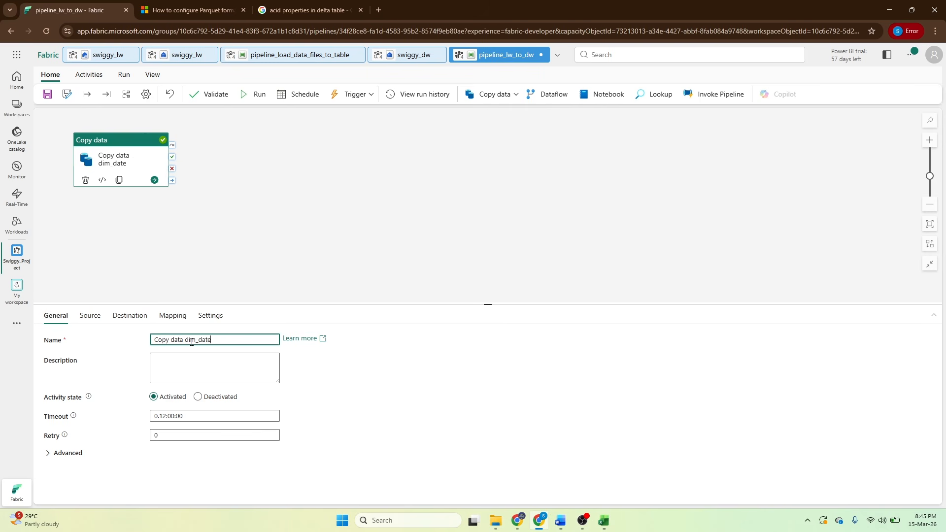
Set the activity's destination table name to dim_date.
{"action": "left_click", "coordinate": [88, 321]}
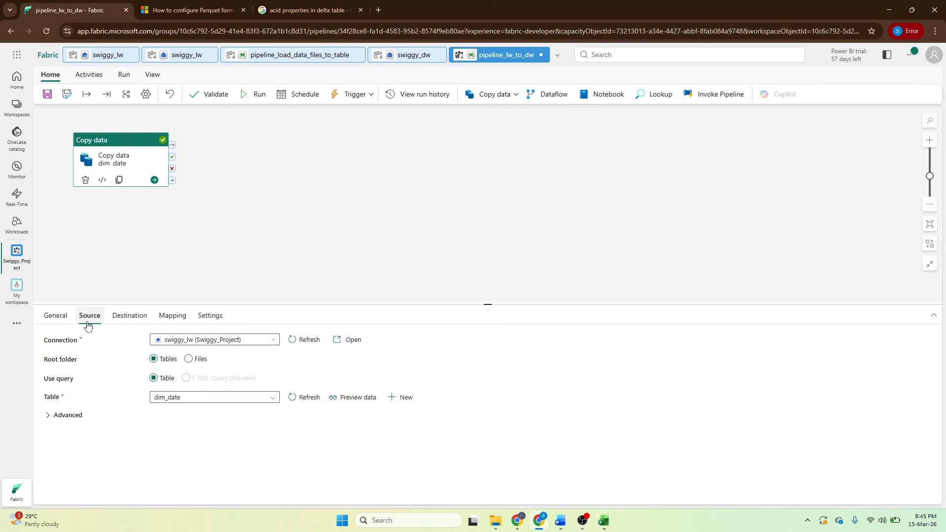
{"action": "left_click", "coordinate": [131, 319]}
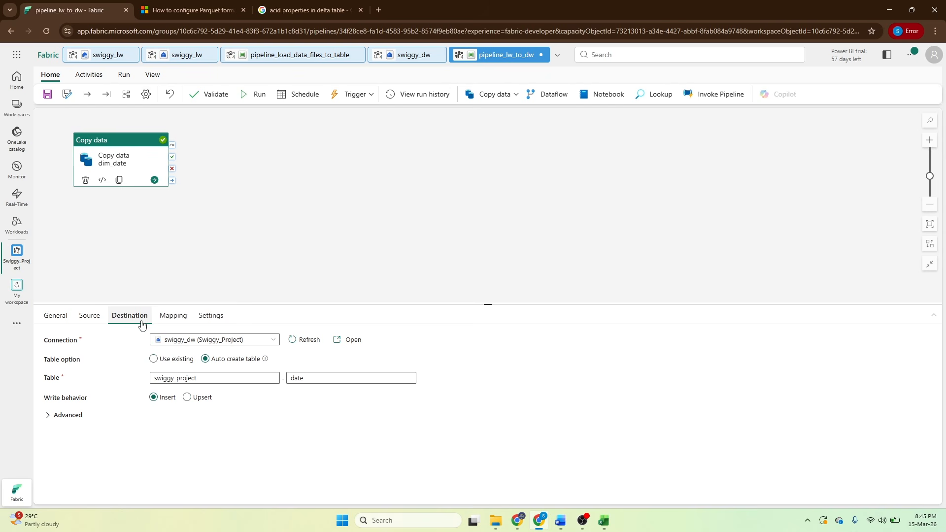
{"action": "double_click", "coordinate": [333, 380]}
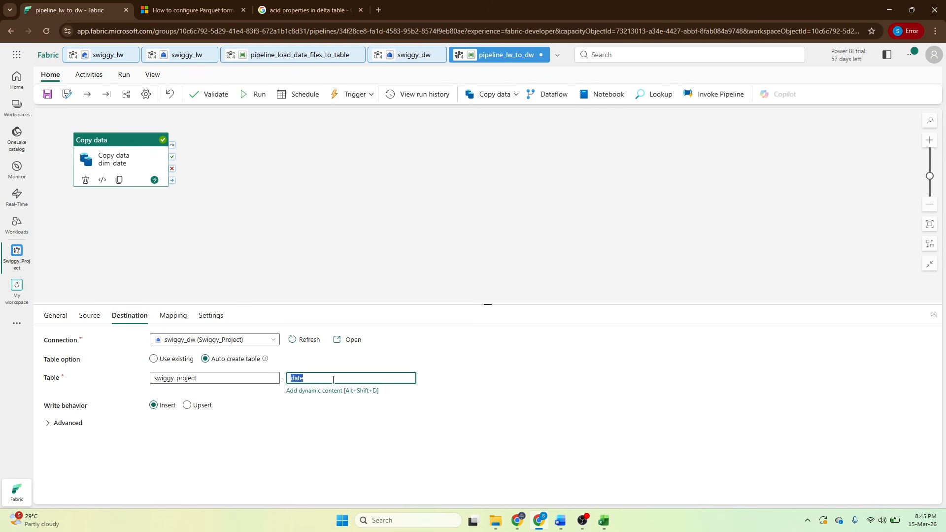
{"action": "type", "text": "dim_"}
{"action": "left_click", "coordinate": [196, 243]}
Duplicate the Copy data dim_date activity with copy and paste.
{"action": "left_click", "coordinate": [103, 163]}
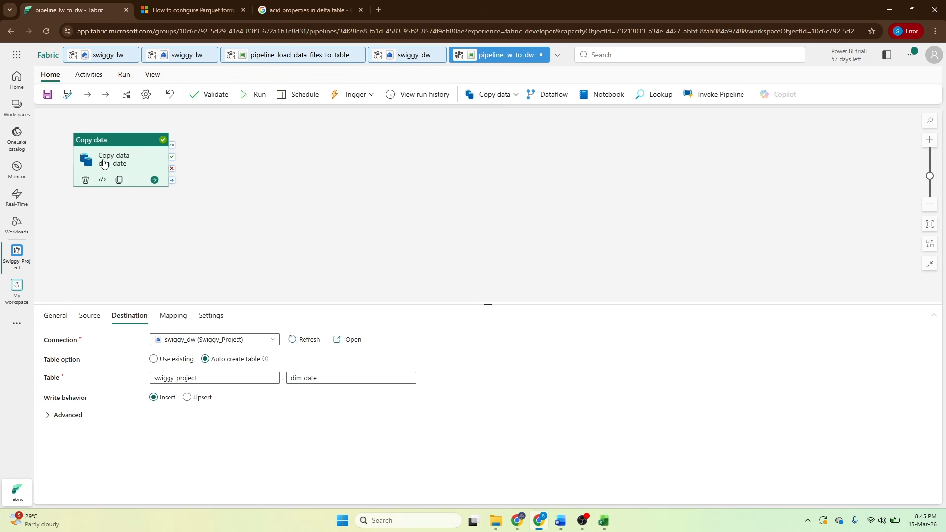
{"action": "key", "text": "ctrl+c"}
{"action": "key", "text": "ctrl+v"}
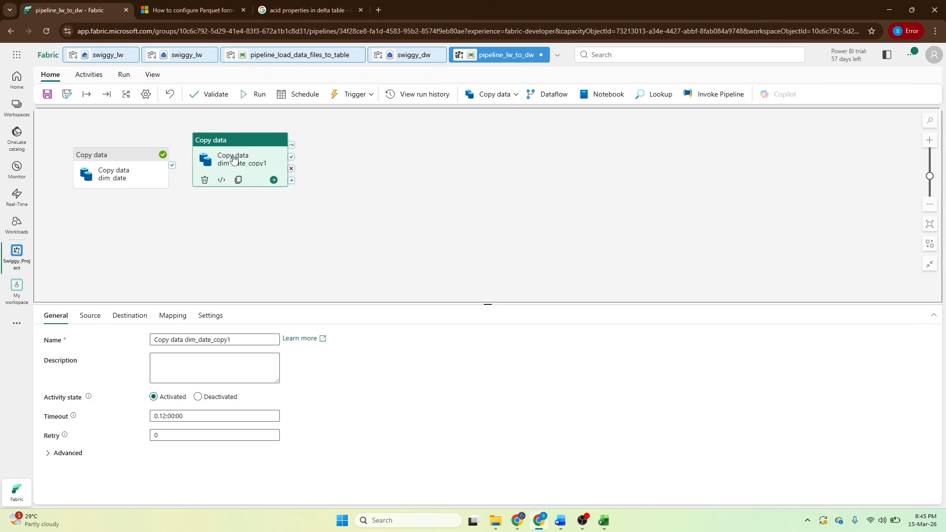
Paste further duplicates up to dim_date_copy4, then check table names in the swiggy_lw lakehouse.
{"action": "key", "text": "ctrl+v"}
{"action": "key", "text": "ctrl+v"}
{"action": "key", "text": "ctrl+v"}
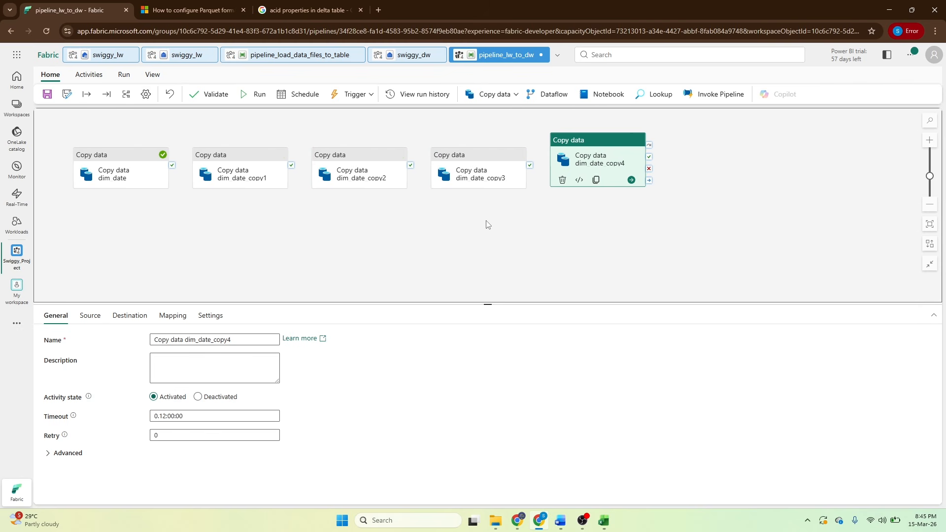
{"action": "left_click", "coordinate": [488, 225]}
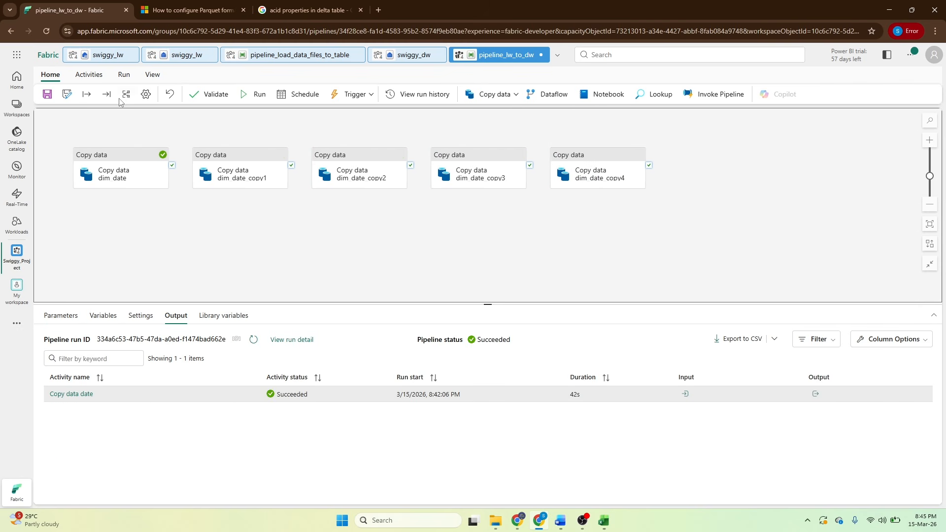
{"action": "left_click", "coordinate": [109, 61]}
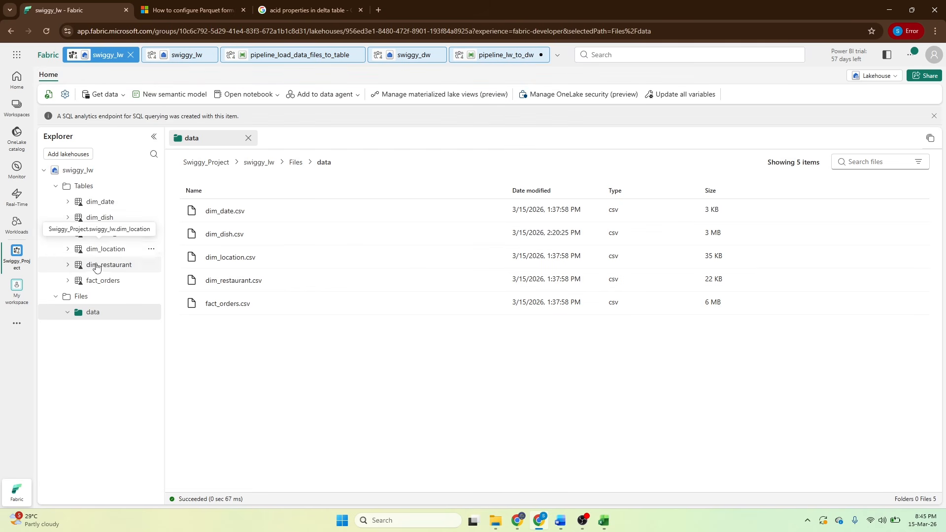
{"action": "left_click", "coordinate": [492, 61]}
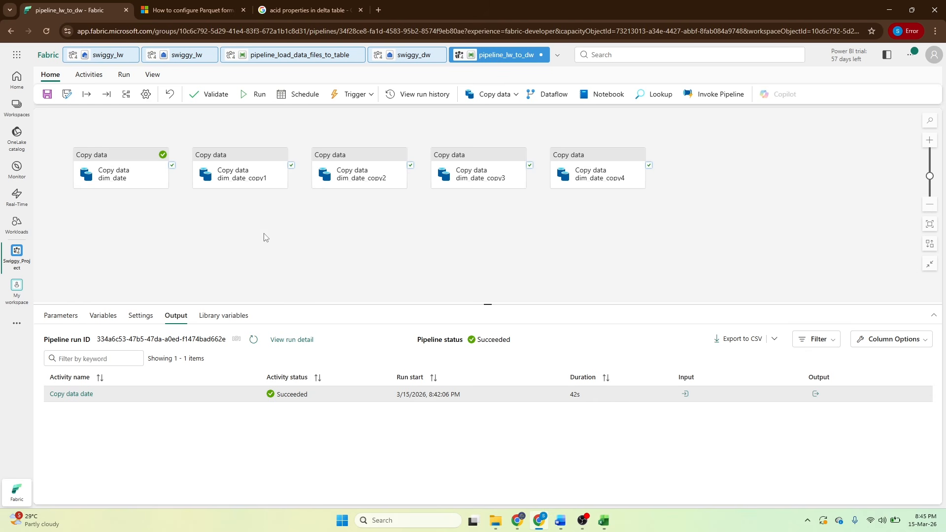
Rename dim_date_copy1 to Copy data dim_location and choose dim_location as its source table.
{"action": "left_click", "coordinate": [222, 157]}
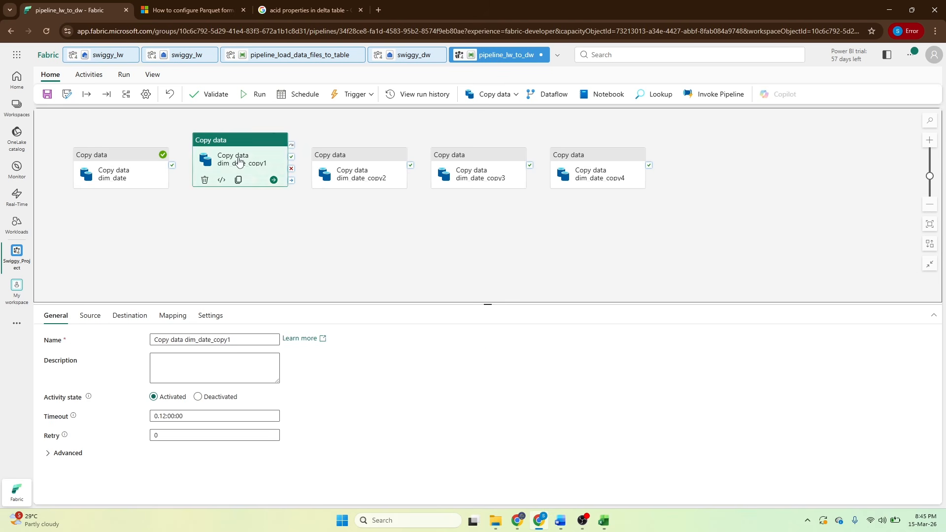
{"action": "left_click_drag", "start_coordinate": [198, 340], "coordinate": [262, 336]}
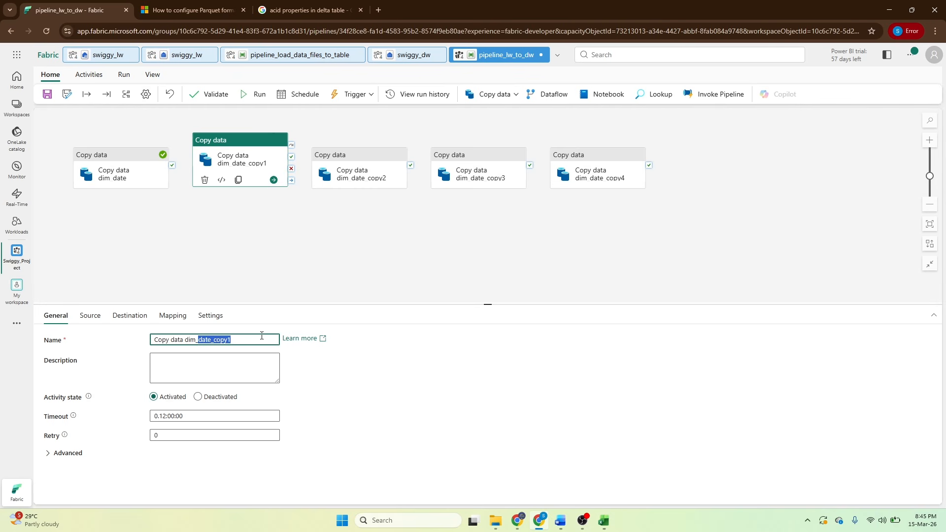
{"action": "type", "text": "lo"}
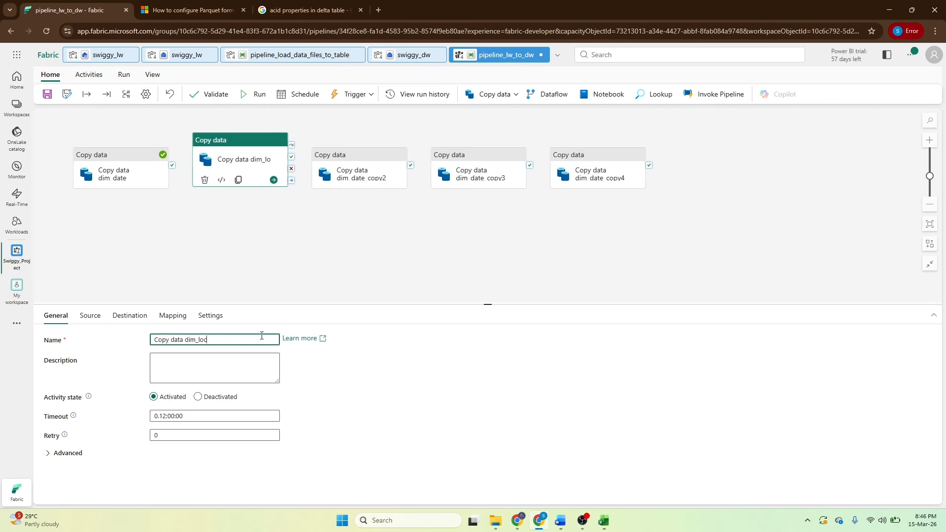
{"action": "type", "text": "cation"}
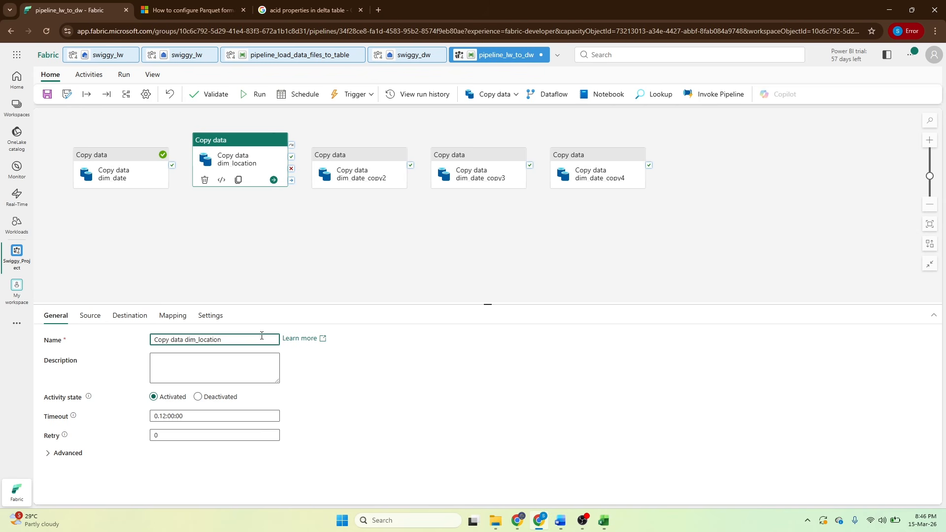
{"action": "left_click", "coordinate": [94, 328]}
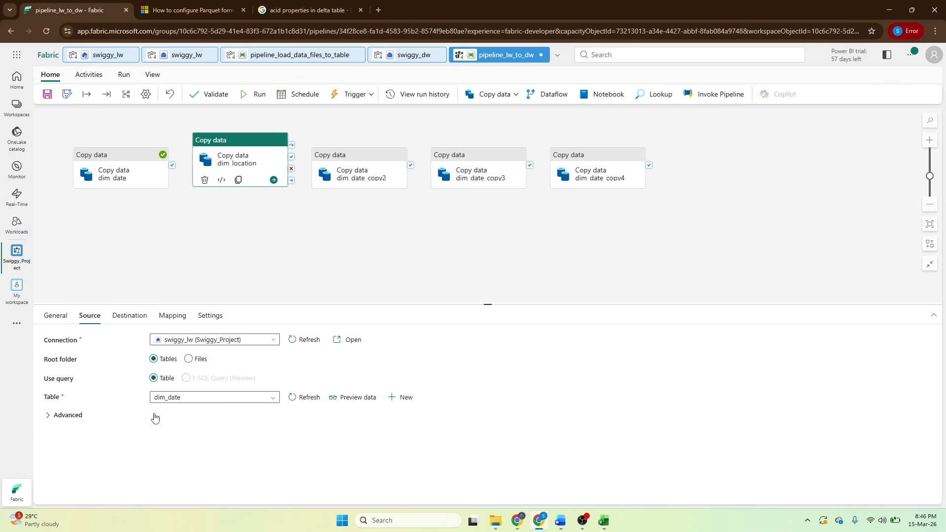
{"action": "left_click", "coordinate": [274, 398]}
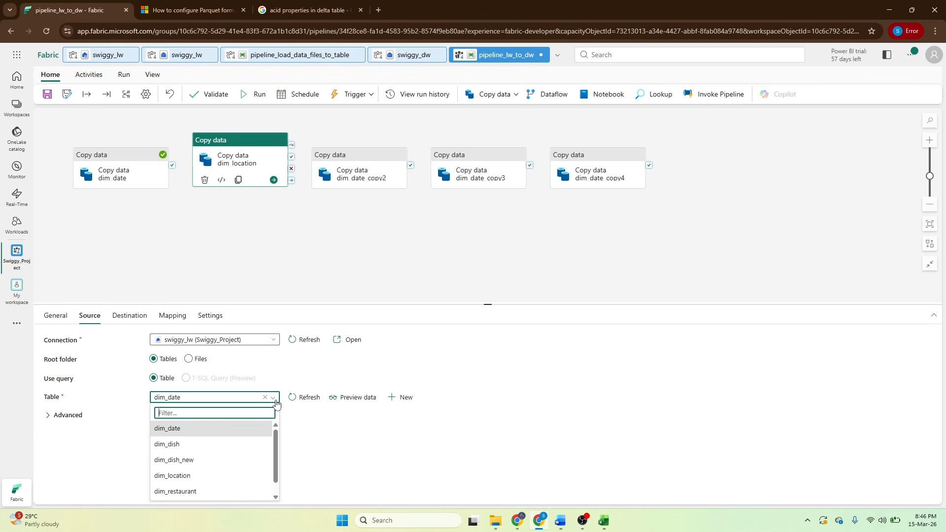
{"action": "left_click", "coordinate": [183, 477]}
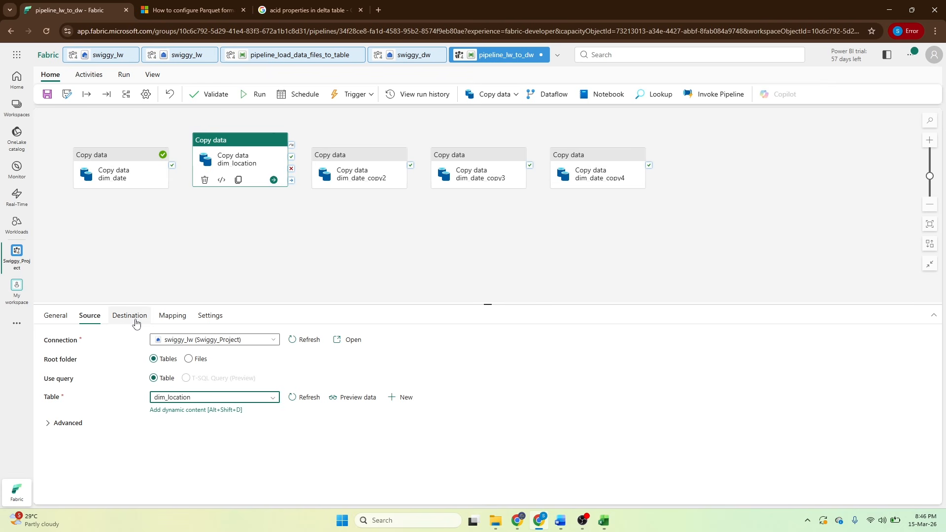
{"action": "double_click", "coordinate": [179, 402]}
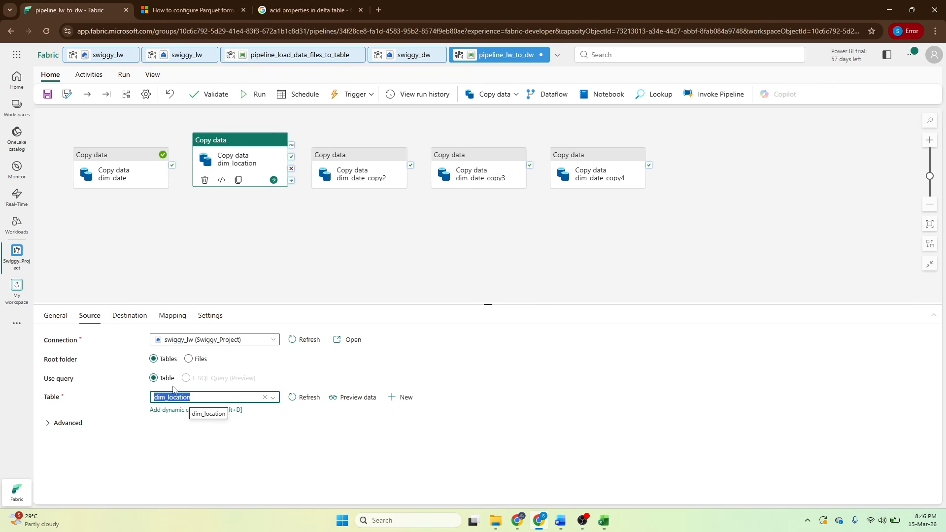
Change the destination table name from dim_date to dim_location.
{"action": "left_click", "coordinate": [130, 317]}
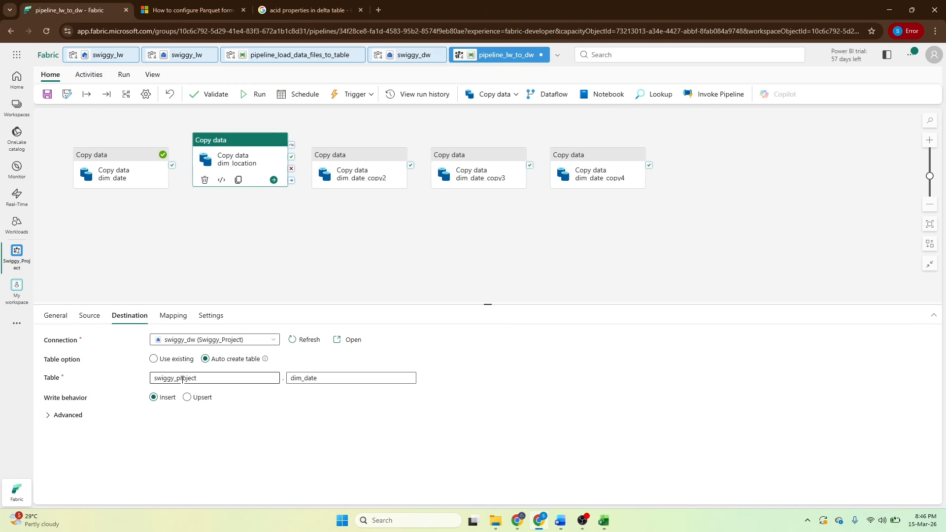
{"action": "double_click", "coordinate": [292, 378]}
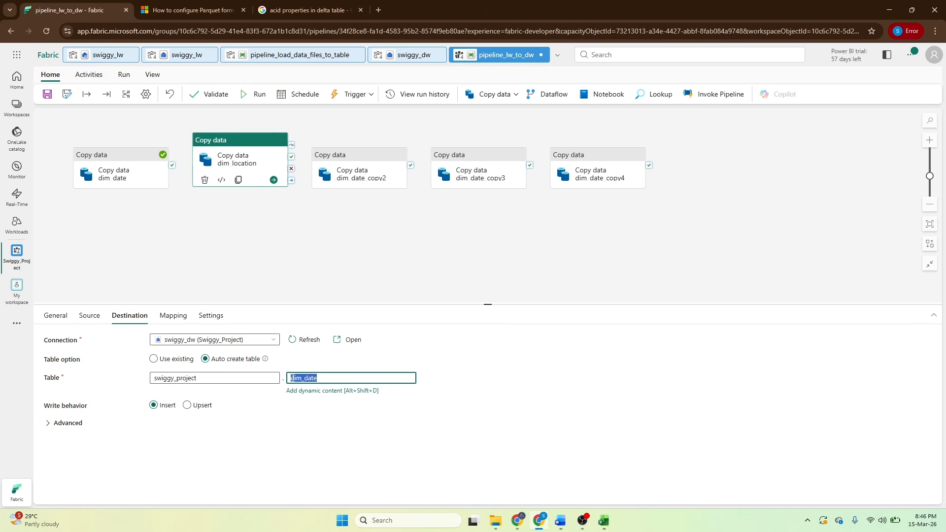
{"action": "key", "text": "ctrl+v"}
{"action": "left_click", "coordinate": [296, 263]}
{"action": "left_click", "coordinate": [334, 164]}
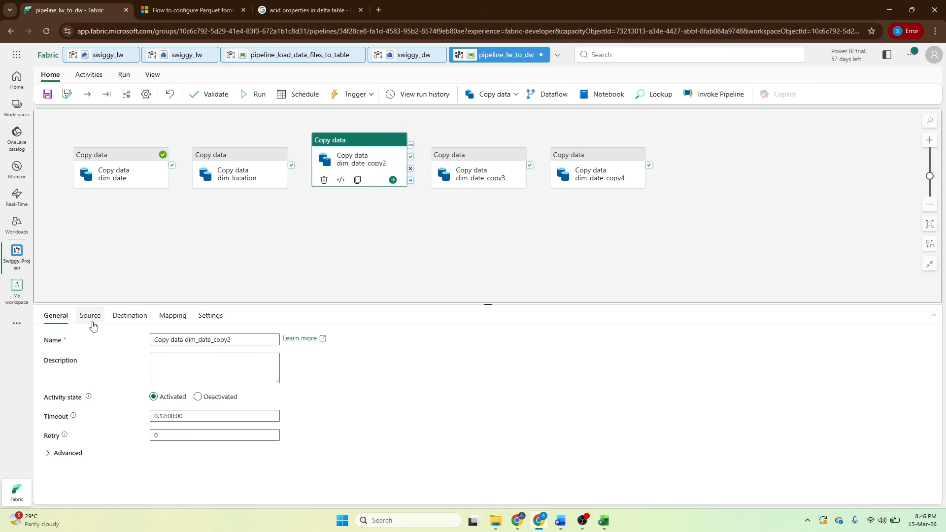
Set dim_date_copy2's source table to dim_dish and rename it Copy data dim_dish.
{"action": "left_click", "coordinate": [129, 315]}
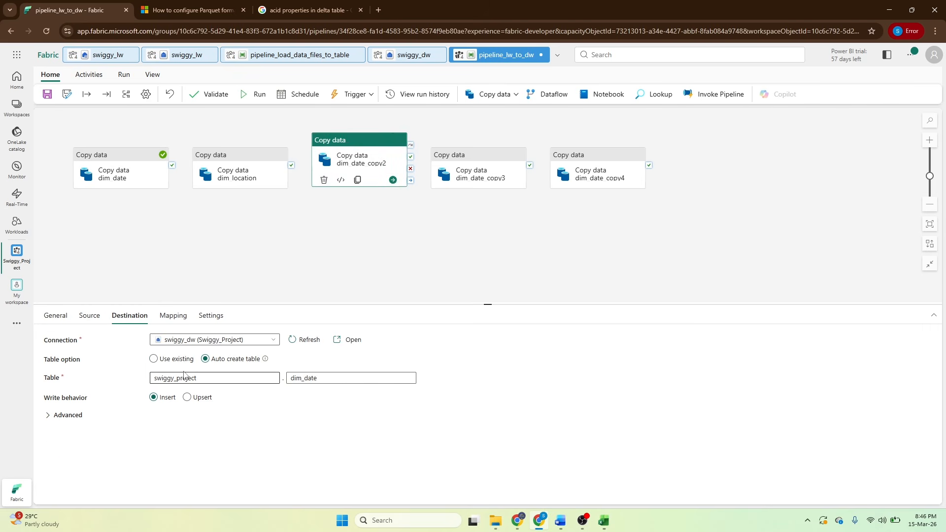
{"action": "left_click", "coordinate": [89, 316]}
{"action": "left_click", "coordinate": [276, 402]}
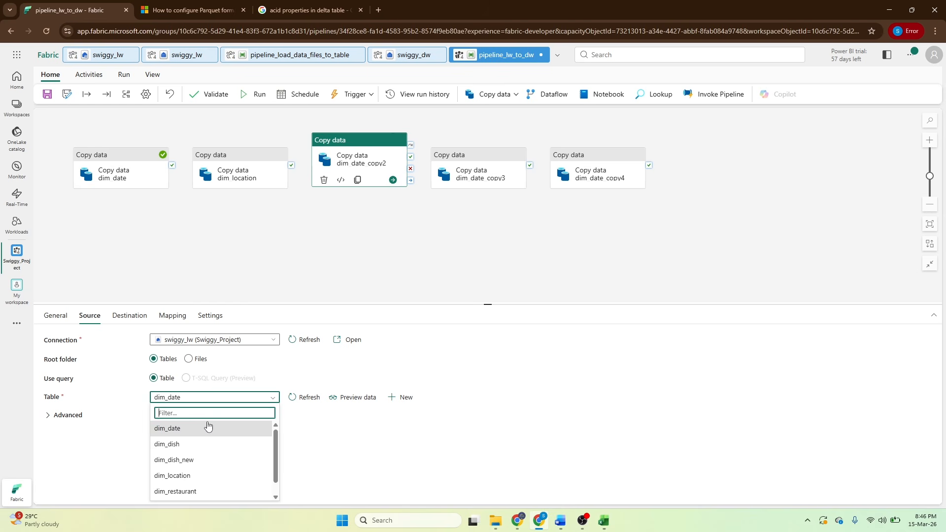
{"action": "left_click", "coordinate": [187, 445]}
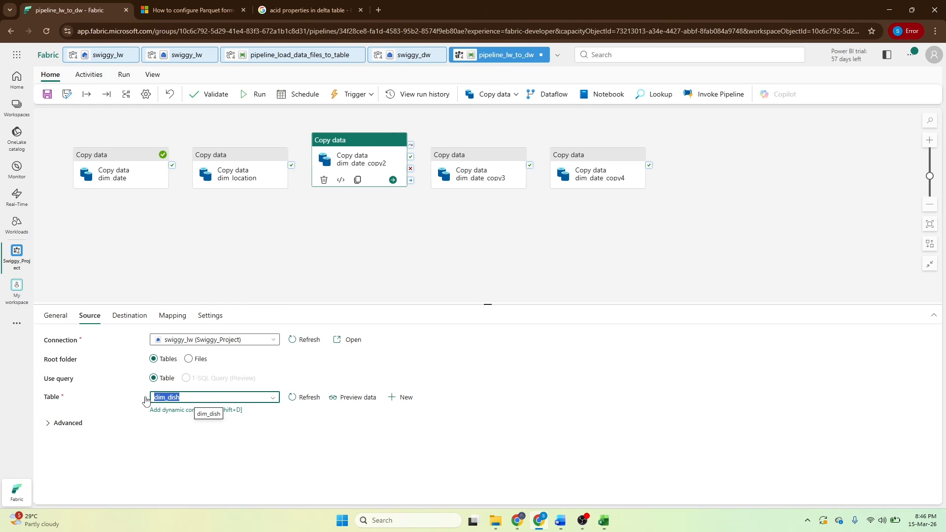
{"action": "left_click", "coordinate": [56, 316]}
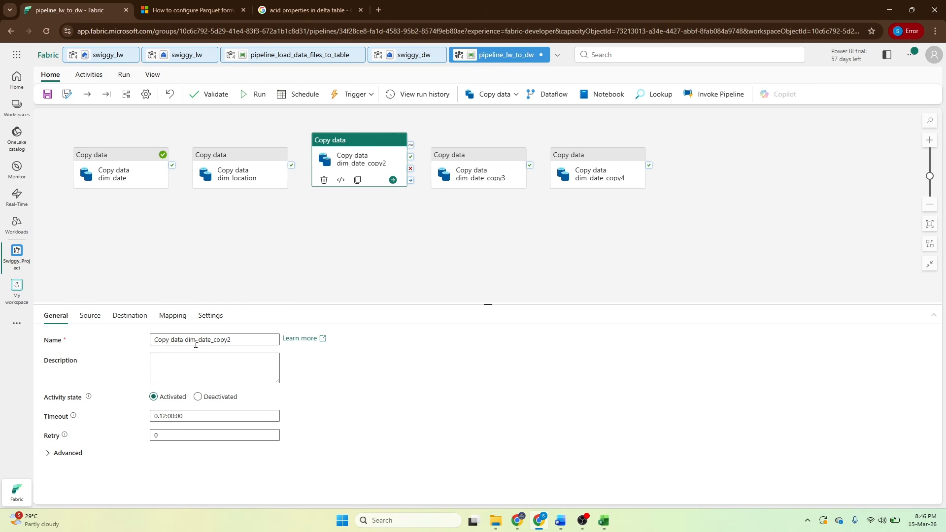
{"action": "left_click_drag", "start_coordinate": [185, 340], "coordinate": [238, 339]}
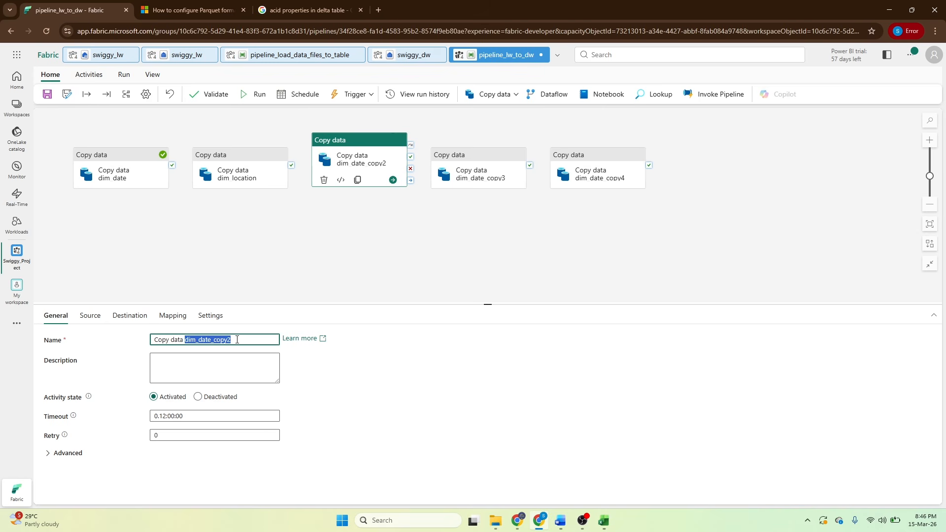
{"action": "key", "text": "ctrl+v"}
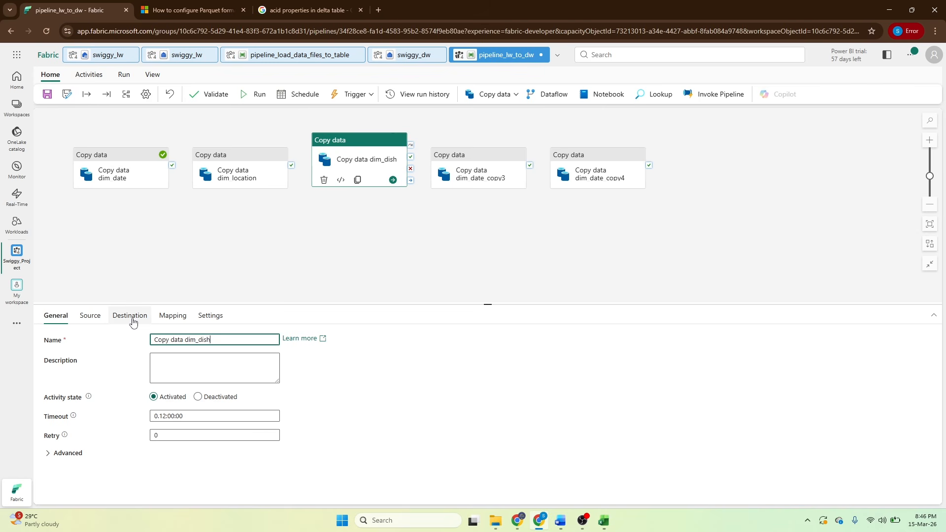
Change the destination table name from dim_date to dim_dish.
{"action": "left_click", "coordinate": [130, 316]}
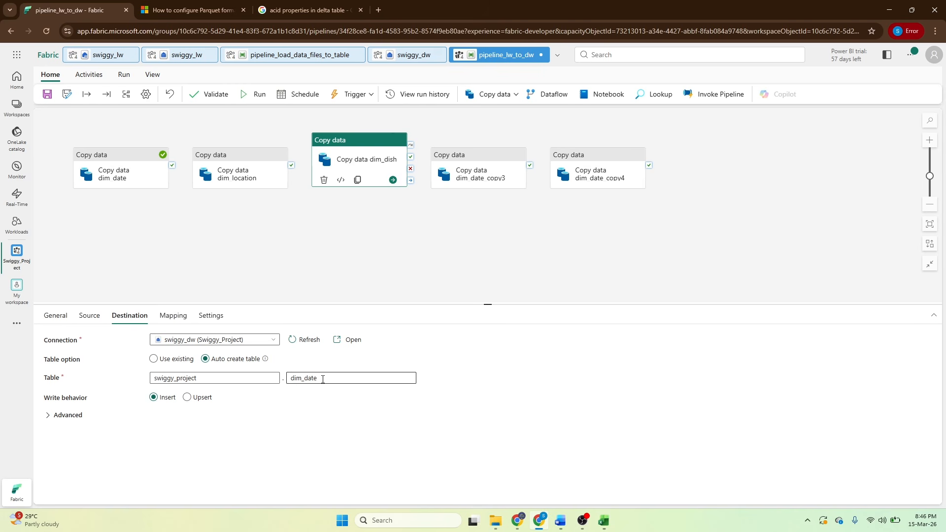
{"action": "double_click", "coordinate": [287, 378]}
{"action": "key", "text": "ctrl+v"}
{"action": "left_click", "coordinate": [323, 438]}
{"action": "left_click", "coordinate": [449, 161]}
Set dim_date_copy3's source table to dim_restaurant and rename it Copy data dim_restaurant.
{"action": "left_click", "coordinate": [93, 319]}
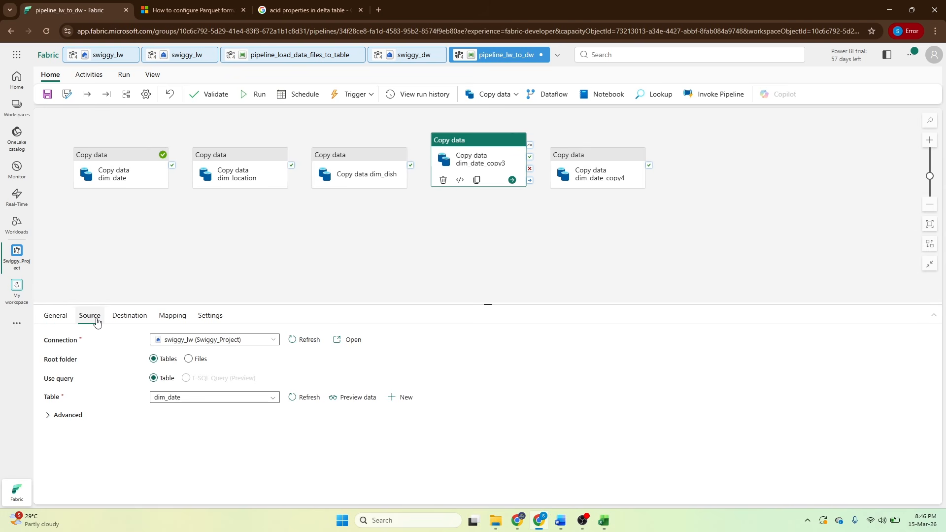
{"action": "left_click", "coordinate": [274, 397]}
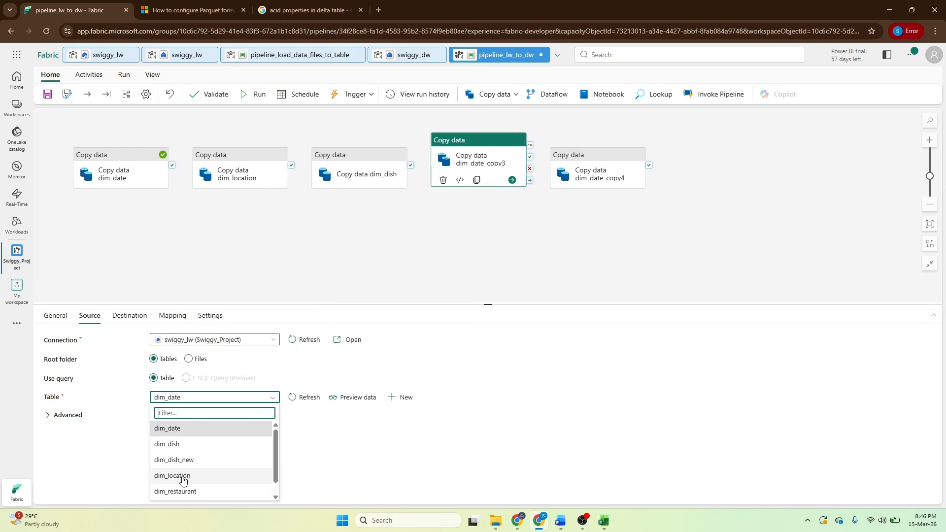
{"action": "scroll", "coordinate": [177, 445], "scroll_direction": "down", "scroll_amount": 1}
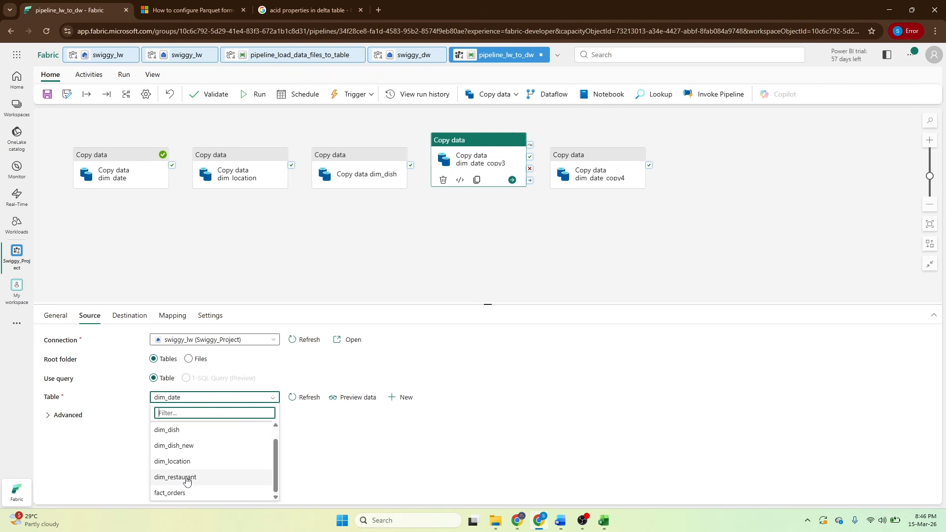
{"action": "left_click", "coordinate": [170, 478]}
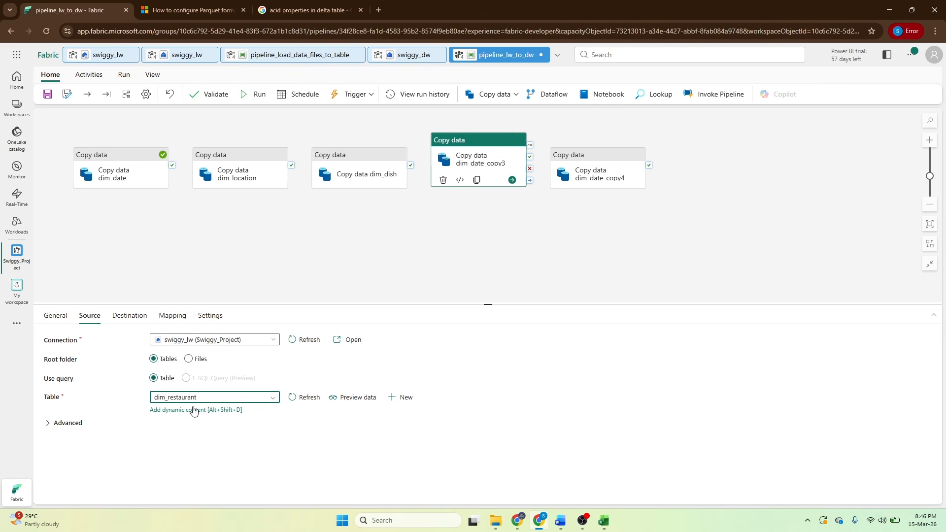
{"action": "left_click_drag", "start_coordinate": [197, 397], "coordinate": [151, 402]}
{"action": "left_click", "coordinate": [56, 316]}
{"action": "left_click_drag", "start_coordinate": [183, 340], "coordinate": [249, 339]}
{"action": "key", "text": "ctrl+v"}
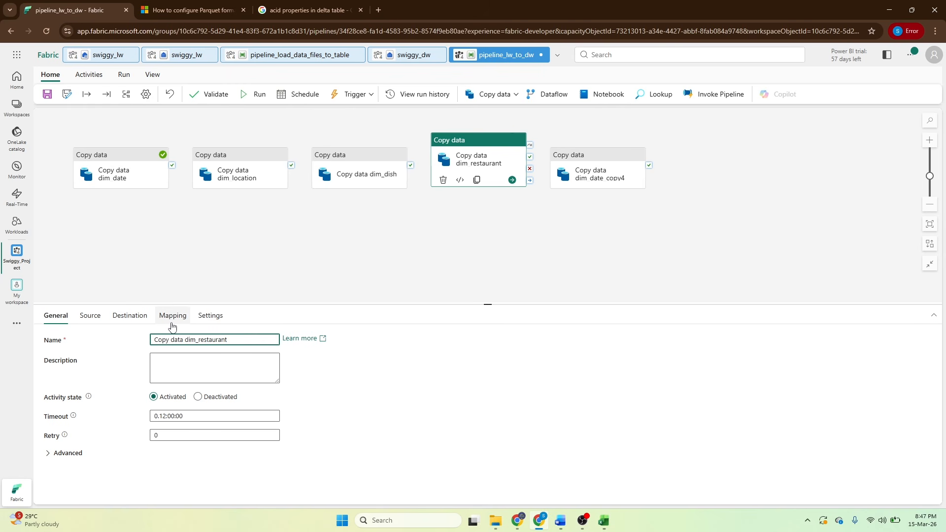
Change the destination table name from dim_date to dim_restaurant.
{"action": "left_click", "coordinate": [140, 323]}
{"action": "left_click", "coordinate": [290, 378]}
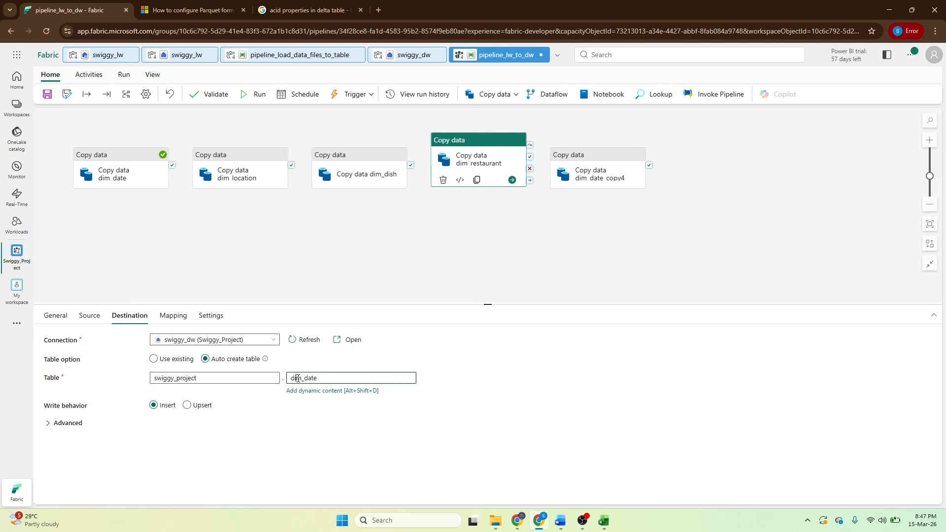
{"action": "left_click_drag", "start_coordinate": [290, 377], "coordinate": [330, 377]}
{"action": "key", "text": "ctrl+v"}
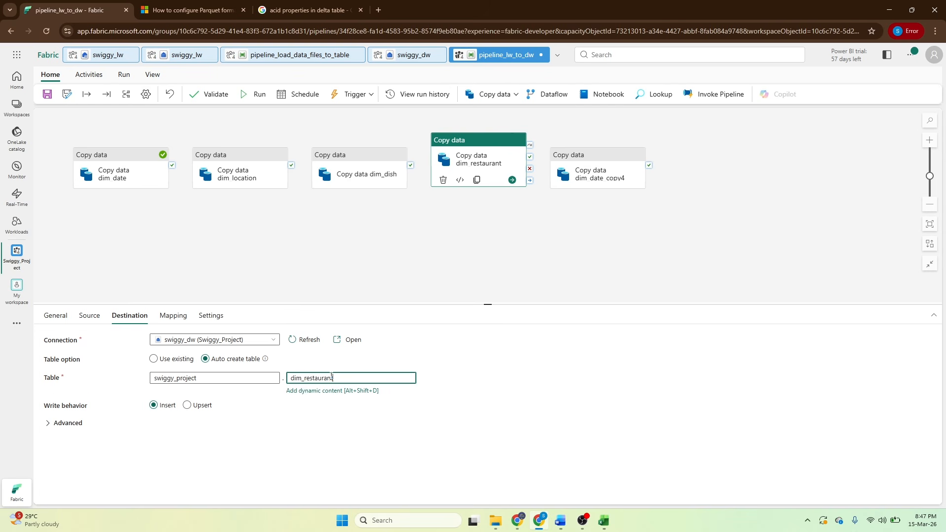
{"action": "left_click", "coordinate": [579, 162]}
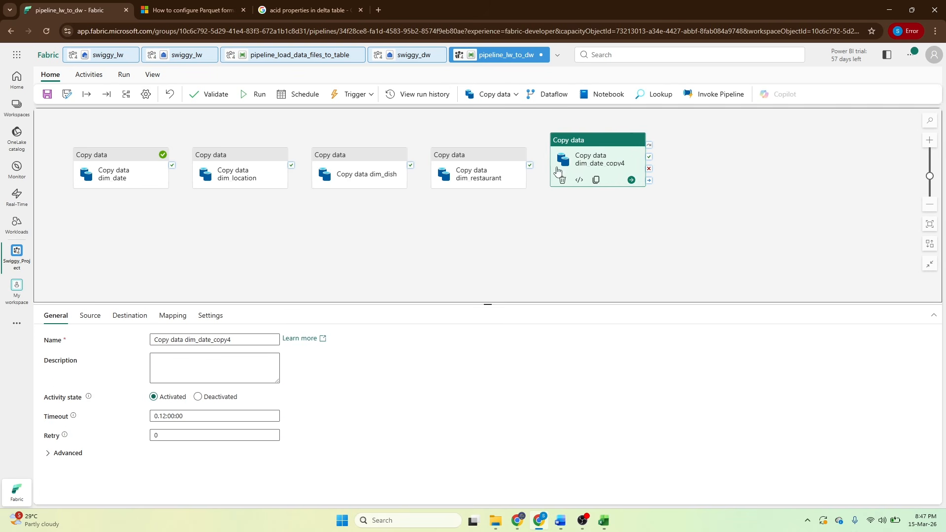
Set dim_date_copy4's source table to fact_orders and rename it Copy data fact_orders.
{"action": "left_click", "coordinate": [92, 320]}
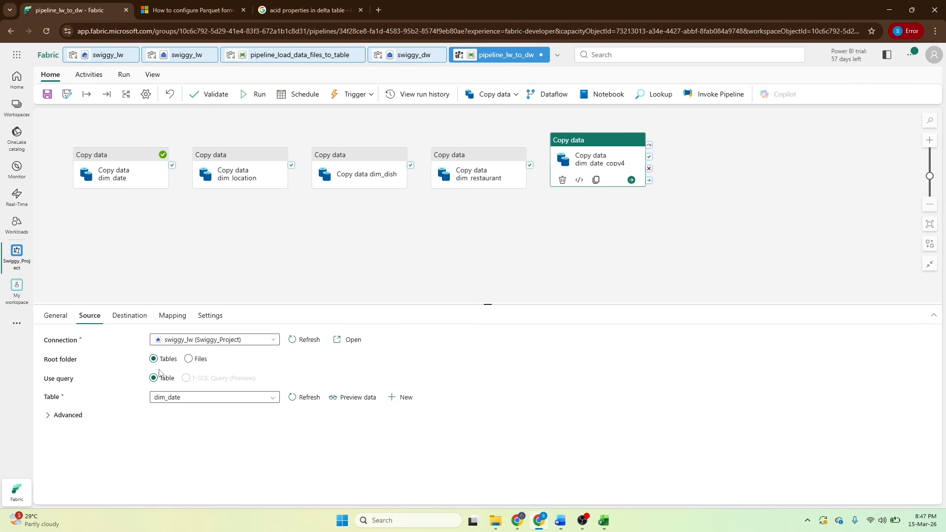
{"action": "left_click", "coordinate": [273, 398]}
{"action": "scroll", "coordinate": [204, 464], "scroll_direction": "down", "scroll_amount": 2}
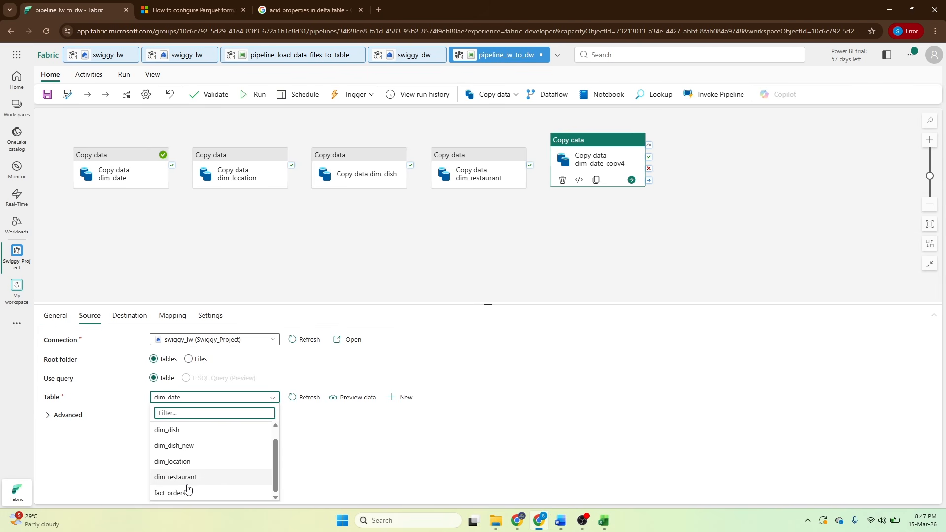
{"action": "left_click", "coordinate": [185, 491]}
{"action": "double_click", "coordinate": [178, 397]}
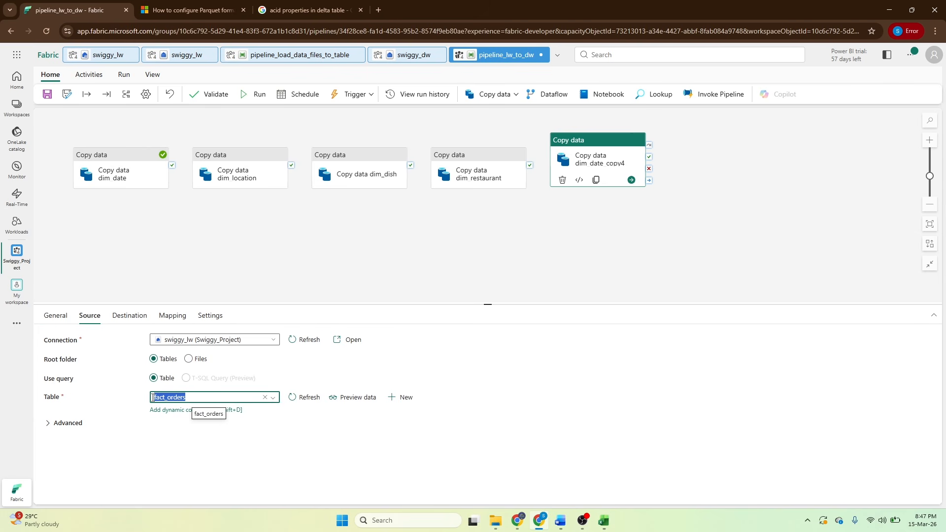
{"action": "left_click", "coordinate": [54, 320]}
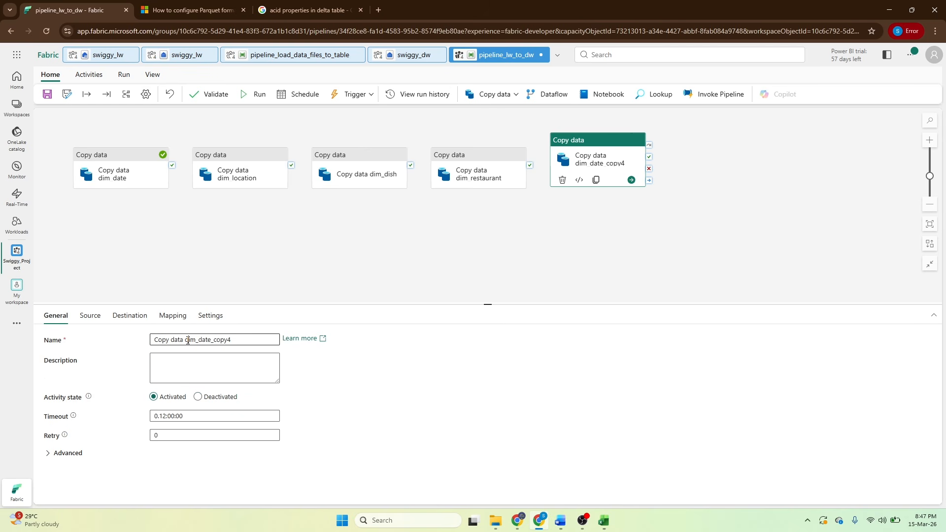
{"action": "left_click_drag", "start_coordinate": [188, 340], "coordinate": [239, 339]}
{"action": "key", "text": "BackSpace"}
{"action": "key", "text": "BackSpace"}
{"action": "type", "text": "fact_orders"}
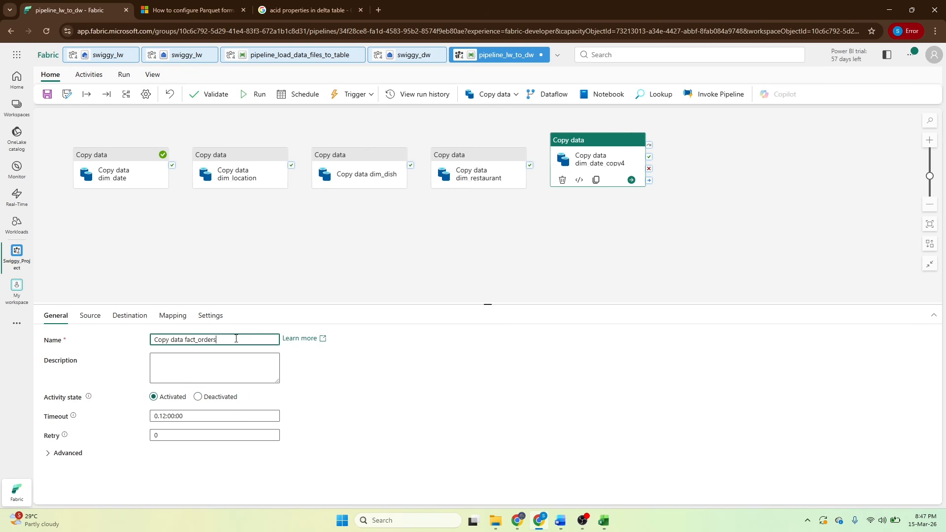
Change the destination table name from dim_date to fact_orders.
{"action": "left_click", "coordinate": [113, 325]}
{"action": "double_click", "coordinate": [294, 379]}
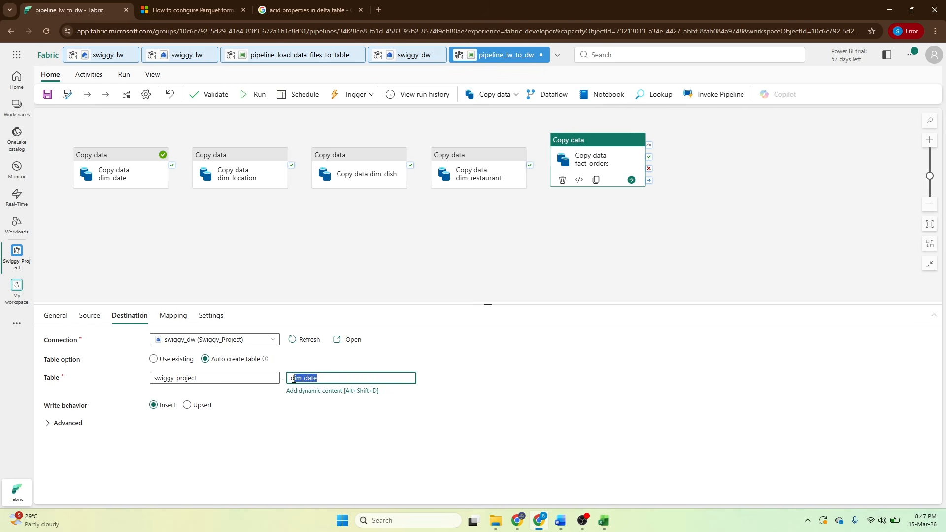
{"action": "key", "text": "ctrl+v"}
{"action": "left_click", "coordinate": [304, 283]}
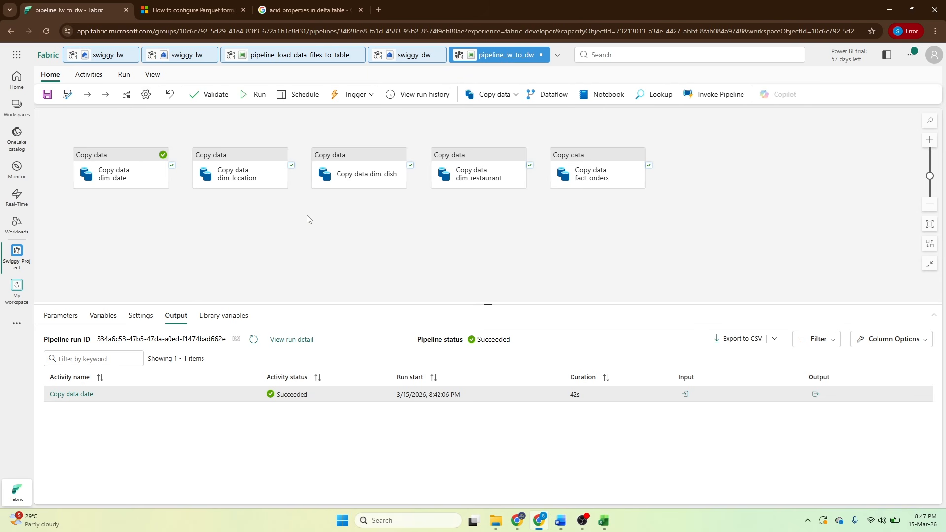
Validate pipeline_lw_to_dw, save and run it, and enlarge the Output pane.
{"action": "left_click", "coordinate": [211, 94]}
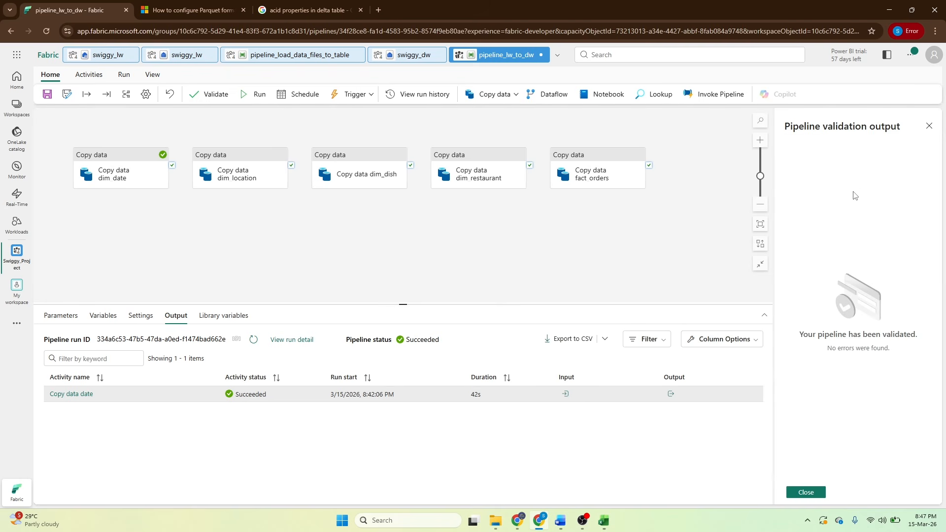
{"action": "left_click", "coordinate": [819, 498]}
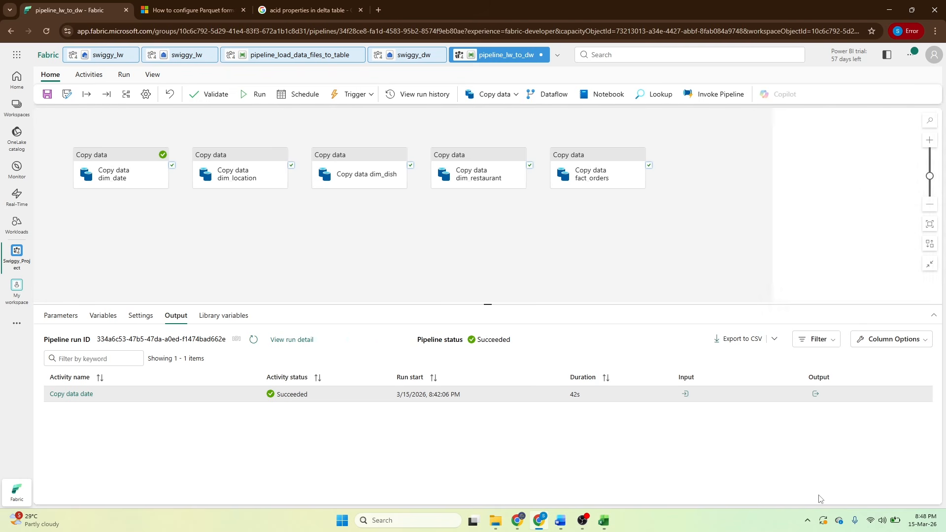
{"action": "left_click", "coordinate": [245, 95]}
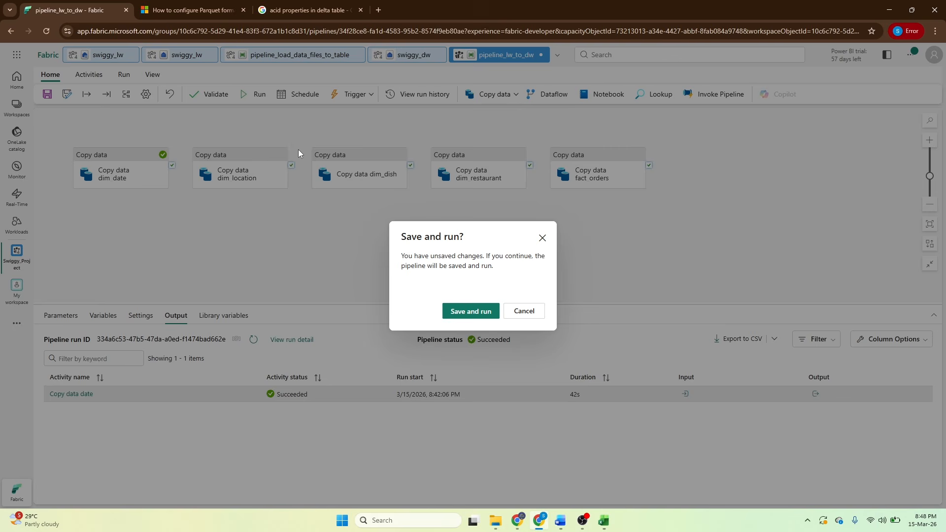
{"action": "left_click", "coordinate": [459, 312]}
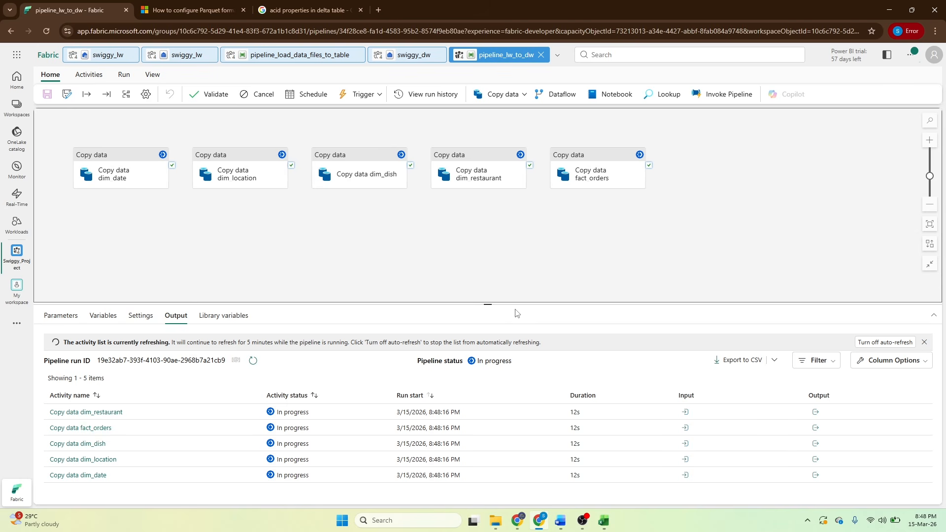
{"action": "left_click_drag", "start_coordinate": [519, 303], "coordinate": [519, 287]}
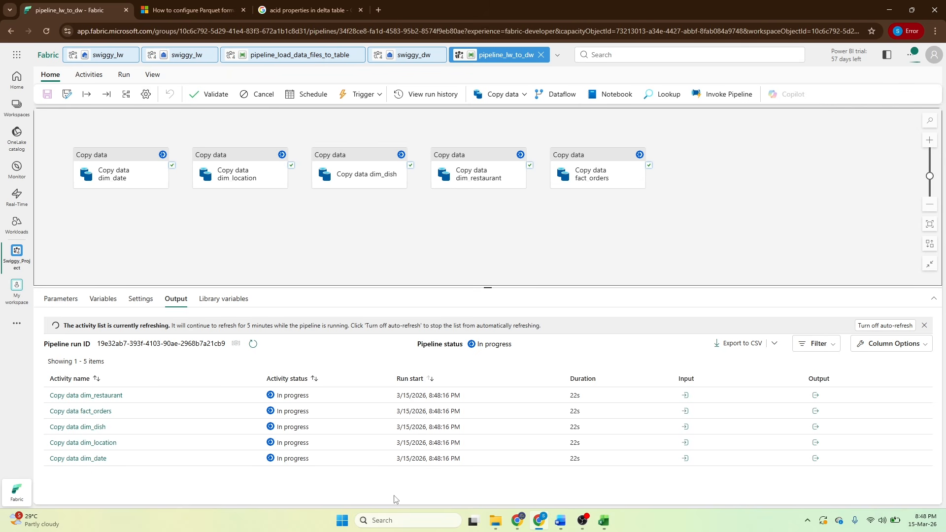
Minimize OBS Studio to show the pipeline run with all five copy activities succeeded.
{"action": "left_click", "coordinate": [580, 521]}
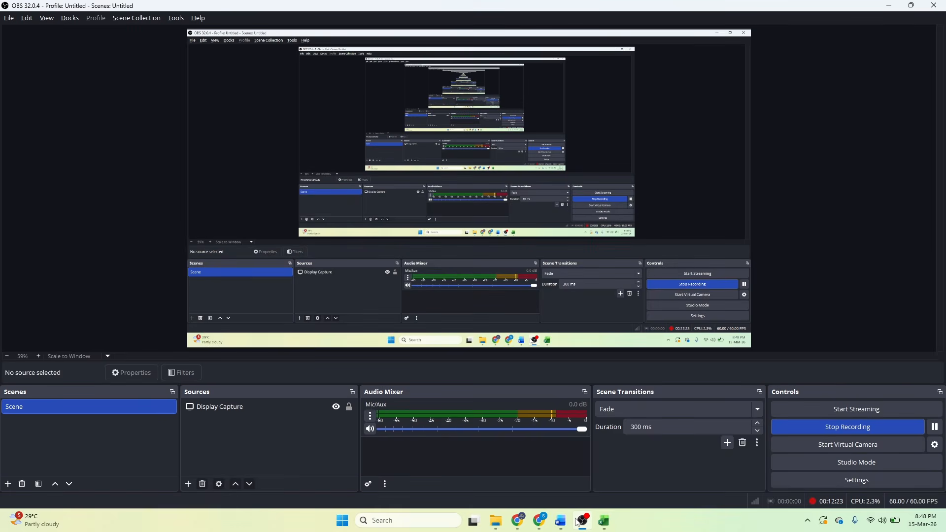
{"action": "left_click", "coordinate": [581, 521]}
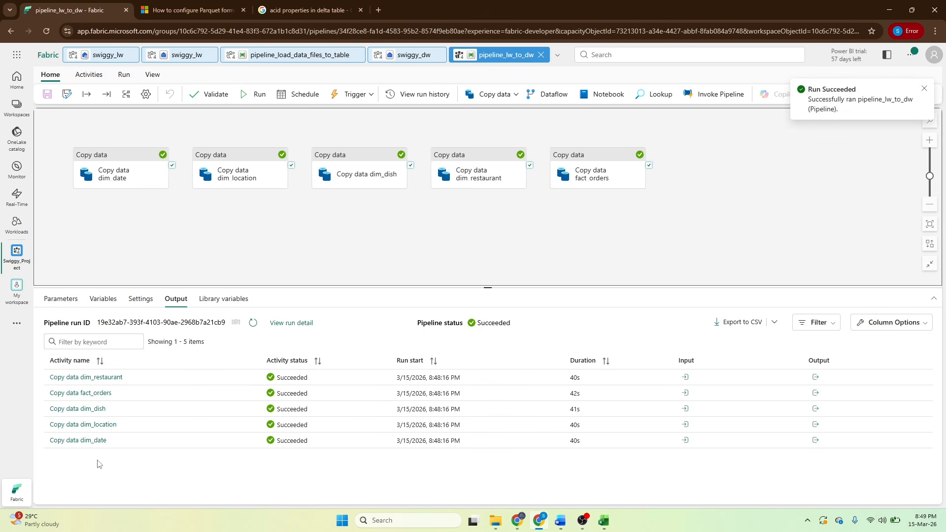
{"action": "left_click", "coordinate": [75, 378]}
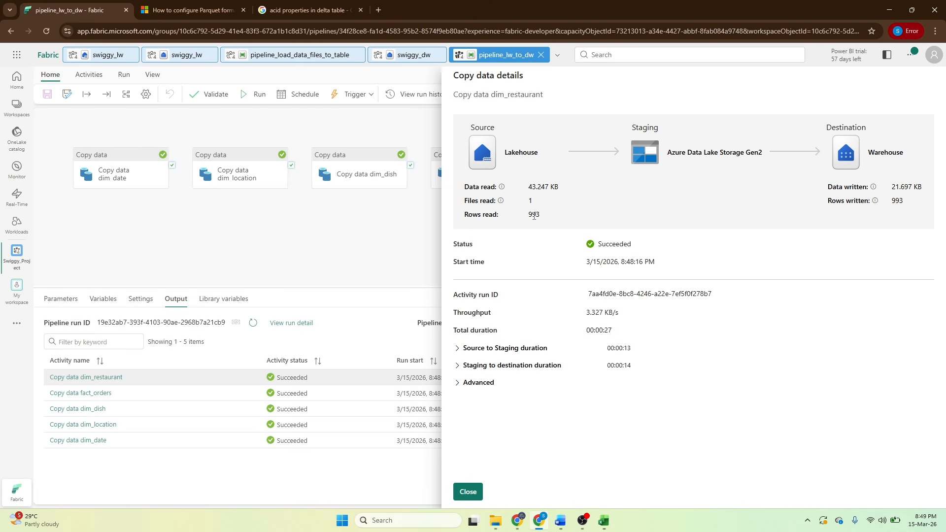
{"action": "double_click", "coordinate": [900, 203]}
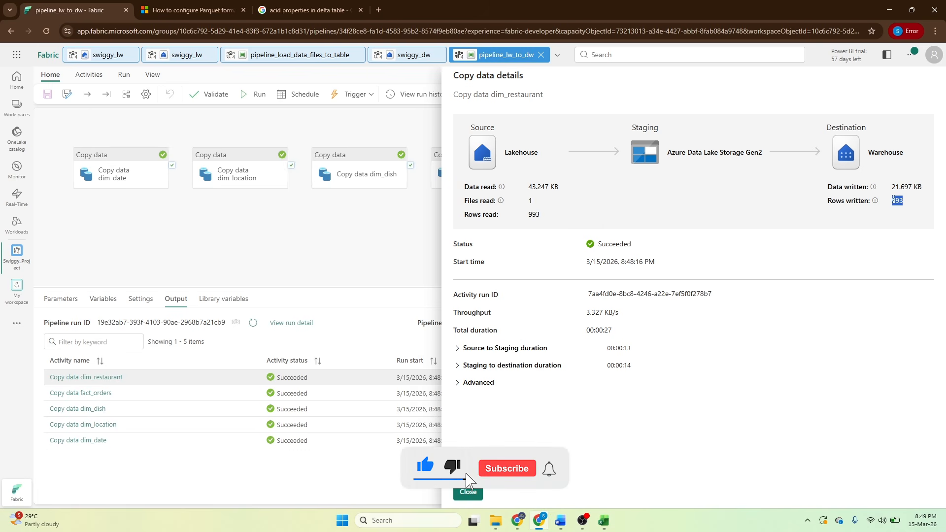
{"action": "left_click_drag", "start_coordinate": [528, 189], "coordinate": [560, 188]}
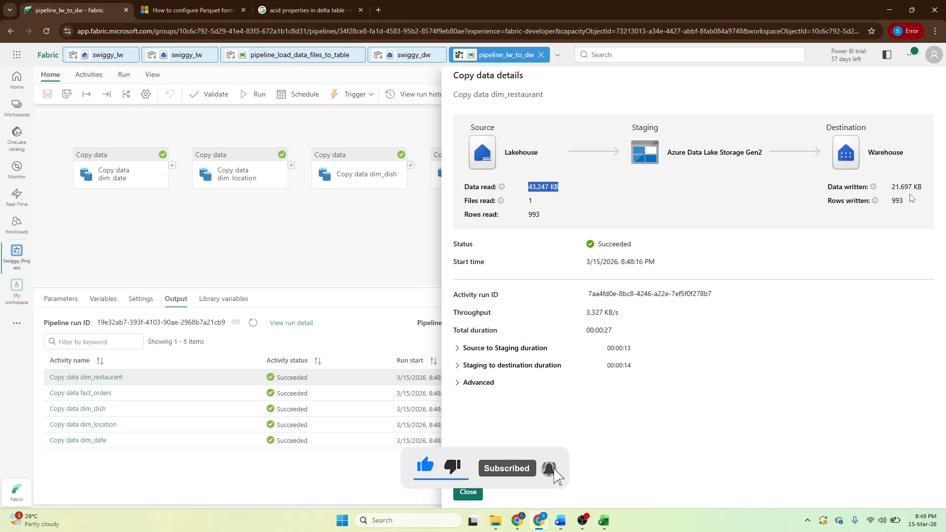
{"action": "left_click", "coordinate": [909, 189]}
{"action": "double_click", "coordinate": [908, 189]}
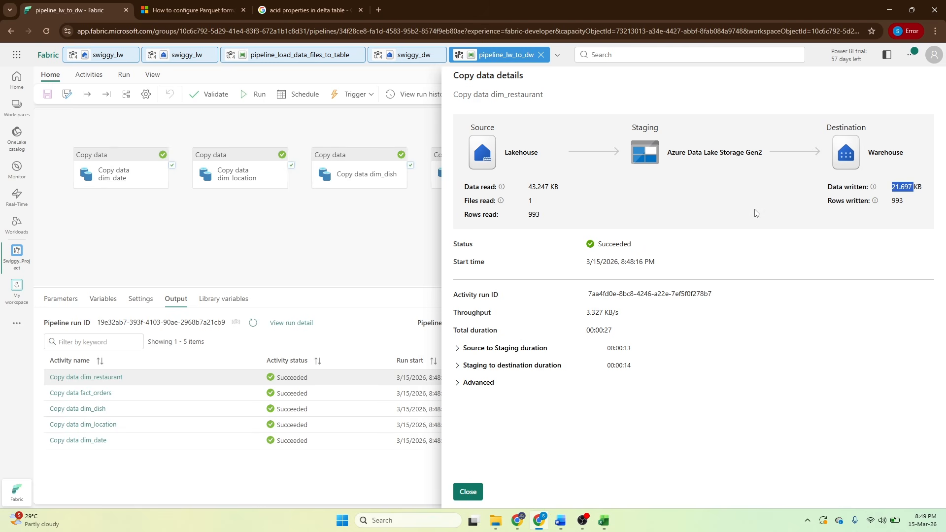
{"action": "left_click", "coordinate": [94, 394]}
{"action": "double_click", "coordinate": [542, 218]}
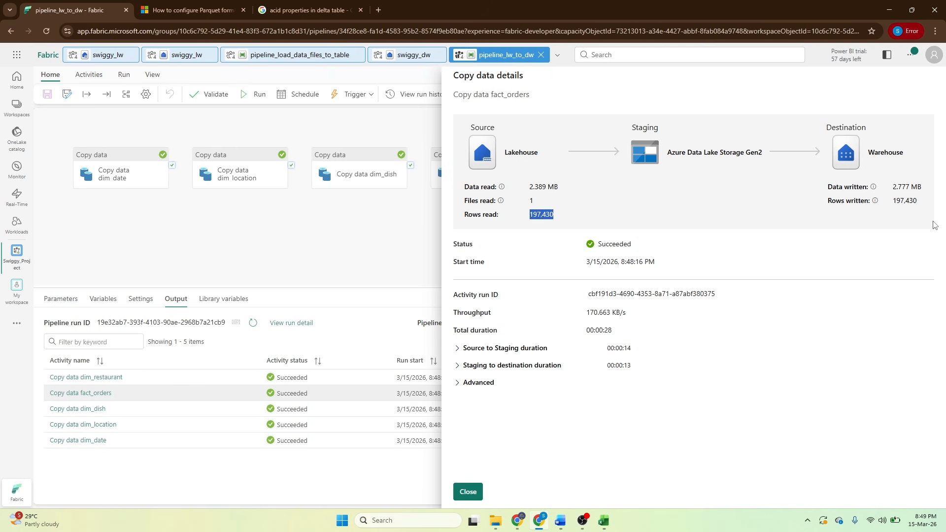
{"action": "double_click", "coordinate": [902, 202]}
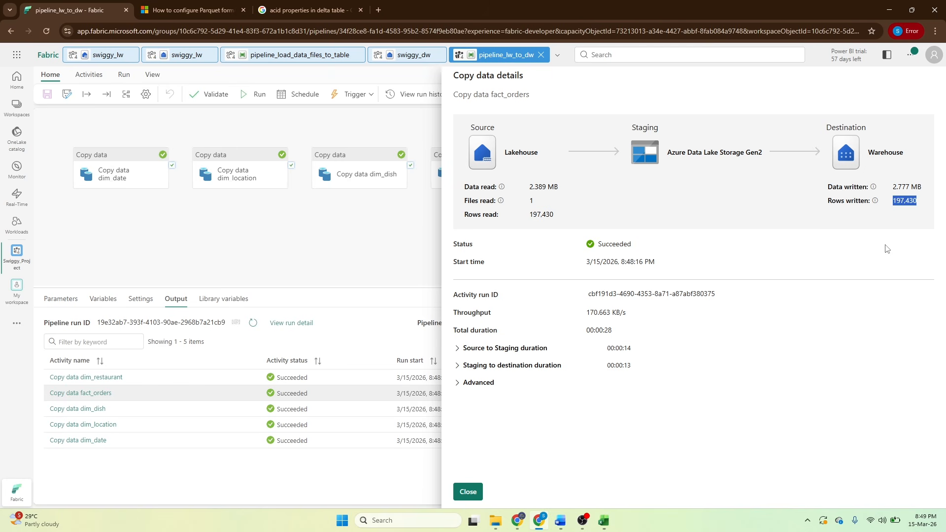
{"action": "left_click", "coordinate": [469, 492]}
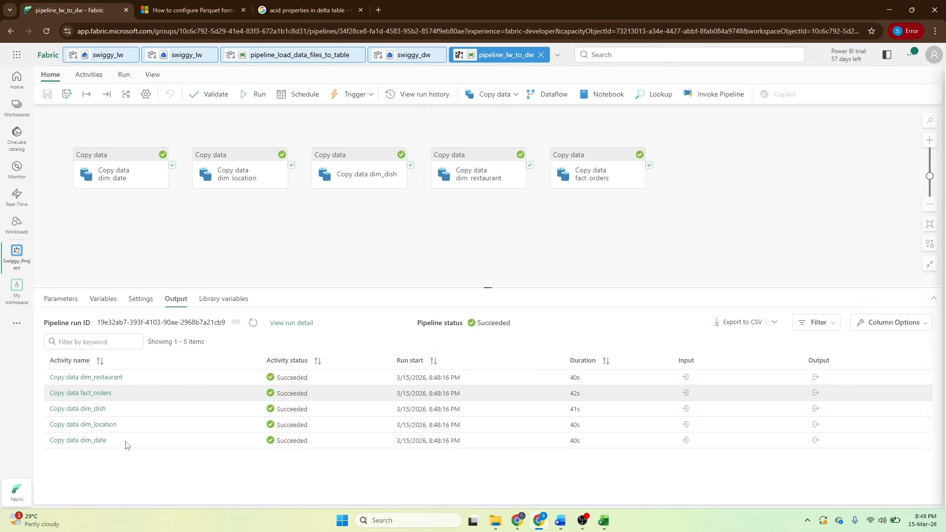
{"action": "left_click", "coordinate": [76, 410]}
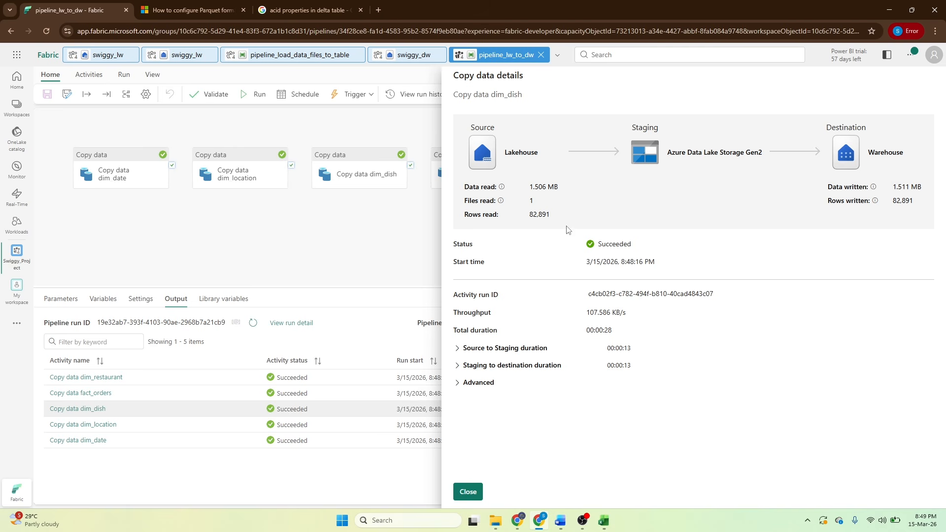
{"action": "double_click", "coordinate": [541, 215]}
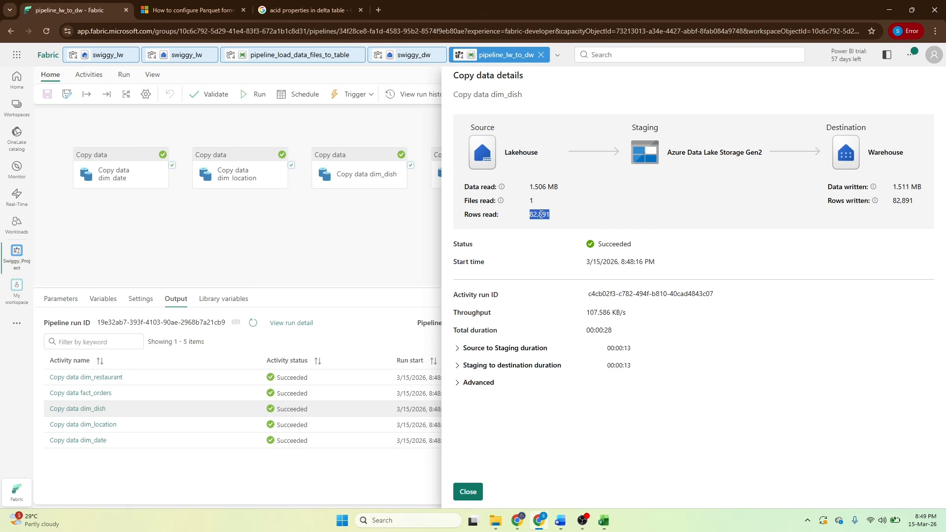
{"action": "double_click", "coordinate": [901, 202]}
{"action": "left_click", "coordinate": [476, 494]}
{"action": "left_click", "coordinate": [72, 427]}
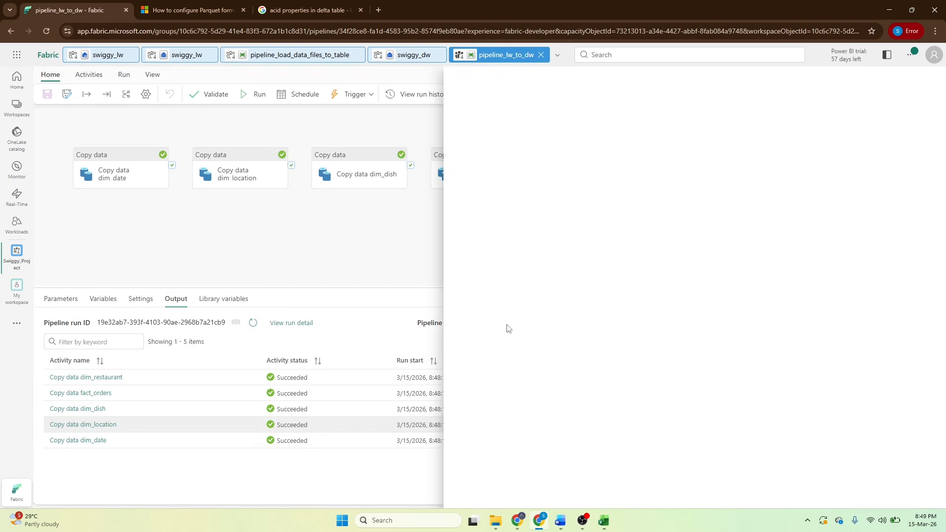
{"action": "double_click", "coordinate": [532, 216]}
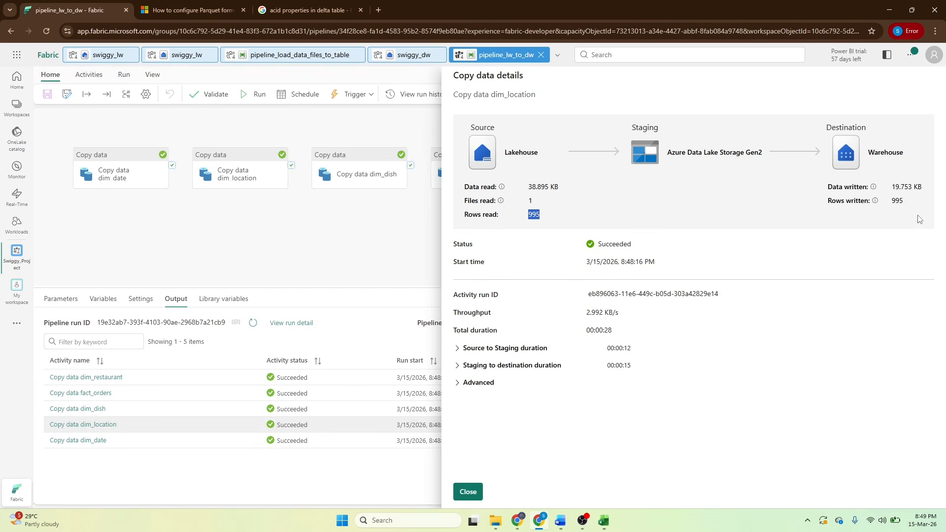
{"action": "left_click", "coordinate": [903, 201]}
{"action": "left_click", "coordinate": [475, 491]}
{"action": "left_click", "coordinate": [75, 443]}
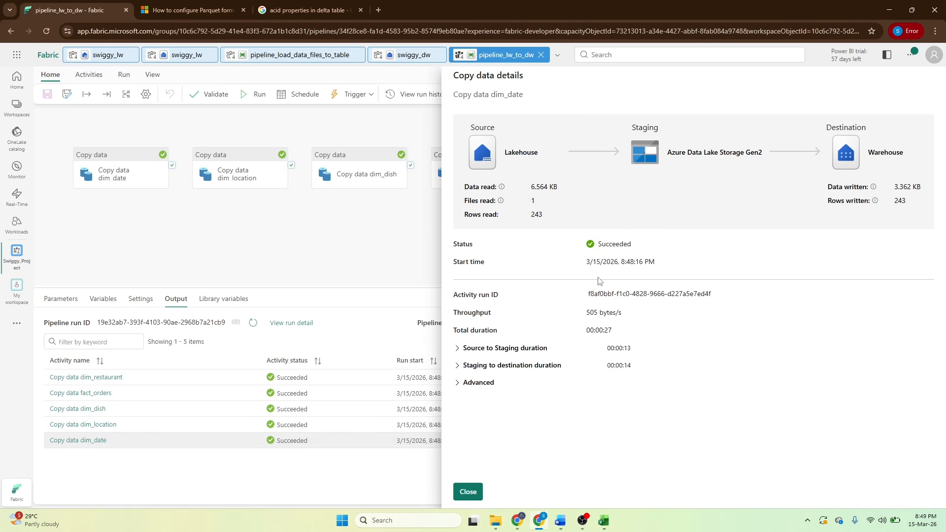
{"action": "double_click", "coordinate": [537, 215]}
{"action": "double_click", "coordinate": [900, 201]}
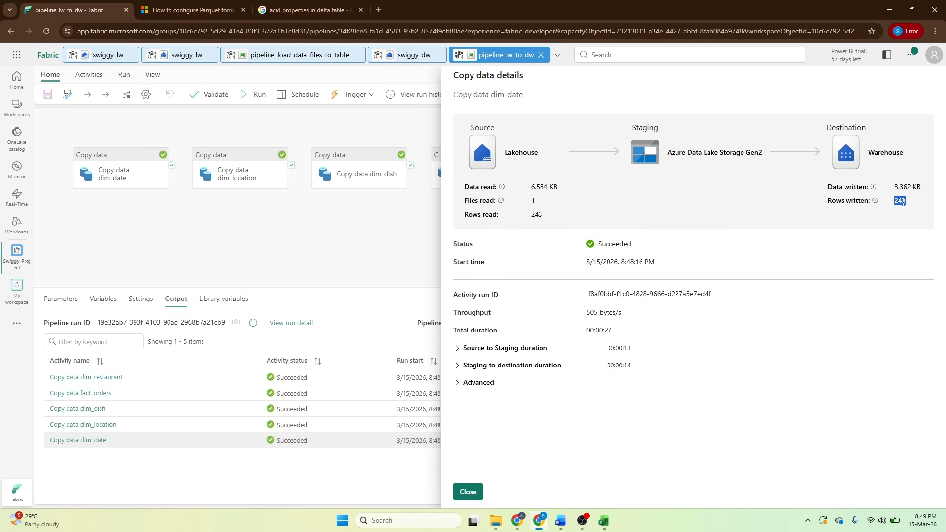
{"action": "left_click", "coordinate": [467, 491]}
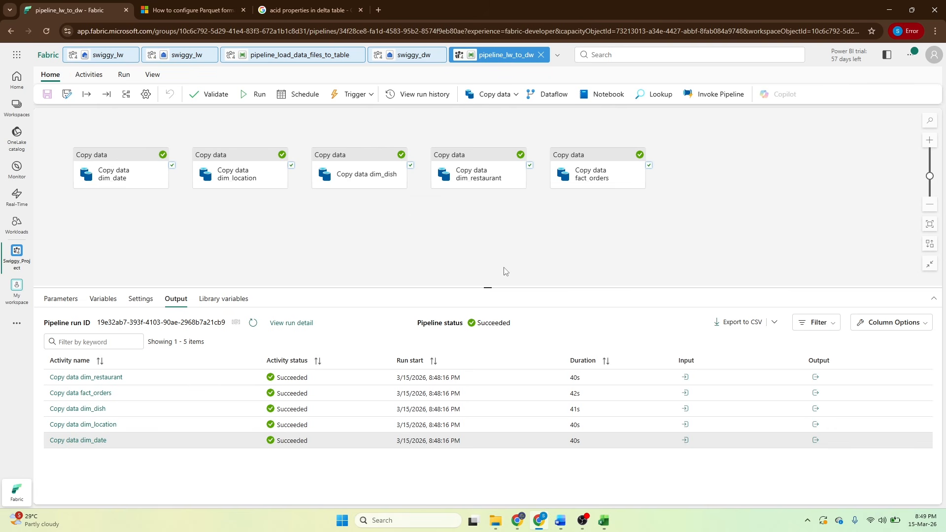
In the swiggy_dw warehouse query, delete the drop table statement.
{"action": "left_click", "coordinate": [404, 57]}
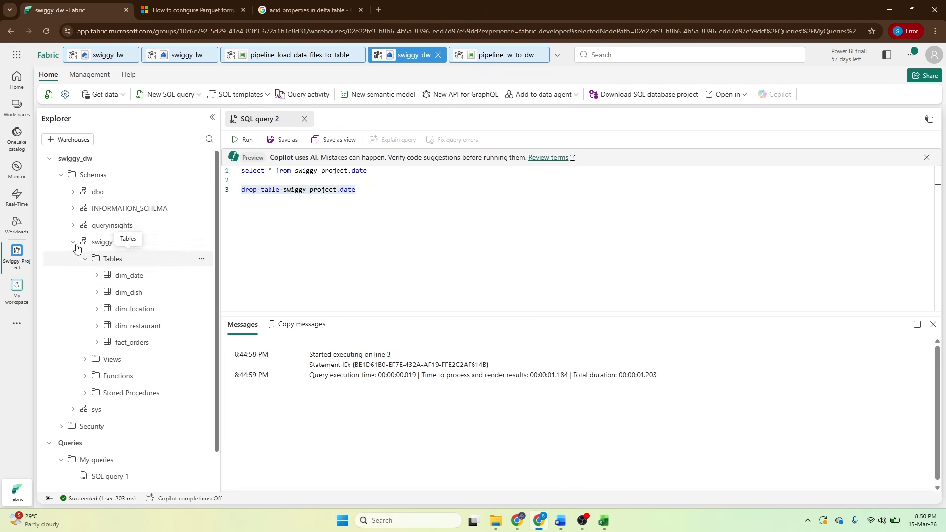
{"action": "left_click", "coordinate": [301, 255]}
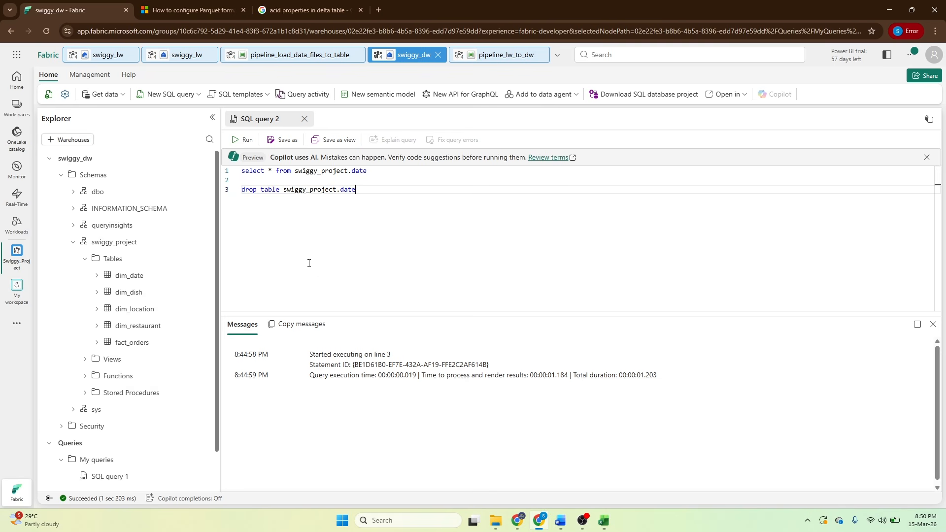
{"action": "left_click_drag", "start_coordinate": [374, 192], "coordinate": [234, 193]}
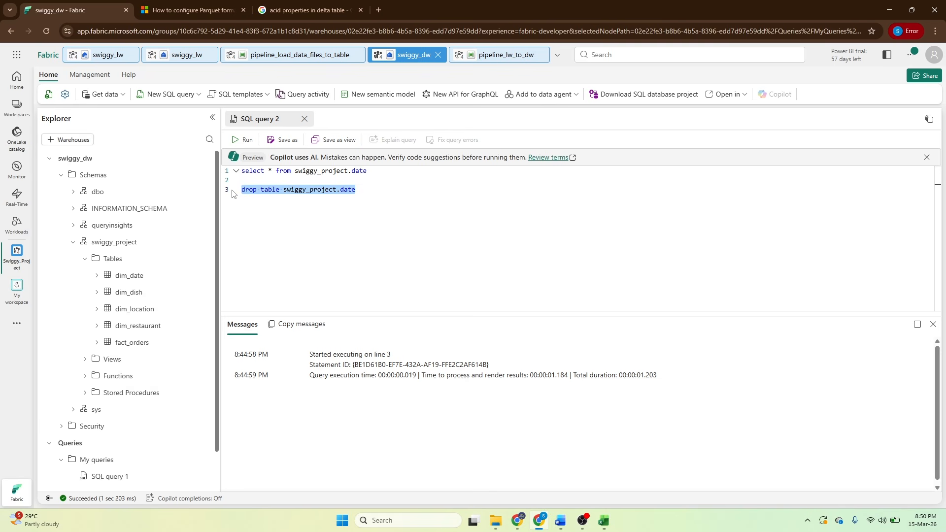
{"action": "key", "text": "Delete"}
Change the query to select * from swiggy_project.dim_date using autocomplete.
{"action": "left_click_drag", "start_coordinate": [367, 171], "coordinate": [356, 173]}
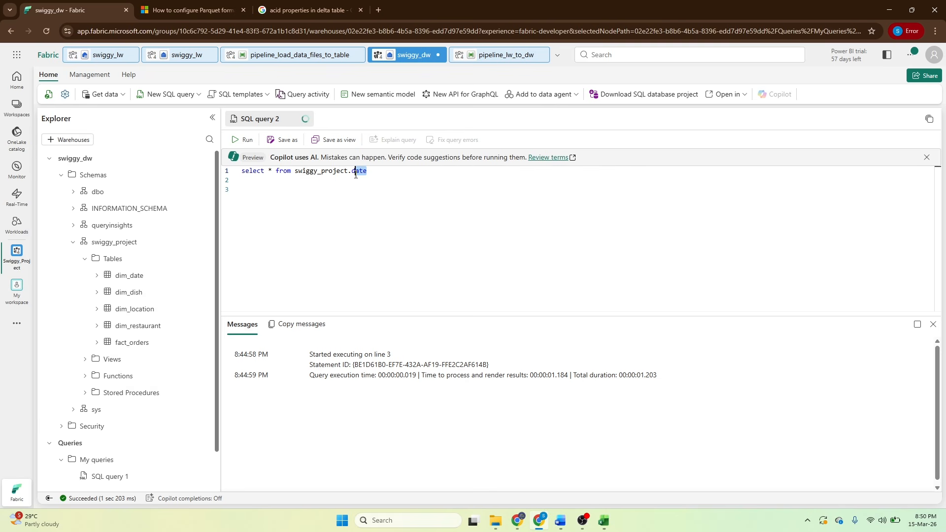
{"action": "key", "text": "BackSpace"}
{"action": "key", "text": "BackSpace"}
{"action": "key", "text": "Escape"}
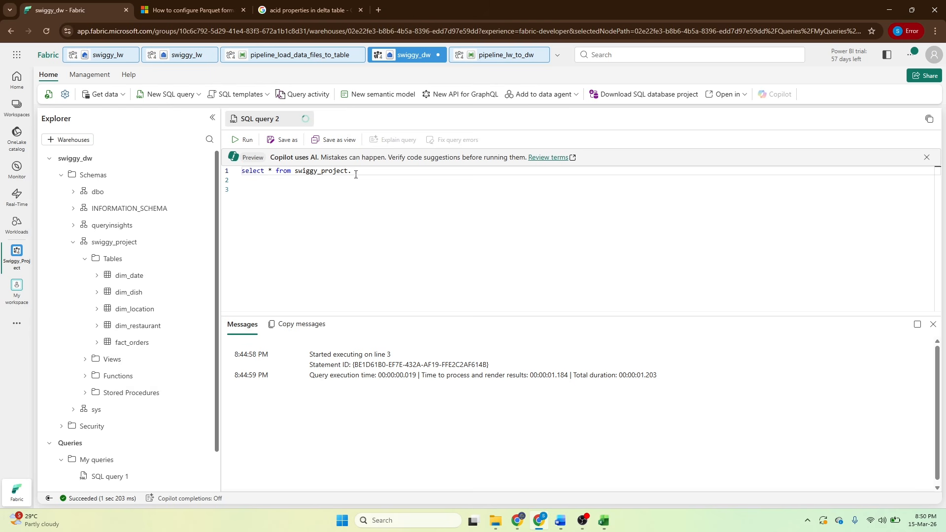
{"action": "type", "text": "dim"}
{"action": "key", "text": "Return"}
{"action": "mouse_move", "coordinate": [309, 168]}
{"action": "left_click_drag", "start_coordinate": [295, 172], "coordinate": [242, 171]}
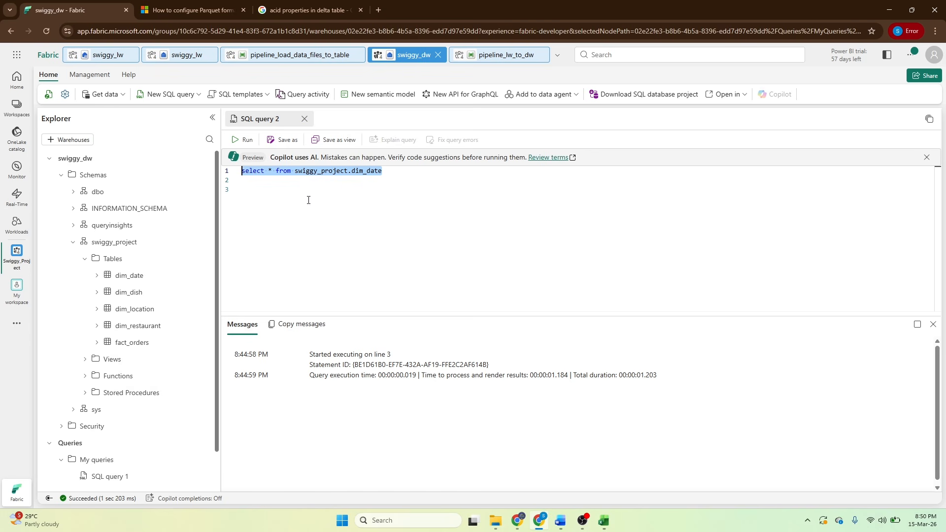
{"action": "scroll", "coordinate": [88, 434], "scroll_direction": "down", "scroll_amount": 1}
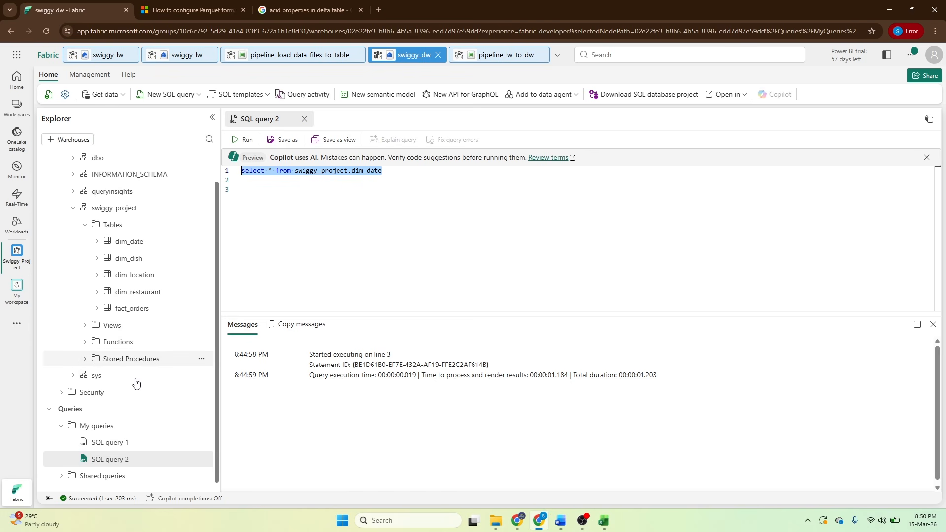
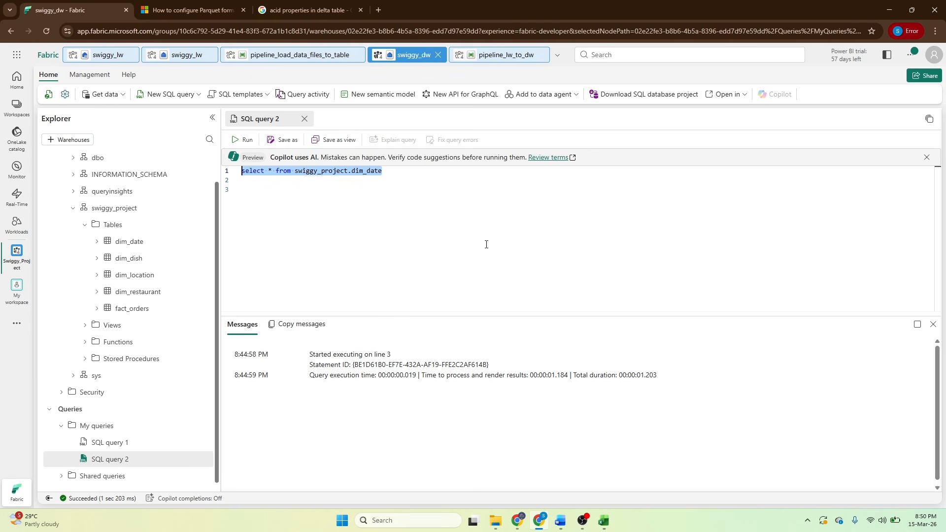
Run the swiggy_project.dim_date select query, returning 243 rows of date_id and order_date.
{"action": "left_click", "coordinate": [246, 140]}
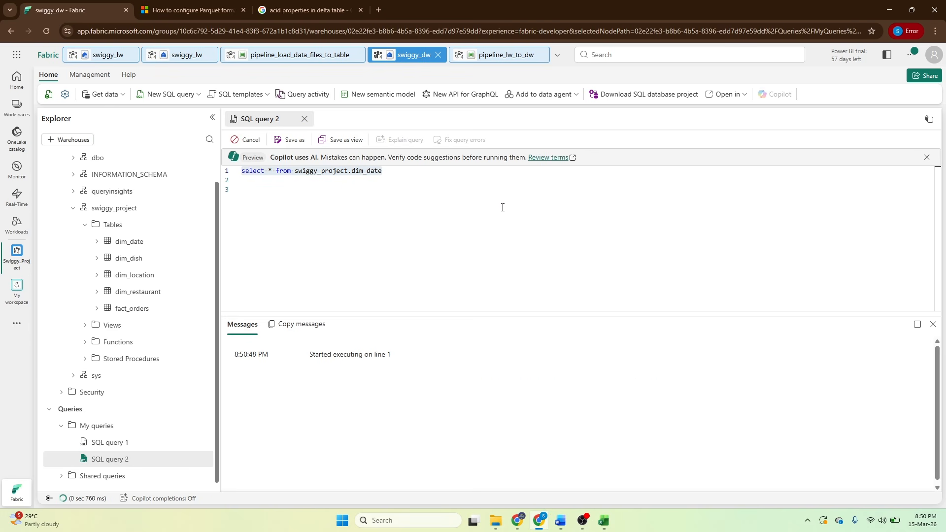
{"action": "scroll", "coordinate": [402, 396], "scroll_direction": "down", "scroll_amount": 5}
{"action": "scroll", "coordinate": [399, 382], "scroll_direction": "up", "scroll_amount": 5}
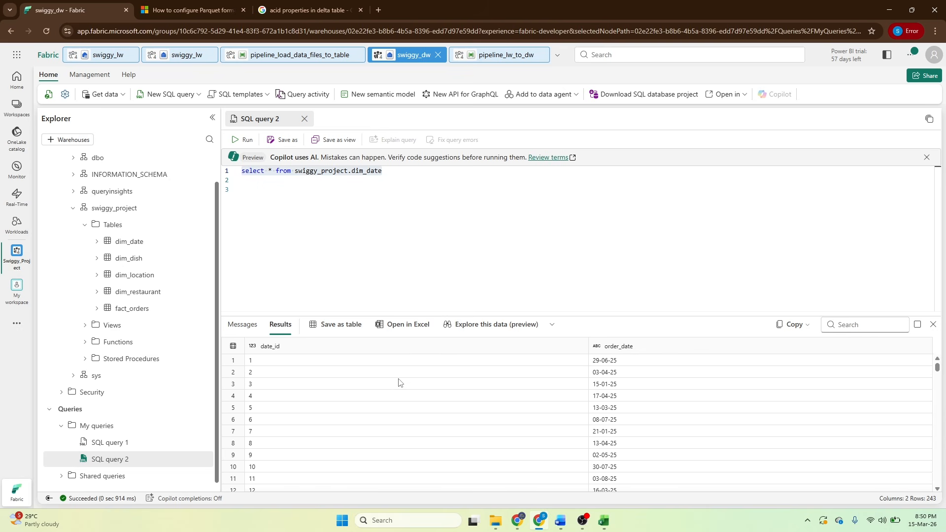
{"action": "left_click_drag", "start_coordinate": [383, 171], "coordinate": [240, 165]}
{"action": "key", "text": "ctrl+c"}
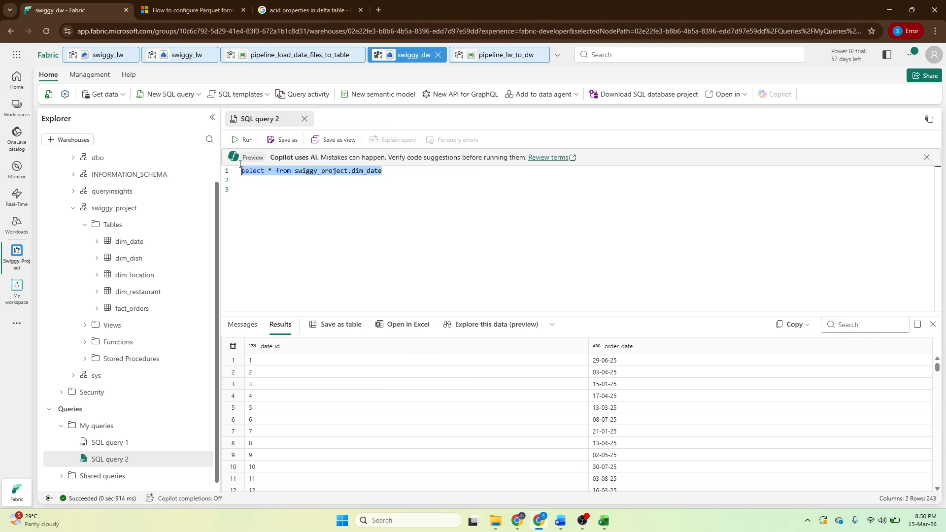
{"action": "left_click", "coordinate": [268, 205]}
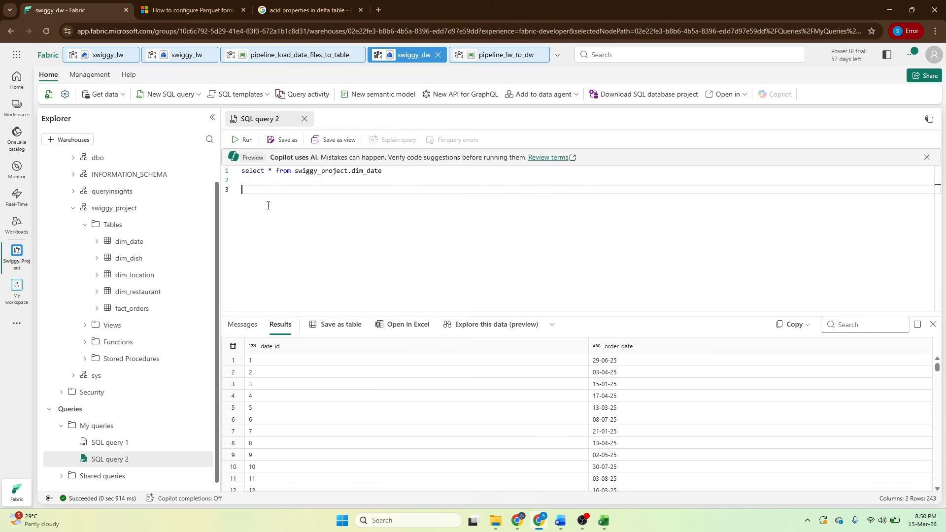
Paste four copies of the dim_date select line, separated by blank lines.
{"action": "key", "text": "Return"}
{"action": "key", "text": "ctrl+v"}
{"action": "key", "text": "Return"}
{"action": "key", "text": "Return"}
{"action": "key", "text": "Return"}
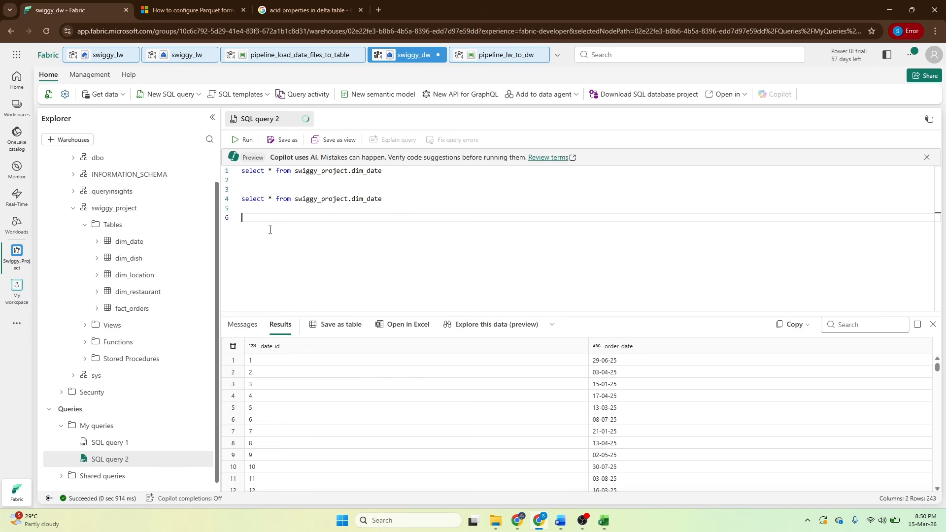
{"action": "key", "text": "ctrl+v"}
{"action": "key", "text": "Return"}
{"action": "key", "text": "Return"}
{"action": "key", "text": "Return"}
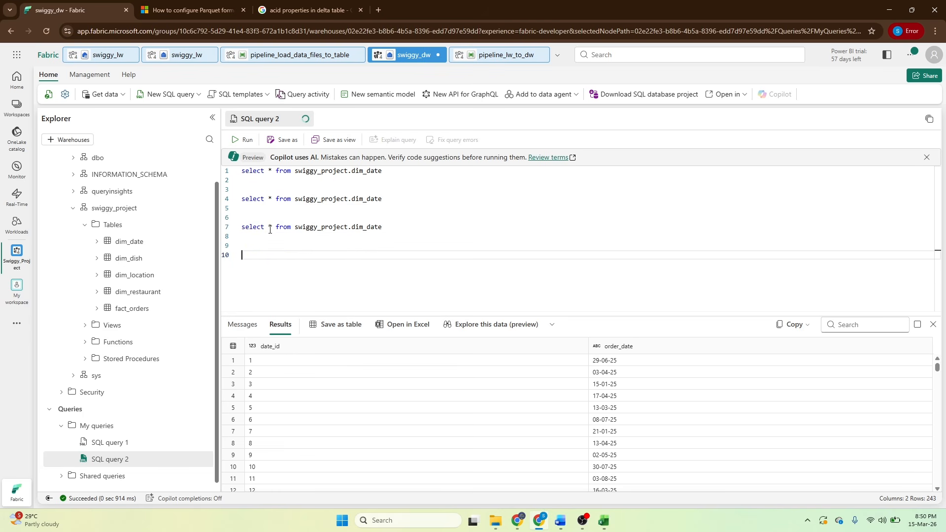
{"action": "key", "text": "ctrl+v"}
{"action": "key", "text": "Return"}
{"action": "key", "text": "Return"}
{"action": "key", "text": "Return"}
{"action": "key", "text": "ctrl+v"}
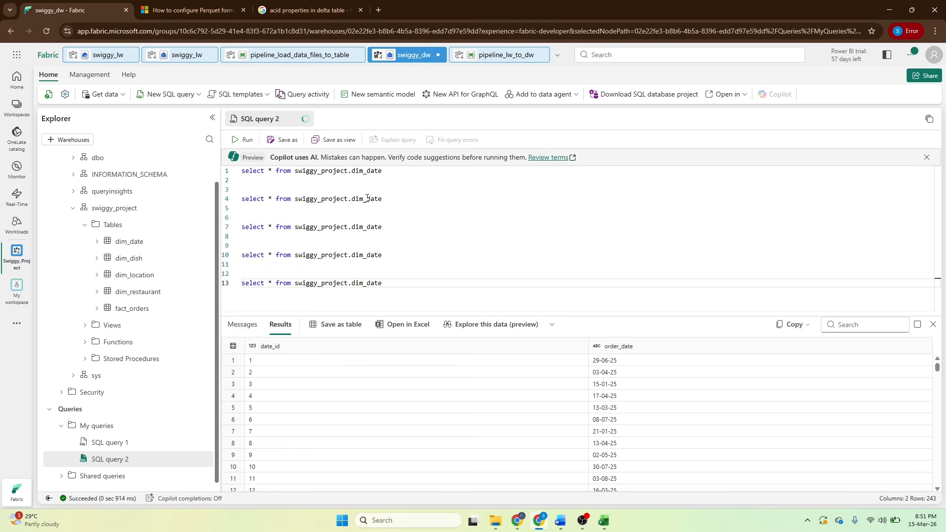
Change the line 4 copy to select from dim_dish and run it.
{"action": "left_click_drag", "start_coordinate": [368, 199], "coordinate": [391, 199]}
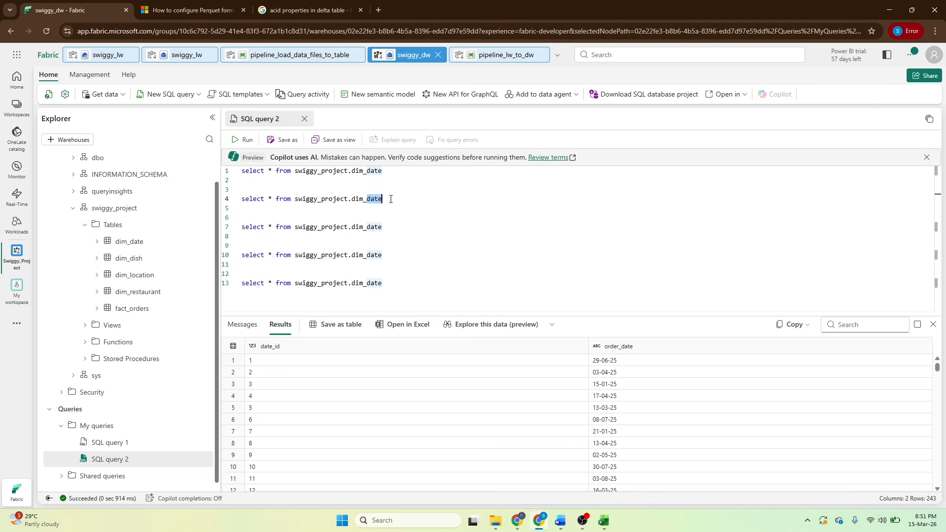
{"action": "type", "text": "d"}
{"action": "key", "text": "Down"}
{"action": "key", "text": "Return"}
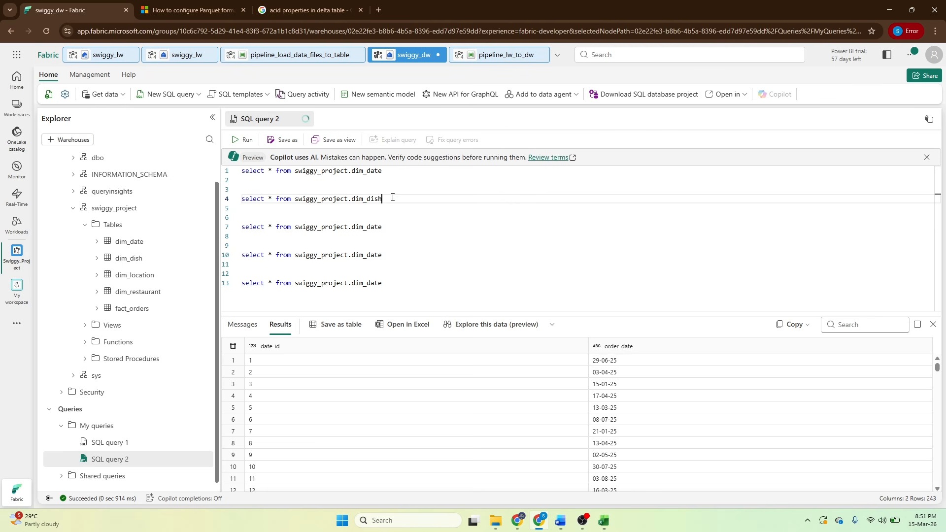
{"action": "key", "text": "shift+Home"}
{"action": "key", "text": "ctrl+Return"}
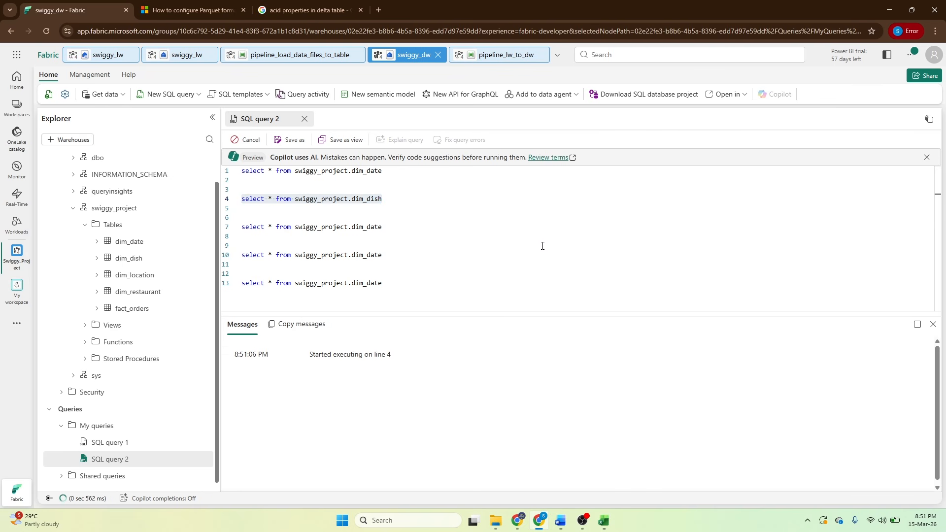
{"action": "scroll", "coordinate": [317, 381], "scroll_direction": "down", "scroll_amount": 15}
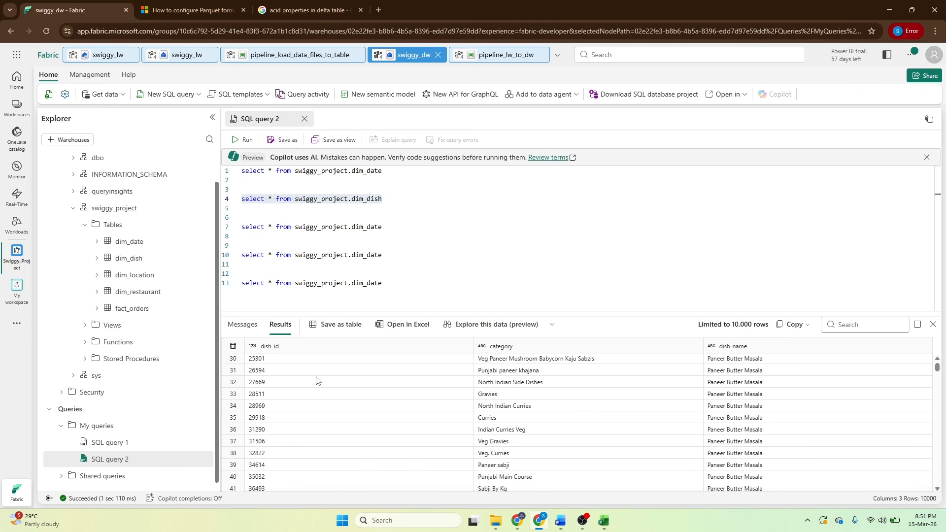
{"action": "scroll", "coordinate": [320, 375], "scroll_direction": "up", "scroll_amount": 15}
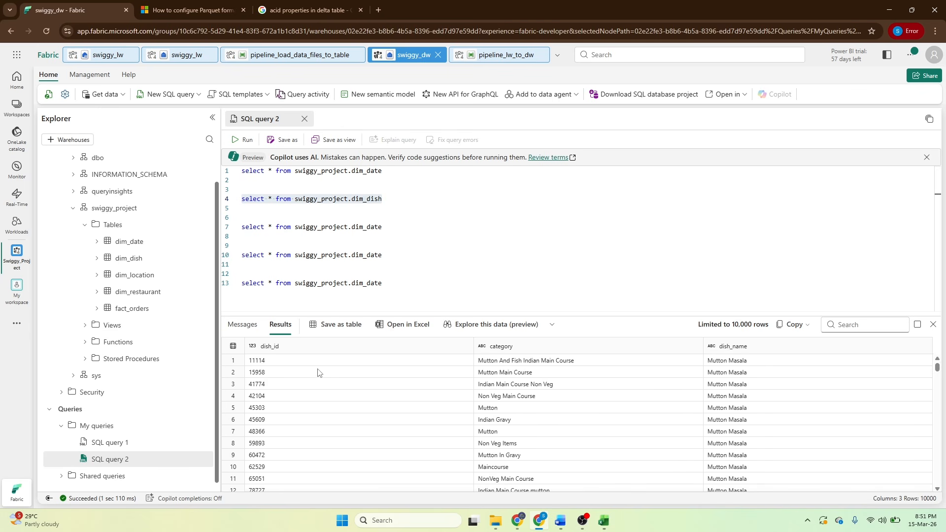
Change the line 7 copy to select from dim_location and run it.
{"action": "double_click", "coordinate": [372, 229]}
{"action": "type", "text": "lo"}
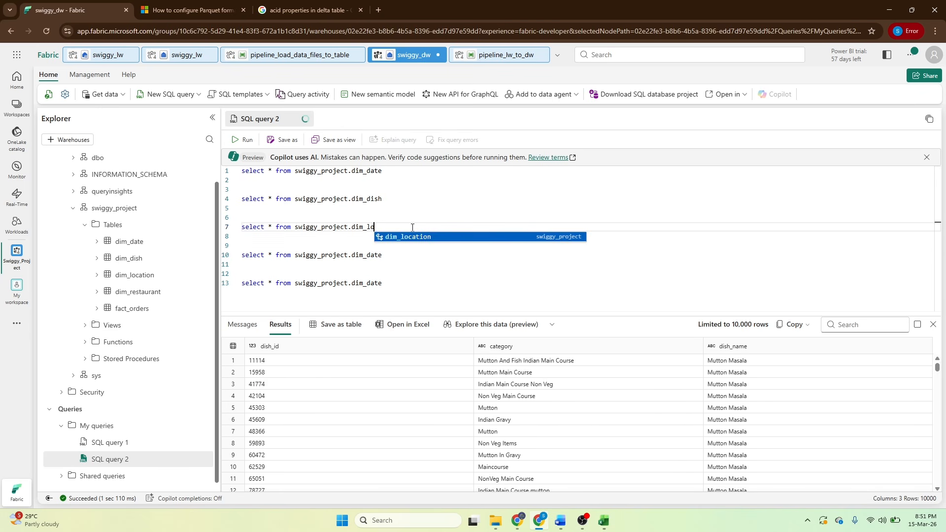
{"action": "key", "text": "Return"}
{"action": "triple_click", "coordinate": [349, 231]}
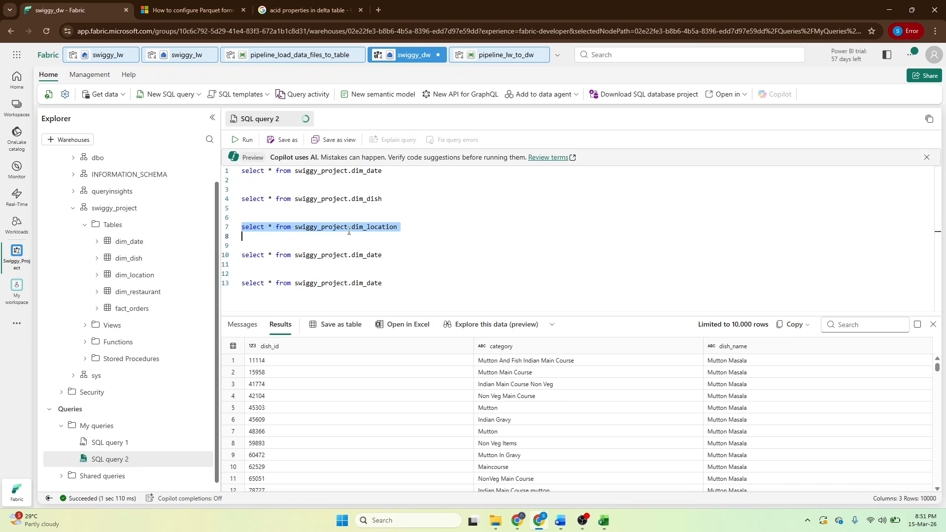
{"action": "left_click", "coordinate": [243, 139]}
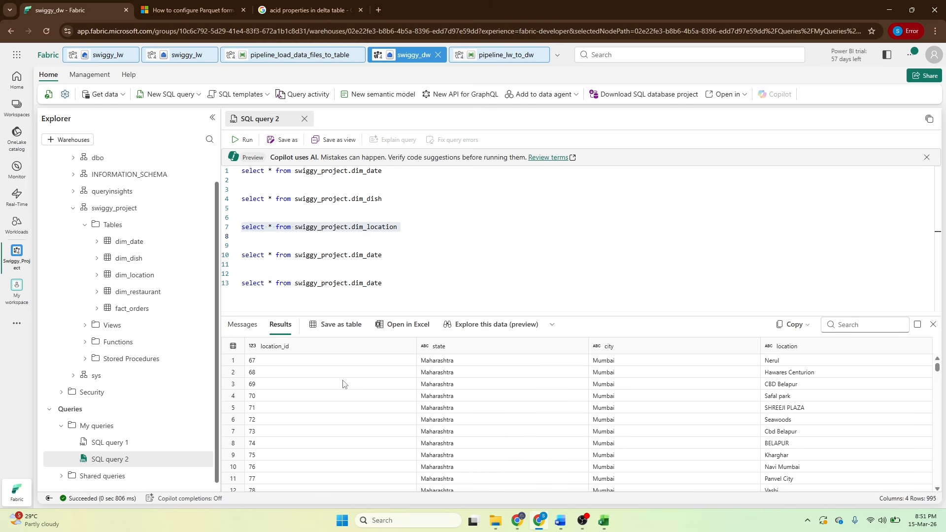
Change the line 10 copy to select from dim_restaurant and run it.
{"action": "left_click_drag", "start_coordinate": [368, 257], "coordinate": [391, 255]}
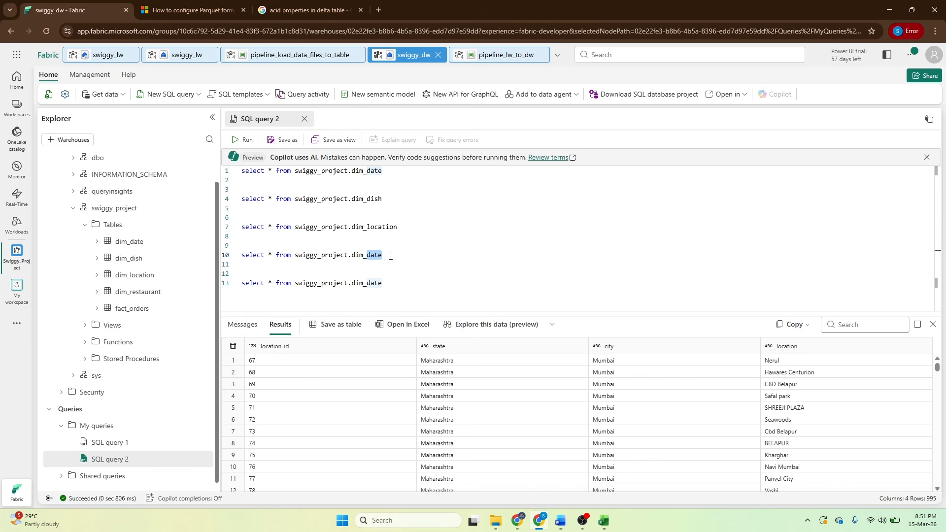
{"action": "type", "text": "restaurant"}
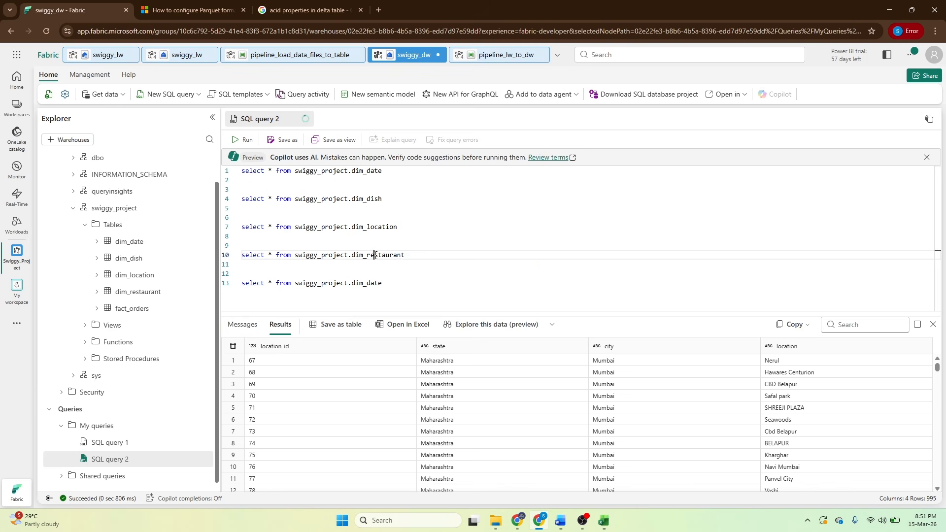
{"action": "triple_click", "coordinate": [374, 254]}
{"action": "left_click", "coordinate": [245, 139]}
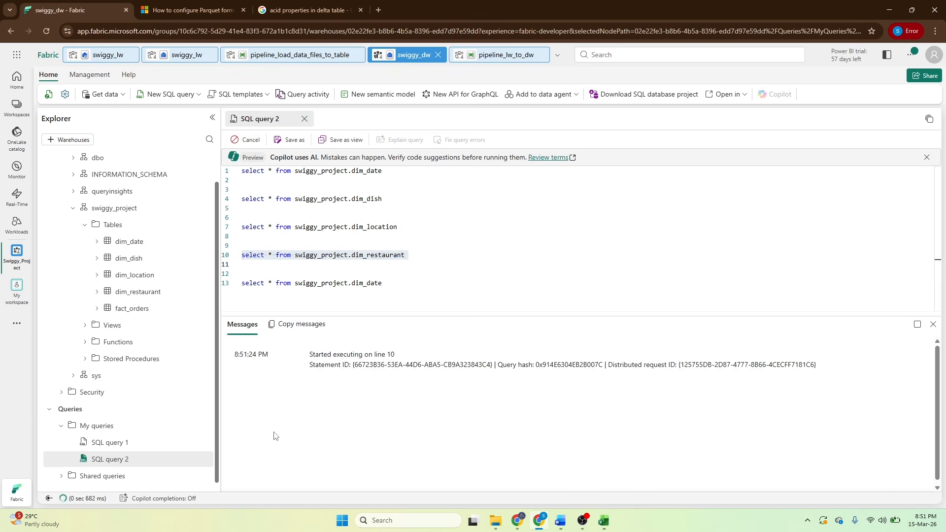
{"action": "scroll", "coordinate": [289, 412], "scroll_direction": "down", "scroll_amount": 5}
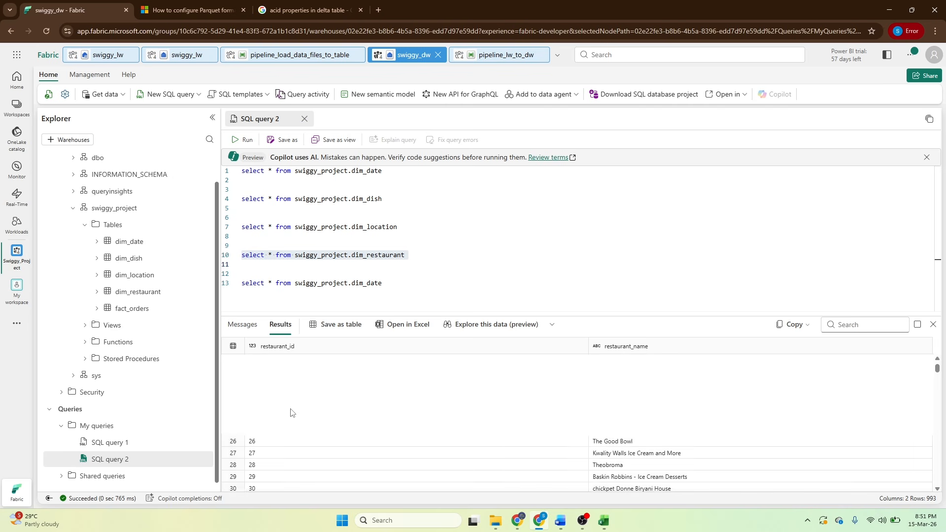
Change the line 13 copy to select from fact_orders and run it, showing 8 columns.
{"action": "left_click_drag", "start_coordinate": [354, 284], "coordinate": [398, 282]}
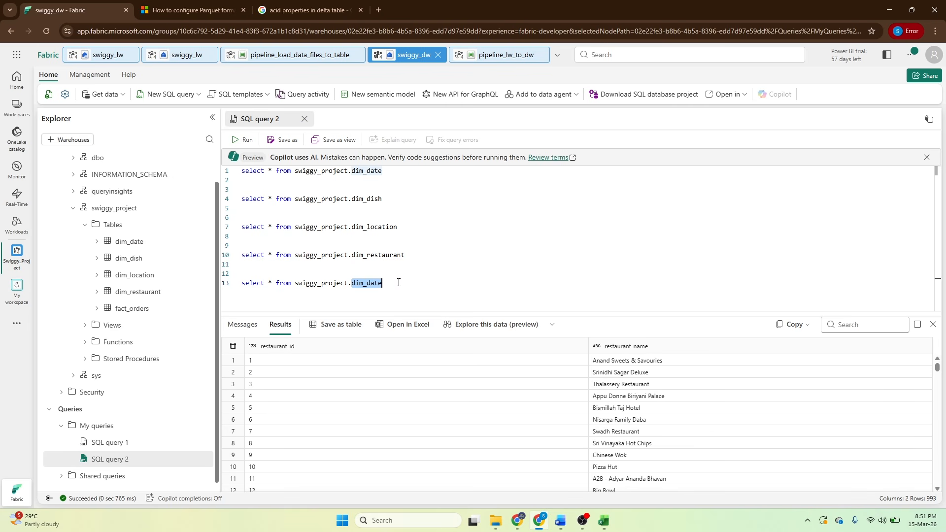
{"action": "type", "text": "f"}
{"action": "left_click", "coordinate": [383, 292]}
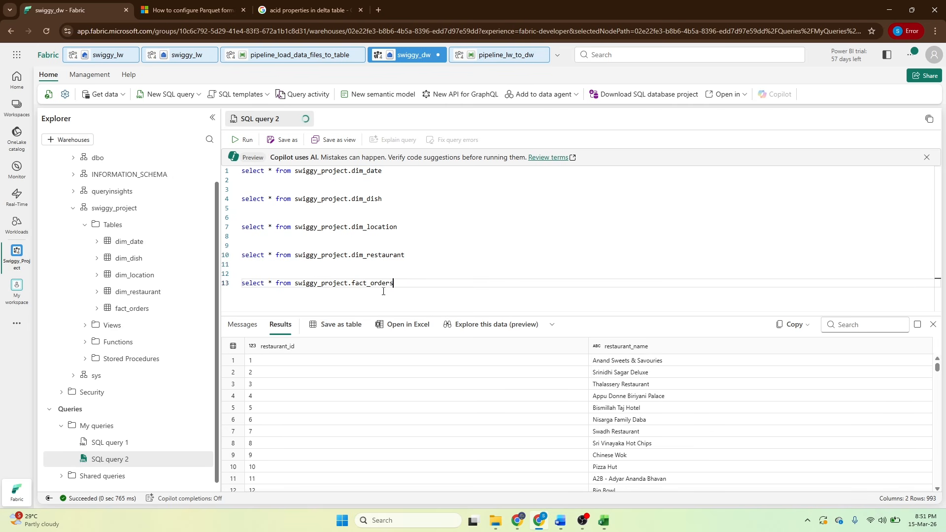
{"action": "triple_click", "coordinate": [355, 284]}
{"action": "left_click", "coordinate": [244, 140]}
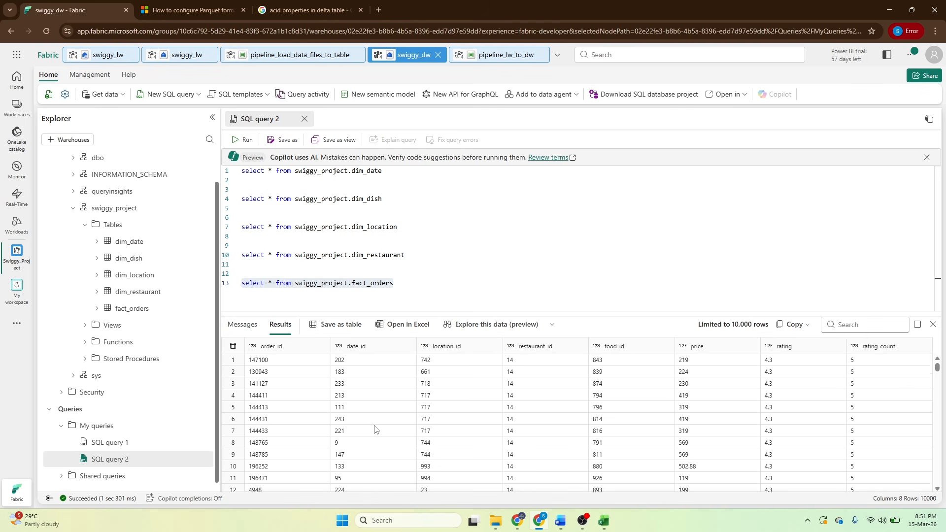
{"action": "scroll", "coordinate": [376, 429], "scroll_direction": "down", "scroll_amount": 8}
{"action": "scroll", "coordinate": [376, 429], "scroll_direction": "up", "scroll_amount": 8}
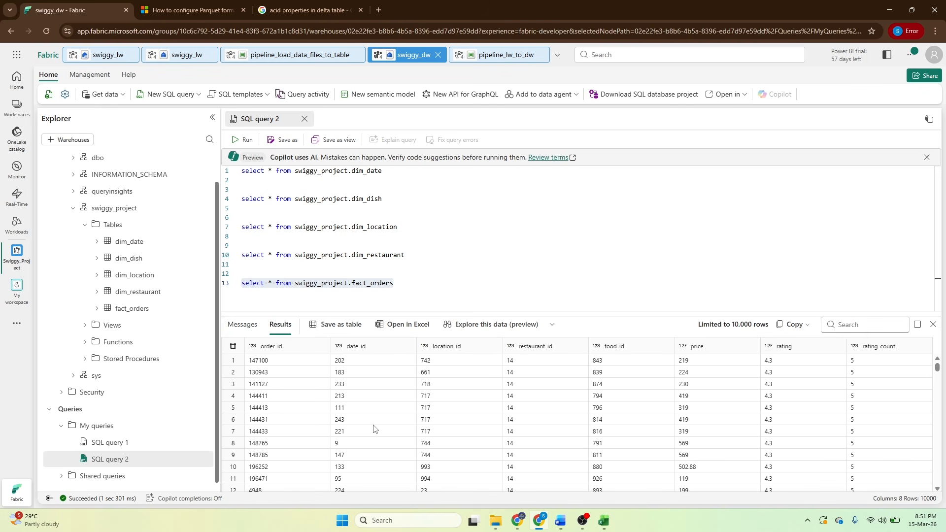
Paste a copy of the dim_date query onto line 2 to start its count query.
{"action": "left_click", "coordinate": [257, 180]}
{"action": "triple_click", "coordinate": [257, 171]}
{"action": "key", "text": "ctrl+c"}
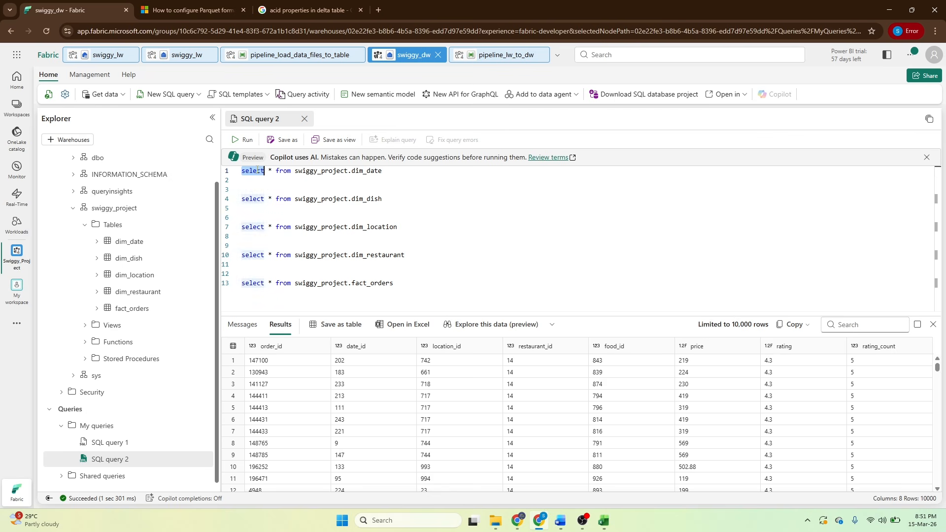
{"action": "left_click", "coordinate": [256, 178]}
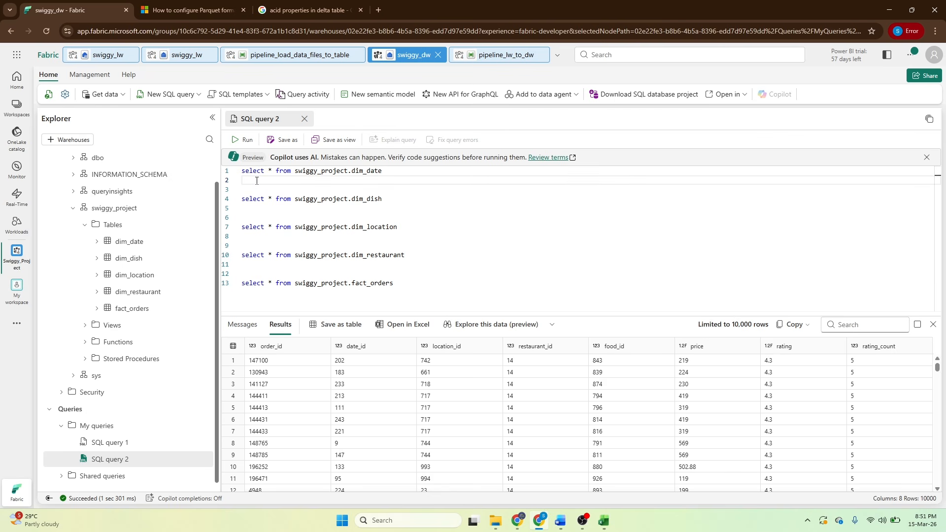
{"action": "key", "text": "ctrl+v"}
{"action": "left_click", "coordinate": [269, 180]}
{"action": "type", "text": "count("}
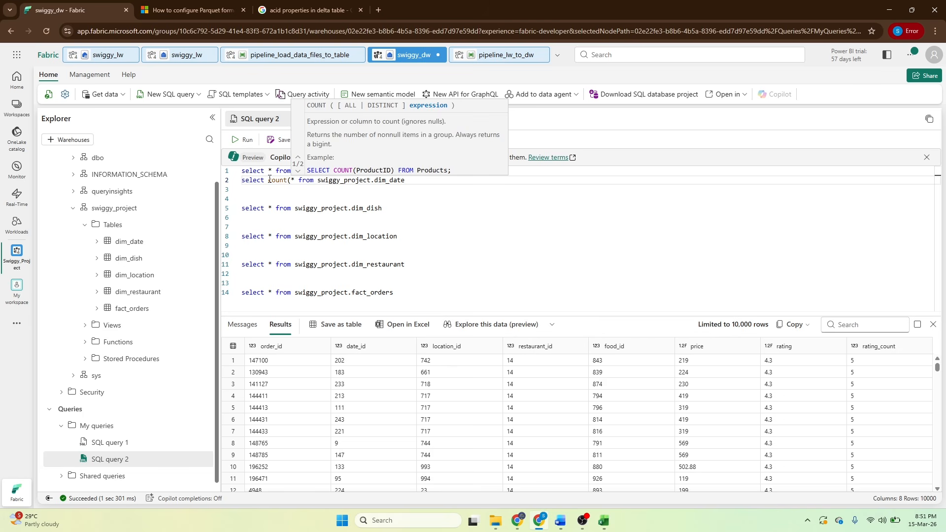
{"action": "left_click", "coordinate": [298, 181]}
{"action": "left_click", "coordinate": [294, 180]}
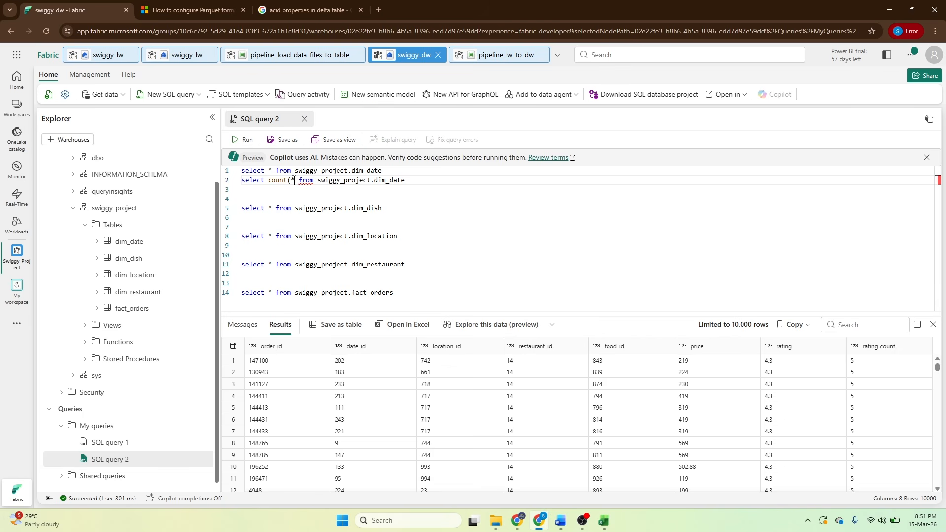
{"action": "type", "text": ")"}
{"action": "triple_click", "coordinate": [295, 180]}
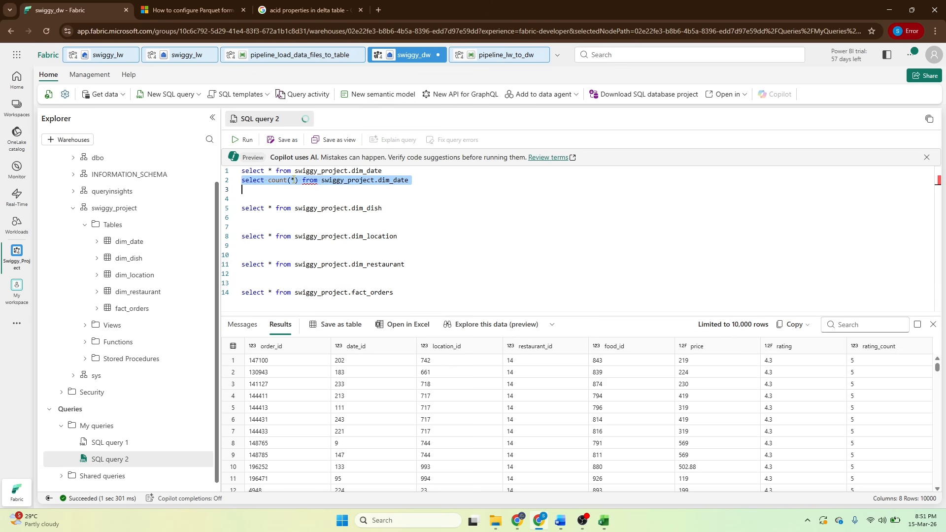
{"action": "left_click", "coordinate": [245, 140]}
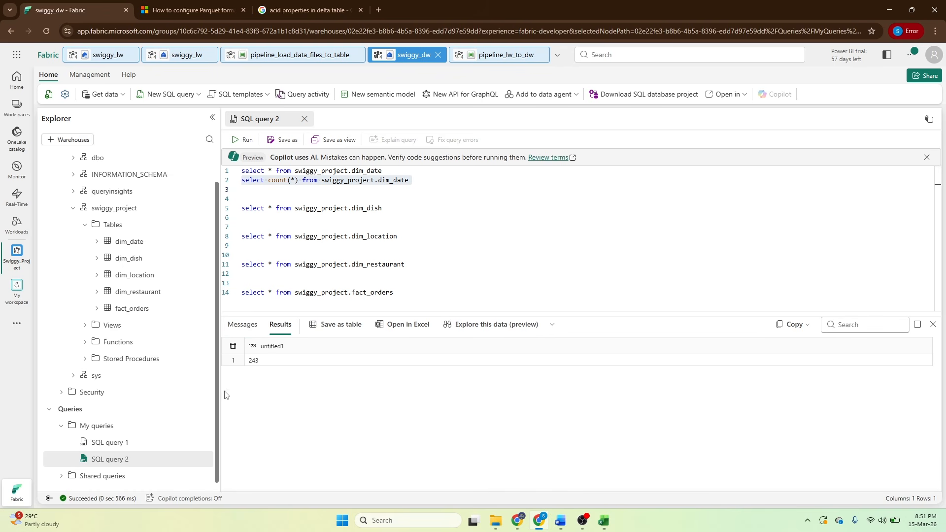
{"action": "left_click", "coordinate": [496, 521]}
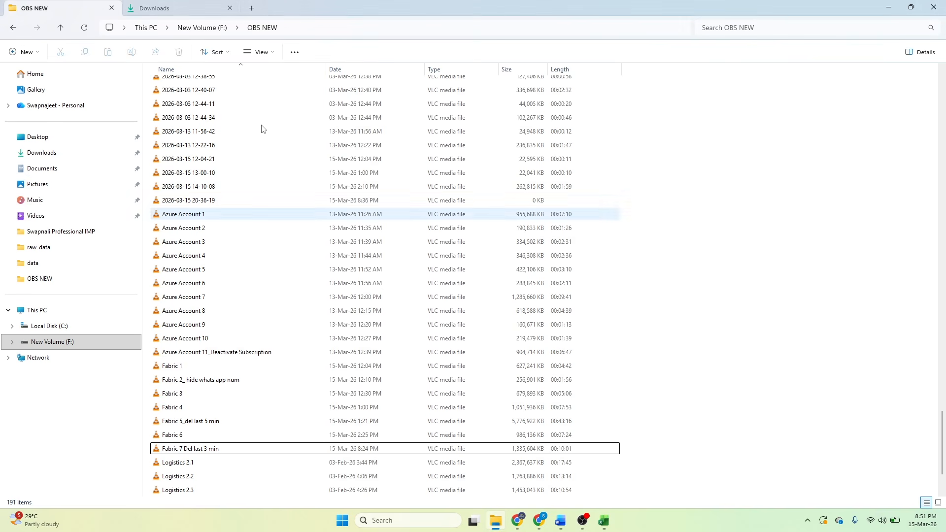
{"action": "left_click", "coordinate": [49, 263]}
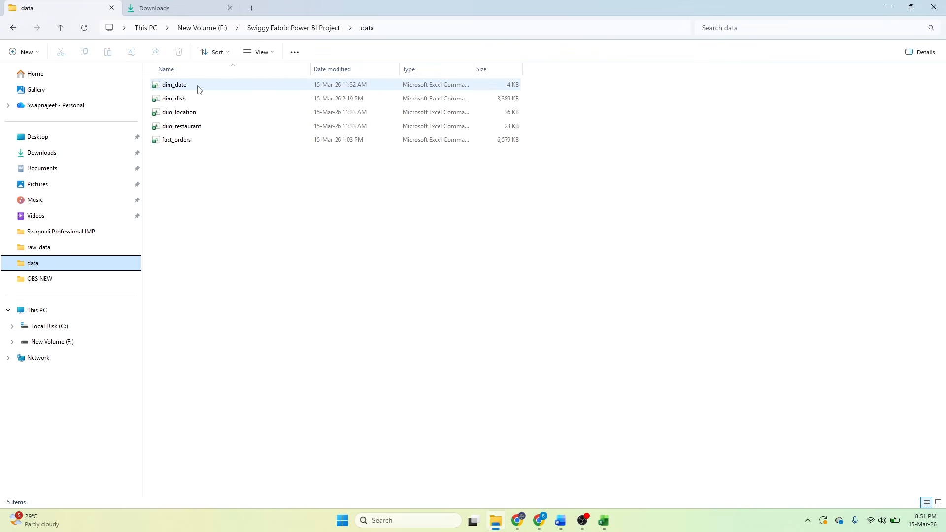
Duplicate the dim_dish select statement line.
{"action": "key", "text": "alt+Tab"}
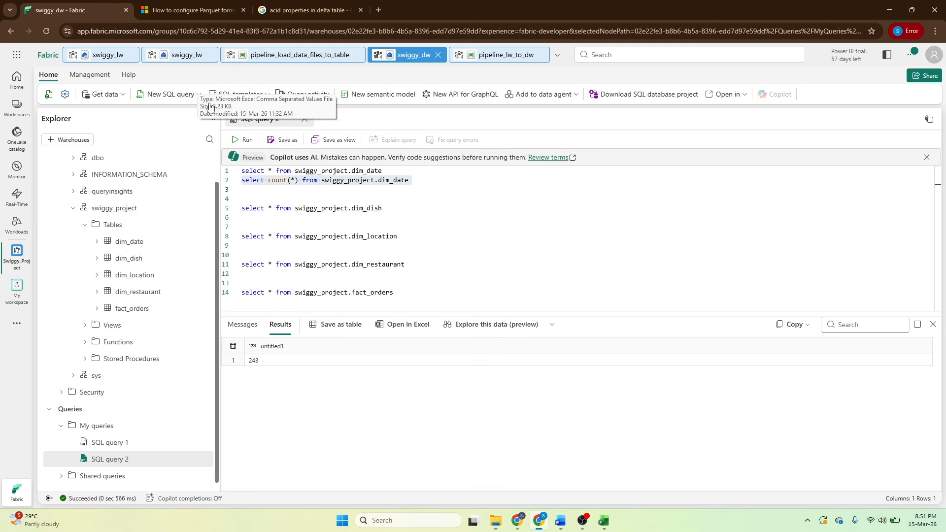
{"action": "left_click", "coordinate": [325, 186]}
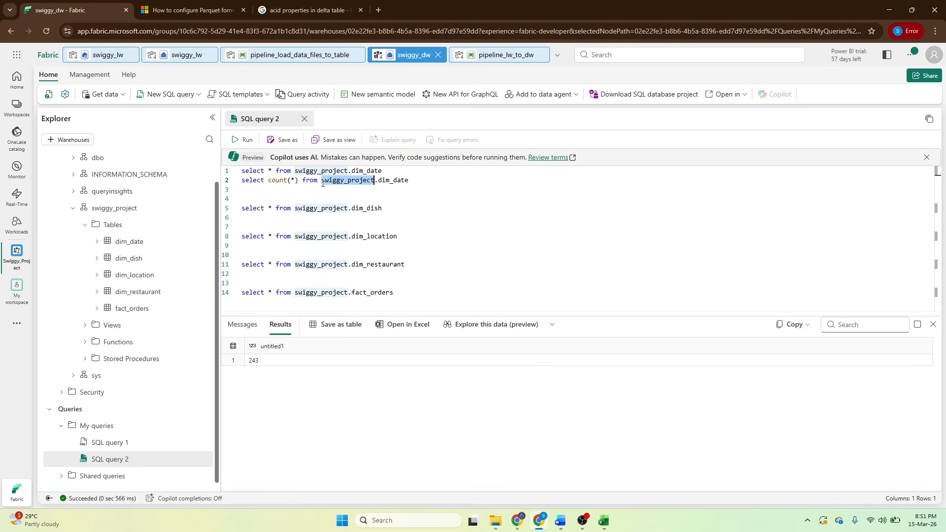
{"action": "triple_click", "coordinate": [312, 210]}
{"action": "key", "text": "ctrl+c"}
{"action": "key", "text": "ctrl+v"}
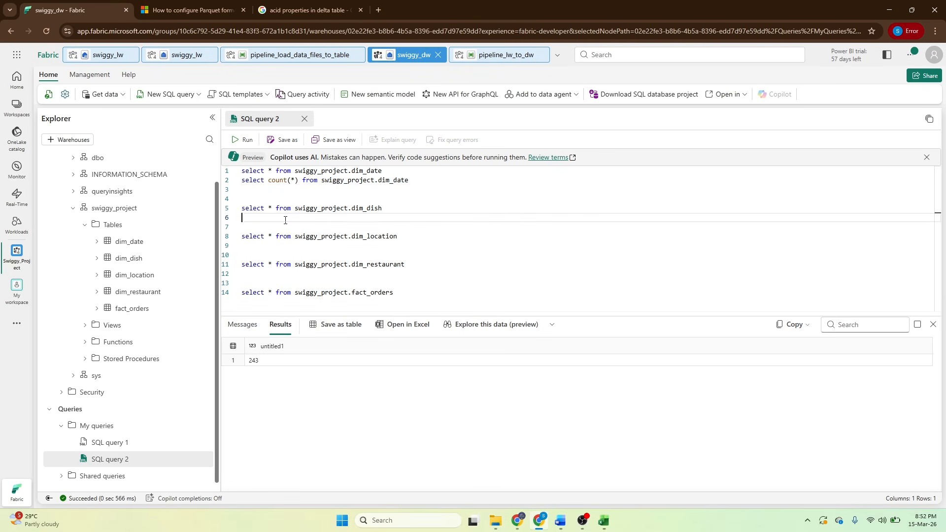
{"action": "key", "text": "ctrl+v"}
Turn the copy into select count(*) from dim_dish and run it, returning 82891.
{"action": "left_click", "coordinate": [269, 219]}
{"action": "type", "text": "count"}
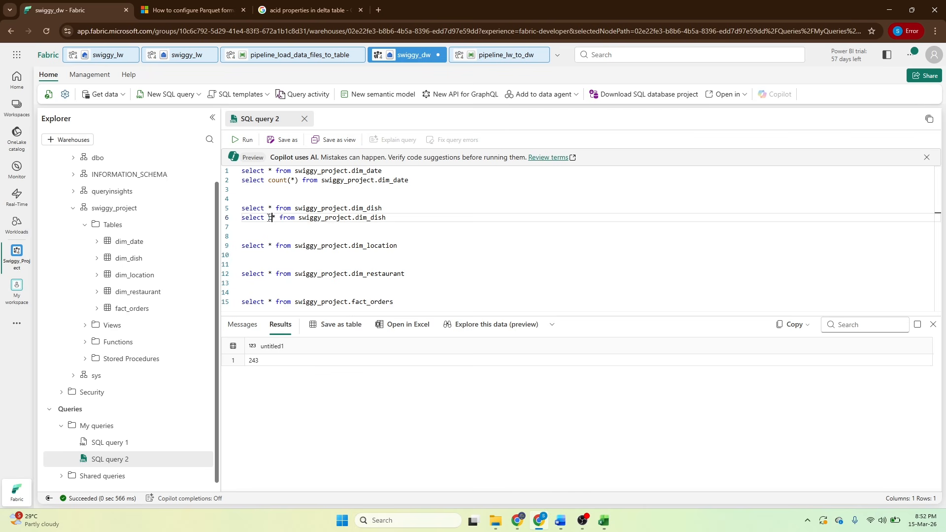
{"action": "type", "text": "("}
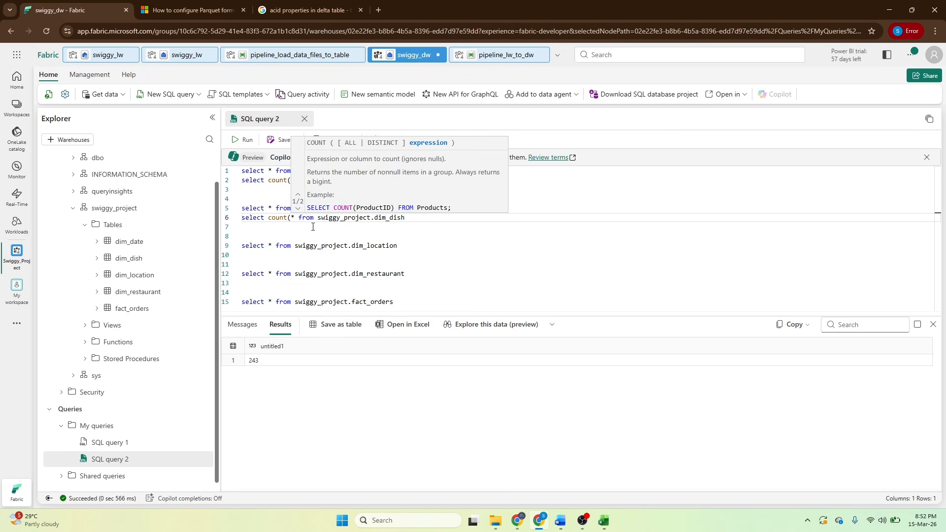
{"action": "left_click", "coordinate": [296, 218]}
{"action": "type", "text": ")"}
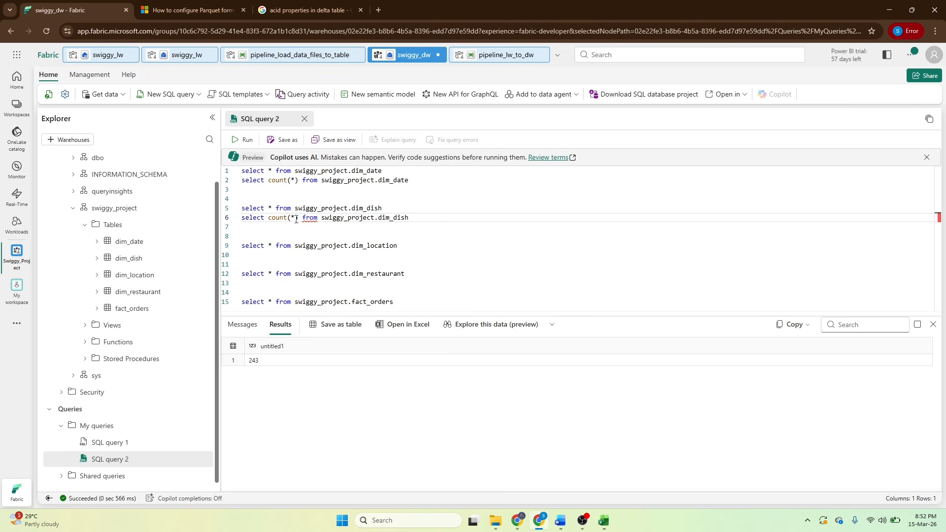
{"action": "triple_click", "coordinate": [272, 217]}
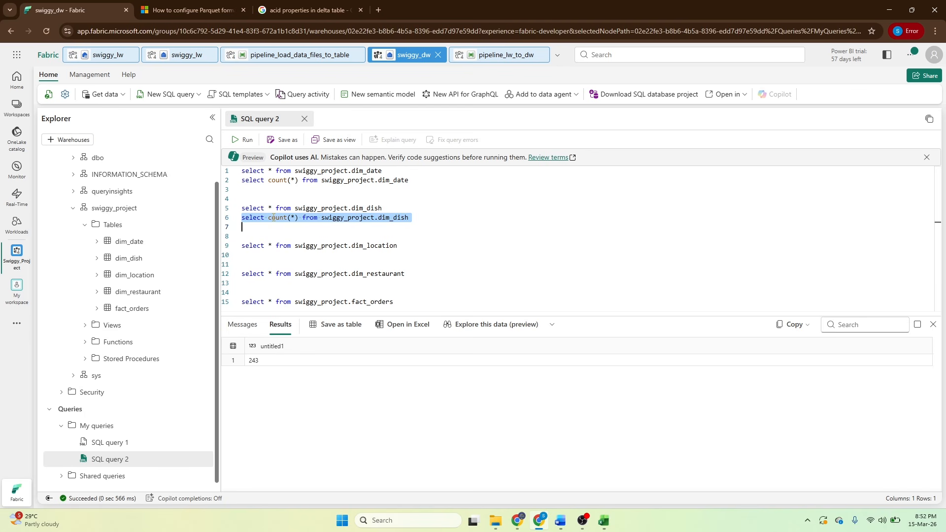
{"action": "left_click", "coordinate": [246, 139]}
{"action": "left_click", "coordinate": [248, 231]}
{"action": "key", "text": "BackSpace"}
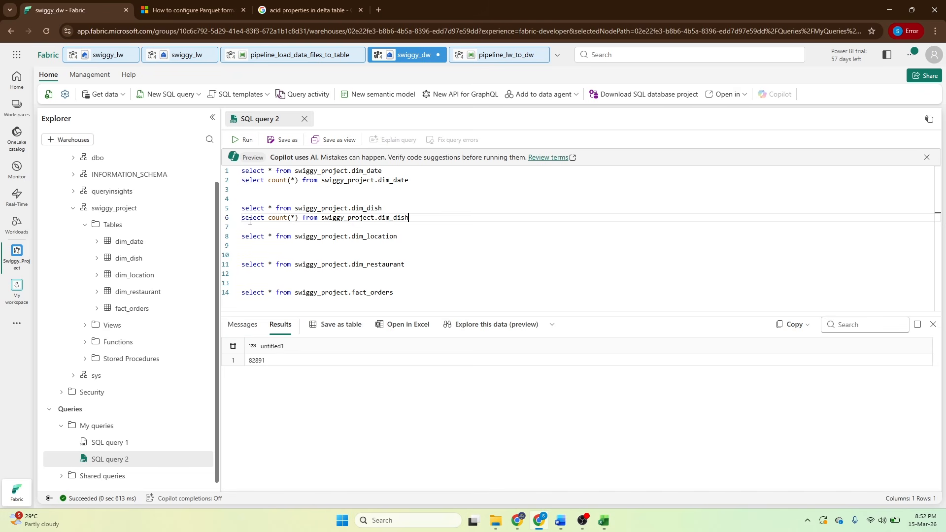
Add a count(*) query for dim_location and run it, returning 995.
{"action": "left_click_drag", "start_coordinate": [242, 218], "coordinate": [430, 219]}
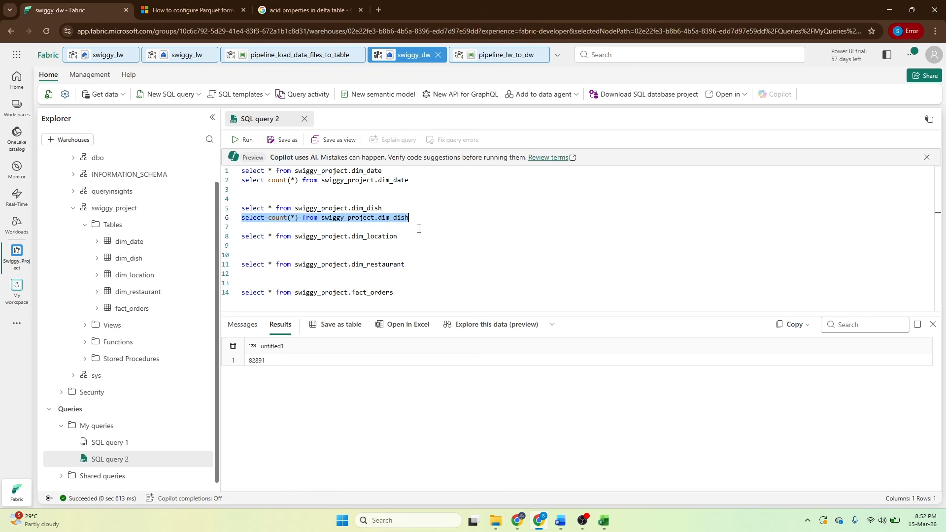
{"action": "key", "text": "ctrl+c"}
{"action": "left_click", "coordinate": [268, 250]}
{"action": "key", "text": "ctrl+v"}
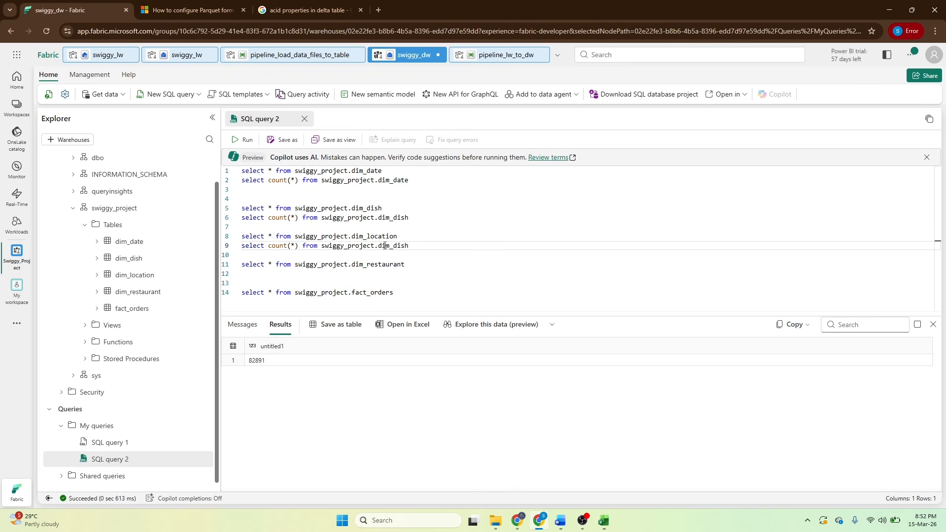
{"action": "left_click_drag", "start_coordinate": [394, 246], "coordinate": [415, 246]}
{"action": "type", "text": "l"}
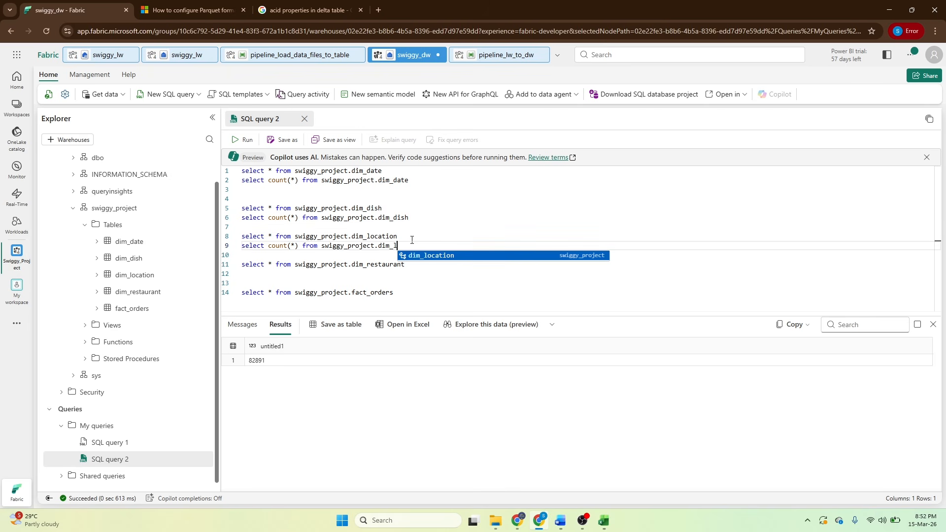
{"action": "left_click", "coordinate": [414, 253]}
{"action": "triple_click", "coordinate": [393, 246]}
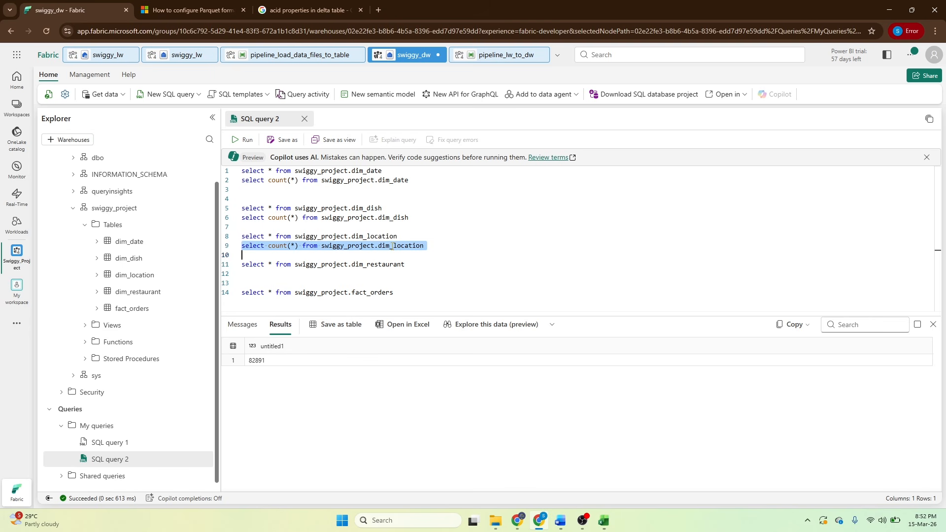
{"action": "left_click", "coordinate": [249, 141]}
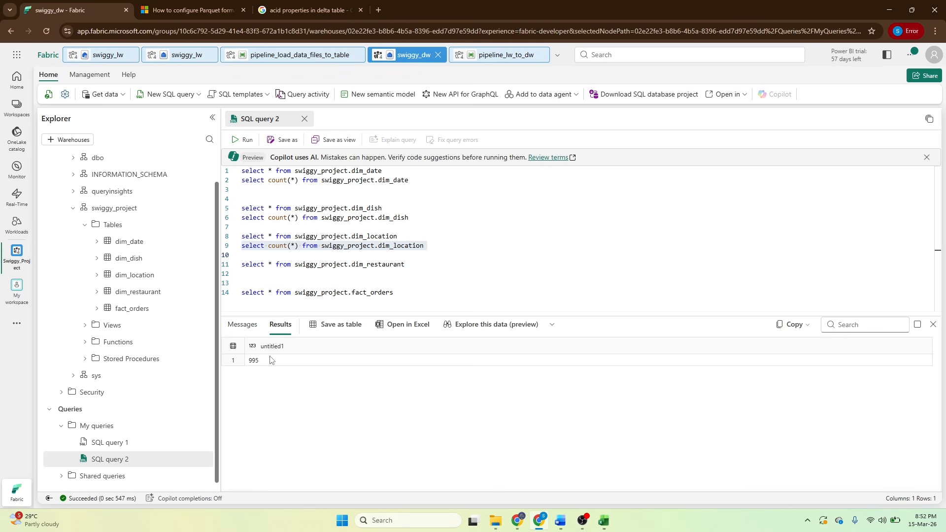
{"action": "left_click", "coordinate": [252, 363]}
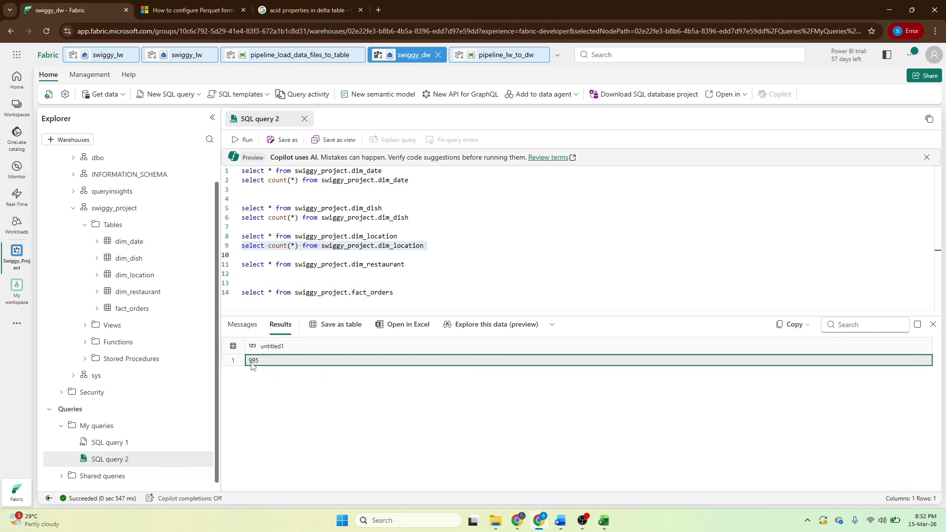
Add a count(*) query for dim_restaurant and run it, returning 993.
{"action": "left_click", "coordinate": [254, 271]}
{"action": "key", "text": "ctrl+v"}
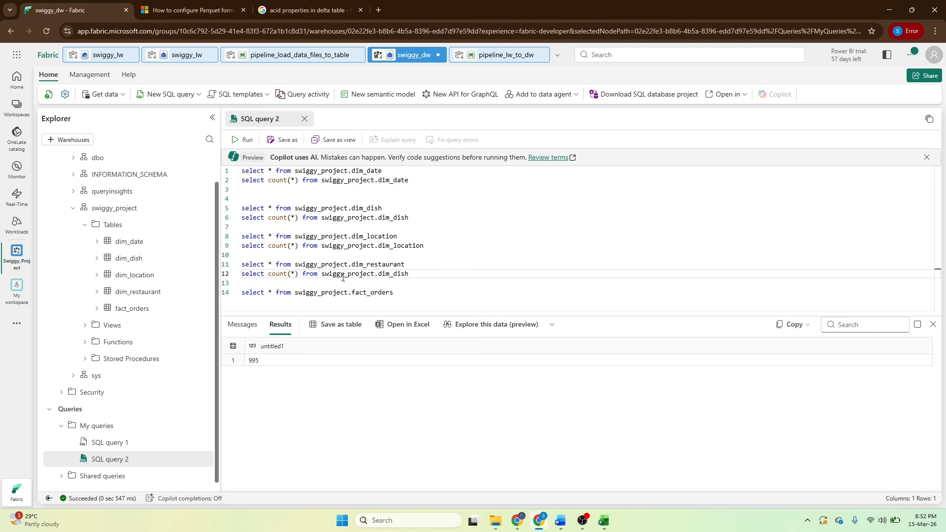
{"action": "left_click_drag", "start_coordinate": [394, 274], "coordinate": [413, 274]}
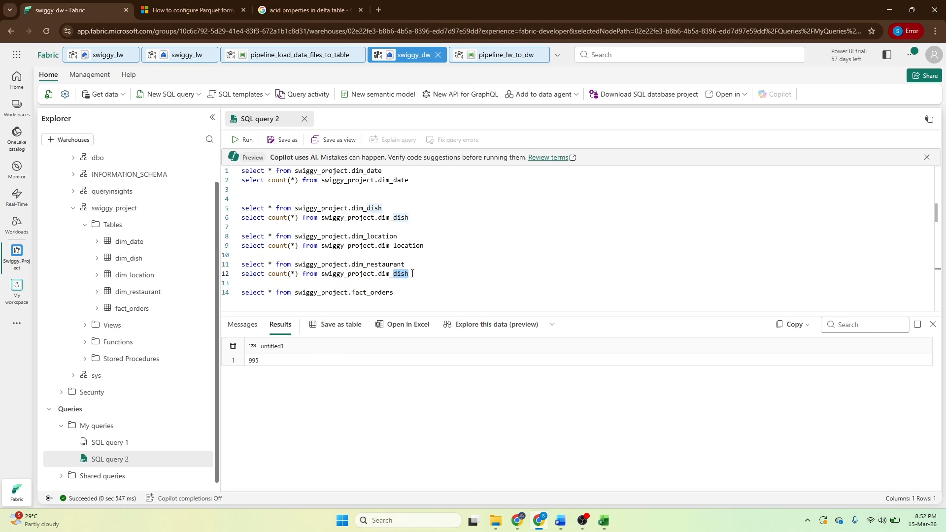
{"action": "type", "text": "res"}
{"action": "key", "text": "Return"}
{"action": "triple_click", "coordinate": [369, 274]}
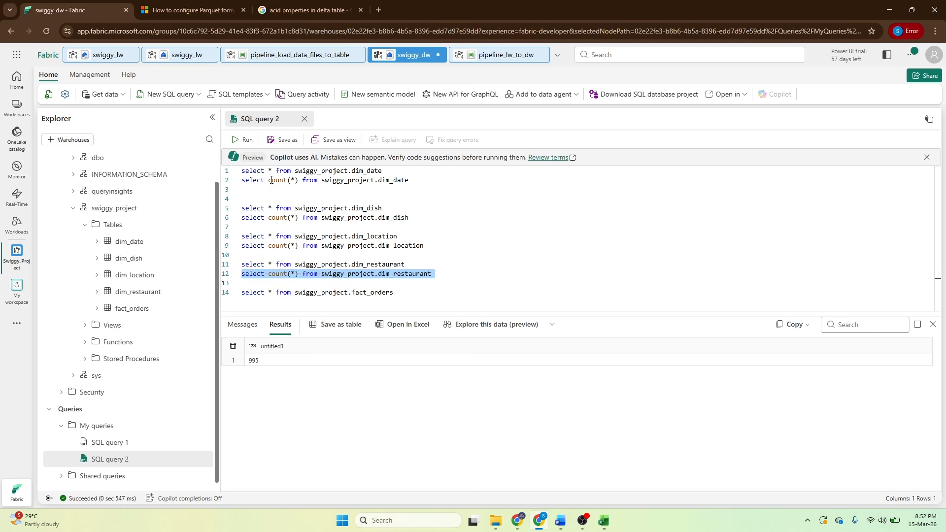
{"action": "left_click", "coordinate": [244, 140]}
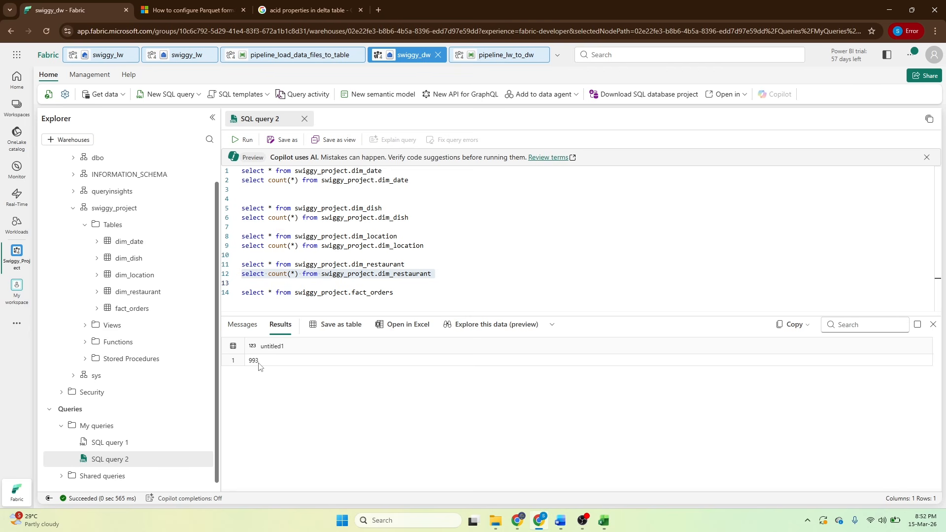
{"action": "triple_click", "coordinate": [278, 274]}
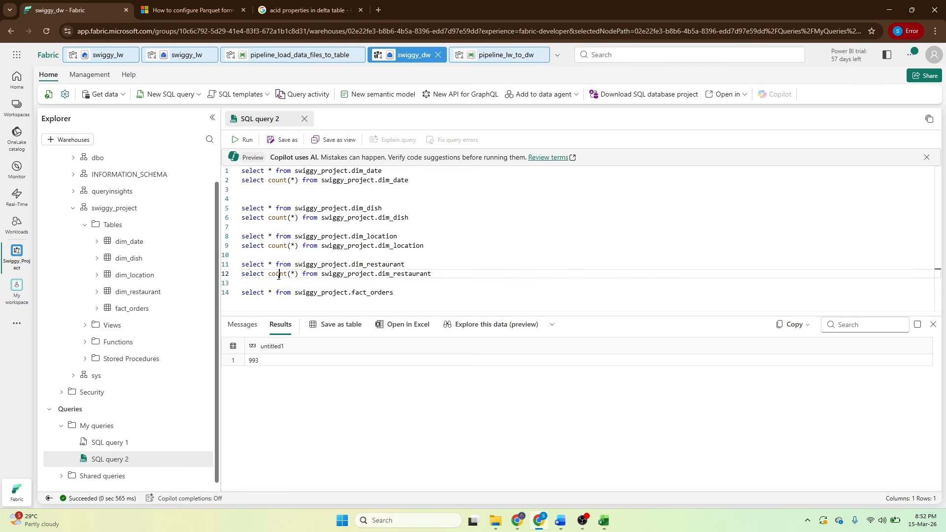
Add a count(*) query for fact_orders and run it, returning 197430.
{"action": "left_click", "coordinate": [260, 304]}
{"action": "key", "text": "Return"}
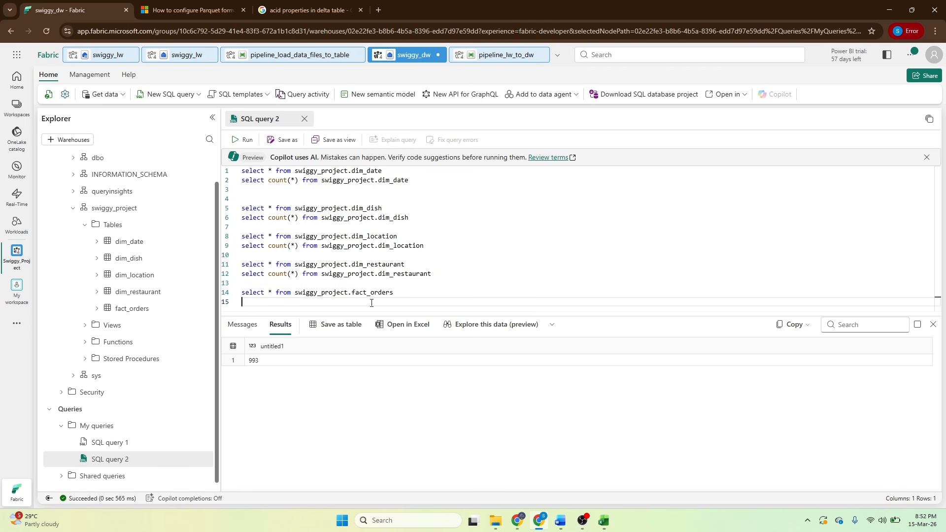
{"action": "key", "text": "ctrl+v"}
{"action": "double_click", "coordinate": [380, 297]}
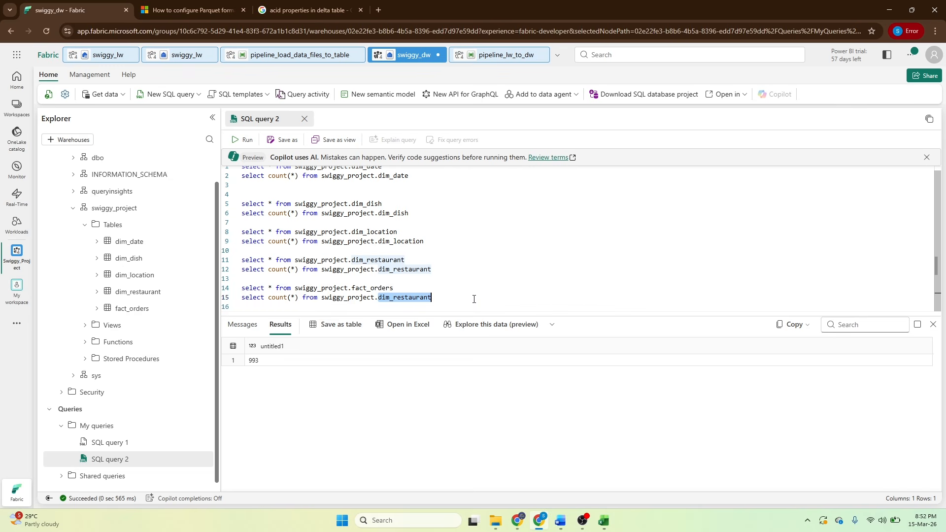
{"action": "type", "text": "fa"}
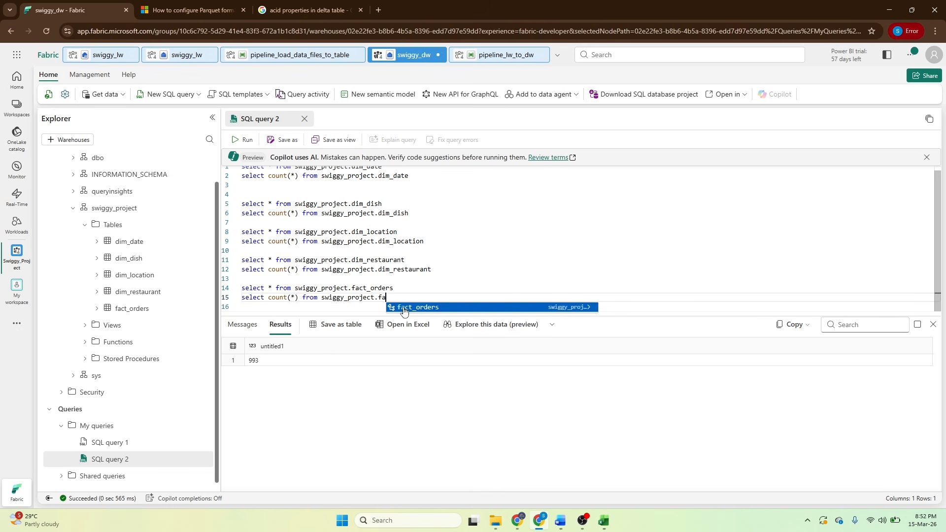
{"action": "key", "text": "Tab"}
{"action": "triple_click", "coordinate": [389, 298]}
{"action": "left_click", "coordinate": [244, 140]}
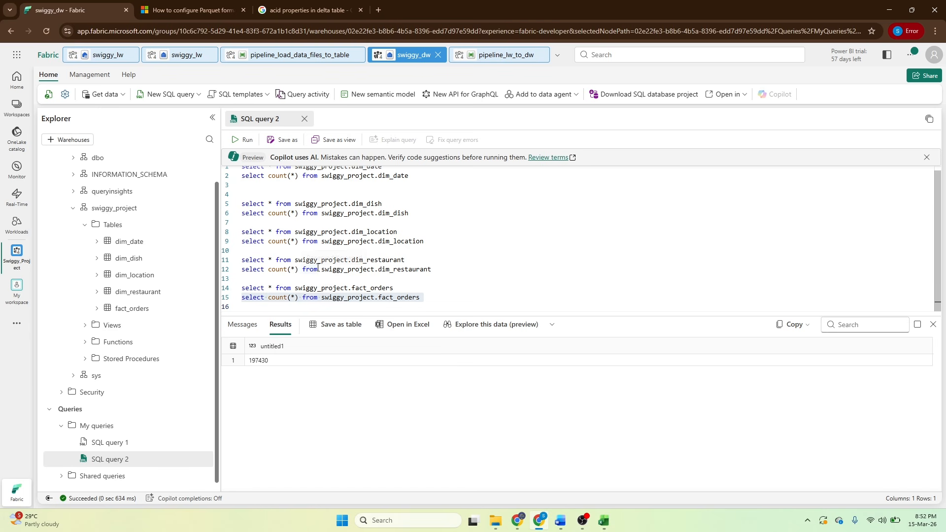
Delete the extra blank line after dim_date and enlarge the query editor area.
{"action": "left_click", "coordinate": [249, 192]}
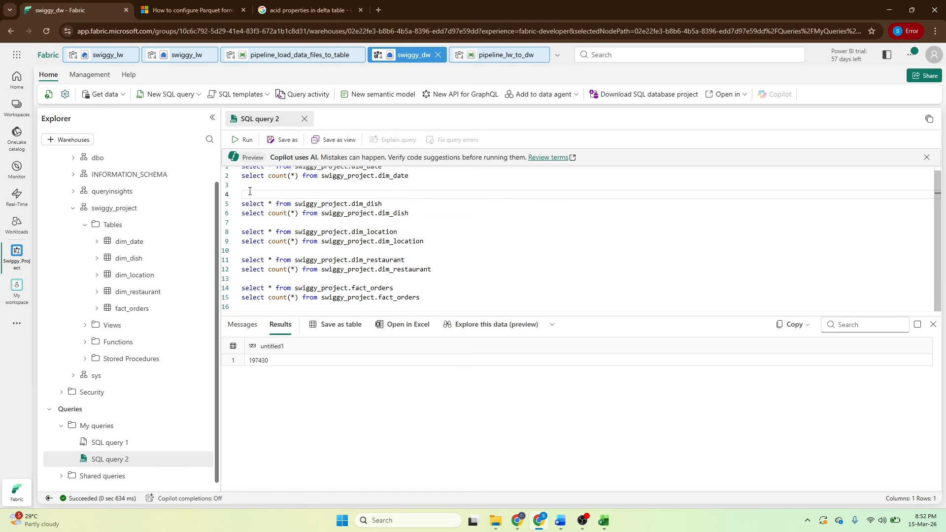
{"action": "key", "text": "BackSpace"}
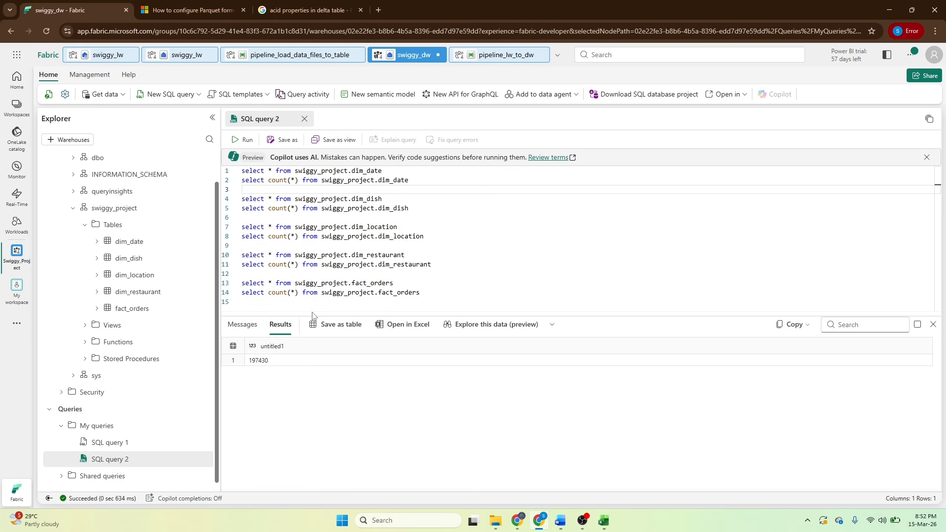
{"action": "left_click_drag", "start_coordinate": [314, 316], "coordinate": [317, 370]}
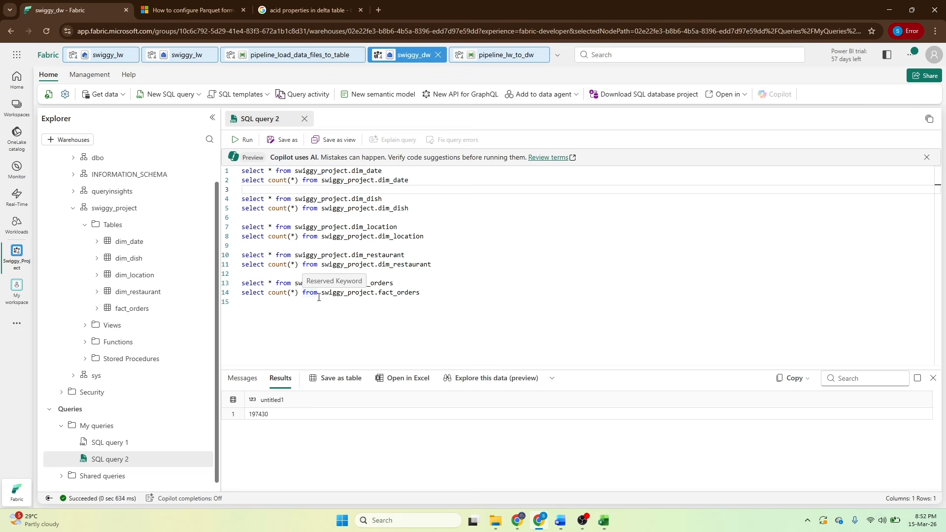
{"action": "left_click", "coordinate": [480, 278]}
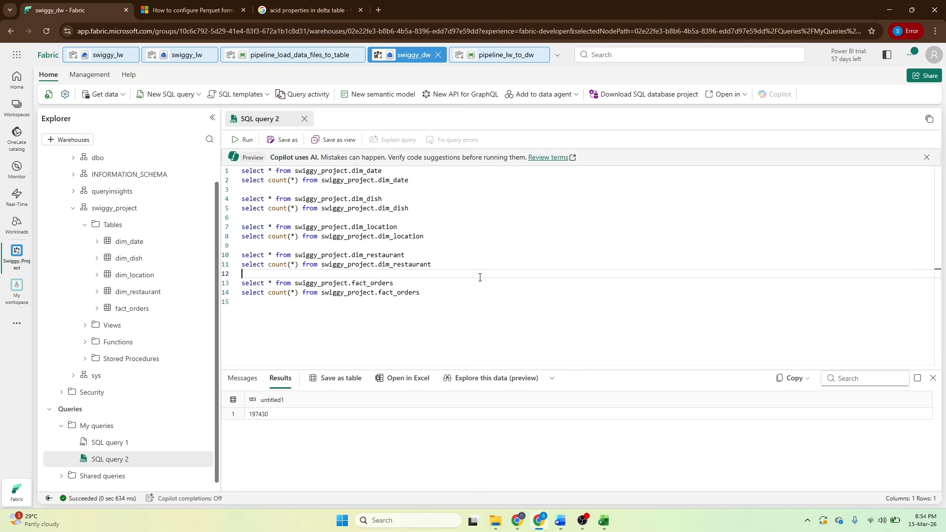
{"action": "left_click", "coordinate": [371, 326]}
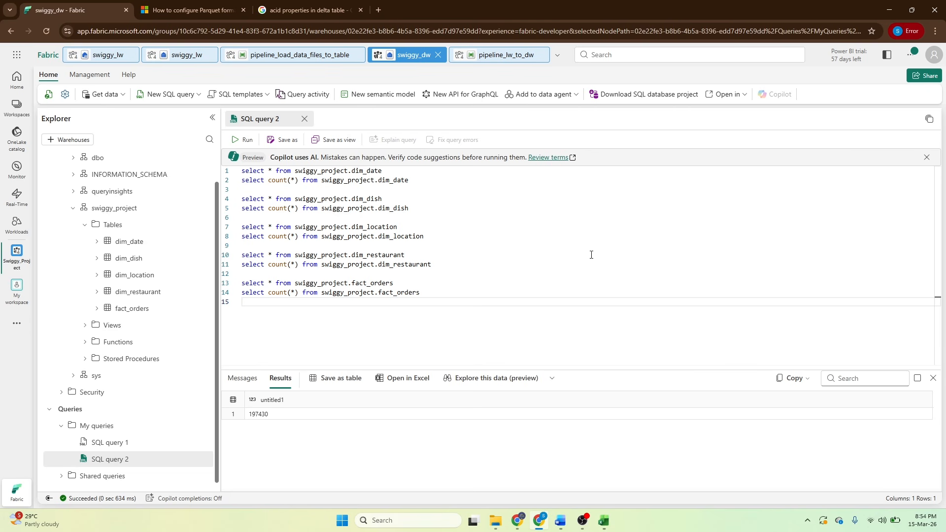